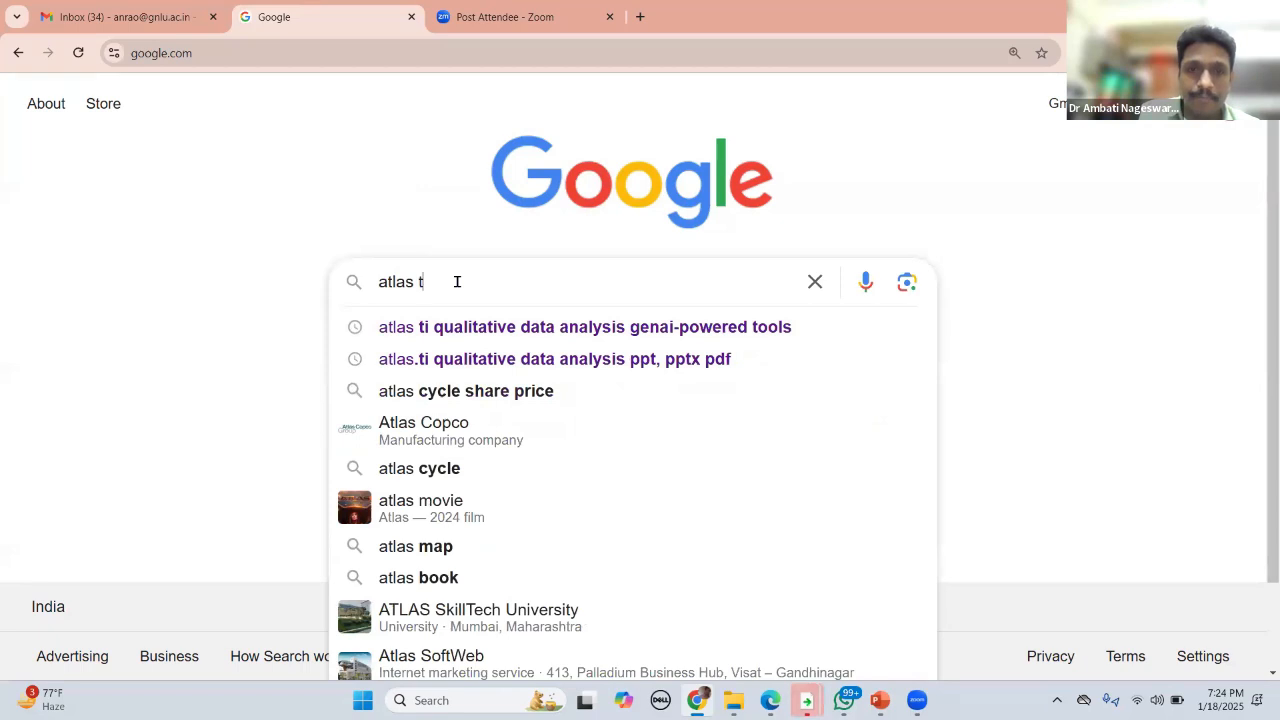
Step: Search Google for "atlas ti software"
type("i software")
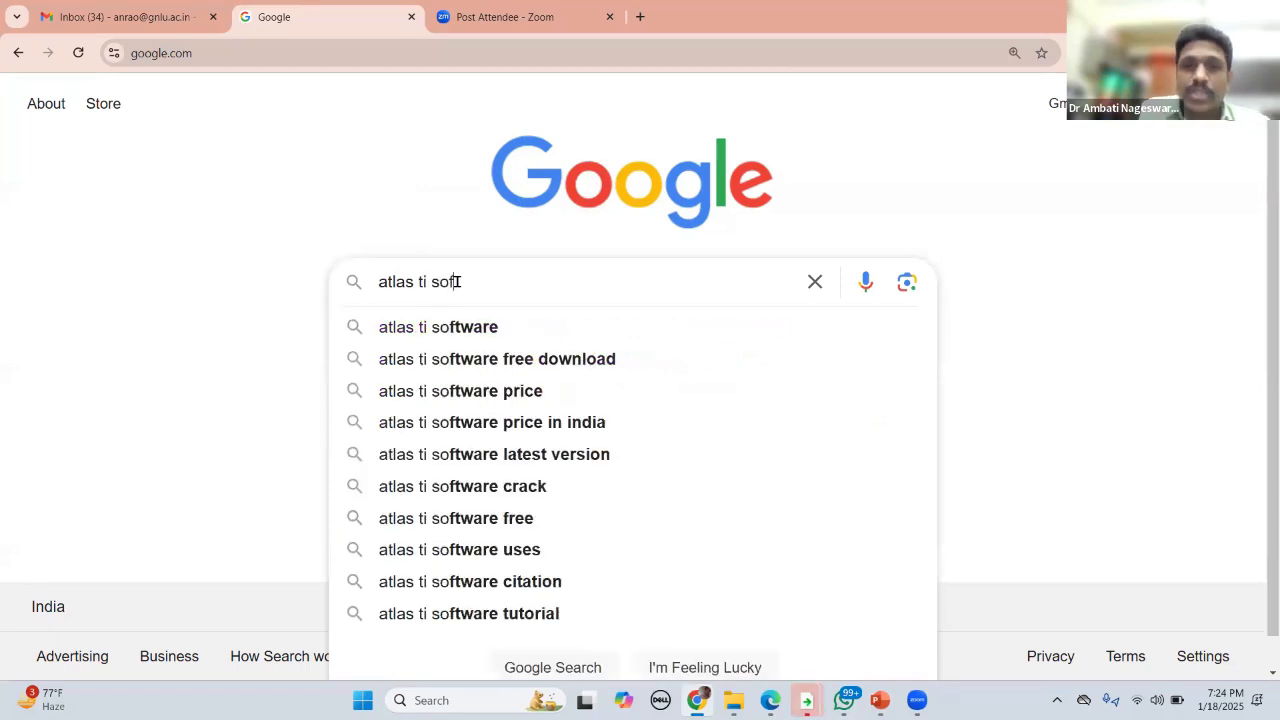
left_click(881, 176)
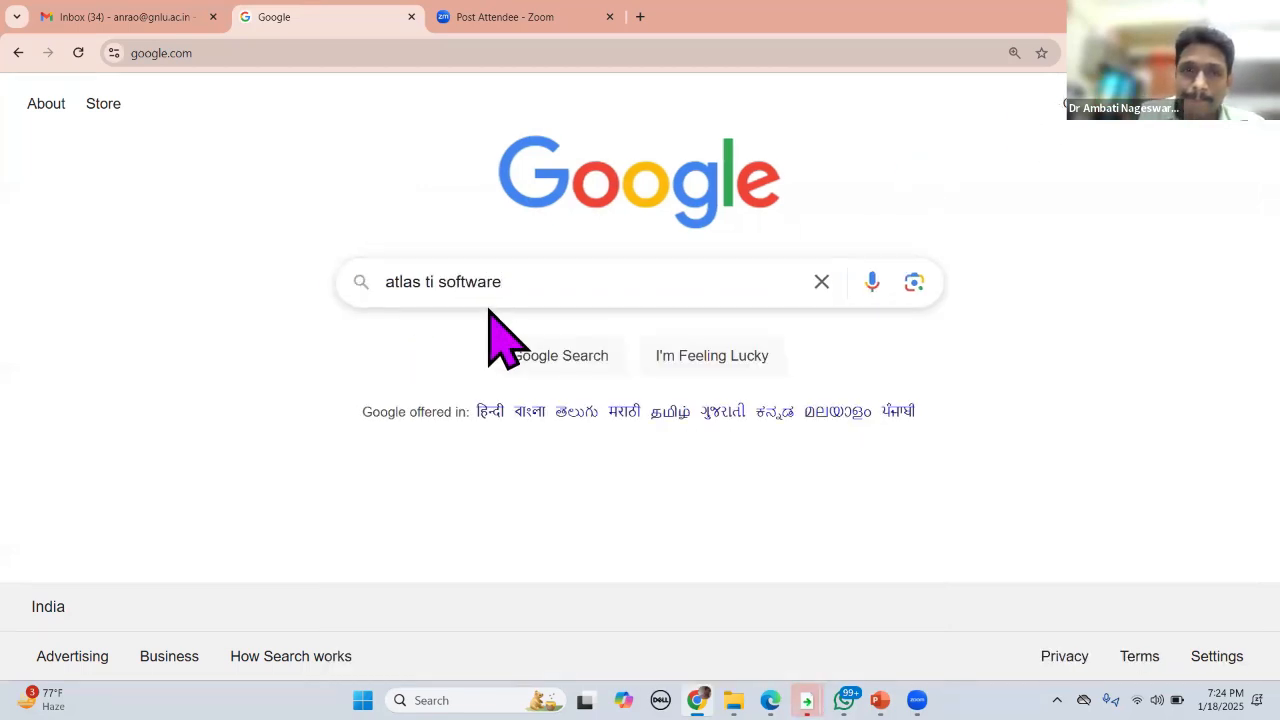
left_click(549, 357)
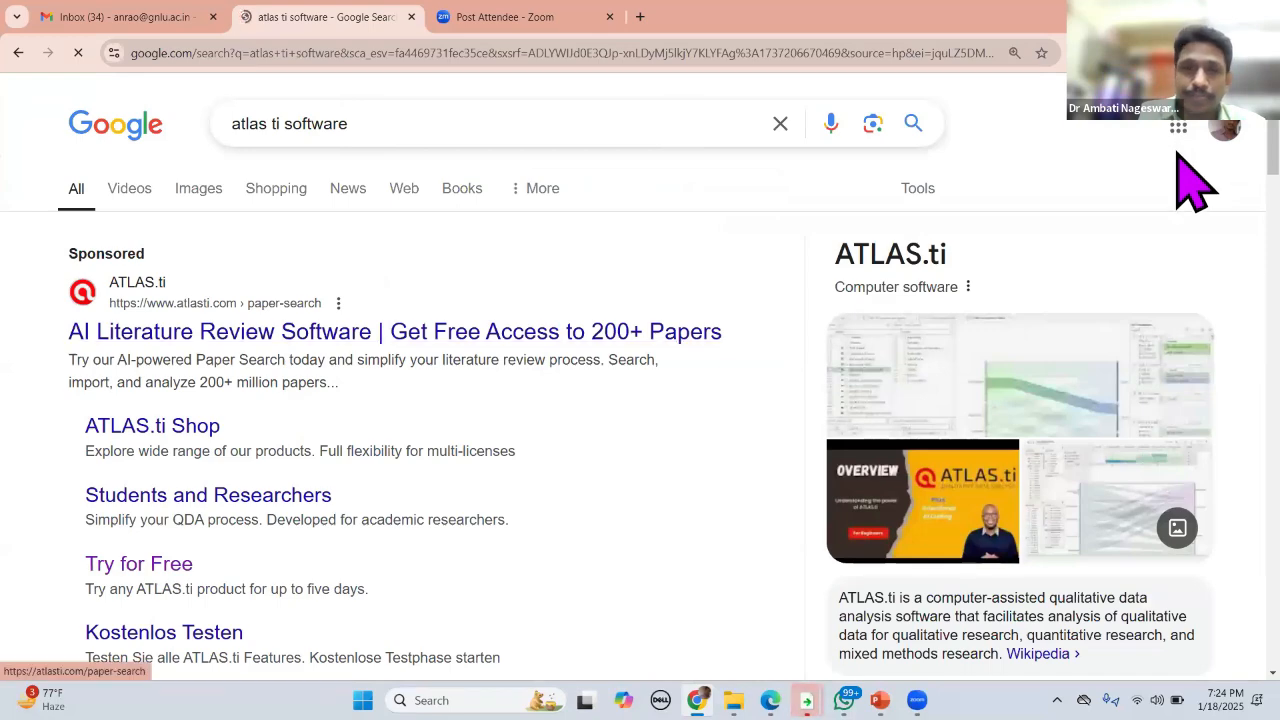
Step: Look through the search results and open the official atlasti.com homepage rather than the sponsored listing
scroll(1195, 230, "down", 5)
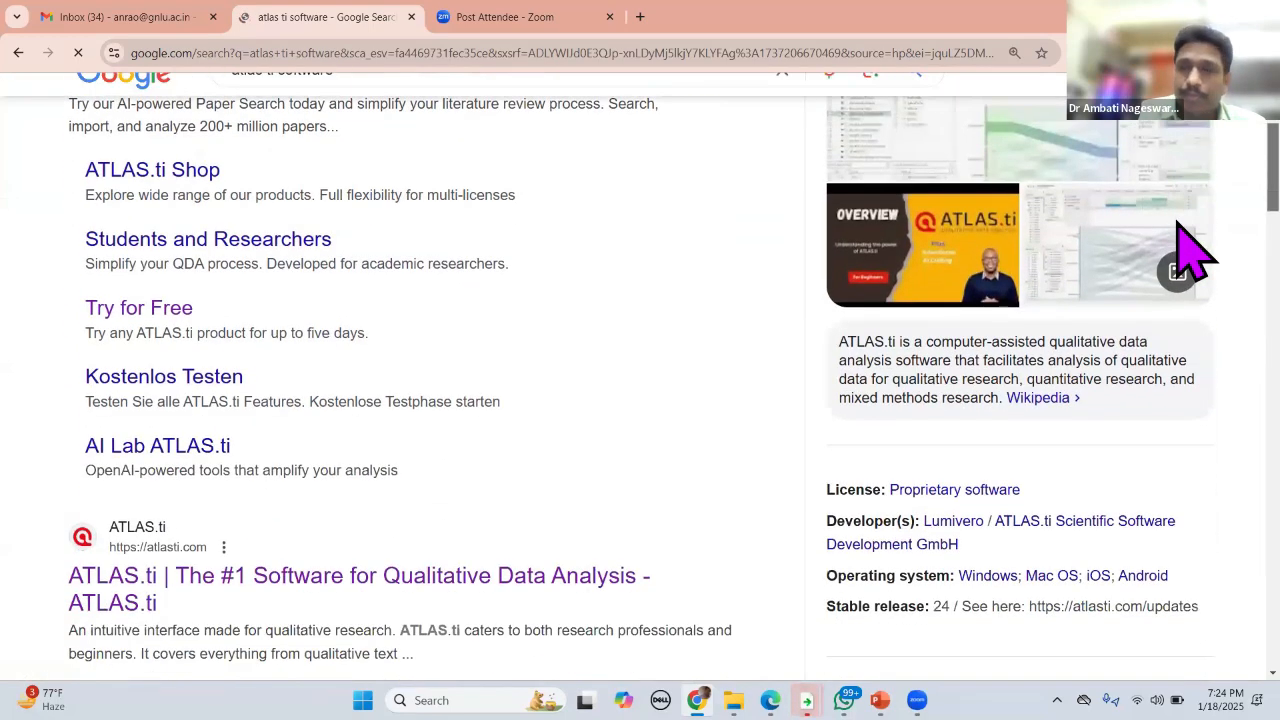
scroll(1177, 224, "down", 1)
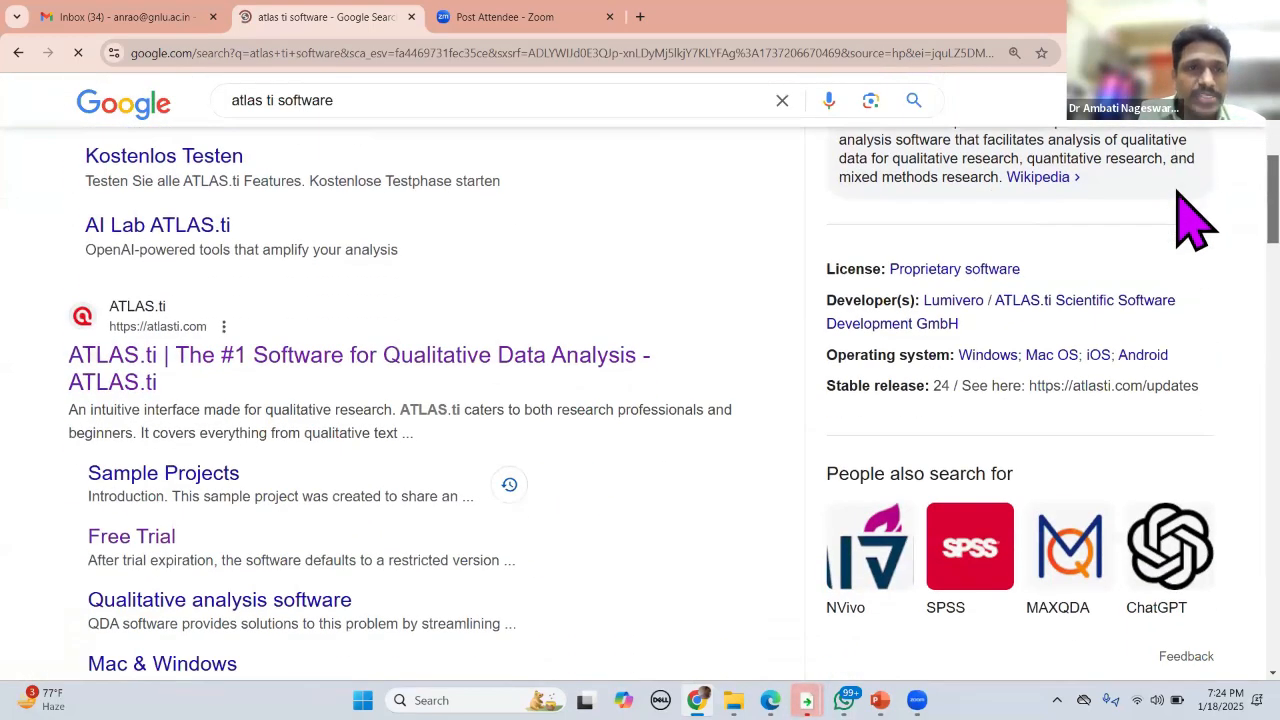
scroll(86, 268, "down", 1)
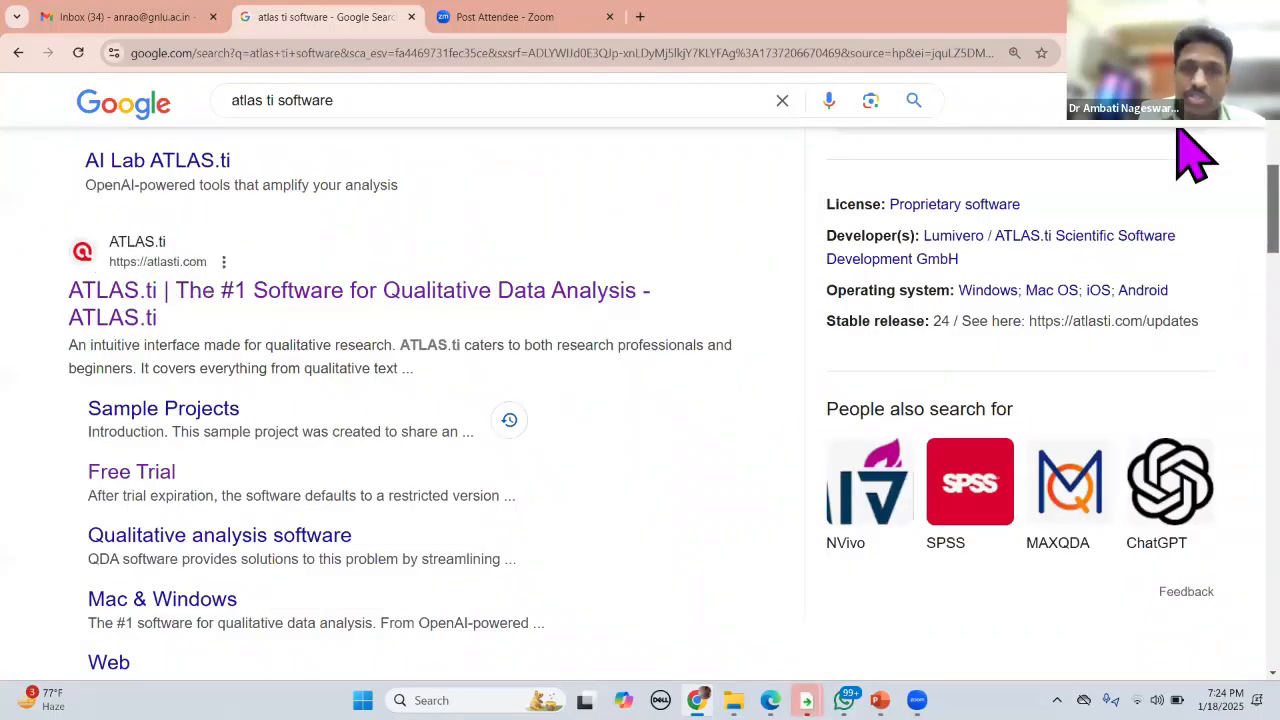
scroll(1195, 155, "up", 1)
scroll(1195, 155, "down", 1)
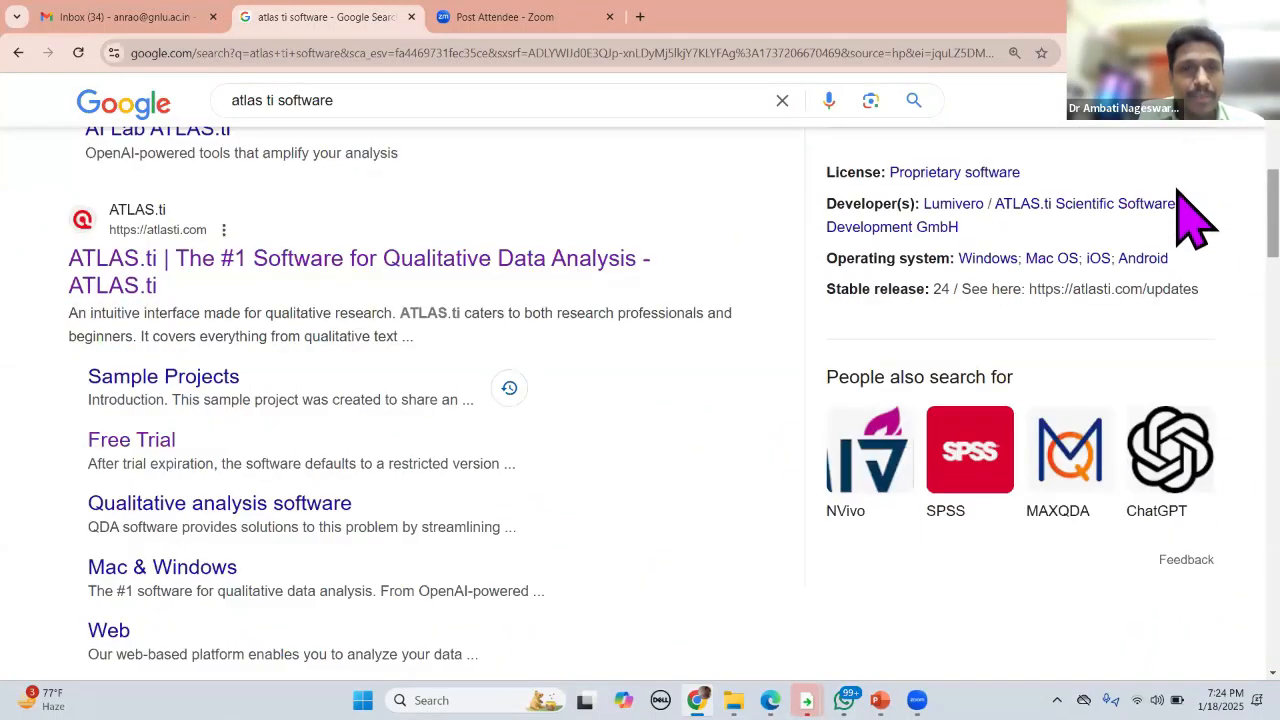
scroll(1195, 225, "up", 5)
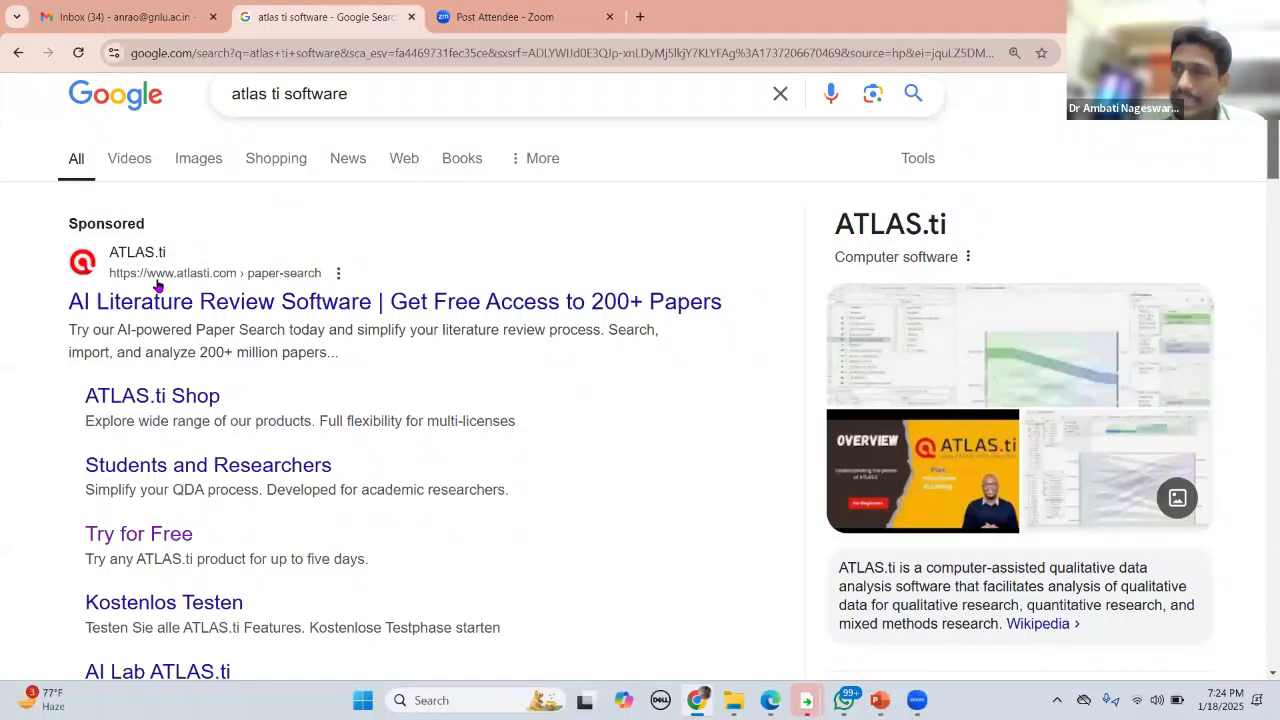
scroll(155, 285, "down", 5)
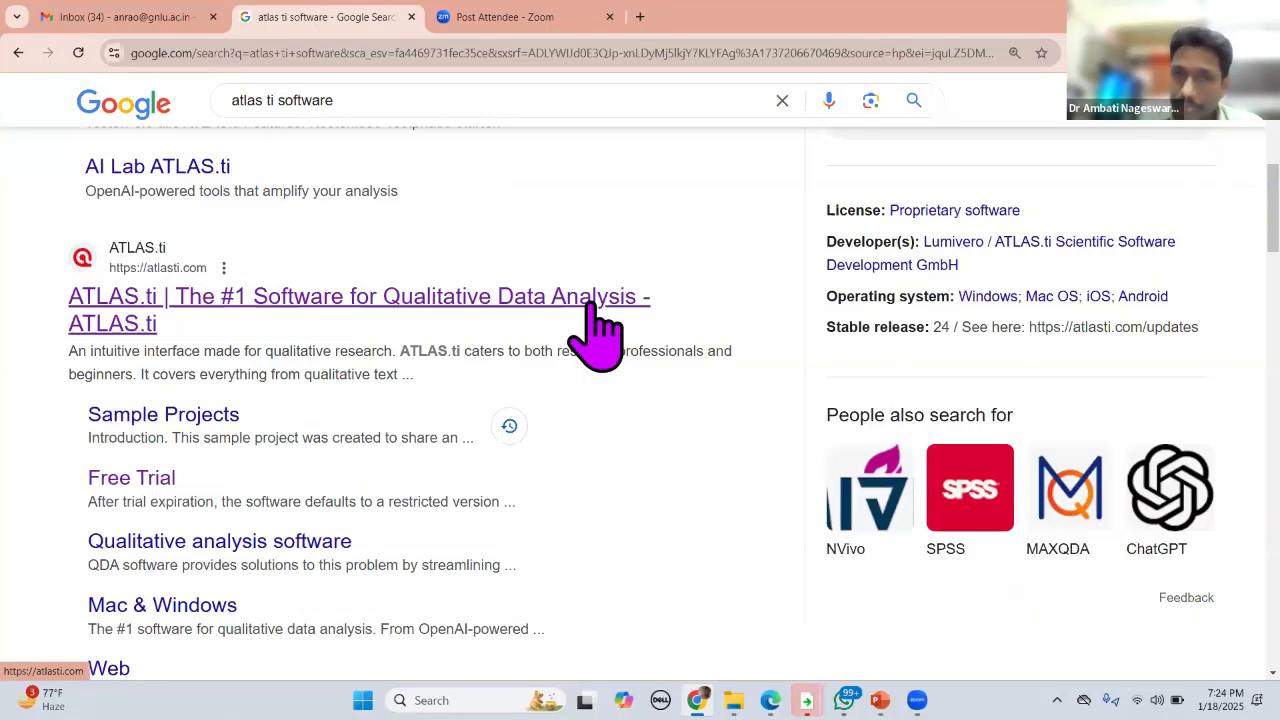
left_click(445, 303)
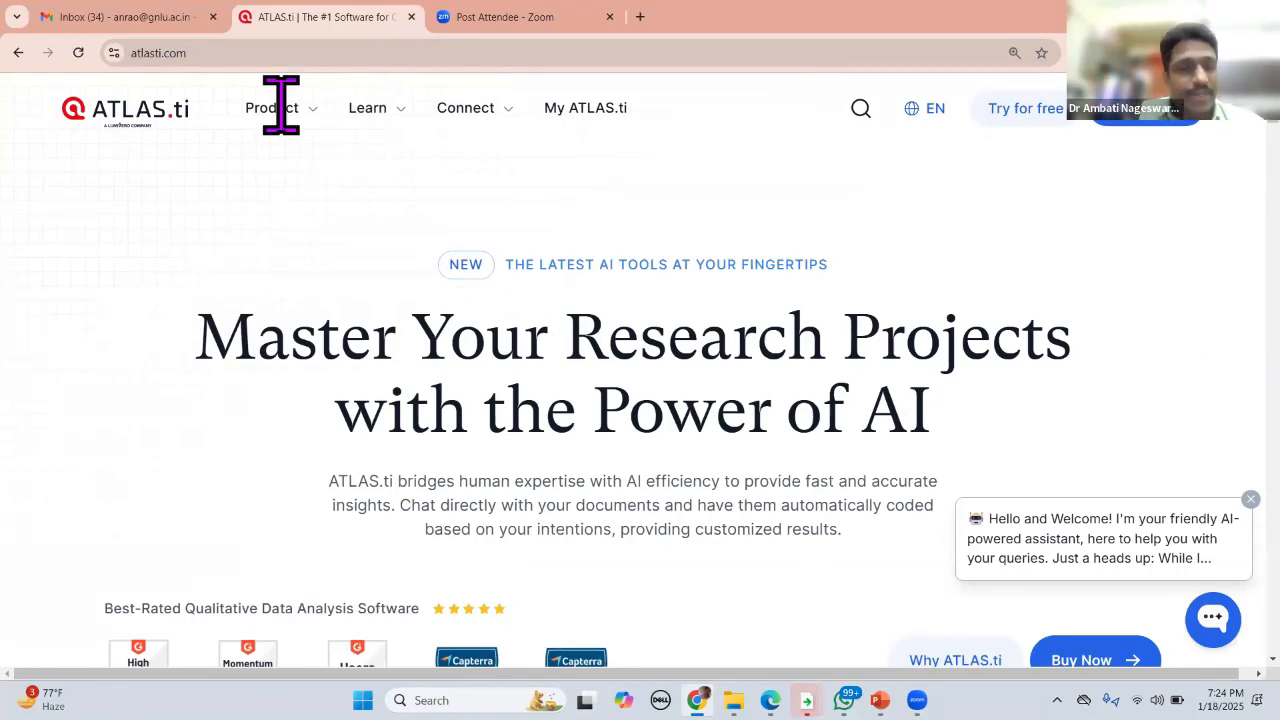
Step: Open the ATLAS.ti Mac & Windows product page and examine its research tools, intended user groups and OpenAI-powered features
mouse_move(281, 106)
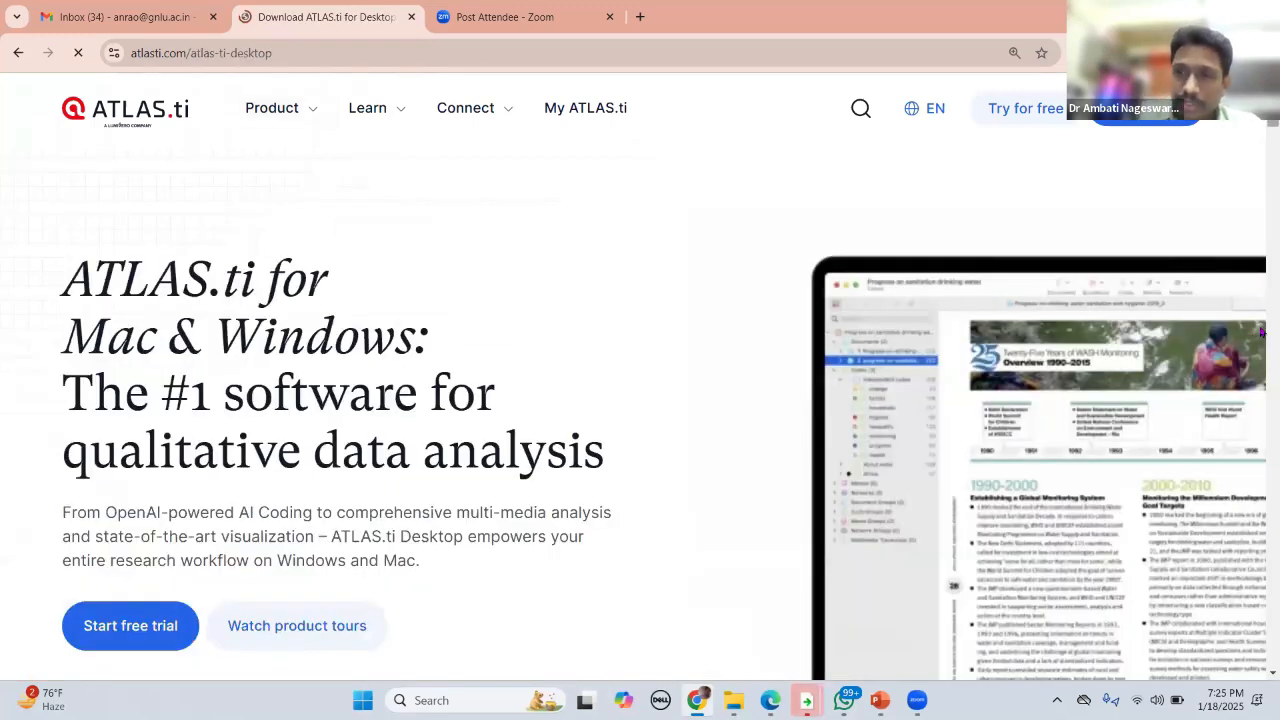
scroll(1262, 374, "down", 10)
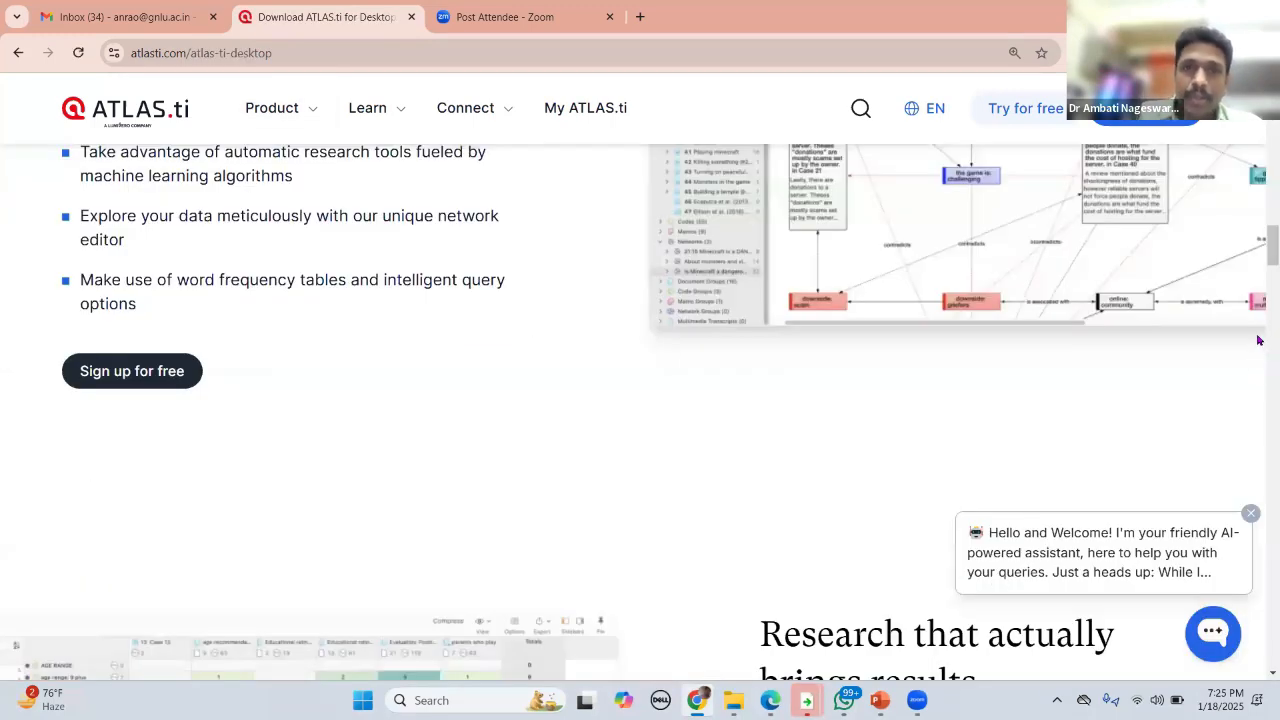
scroll(1262, 336, "down", 10)
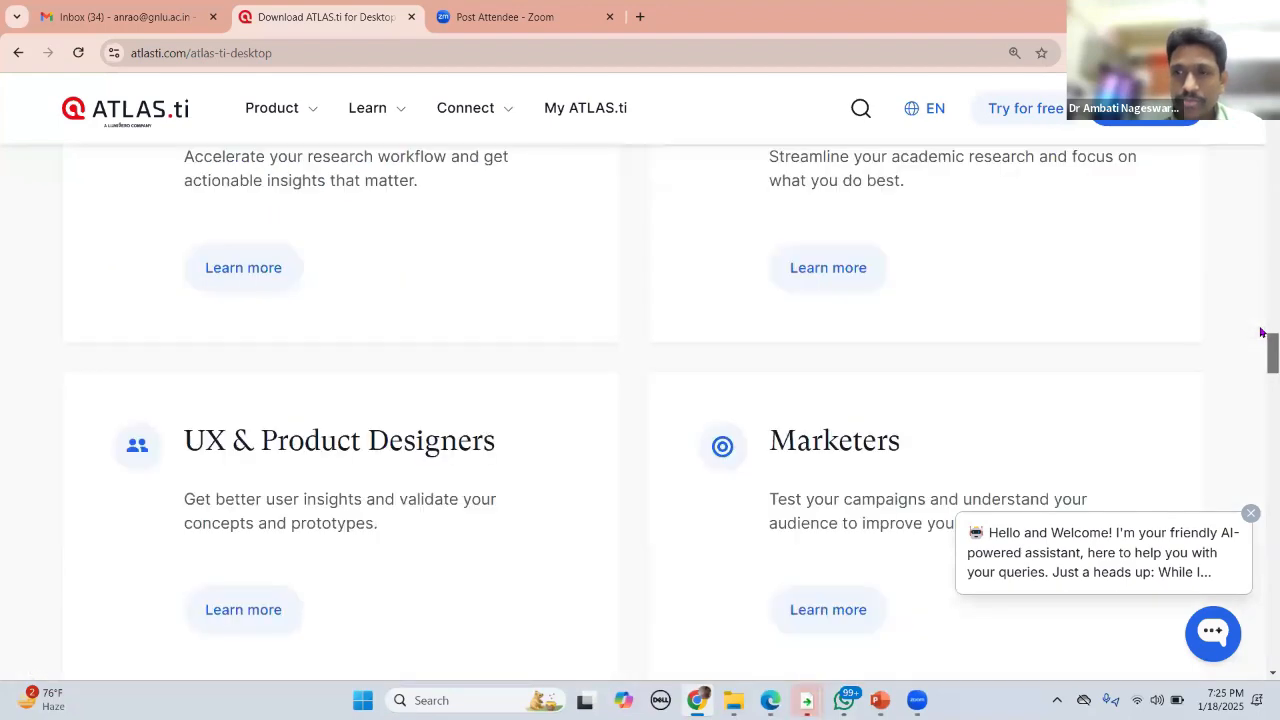
scroll(1262, 361, "up", 3)
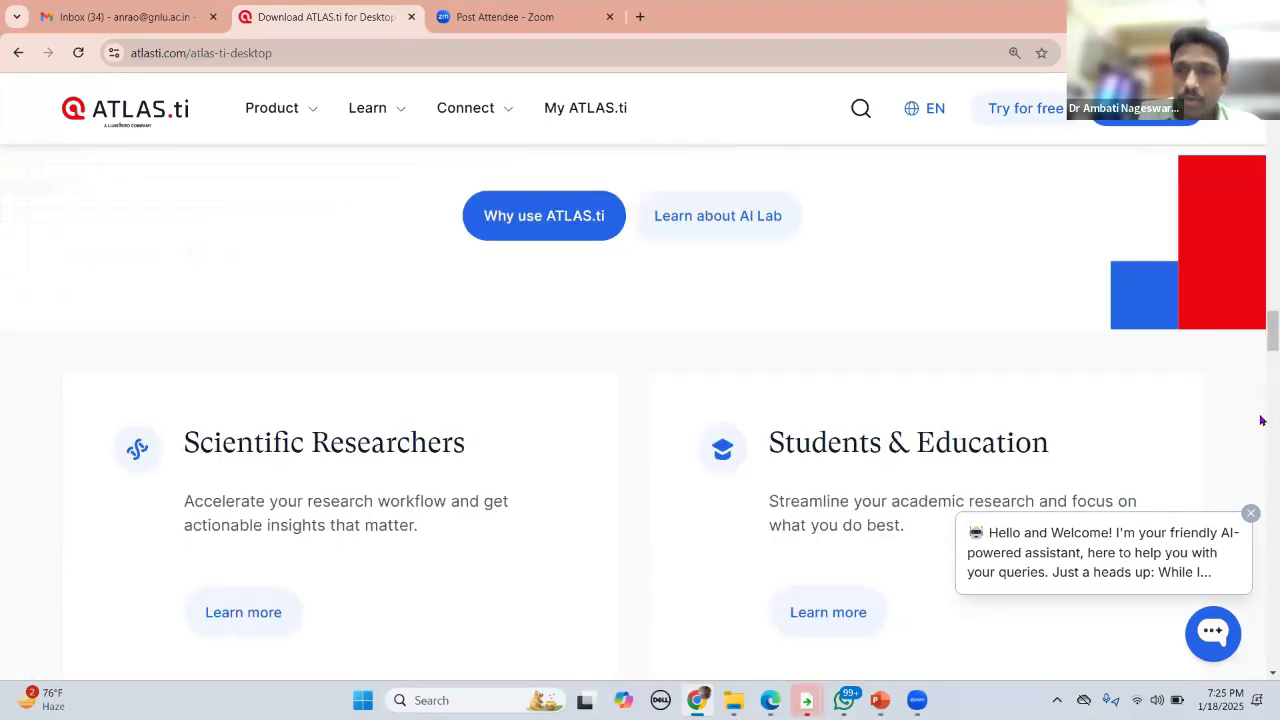
scroll(1262, 420, "down", 8)
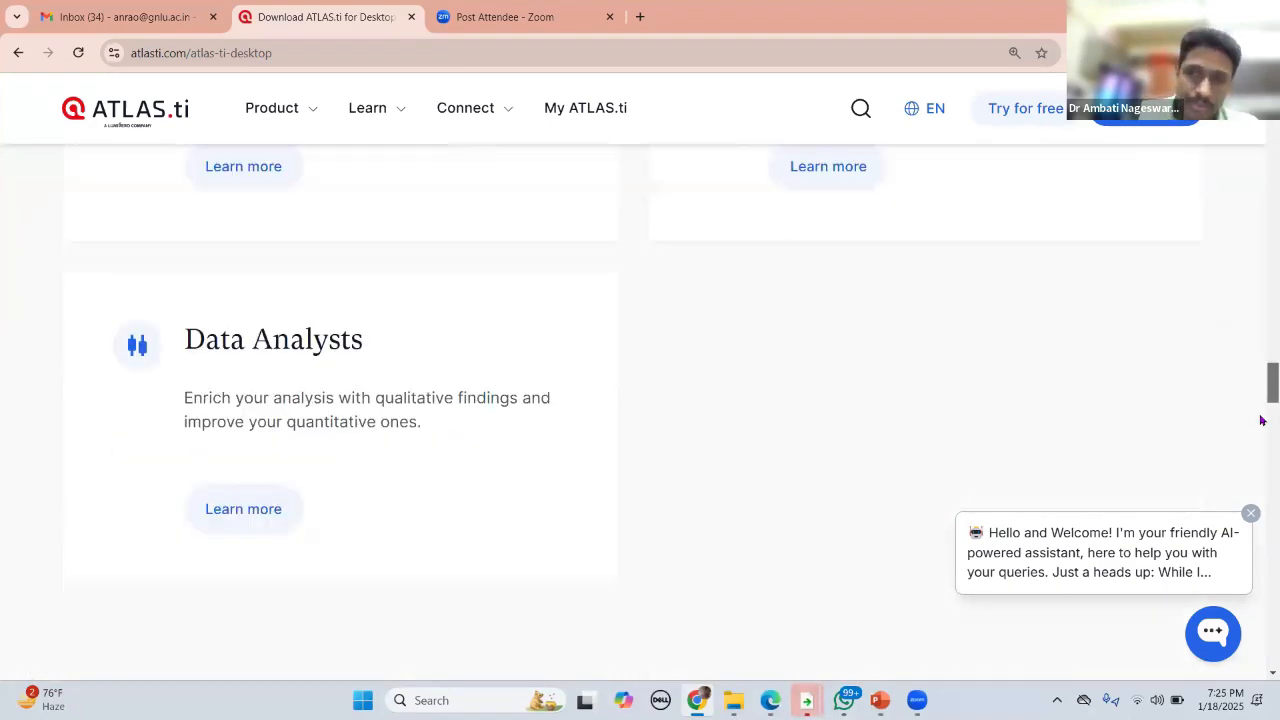
scroll(1262, 420, "down", 4)
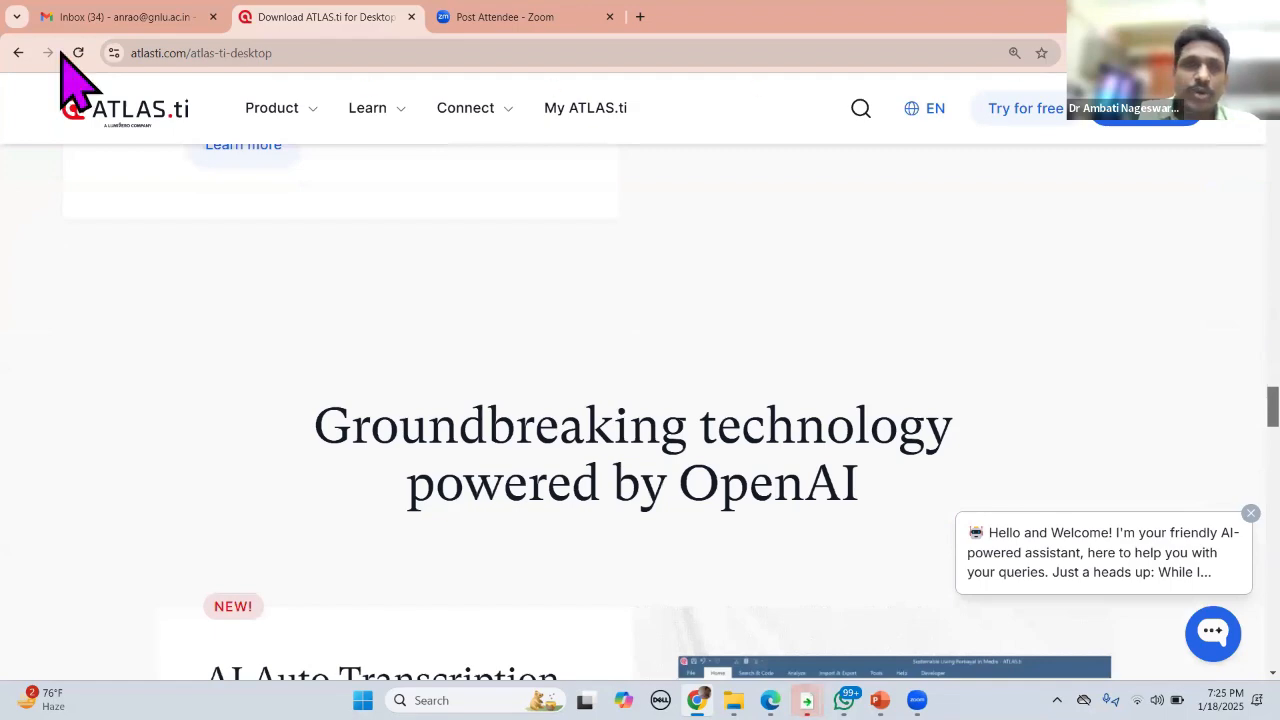
scroll(340, 90, "down", 2)
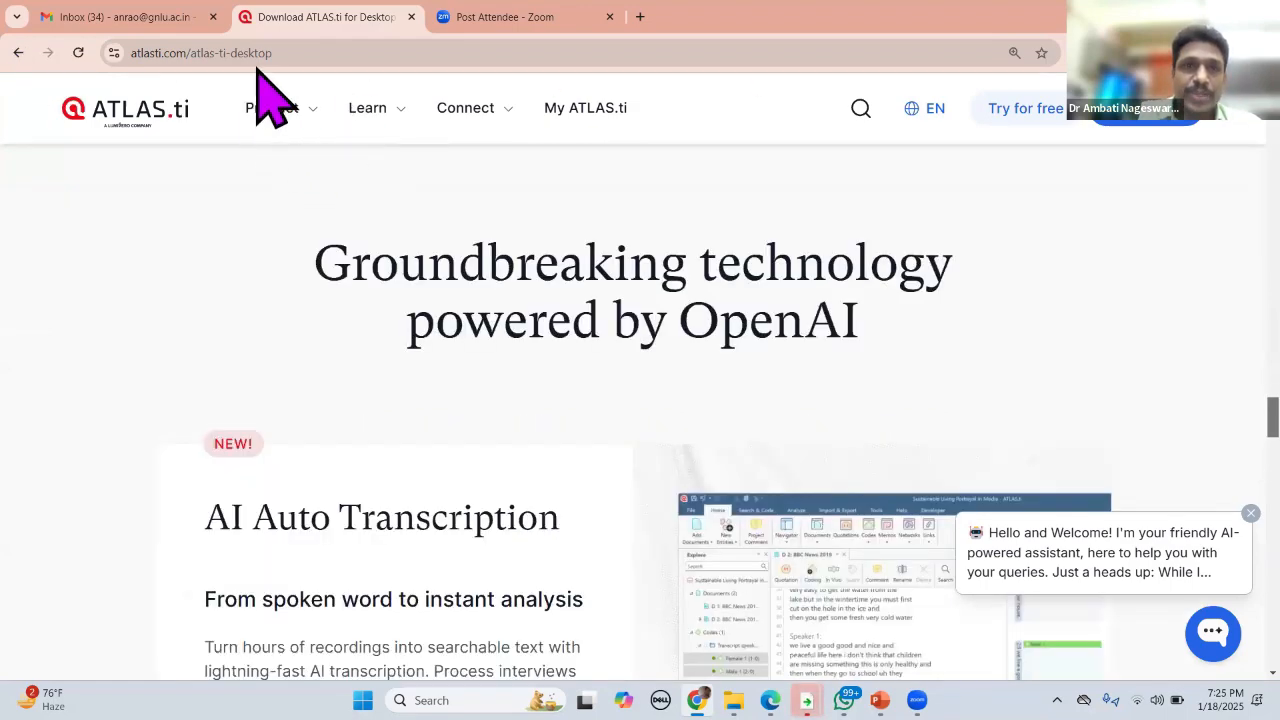
scroll(300, 130, "down", 1)
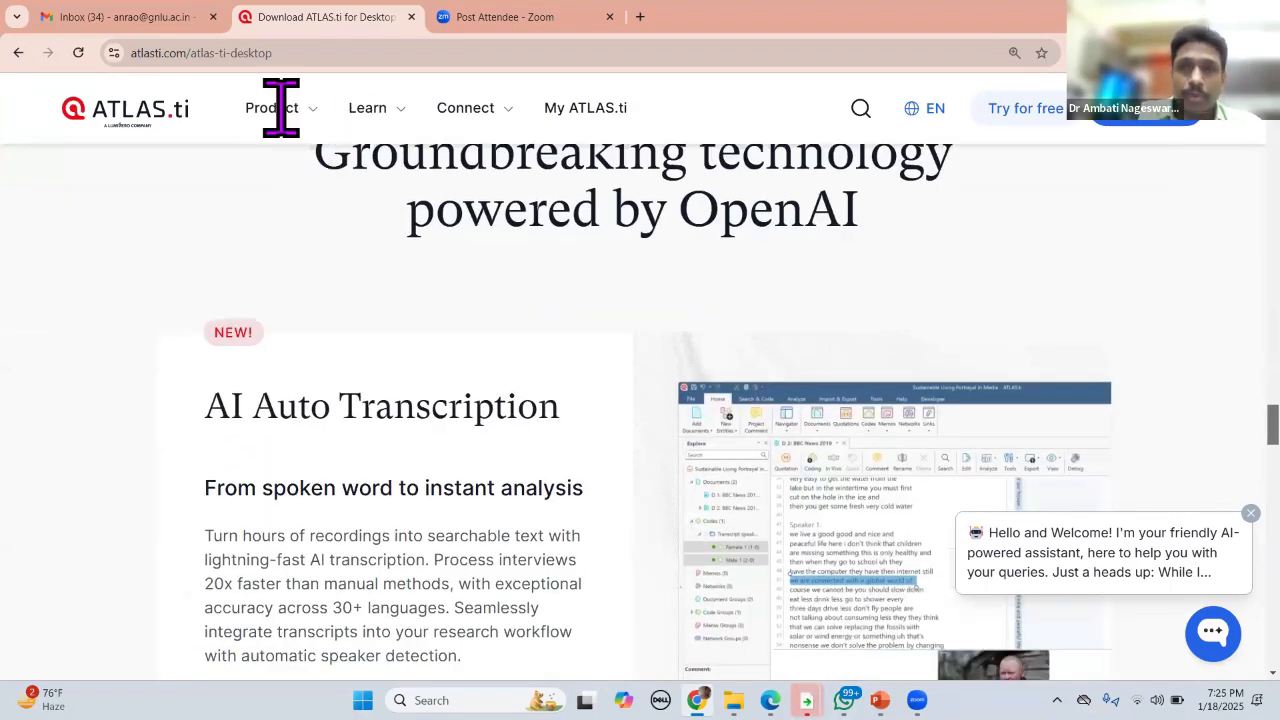
scroll(1023, 306, "down", 5)
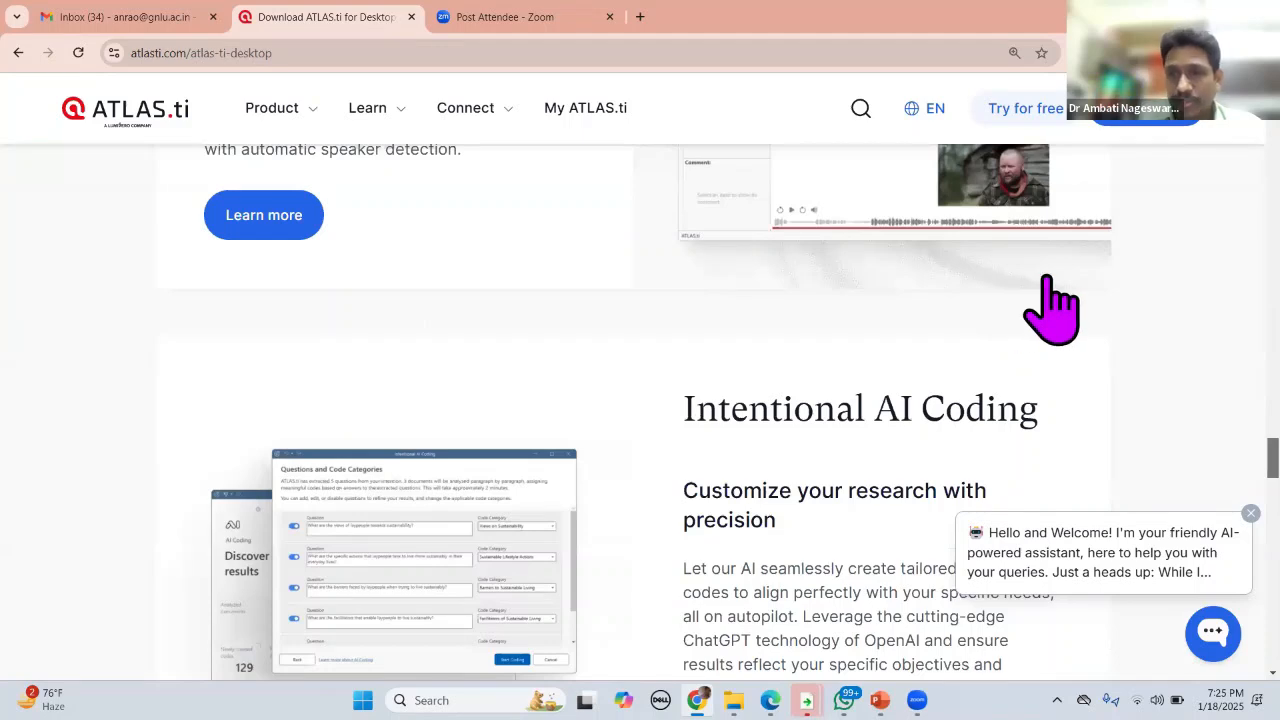
Step: Return to the ATLAS.ti homepage and open the Feature Comparison page from the product offerings
key("alt+Left")
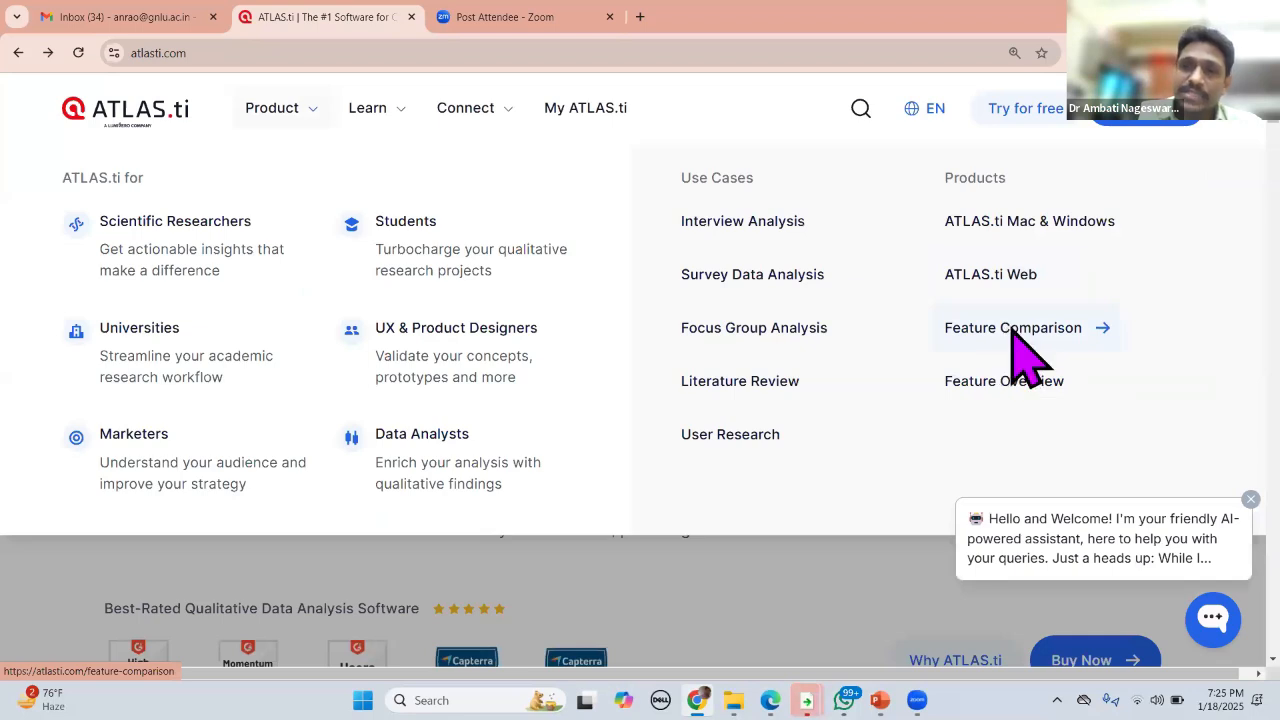
left_click(1012, 331)
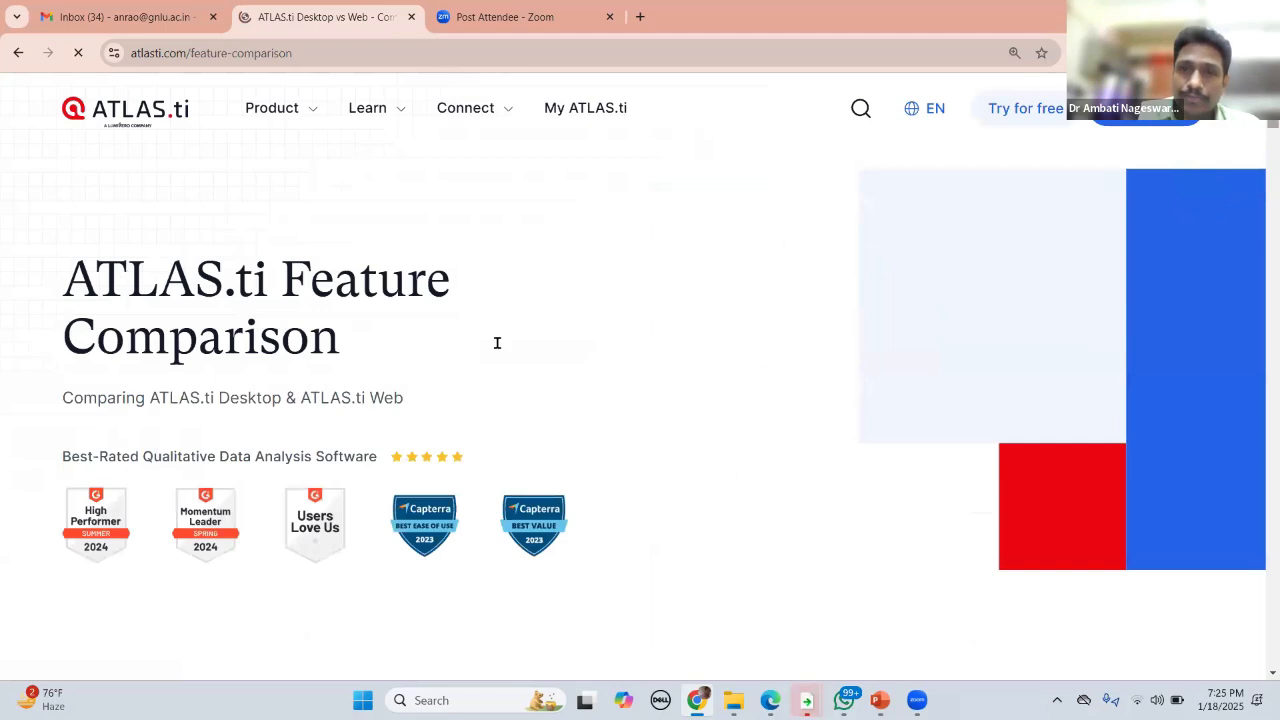
Step: Compare the interface languages and supported data types of ATLAS.ti Desktop and Web in the feature comparison table, including Evernote import
scroll(560, 330, "down", 8)
scroll(900, 310, "up", 5)
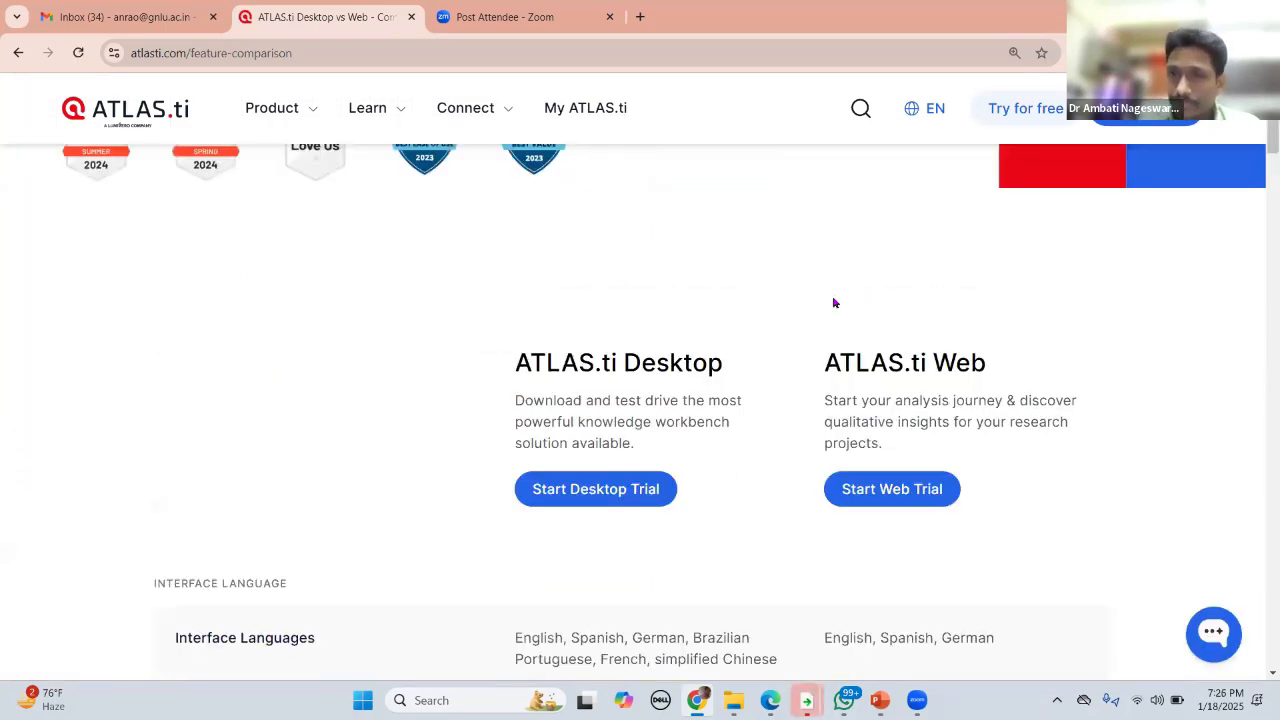
scroll(834, 302, "down", 1)
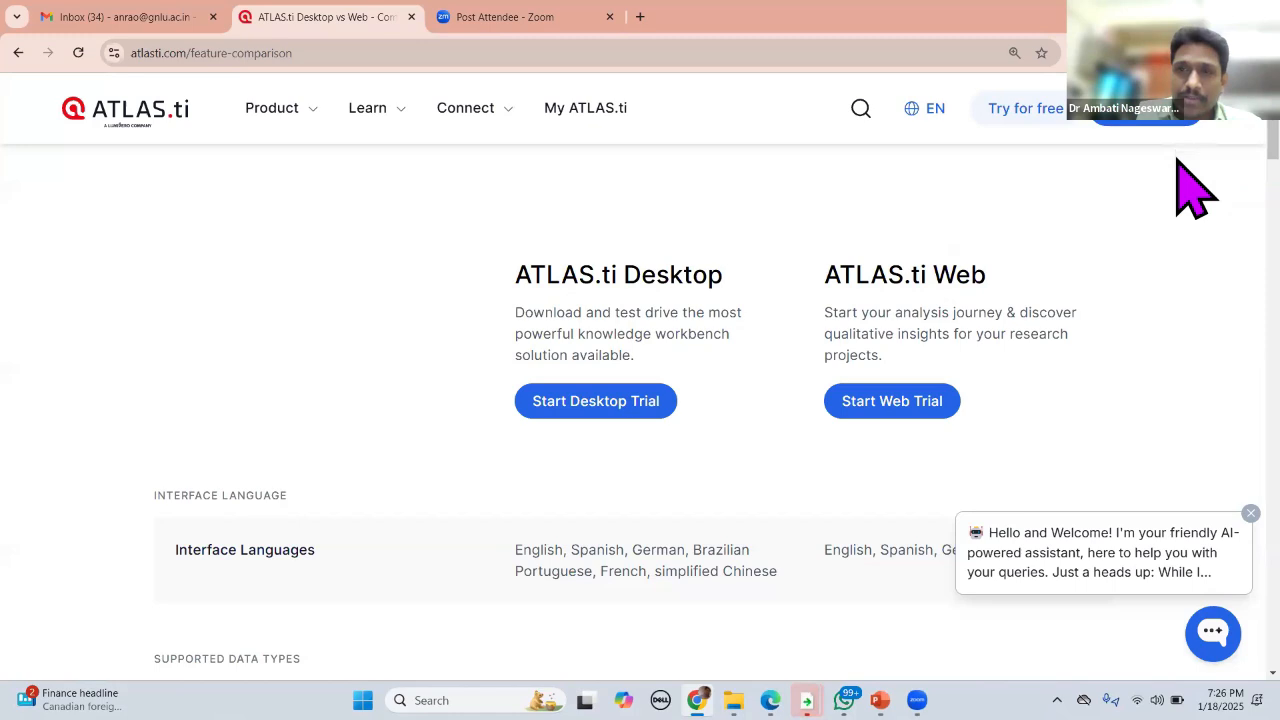
scroll(343, 329, "down", 3)
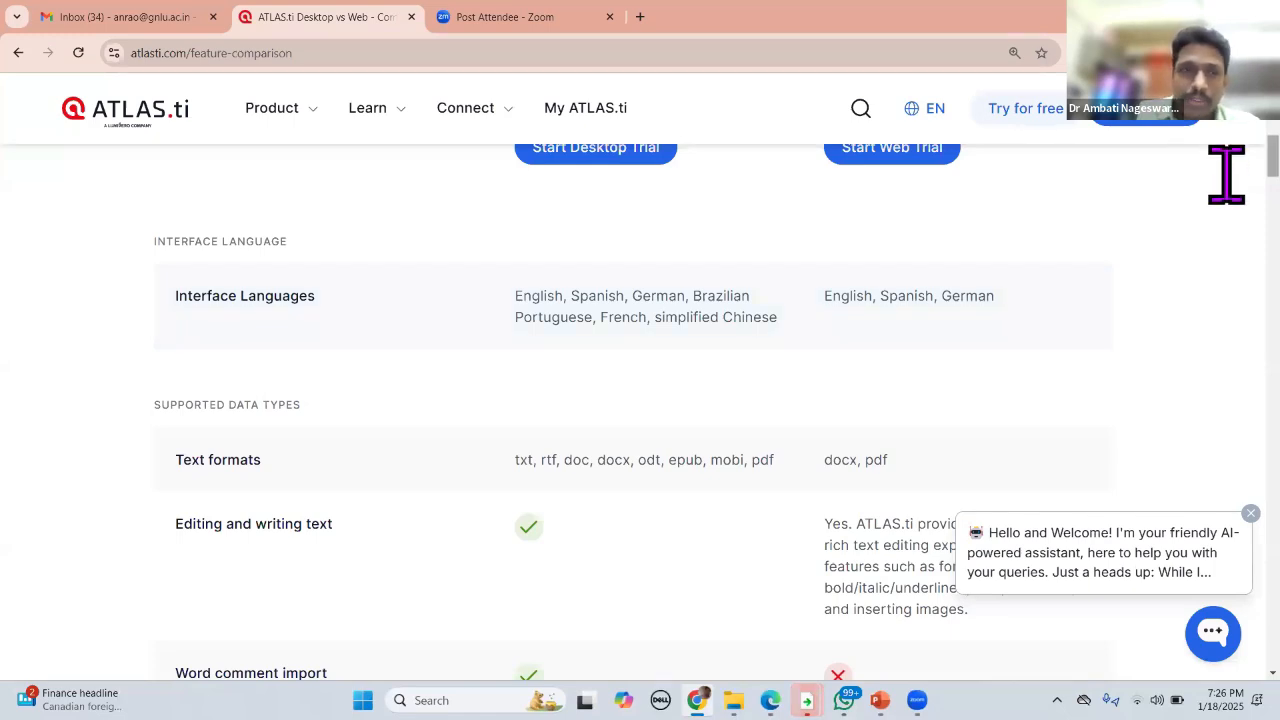
scroll(1226, 175, "down", 2)
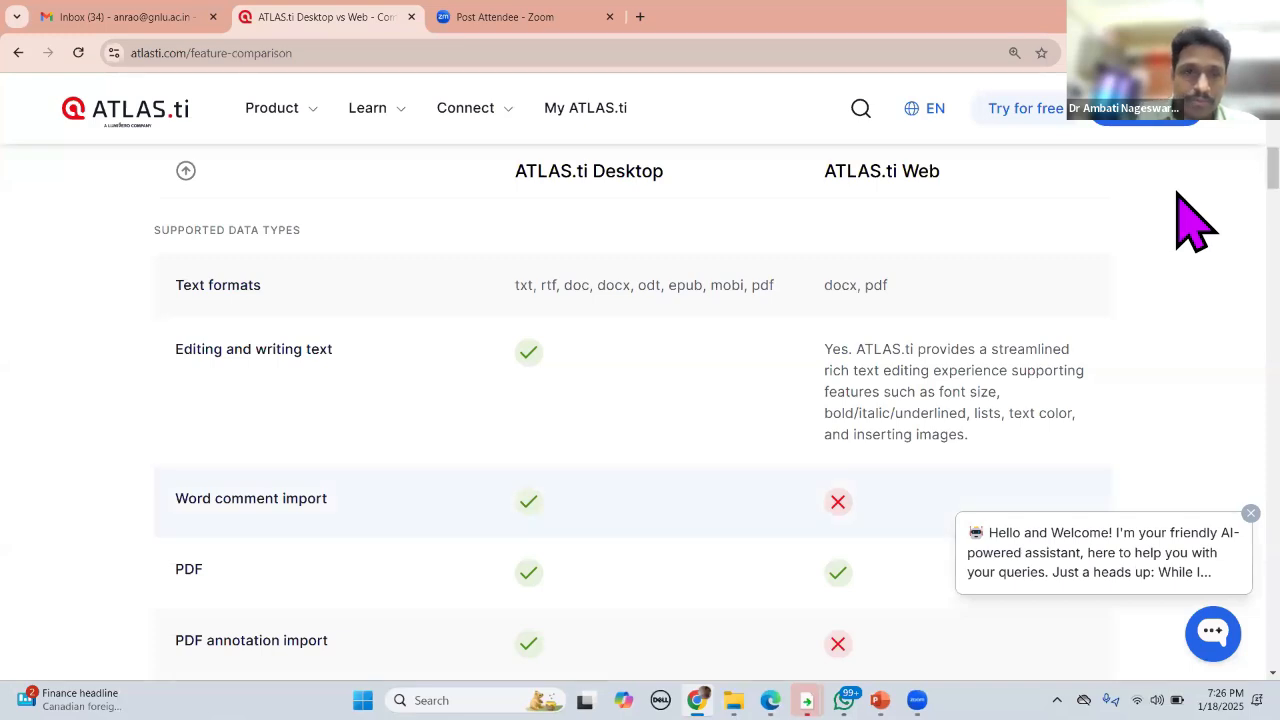
scroll(1193, 225, "down", 2)
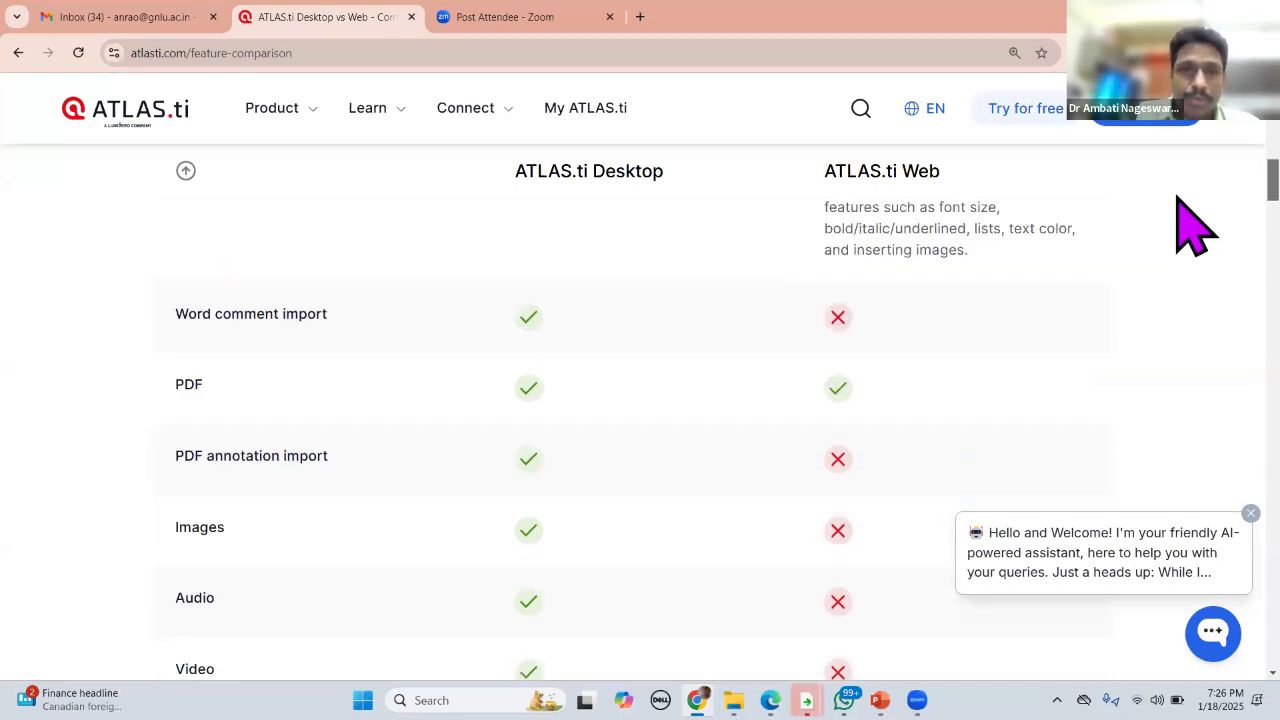
scroll(1178, 205, "down", 2)
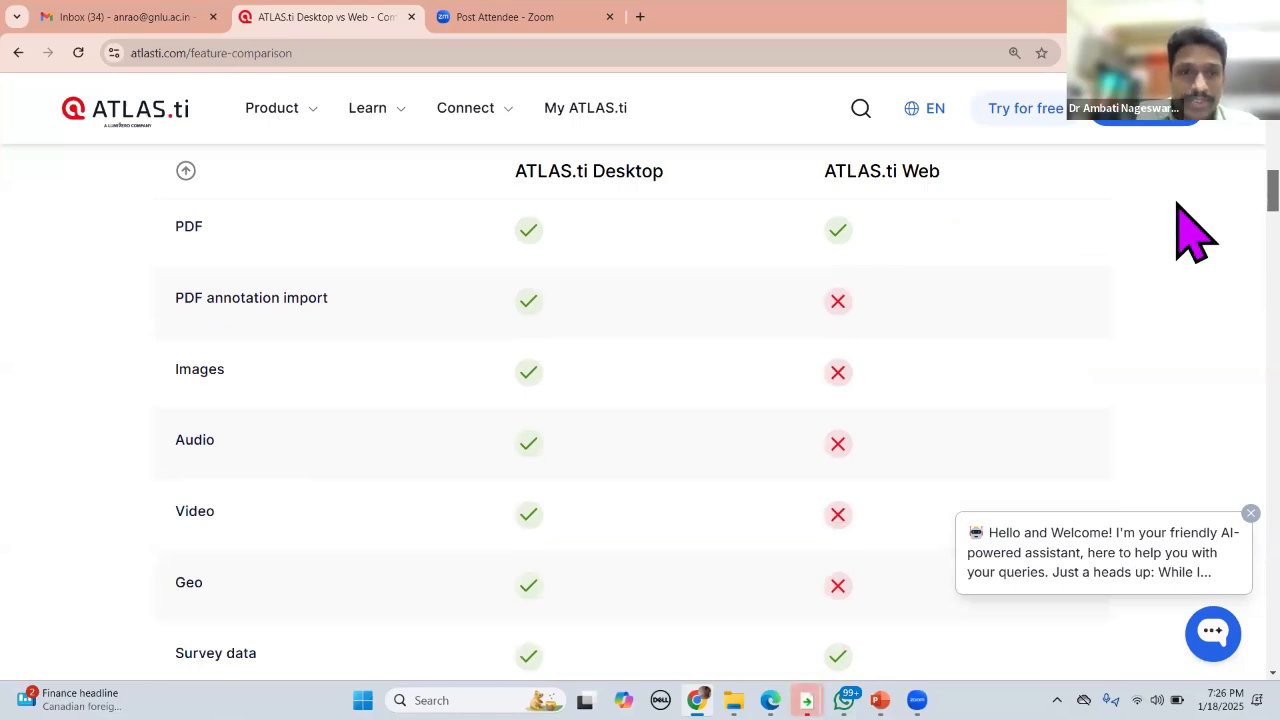
scroll(1193, 230, "down", 1)
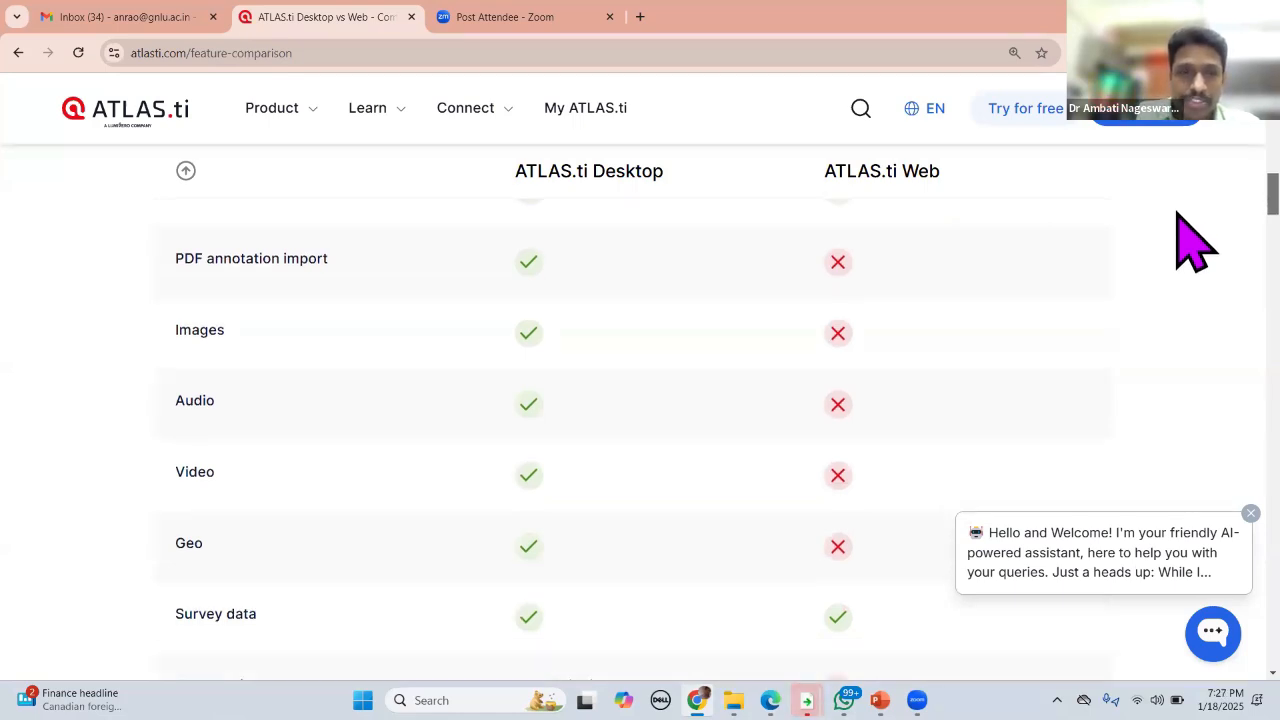
scroll(1193, 240, "down", 1)
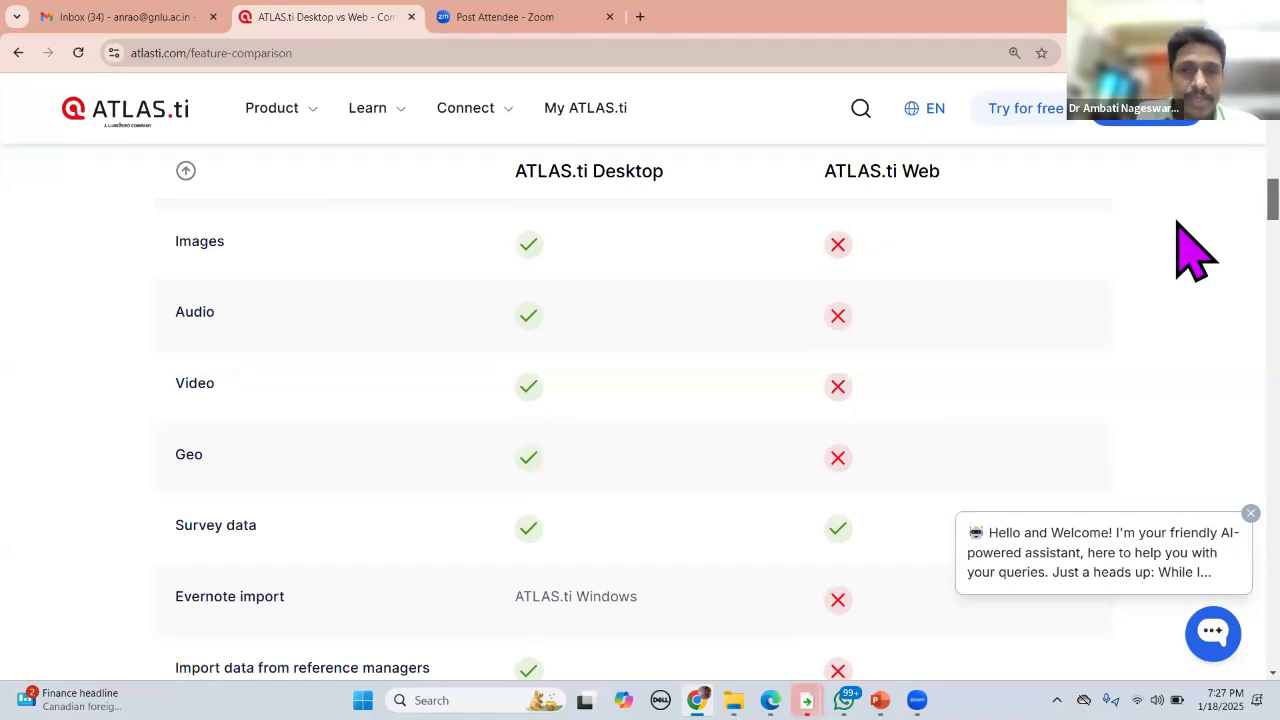
scroll(1195, 252, "down", 2)
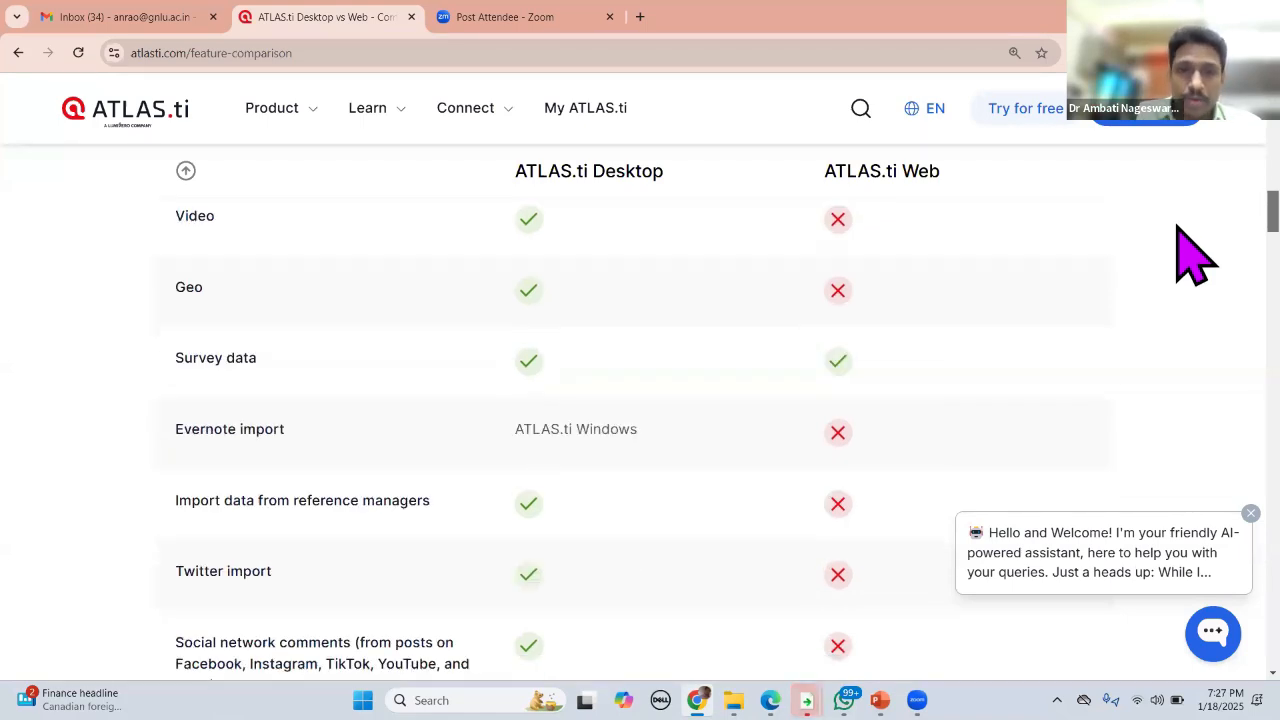
scroll(1190, 253, "down", 1)
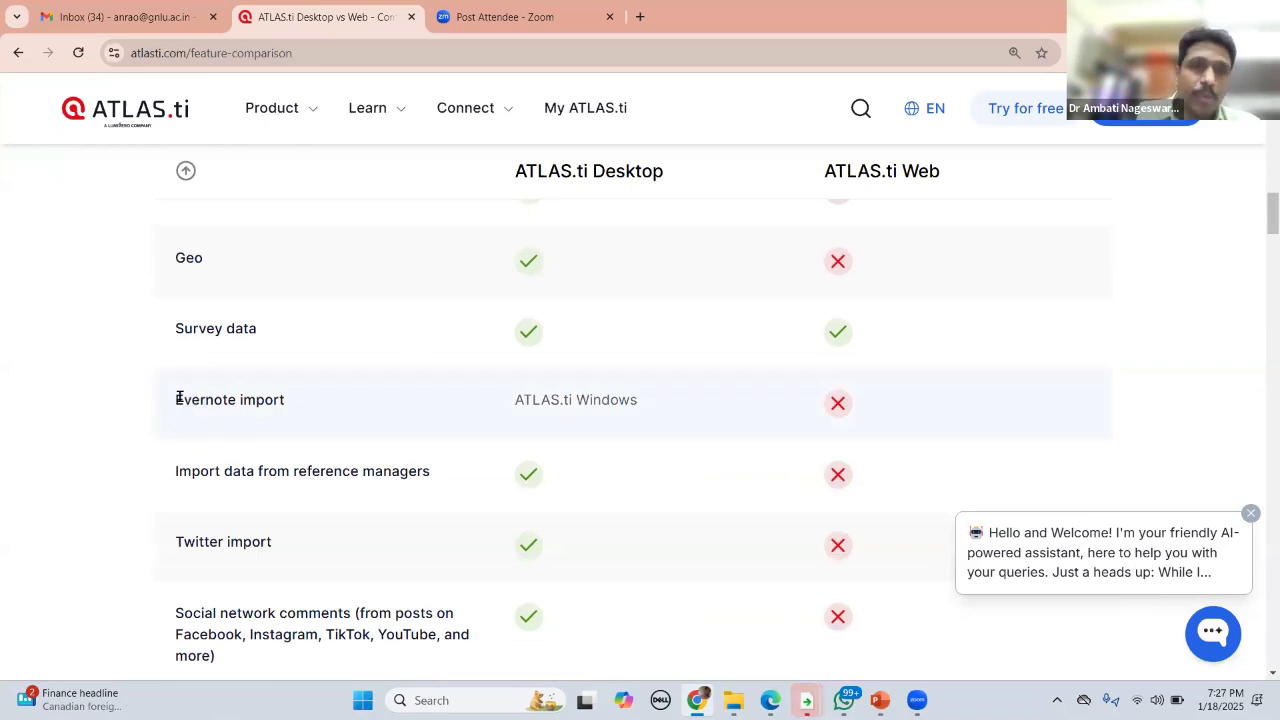
left_click_drag(179, 398, 310, 403)
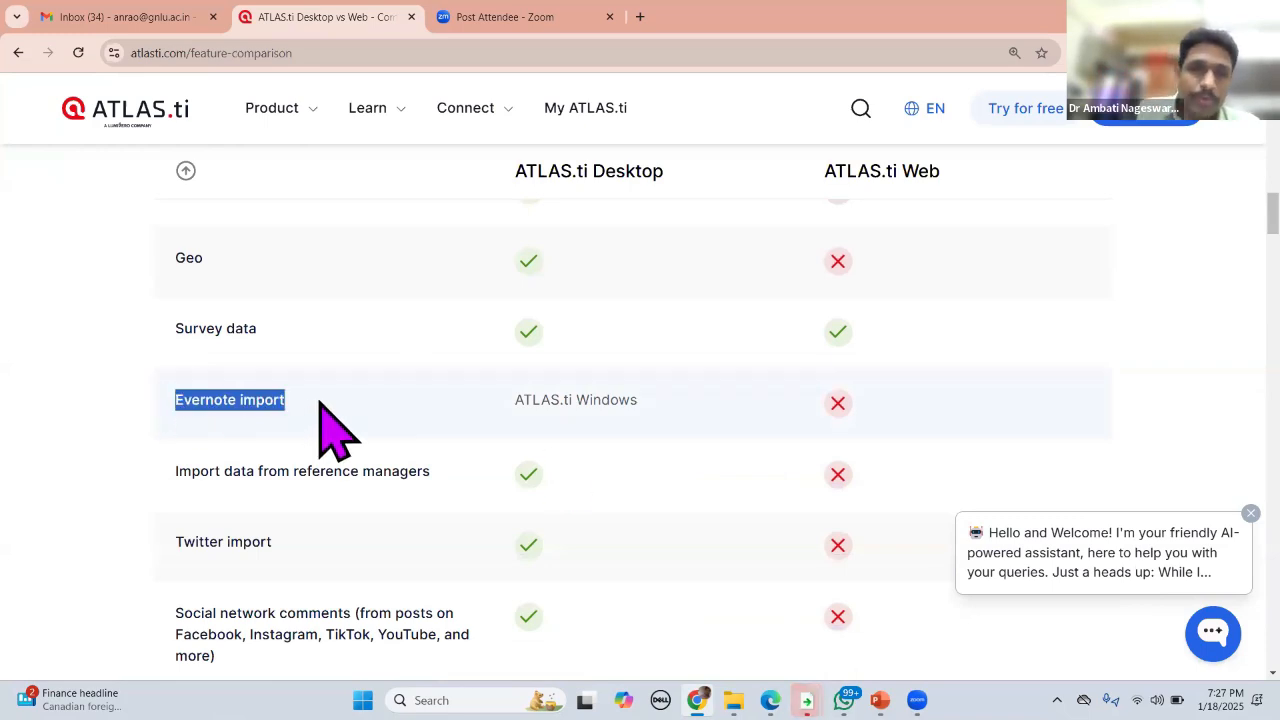
left_click(268, 399)
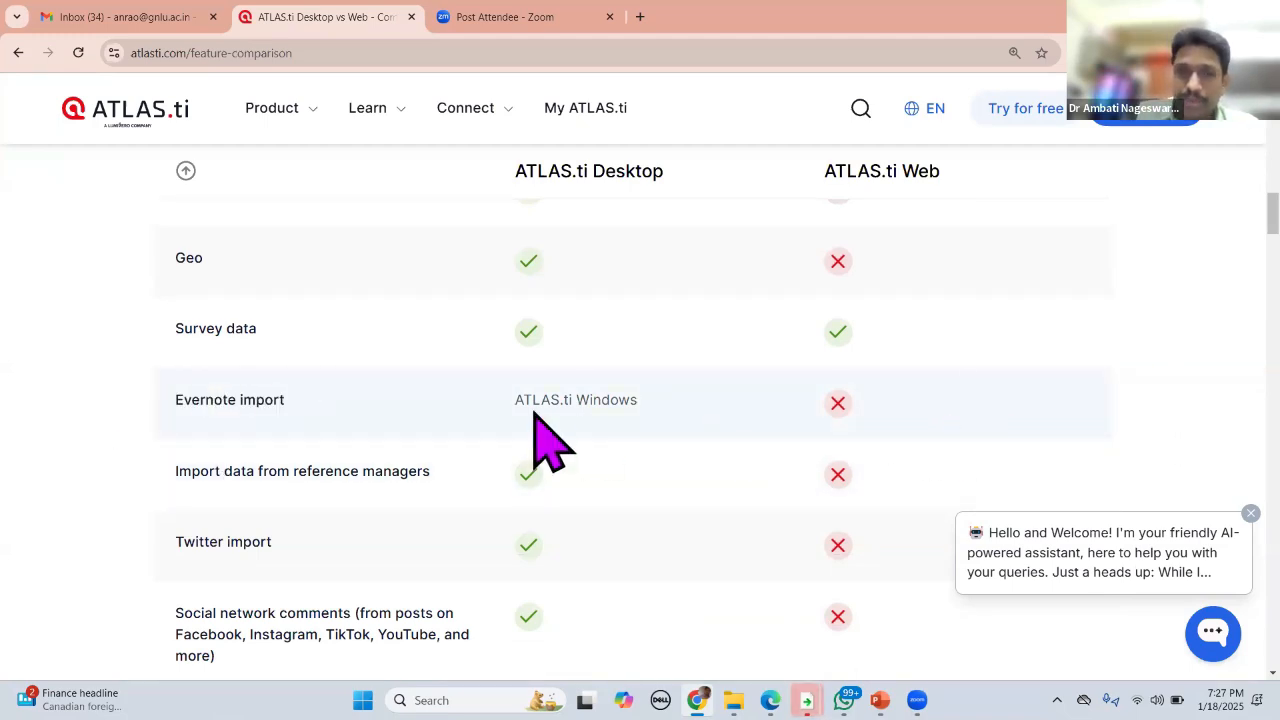
Step: Compare the remaining Desktop and Web features, covering social media import, coding, AI tools, team collaboration, memos and data analysis
scroll(677, 309, "down", 2)
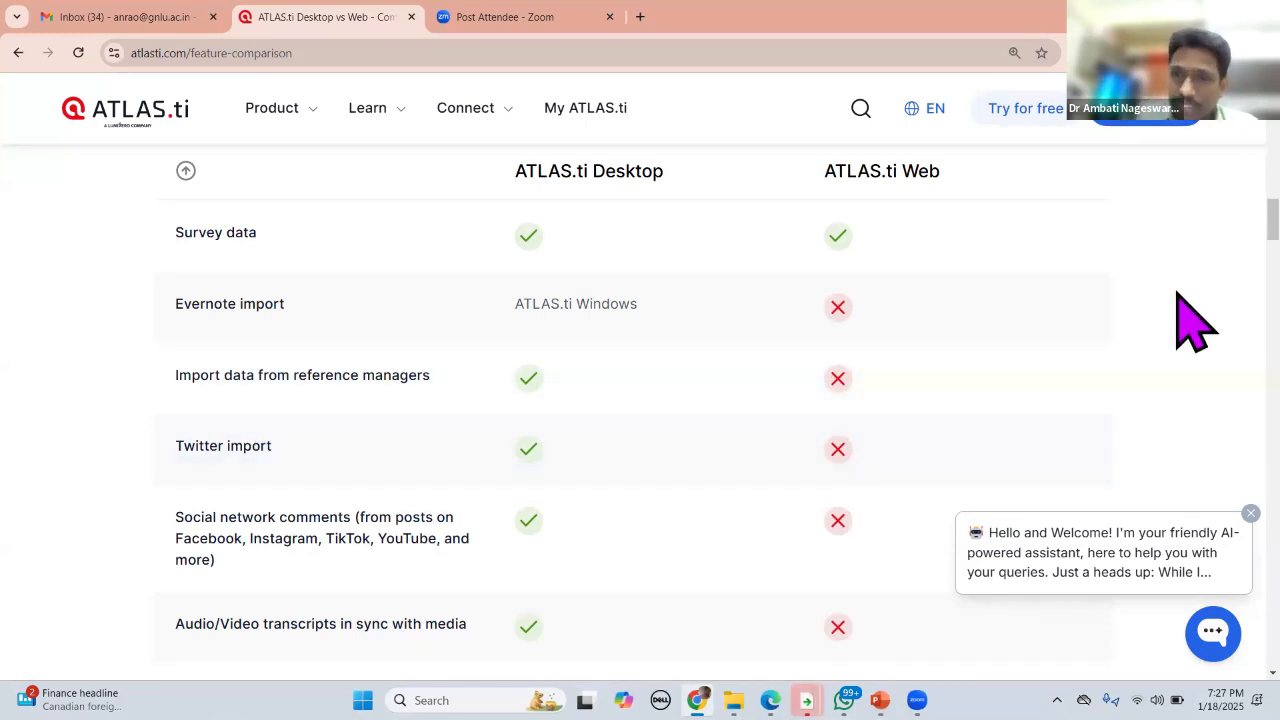
scroll(1193, 340, "down", 3)
scroll(1193, 362, "down", 10)
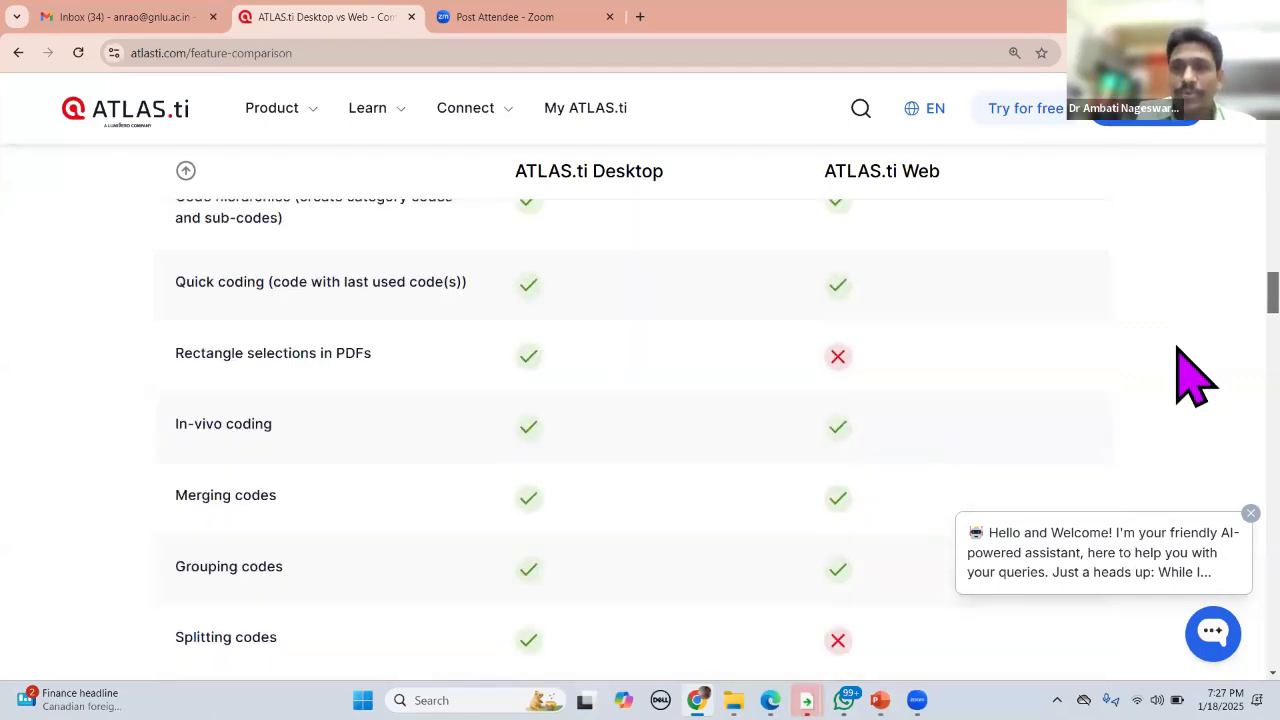
scroll(1193, 368, "down", 10)
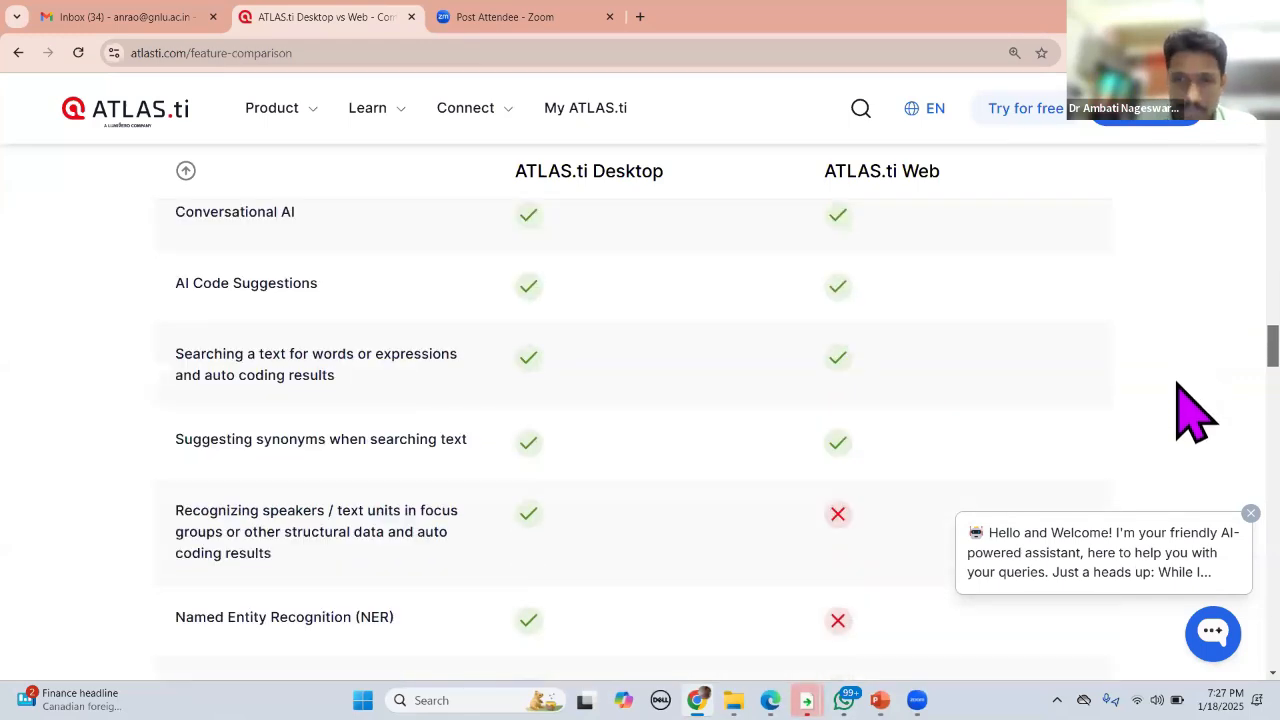
scroll(1177, 400, "down", 1)
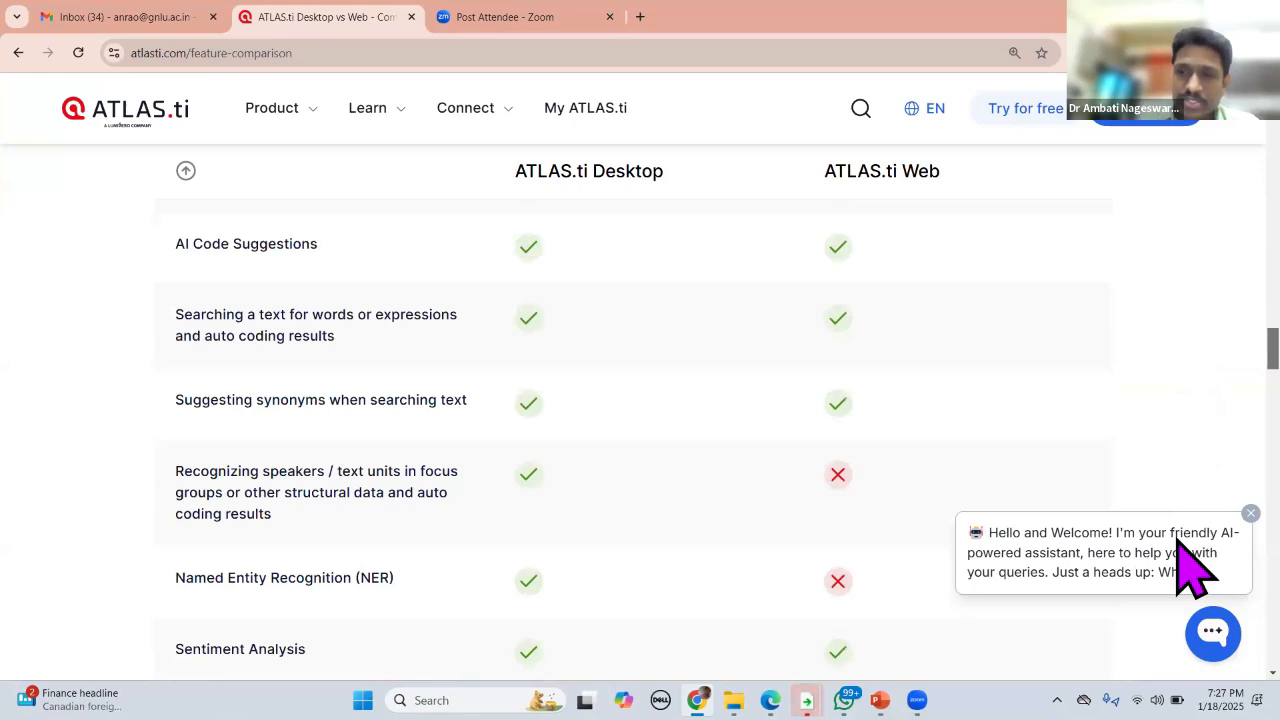
scroll(1182, 560, "down", 2)
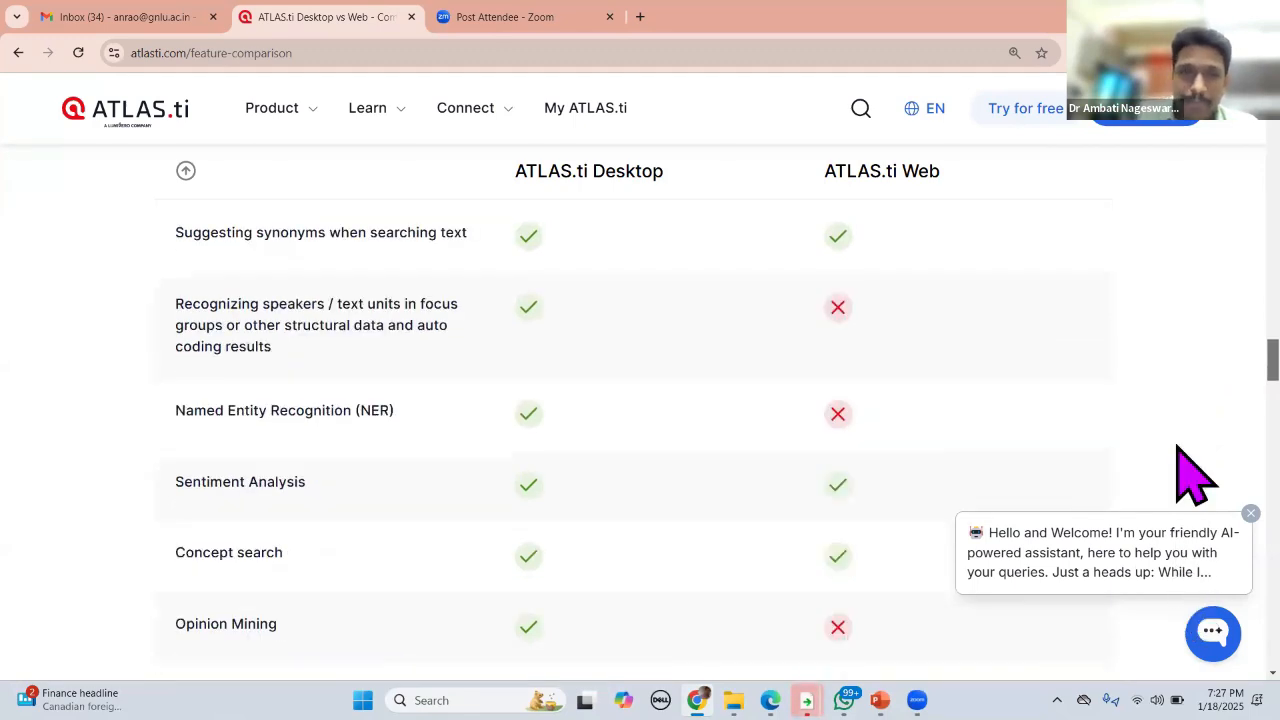
scroll(1194, 149, "down", 4)
scroll(220, 180, "down", 3)
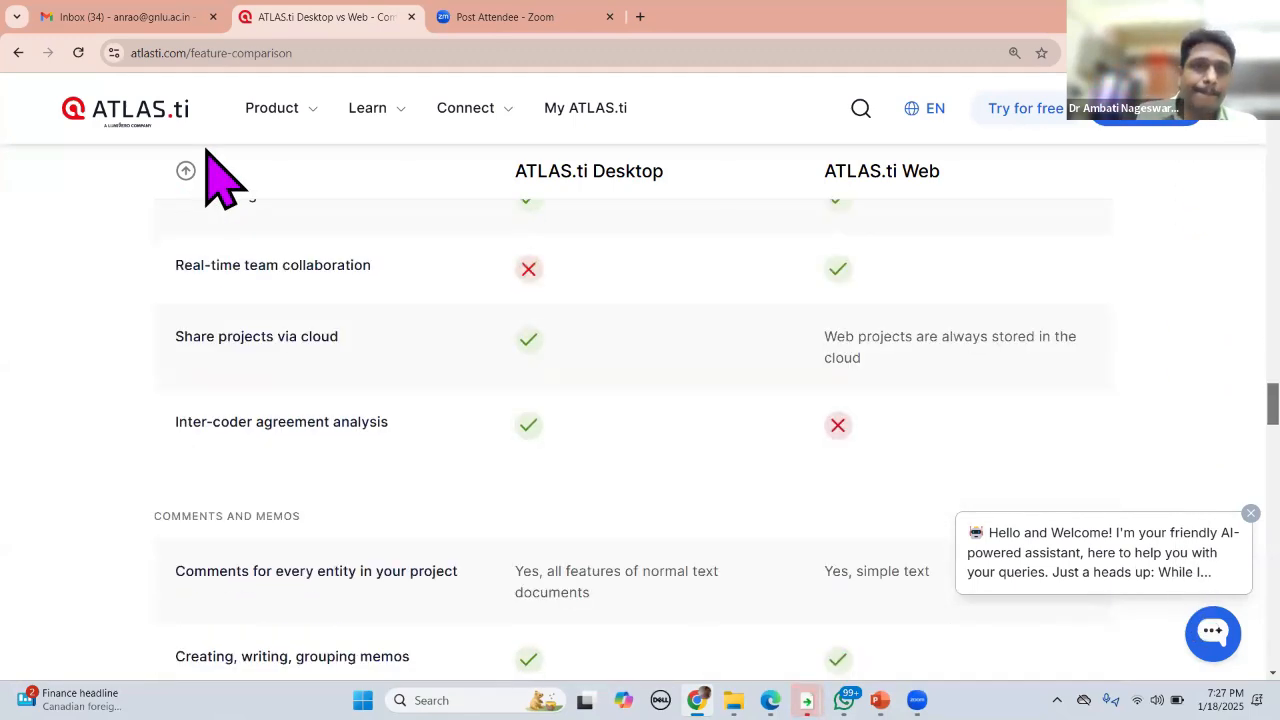
scroll(284, 108, "down", 5)
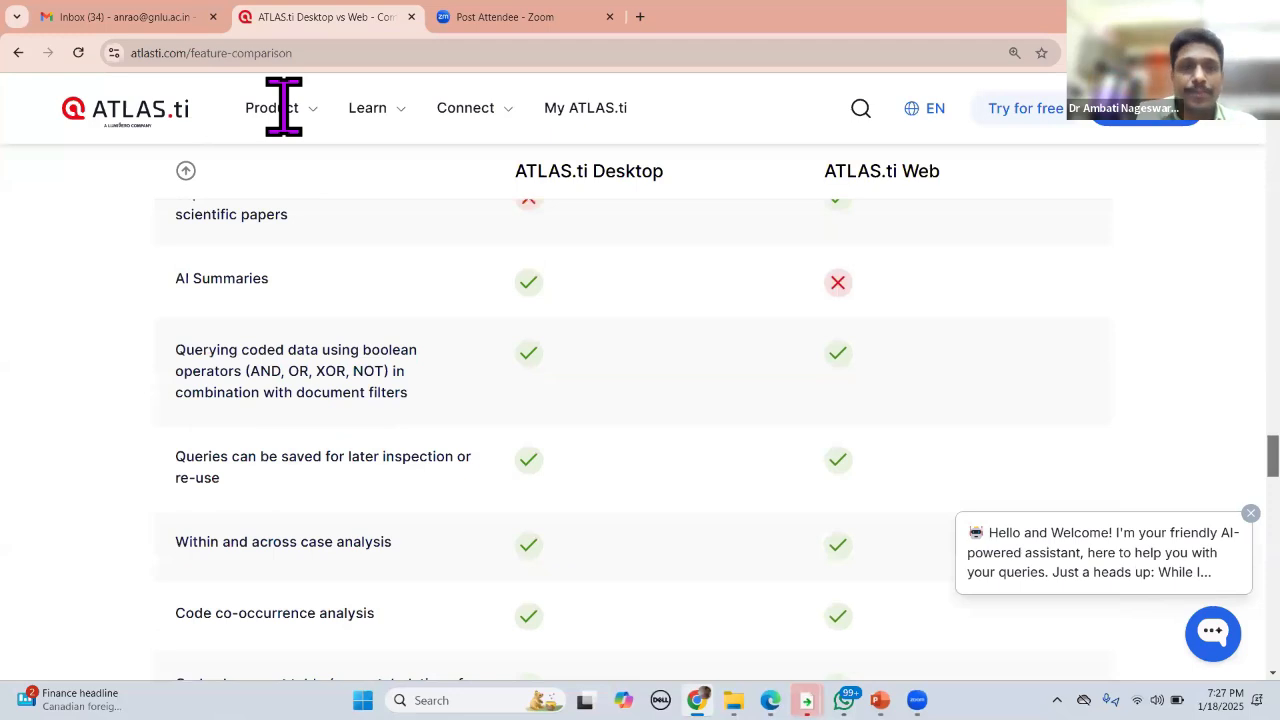
Step: Open the Students page from the product offerings and follow its purchase link to the ATLAS.ti Shop
left_click(186, 171)
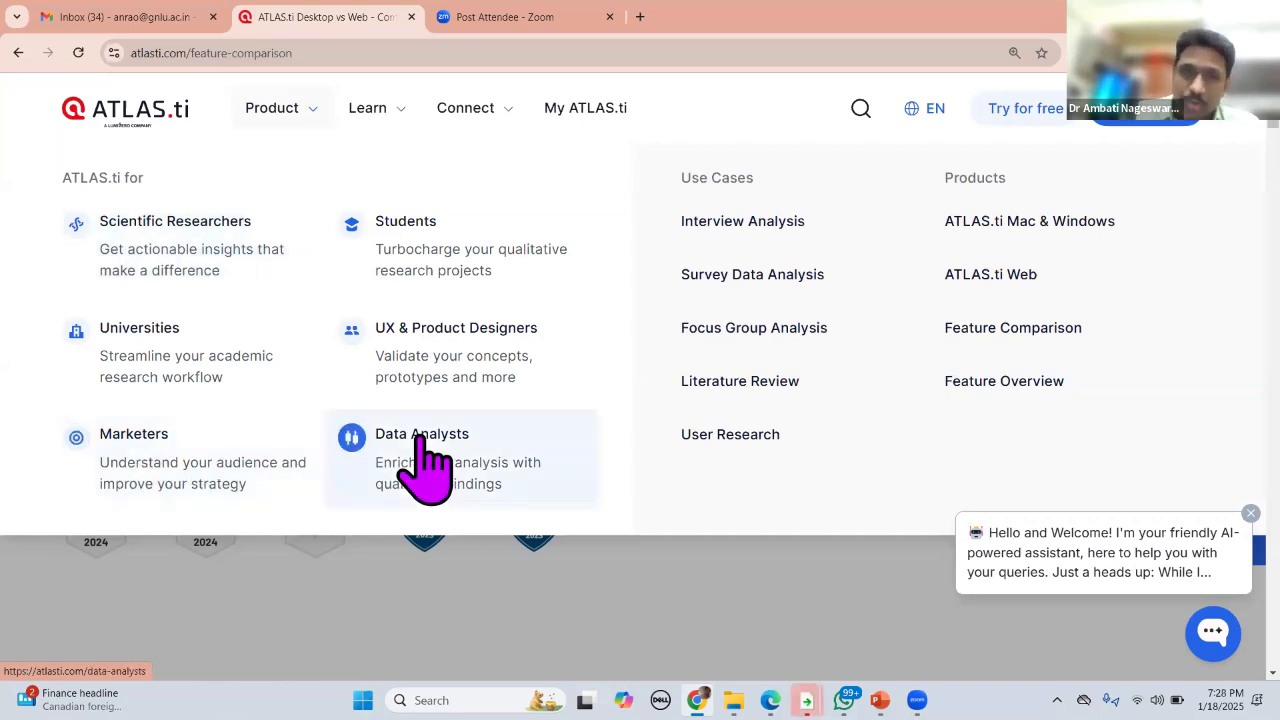
left_click(425, 228)
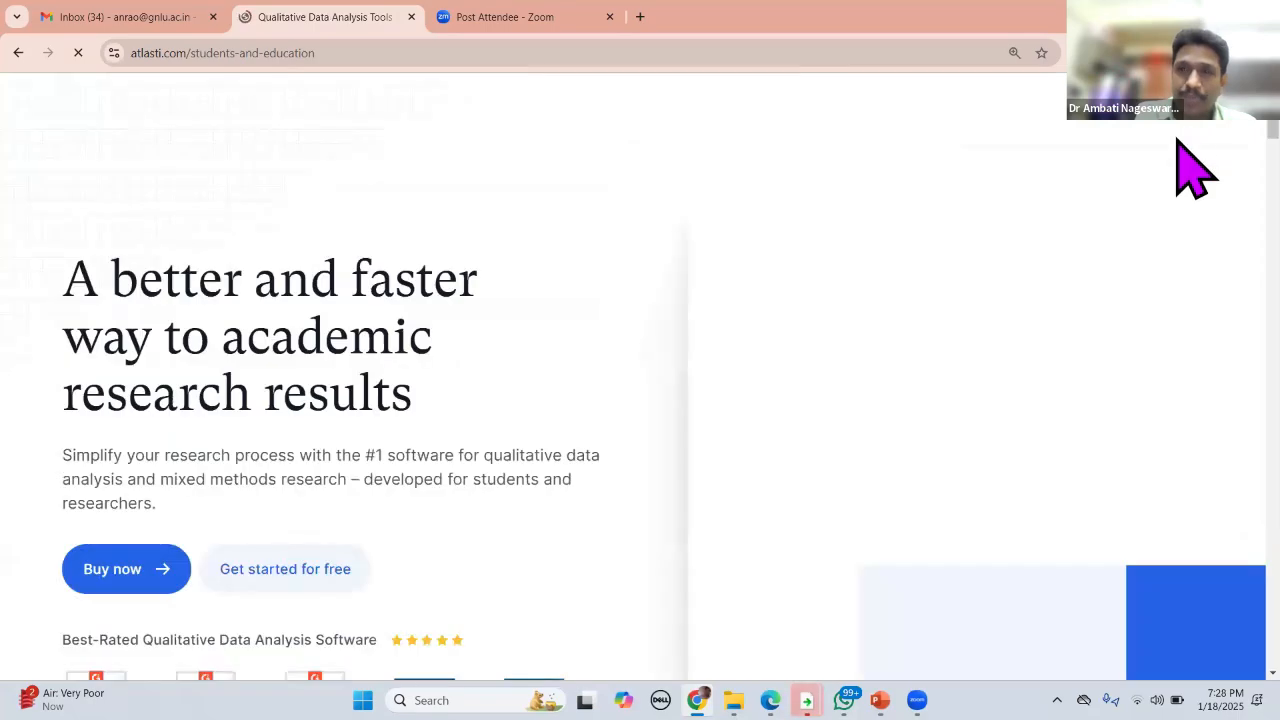
scroll(1193, 170, "down", 3)
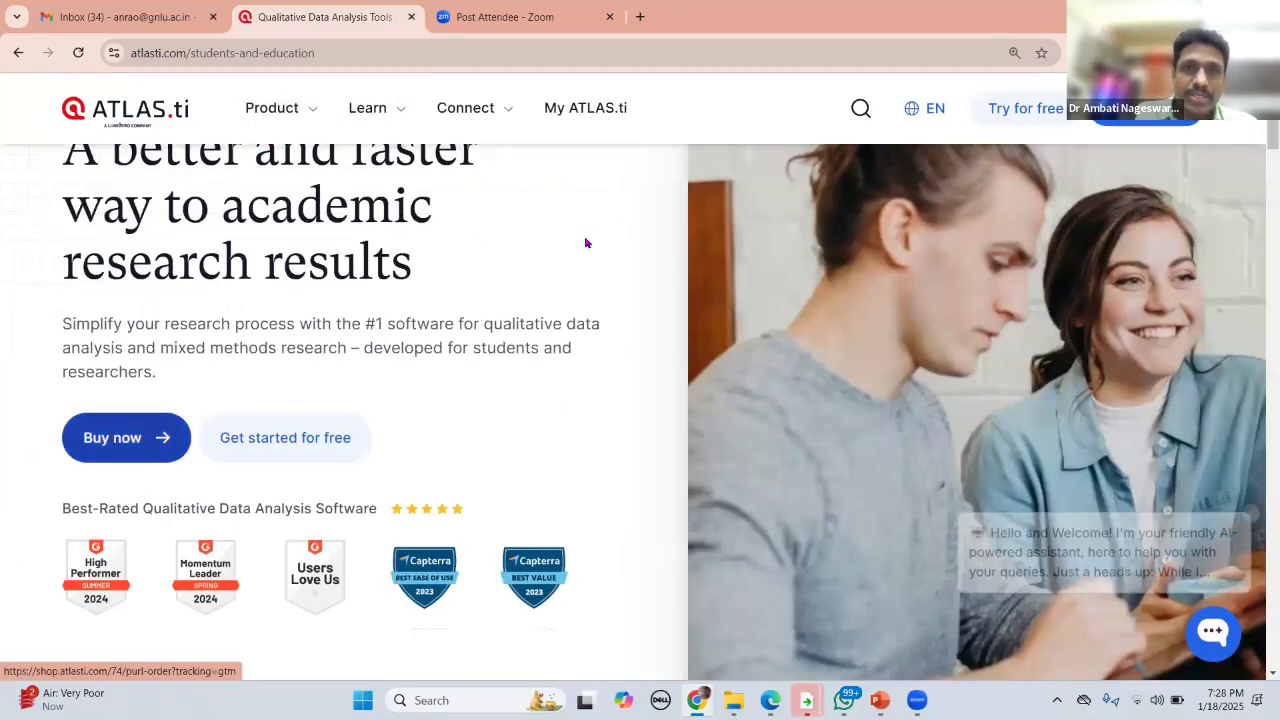
left_click(586, 243)
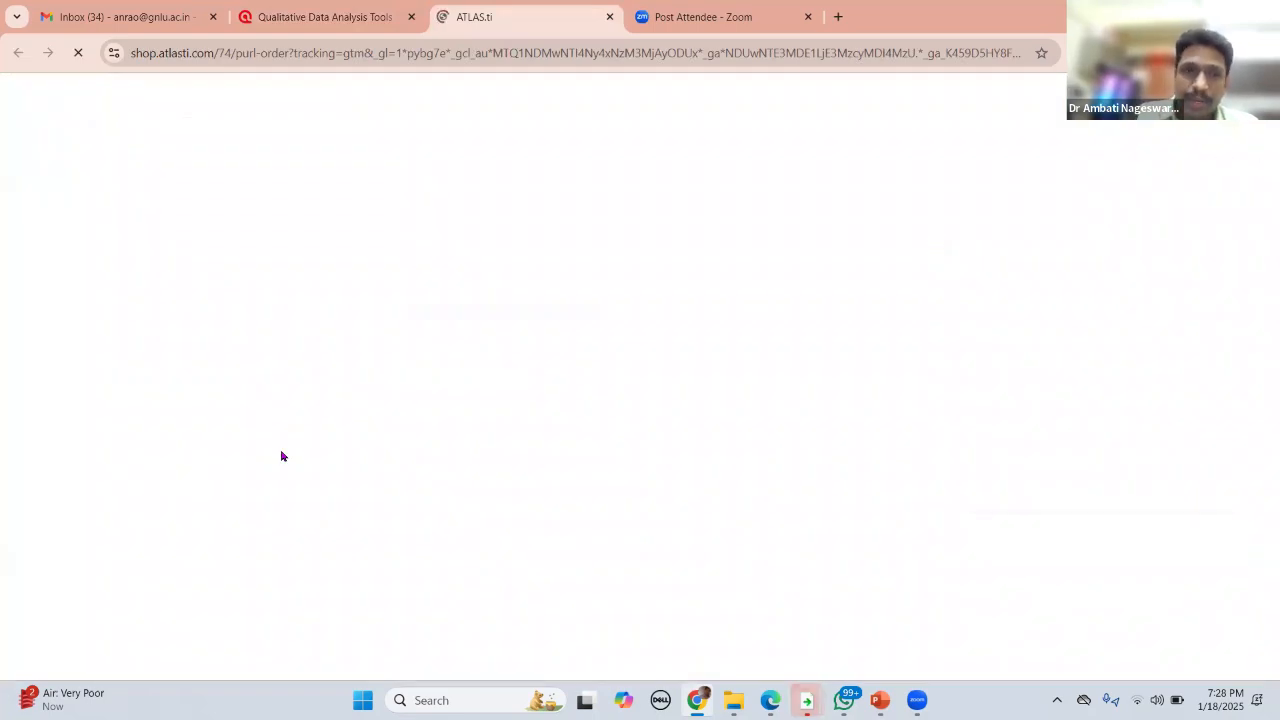
left_click(166, 528)
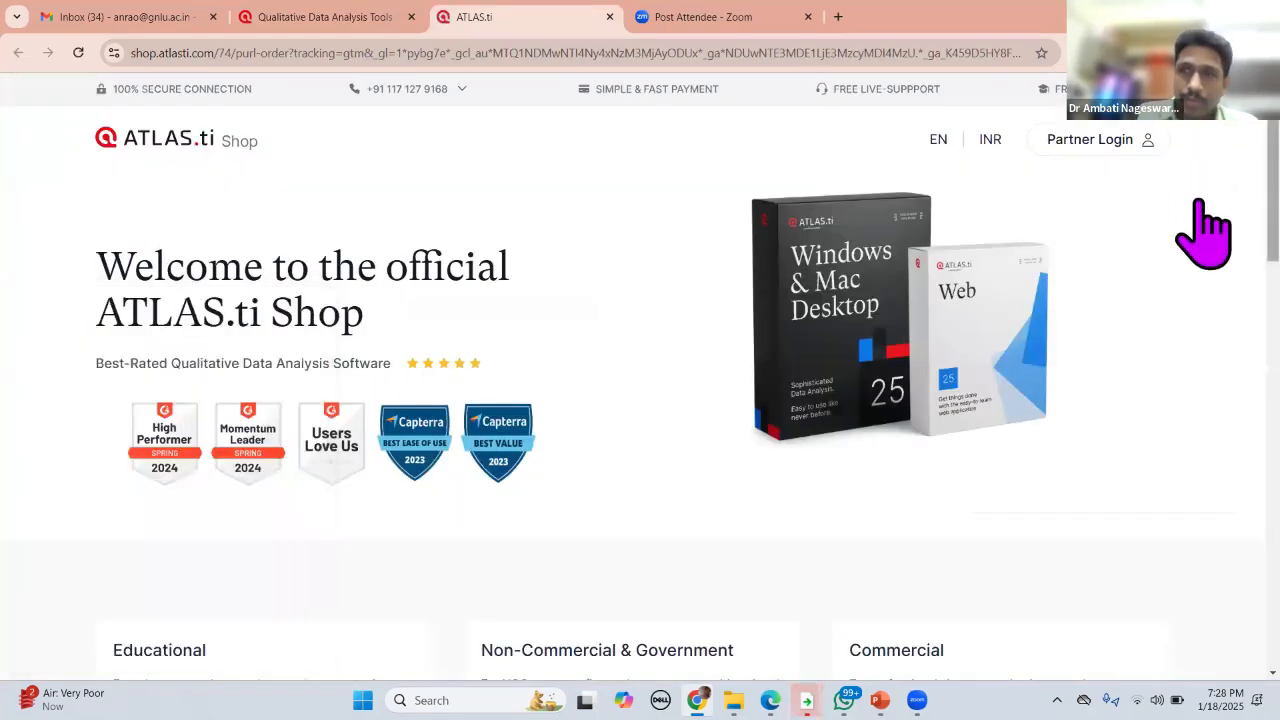
Step: Look through the shop's license categories and open the Students license page
scroll(1197, 480, "down", 1)
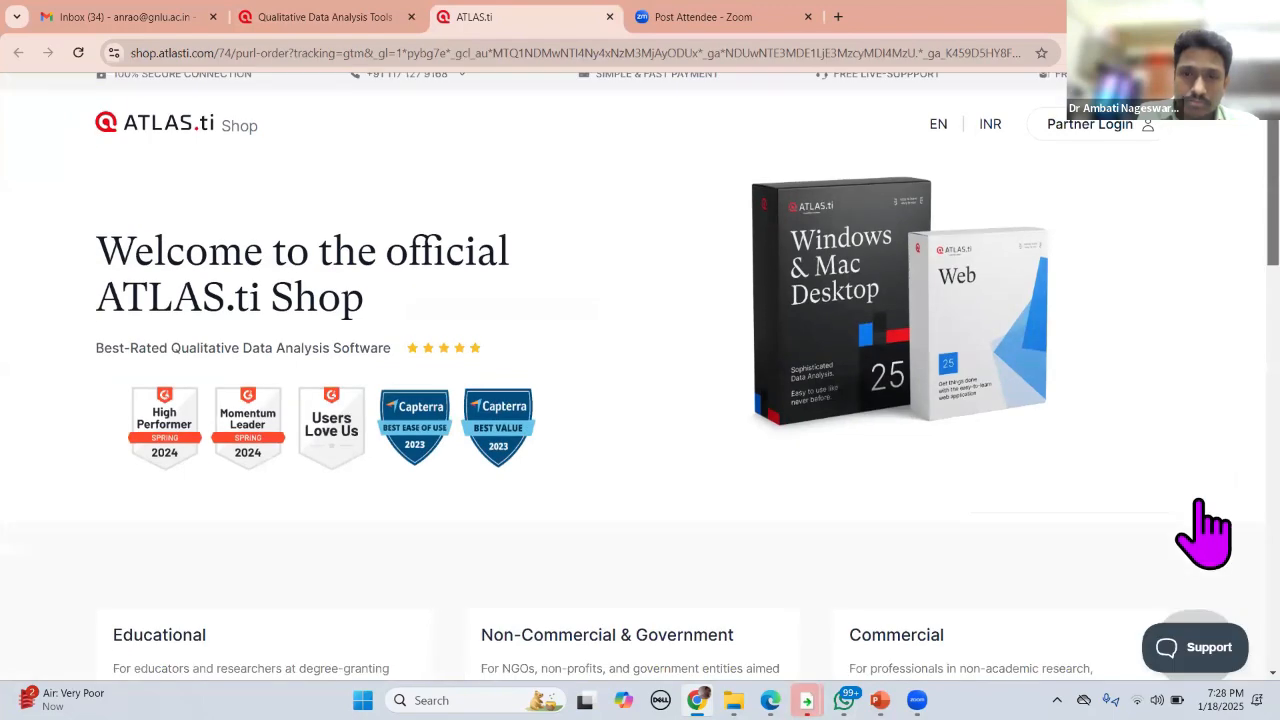
scroll(1199, 500, "down", 4)
scroll(1199, 268, "down", 5)
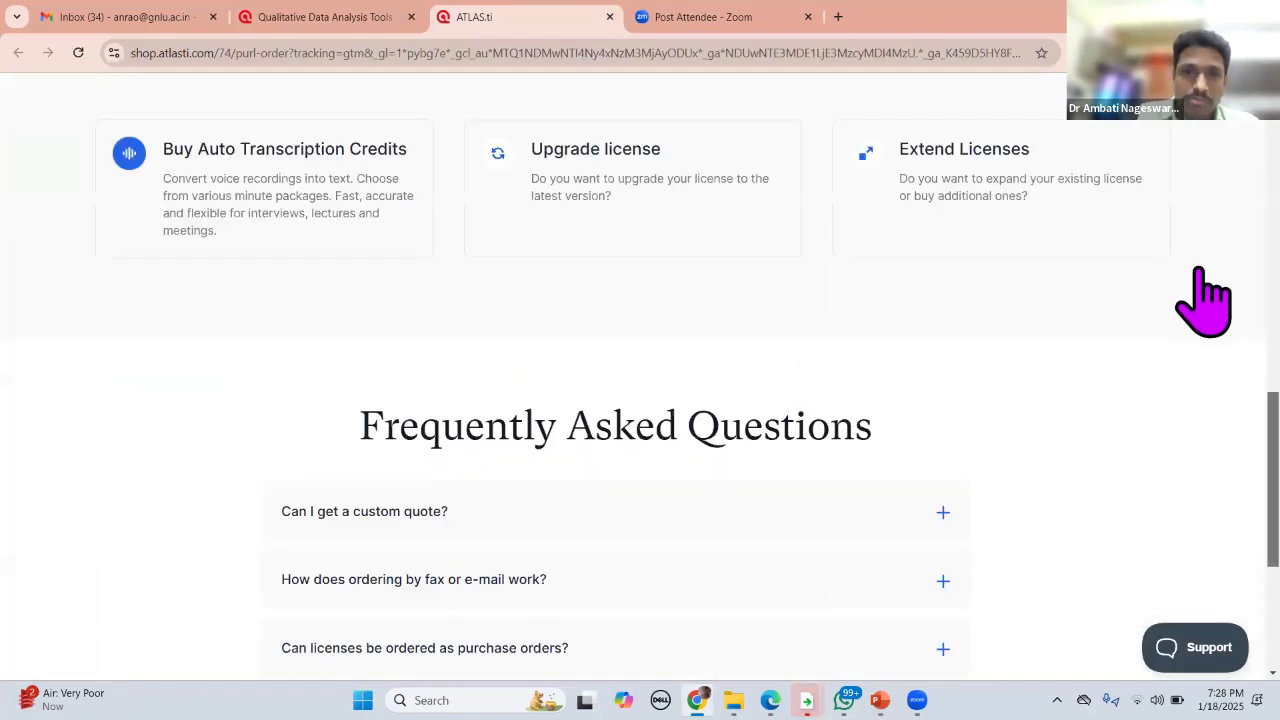
scroll(1205, 300, "up", 8)
scroll(229, 534, "up", 1)
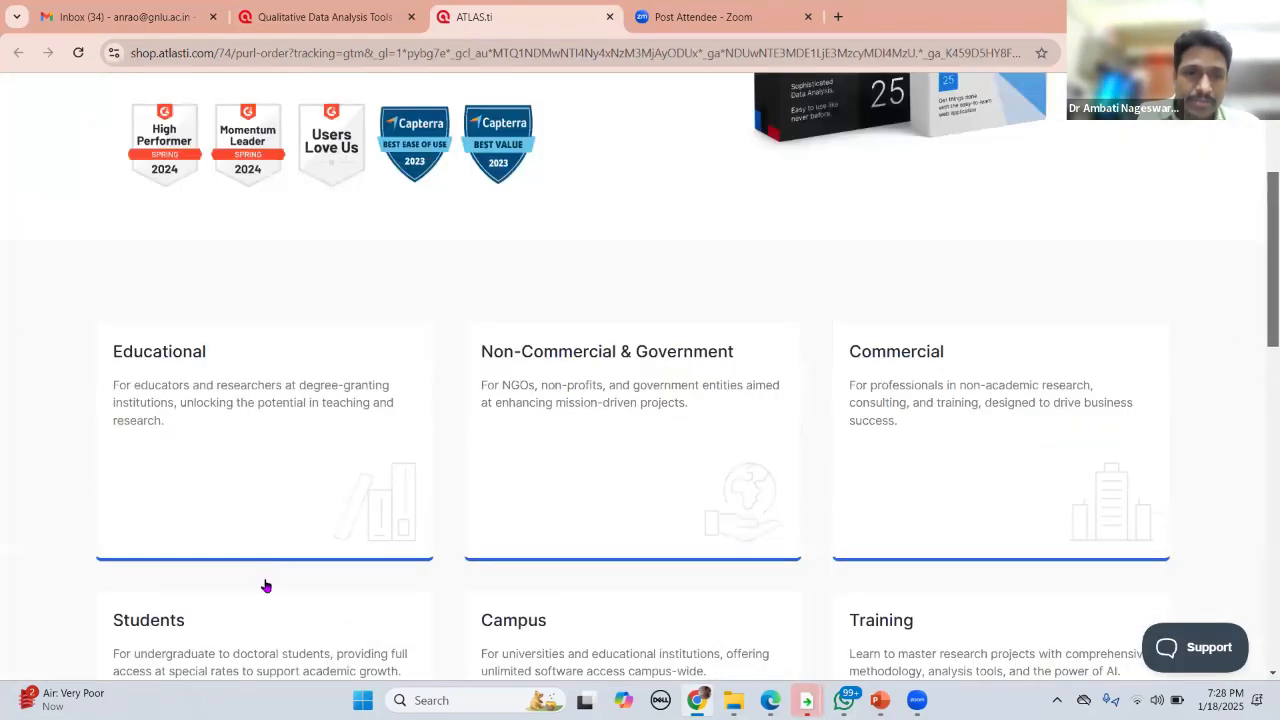
scroll(158, 160, "down", 2)
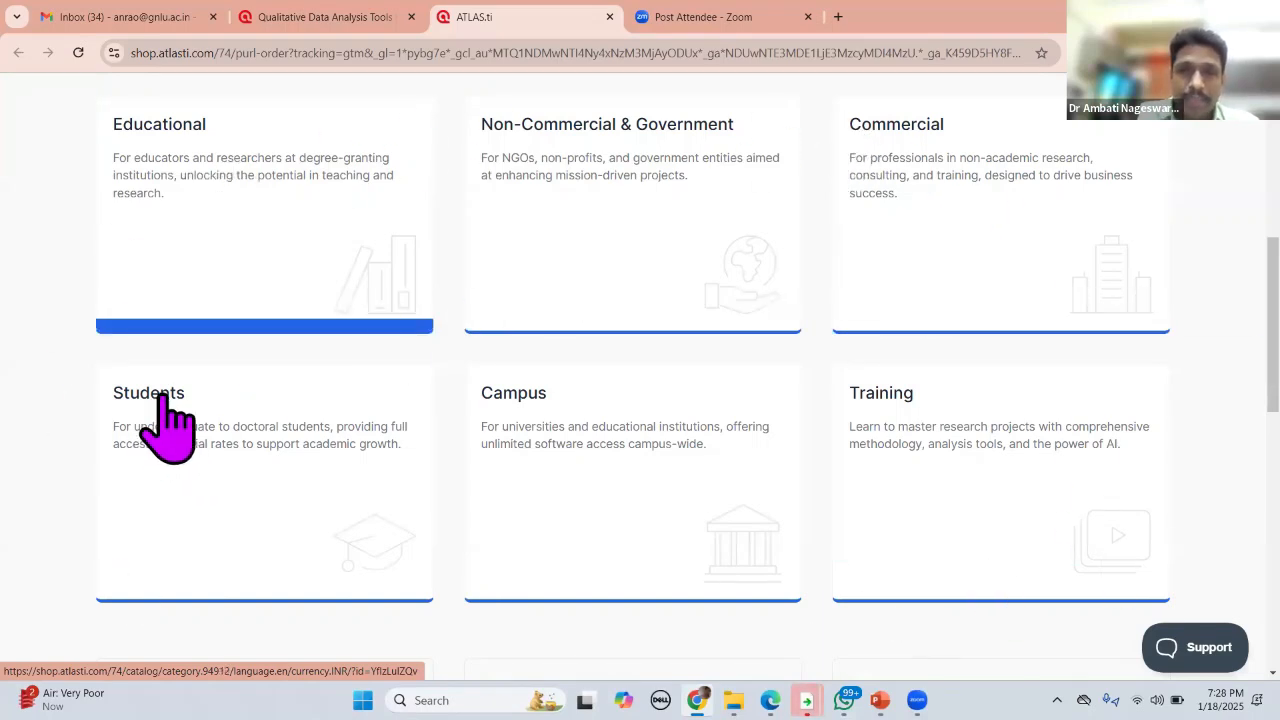
mouse_move(160, 398)
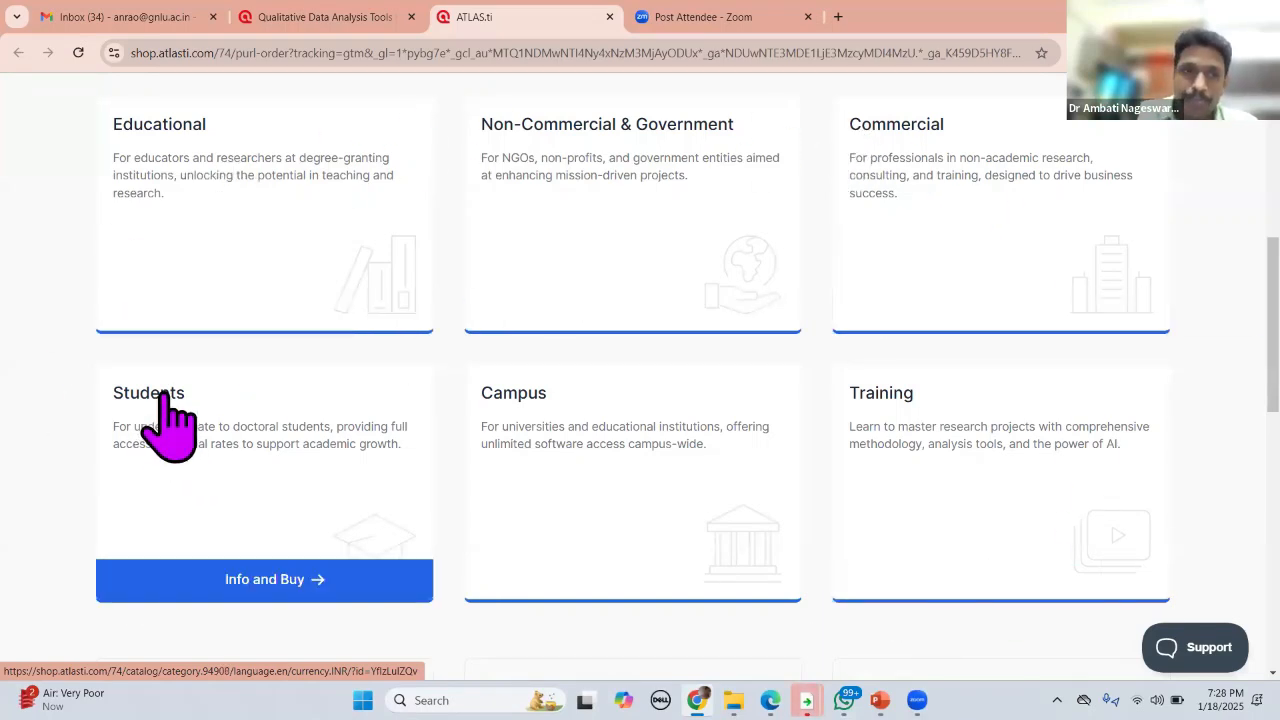
left_click(445, 363)
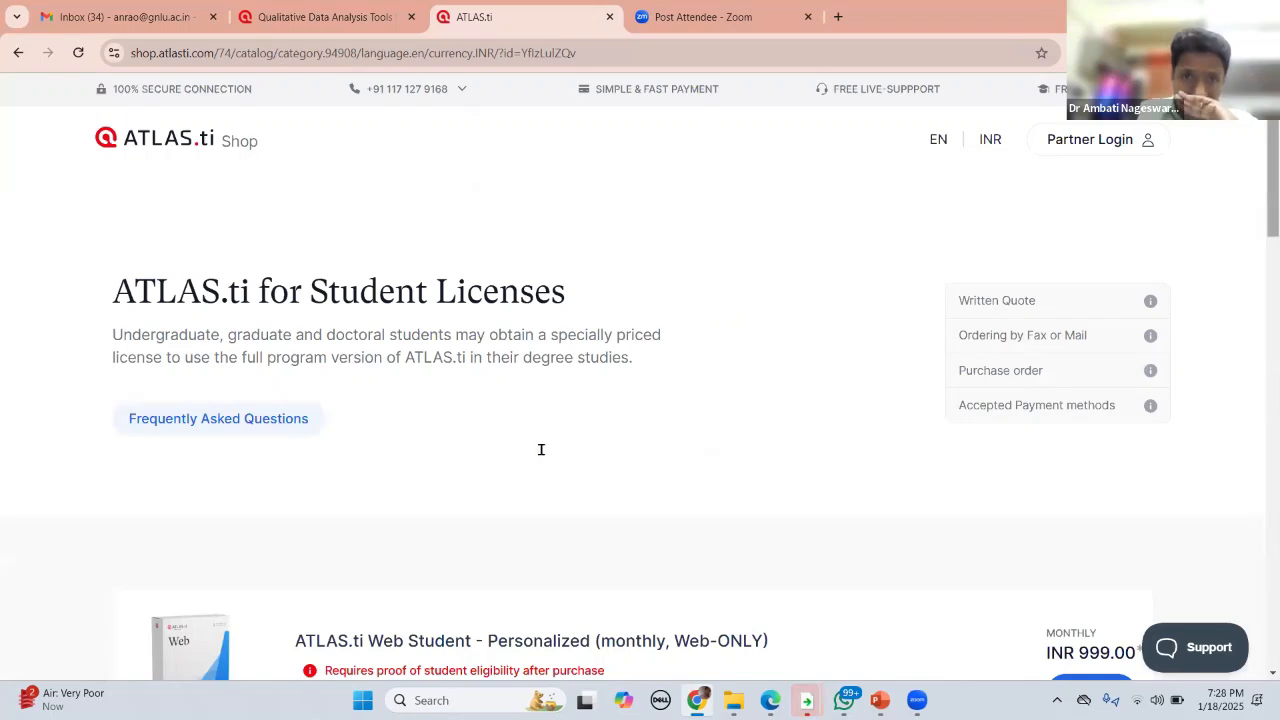
Step: Review the student license options and their prices, and return to the shop's start page to open the Educational license page
scroll(495, 422, "down", 4)
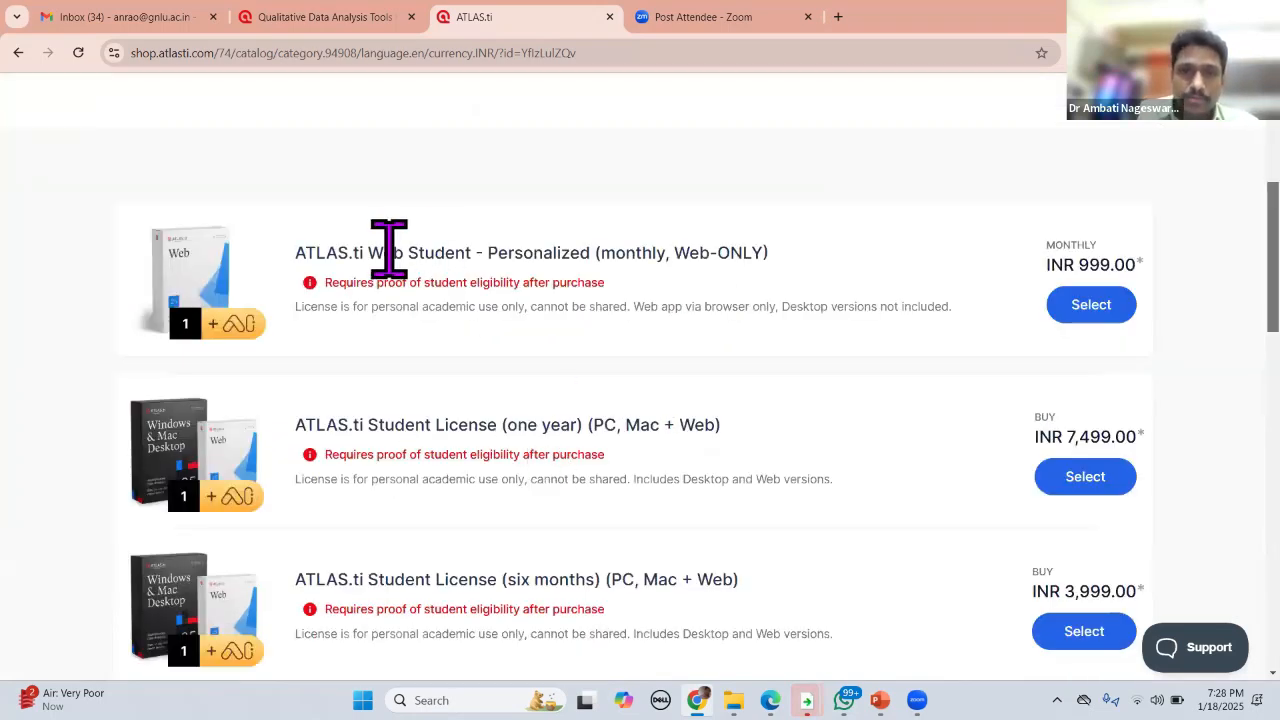
scroll(410, 245, "down", 1)
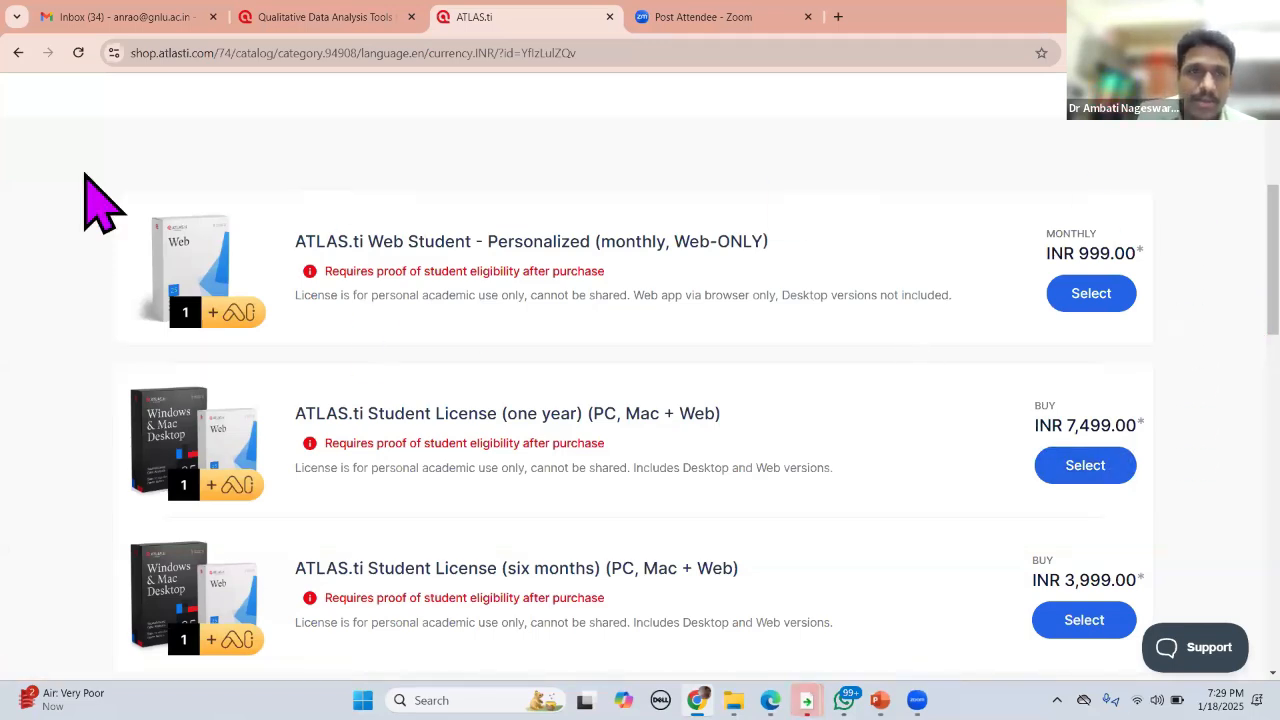
scroll(60, 130, "down", 2)
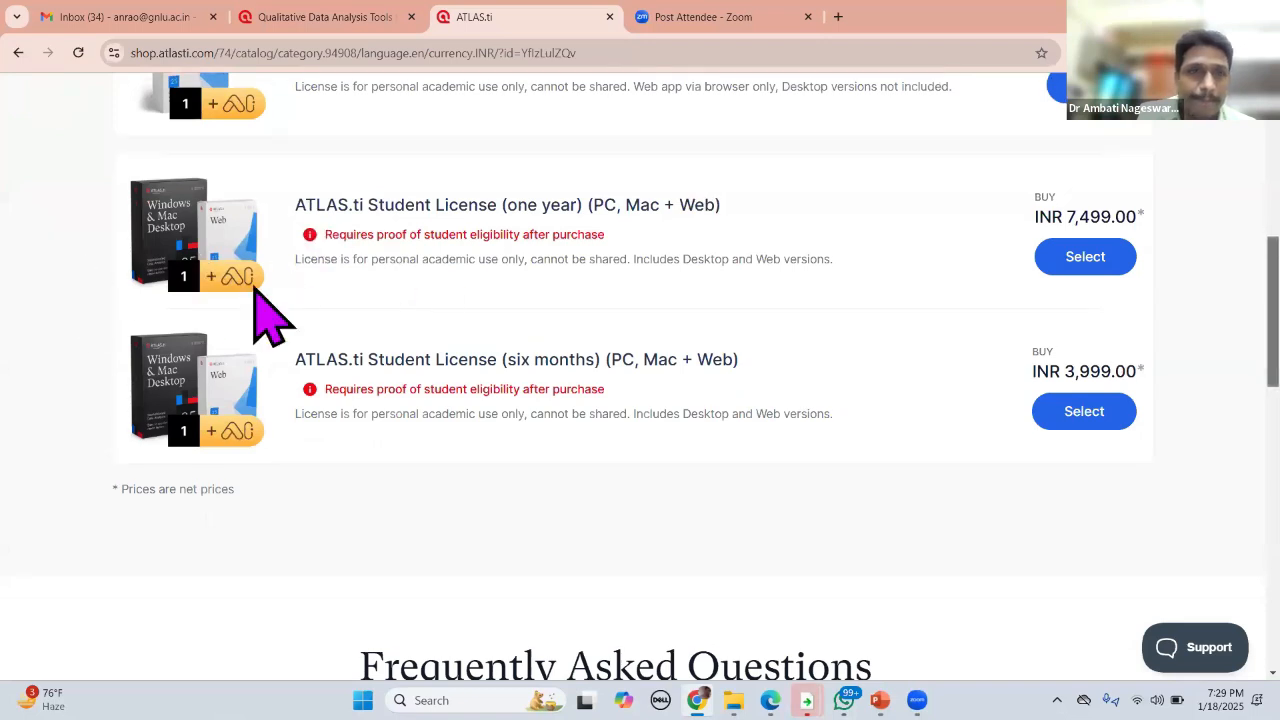
scroll(185, 175, "up", 5)
scroll(185, 170, "up", 1)
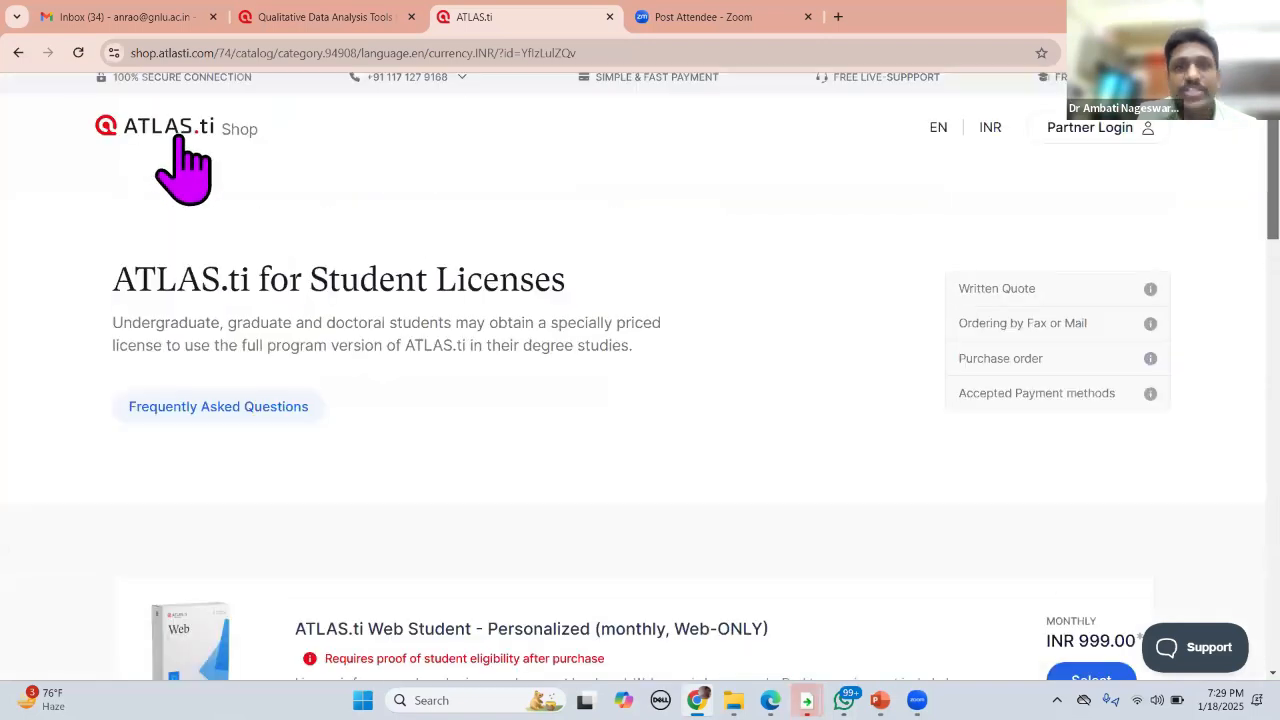
left_click(183, 140)
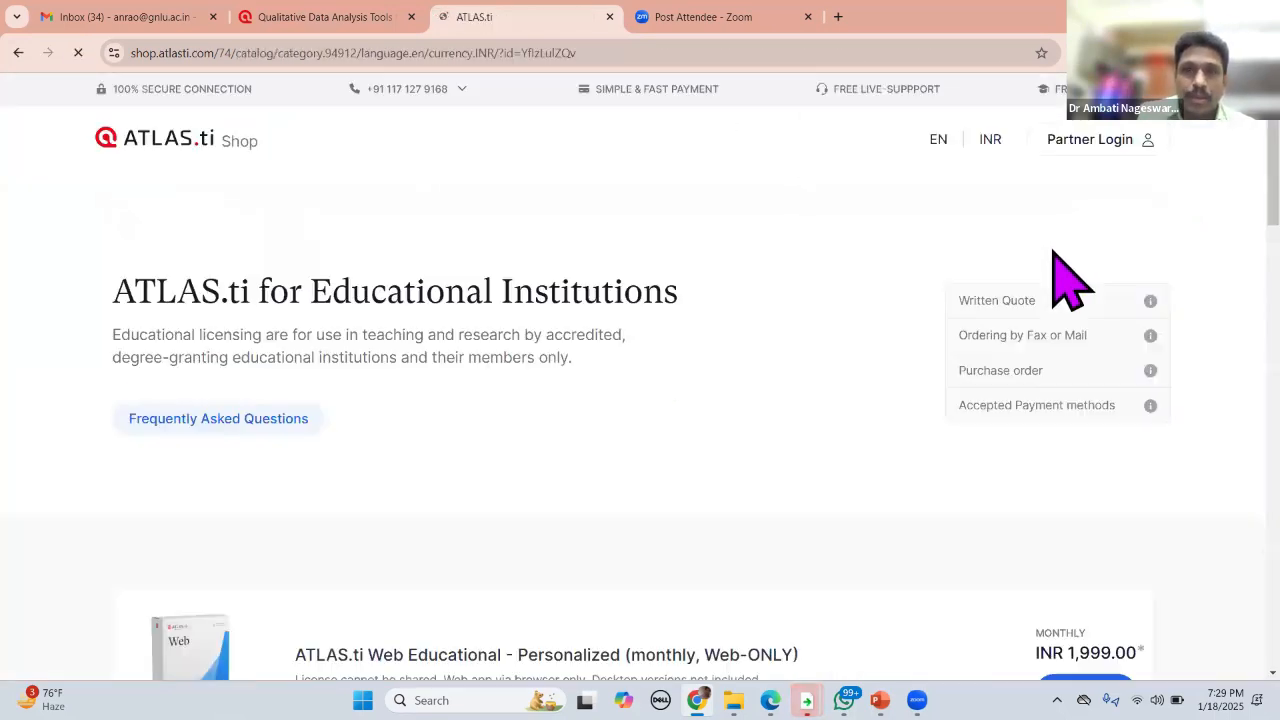
Step: Review the educational license options and prices, from the monthly web license to the multi-user plans for 1, 5 and 10 users
scroll(1109, 261, "down", 4)
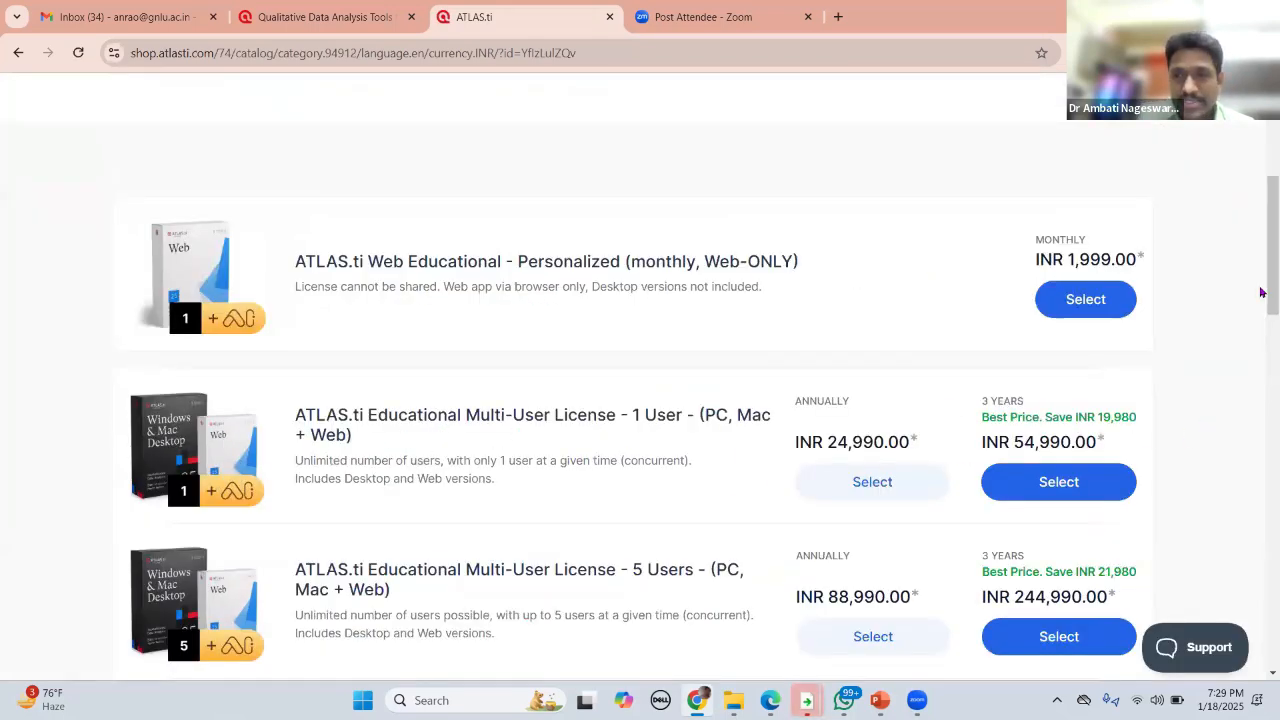
scroll(1262, 295, "down", 1)
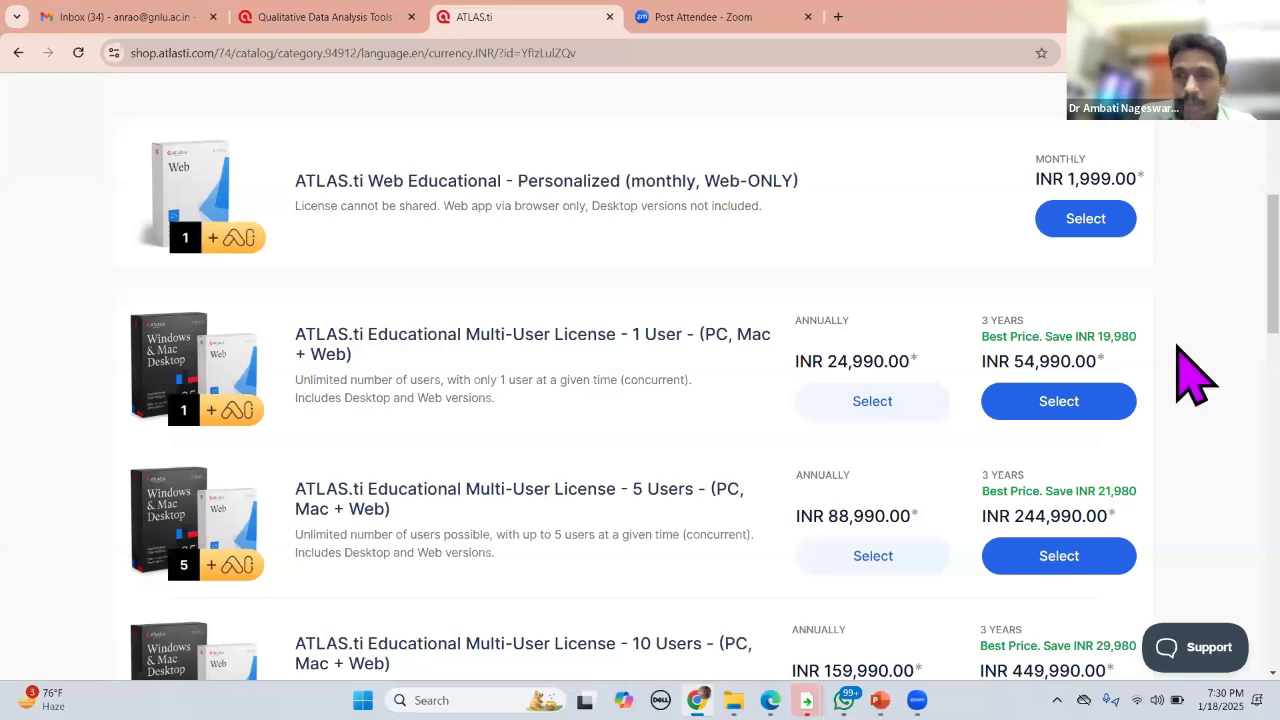
scroll(1195, 405, "down", 3)
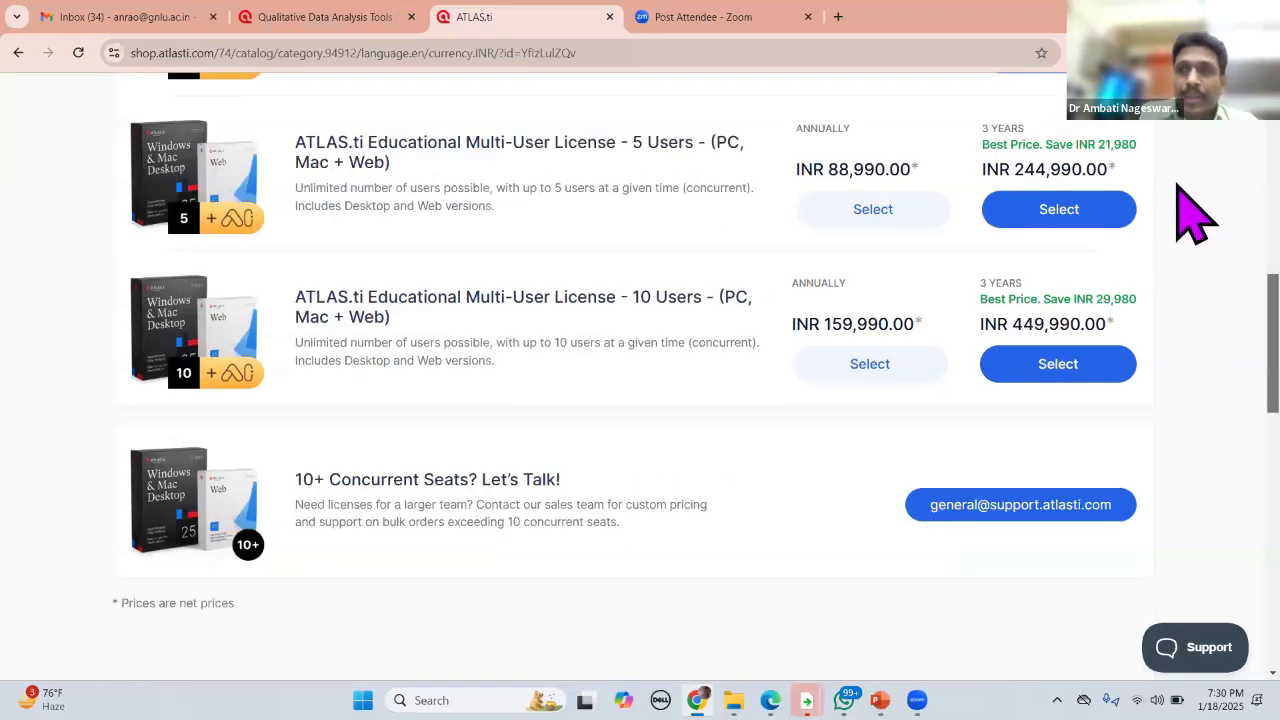
scroll(1192, 210, "up", 6)
scroll(1195, 205, "up", 2)
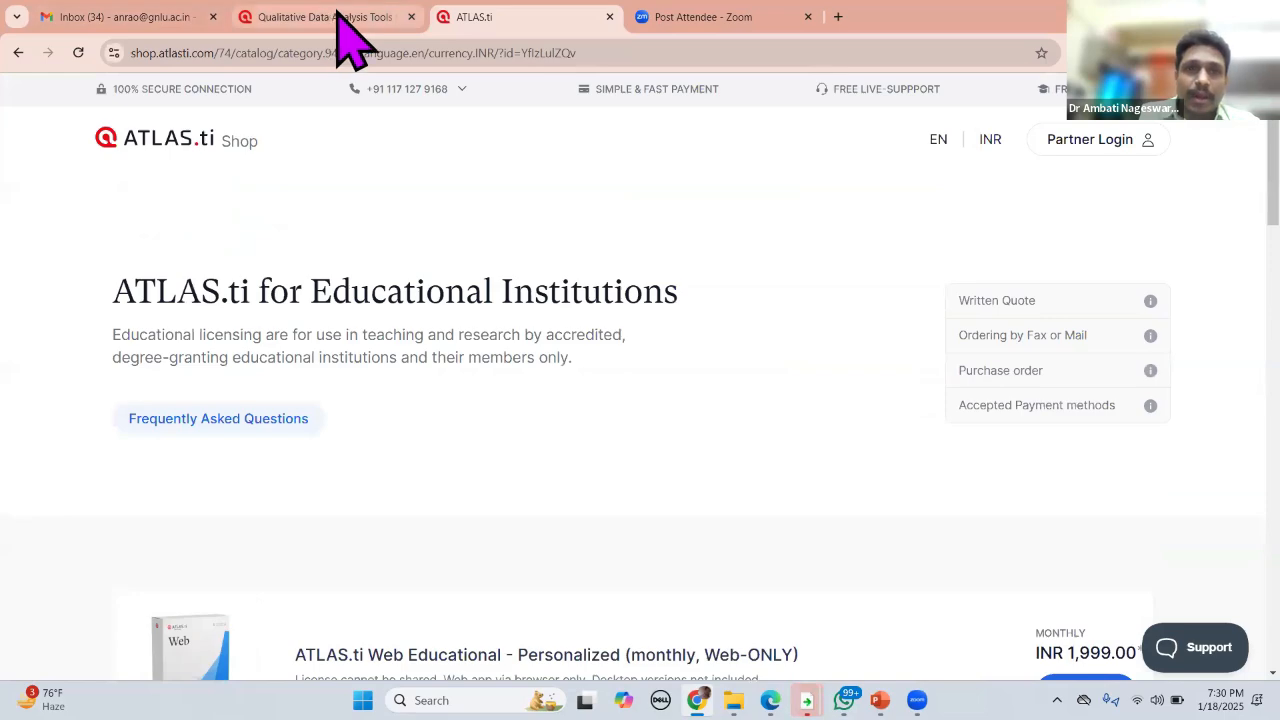
Step: Return to the ATLAS.ti students page, open the free trial page and follow its trial link to the account sign-up form
key("ctrl+shift+Tab")
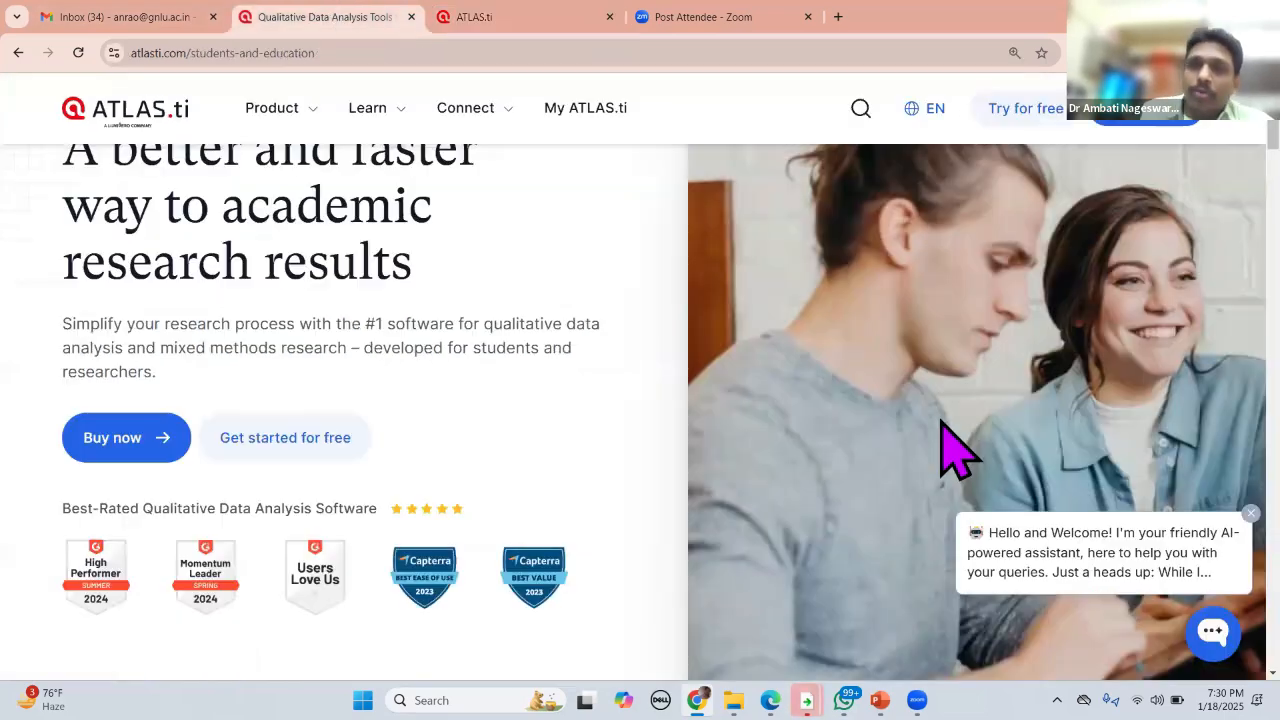
scroll(1004, 190, "up", 1)
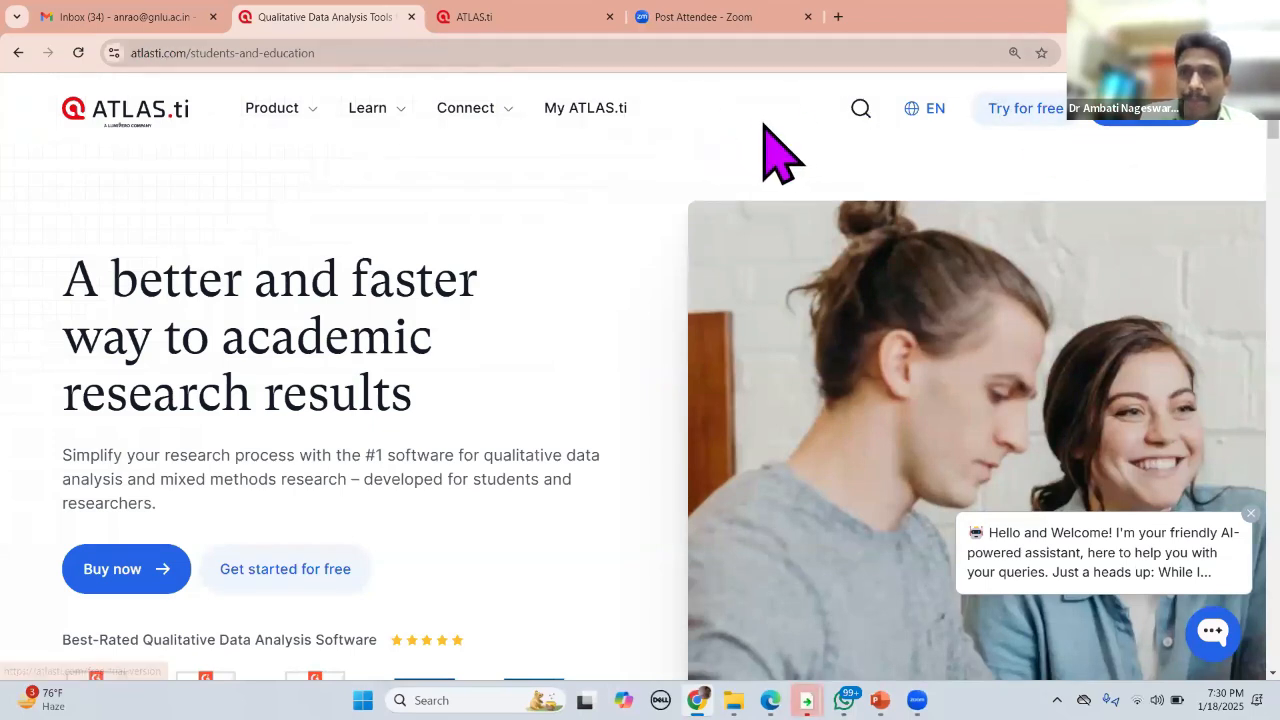
left_click(1028, 119)
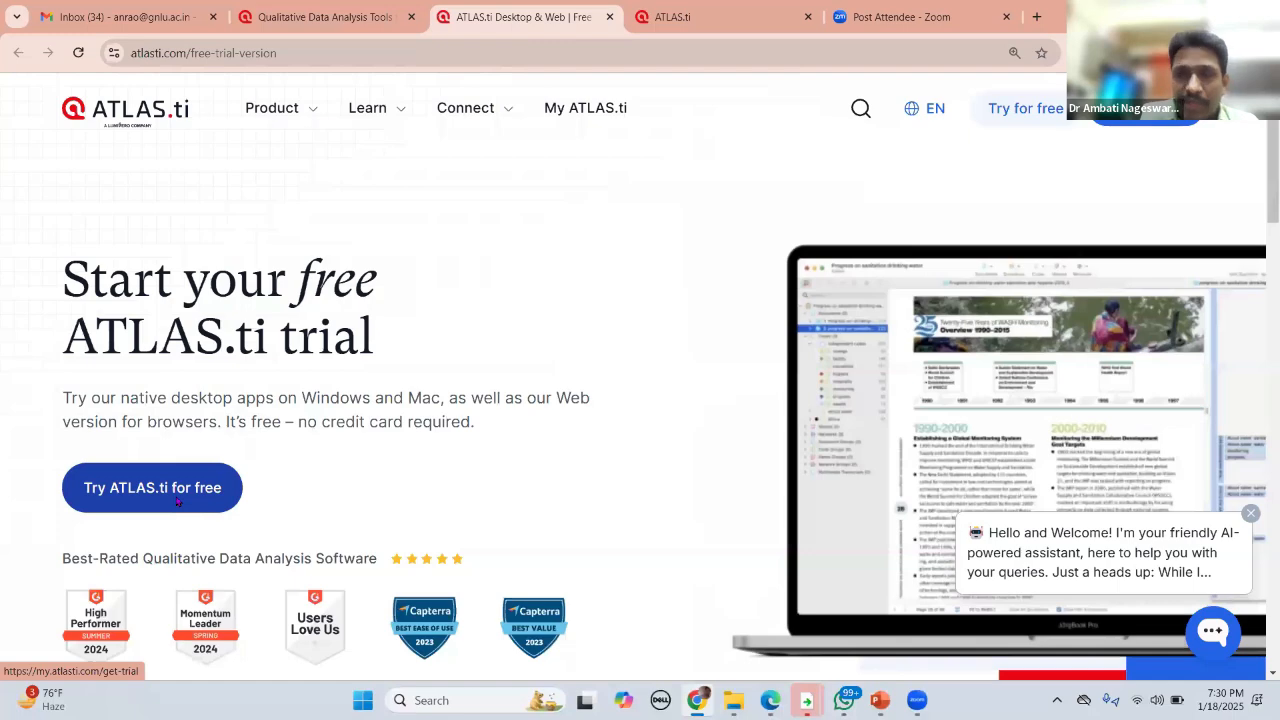
left_click(176, 500)
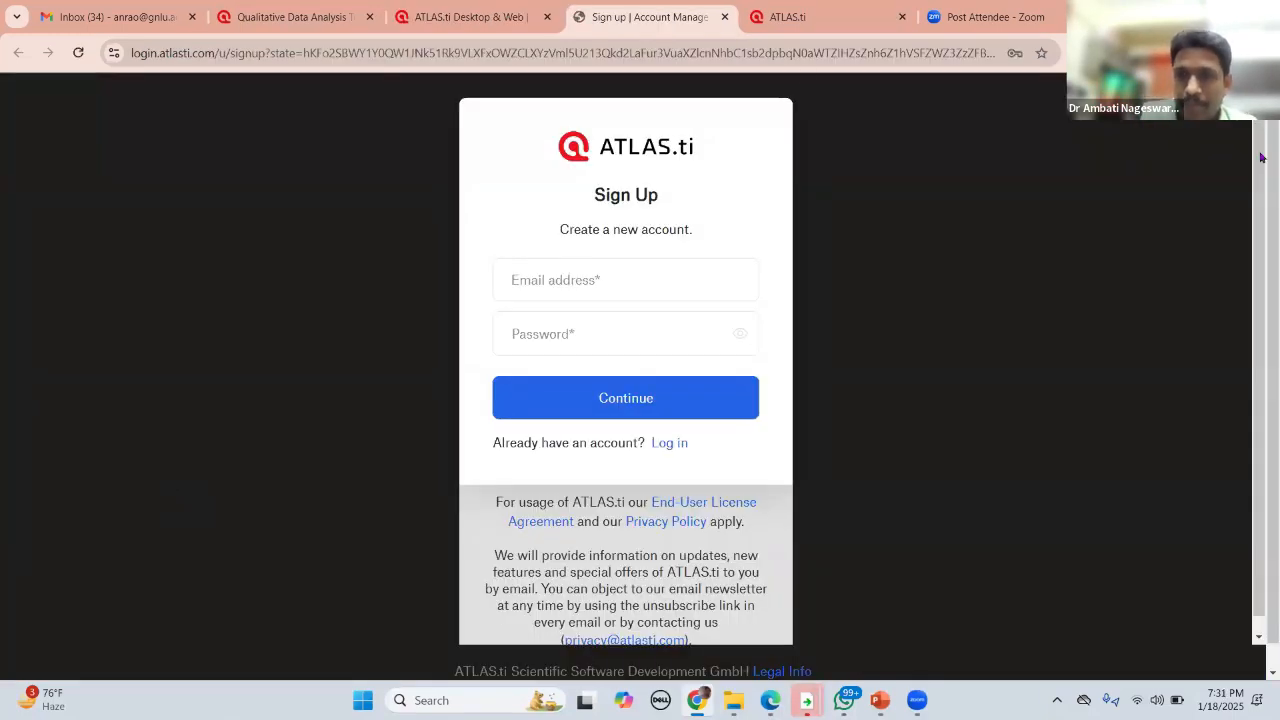
scroll(1262, 250, "down", 1)
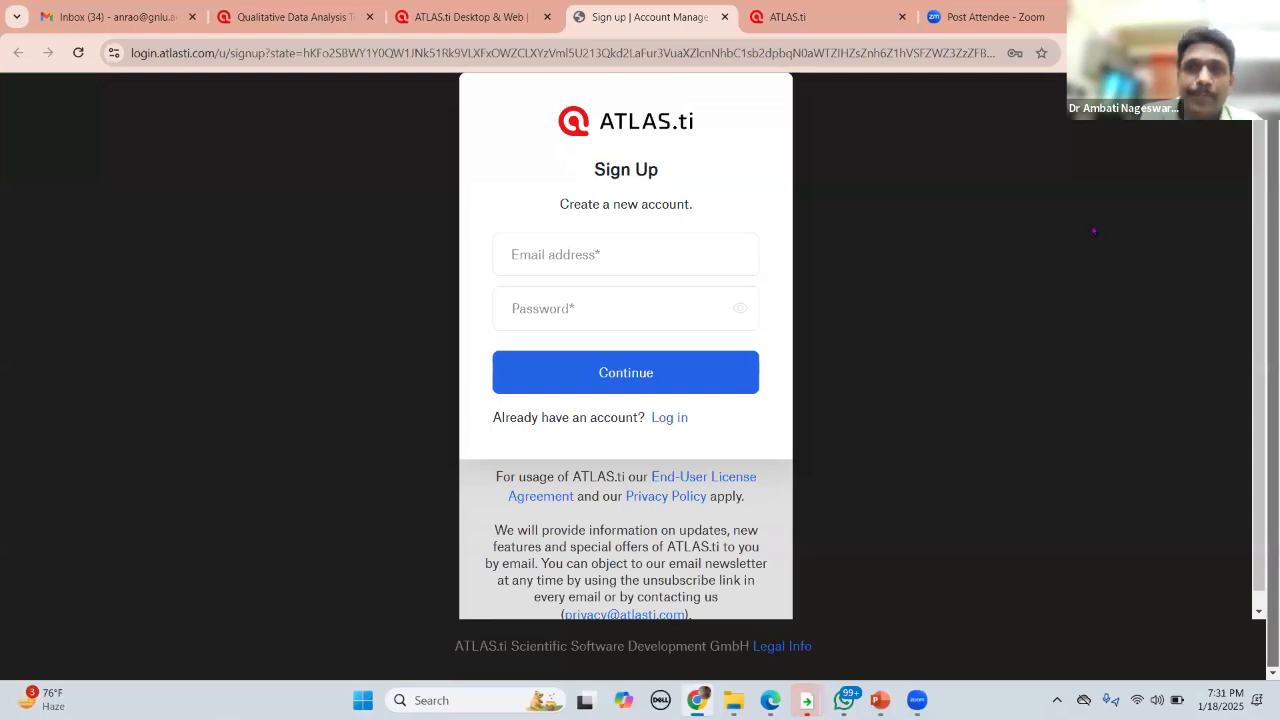
scroll(557, 386, "up", 1)
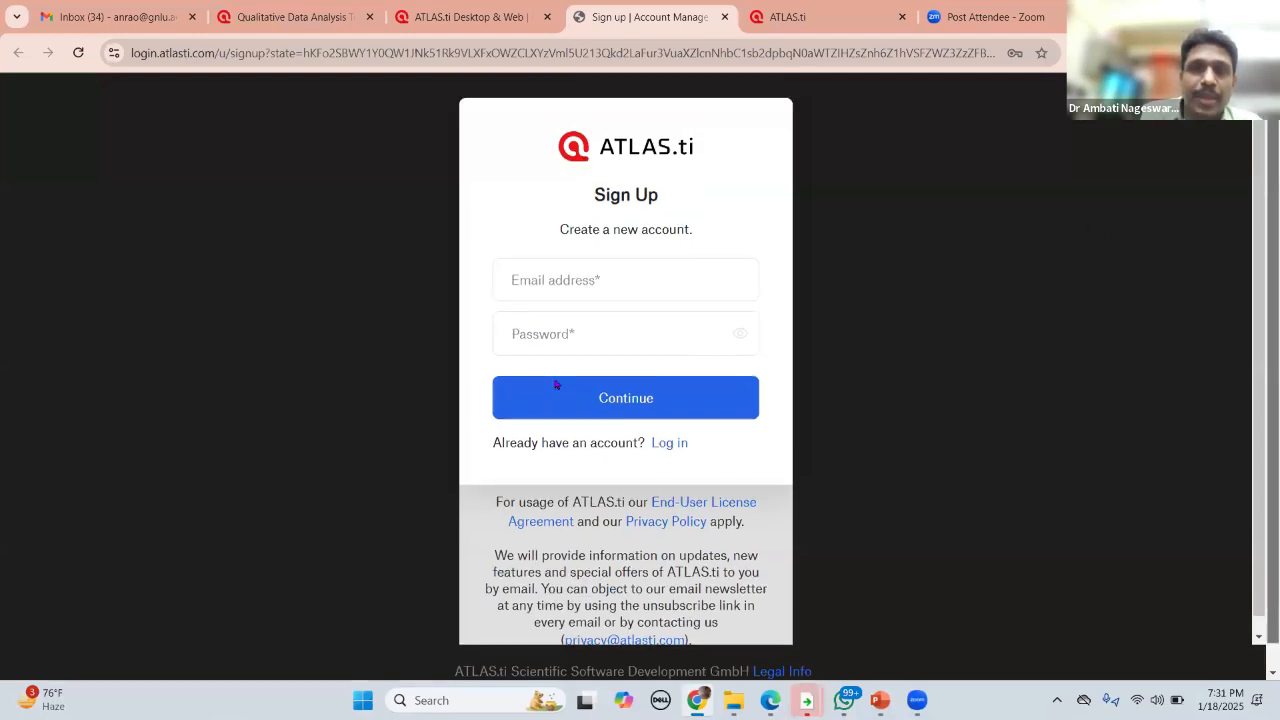
Step: Examine the sign-up form's email address and password fields, including the password visibility toggle, without filling them in
left_click(620, 284)
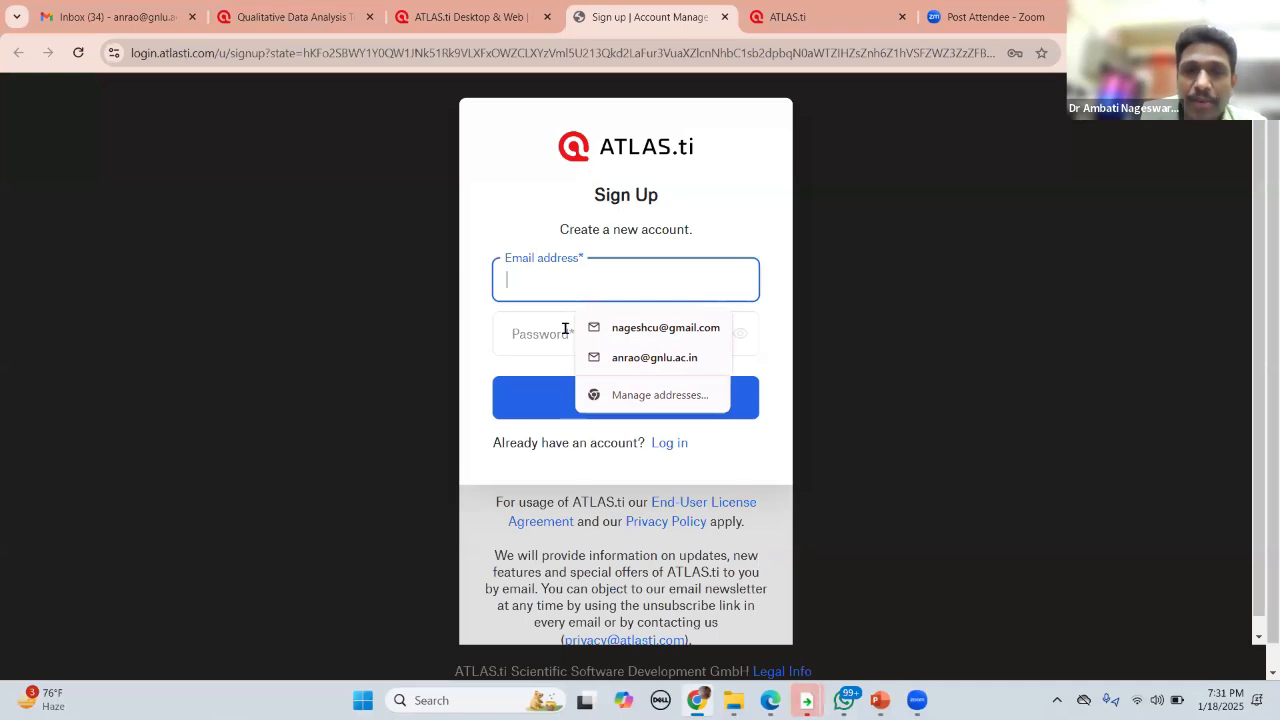
left_click(565, 330)
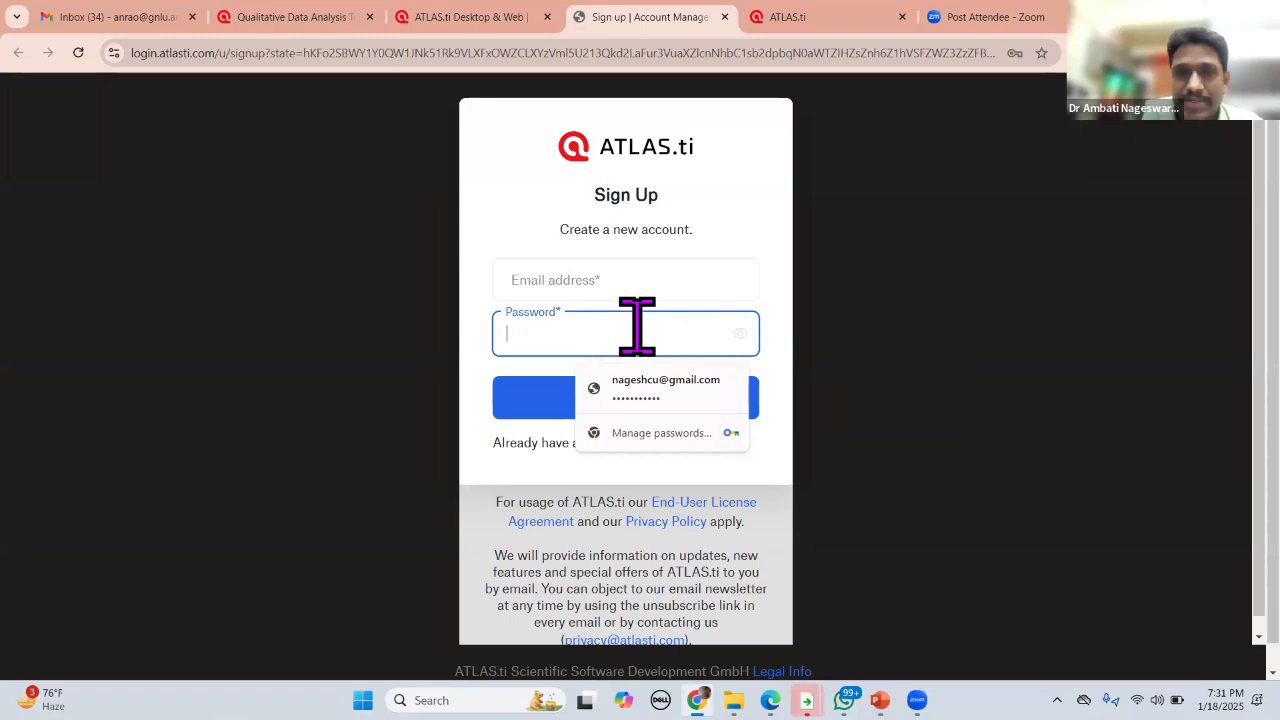
left_click(638, 276)
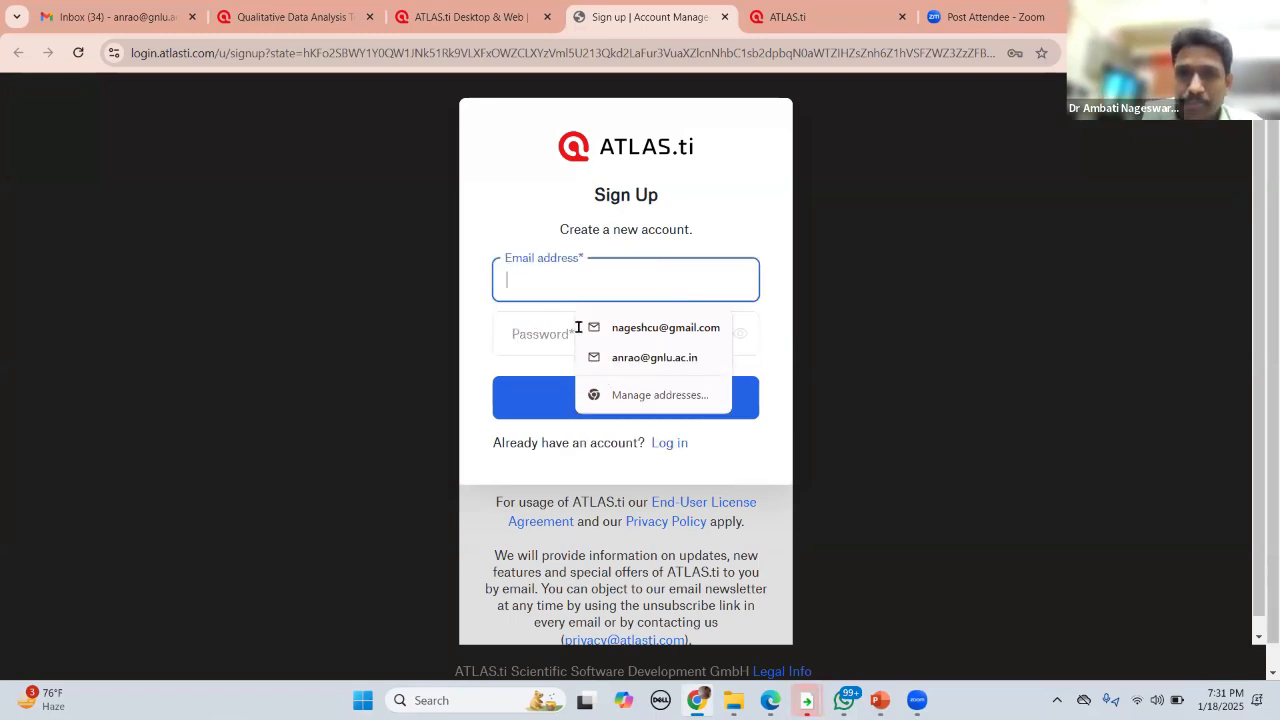
left_click(546, 332)
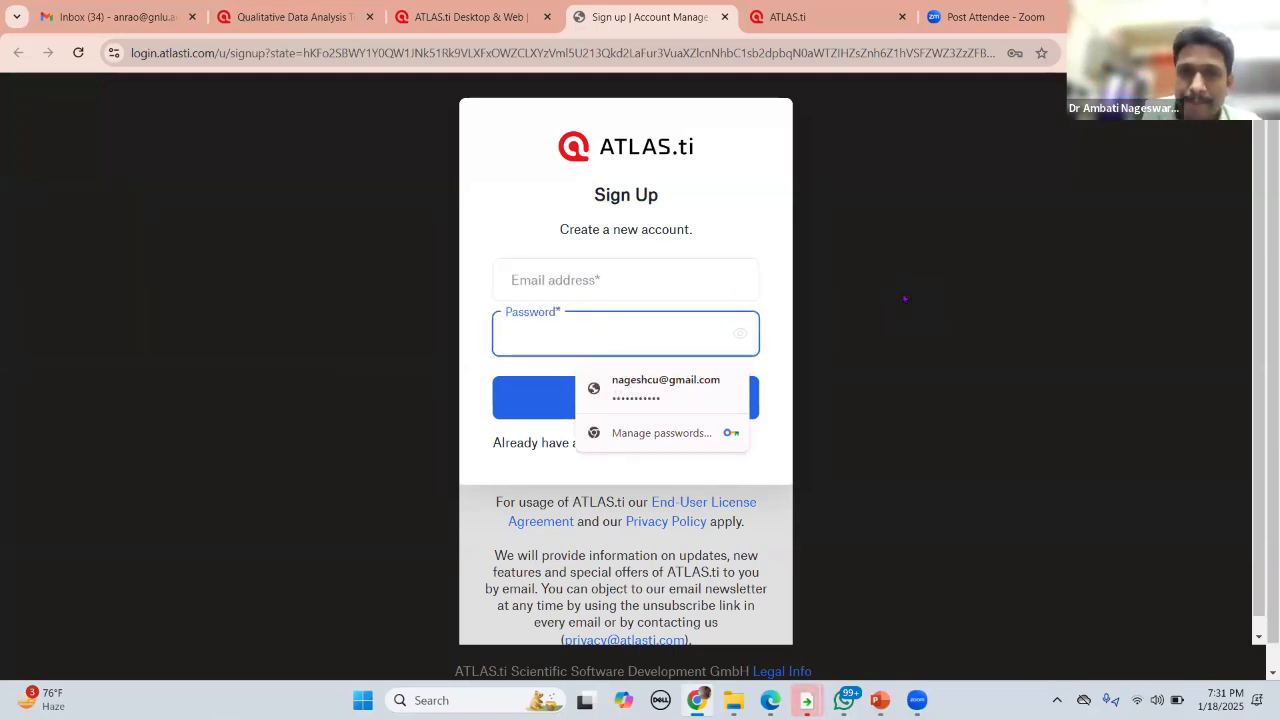
left_click(904, 298)
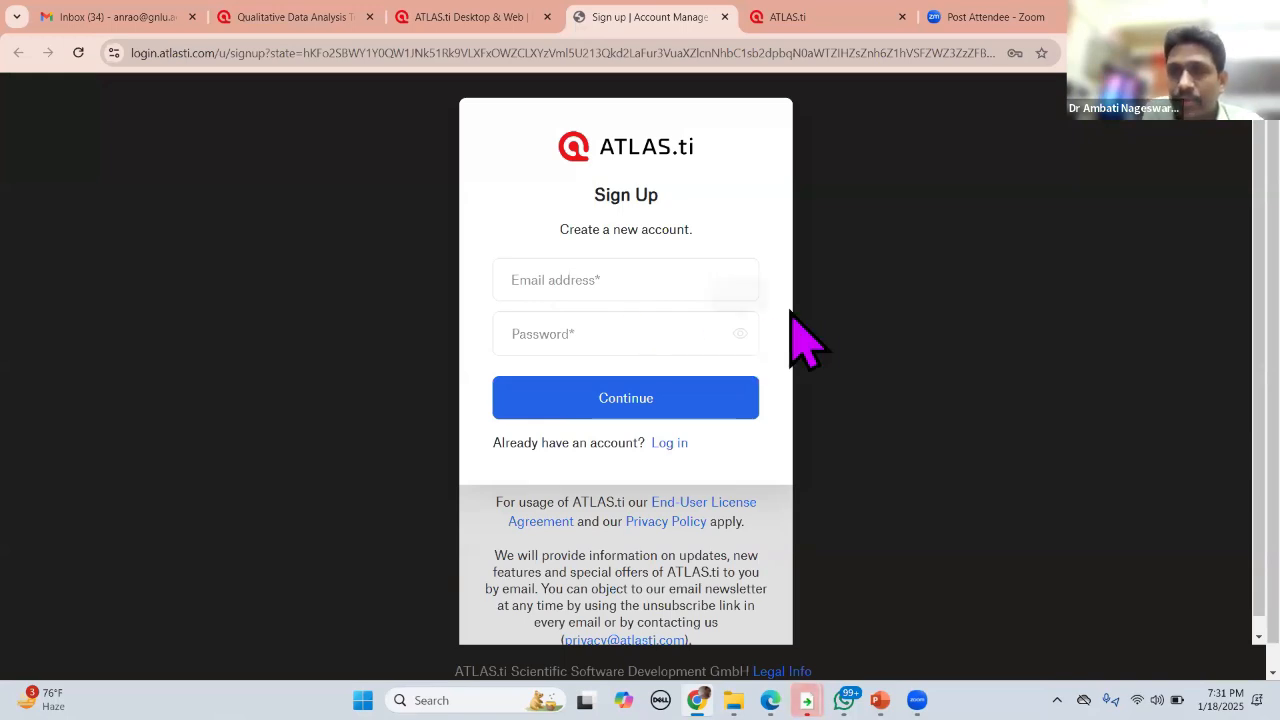
left_click(742, 336)
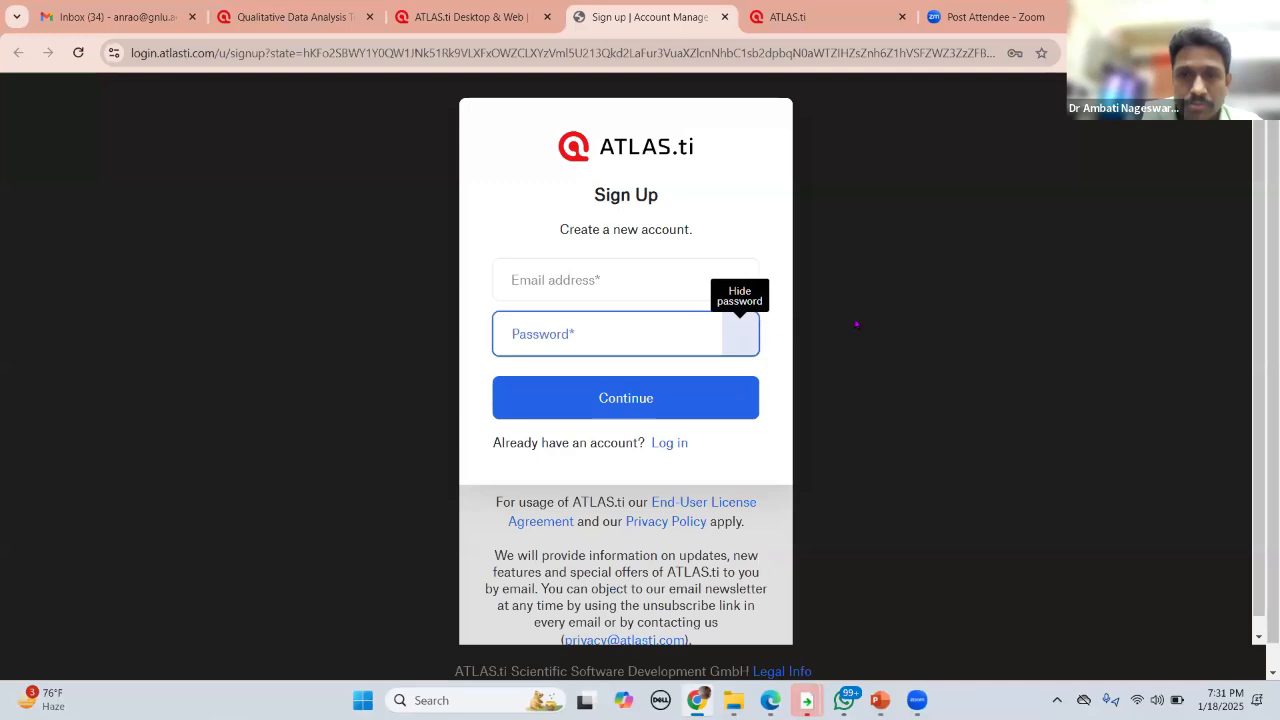
left_click(854, 324)
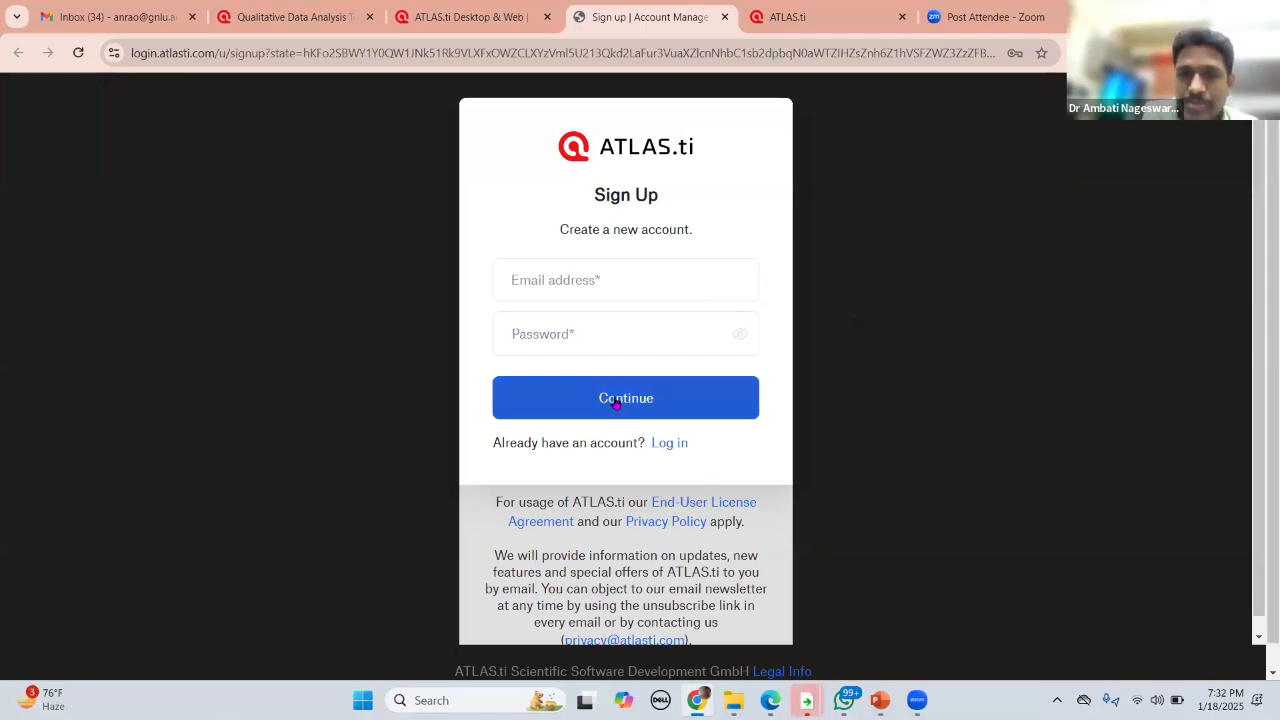
left_click(586, 282)
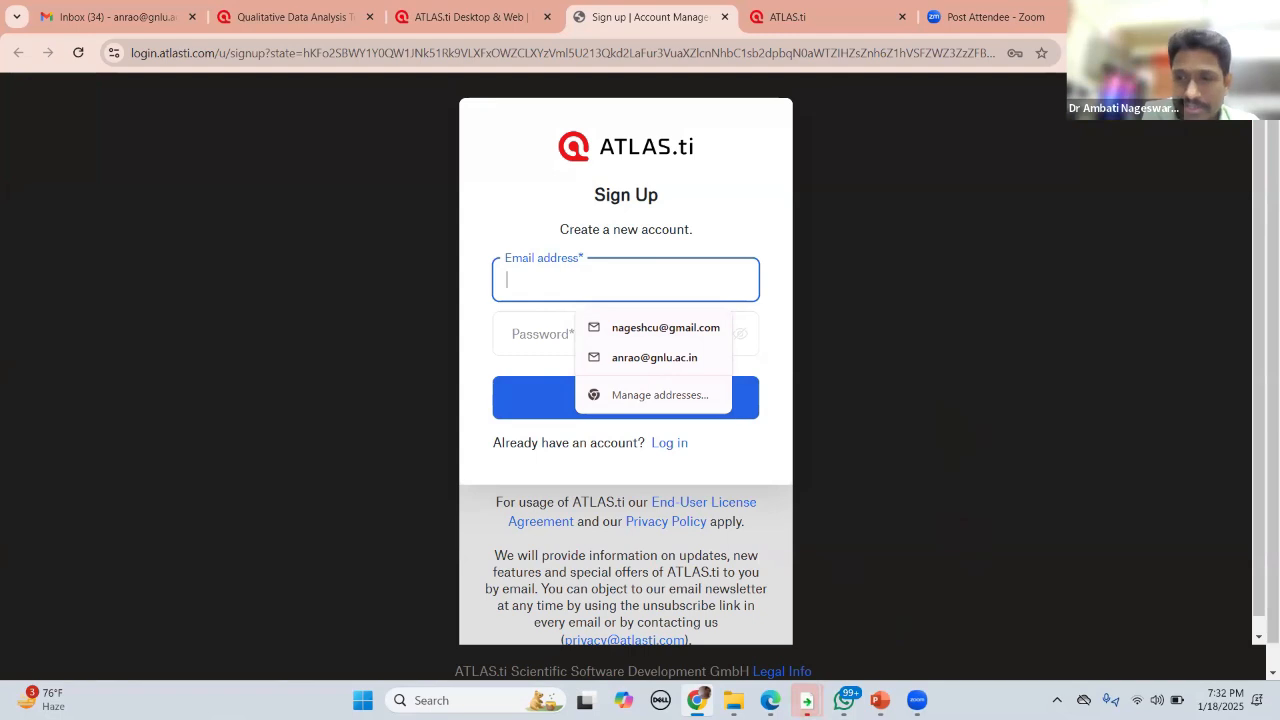
Step: Switch to PowerPoint, start the slide show from the "Installation of Atlas.ti" slide and advance to the email confirmation slide
key("alt+Tab")
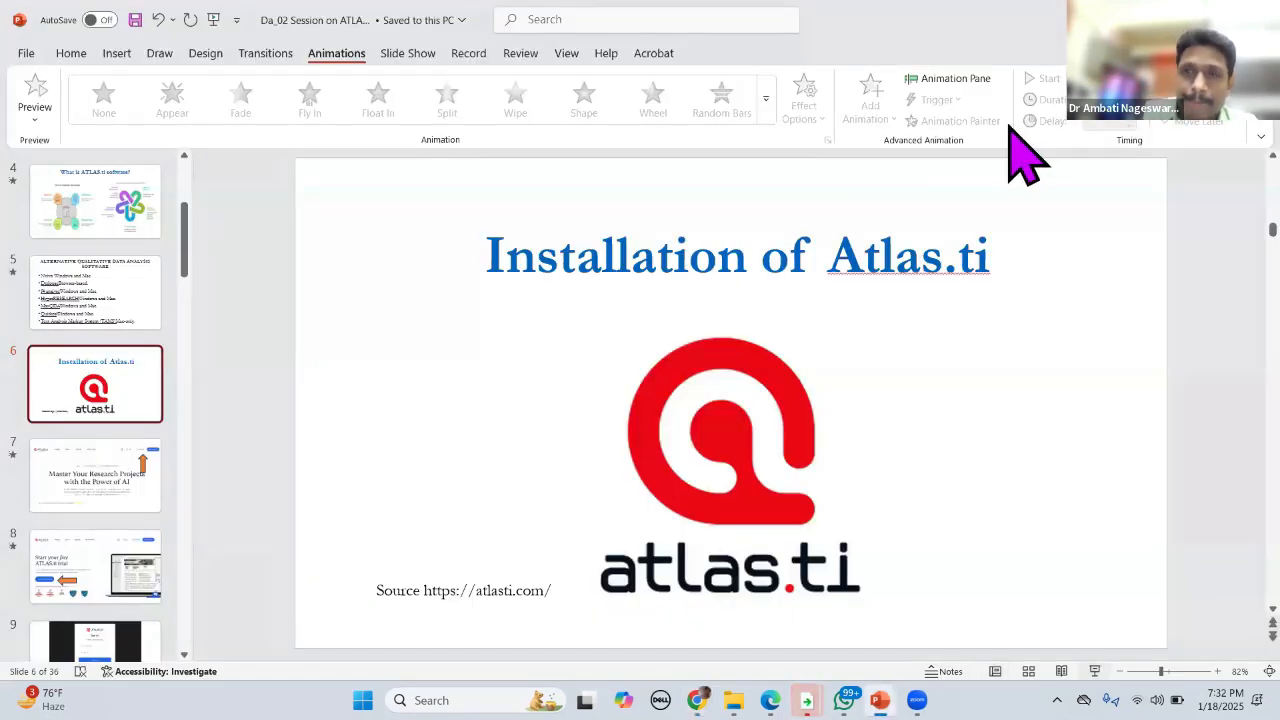
key("shift+F5")
left_click(1070, 487)
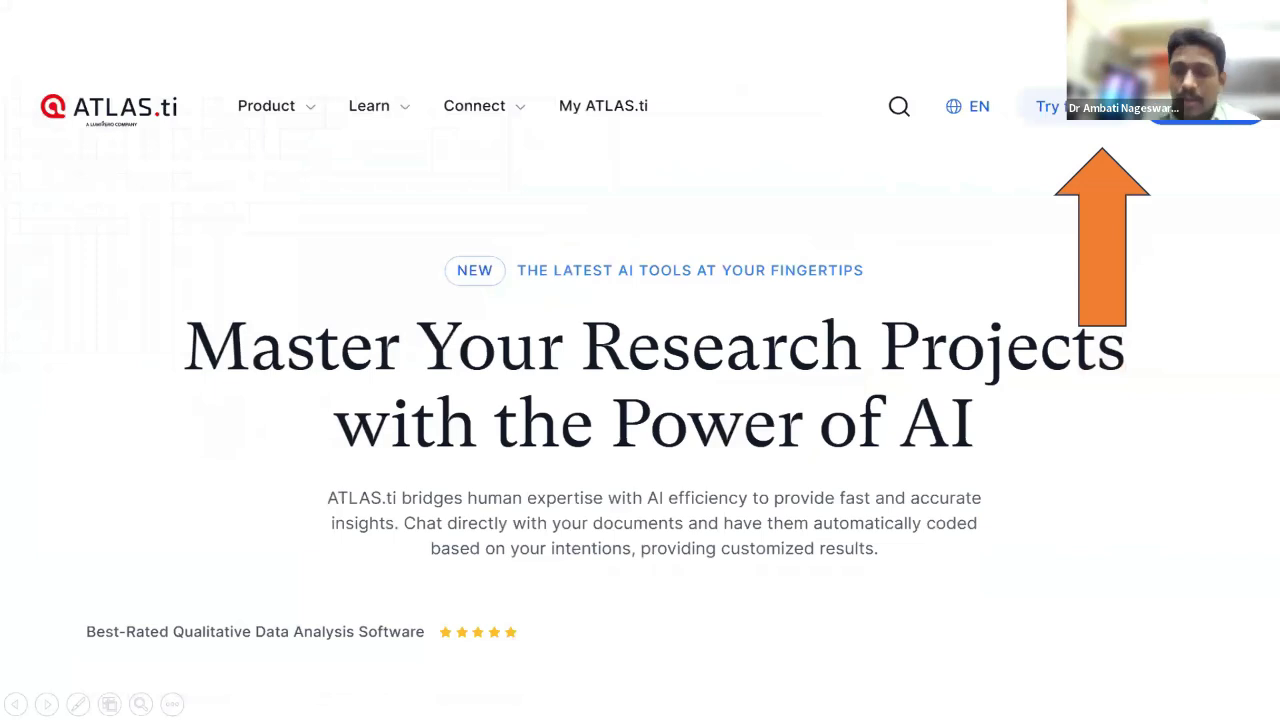
key("Right")
key("Right")
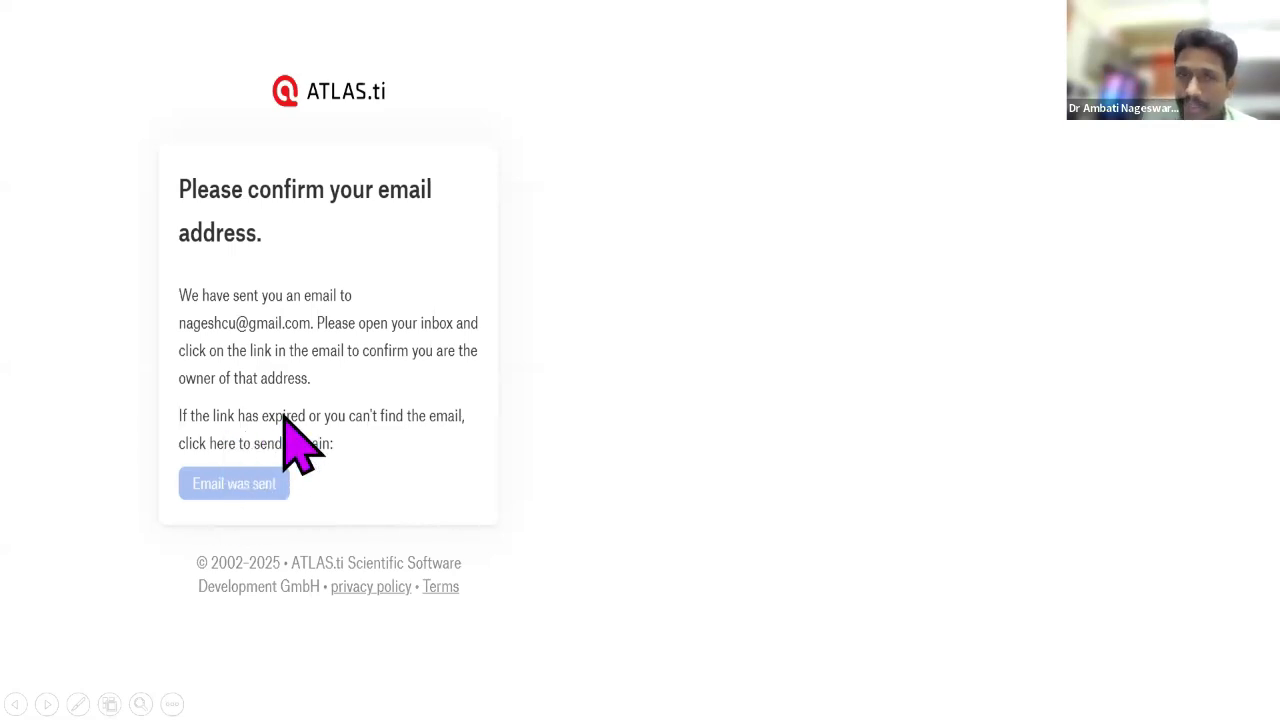
Step: Reveal the verification email on the confirmation slide, revisit the sign-up slide and return to the verification email
left_click(316, 340)
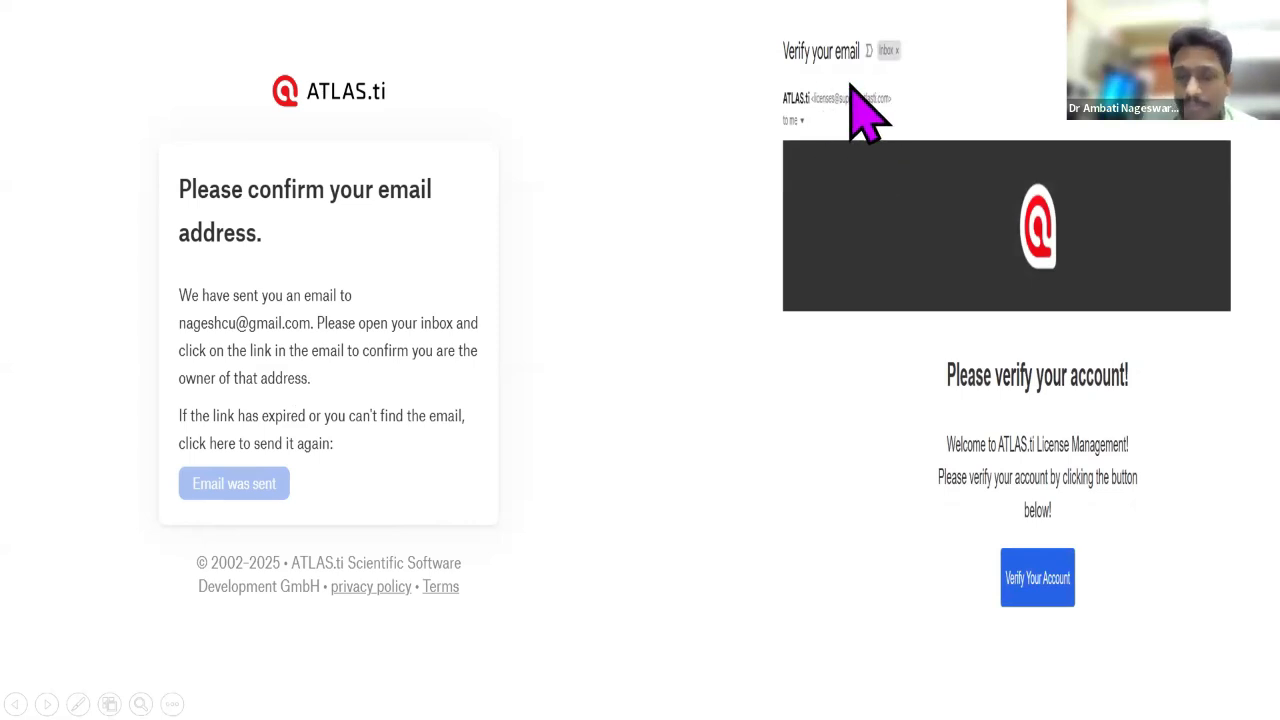
key("Left")
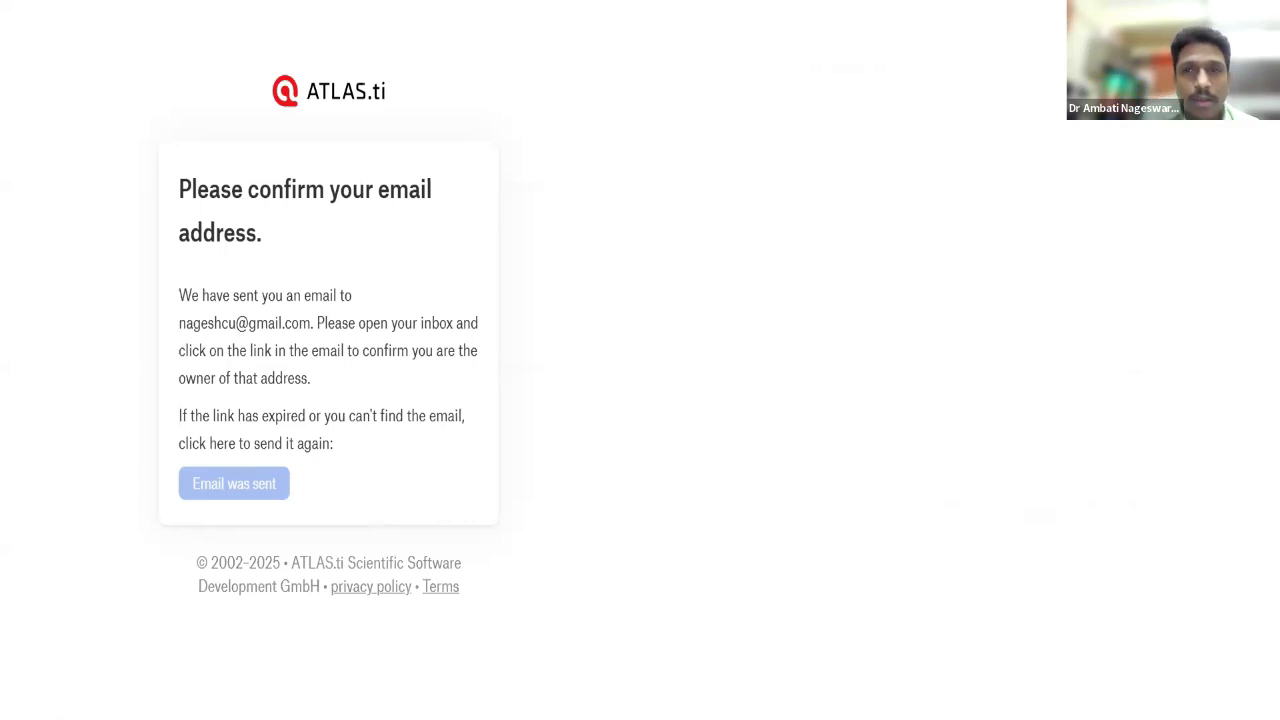
key("Left")
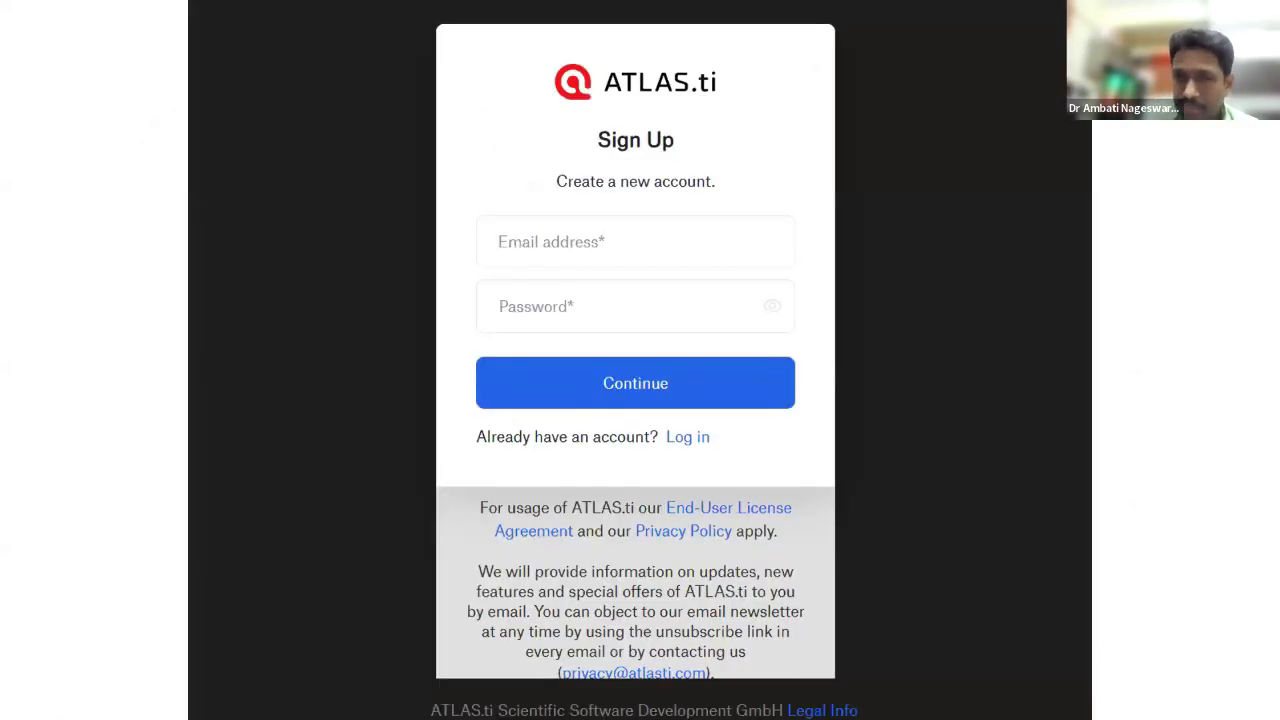
key("Right")
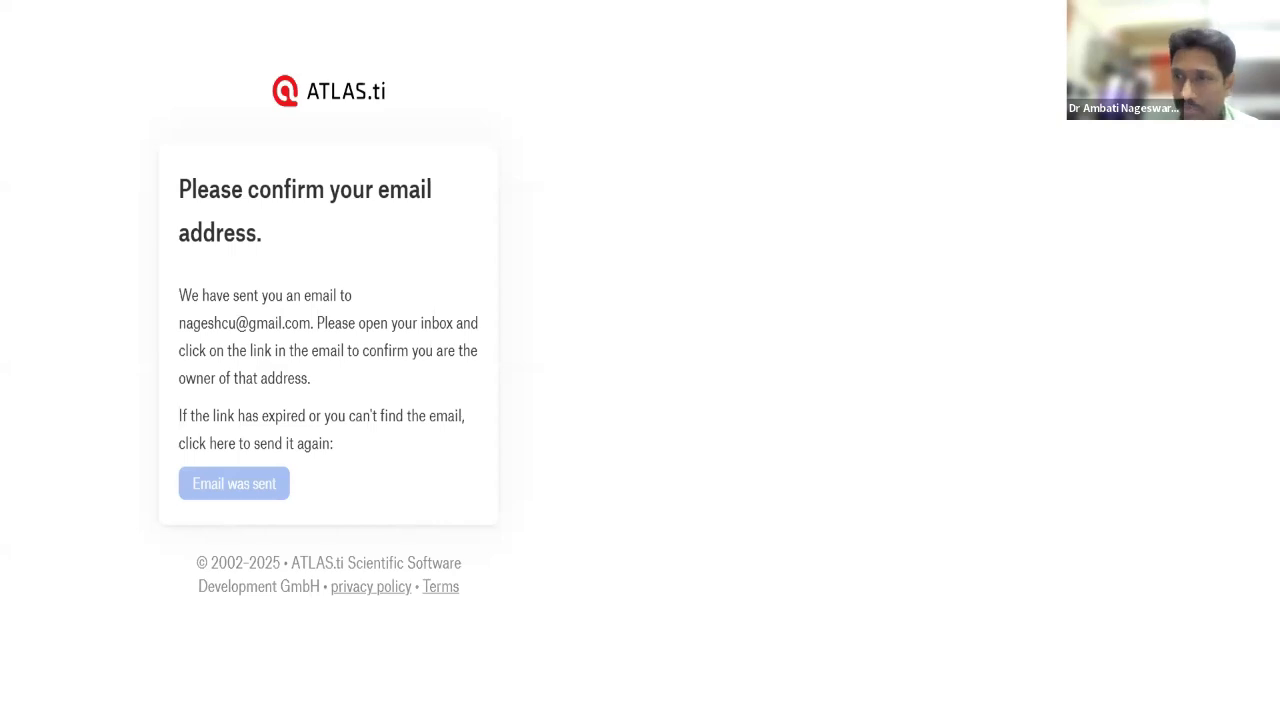
key("Right")
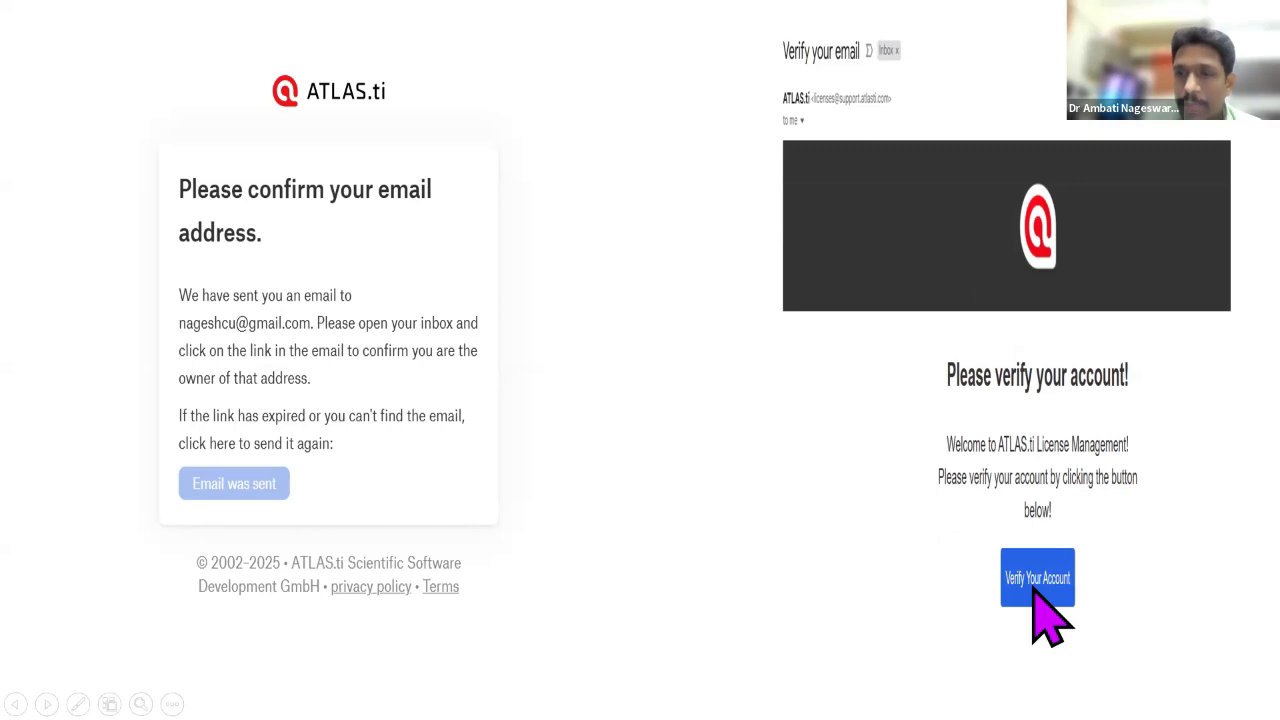
Step: Present the slides on completing the registration, the activated trial license and the product activation dialog
left_click(1033, 590)
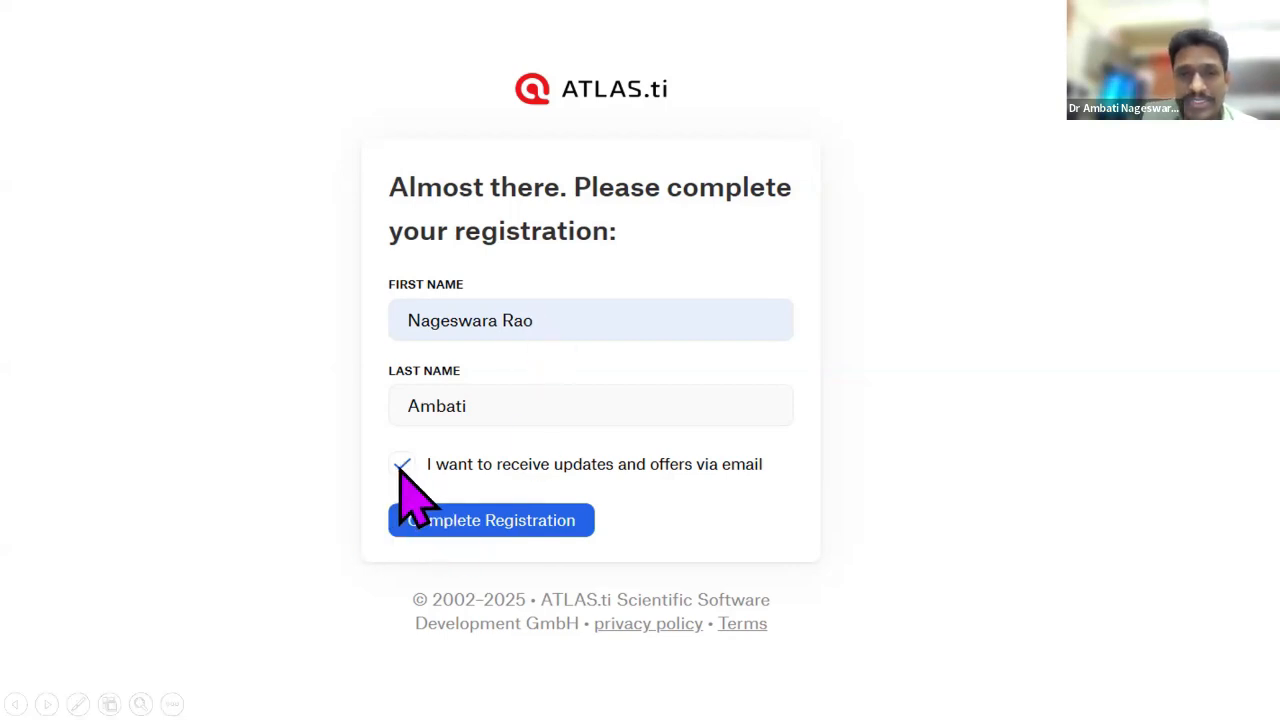
left_click(483, 532)
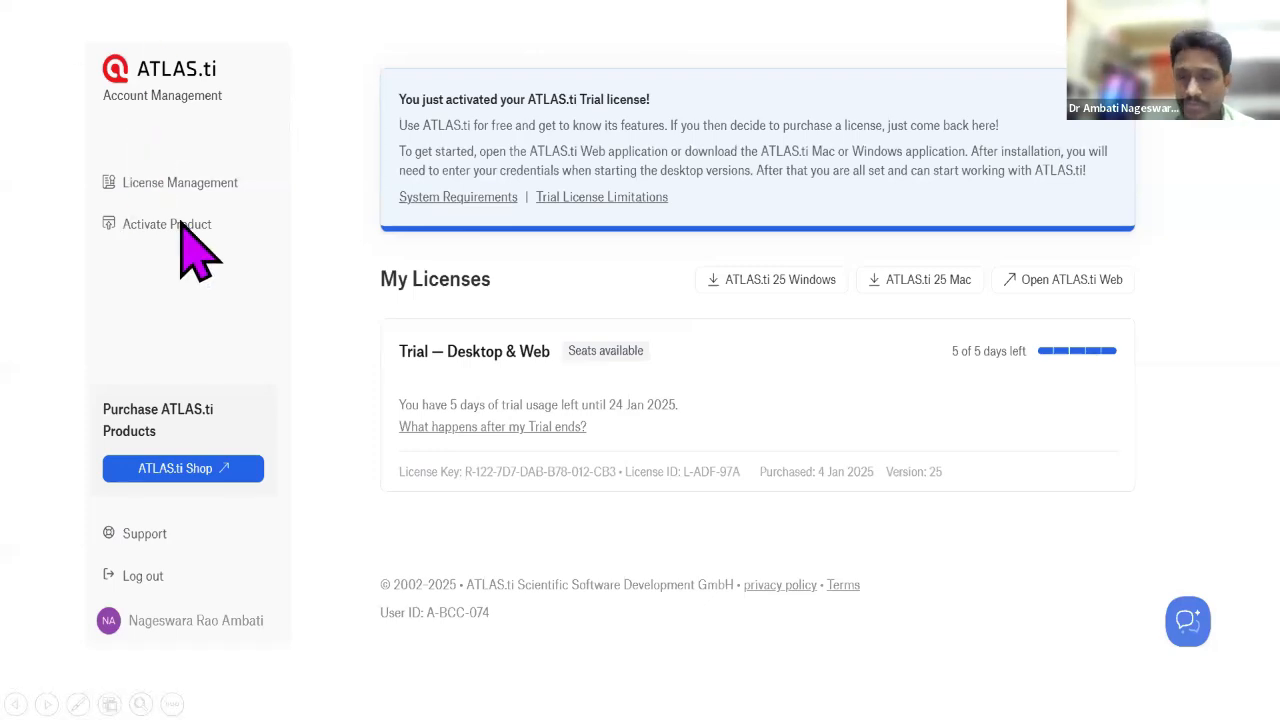
left_click(181, 224)
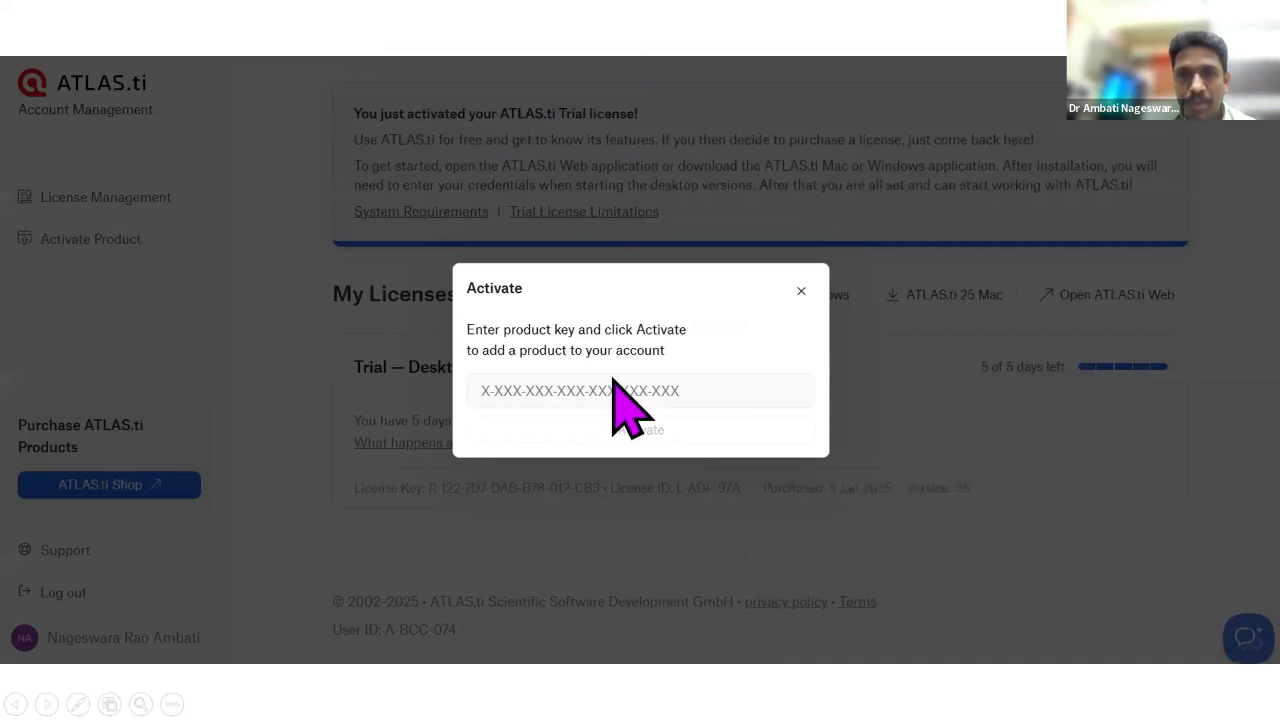
left_click(801, 292)
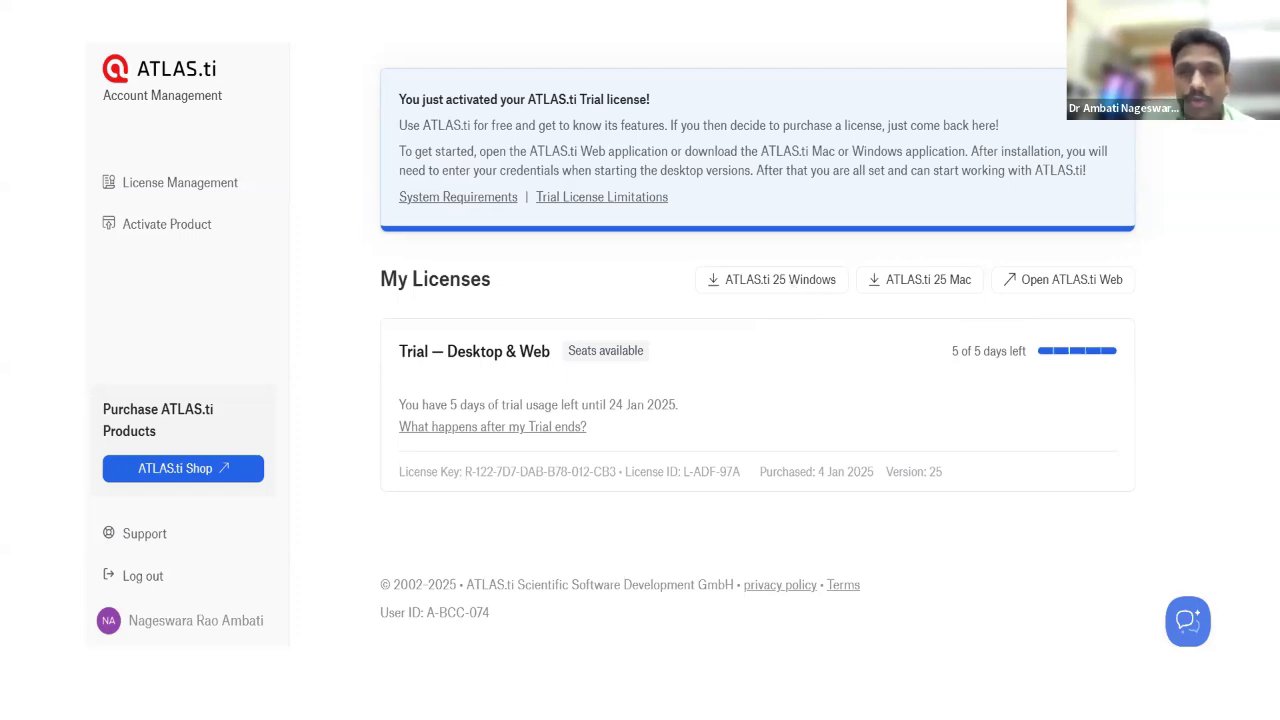
left_click(797, 280)
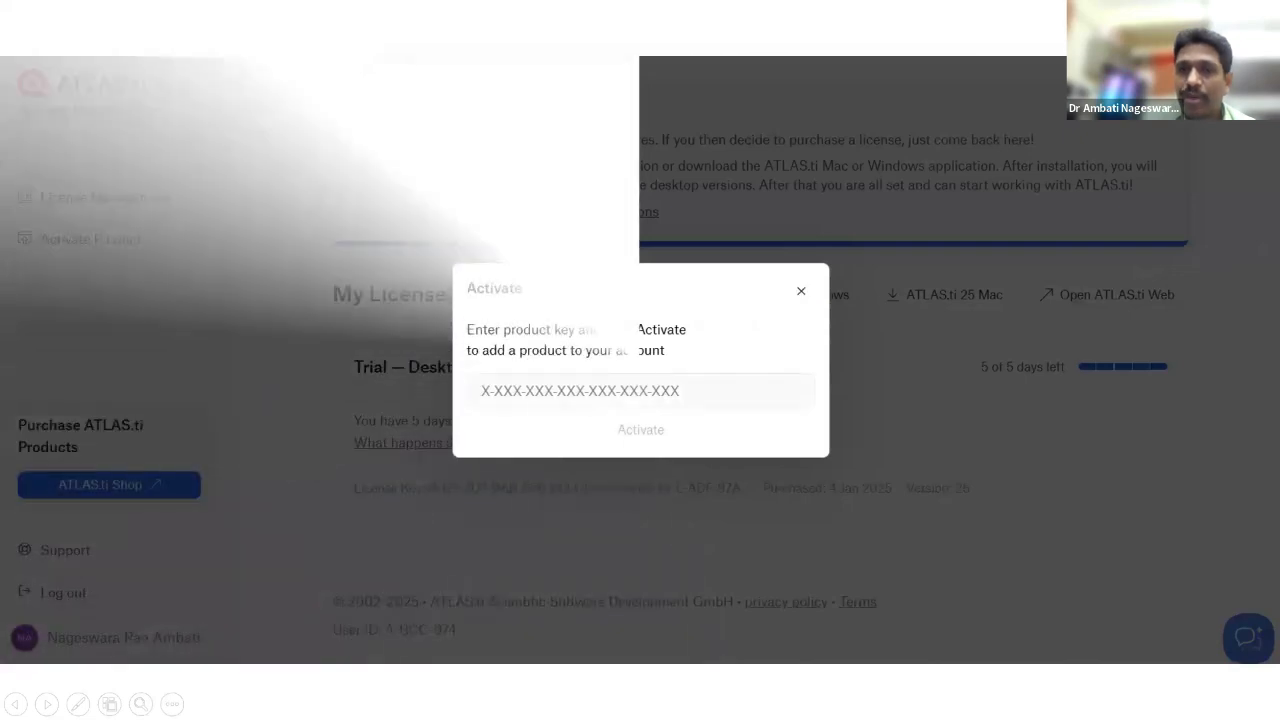
Step: Advance the slide show past the product activation slide to the one that follows
key("Right")
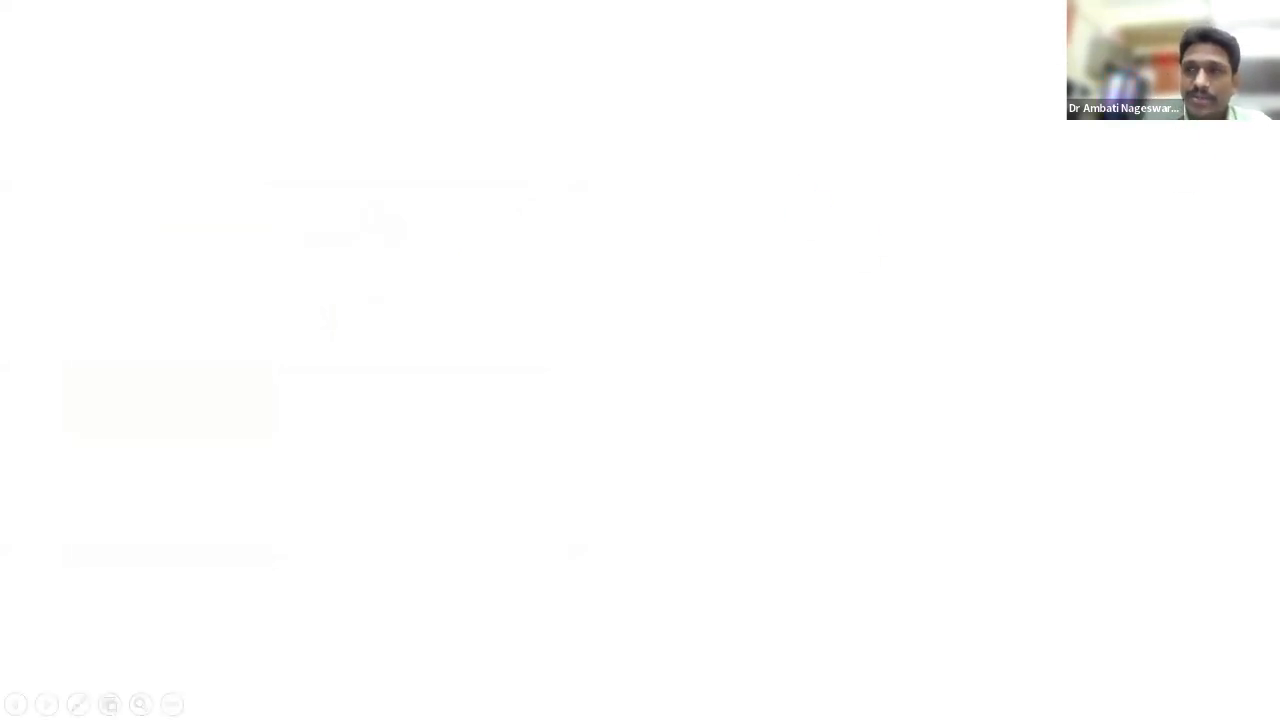
right_click(1150, 129)
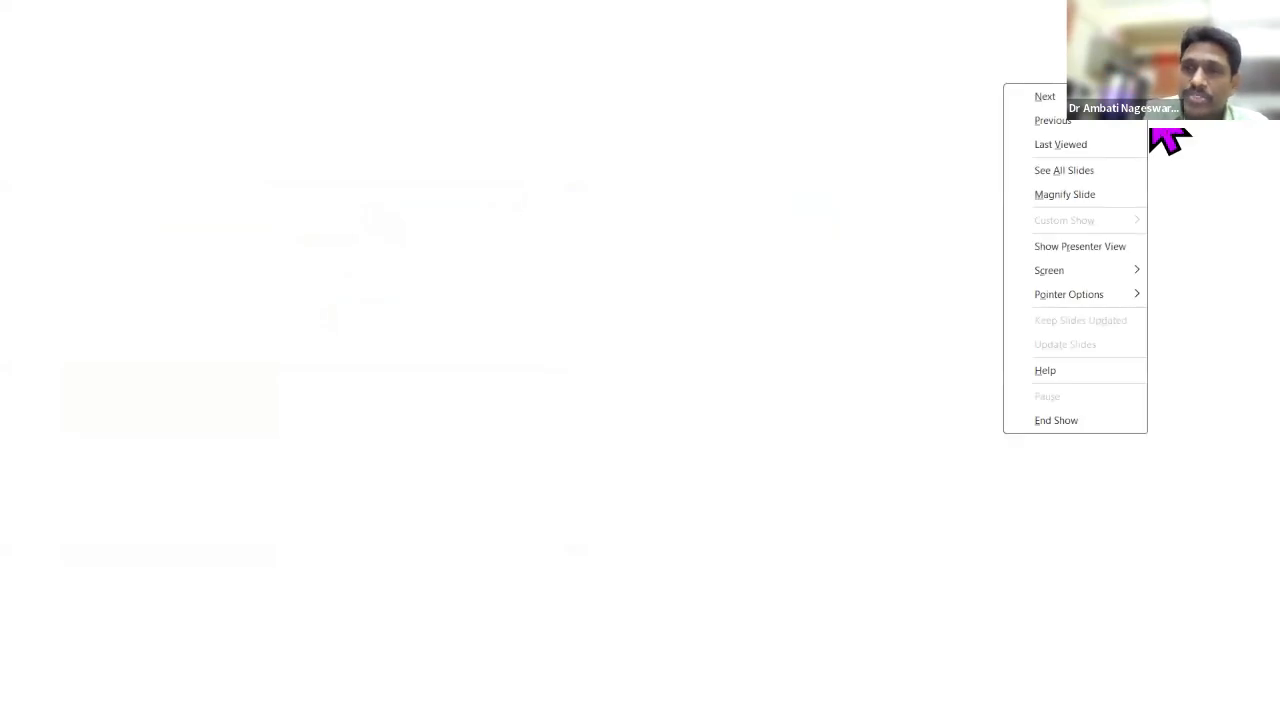
left_click(1177, 128)
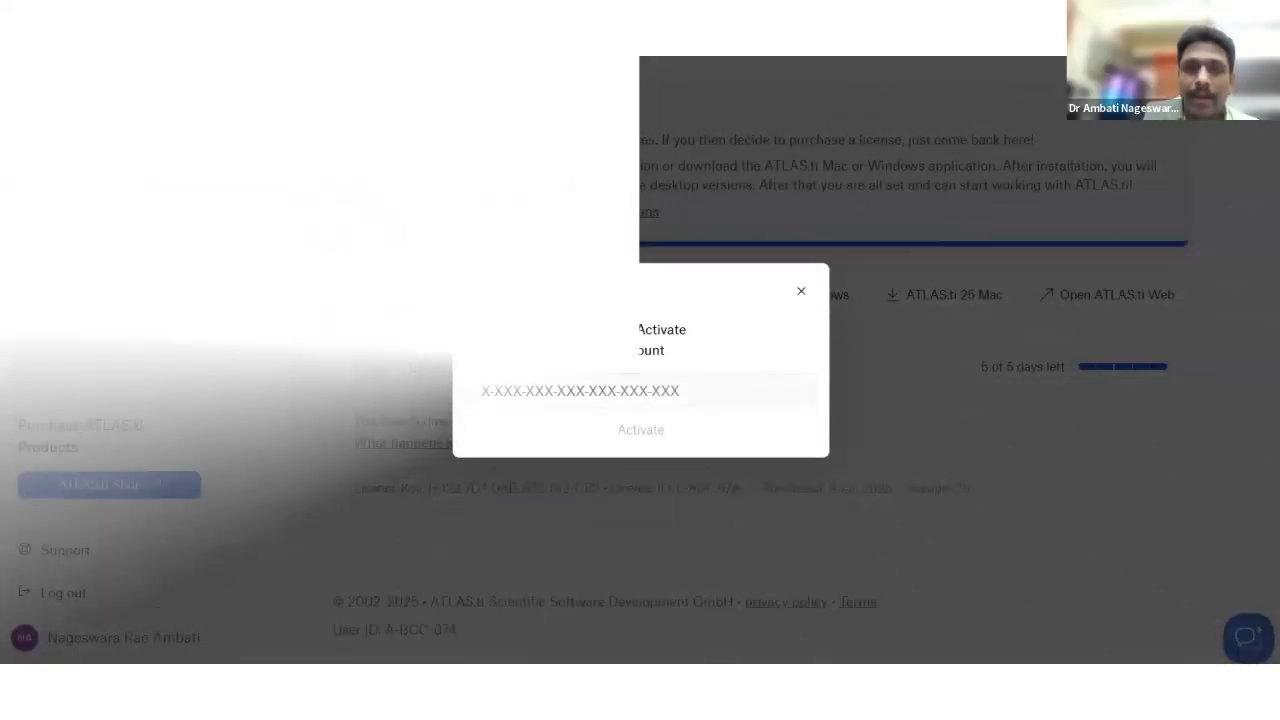
left_click(802, 290)
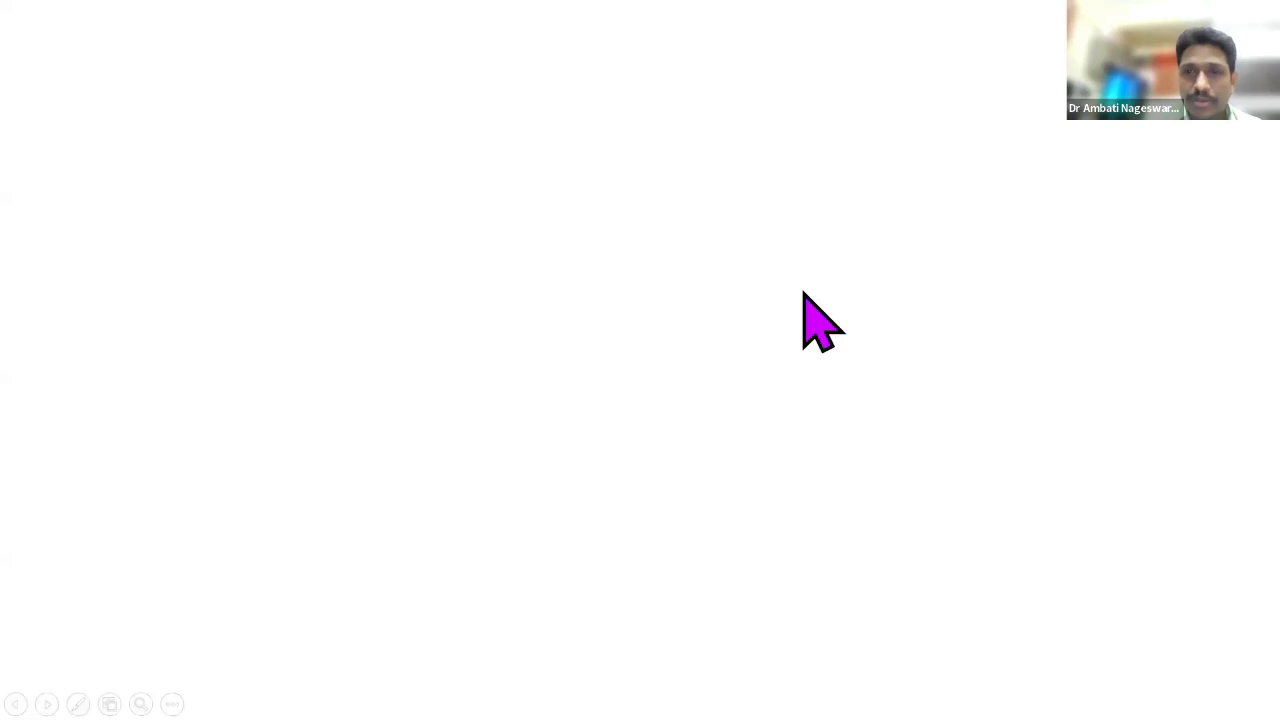
Step: Present the slides on the ATLAS.ti 25 setup welcome and license agreement, and advance to the installation folder slide
left_click(770, 276)
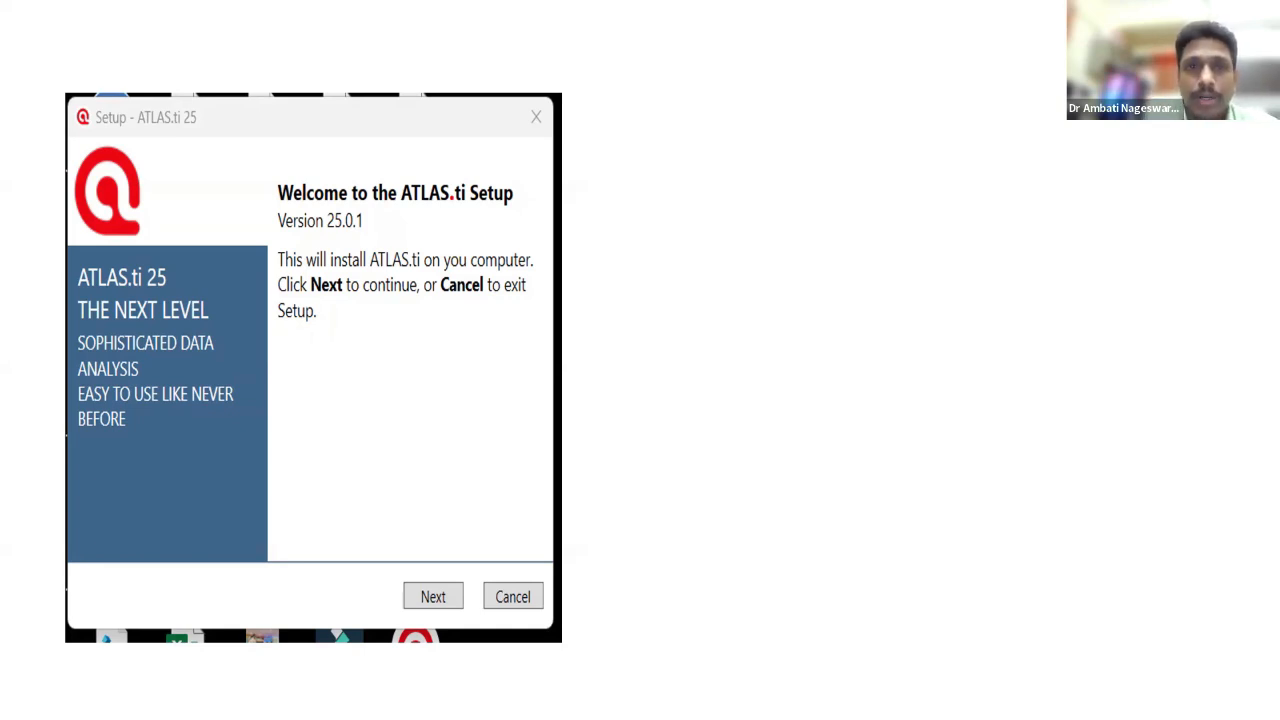
left_click(474, 438)
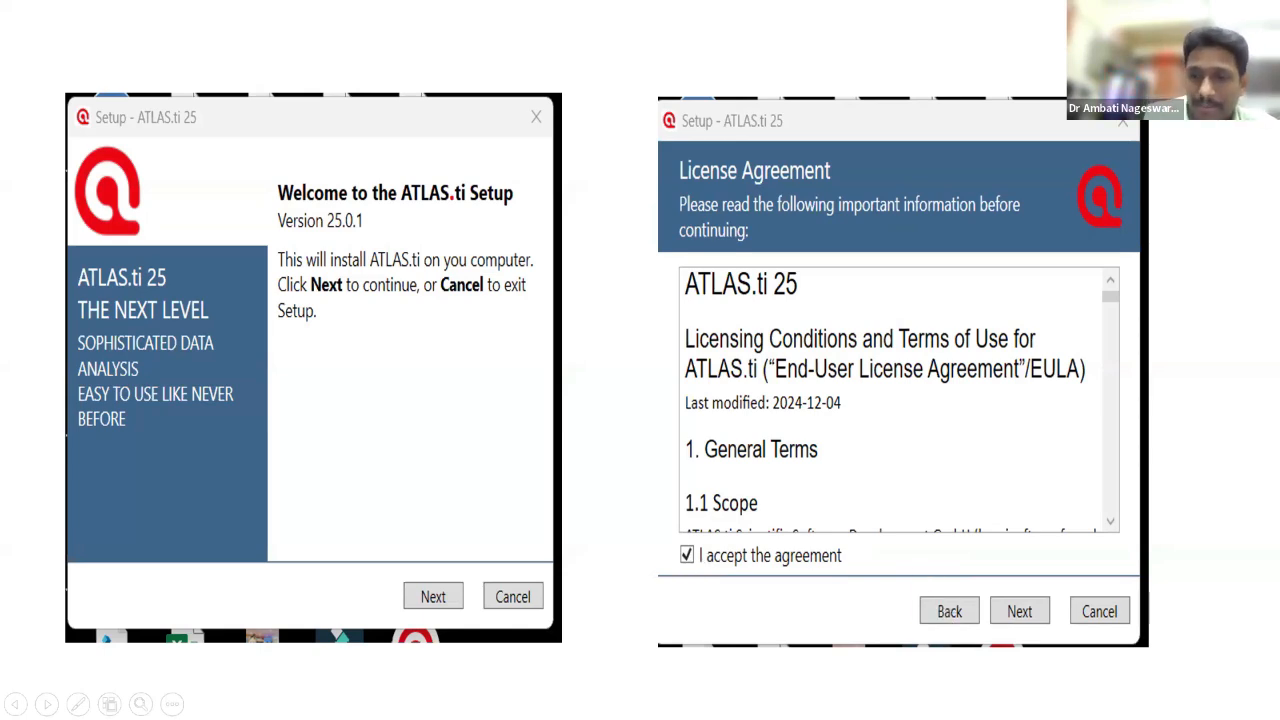
key("Right")
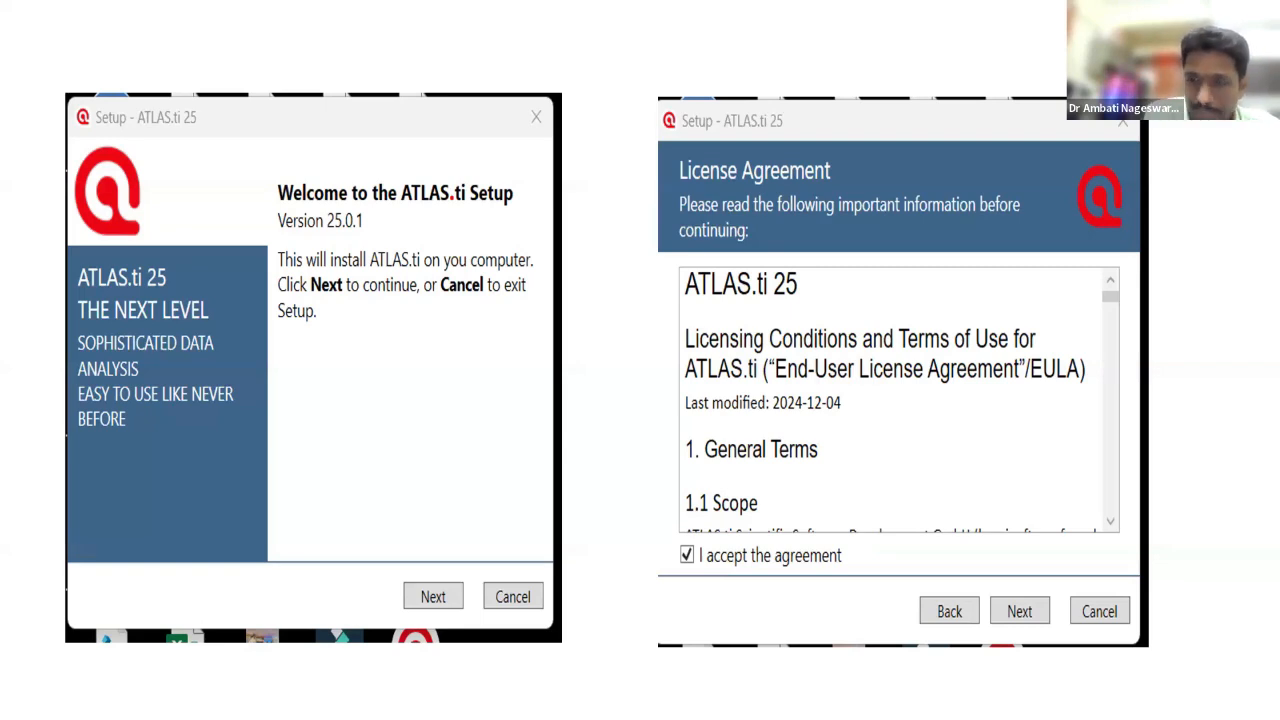
key("Right")
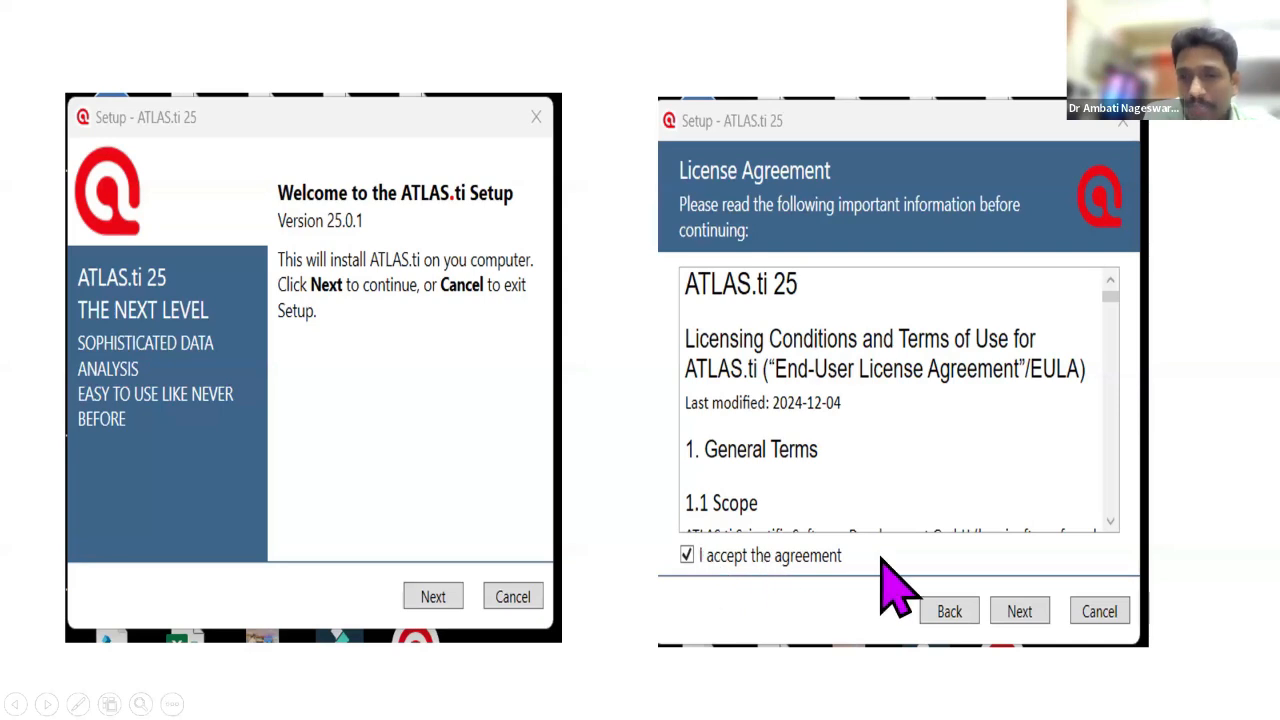
key("Right")
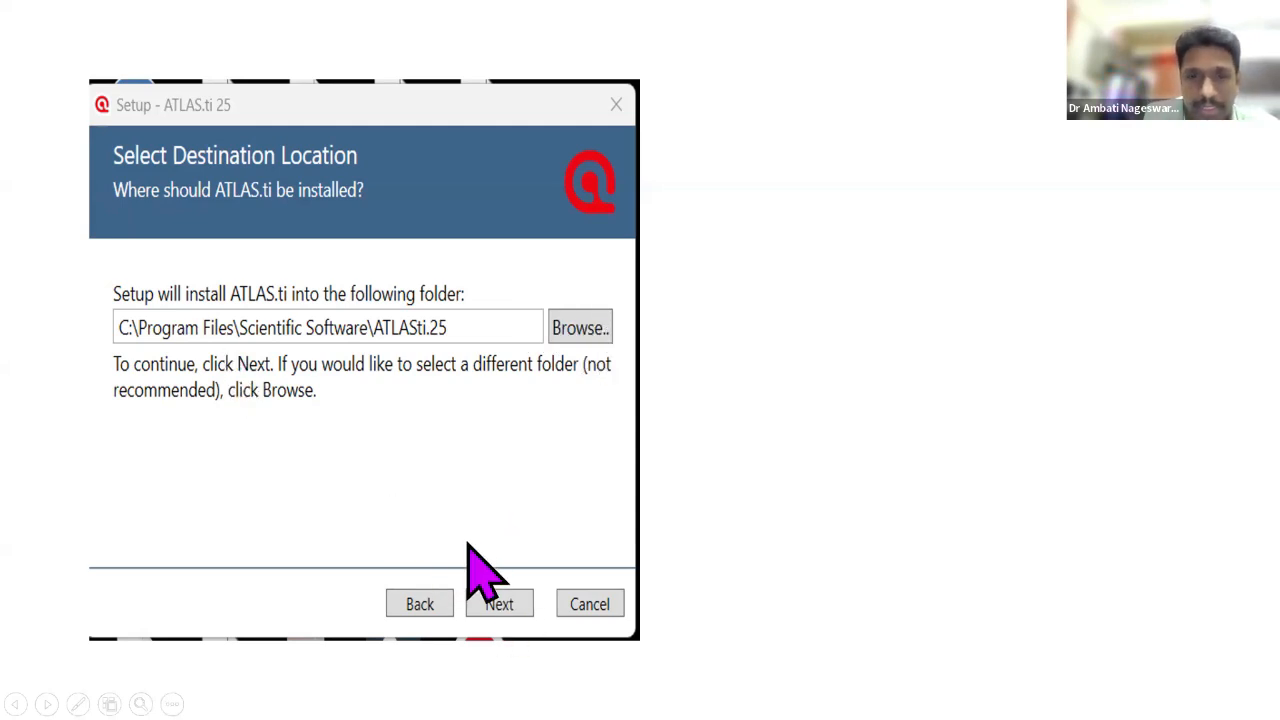
Step: Present the slides on starting and completing the installation and the trial license notice, ending on "Downloading Sample Projects"
left_click(508, 608)
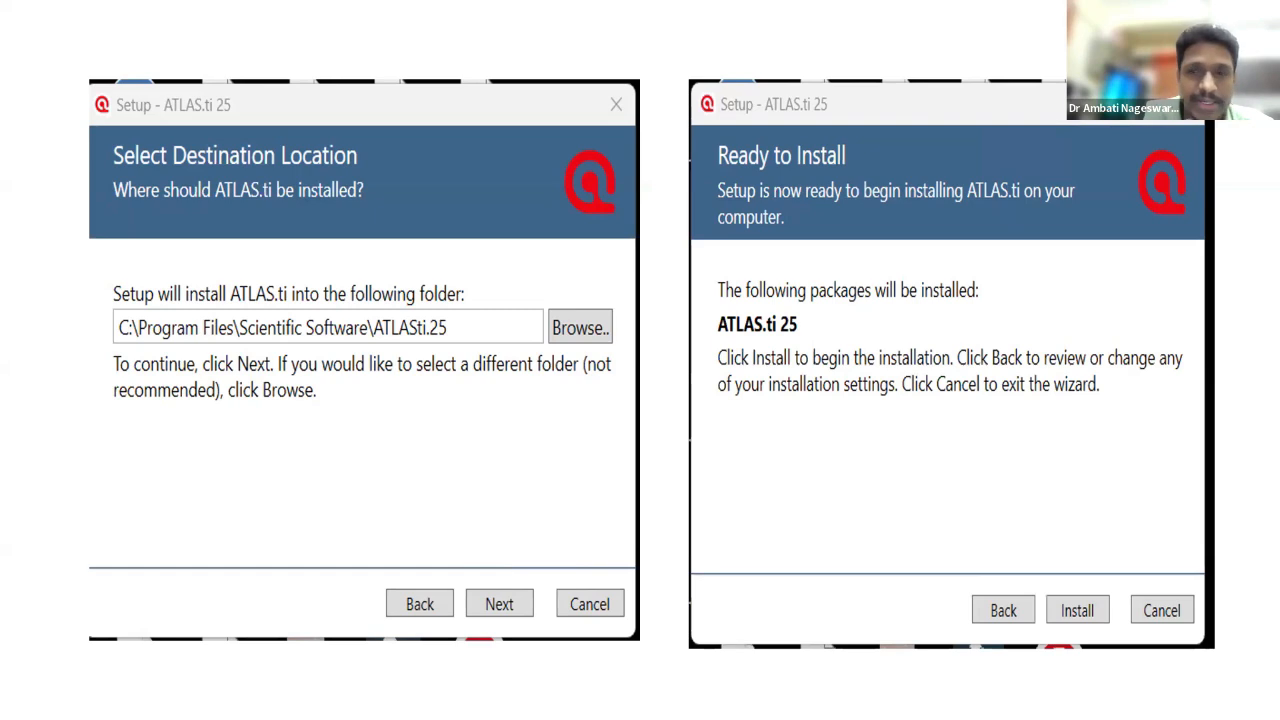
left_click(1080, 625)
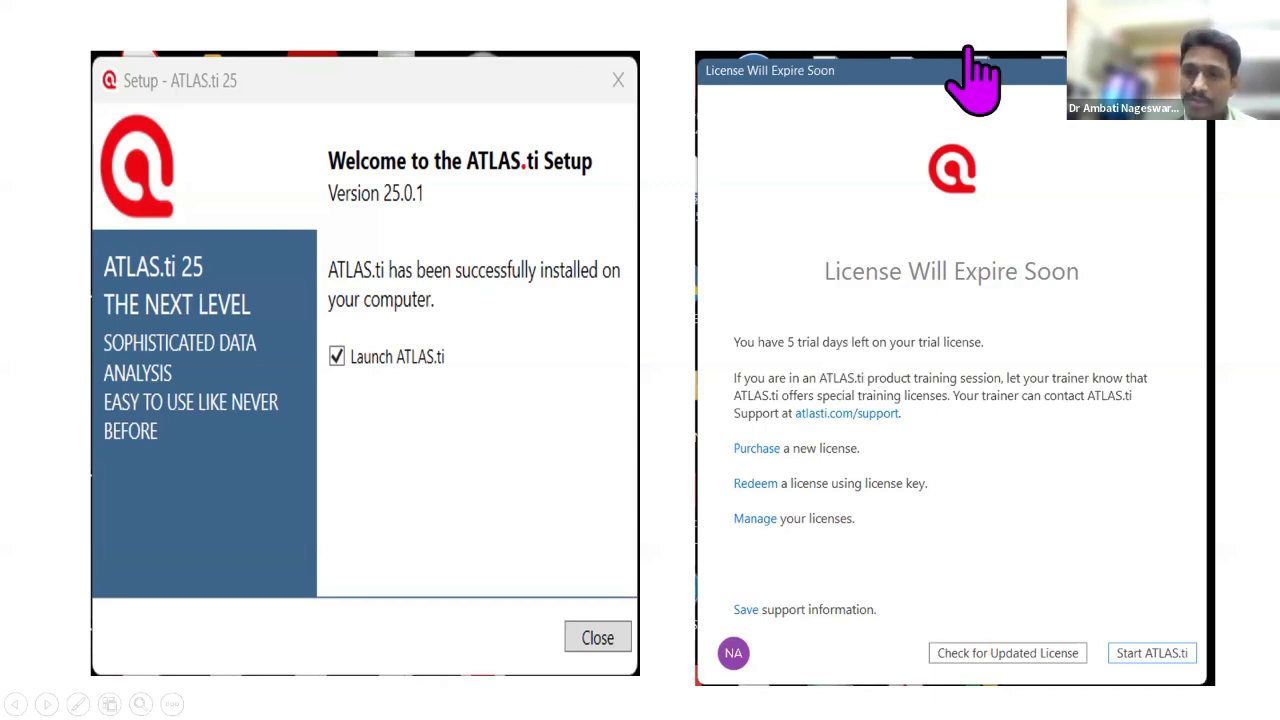
key("Right")
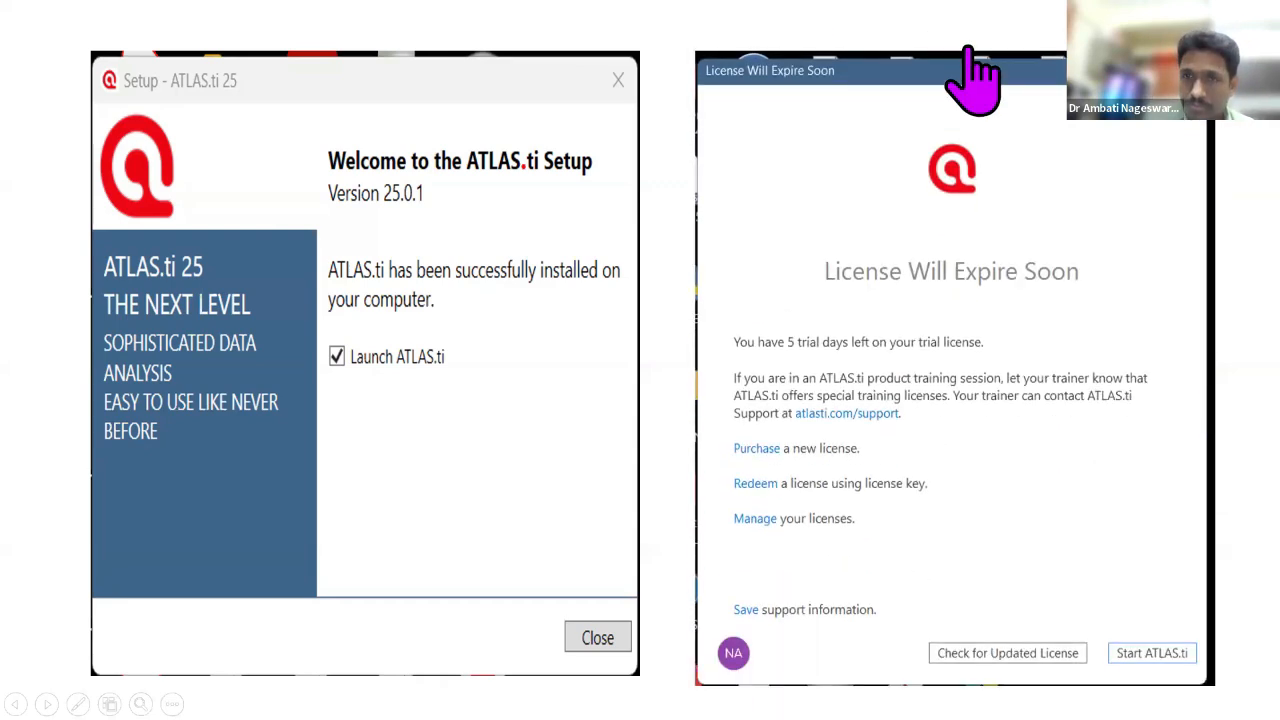
key("Left")
key("Right")
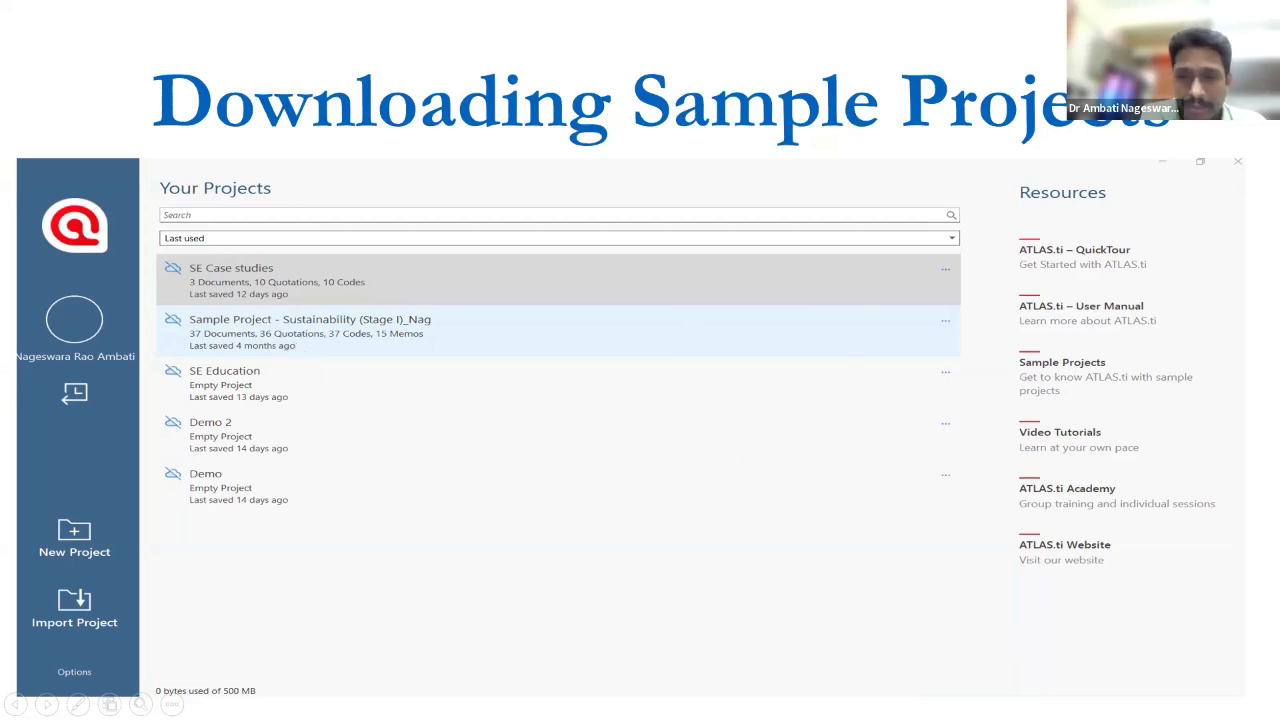
Step: Exit the slide show, find ATLAS.ti 25 through the Windows search, launch it and maximize its window
key("Escape")
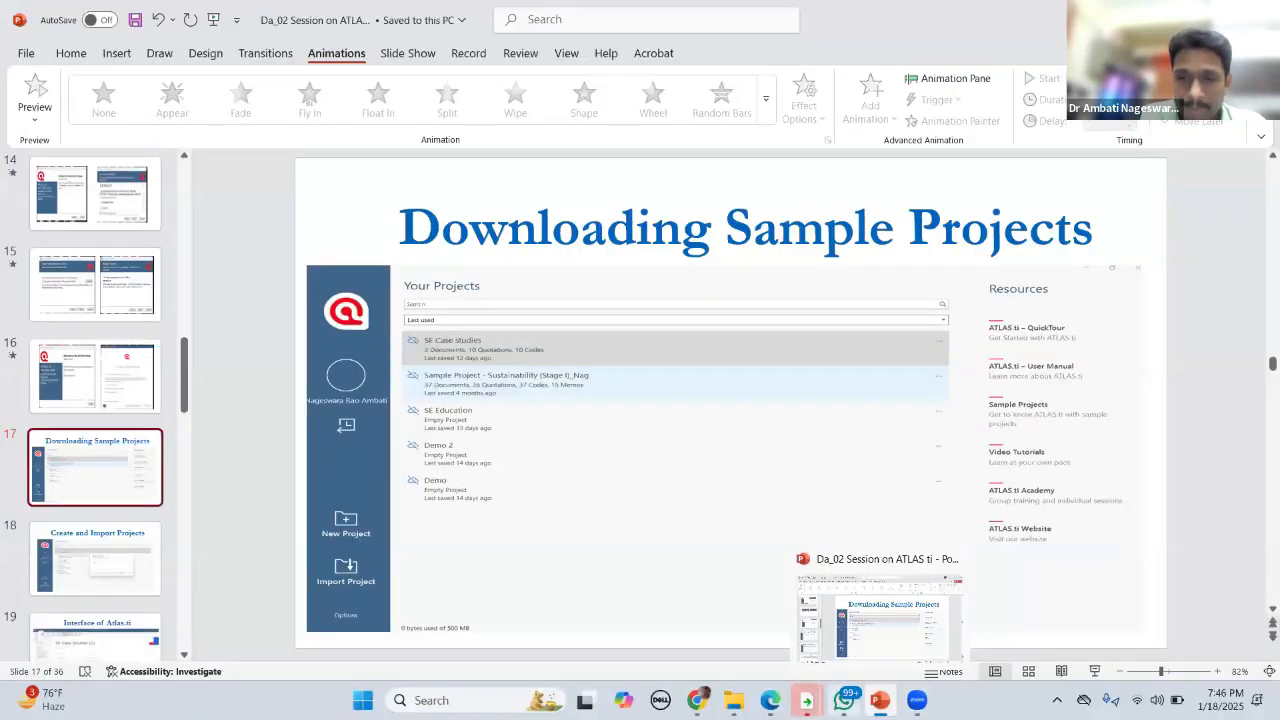
mouse_move(844, 700)
left_click(431, 700)
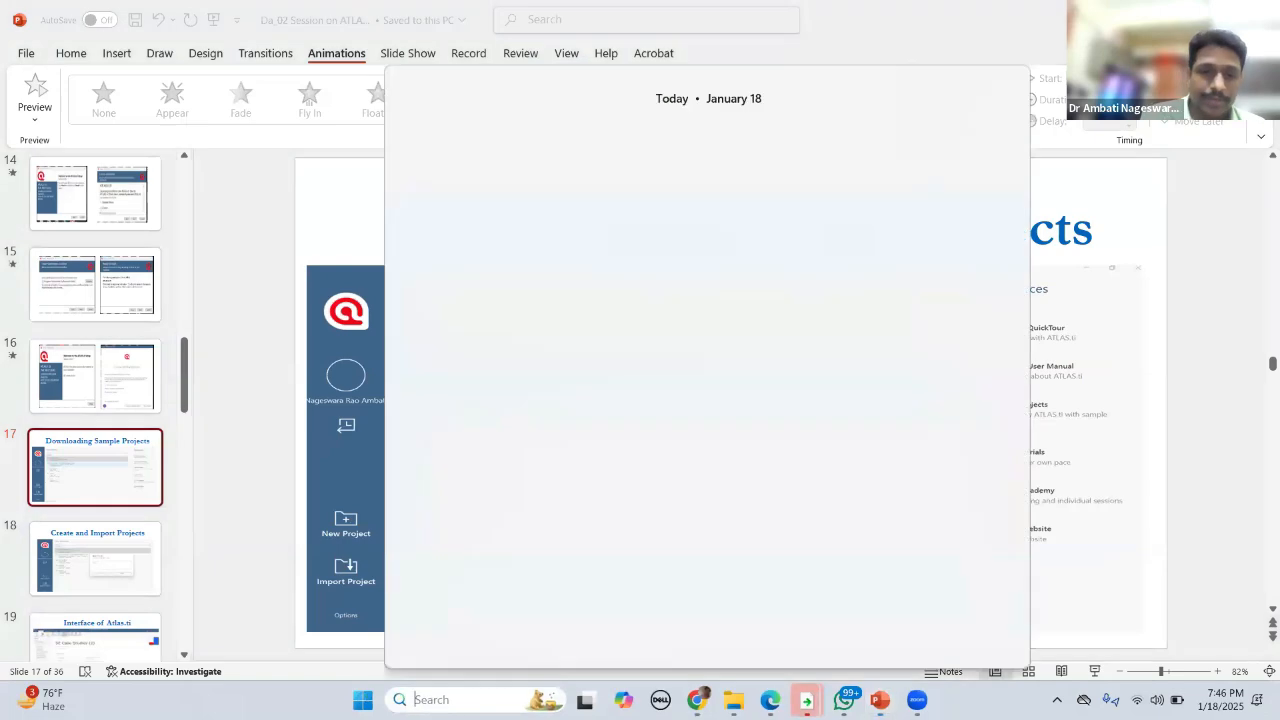
type("atal")
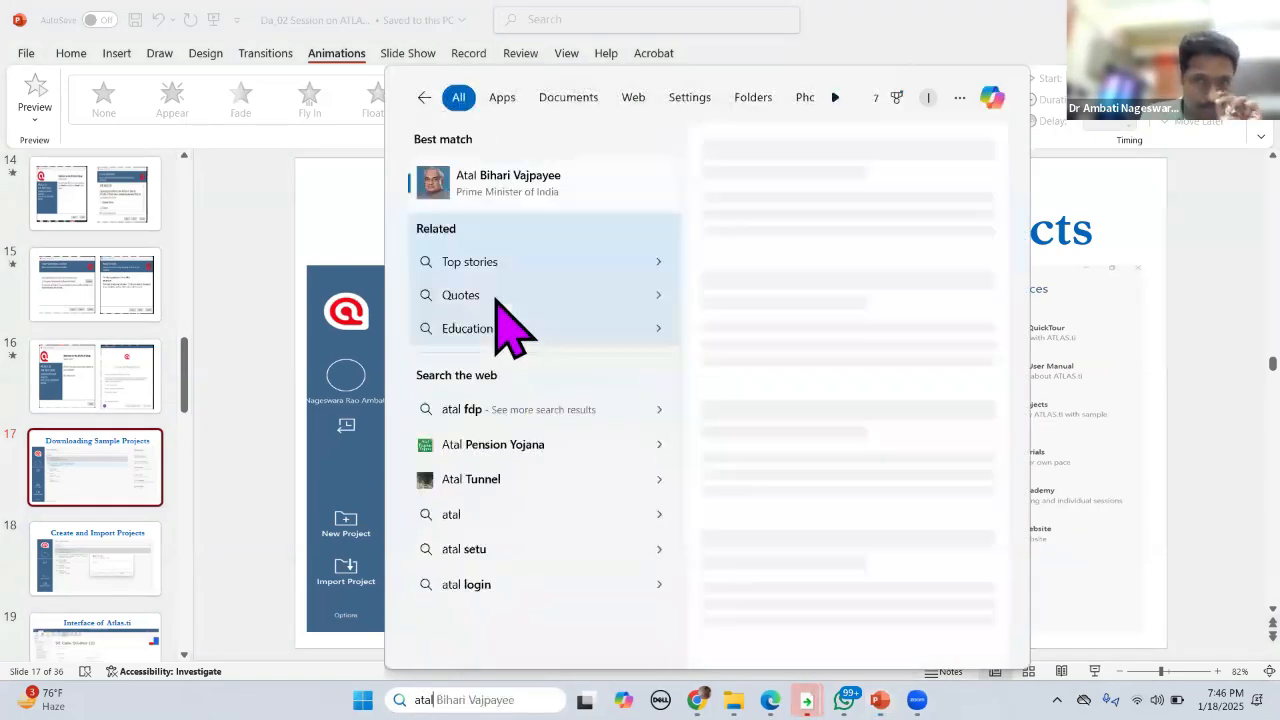
key("BackSpace")
key("BackSpace")
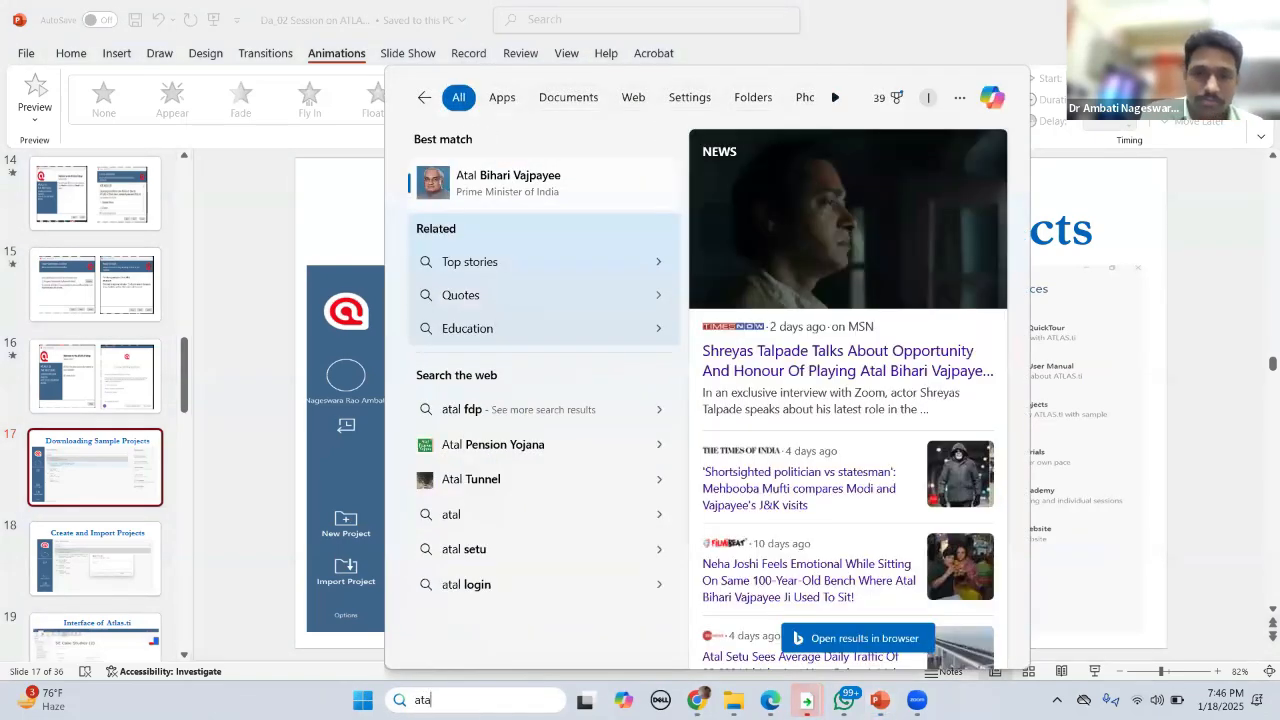
type("las.ti 25")
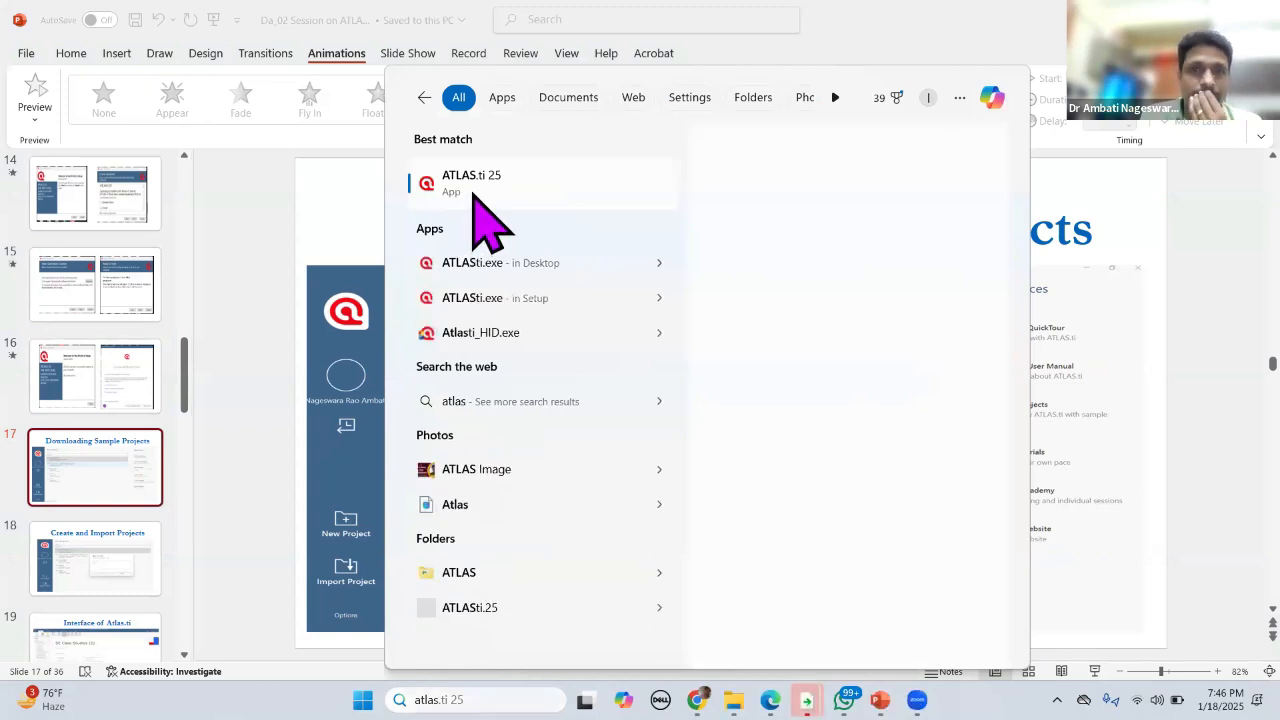
left_click(471, 214)
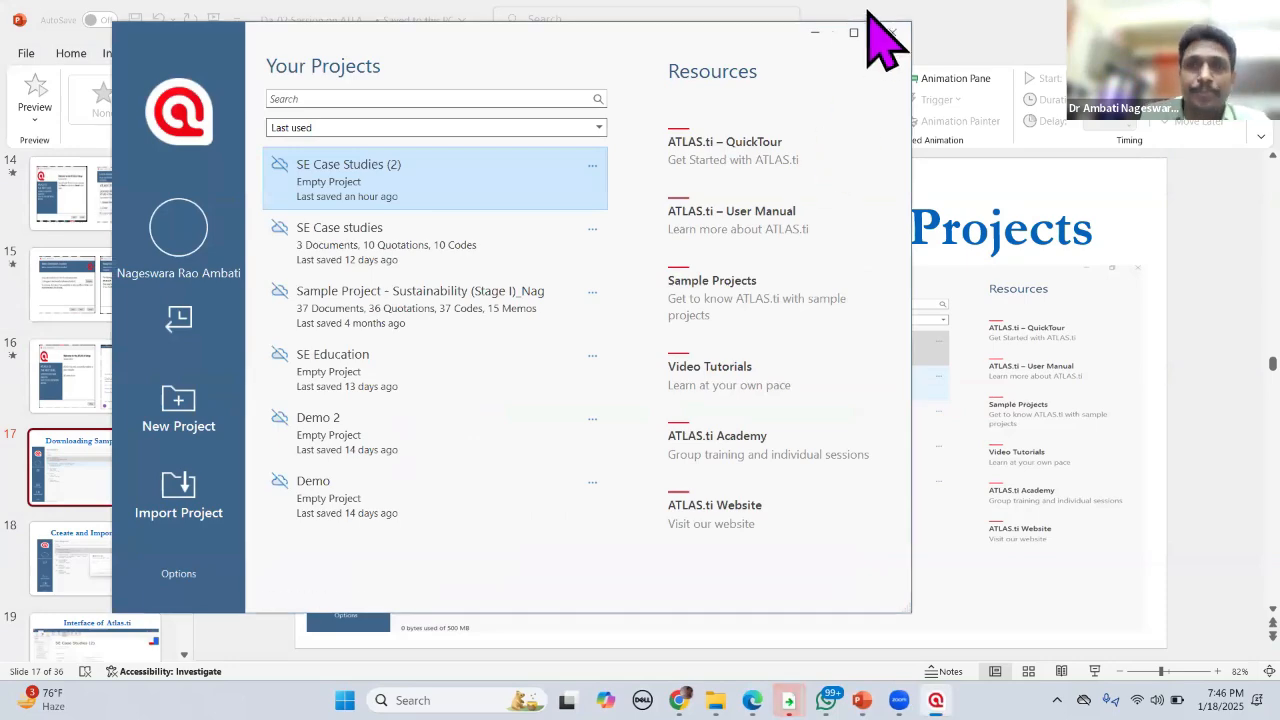
left_click(853, 36)
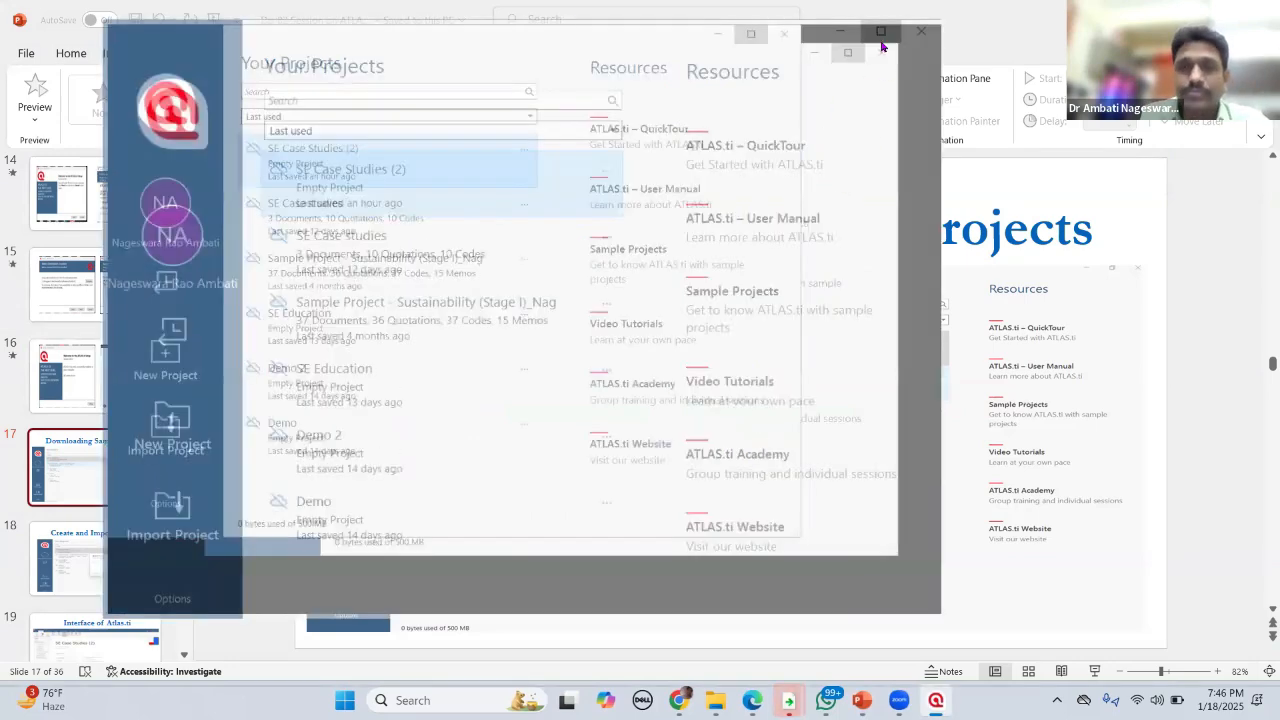
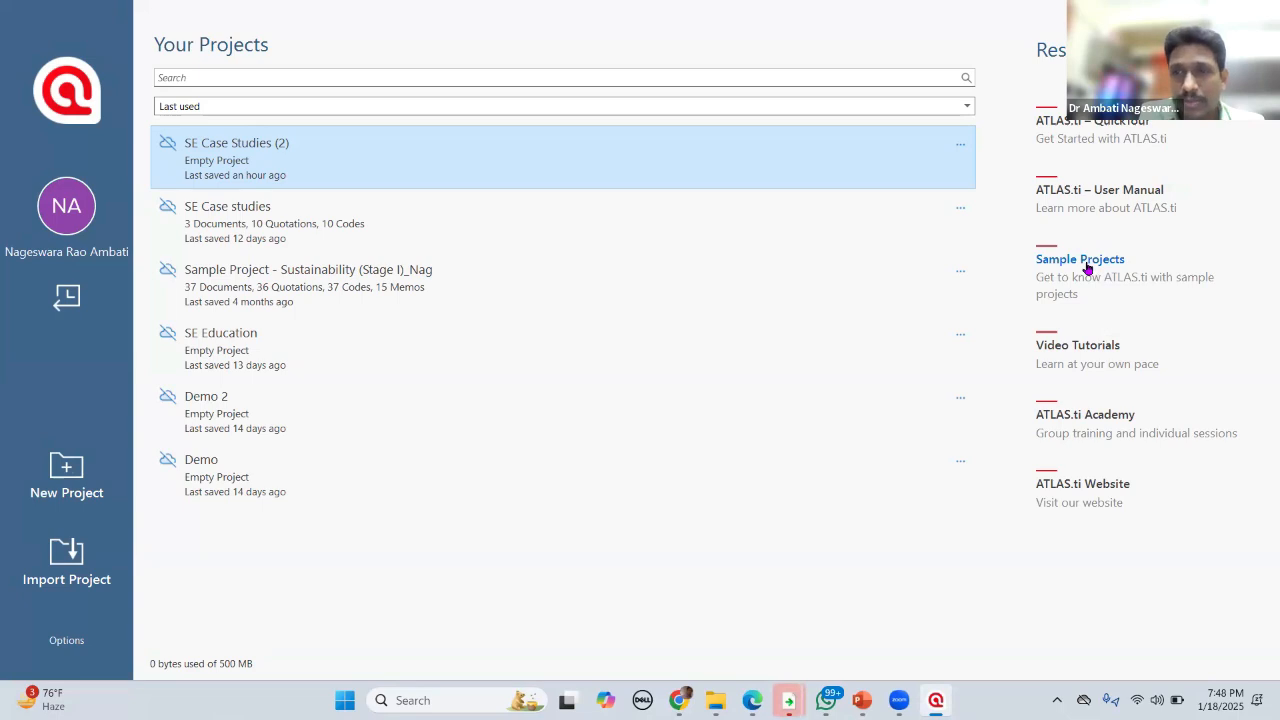
Step: Open the Sample Projects web page from the ATLAS.ti resources and review its usage instructions down to the Sustainability (Stage I) download
left_click(1087, 264)
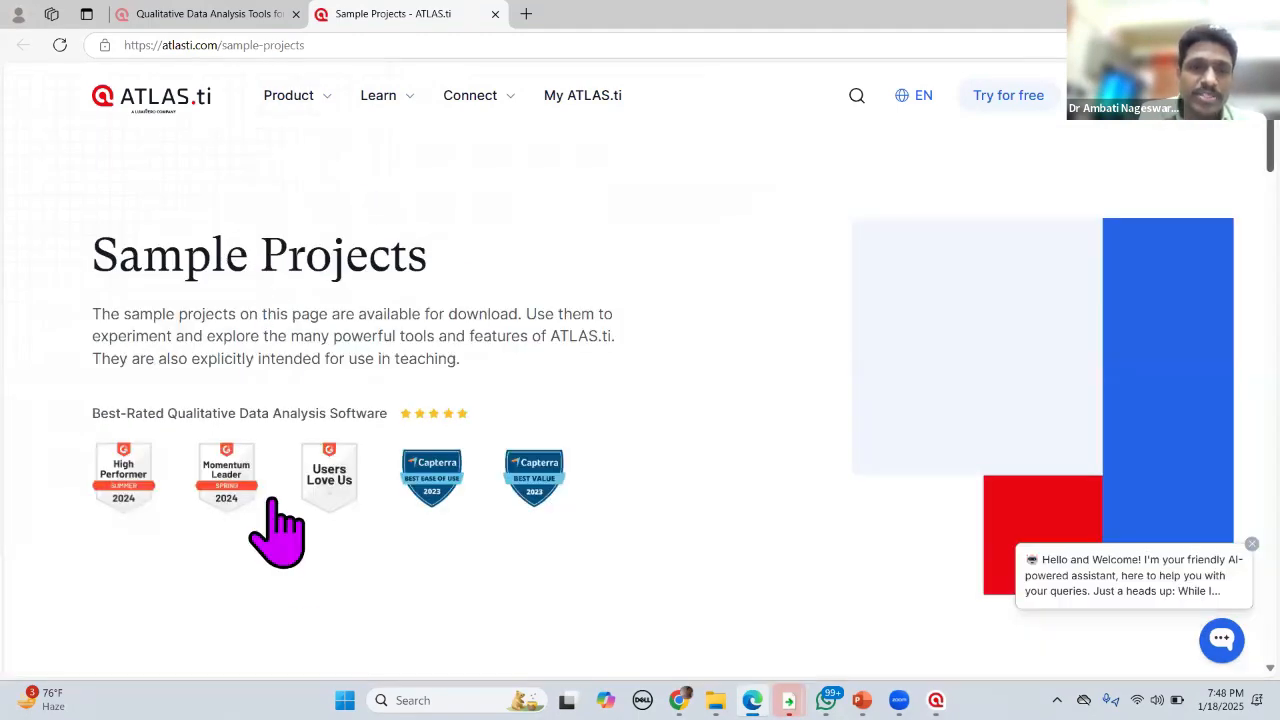
scroll(290, 580, "down", 1)
scroll(286, 509, "down", 1)
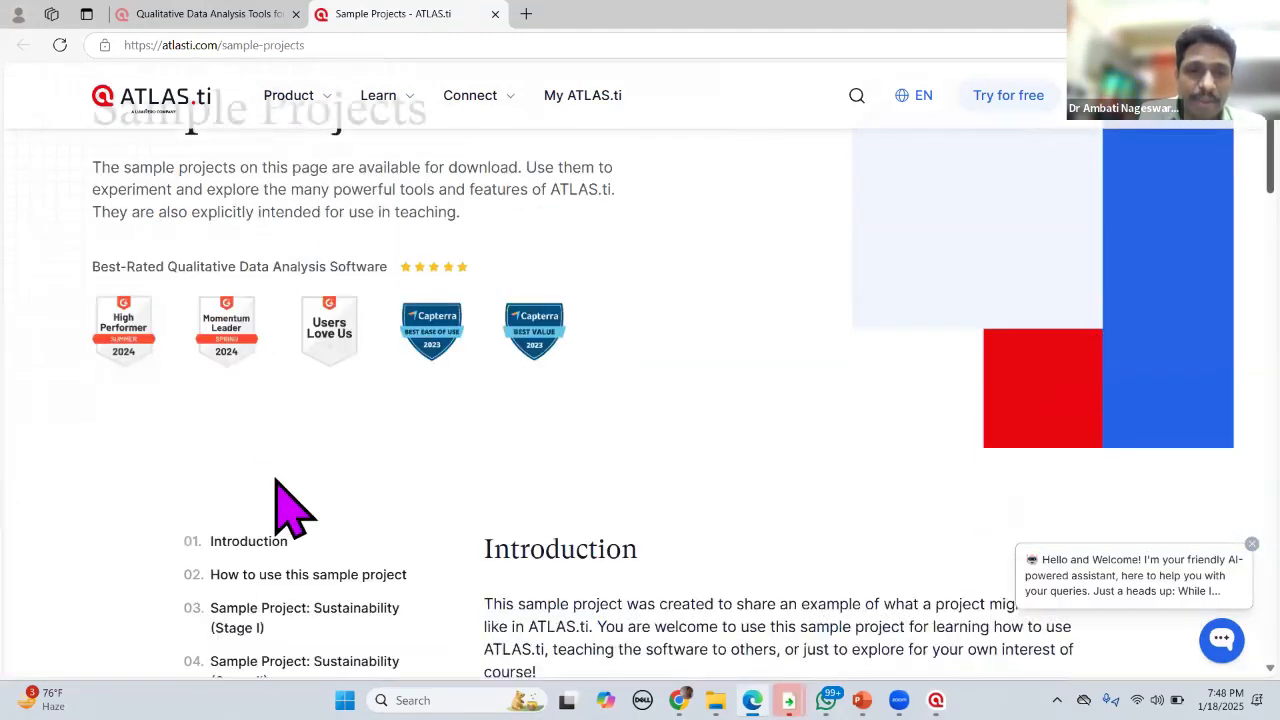
scroll(275, 393, "down", 3)
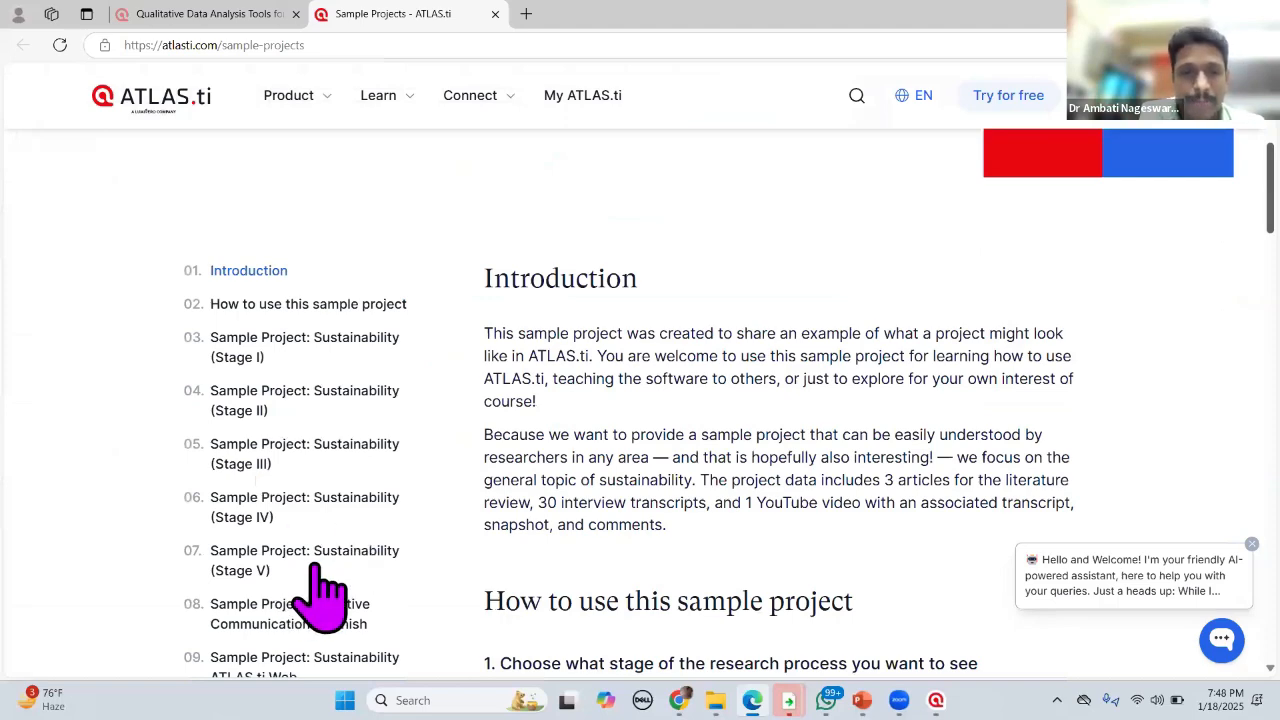
scroll(320, 590, "down", 3)
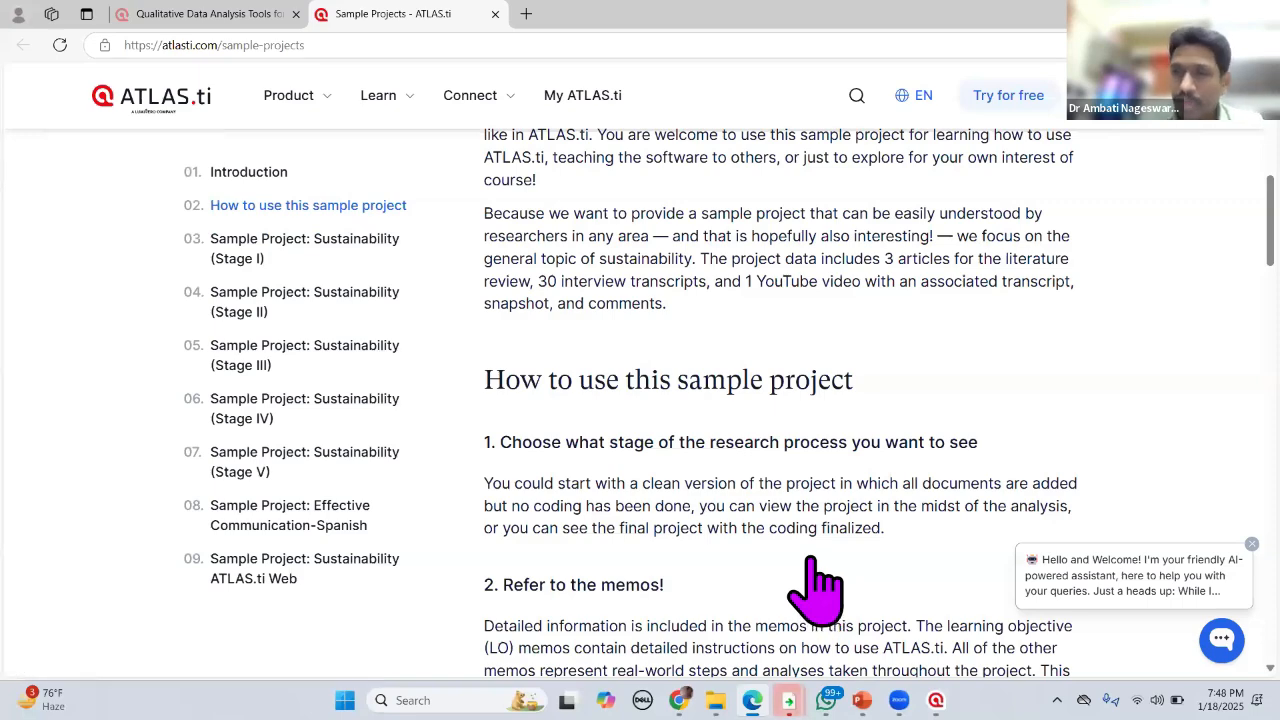
scroll(668, 561, "down", 5)
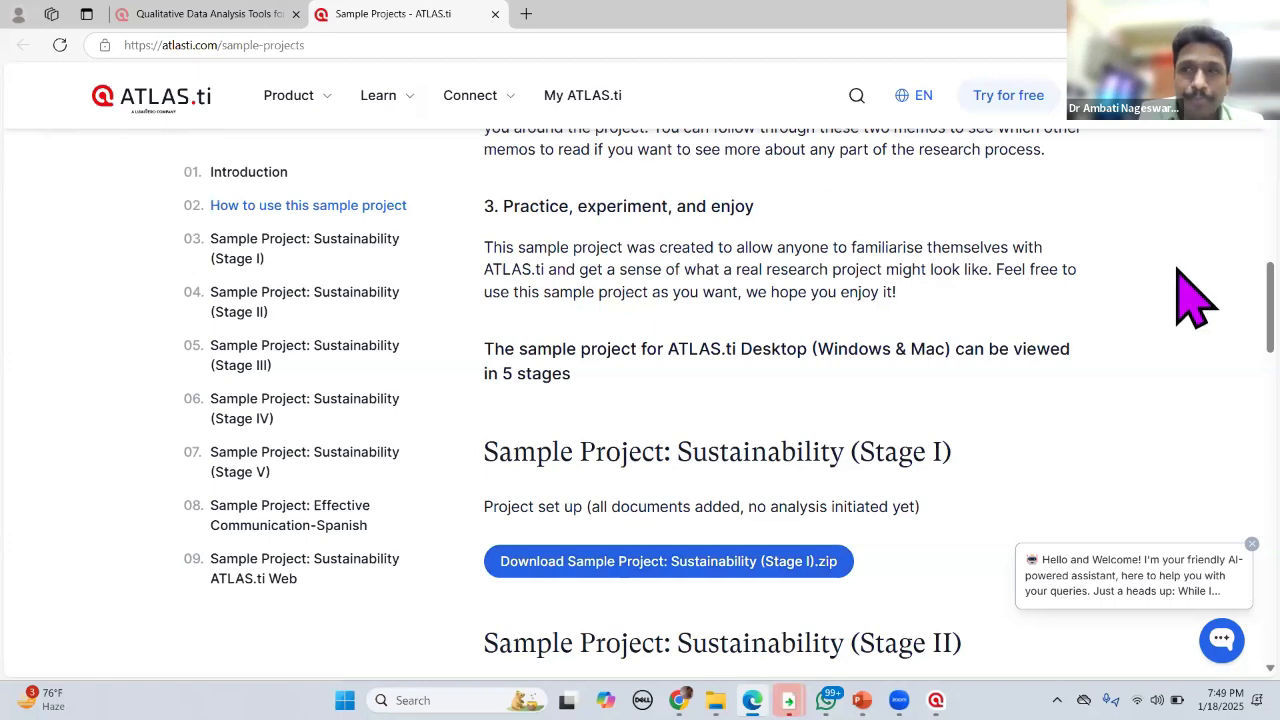
Step: Switch back to ATLAS.ti and create a new project named "SE Case studies 2" with an empty comment
key("alt+Tab")
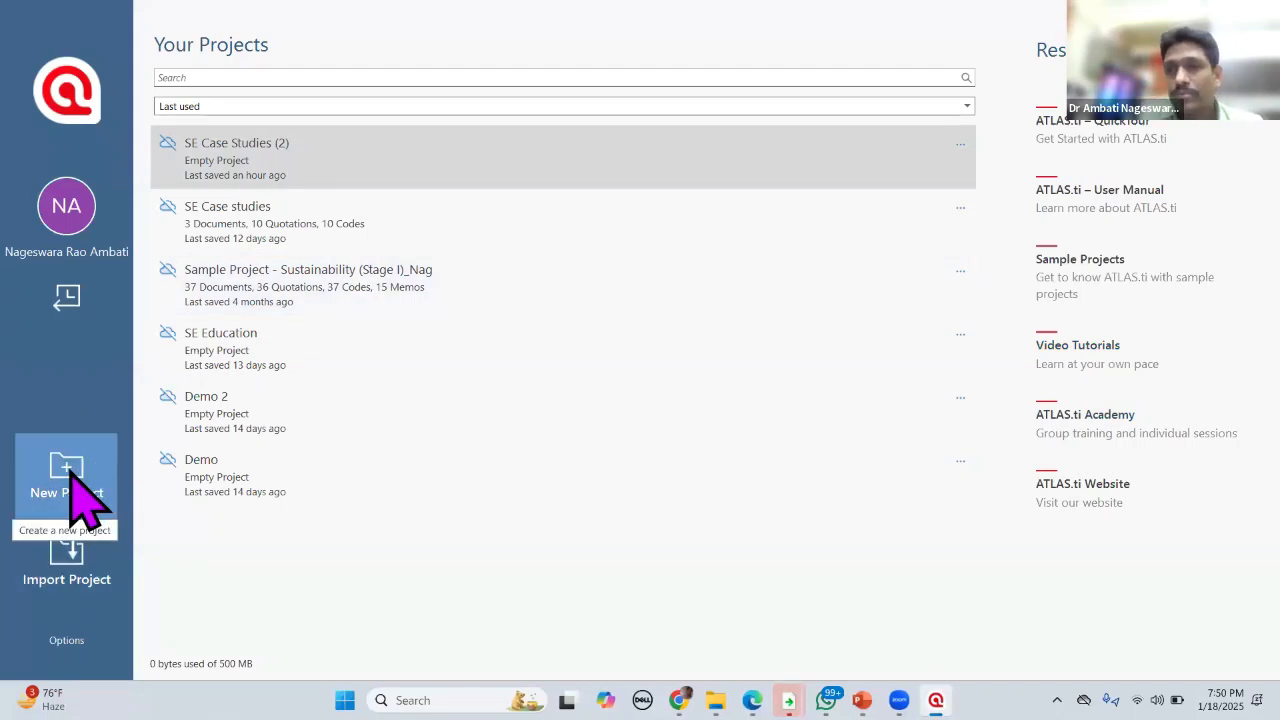
mouse_move(443, 270)
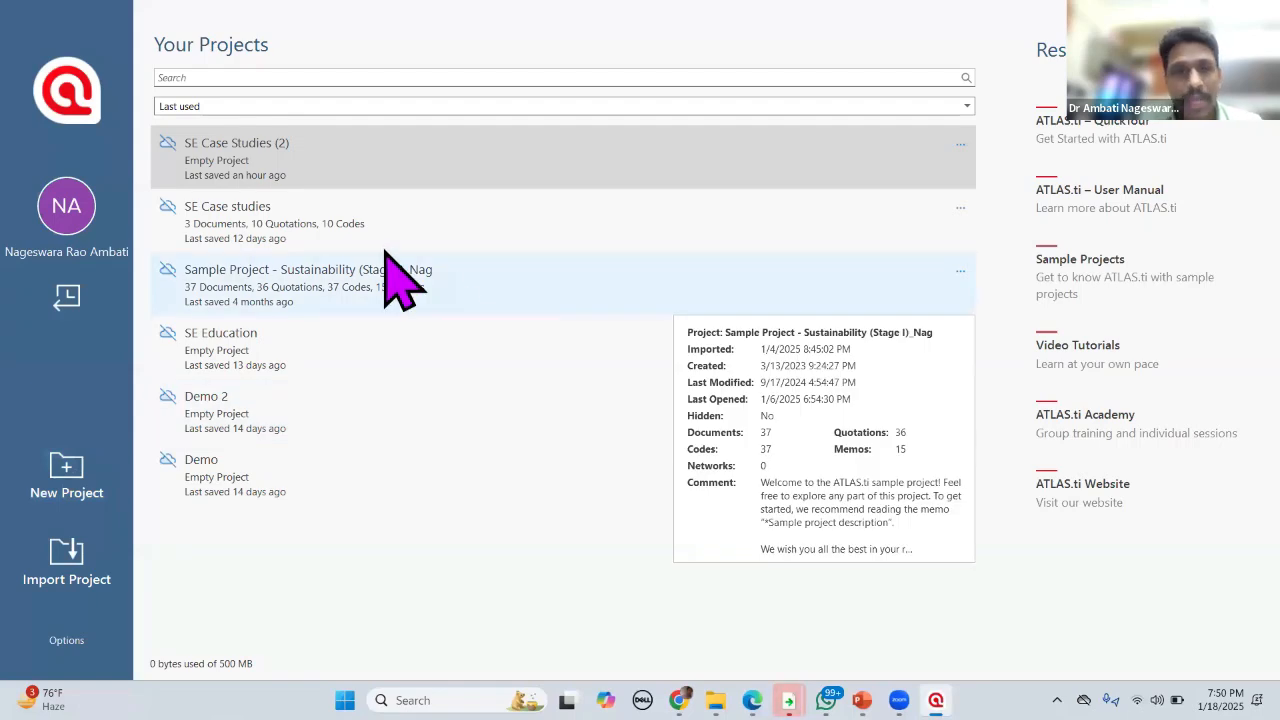
mouse_move(153, 481)
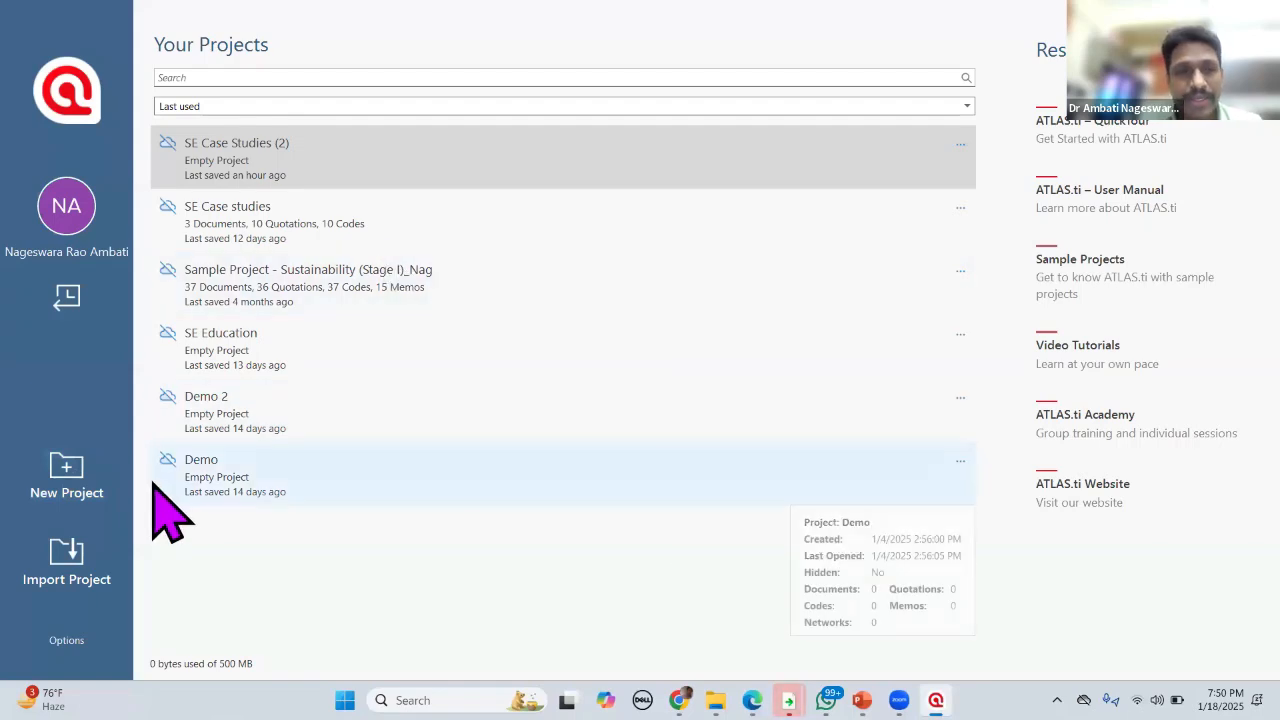
left_click(58, 476)
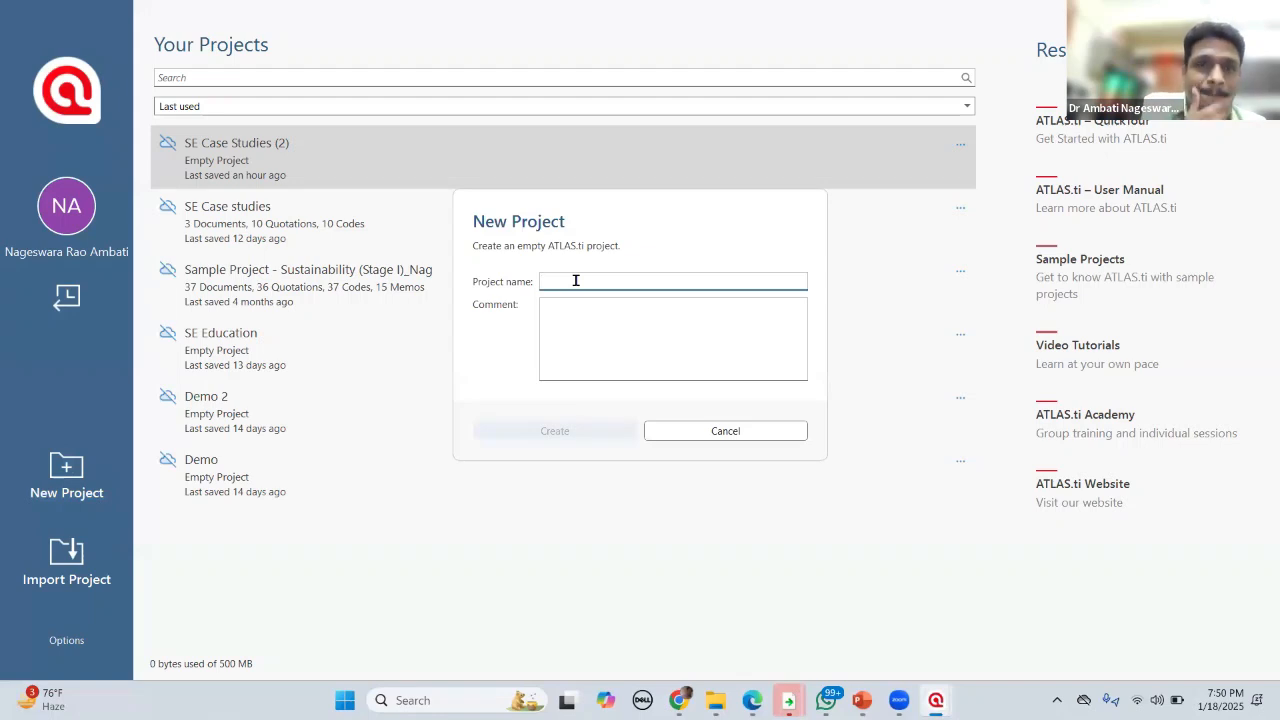
type("SE")
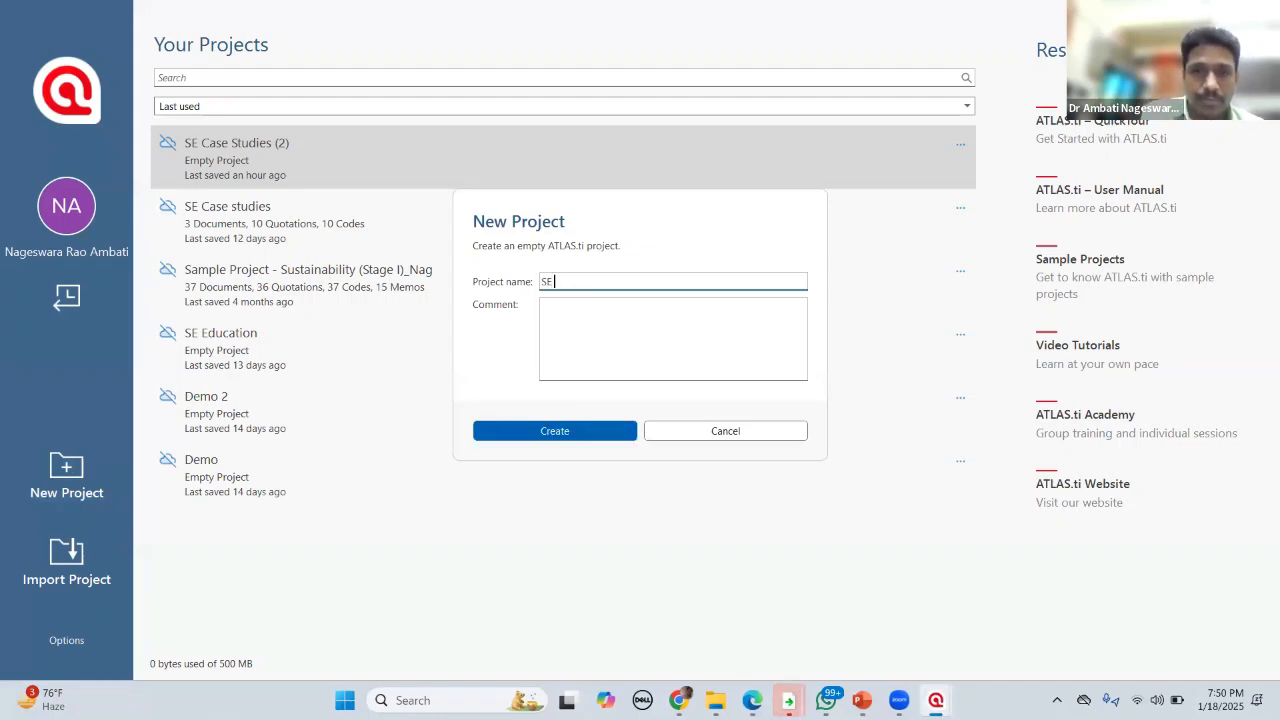
type(" Case st")
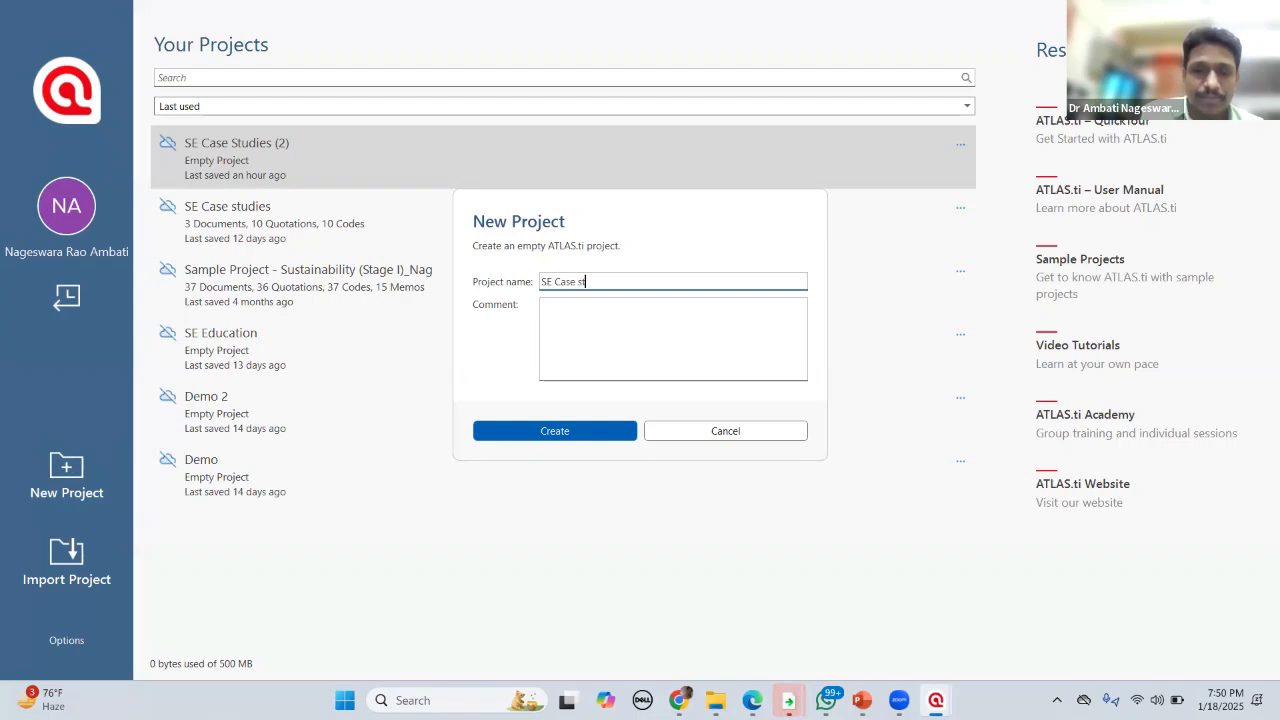
type("ud")
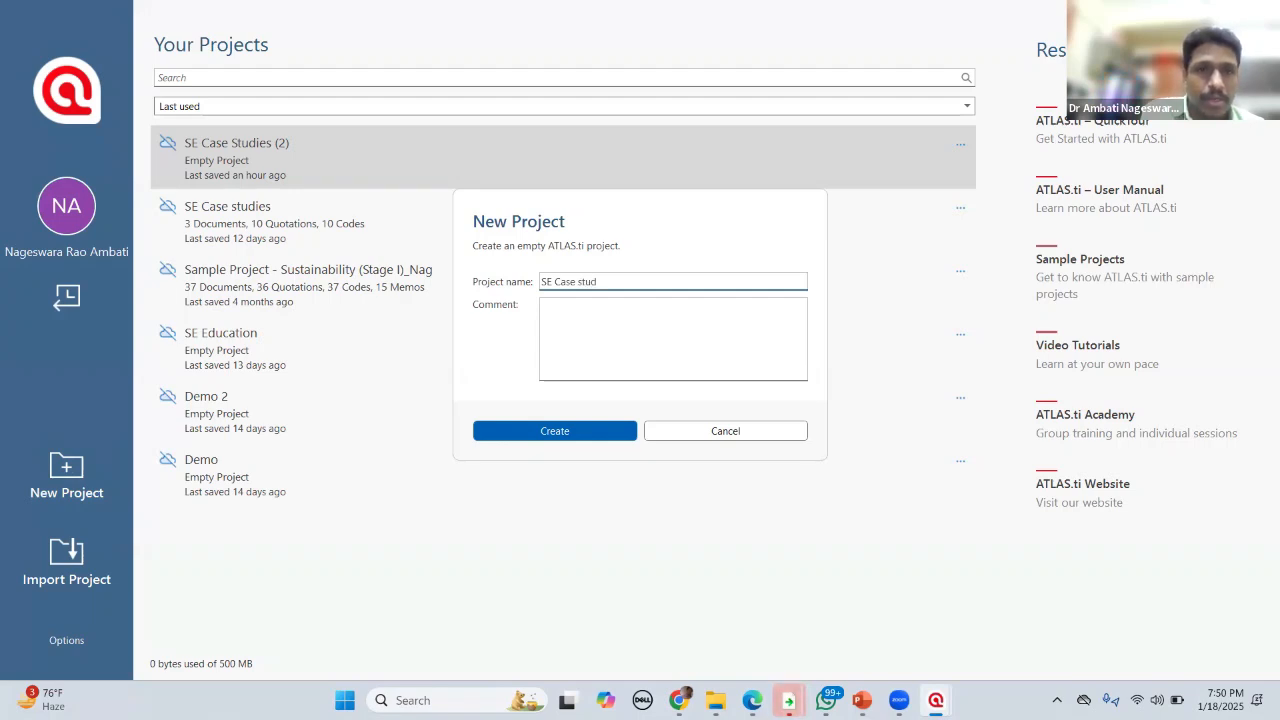
type("ies ")
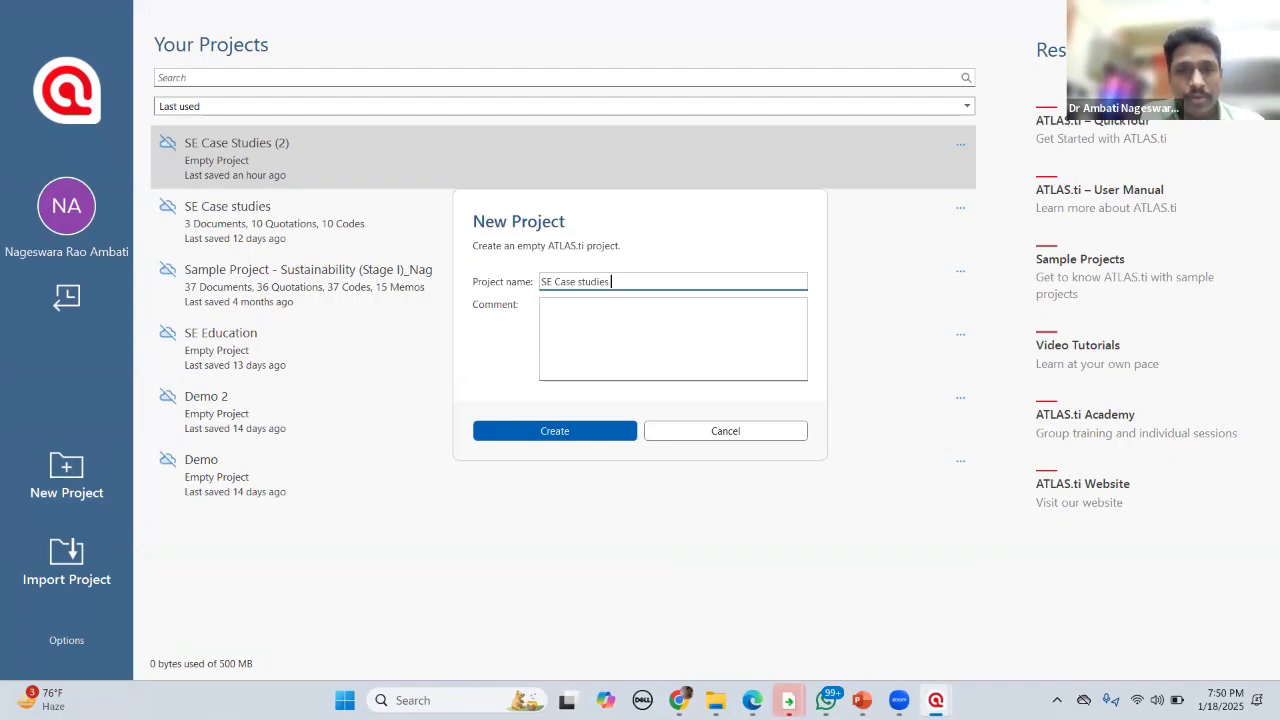
type("2")
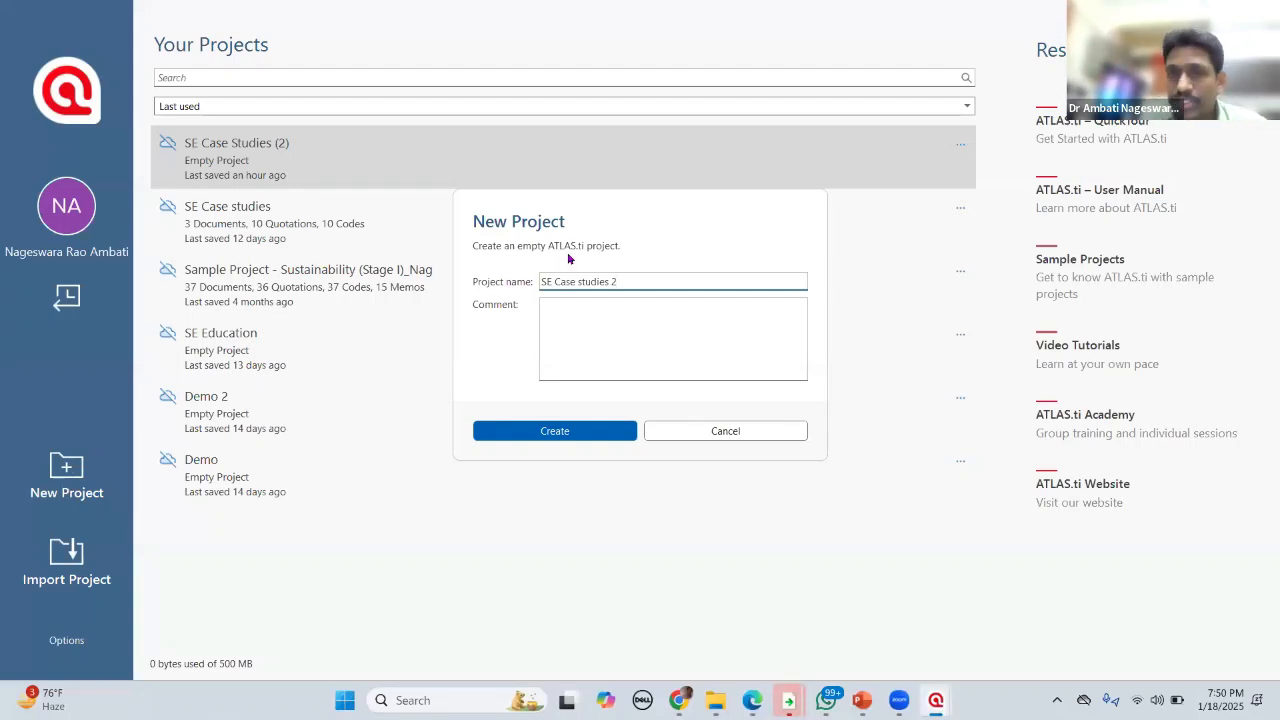
left_click(585, 324)
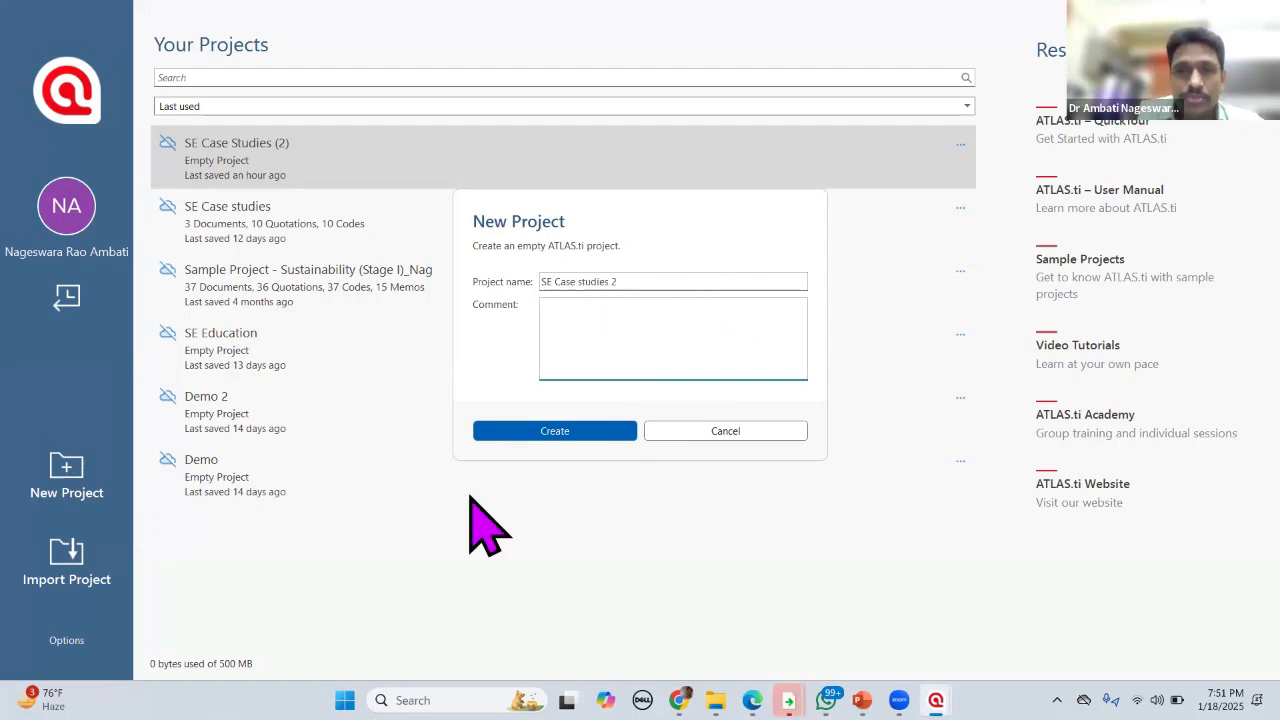
left_click(517, 440)
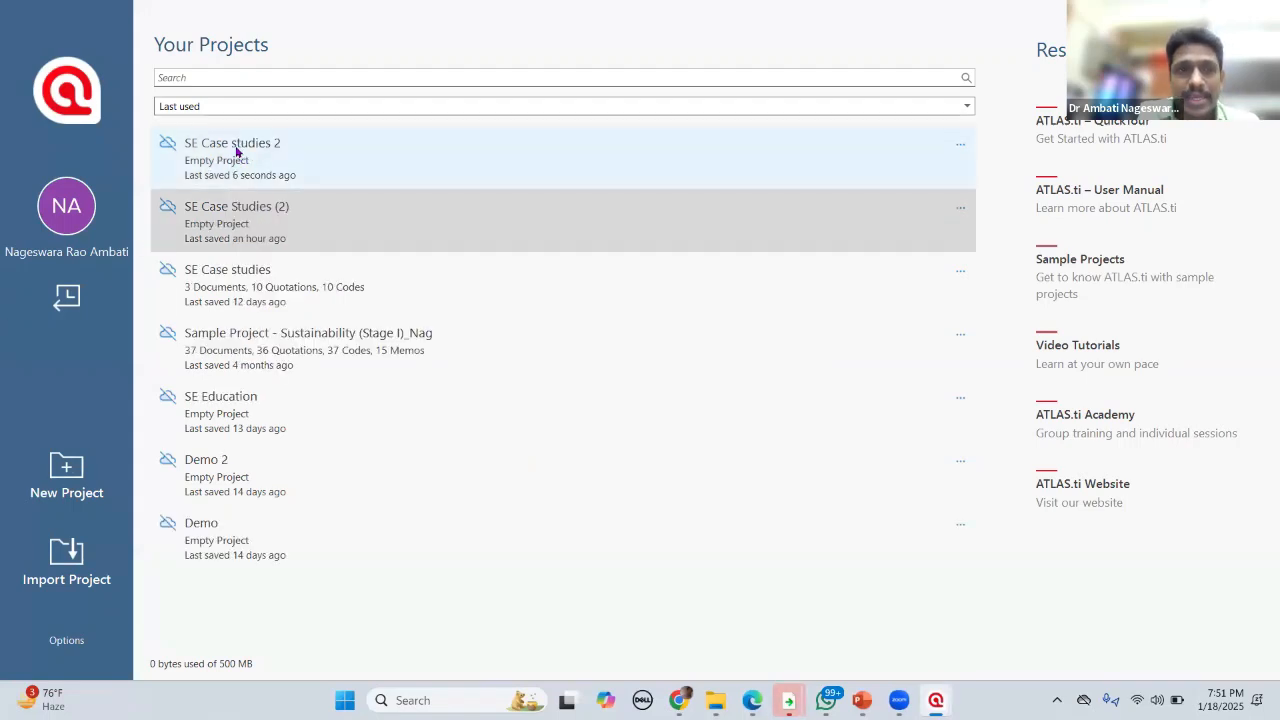
Step: Open the "SE Case studies 2" project and display its project information page
left_click(335, 144)
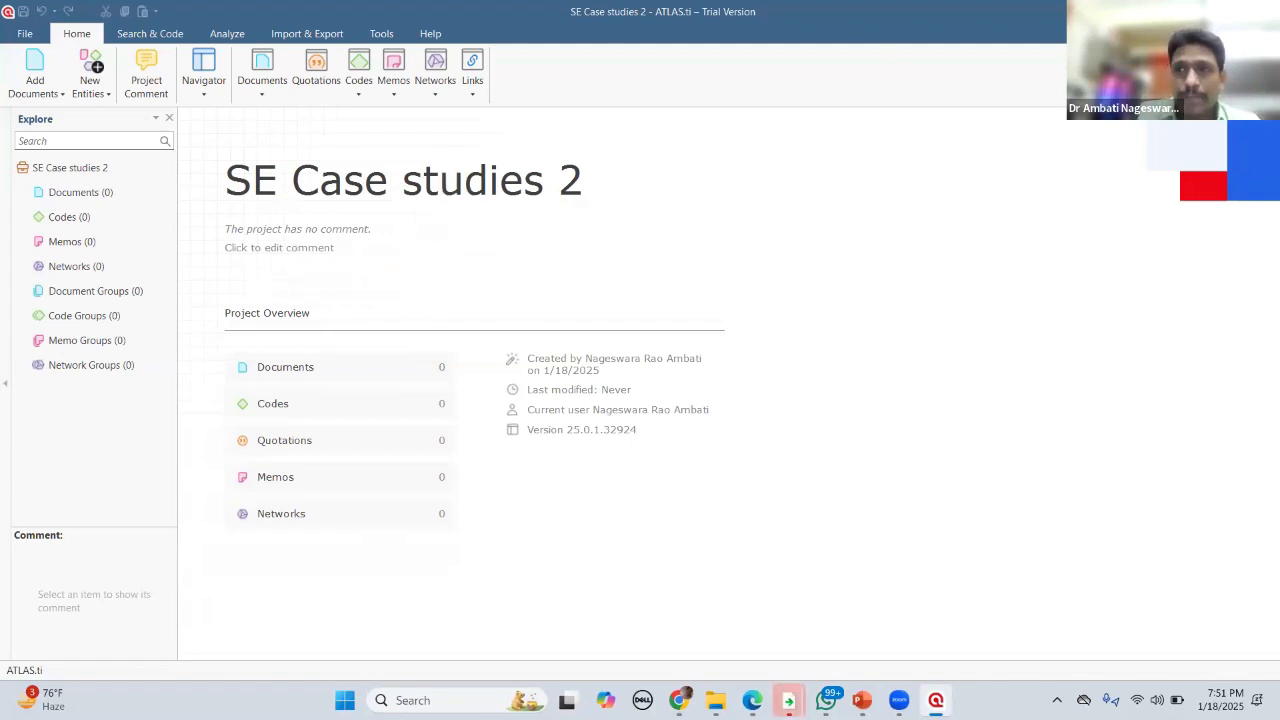
left_click(25, 34)
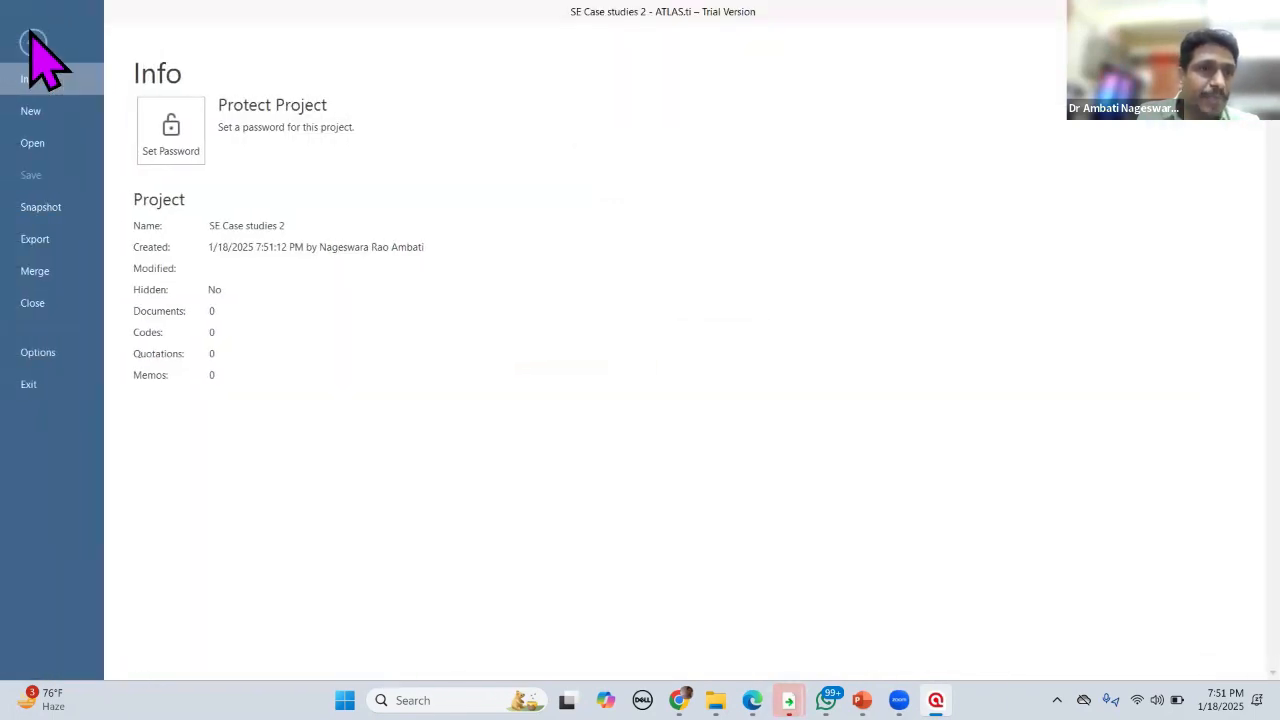
Step: Display the list of existing projects that can be opened and check its sorting choices and the "SE Case studies 2" entry
left_click(36, 145)
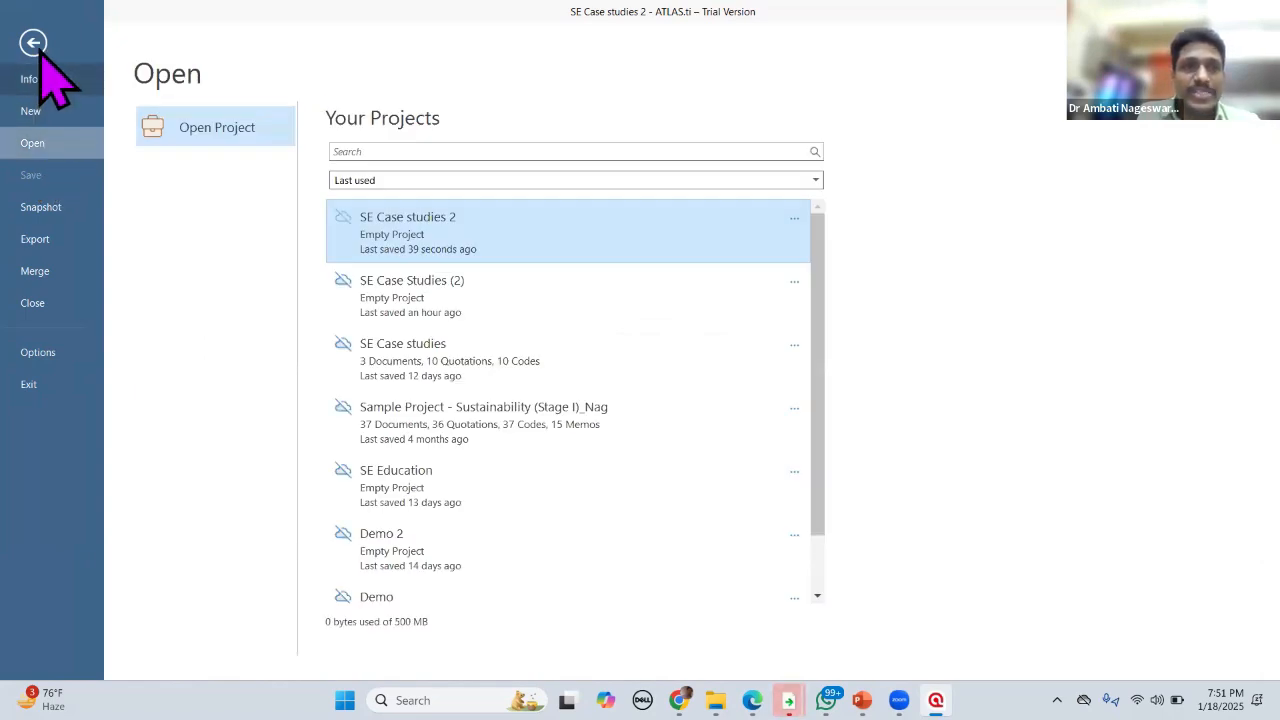
key("Escape")
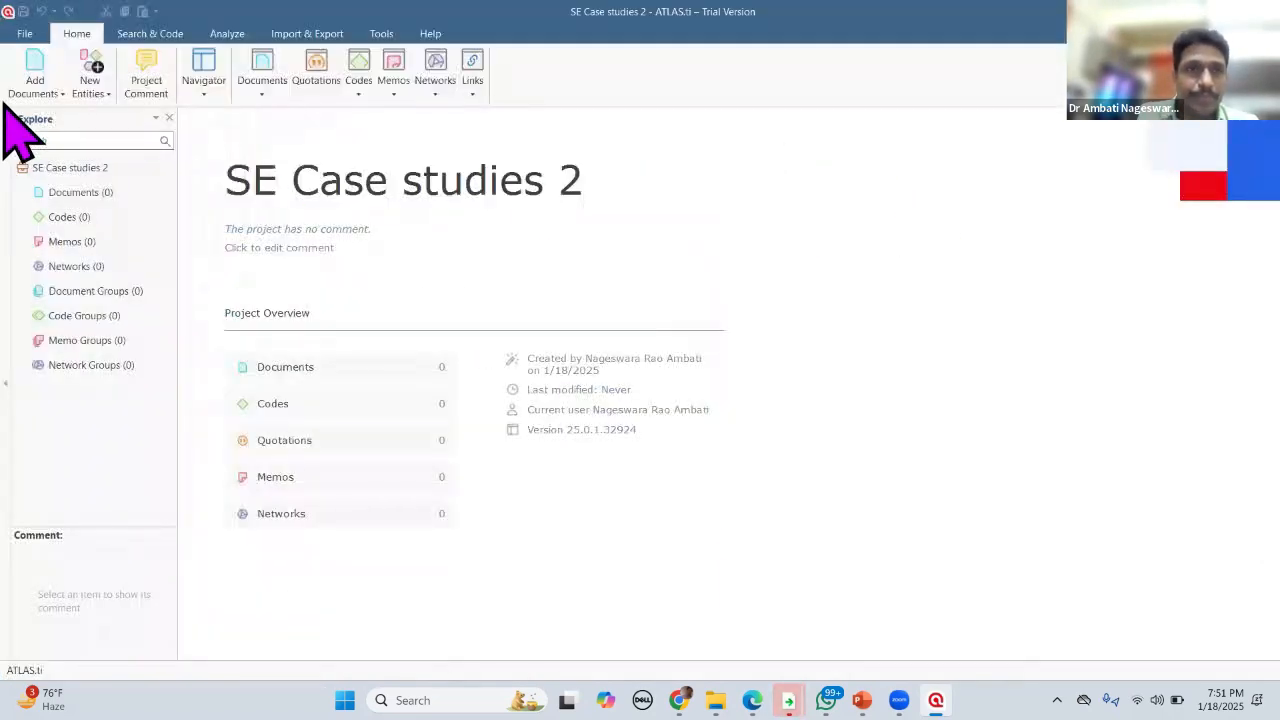
left_click(24, 34)
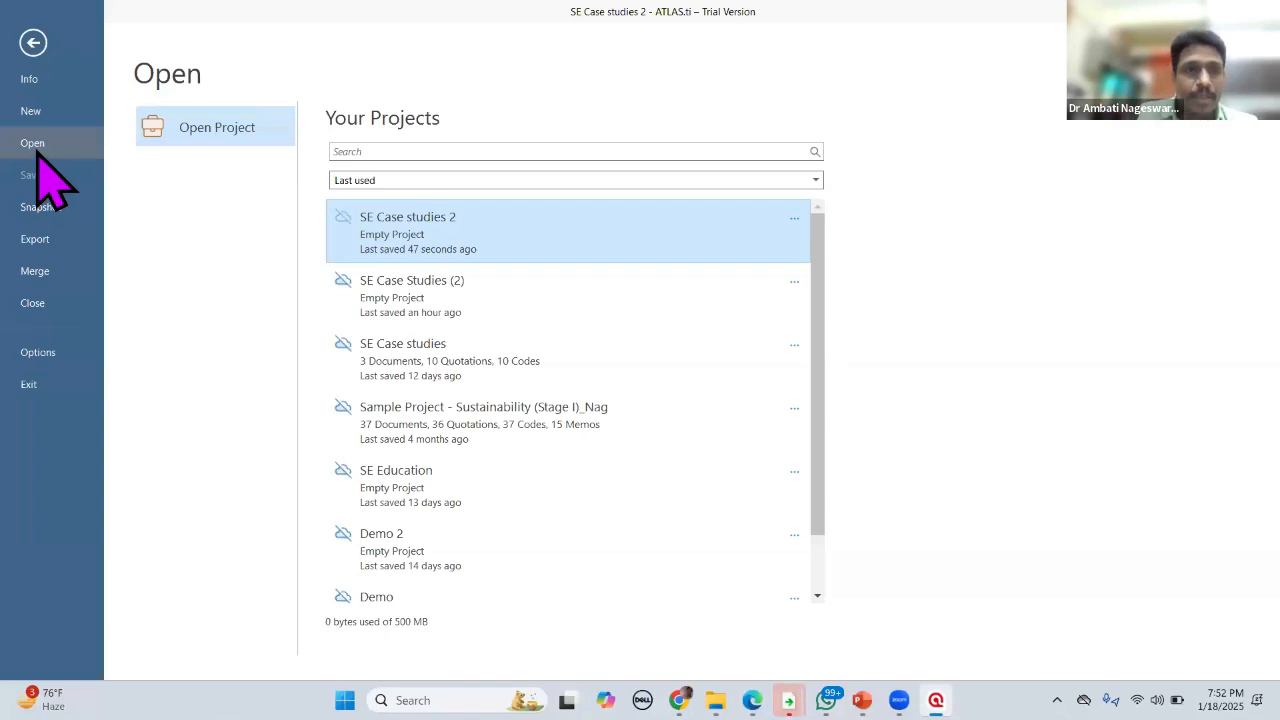
left_click(228, 127)
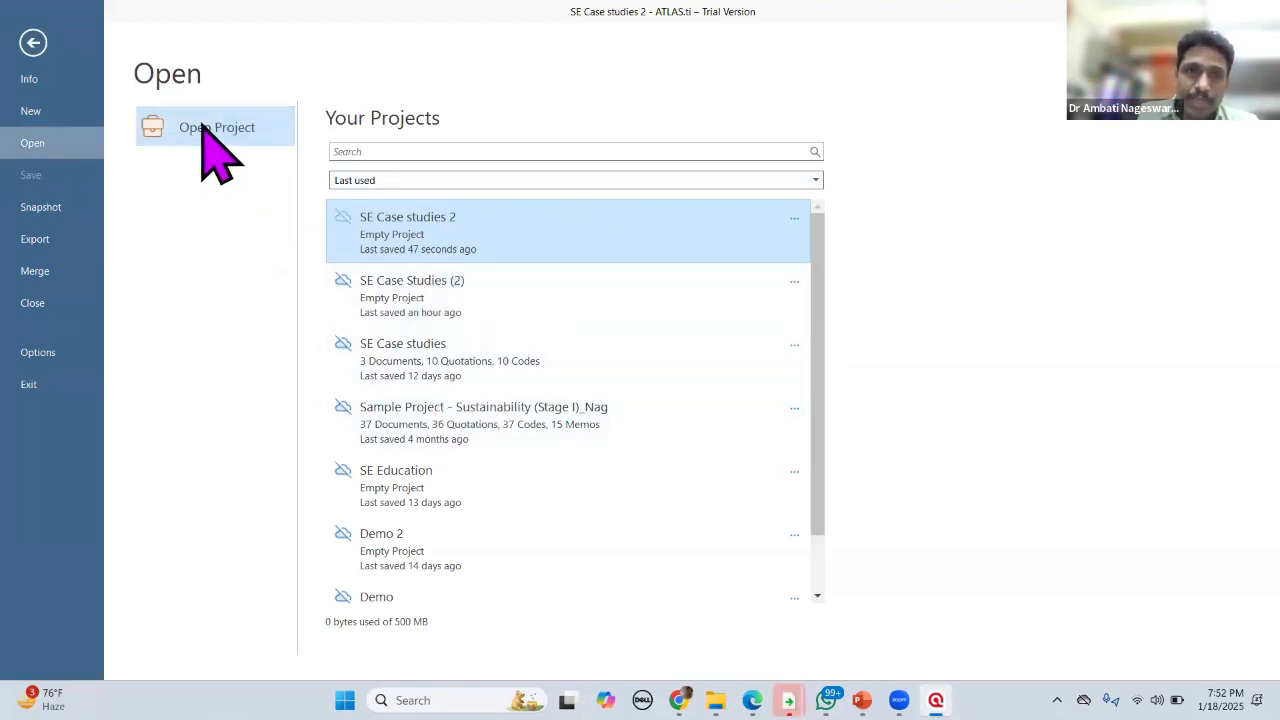
left_click(815, 179)
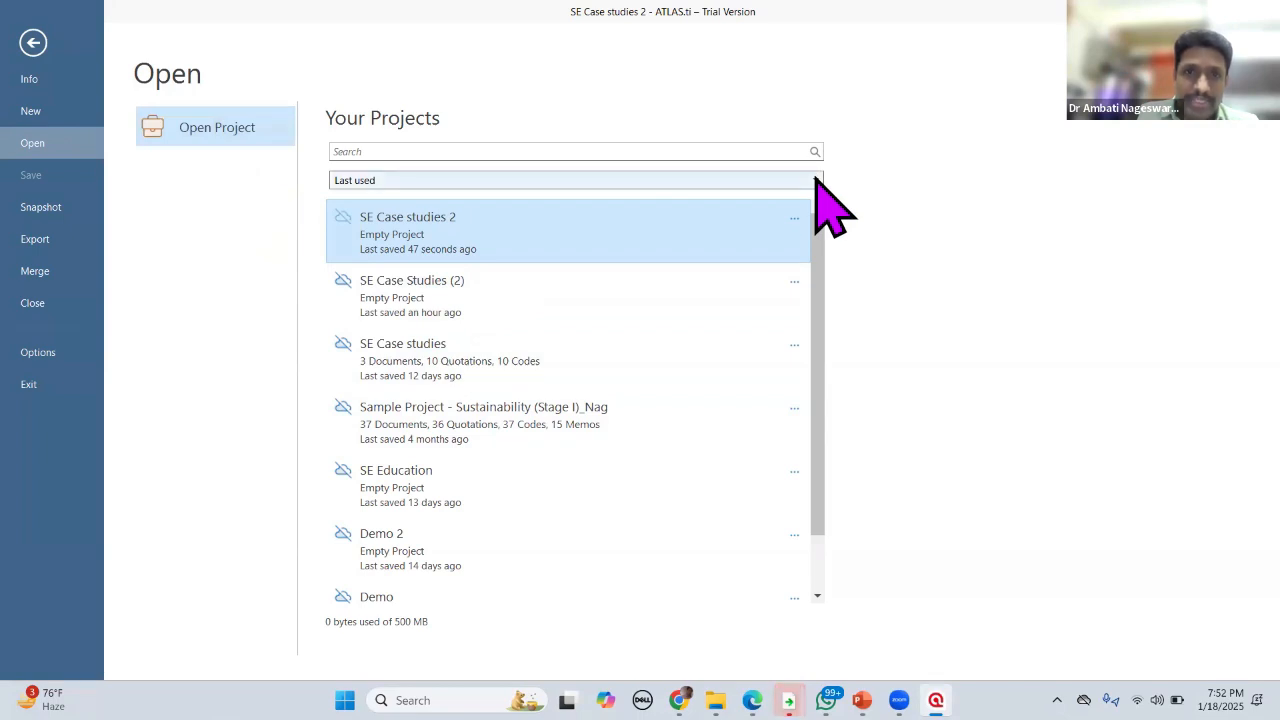
left_click(790, 246)
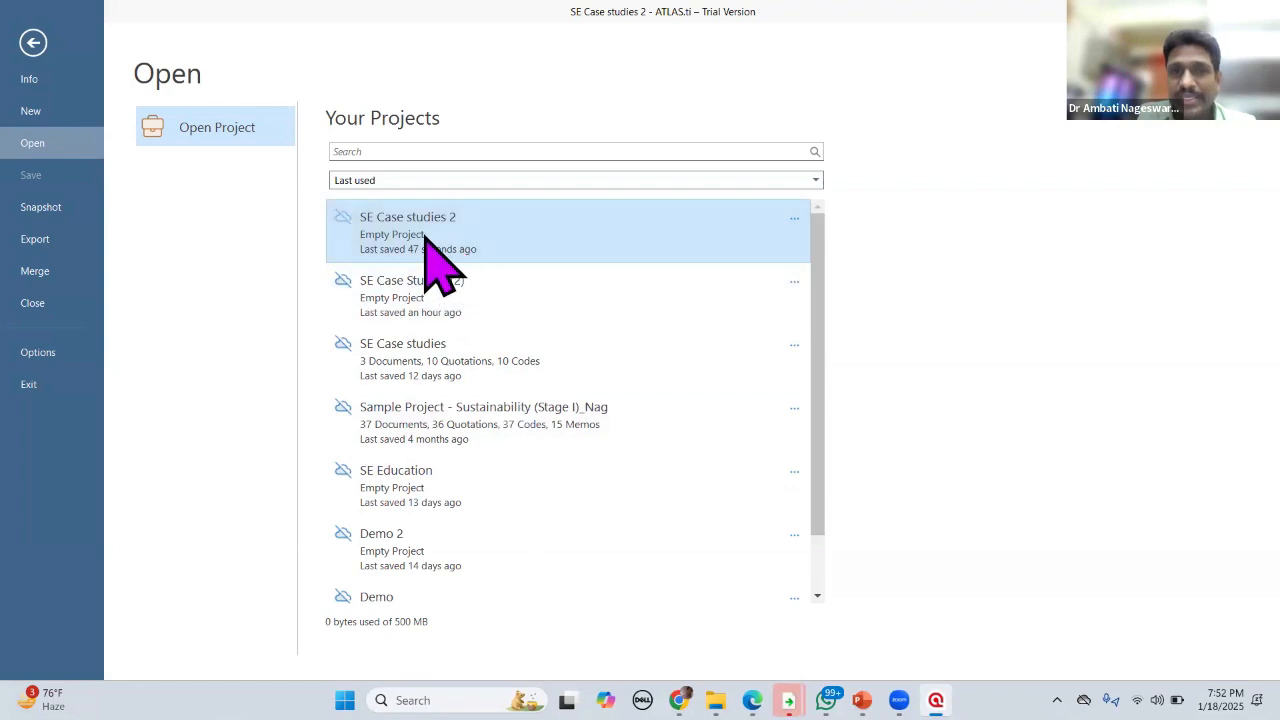
mouse_move(440, 265)
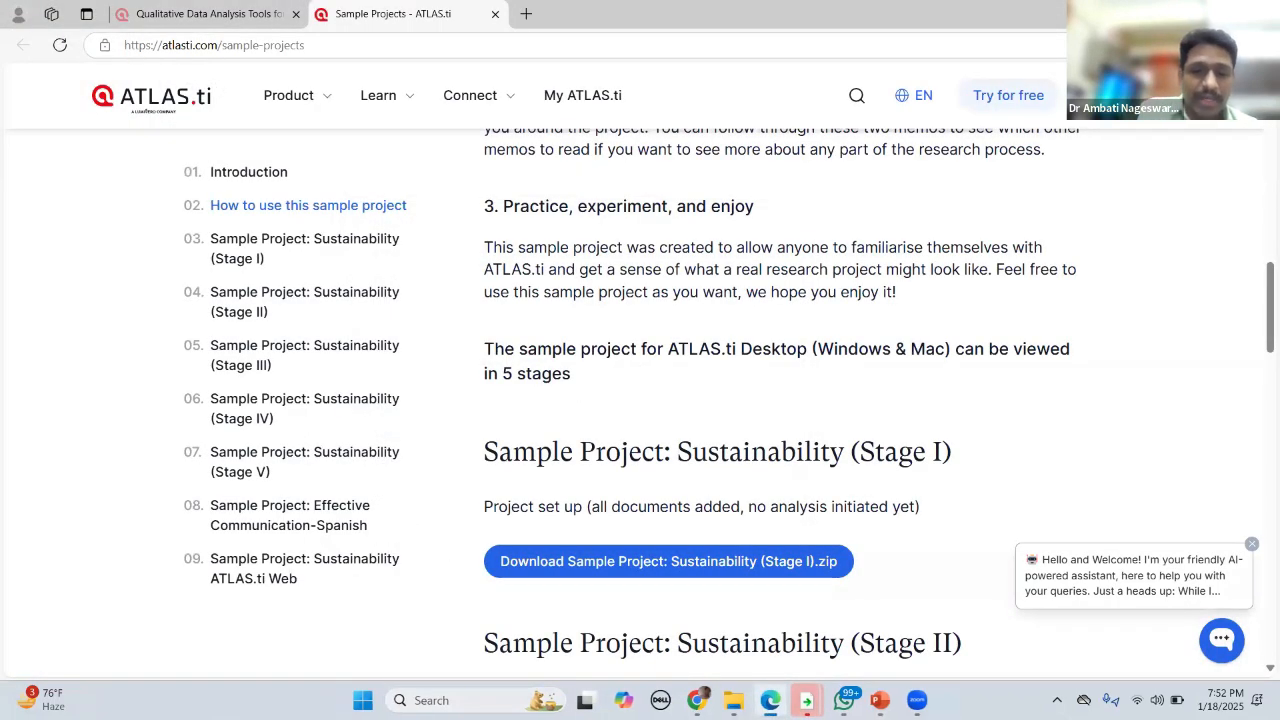
Step: Find ATLAS.ti 25 through a Windows search for "atlas", launch it and continue past the trial licence notice
key("super+s")
type("a")
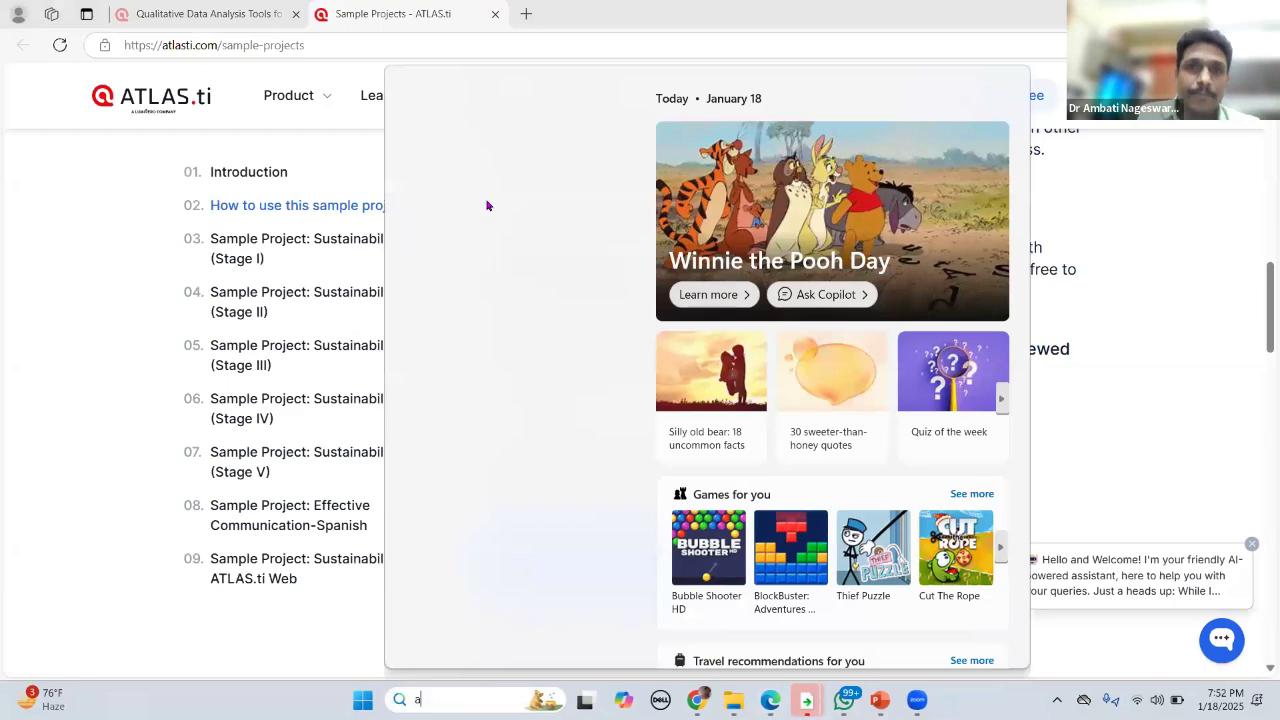
type("tlas")
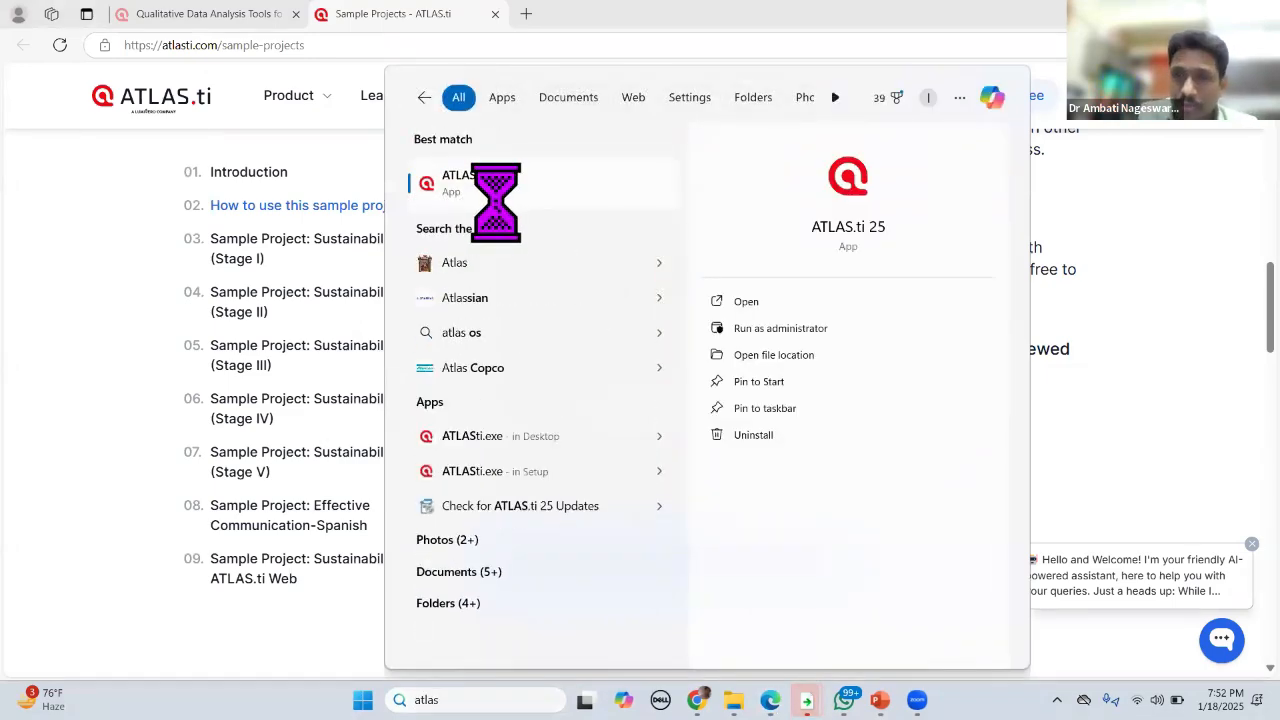
left_click(495, 200)
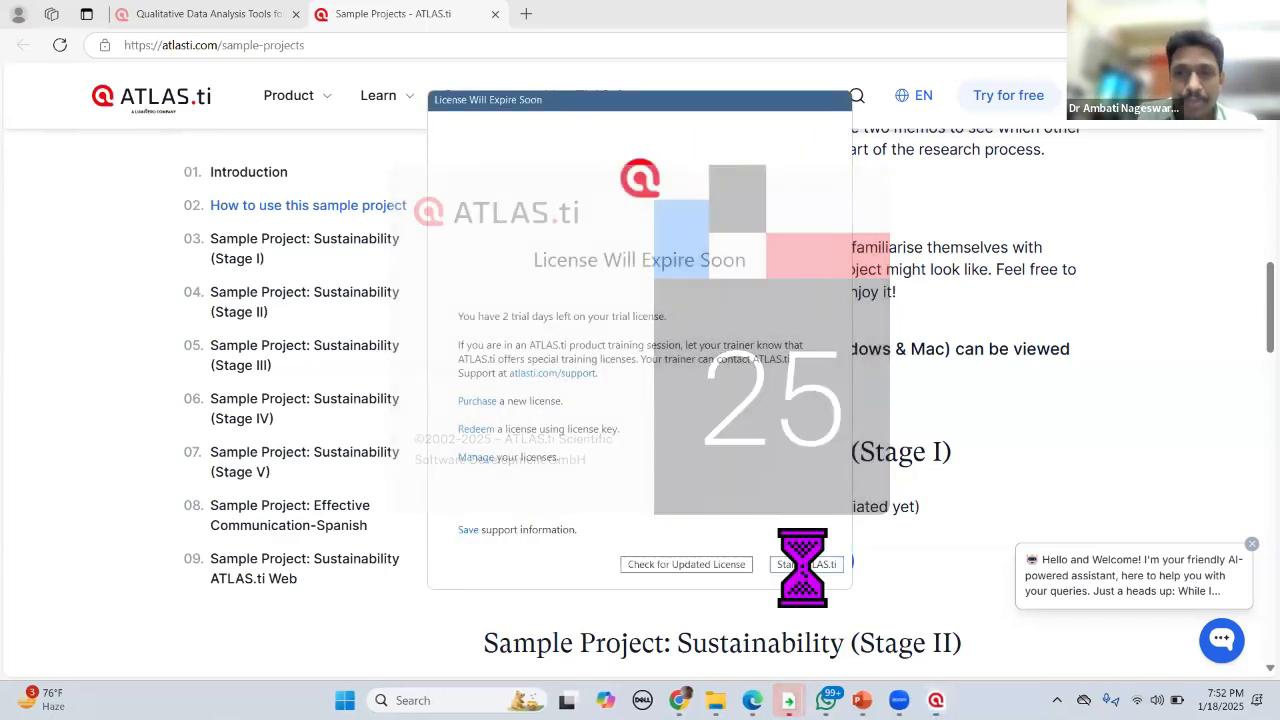
left_click(806, 565)
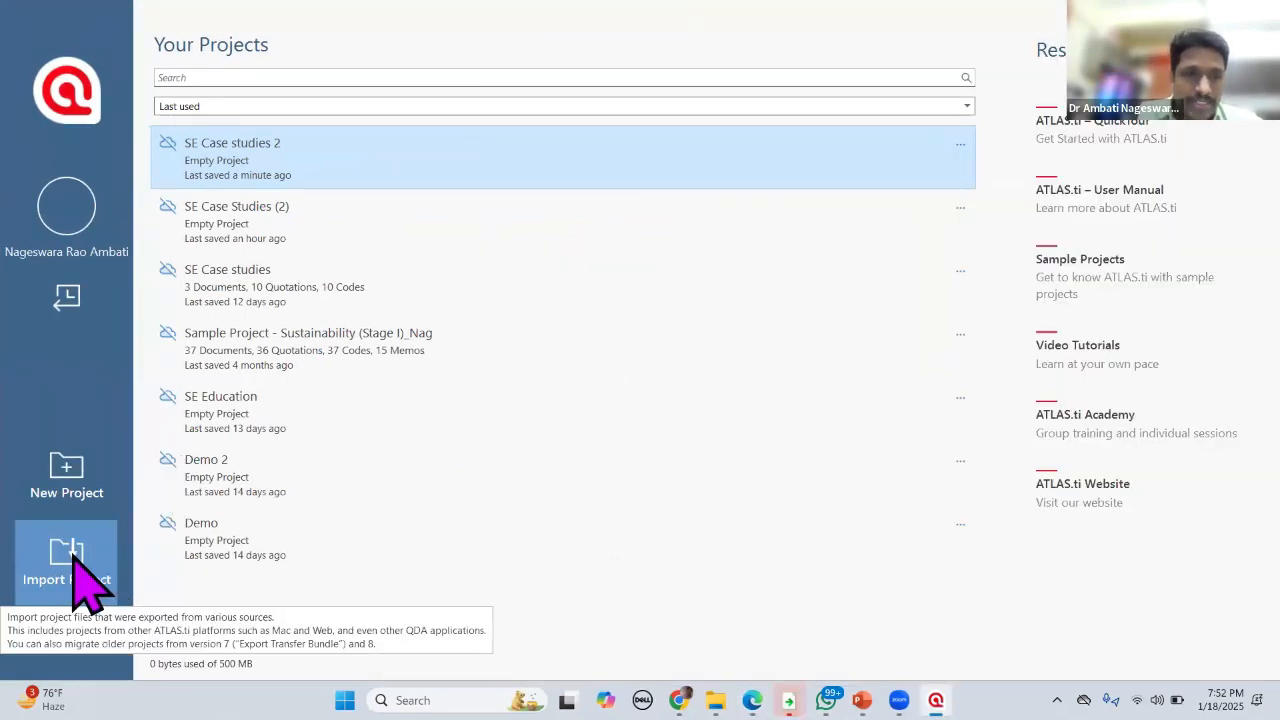
Step: Browse the folders for a project to import, select "Sample Project - Sustainability (Stage I).atlasti" in Downloads and dismiss the import
left_click(72, 557)
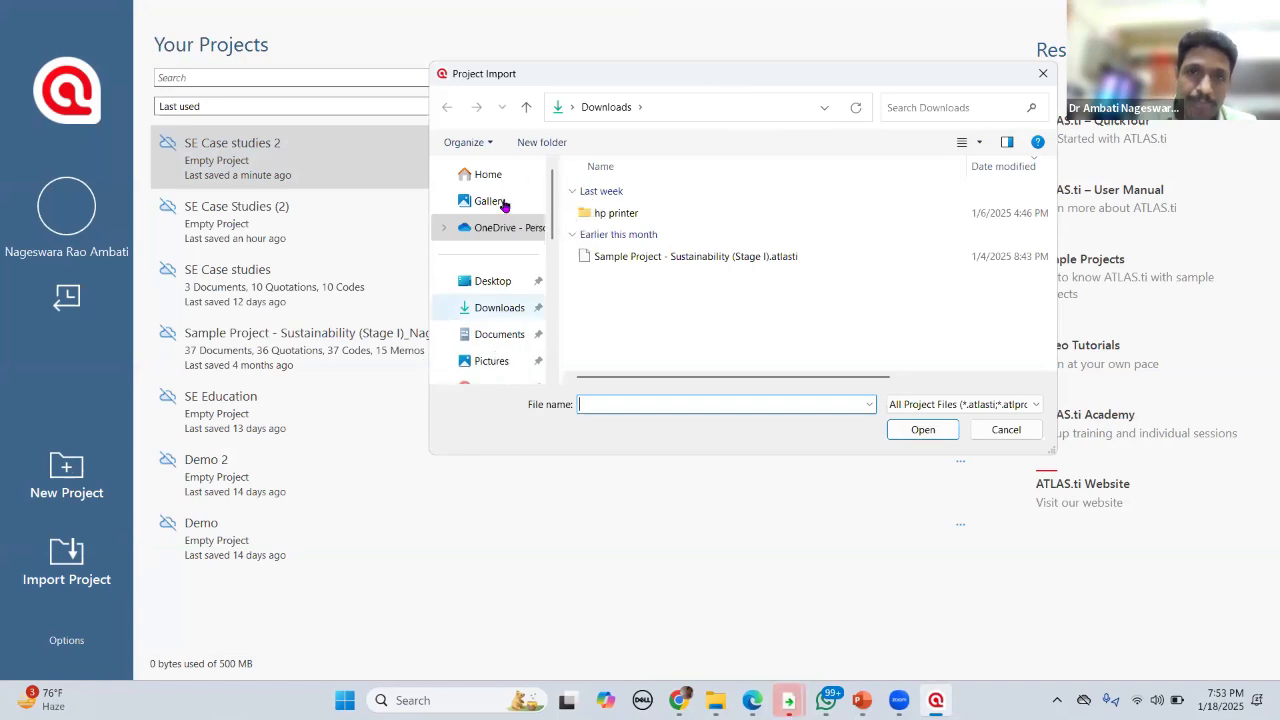
left_click(676, 288)
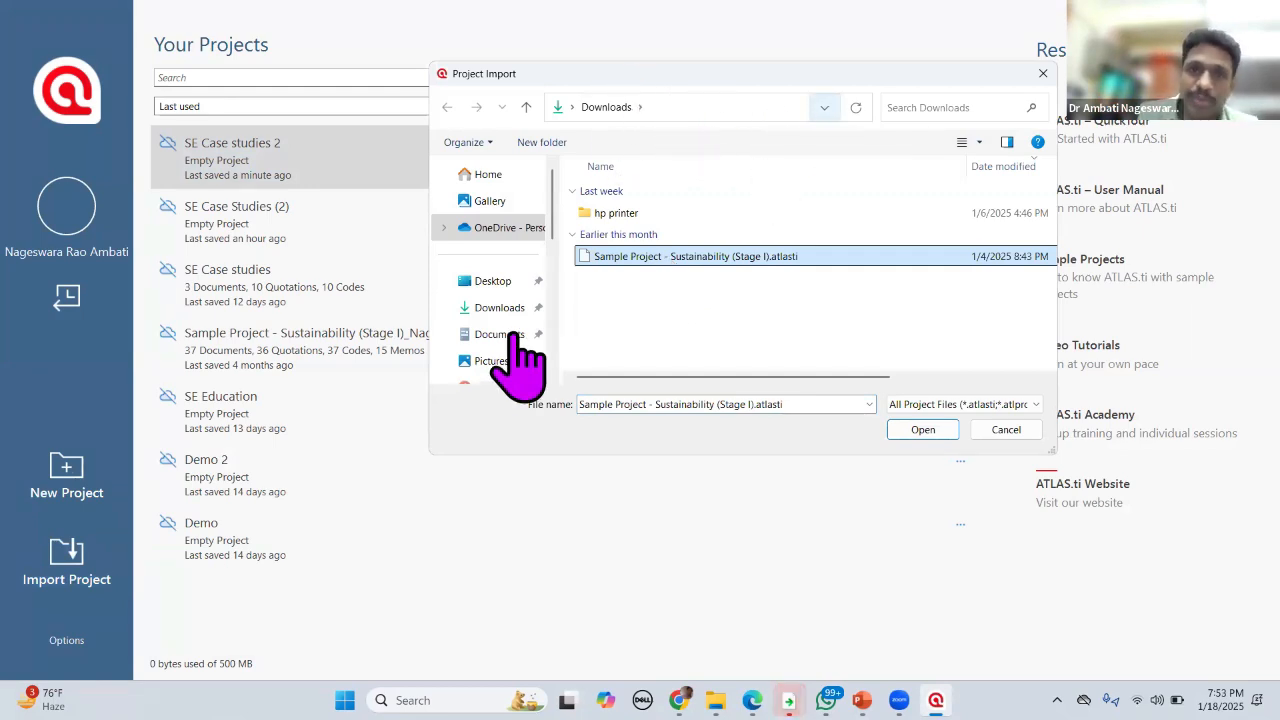
scroll(556, 207, "down", 4)
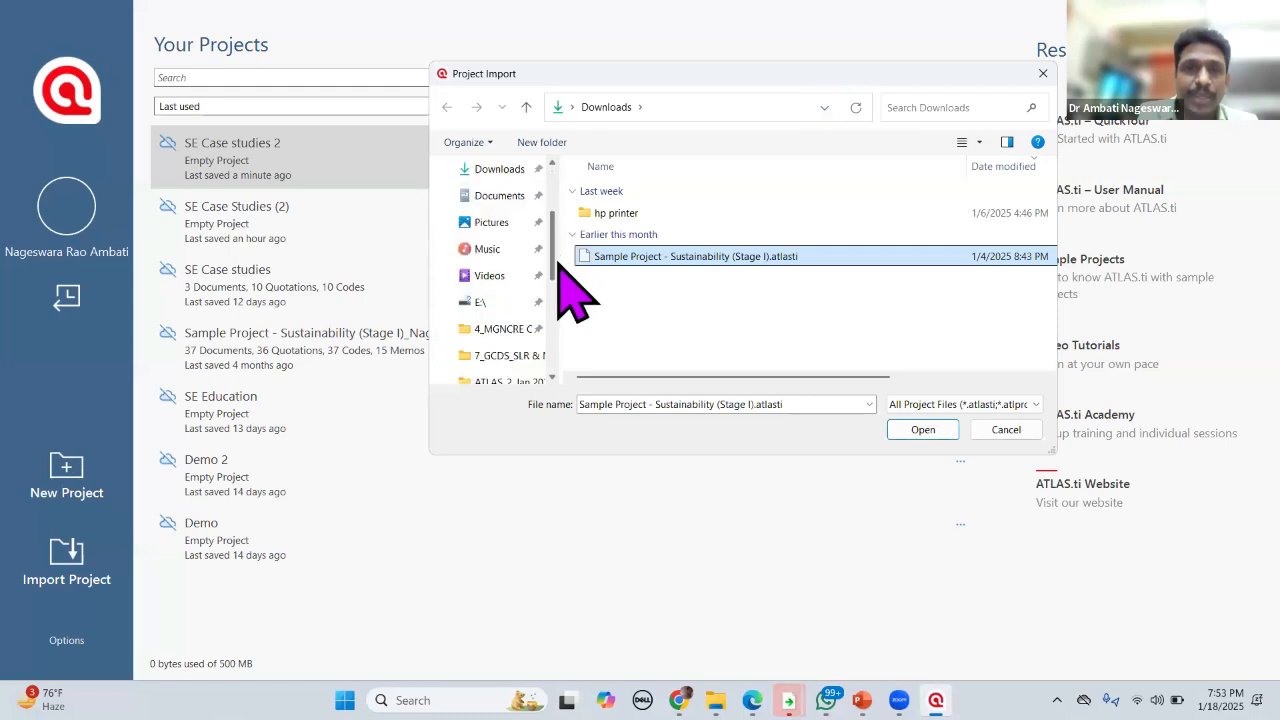
scroll(556, 210, "up", 4)
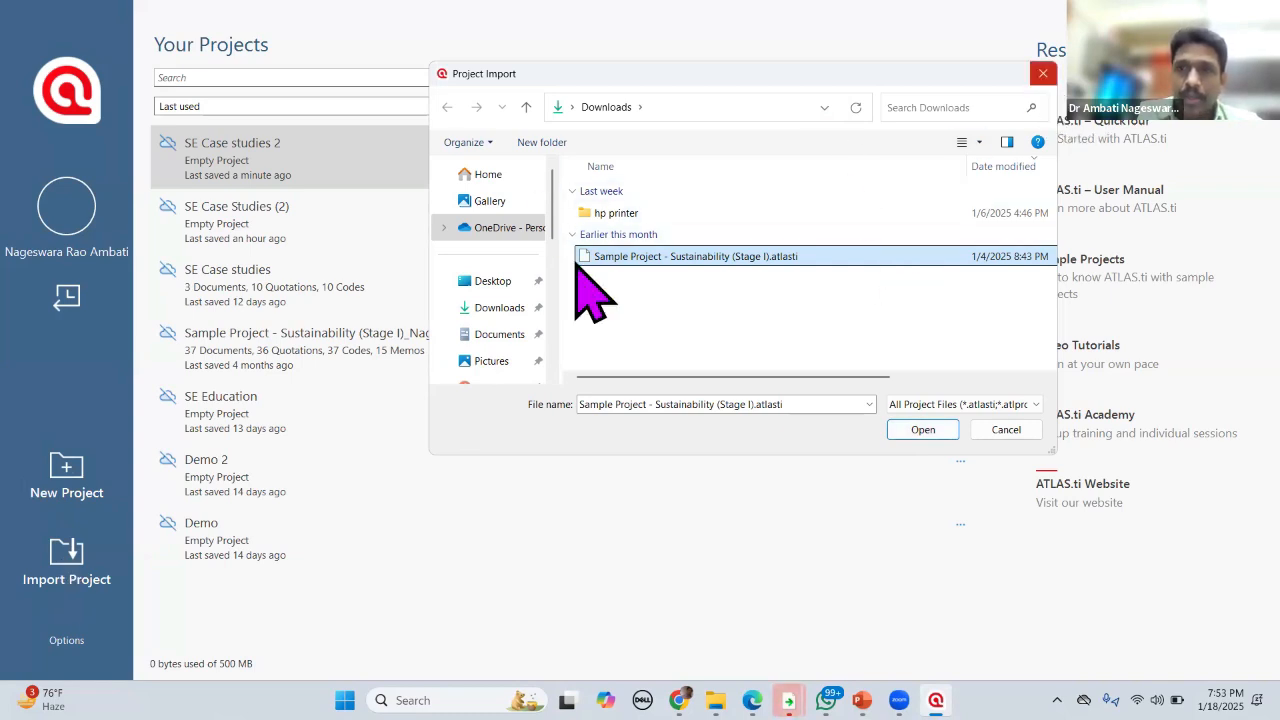
left_click(1043, 74)
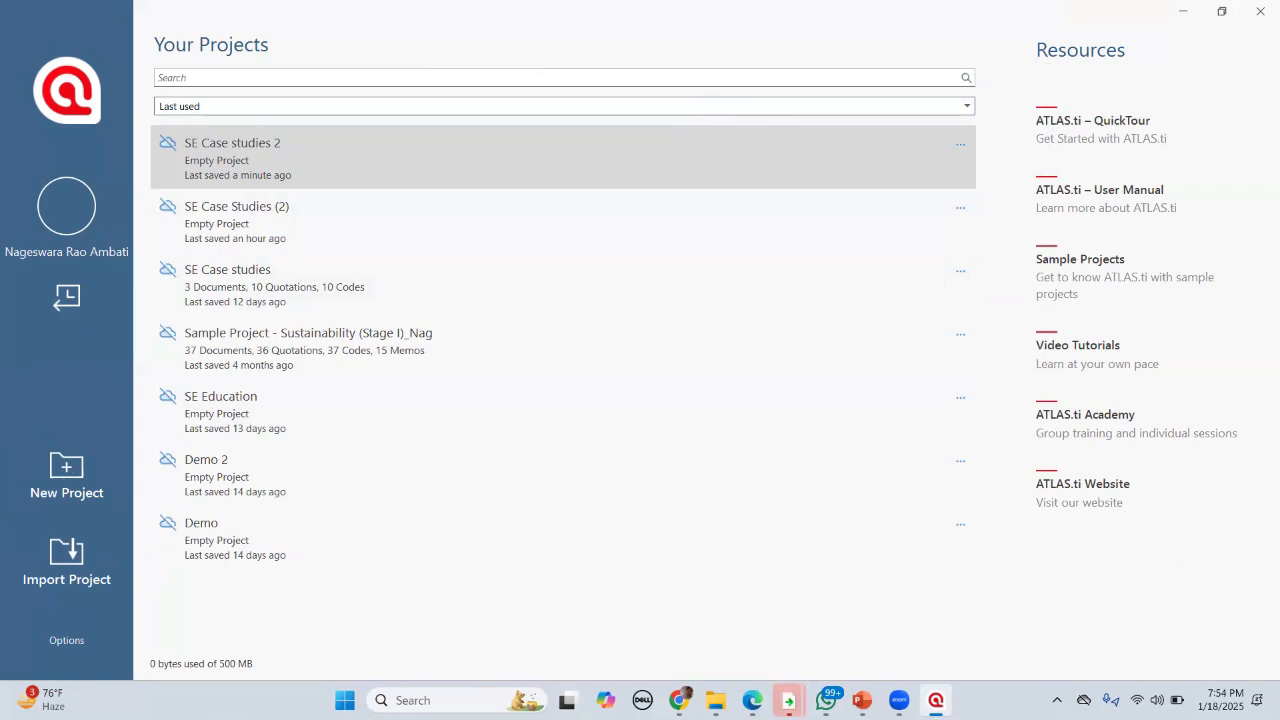
Step: Try to import "Sample Project - Sustainability (Stage I).atlasti" from the Downloads folder and cancel the import
left_click(64, 562)
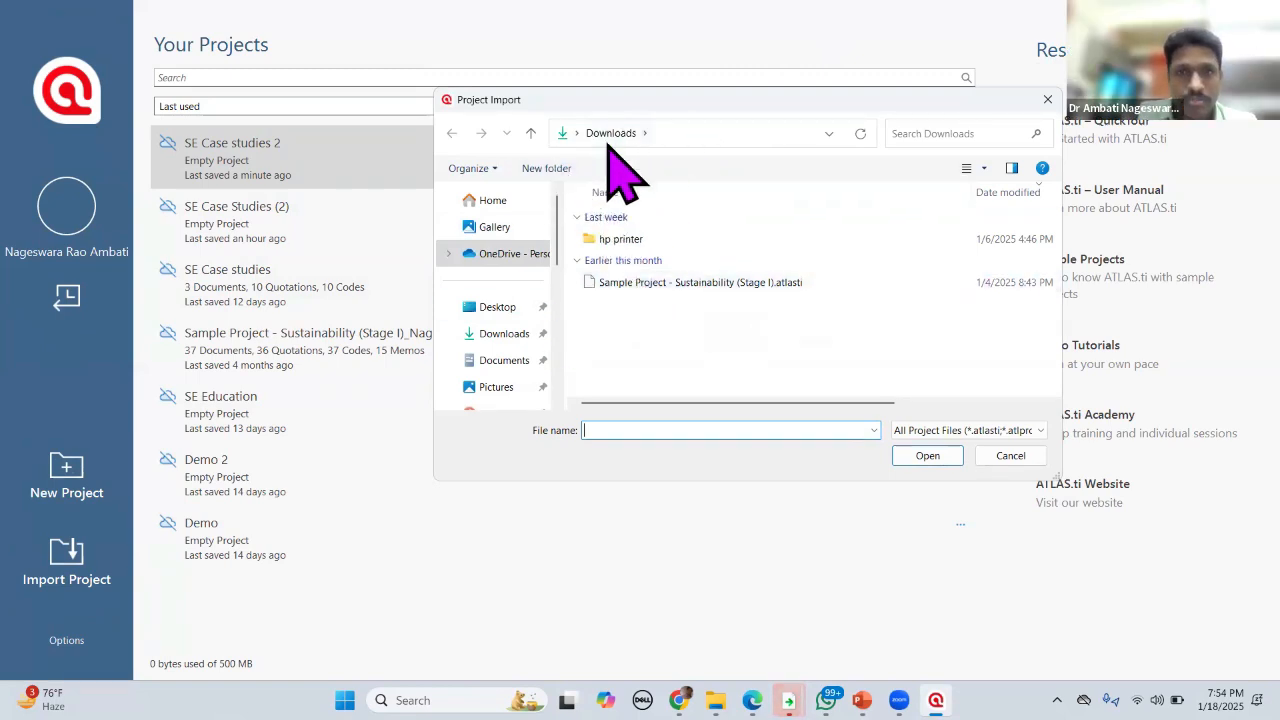
left_click(670, 284)
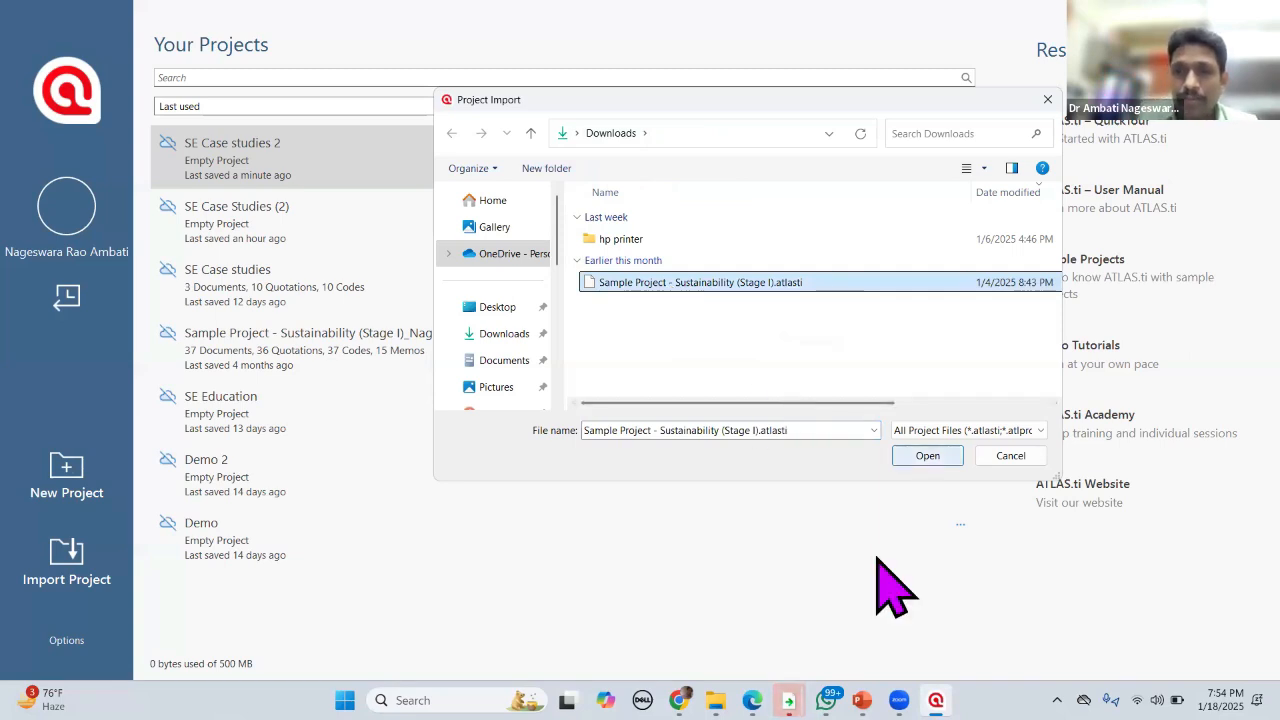
left_click(931, 460)
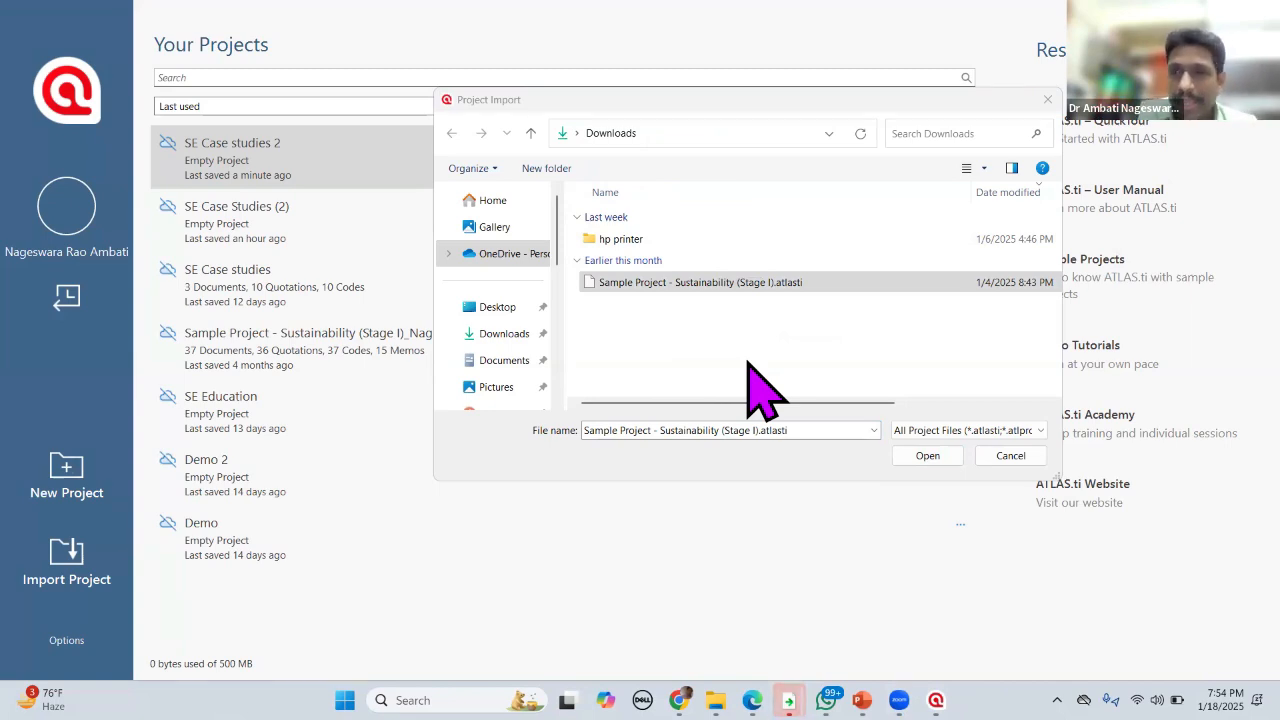
left_click(710, 282)
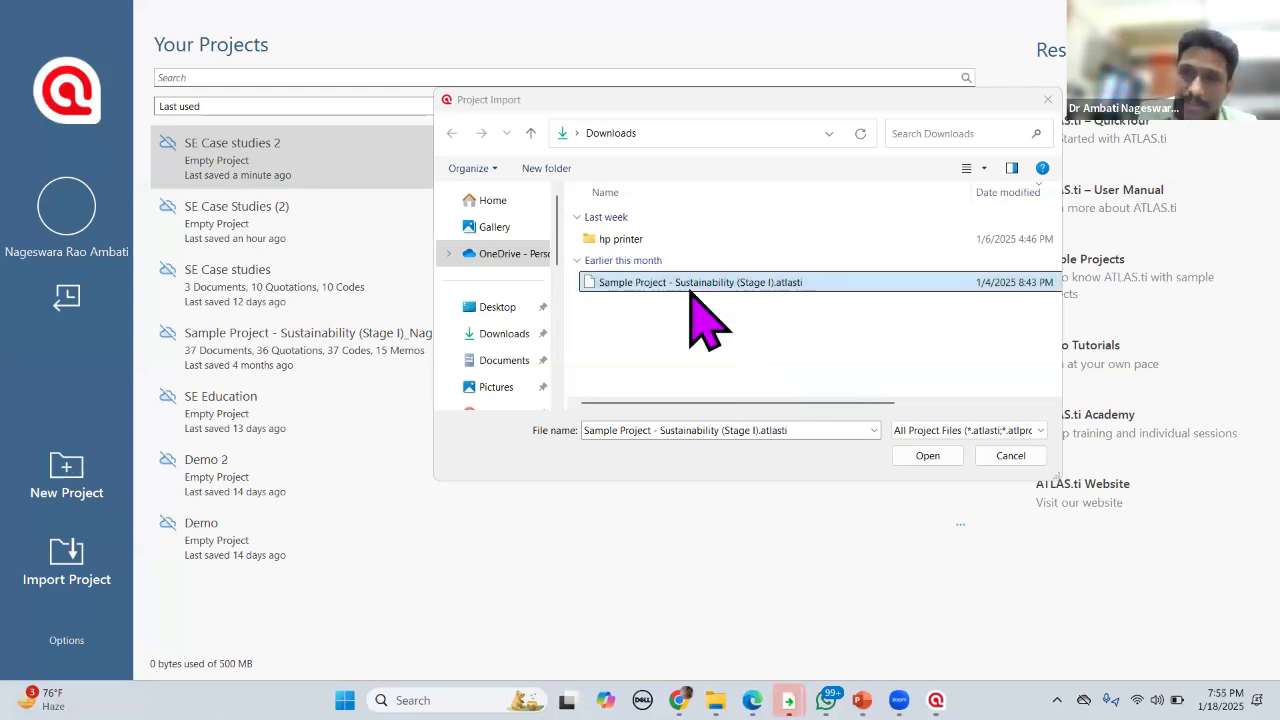
left_click(1178, 460)
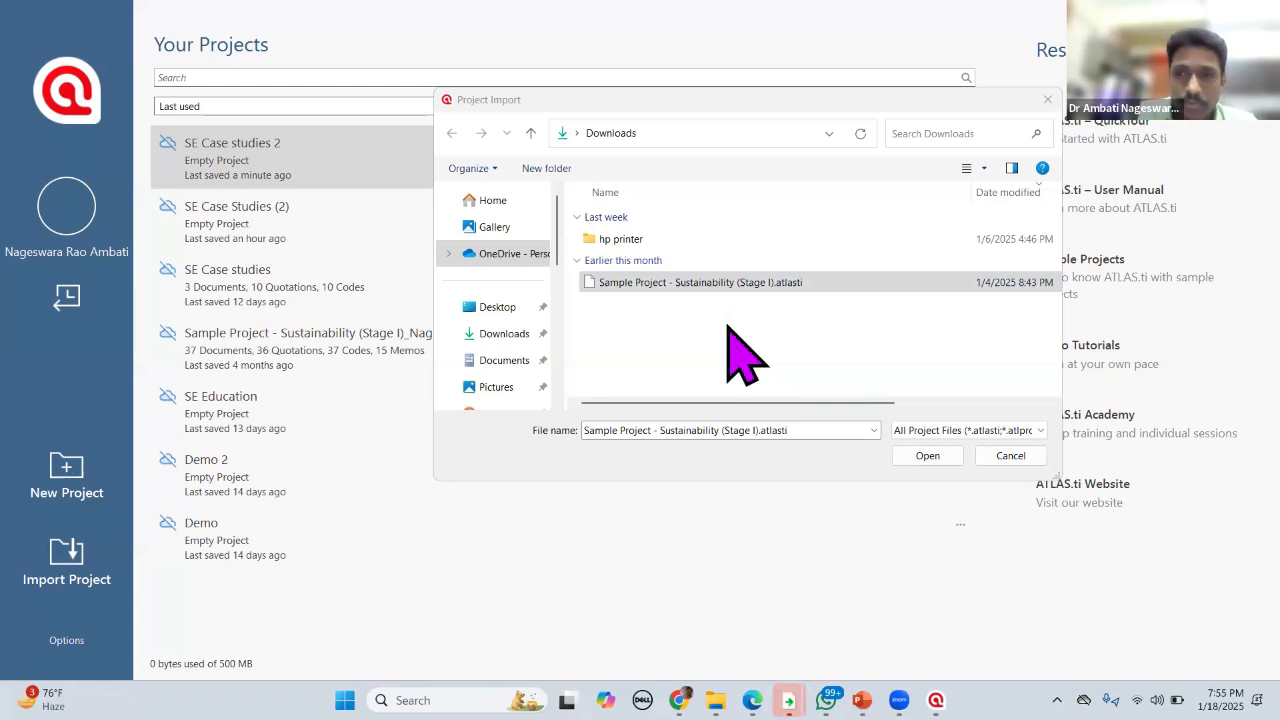
left_click(695, 284)
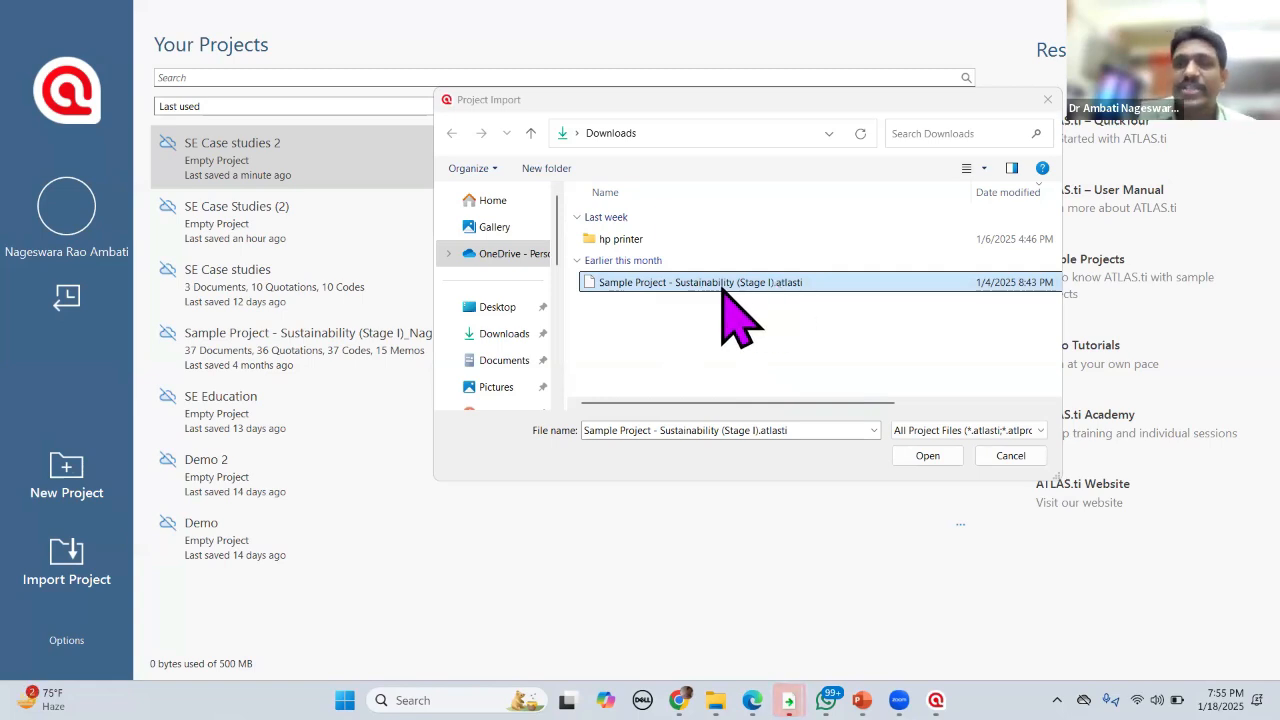
left_click(928, 460)
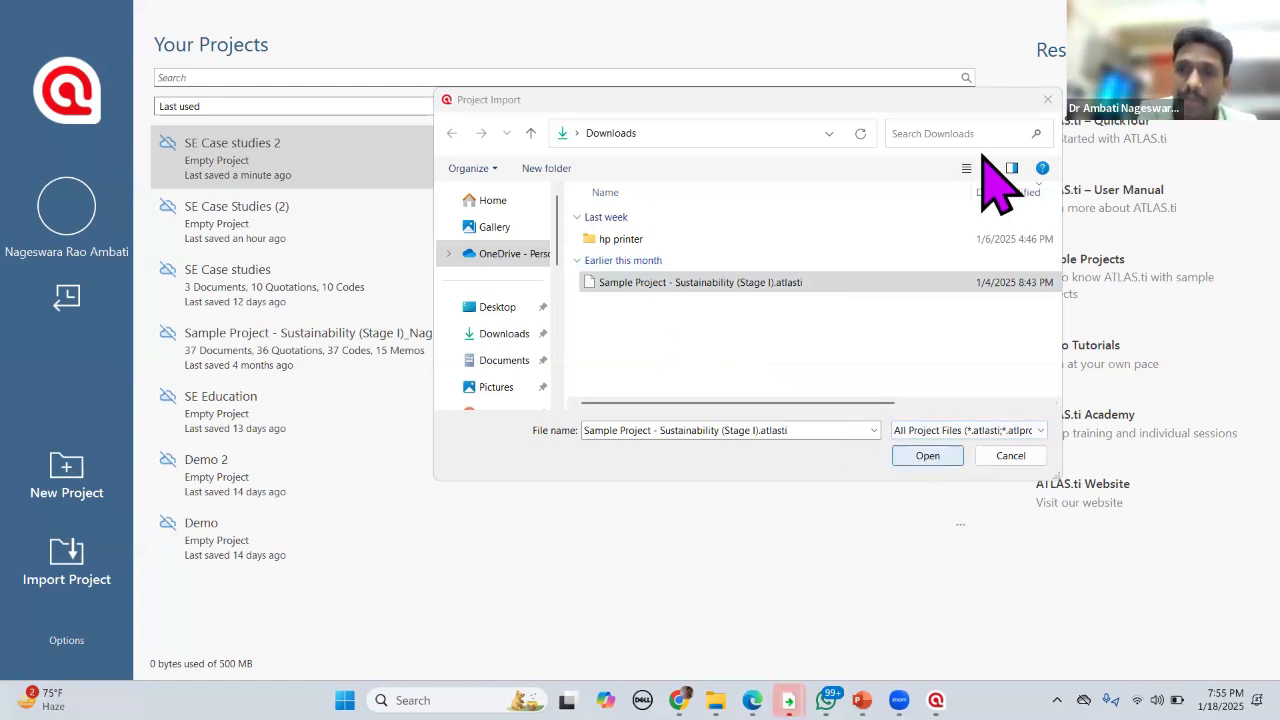
left_click(695, 285)
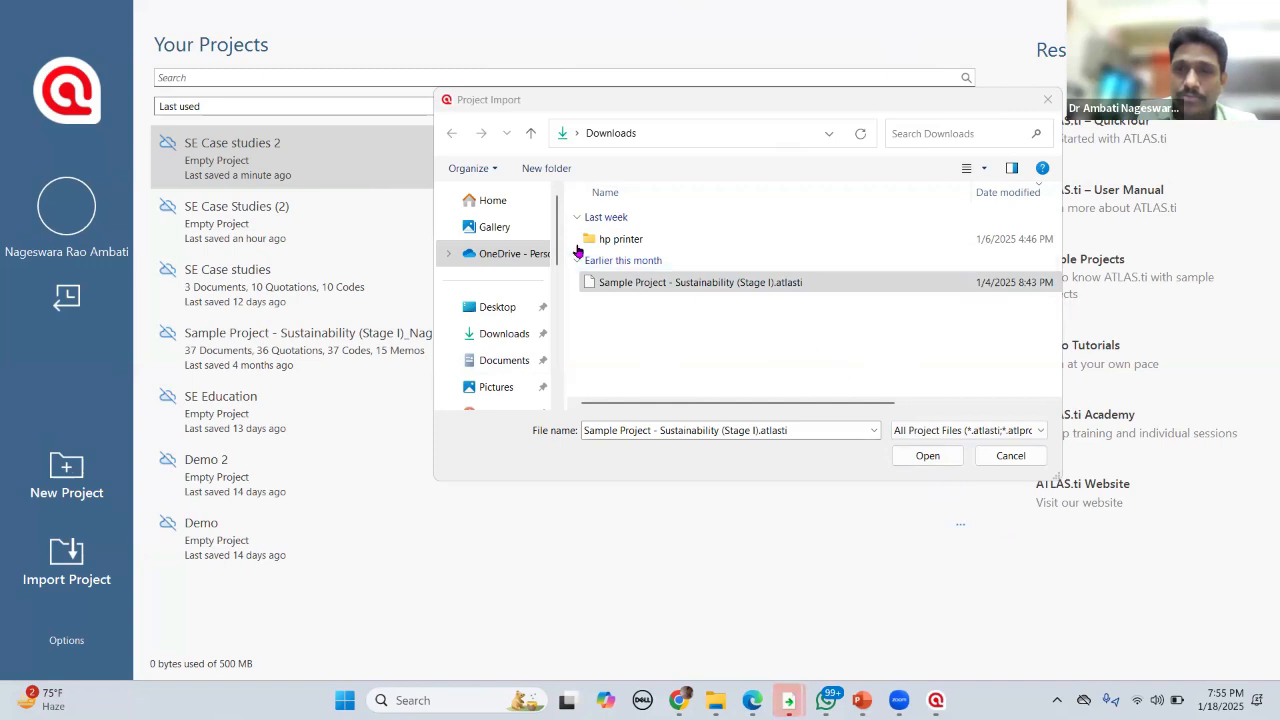
left_click(1012, 460)
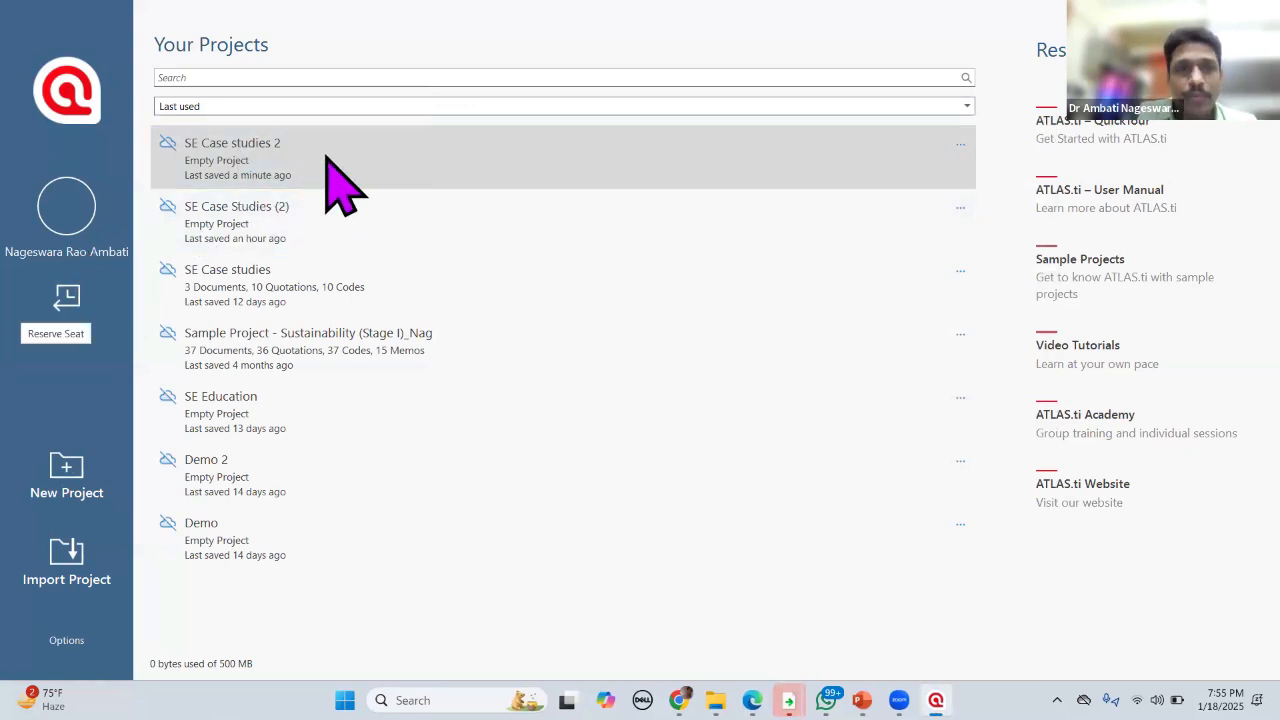
Step: Open the "SE Case studies 2" project and bring up the blank form for creating another project
mouse_move(325, 160)
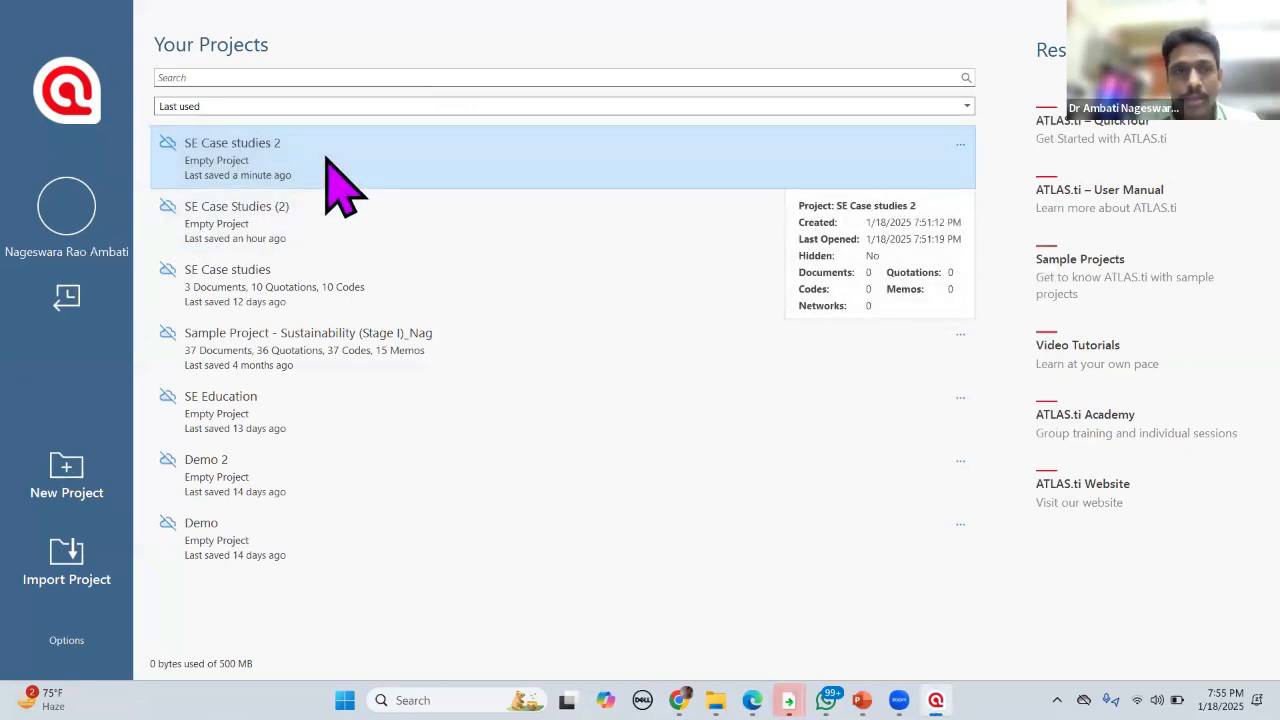
left_click(268, 160)
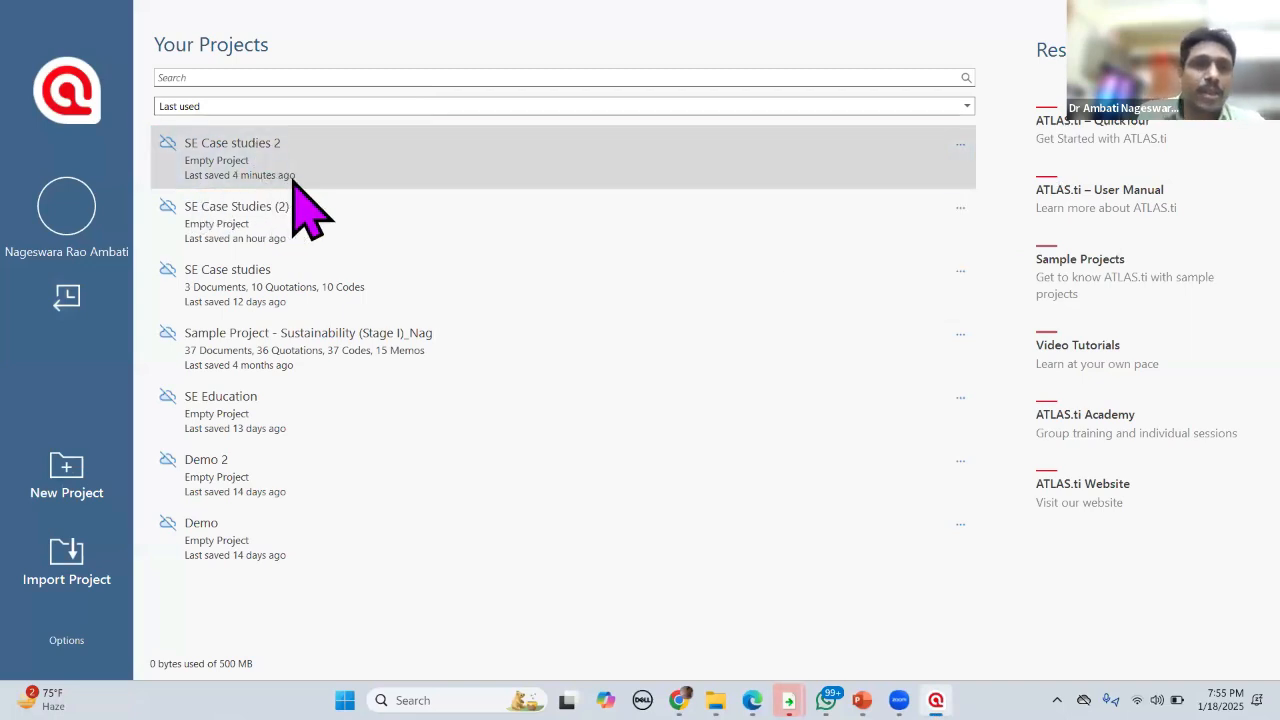
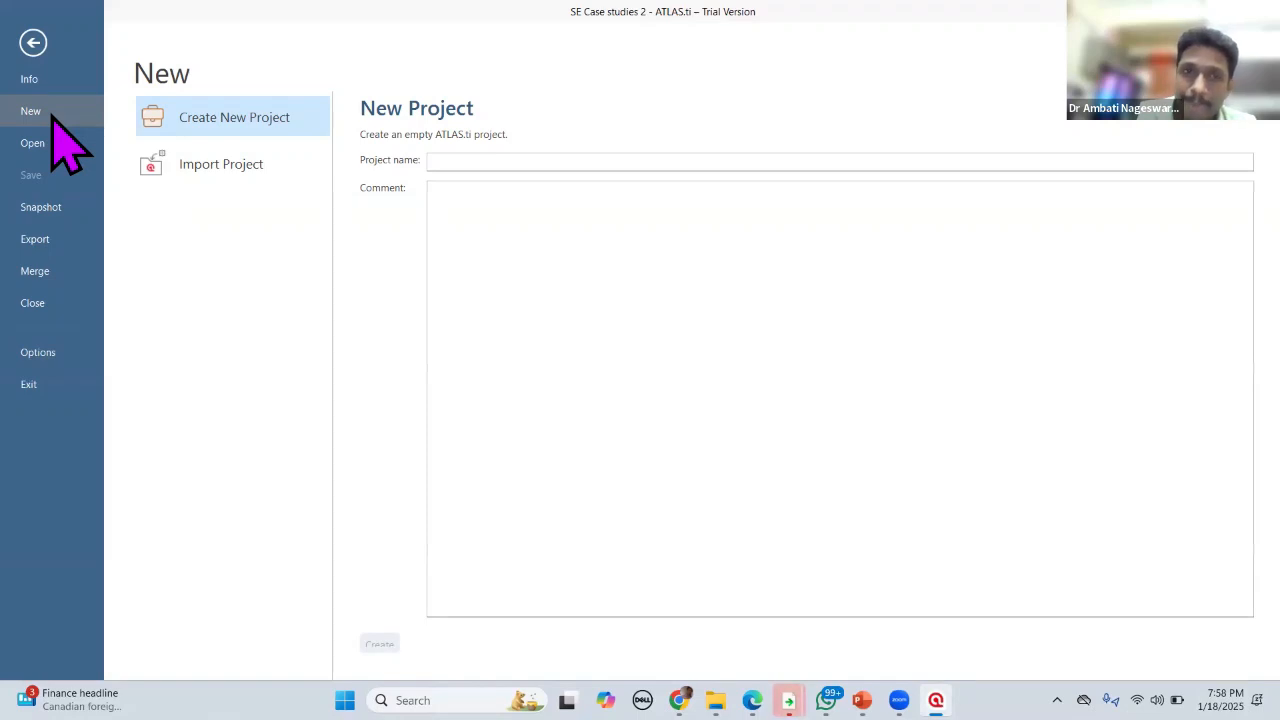
left_click(450, 160)
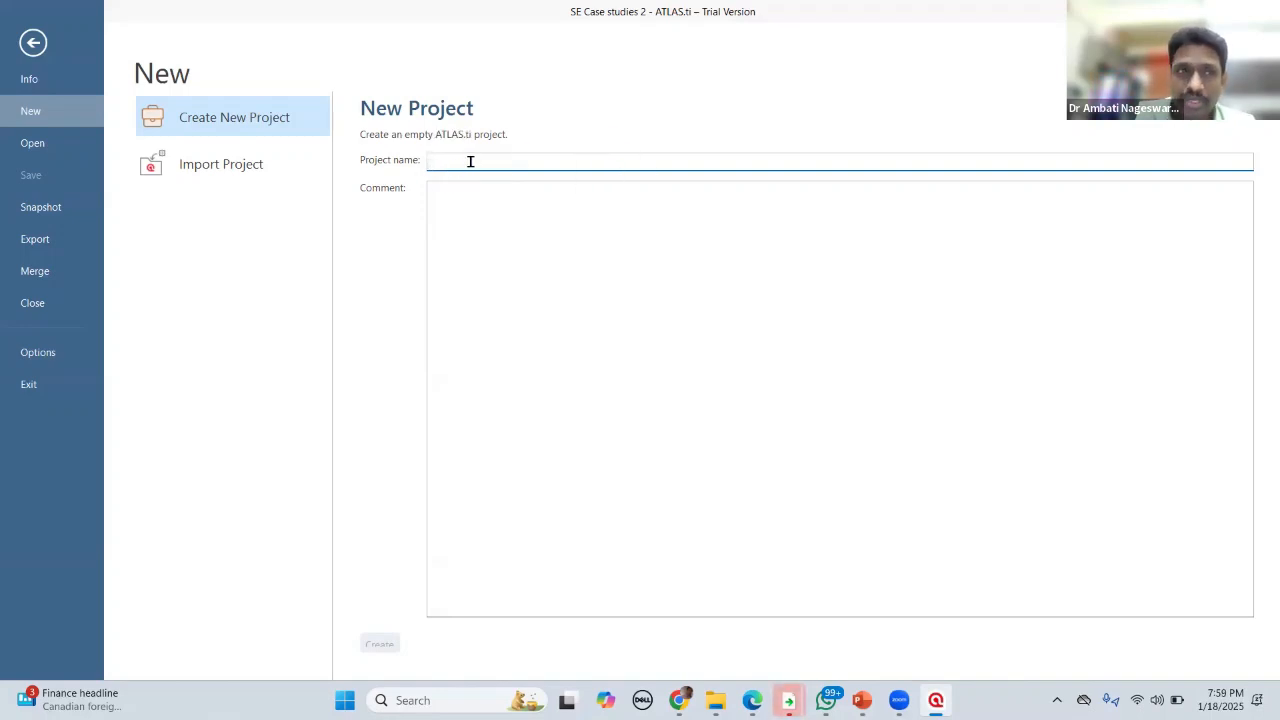
Step: Switch to the list of existing projects and review the entries and their details down to "Demo"
left_click(33, 143)
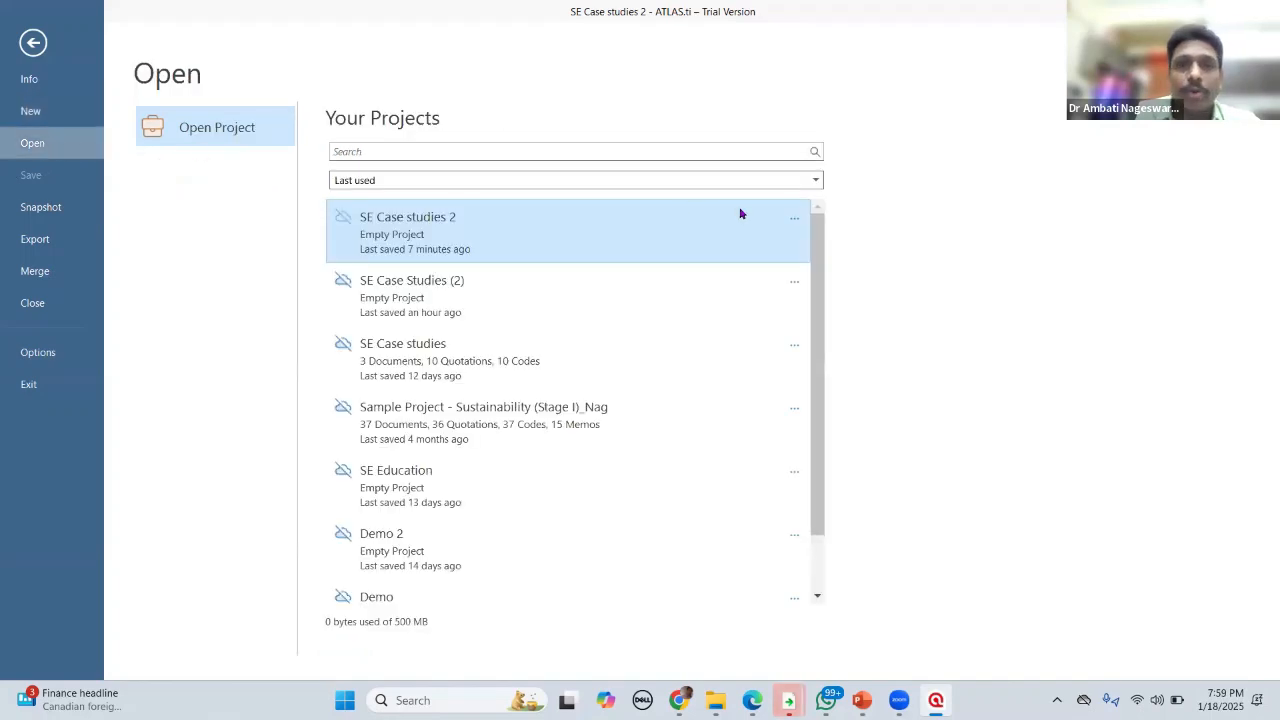
scroll(826, 340, "down", 1)
scroll(820, 308, "up", 1)
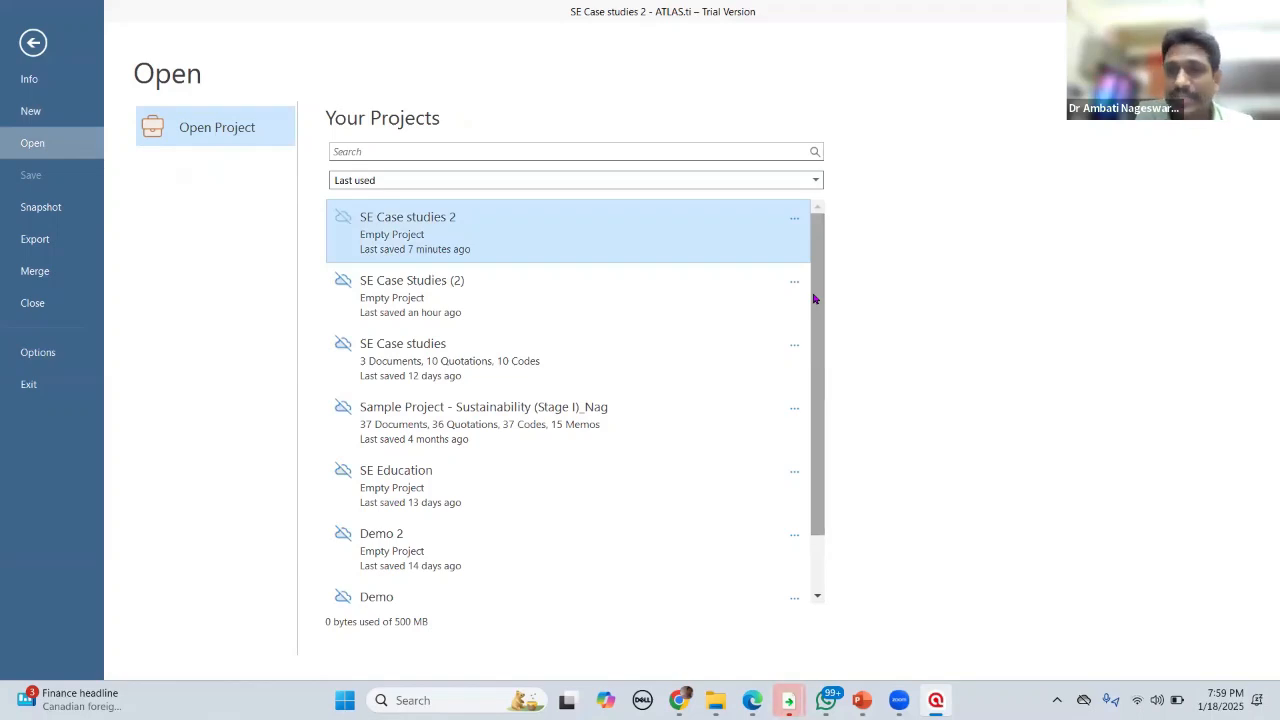
scroll(826, 380, "down", 1)
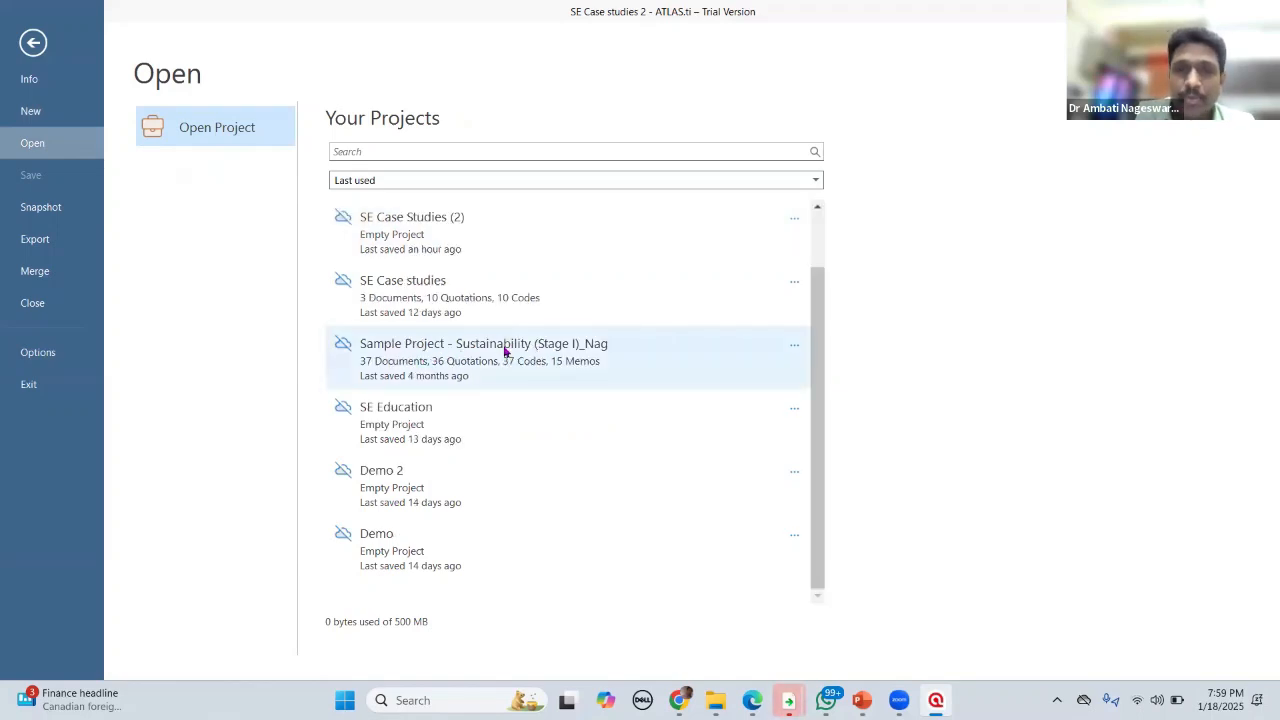
mouse_move(505, 350)
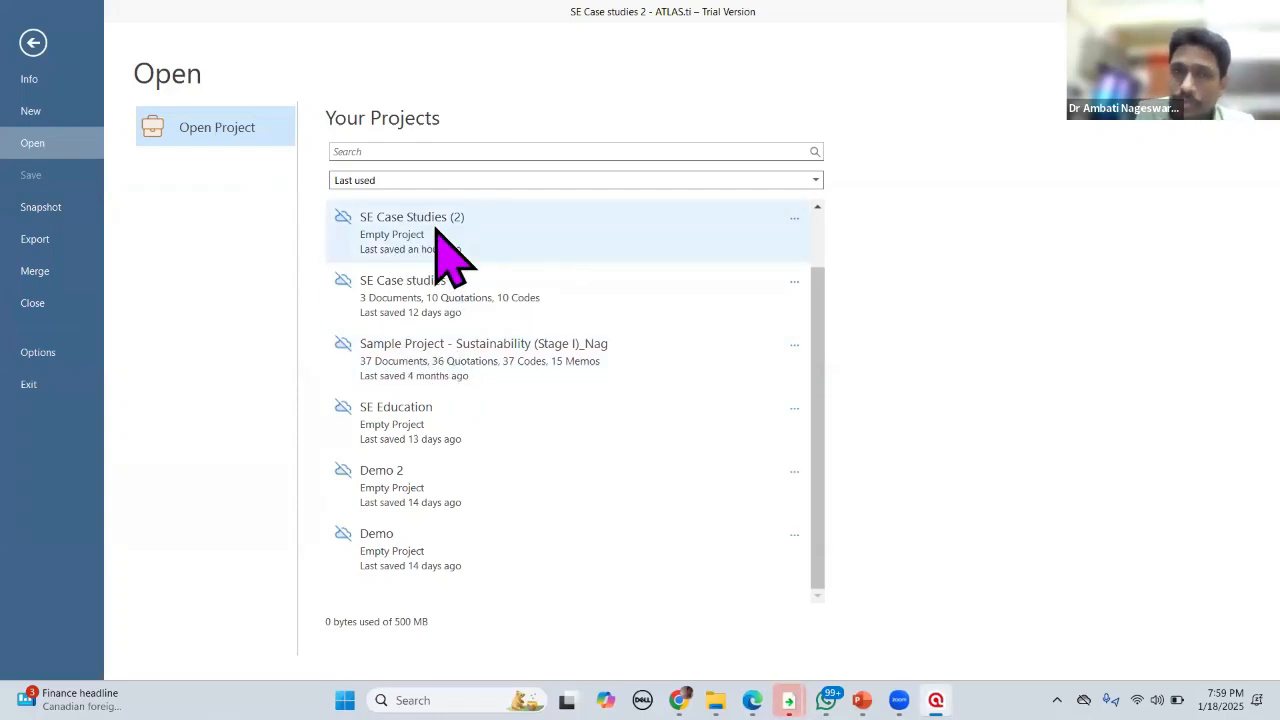
mouse_move(436, 232)
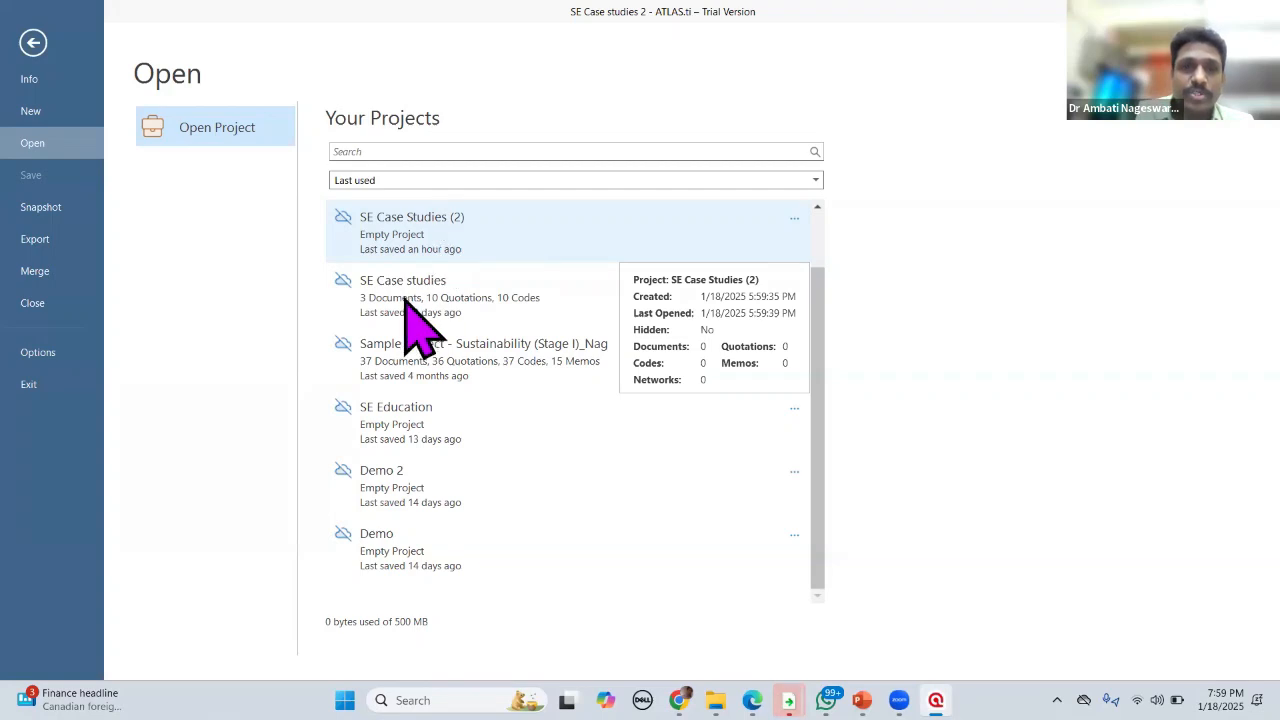
mouse_move(469, 362)
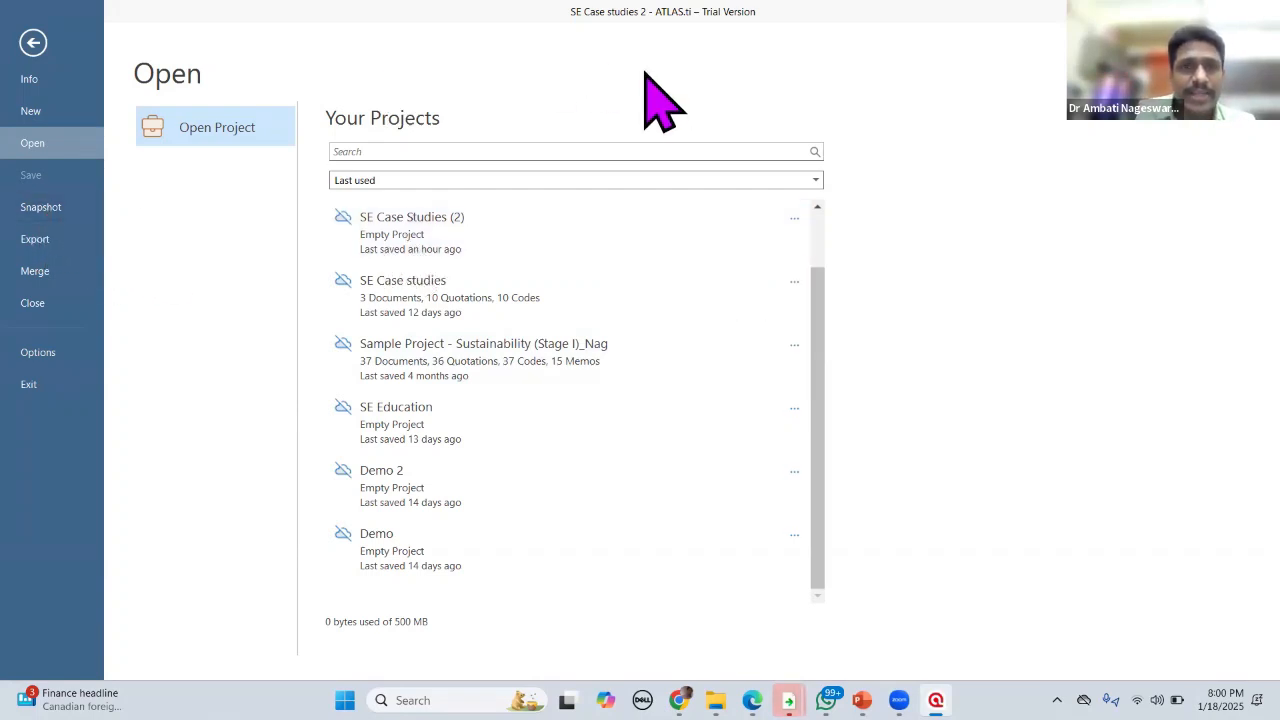
Step: Create a snapshot of the "SE Case studies 2" project under the suggested snapshot name
left_click(38, 212)
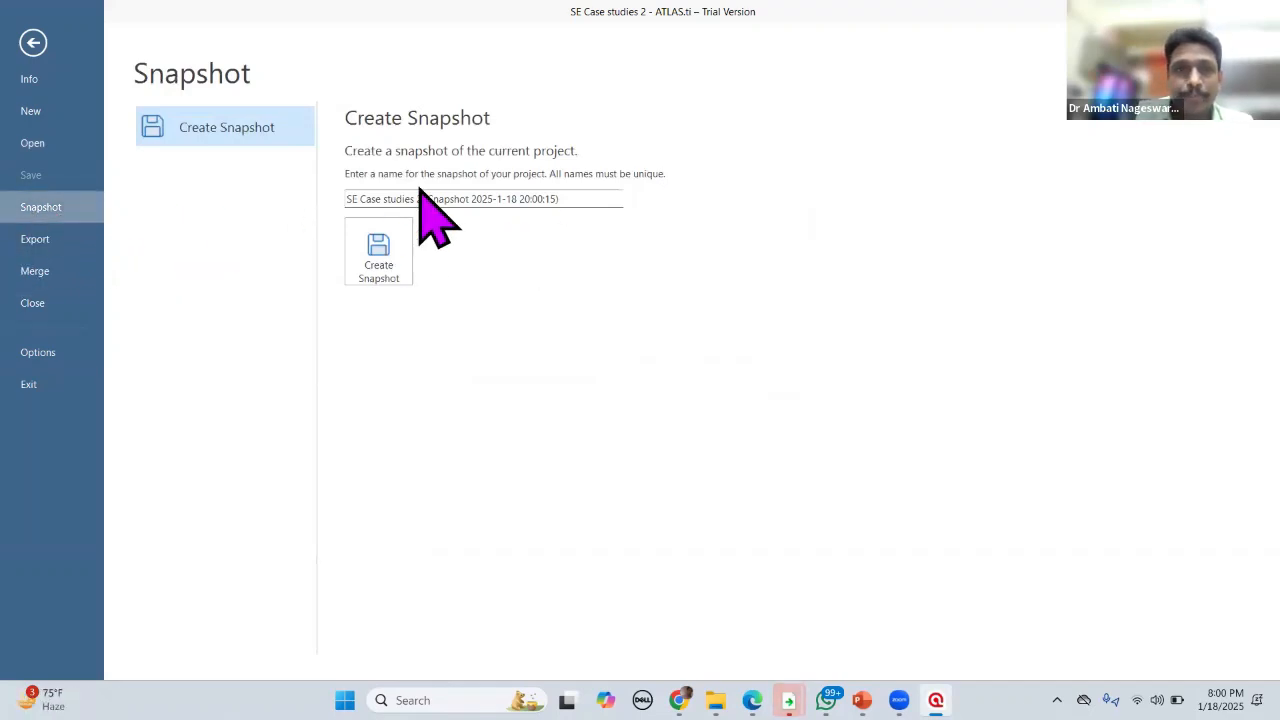
left_click(378, 256)
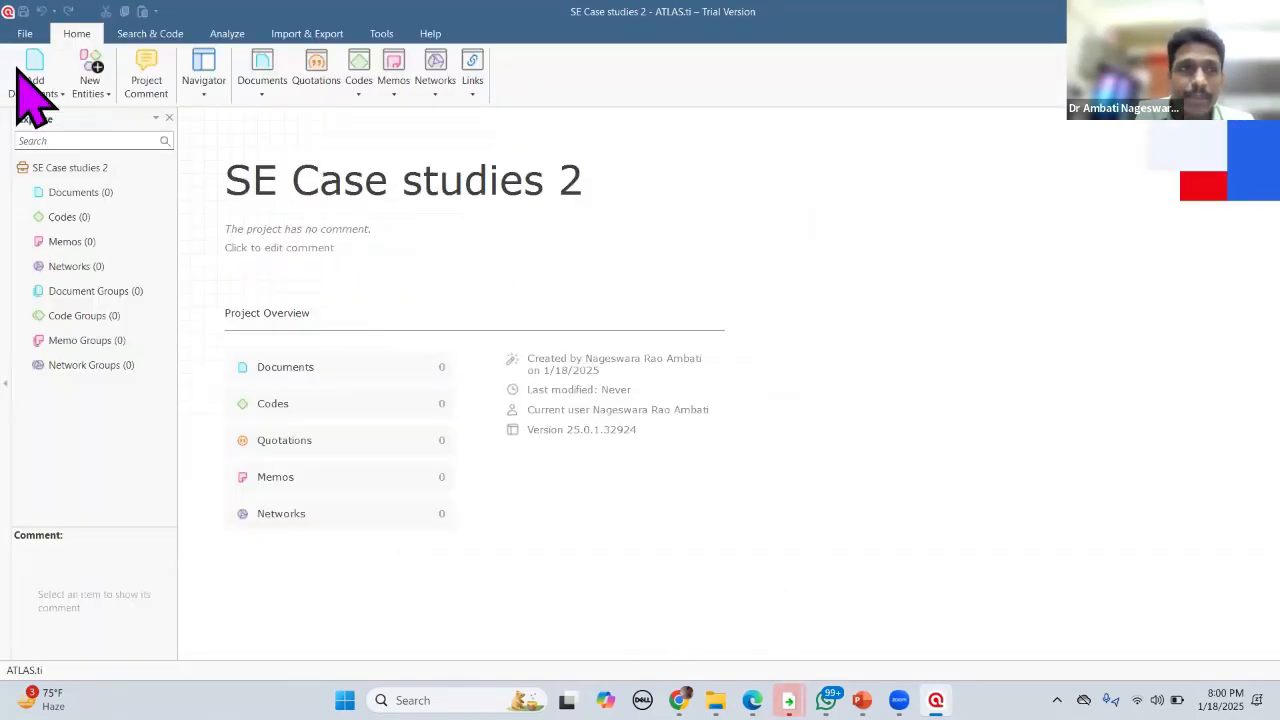
Step: Examine the project bundle export formats and the options for merging another project into "SE Case studies 2"
left_click(24, 33)
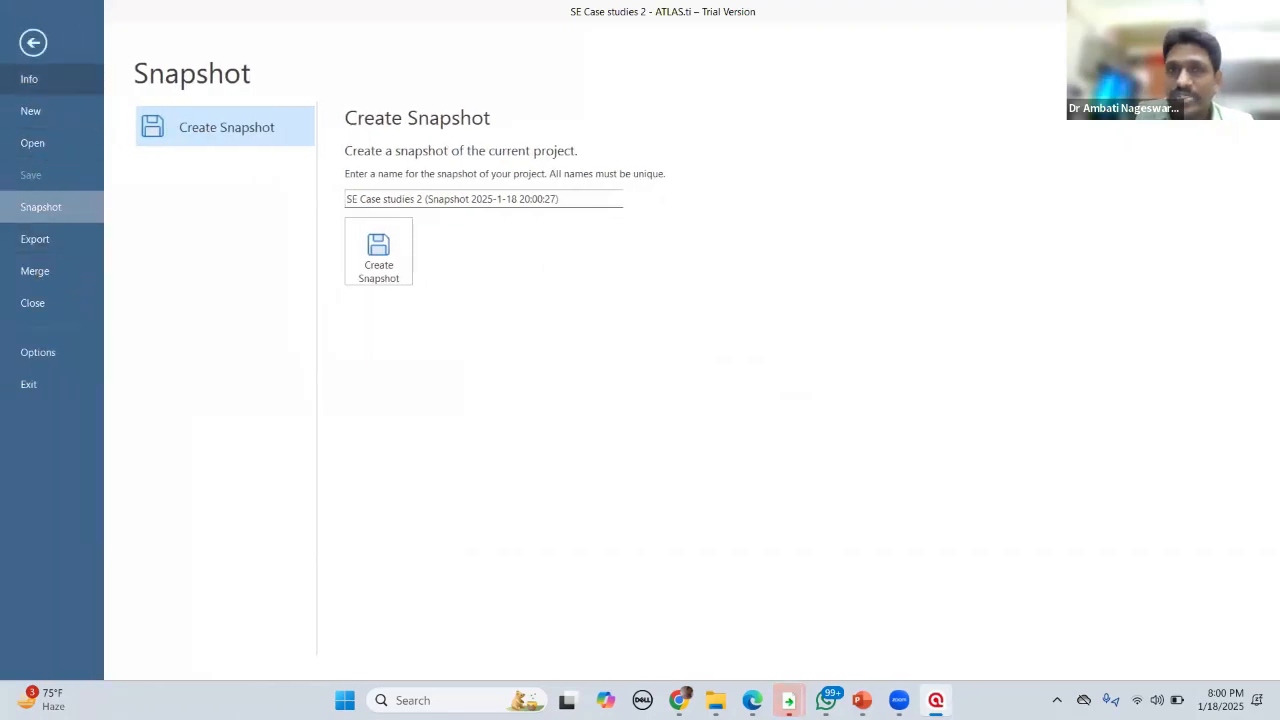
left_click(42, 242)
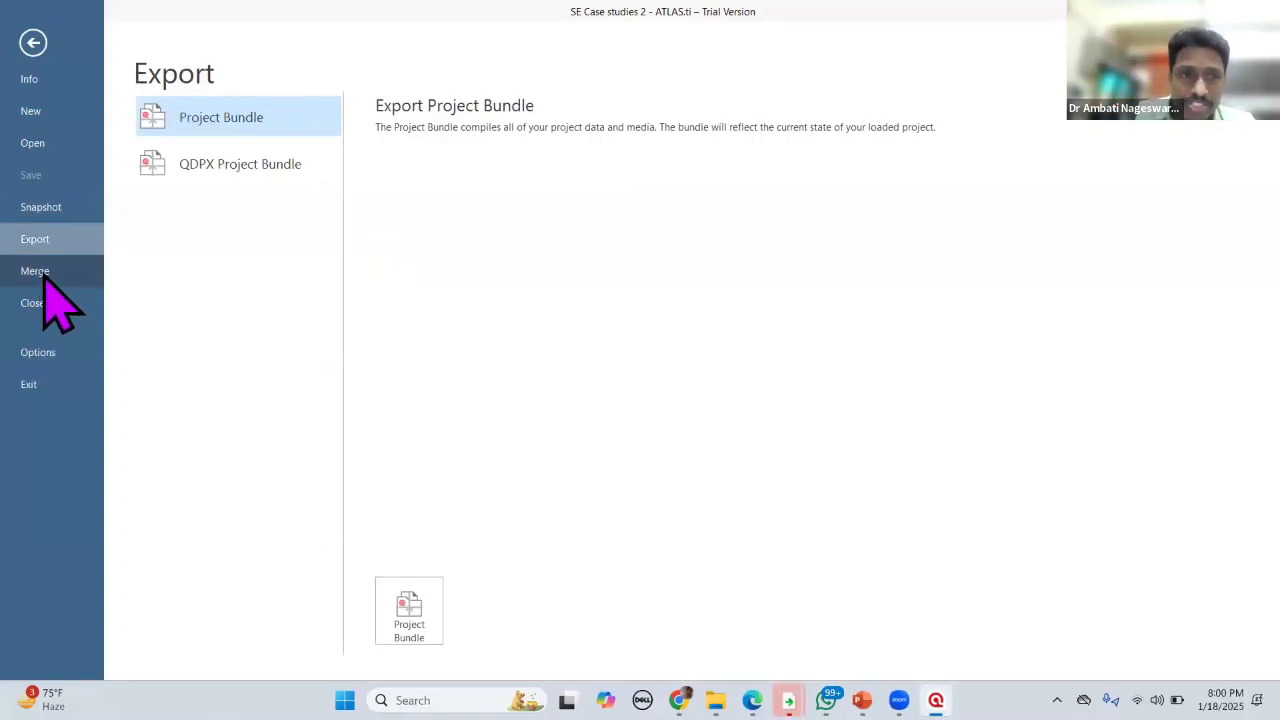
left_click(44, 278)
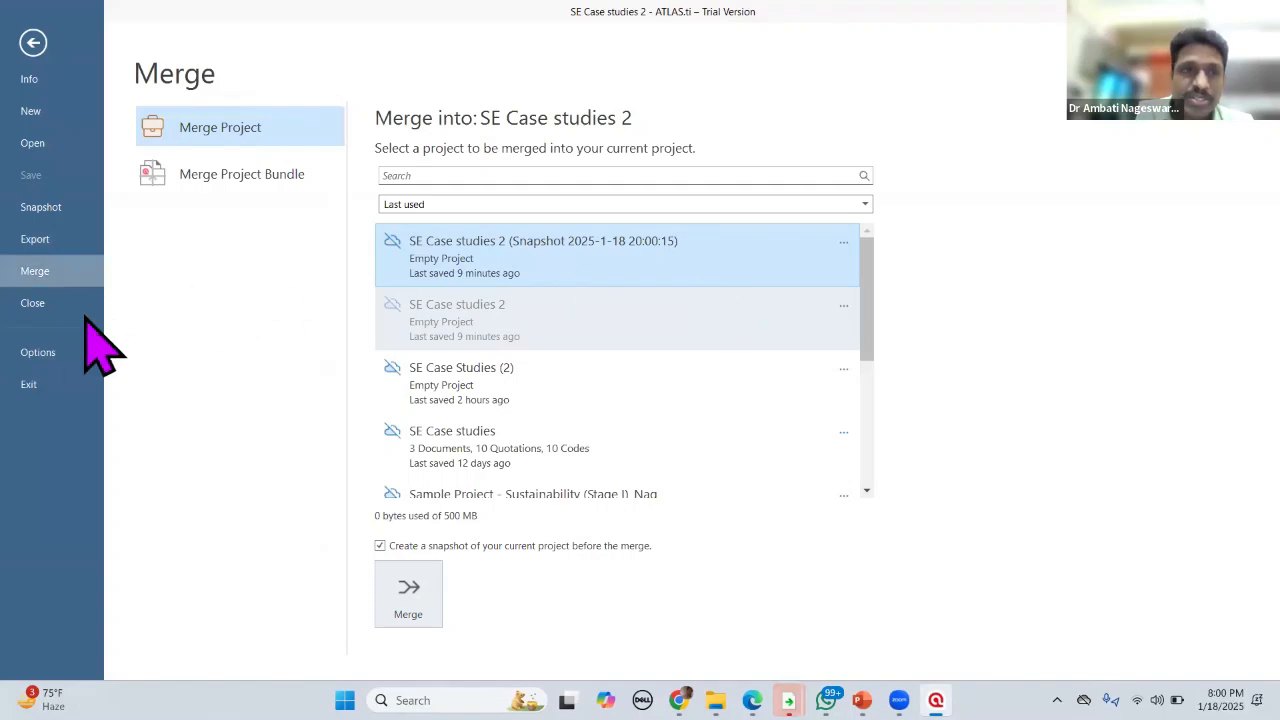
Step: Review the general application preferences and choose English as the display language
left_click(44, 352)
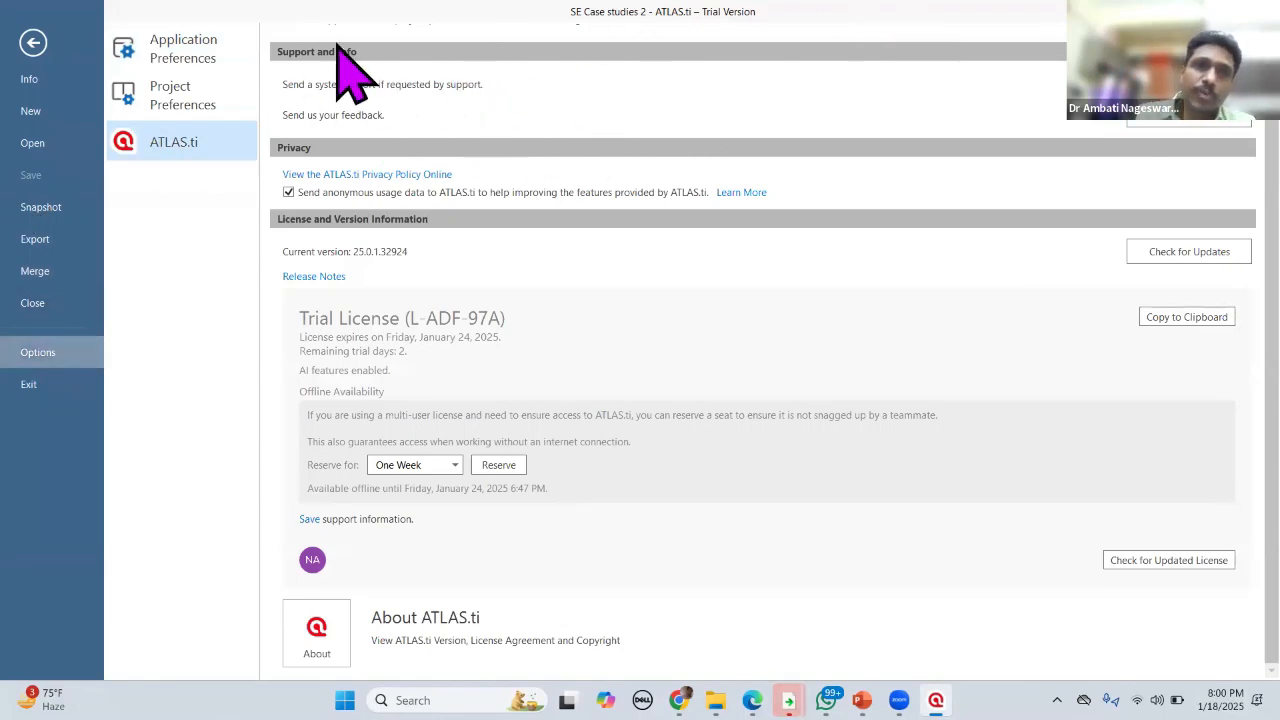
left_click(203, 77)
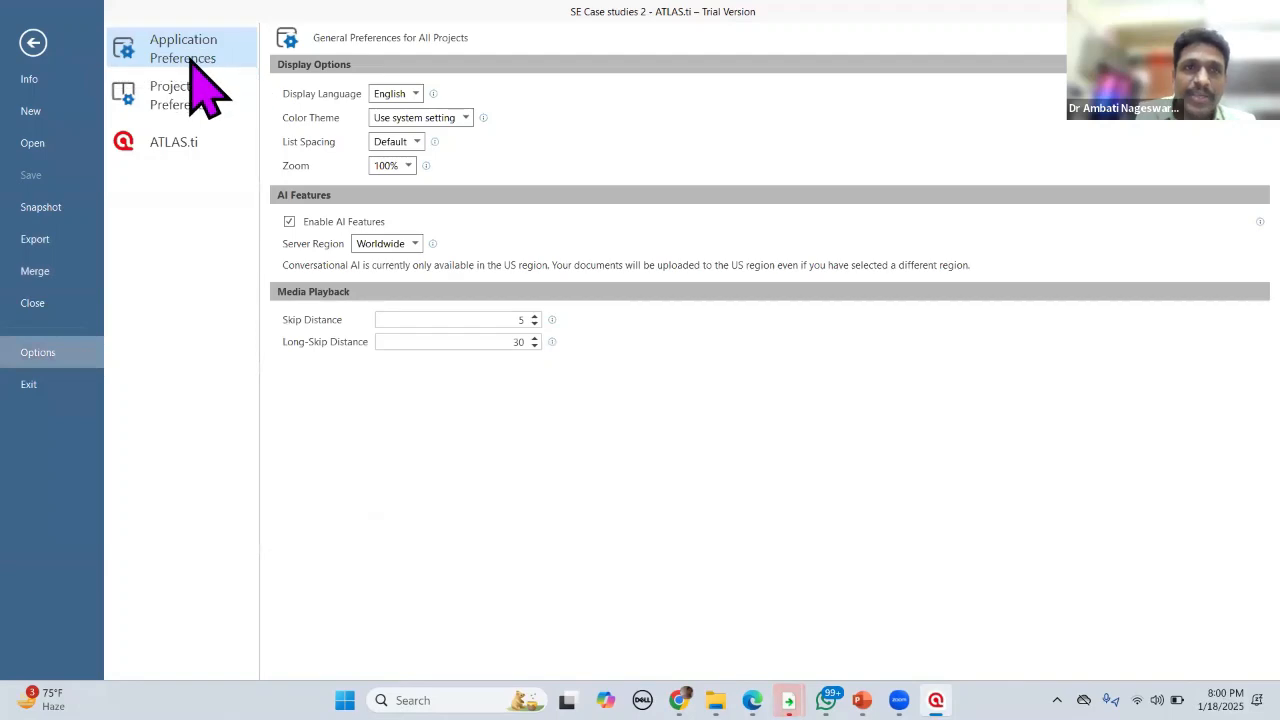
left_click(416, 94)
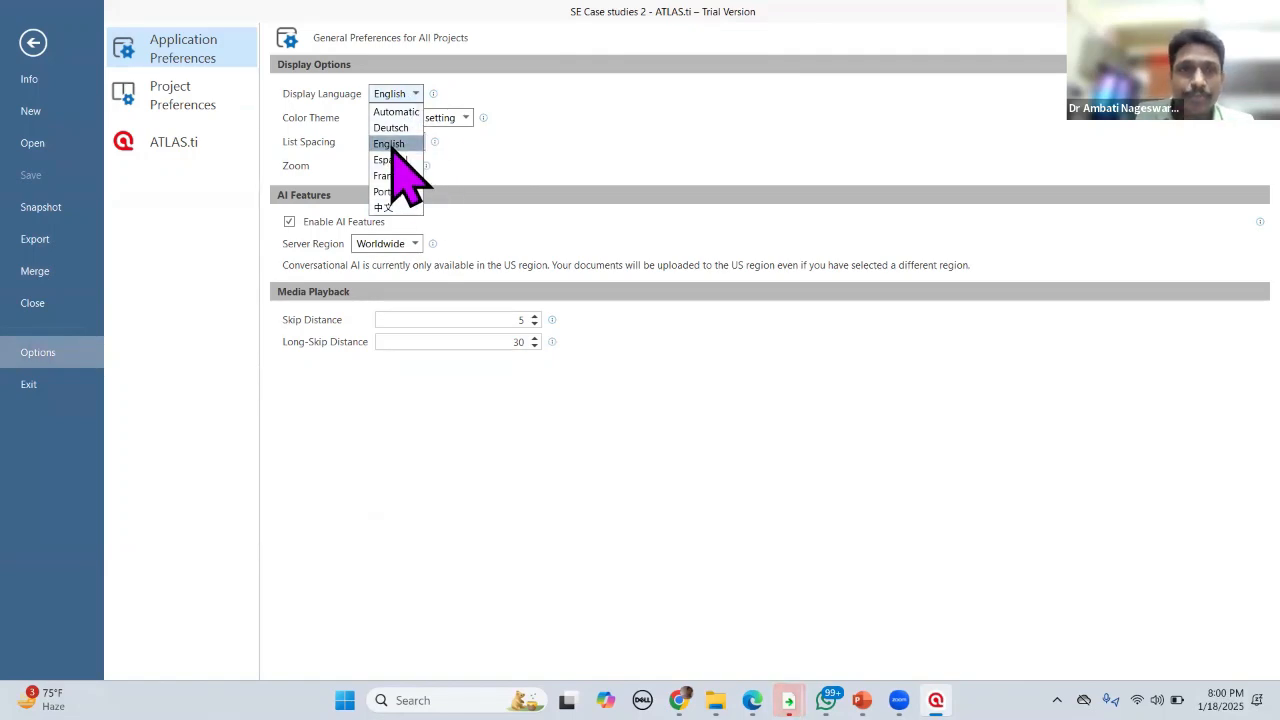
left_click(392, 145)
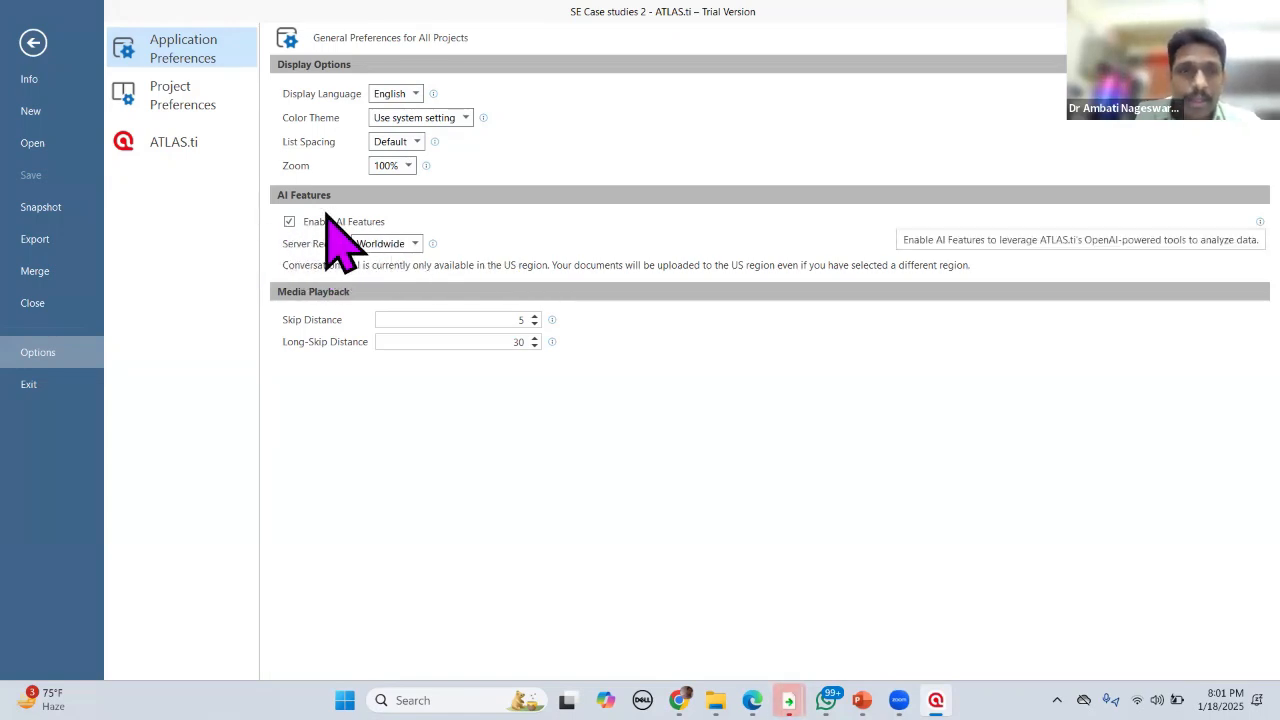
Step: Review the Documents List launch and window location choices in the project preferences, check the license information, and return to the project
left_click(180, 95)
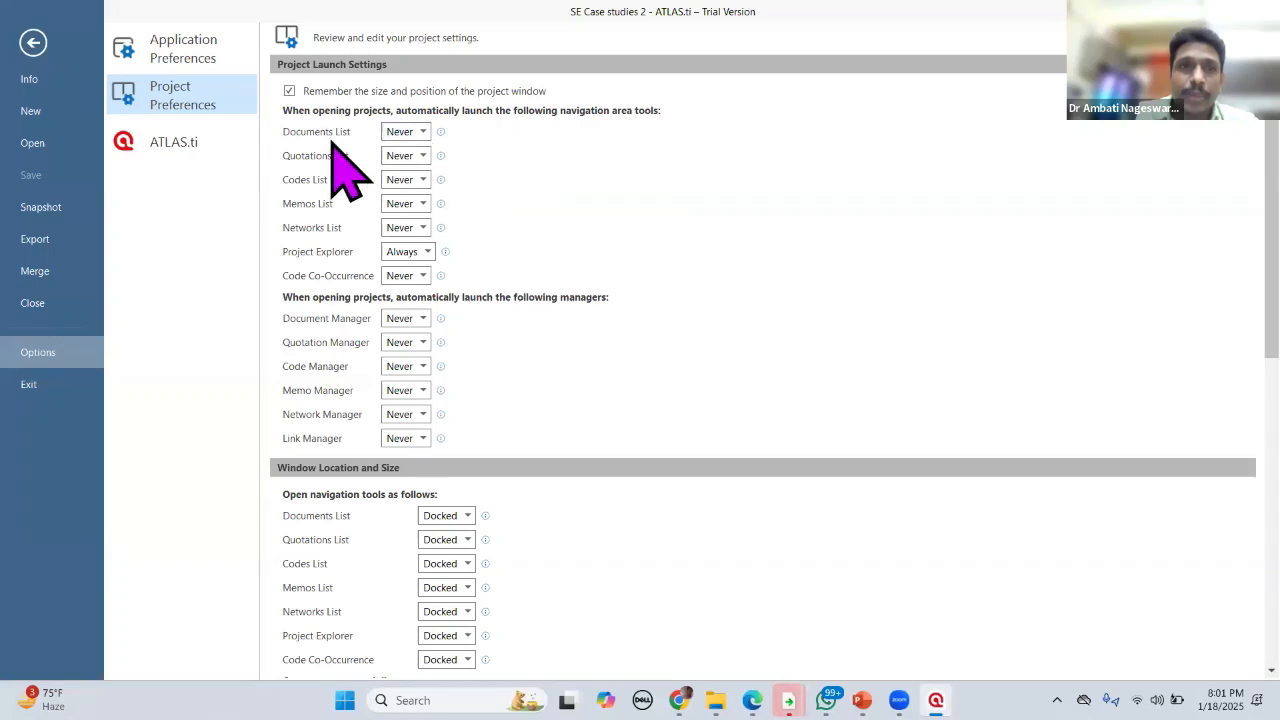
left_click(422, 133)
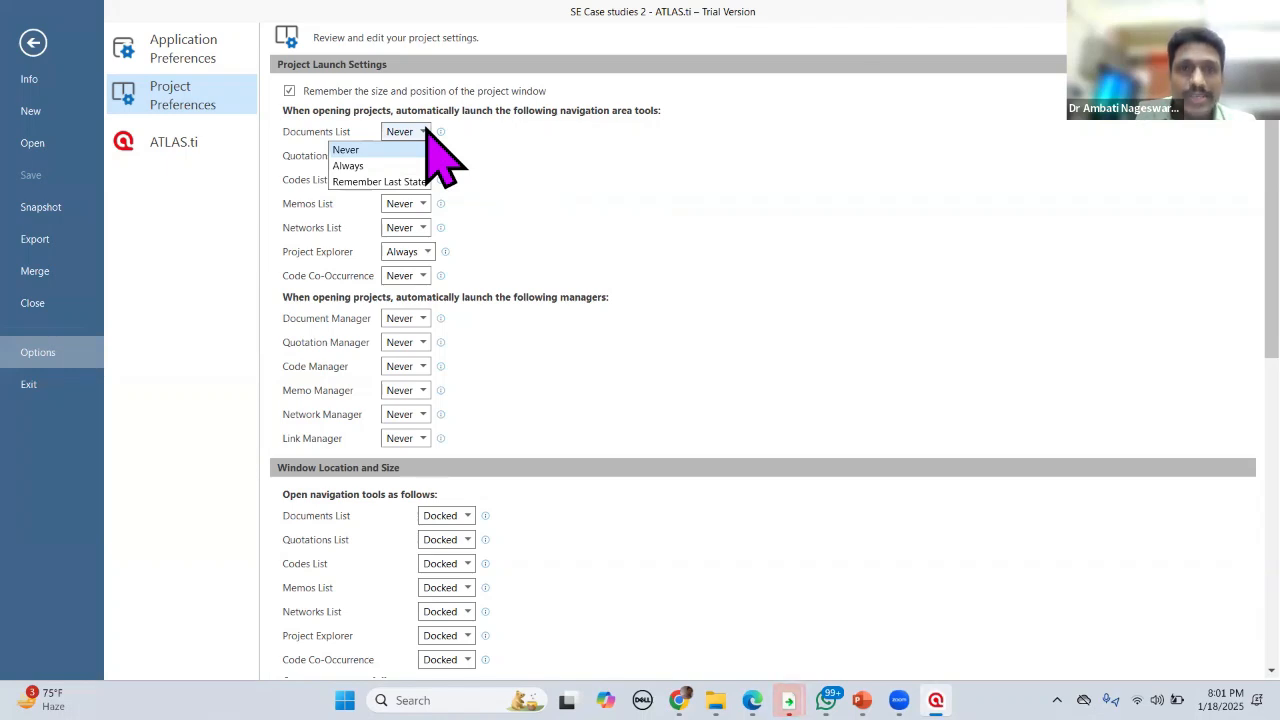
left_click(428, 133)
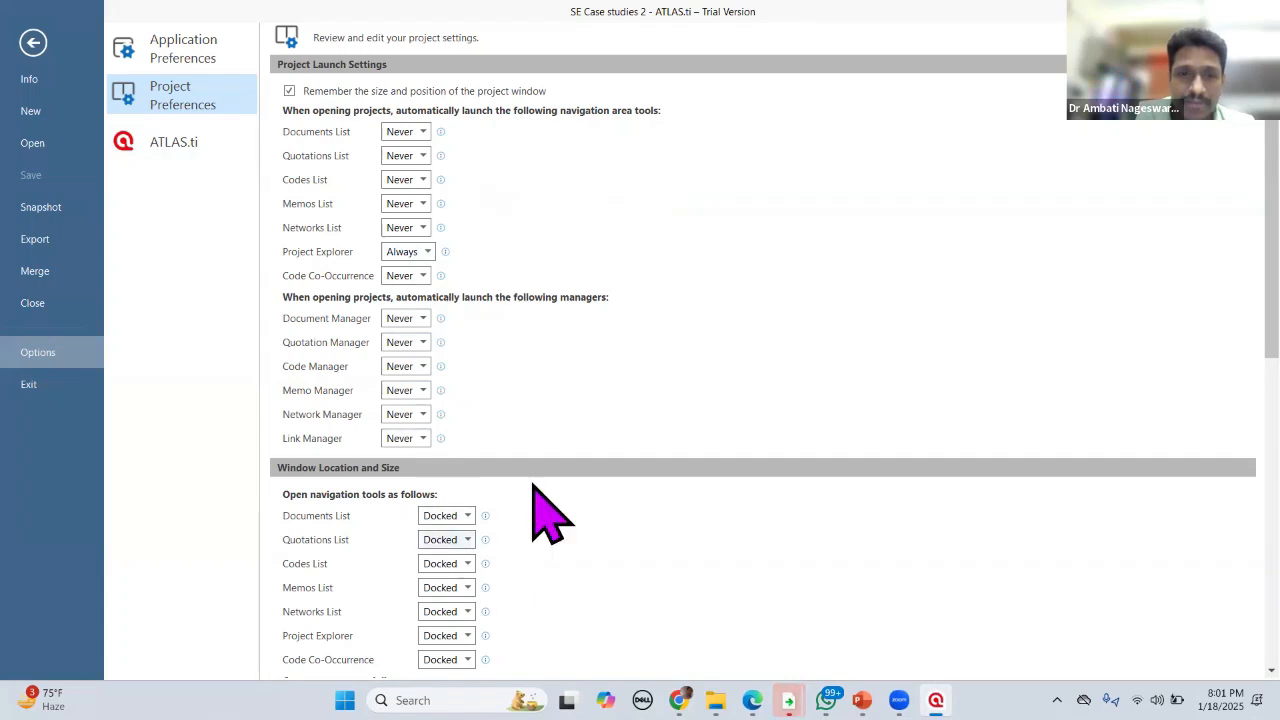
left_click(468, 522)
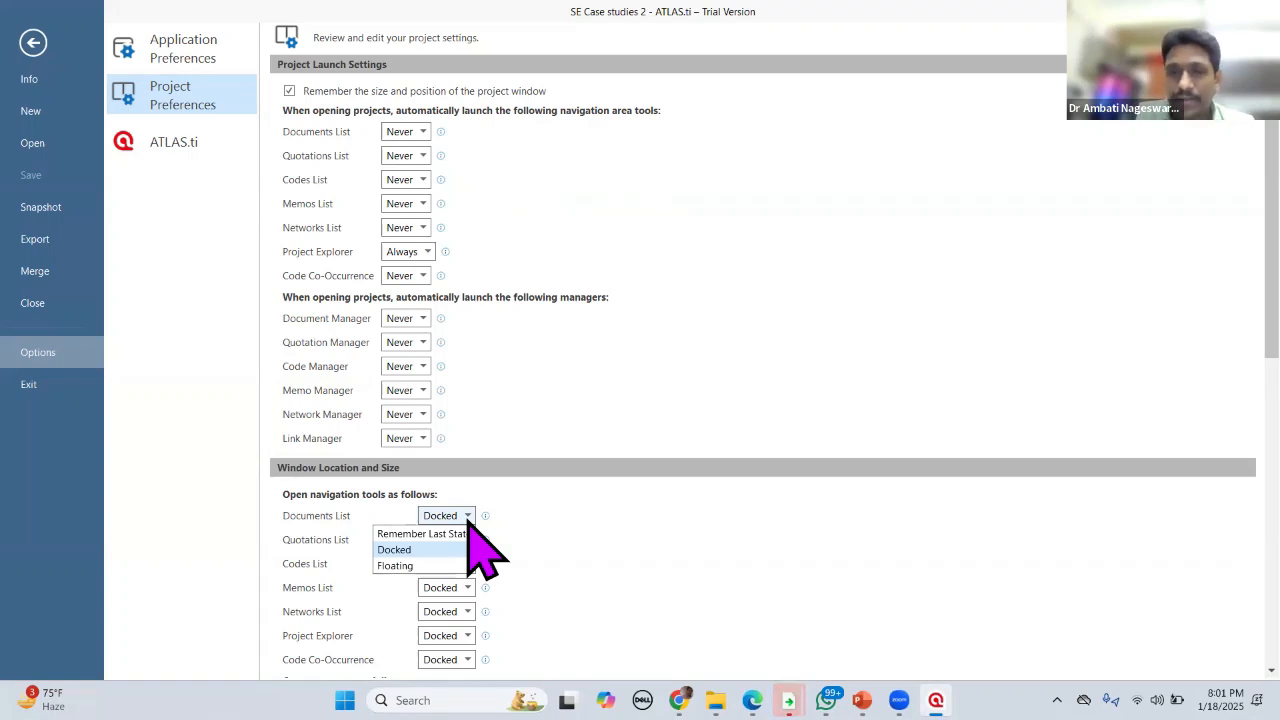
left_click(468, 521)
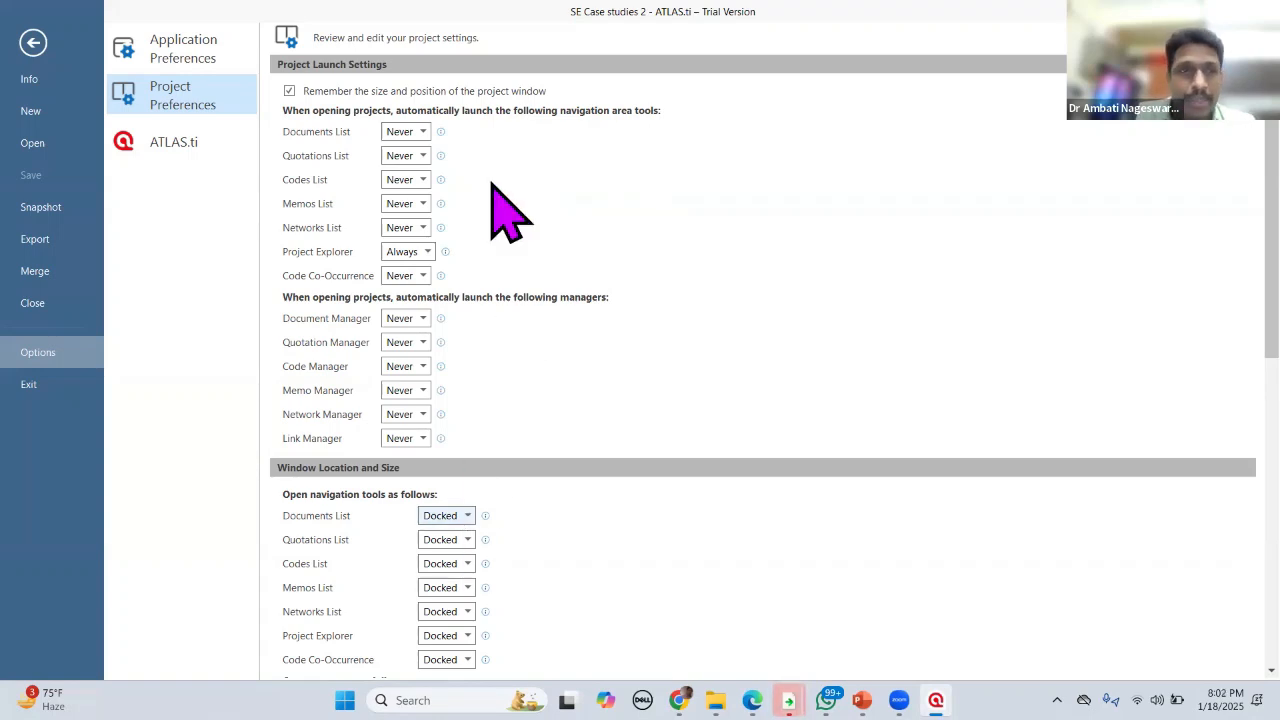
left_click(174, 142)
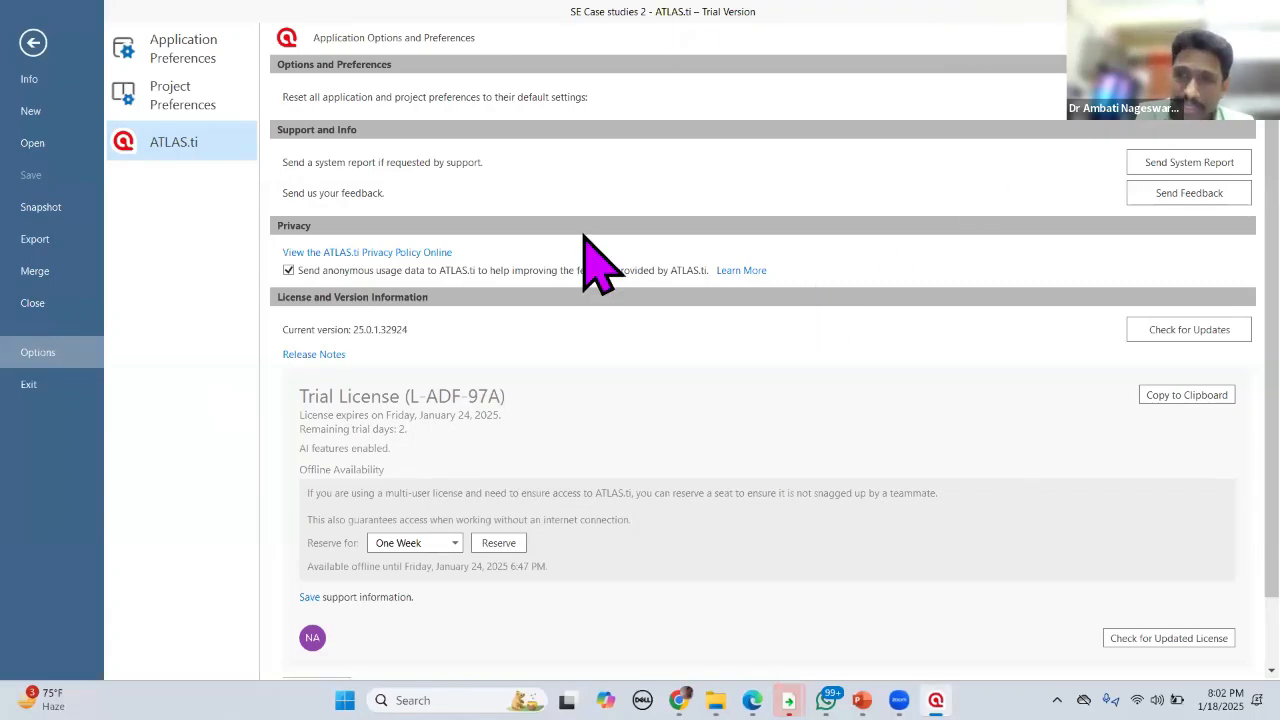
left_click(34, 43)
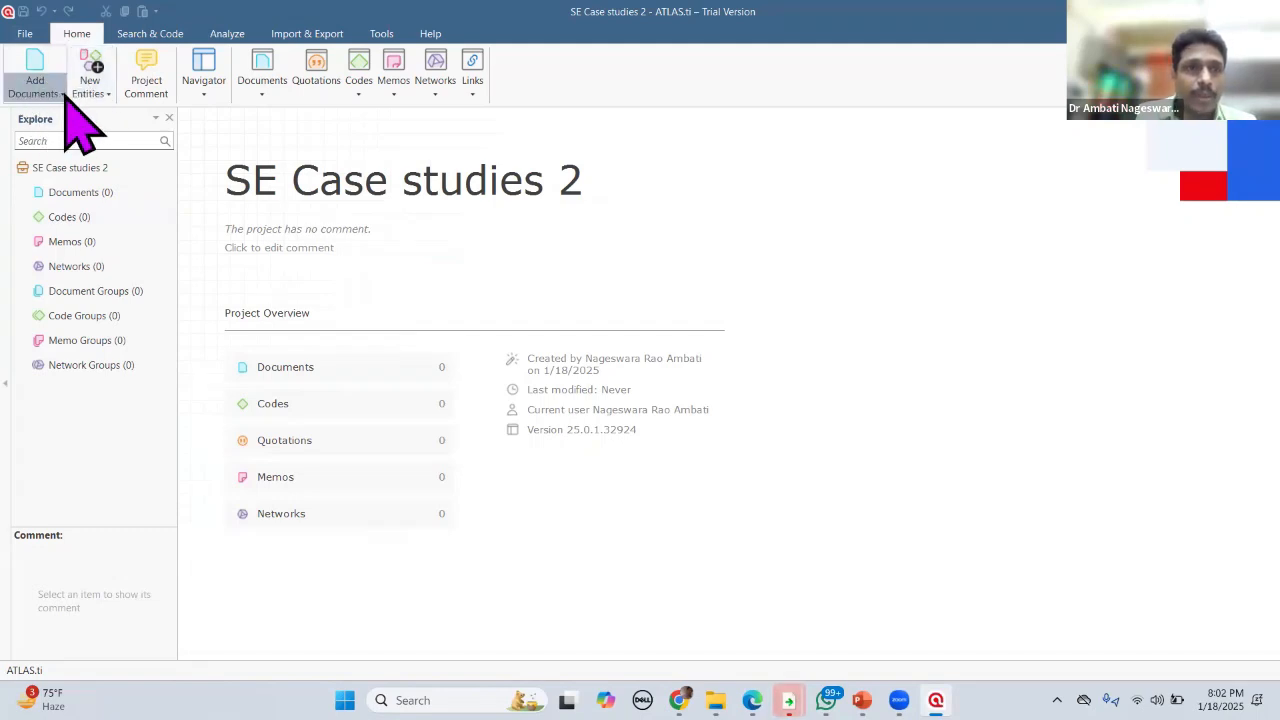
Step: Review the options for adding documents and new entities, and view the project comment editor, closing it without a comment
left_click(63, 94)
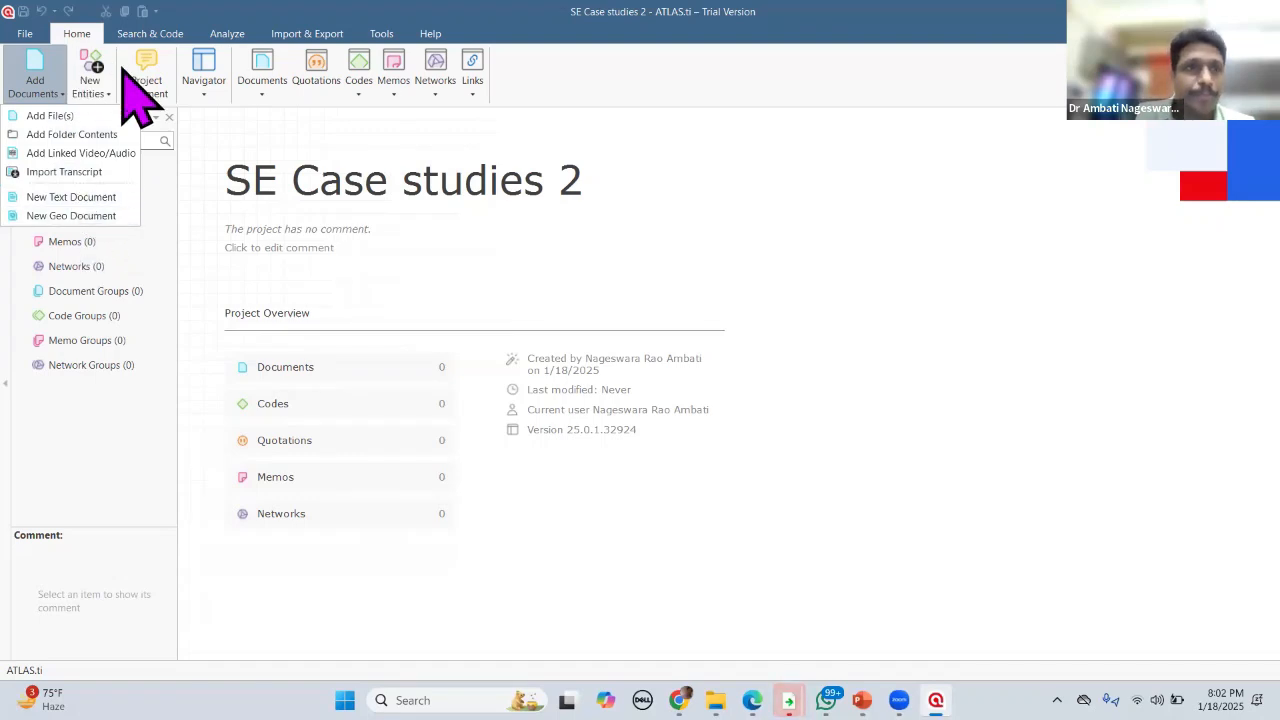
left_click(96, 97)
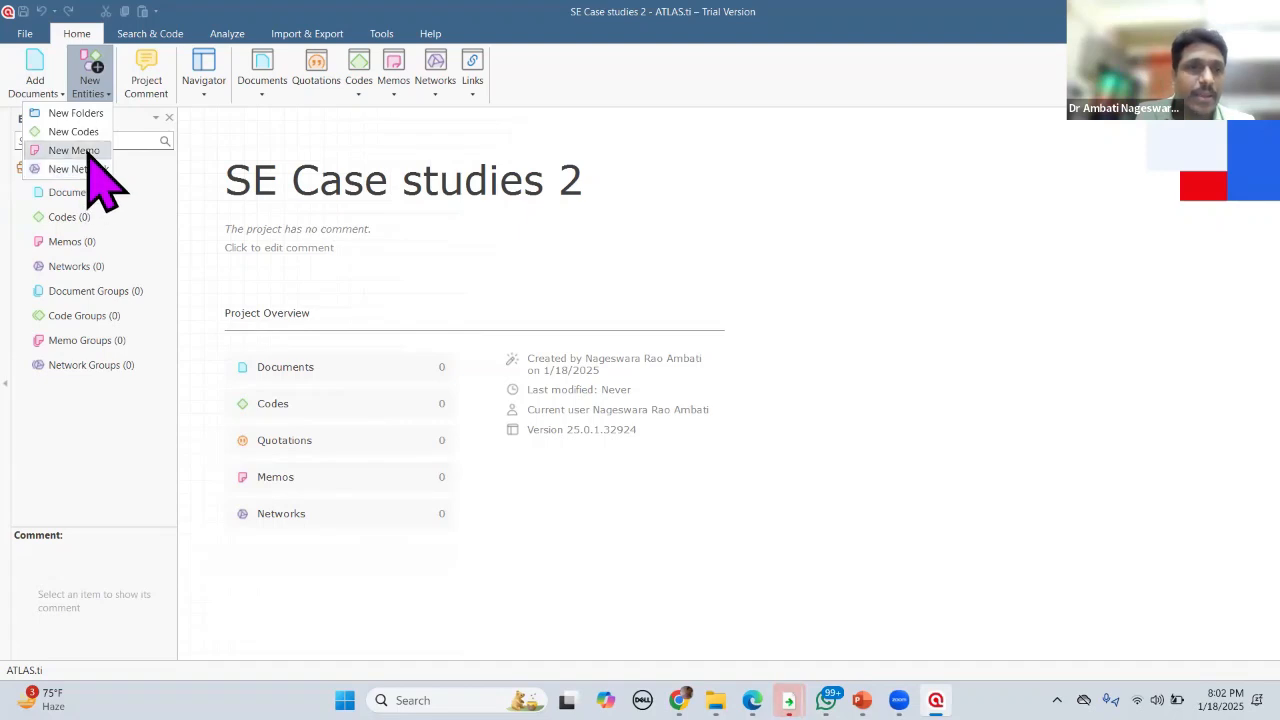
left_click(147, 88)
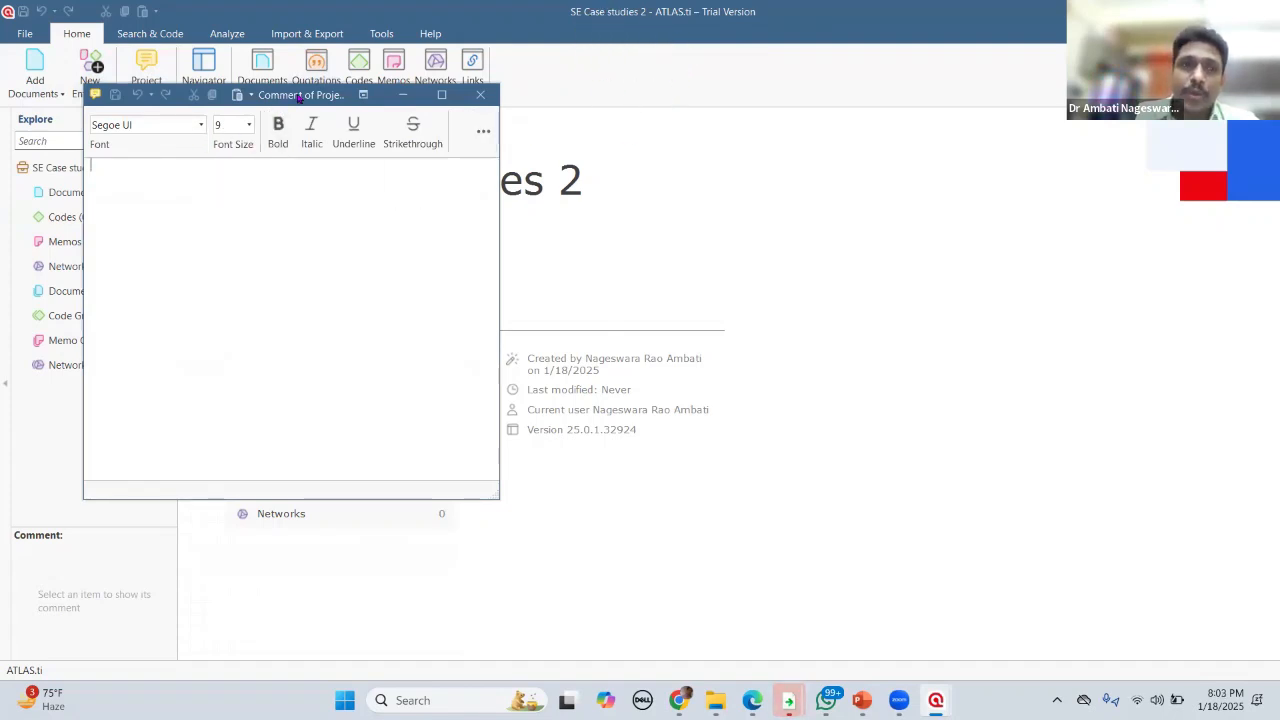
left_click_drag(320, 102, 563, 143)
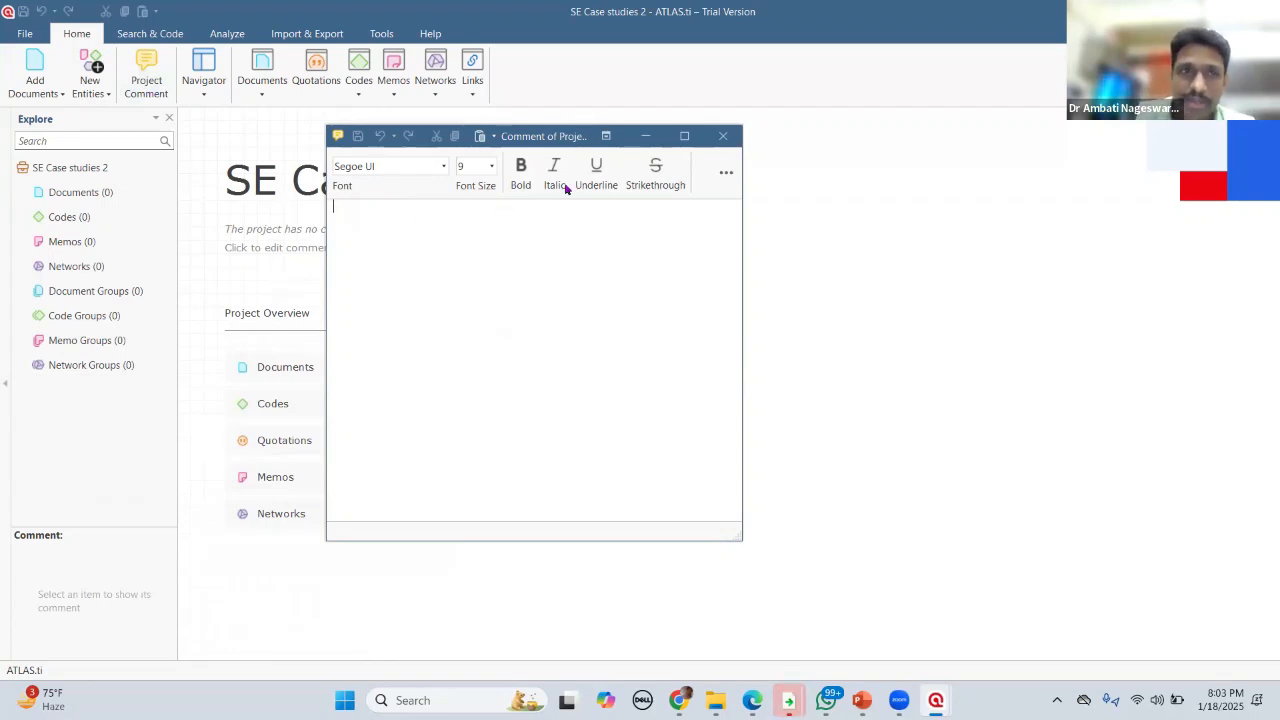
left_click(723, 136)
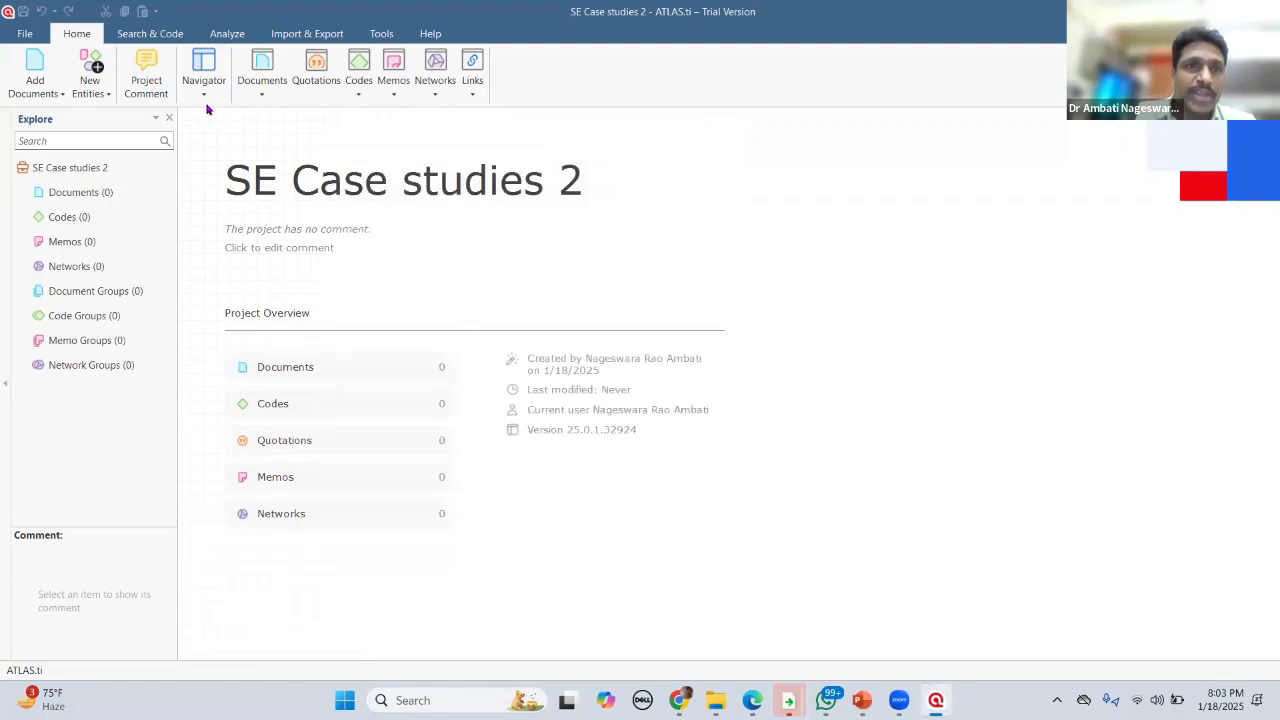
Step: Review the navigator and document manager choices and the command sets for search and coding, analysis, import and export, tools and help
left_click(203, 103)
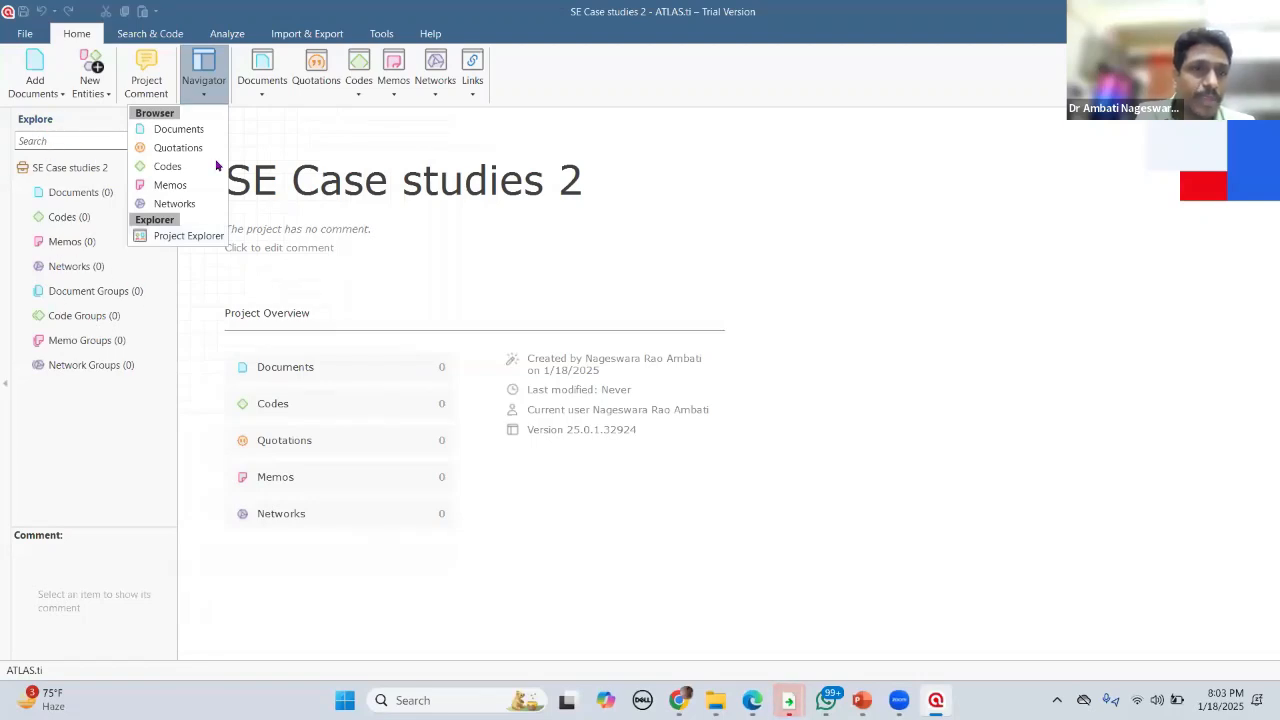
left_click(260, 95)
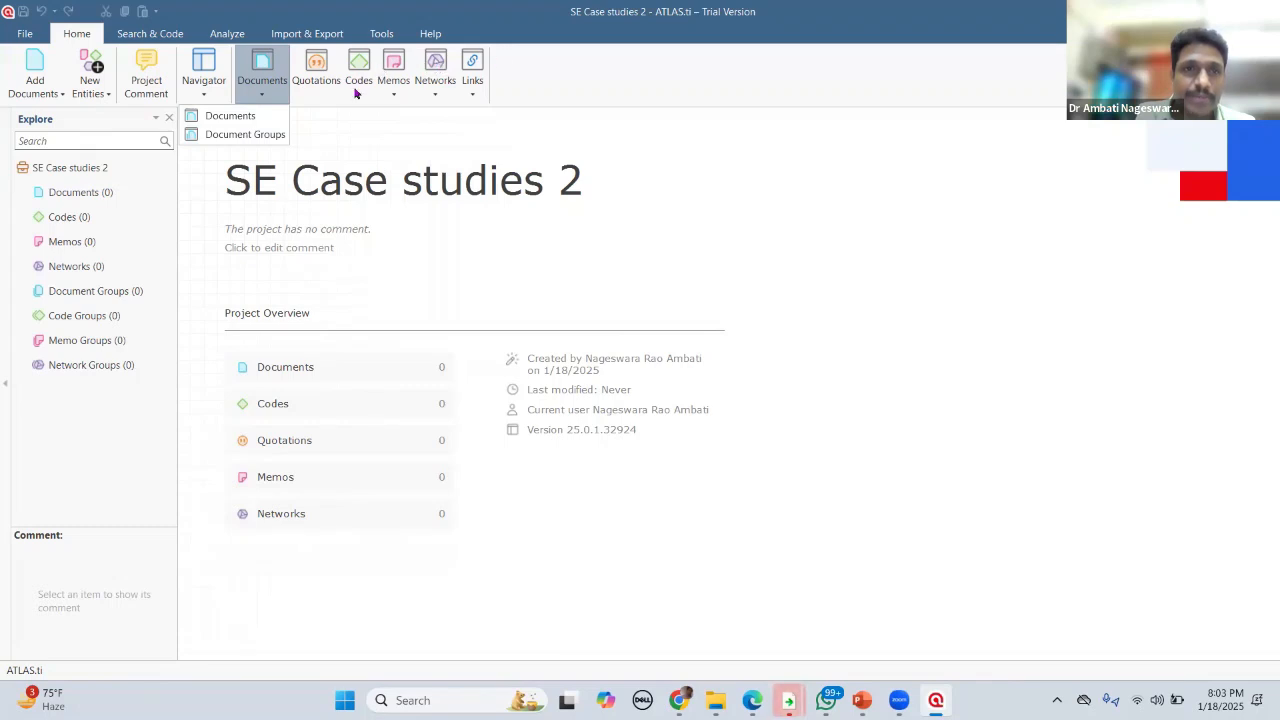
left_click(146, 36)
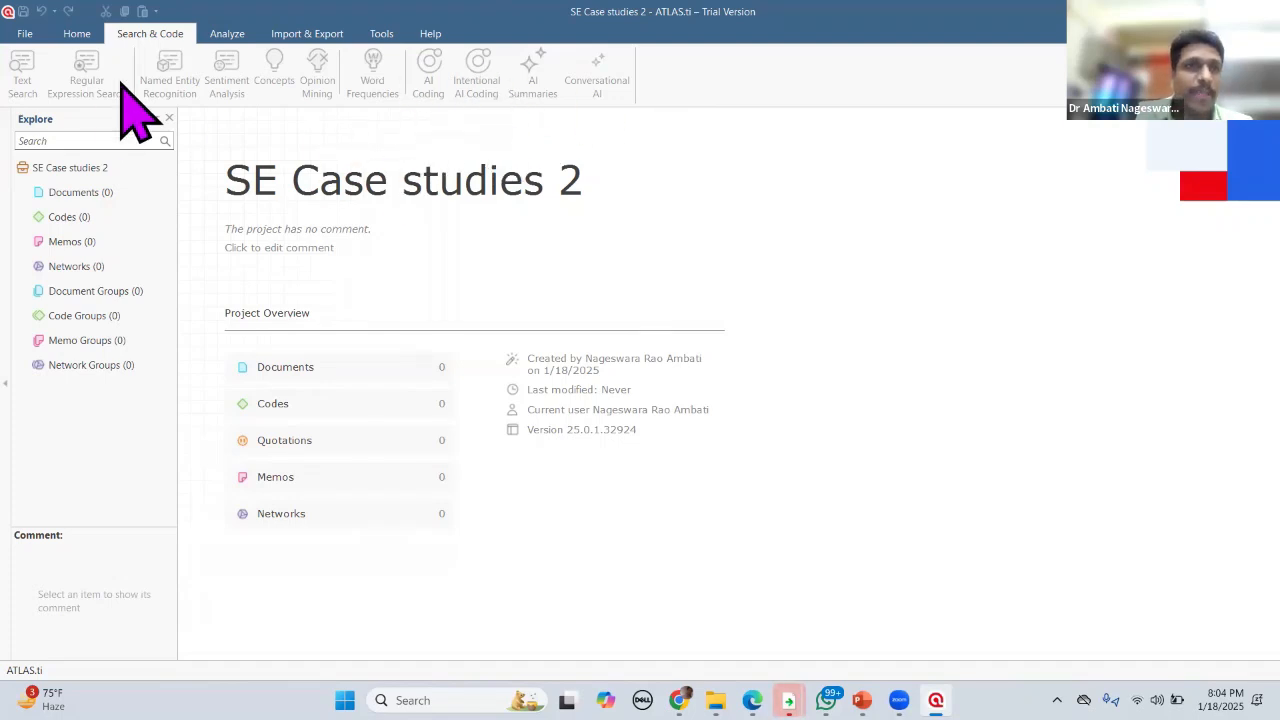
left_click(228, 36)
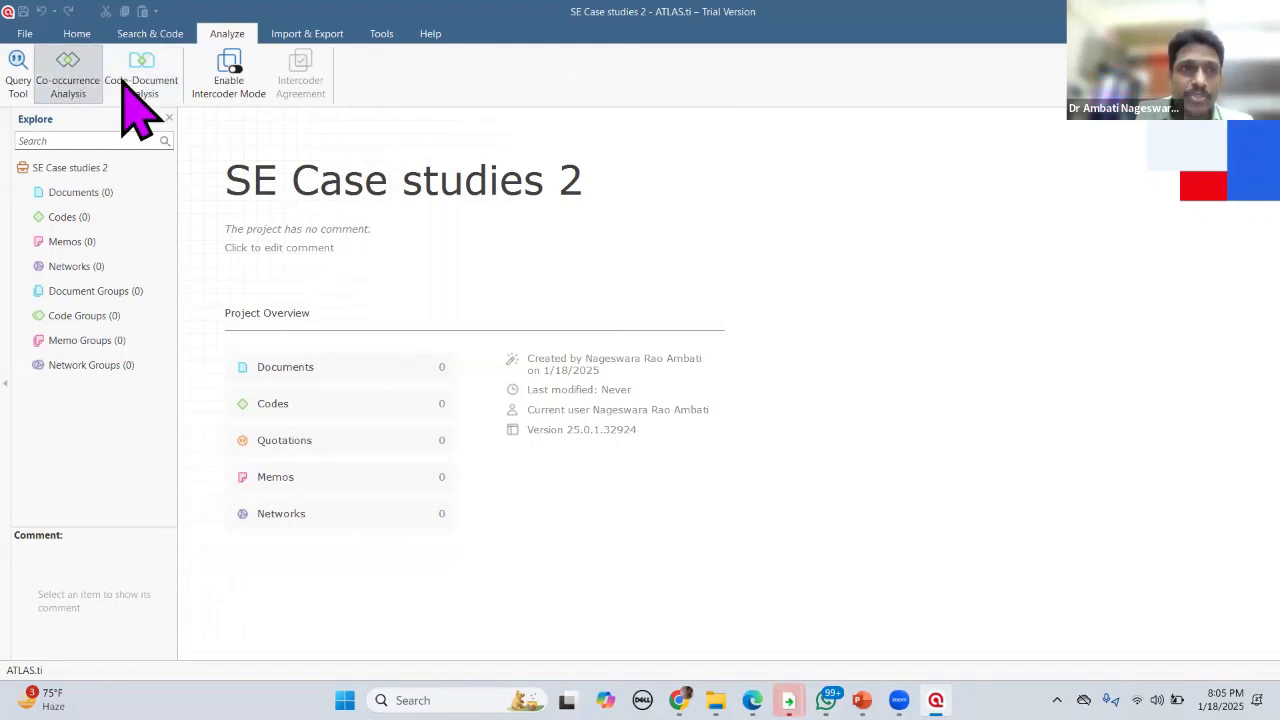
left_click(305, 36)
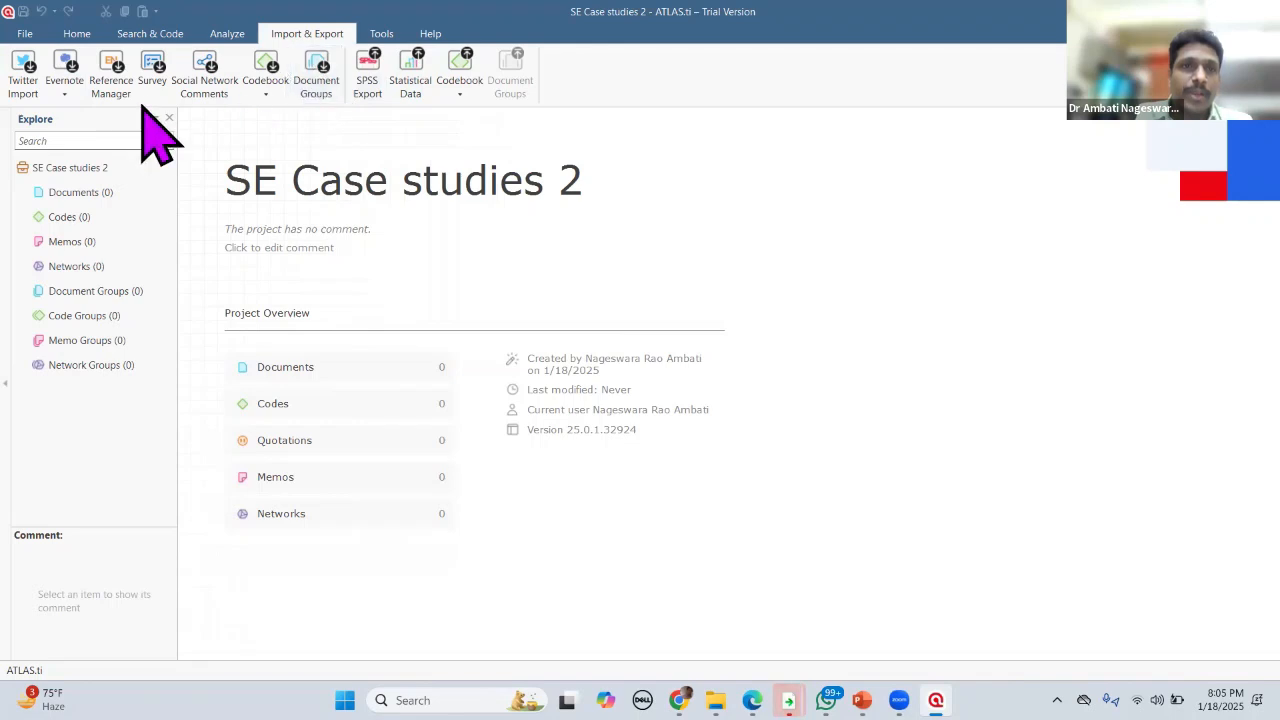
left_click(381, 33)
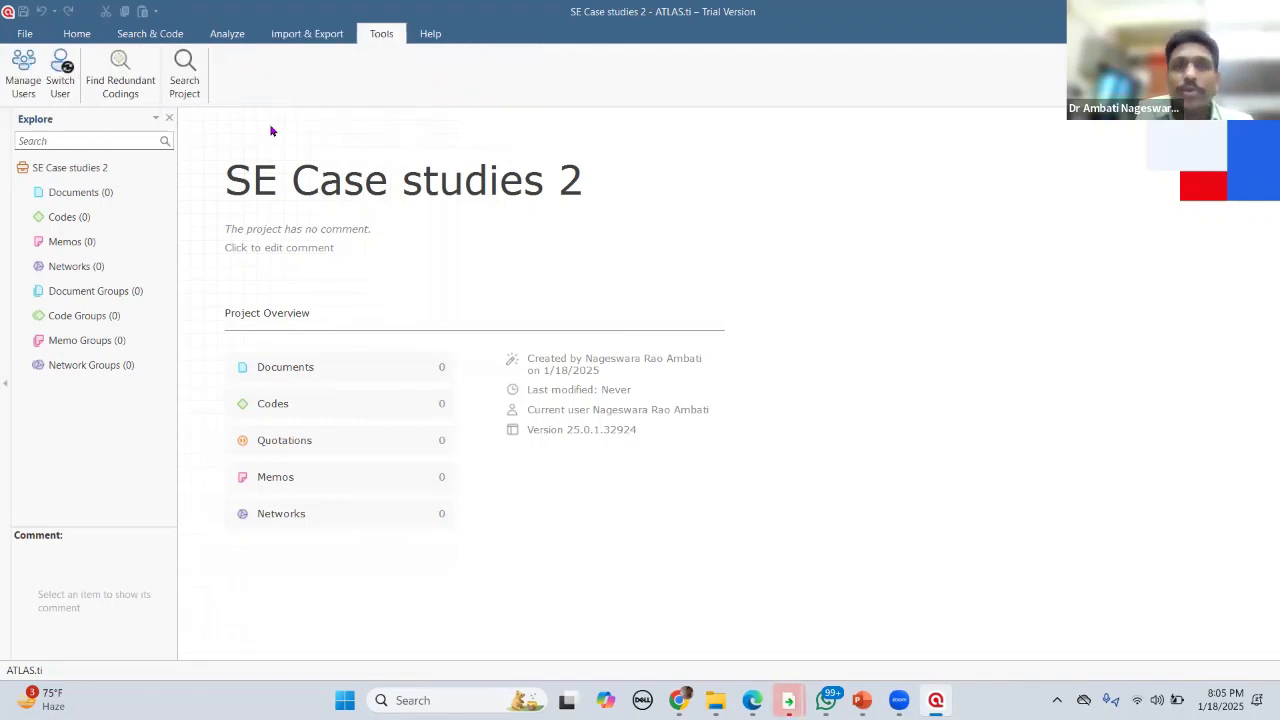
left_click(428, 36)
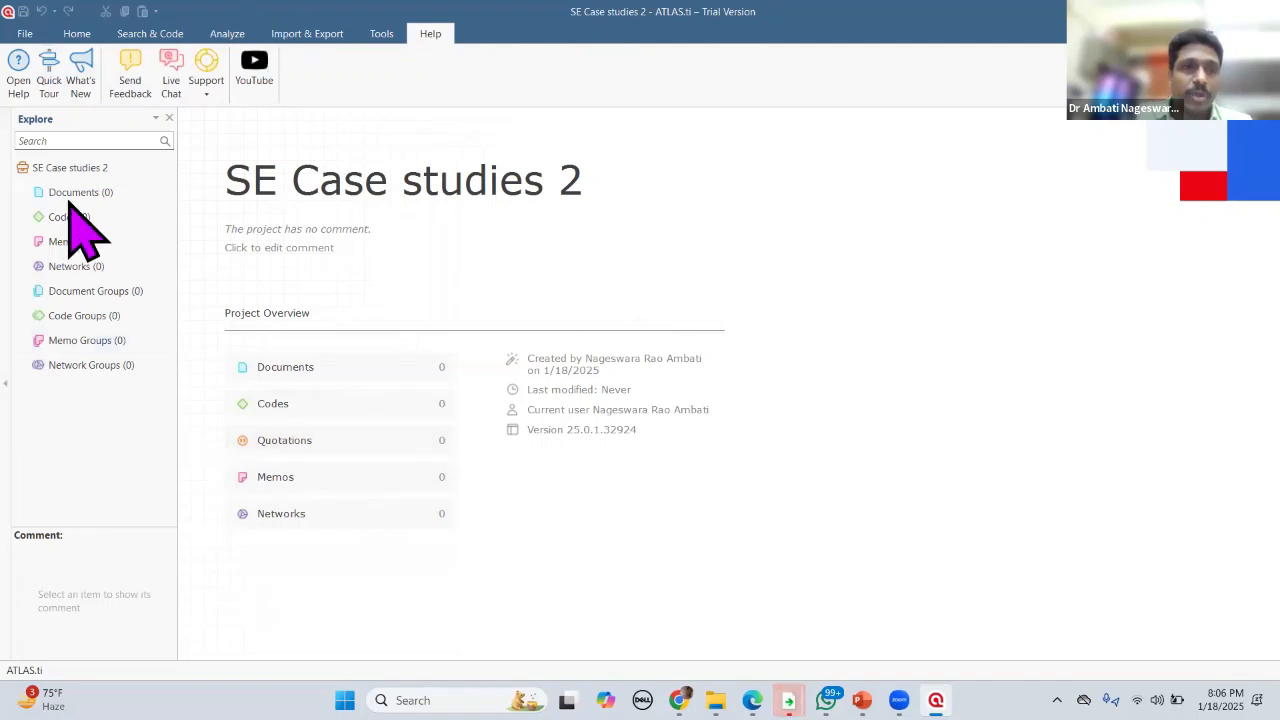
Step: Return to the home commands and compare the Navigator's browser and explorer entries with the project tree, closing the list without a choice
left_click(78, 42)
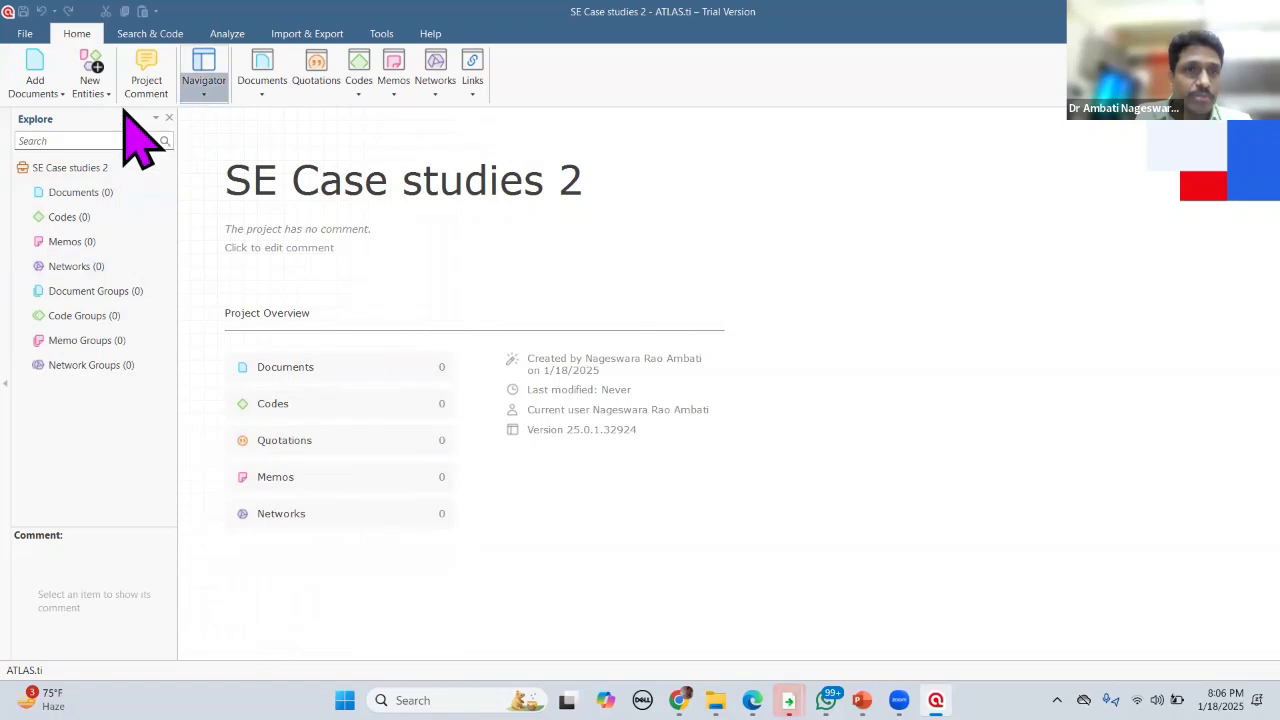
left_click(205, 94)
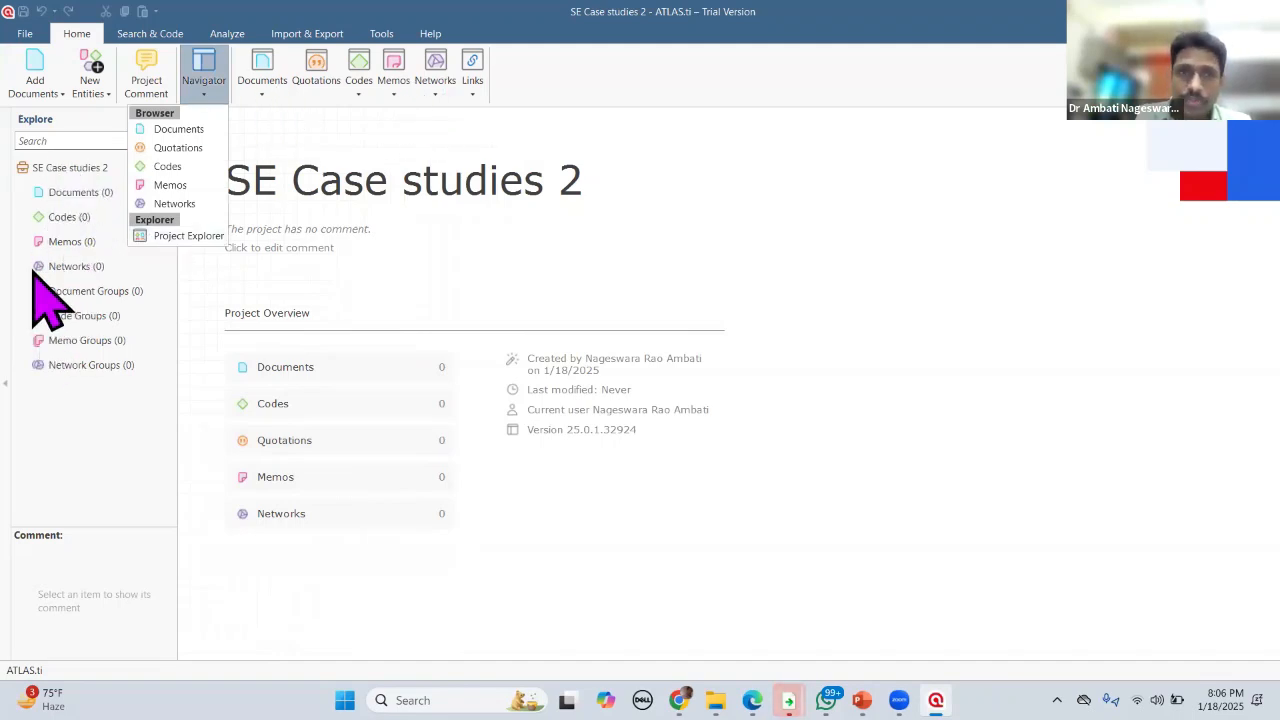
left_click(692, 80)
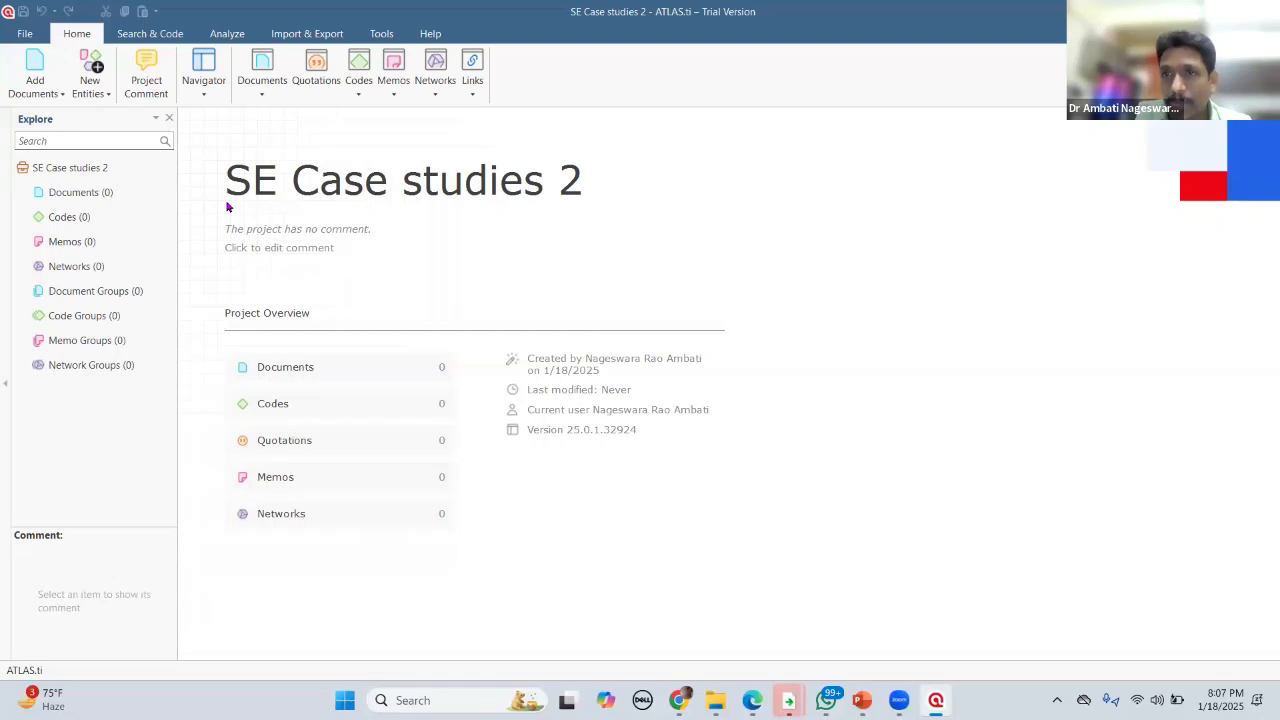
Step: Start adding files to the project and browse to the 1_Word files folder inside ATLAS ti_Jan 2025 > Day_3
left_click(57, 101)
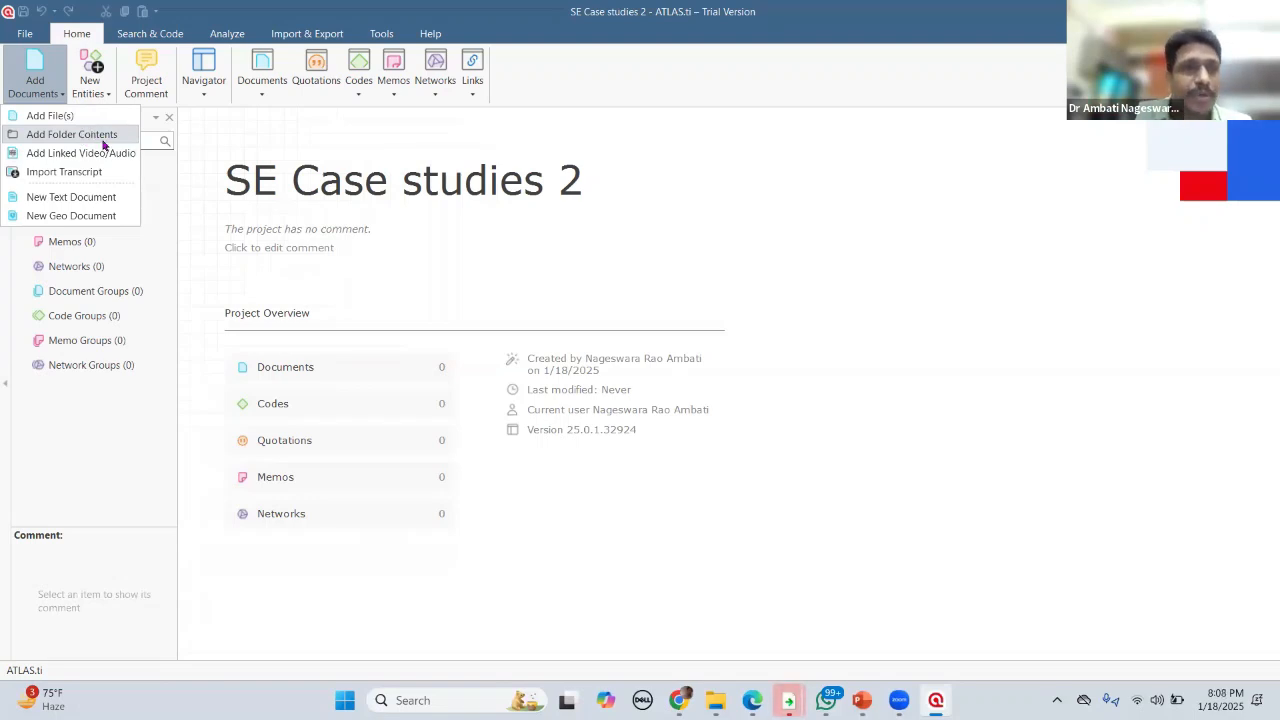
left_click(50, 116)
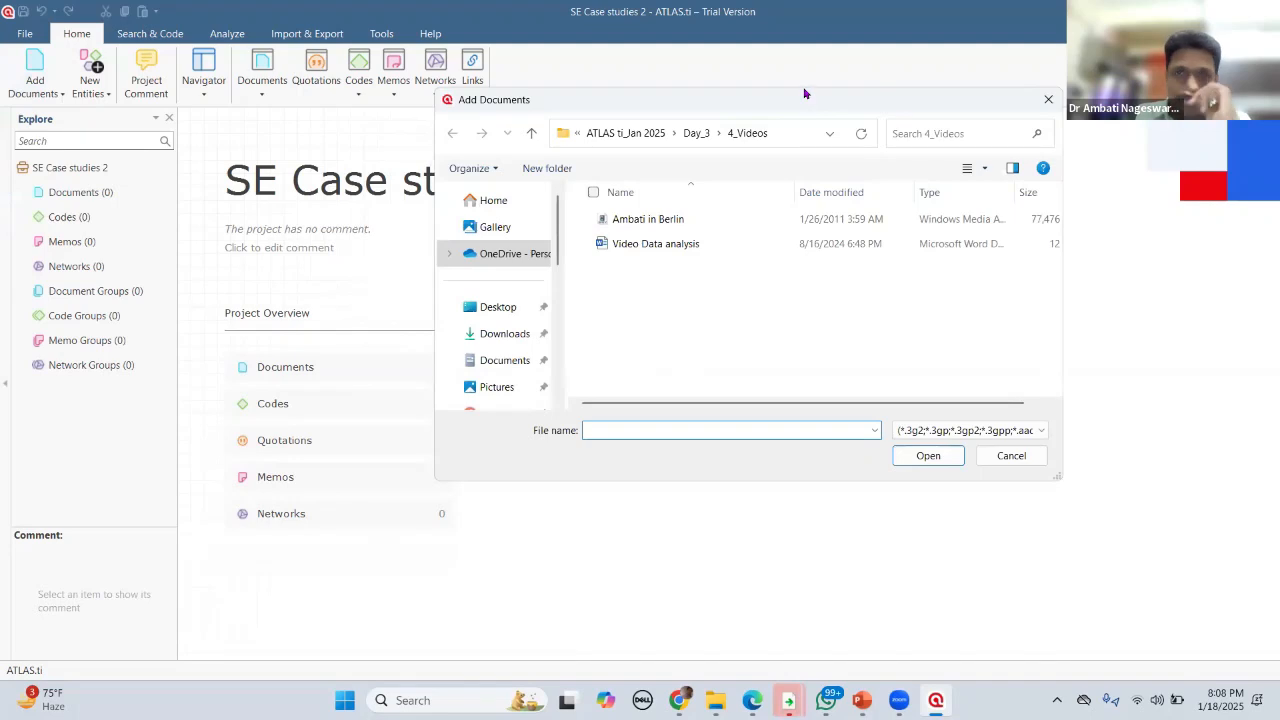
left_click_drag(805, 93, 672, 75)
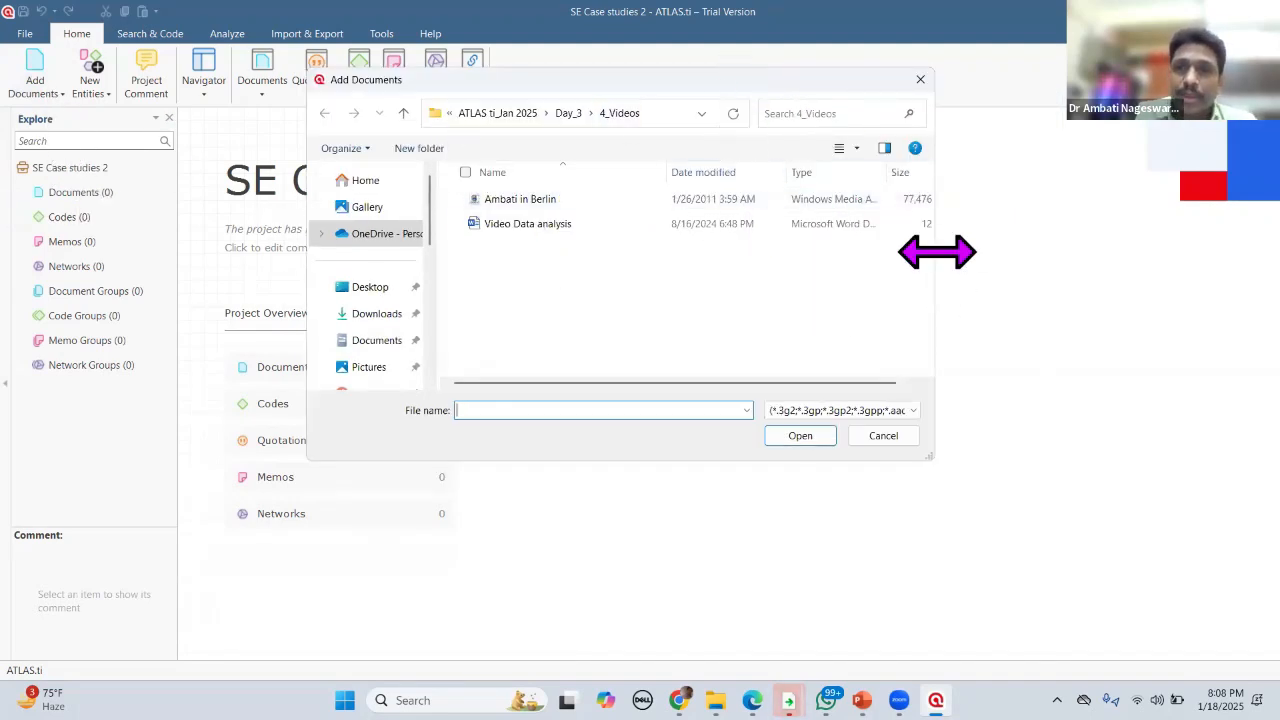
left_click_drag(937, 252, 1015, 250)
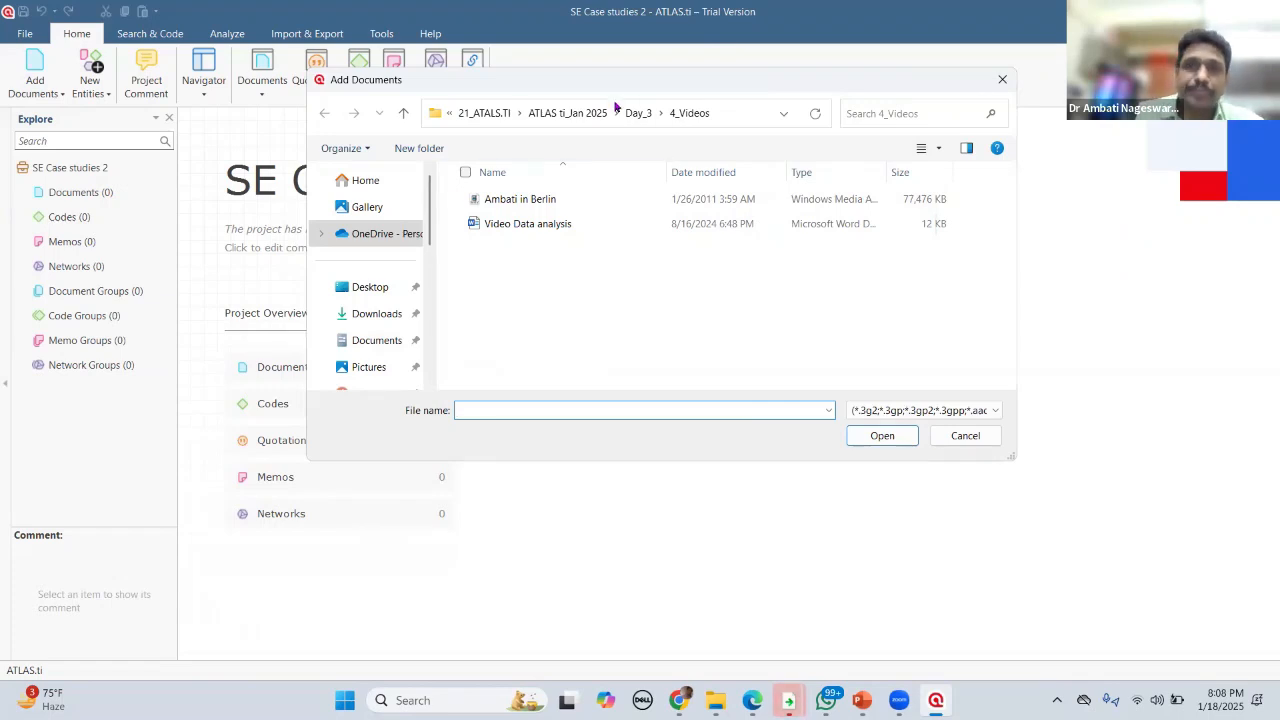
left_click(567, 115)
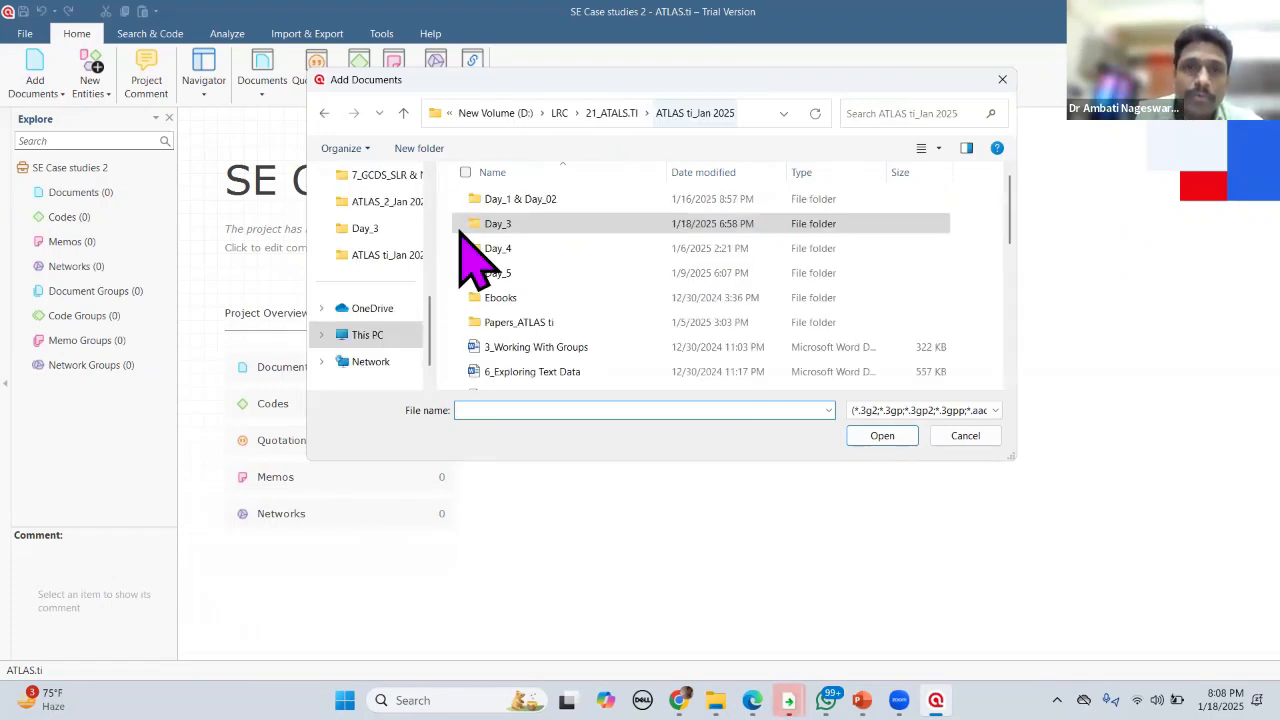
left_click(517, 223)
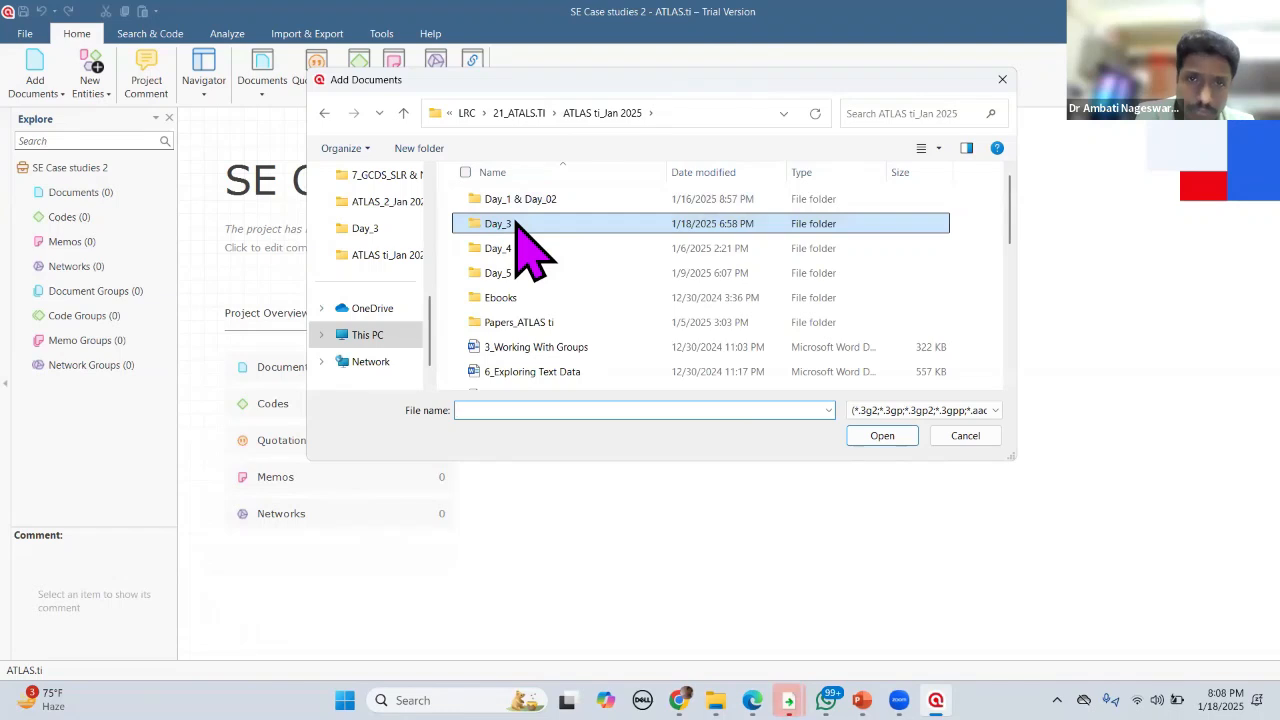
double_click(517, 223)
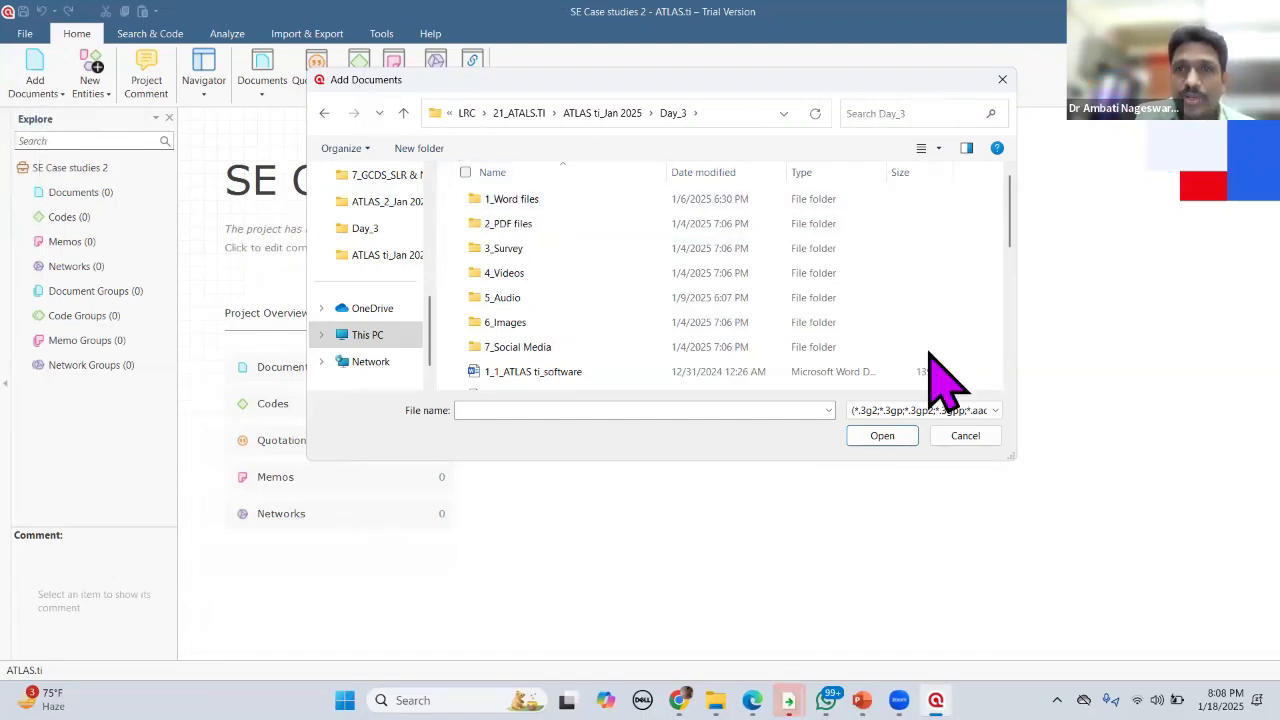
double_click(521, 209)
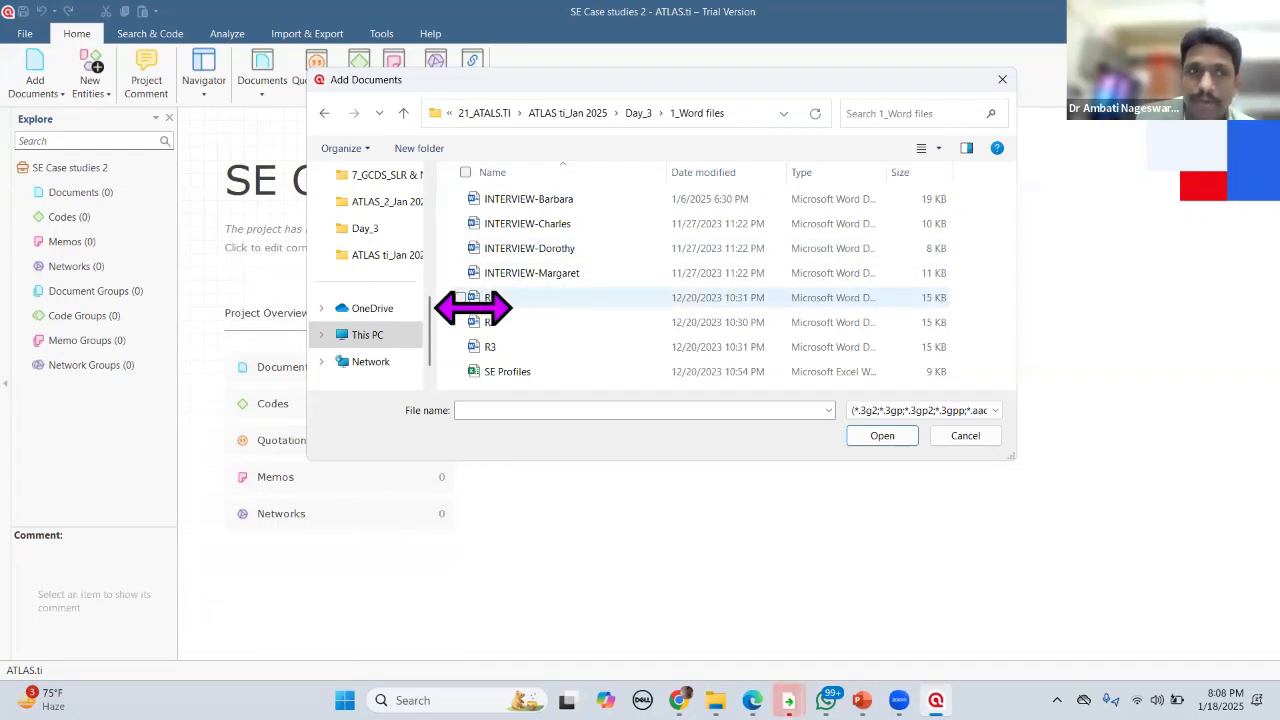
Step: Add the Word files R1, R2 and R3 to the project and expand the Documents branch in the project tree
left_click(545, 299)
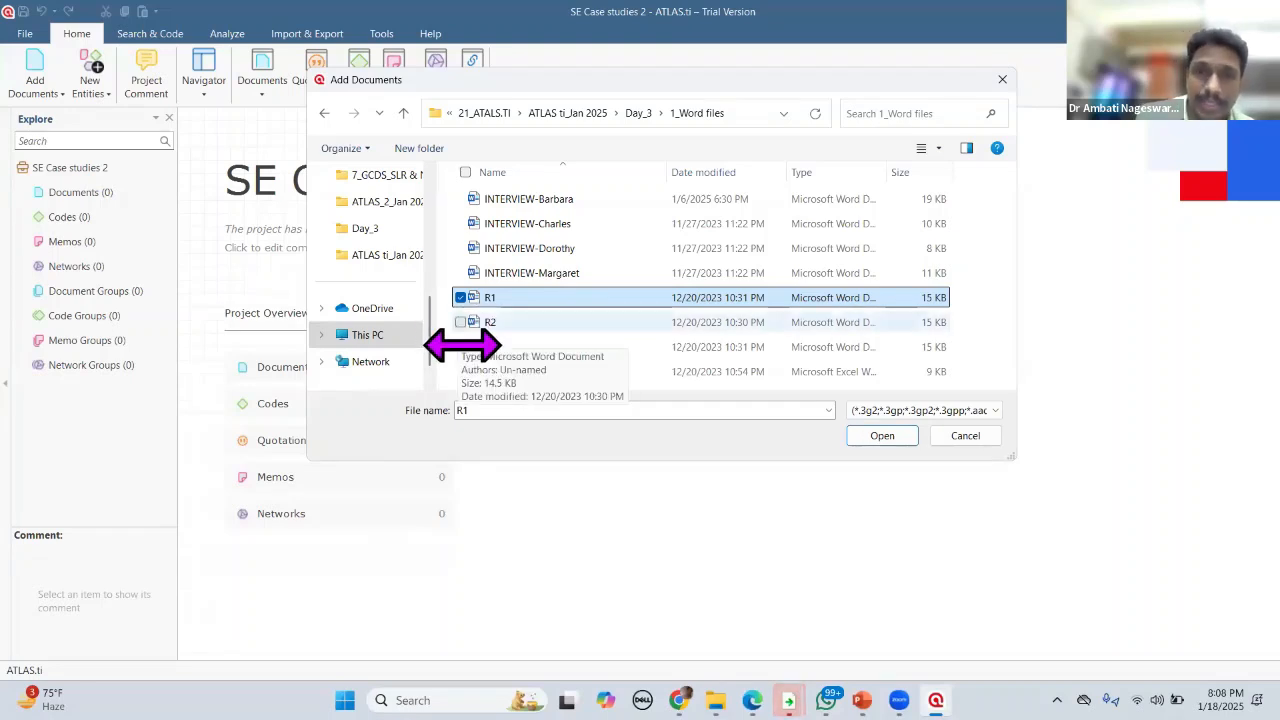
left_click(461, 322)
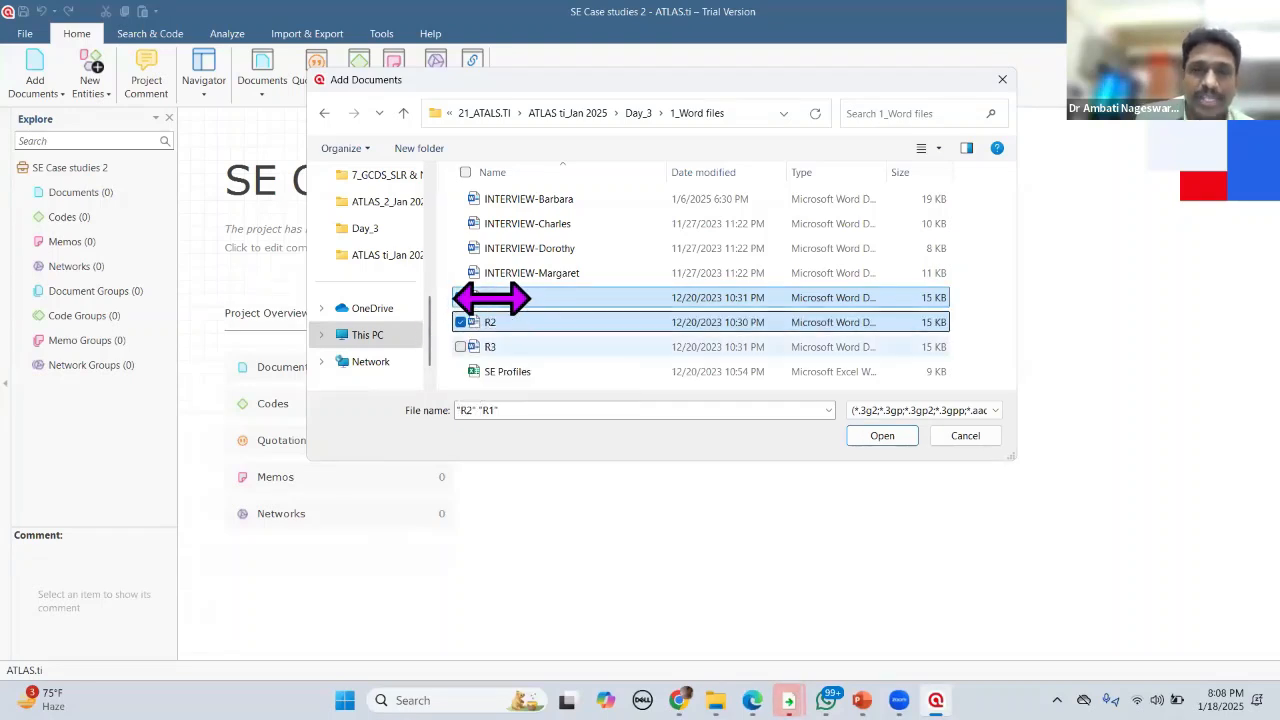
left_click(461, 346)
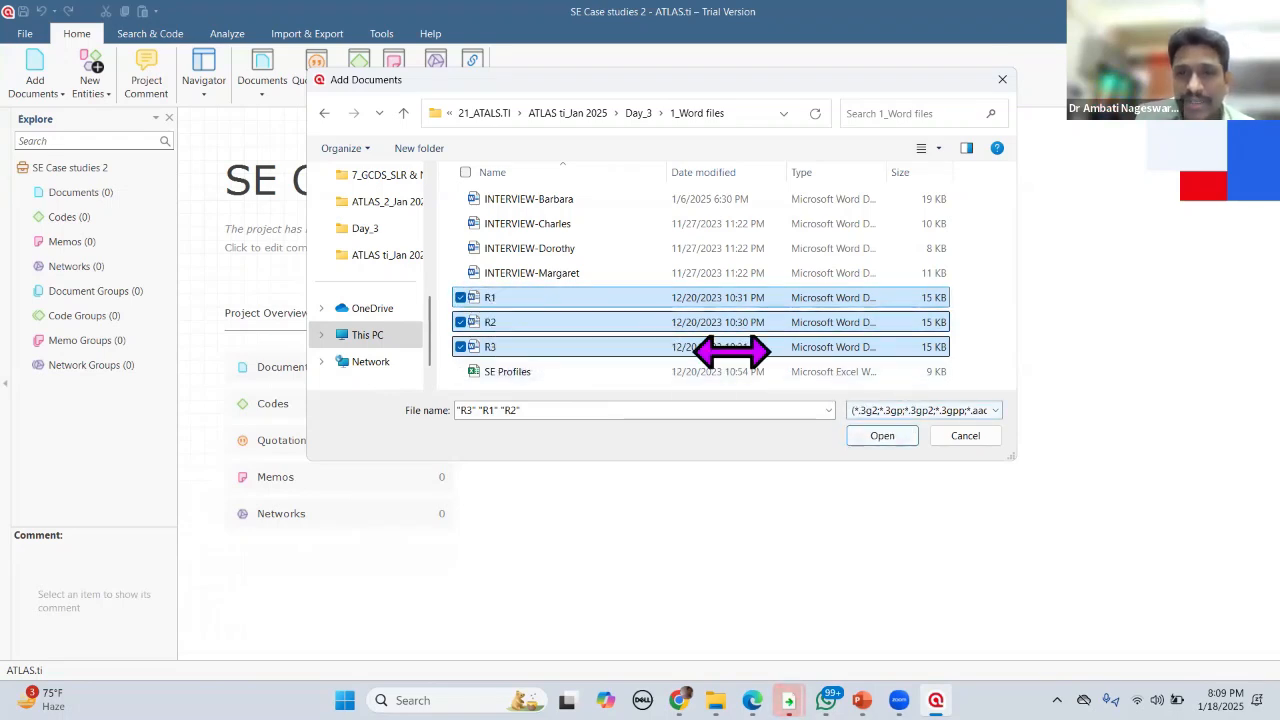
left_click(880, 435)
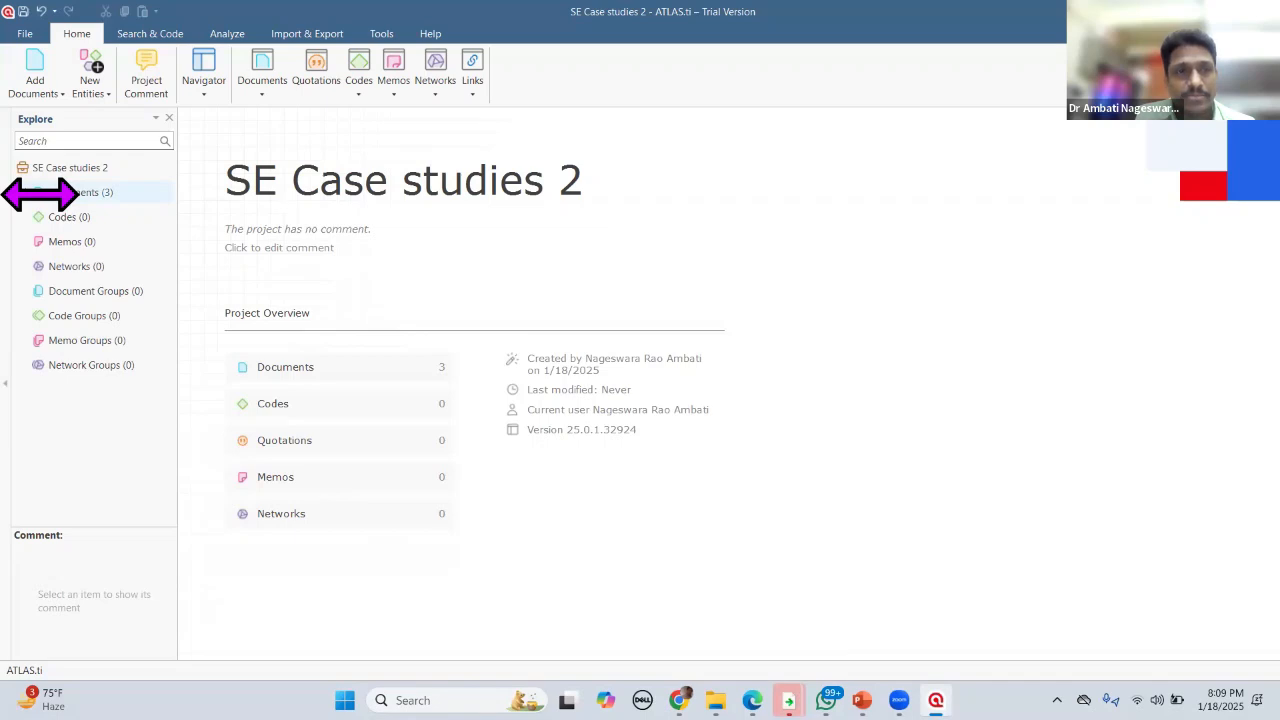
left_click(40, 193)
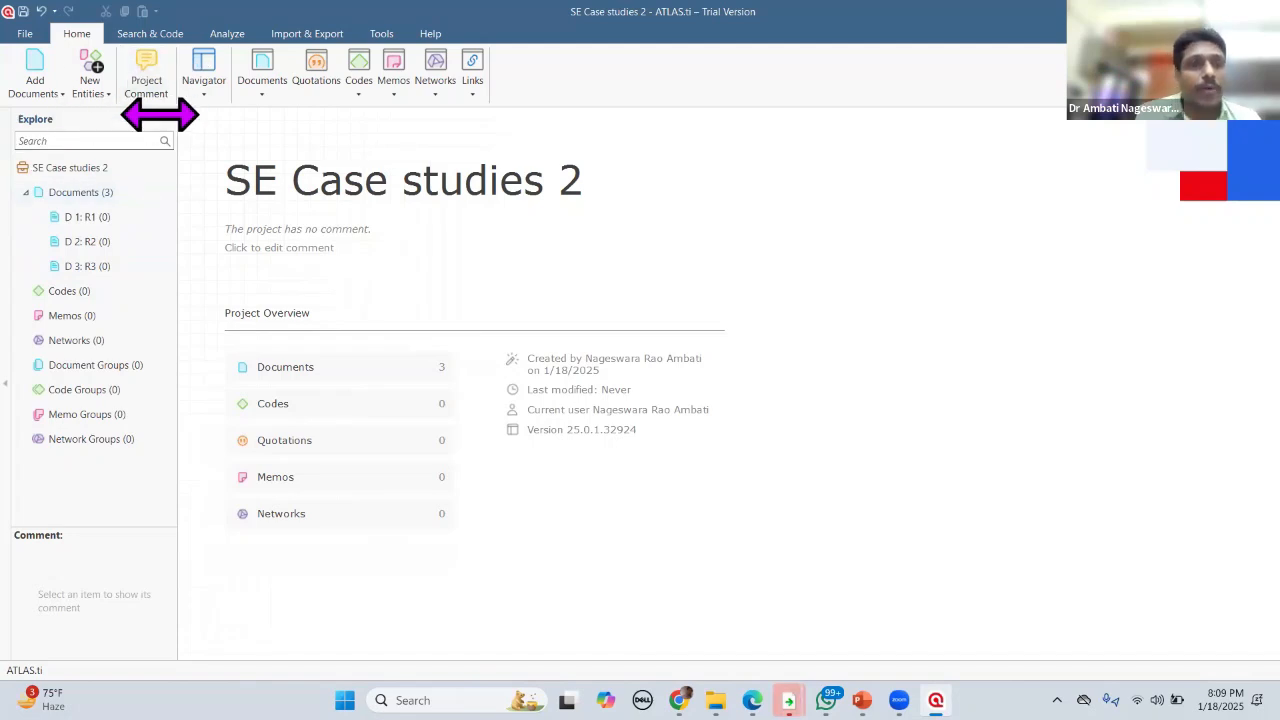
left_click(43, 88)
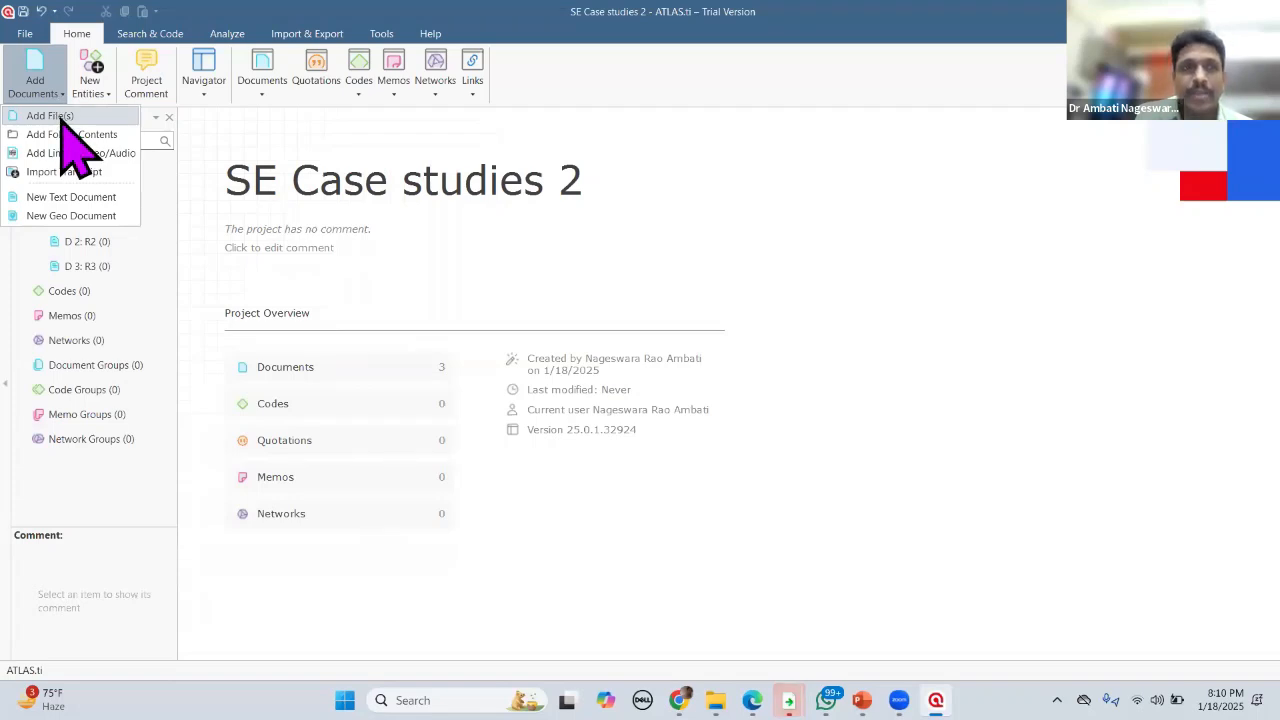
left_click(62, 117)
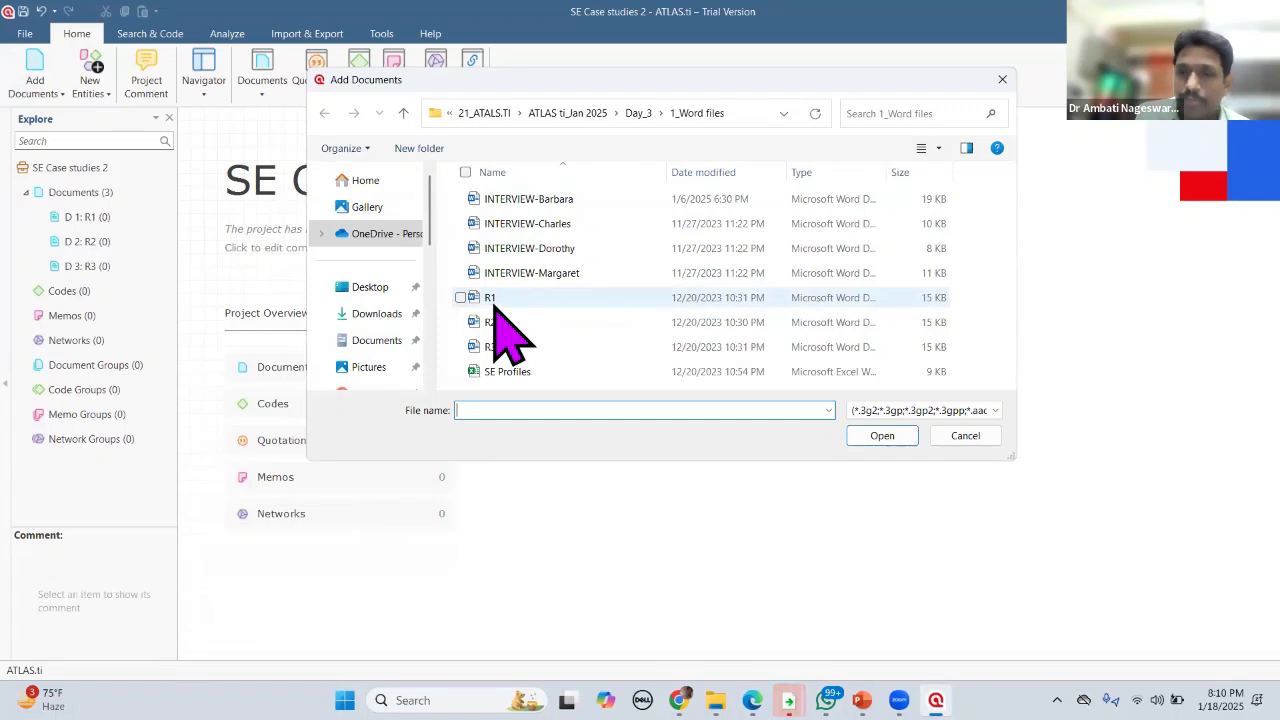
left_click(1003, 80)
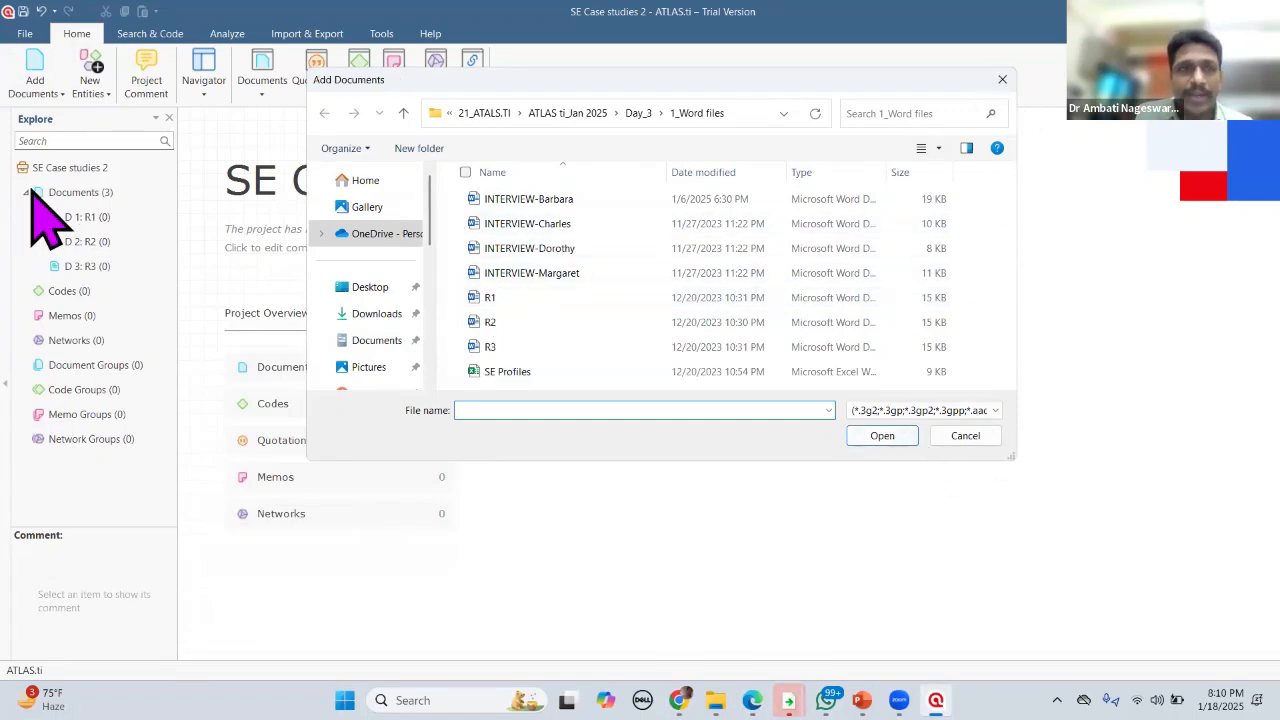
Step: Add the contents of the Day_3 subfolder 4_Videos to the project and widen the Explore pane to fit the document names
left_click(48, 100)
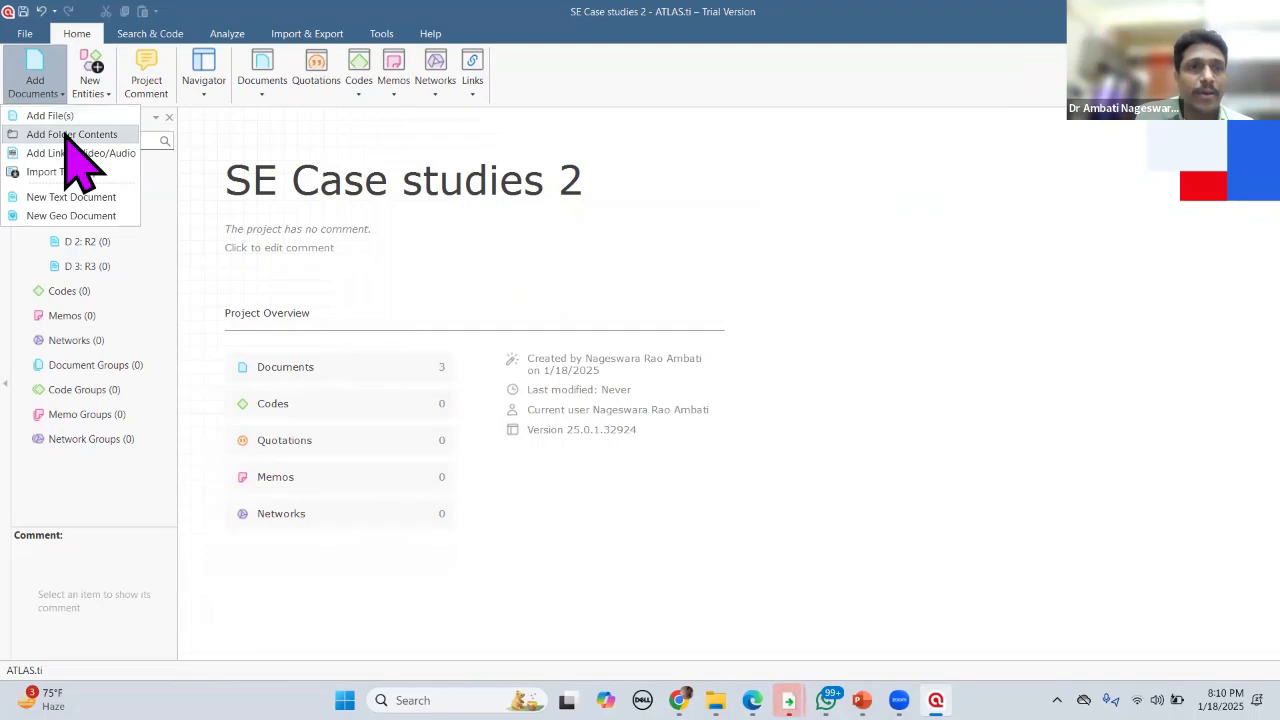
left_click(68, 136)
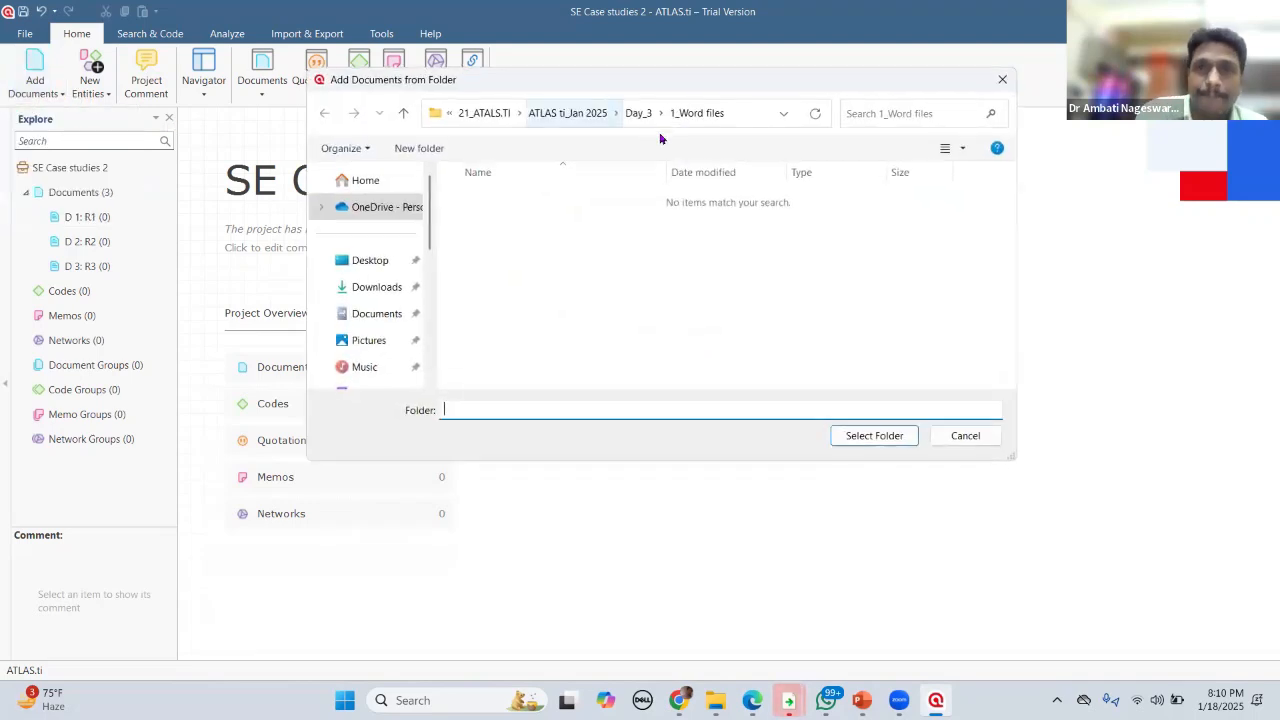
left_click(637, 115)
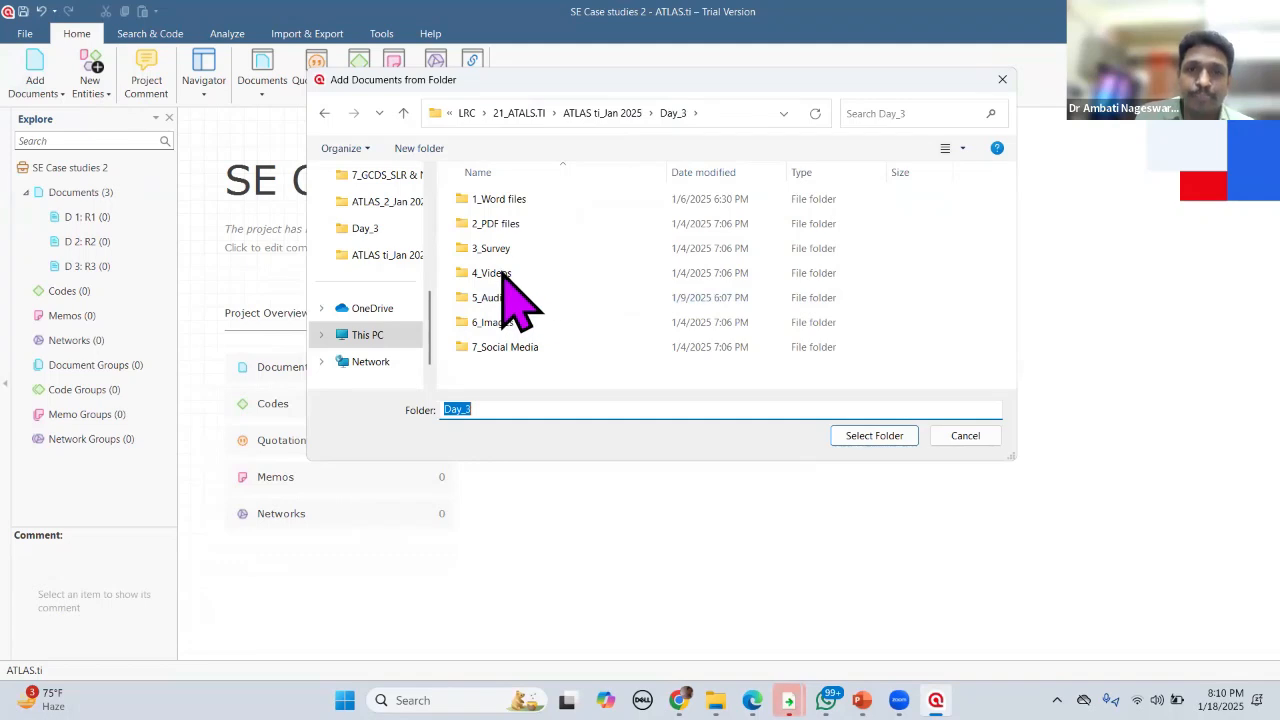
left_click(505, 275)
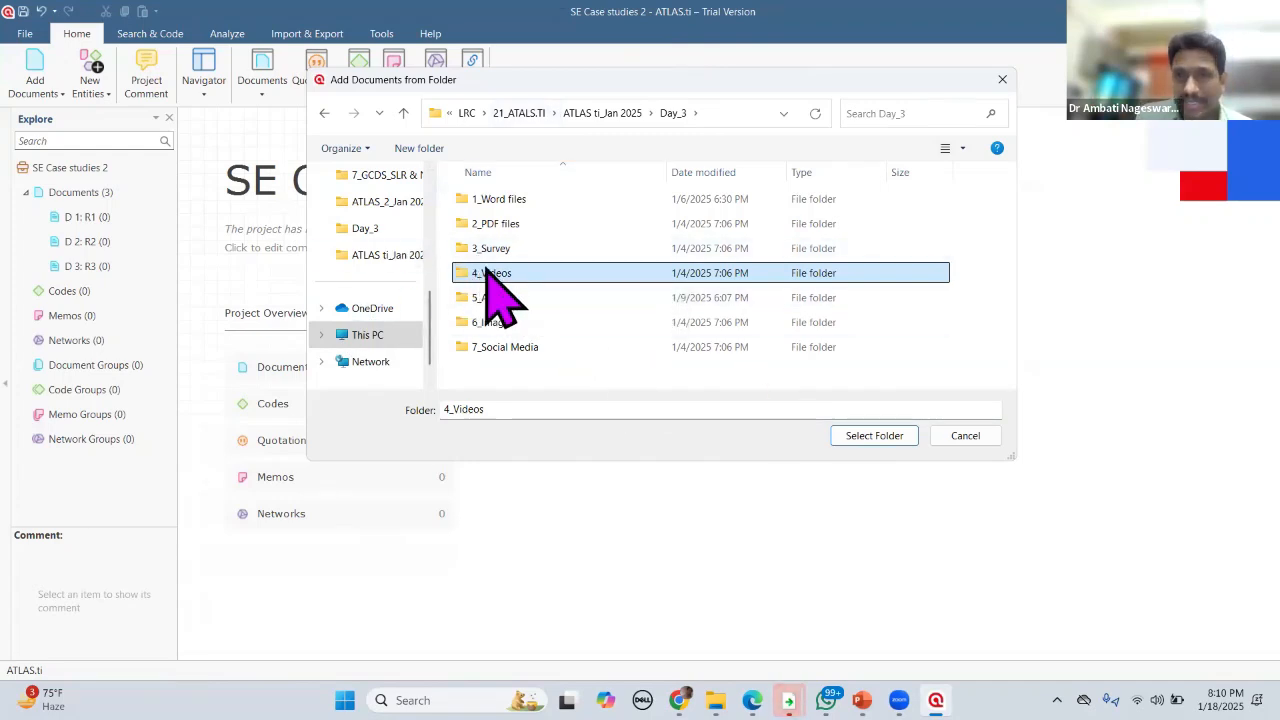
left_click(870, 441)
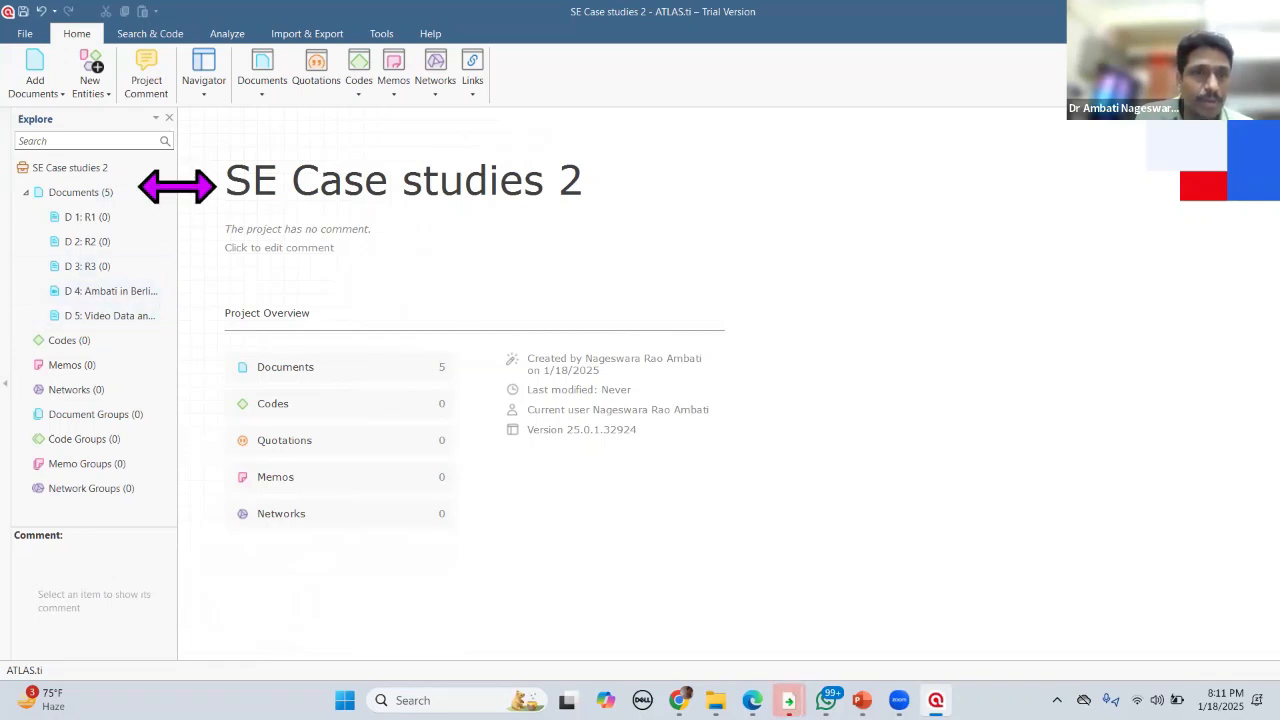
left_click_drag(177, 184, 250, 184)
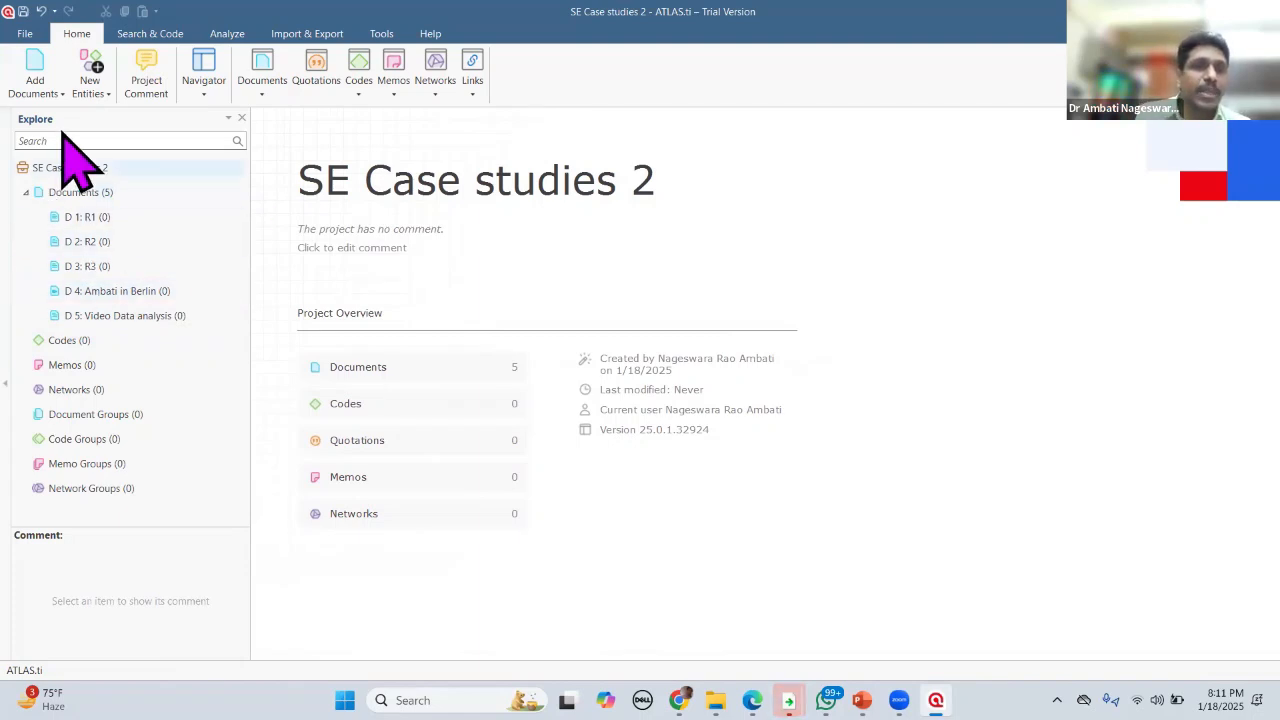
Step: Add the audio file sample-3s from Day_3 > 5_Audio as linked media, importing it without a transcript
left_click(38, 88)
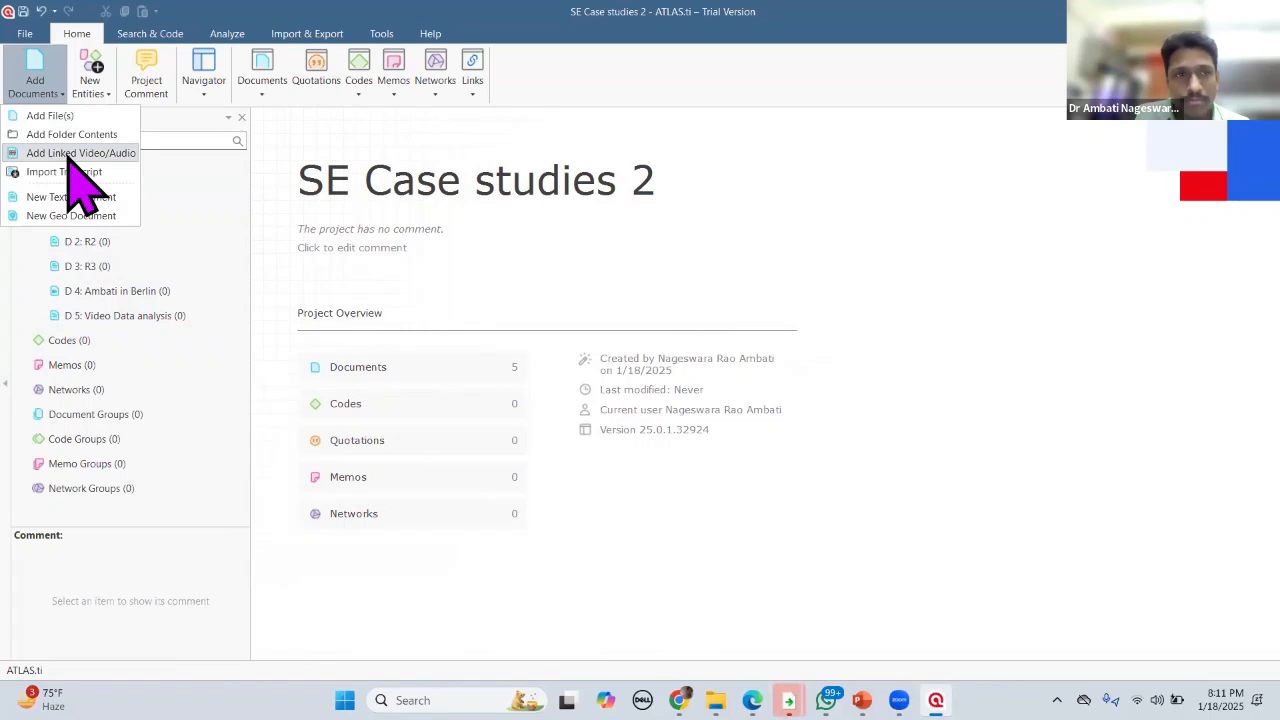
left_click(68, 156)
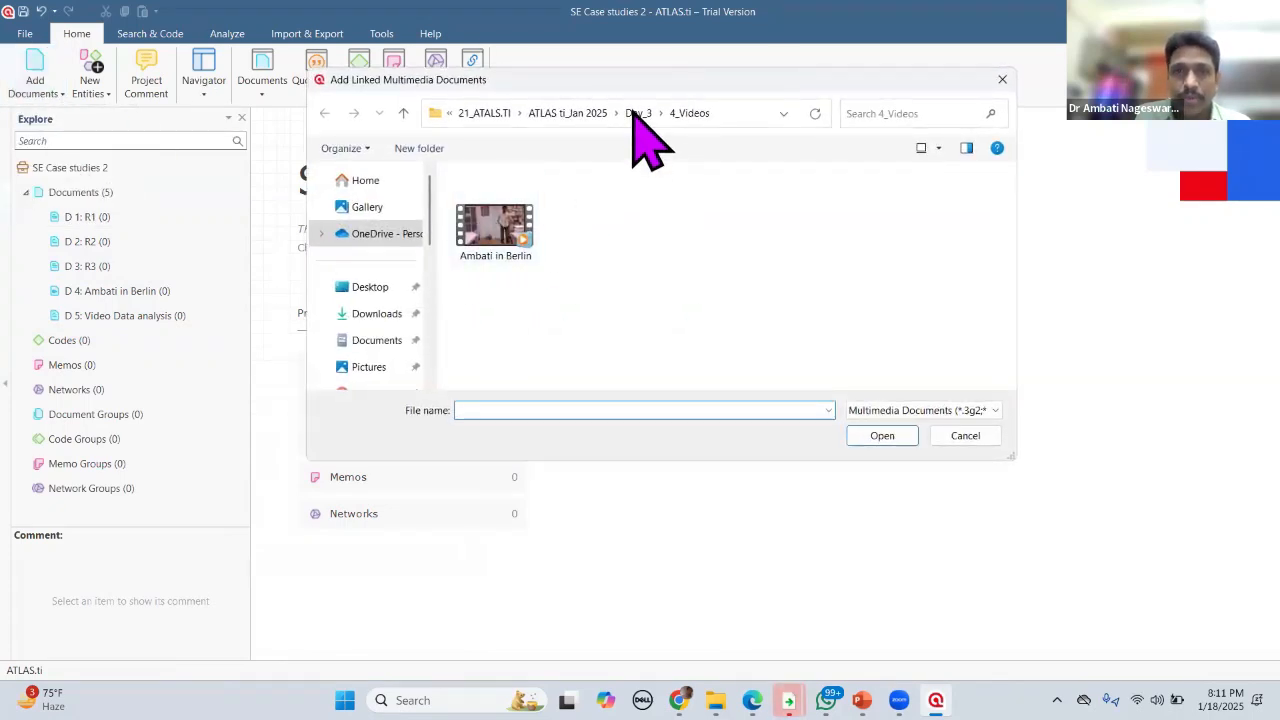
left_click(638, 113)
double_click(508, 303)
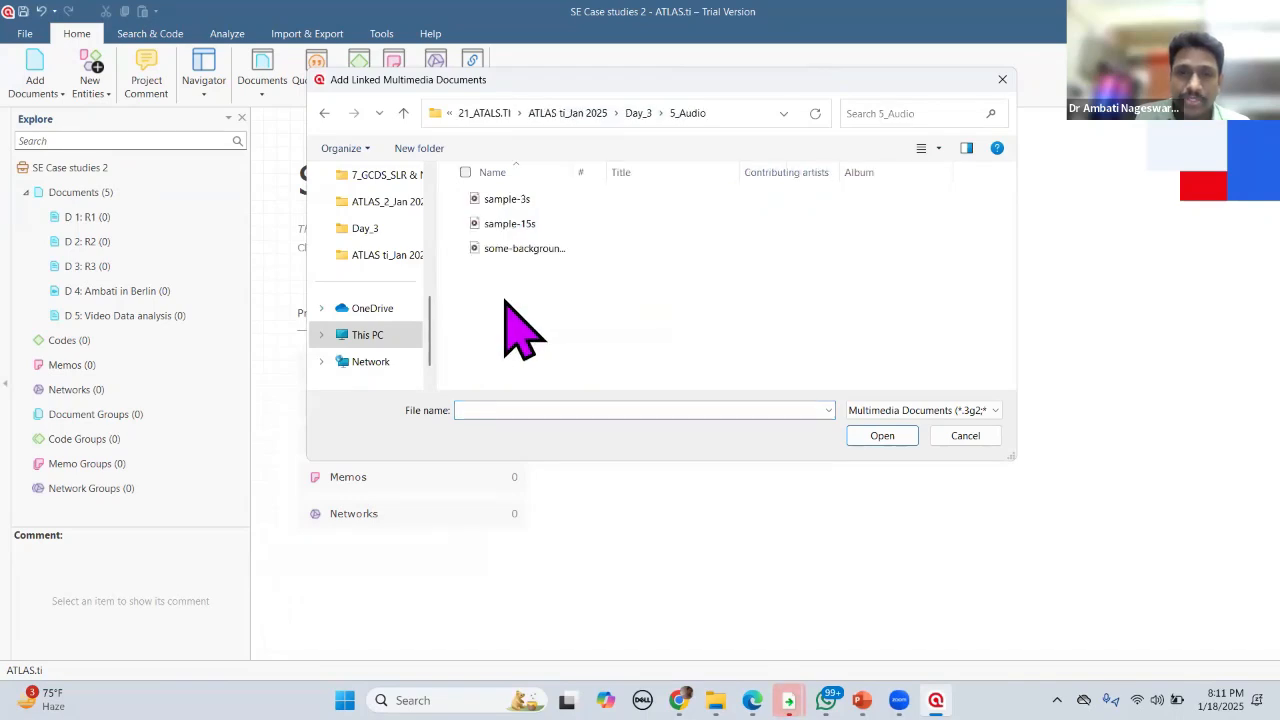
left_click(461, 199)
left_click(461, 224)
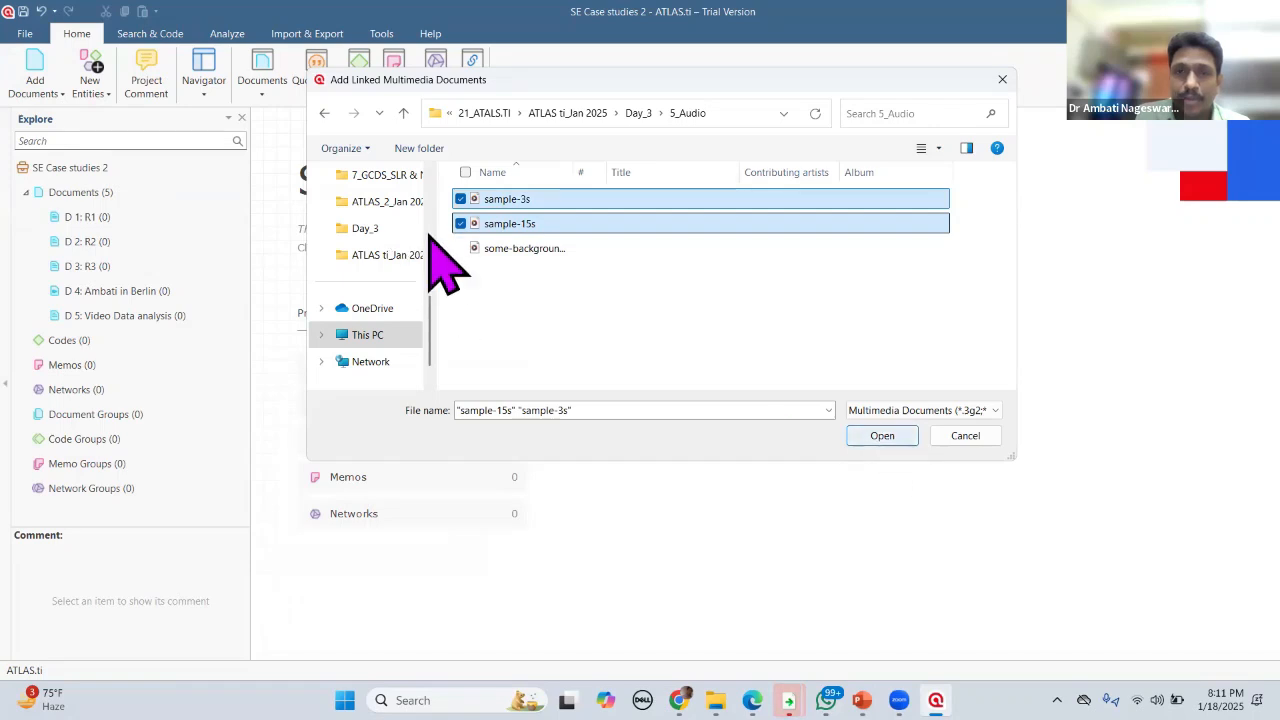
left_click(461, 224)
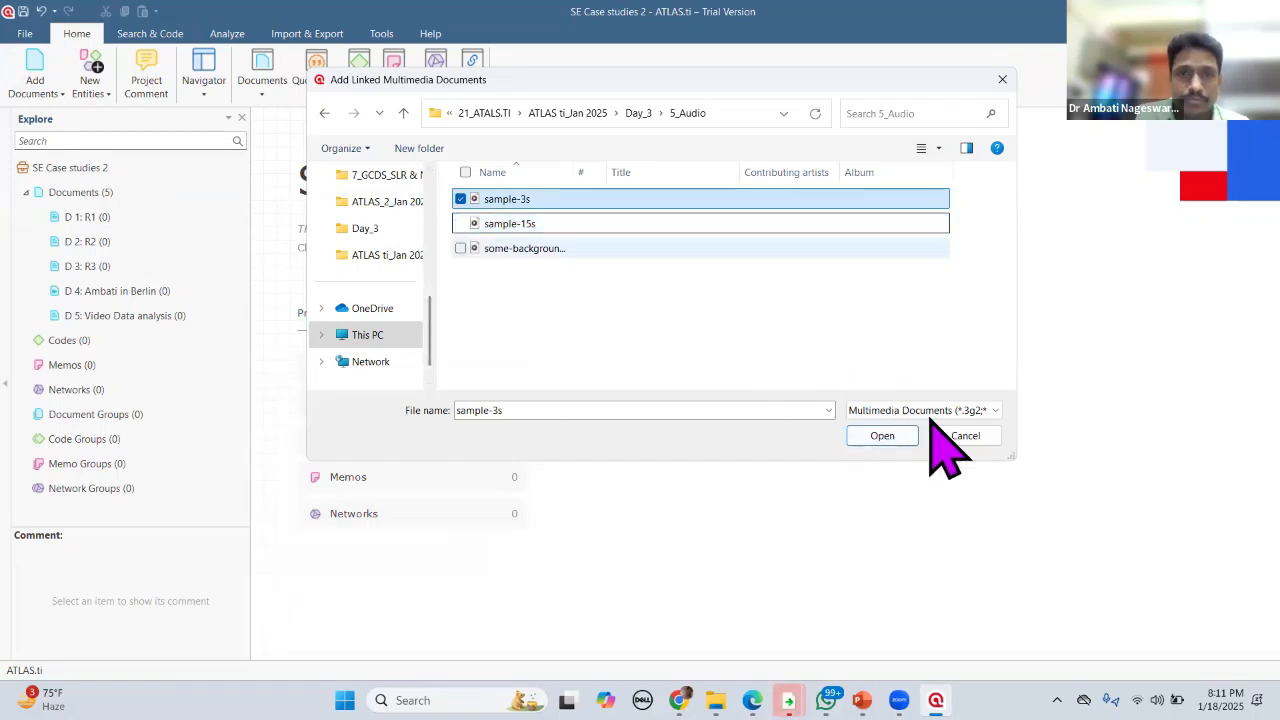
left_click(882, 436)
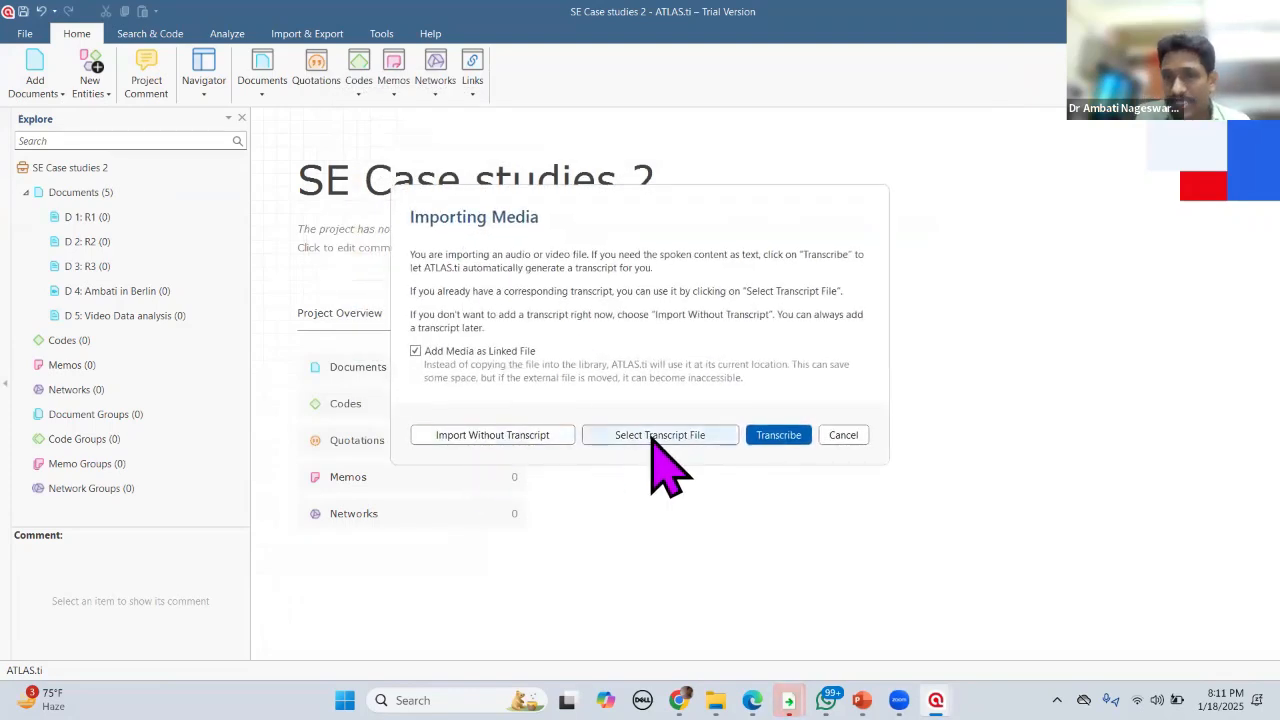
left_click(497, 438)
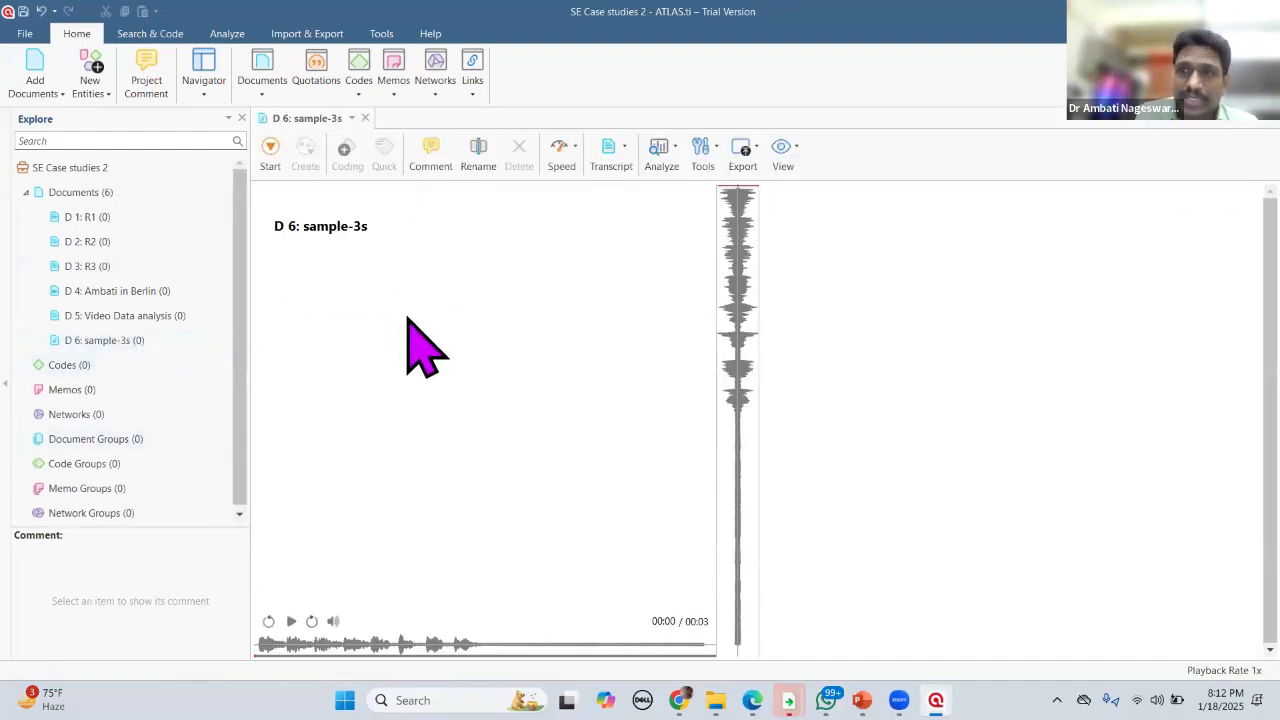
Step: Review the options for adding documents without choosing one, and close the sample-3s audio document
left_click(35, 92)
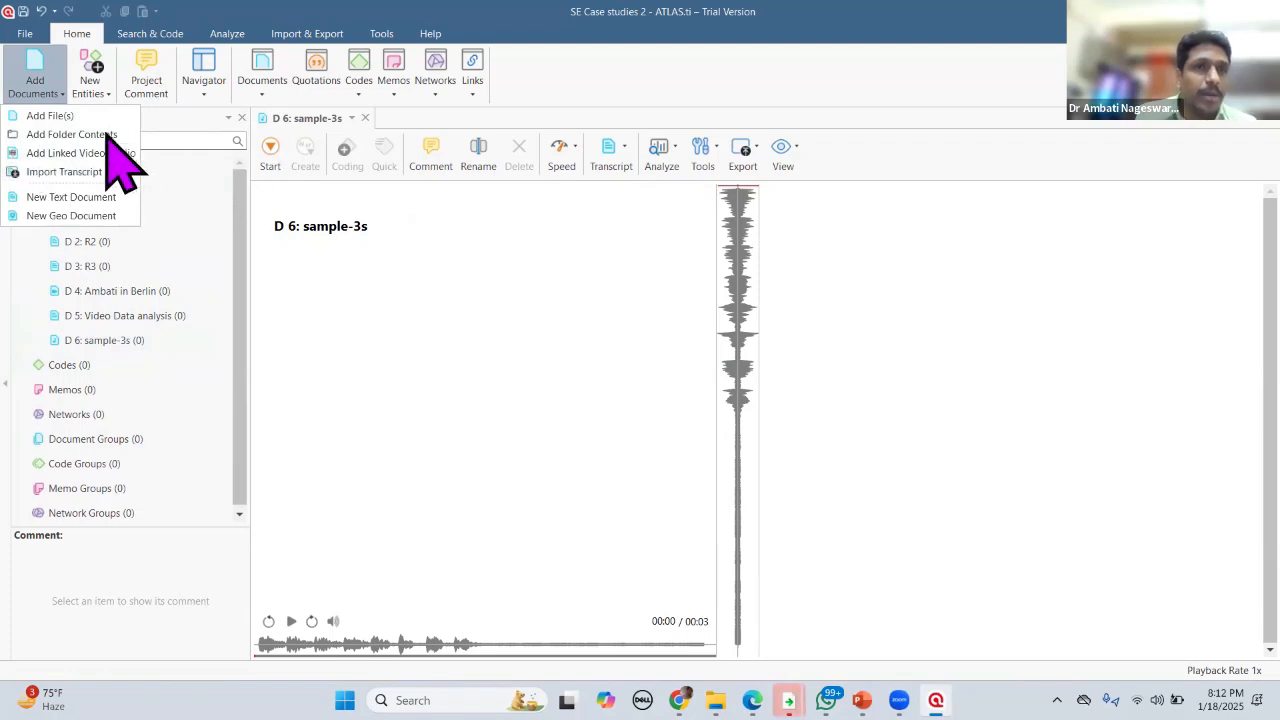
left_click(961, 225)
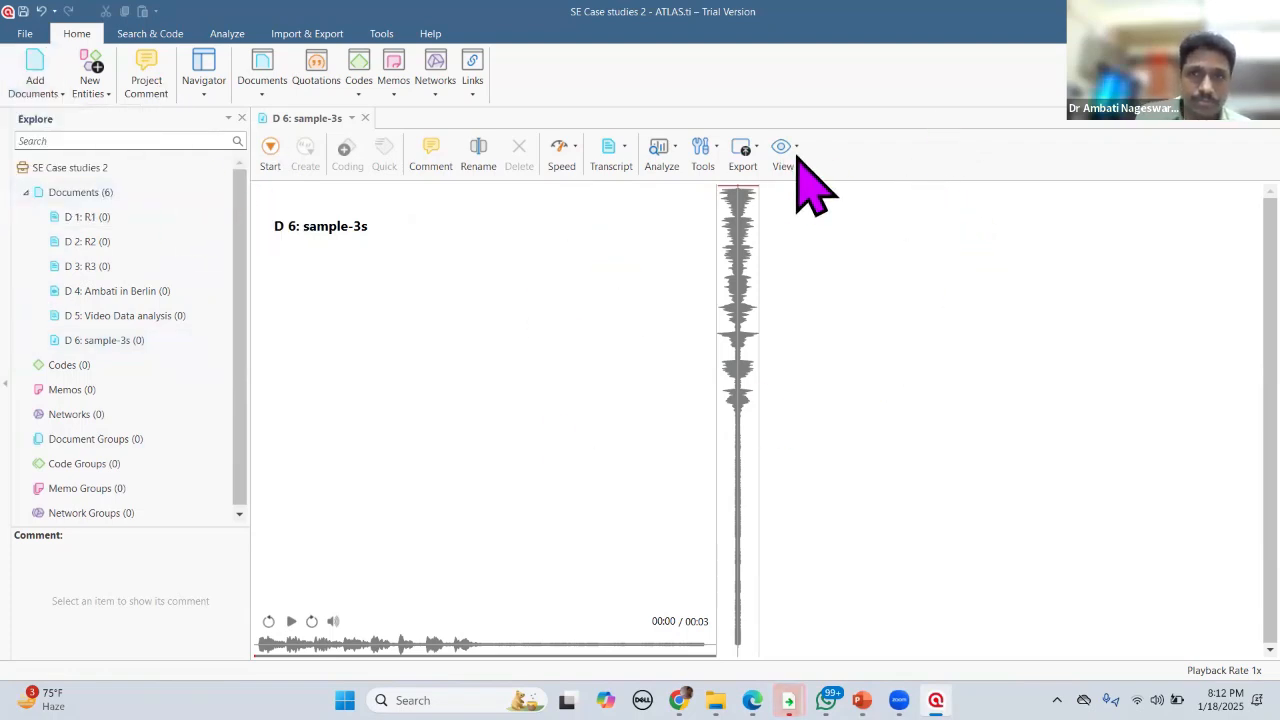
left_click(365, 118)
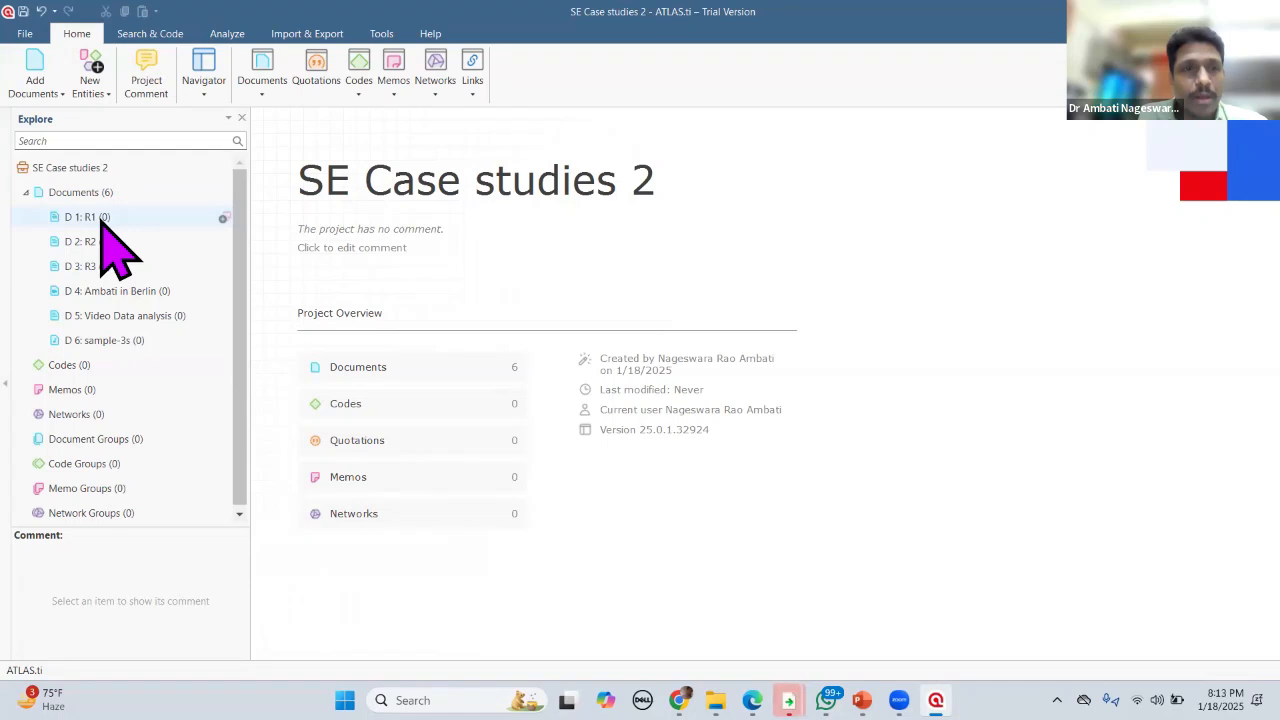
Step: Open the documents R1, R2 and R3 from the project tree, each in its own tab
double_click(101, 218)
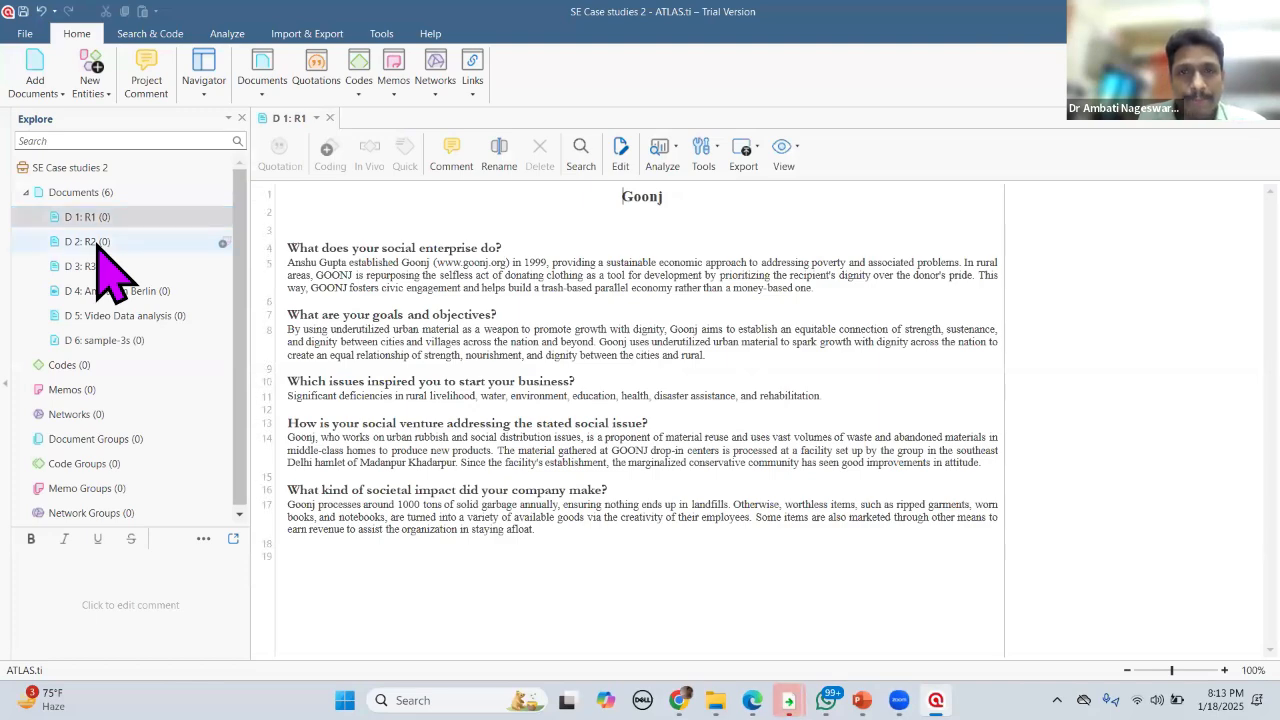
double_click(97, 245)
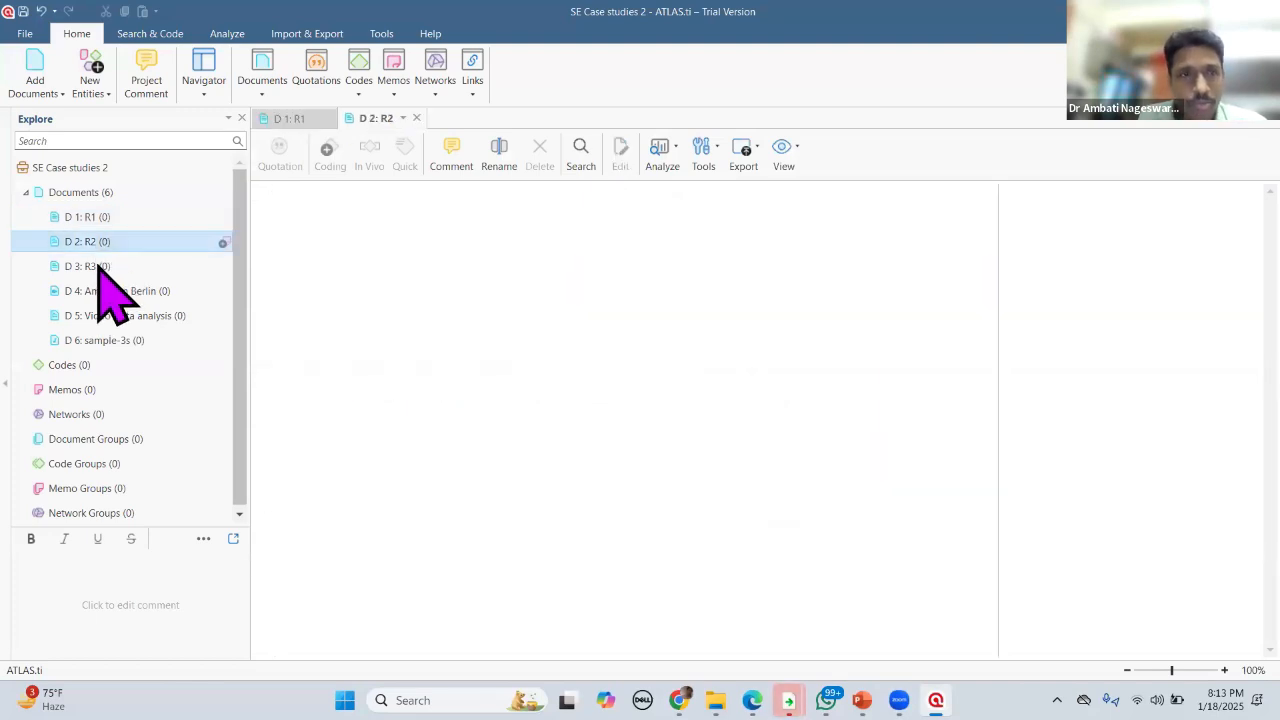
double_click(97, 266)
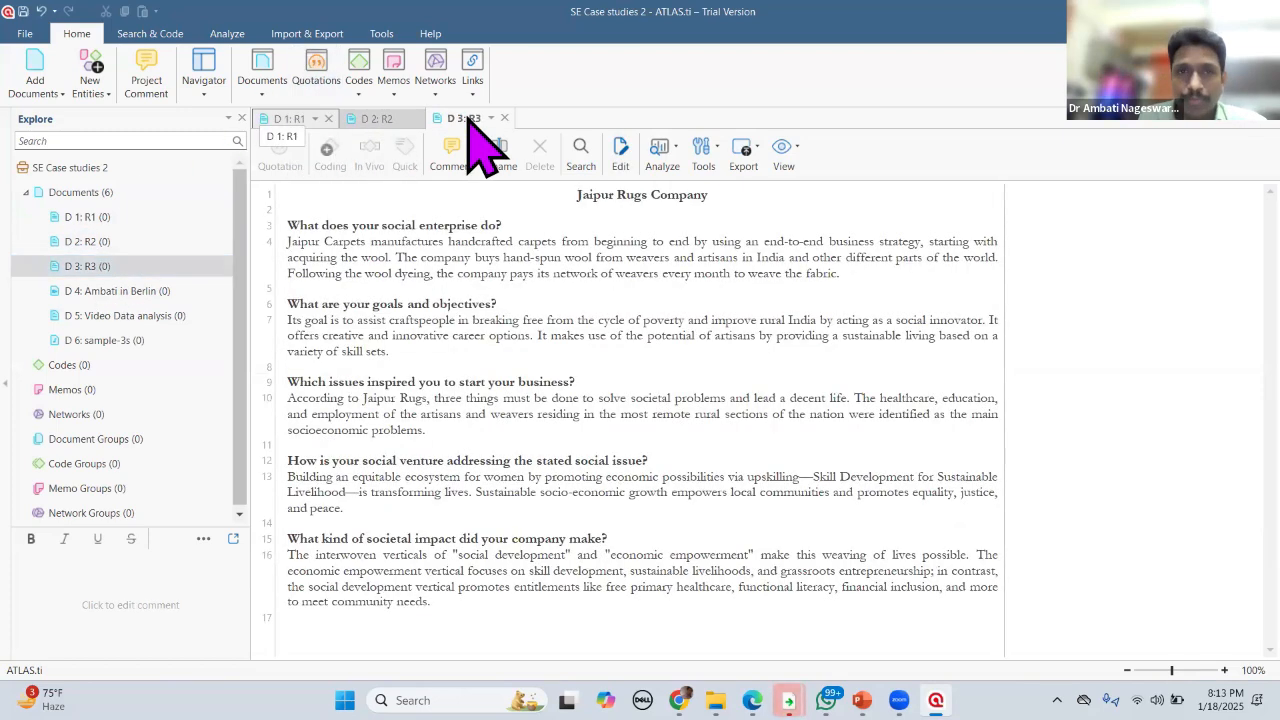
Step: Switch between documents R1 and R2, and widen the text area of R1 into its margin area
left_click(289, 119)
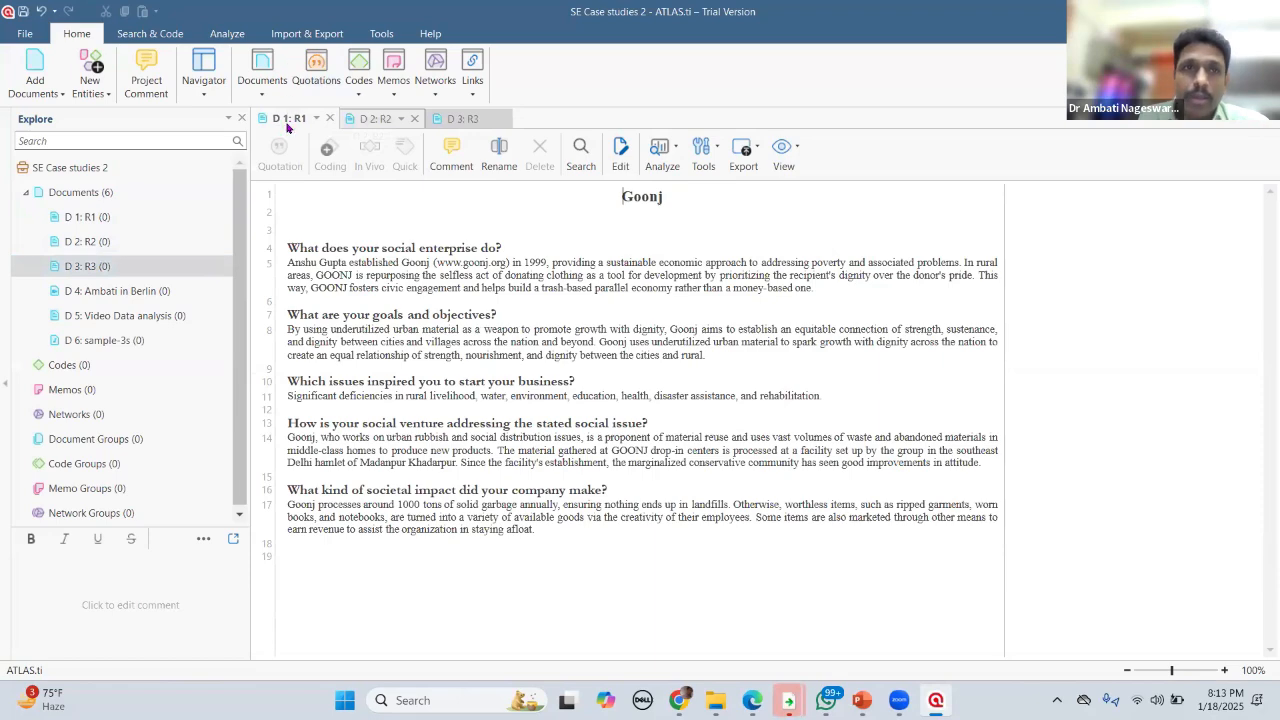
left_click(375, 119)
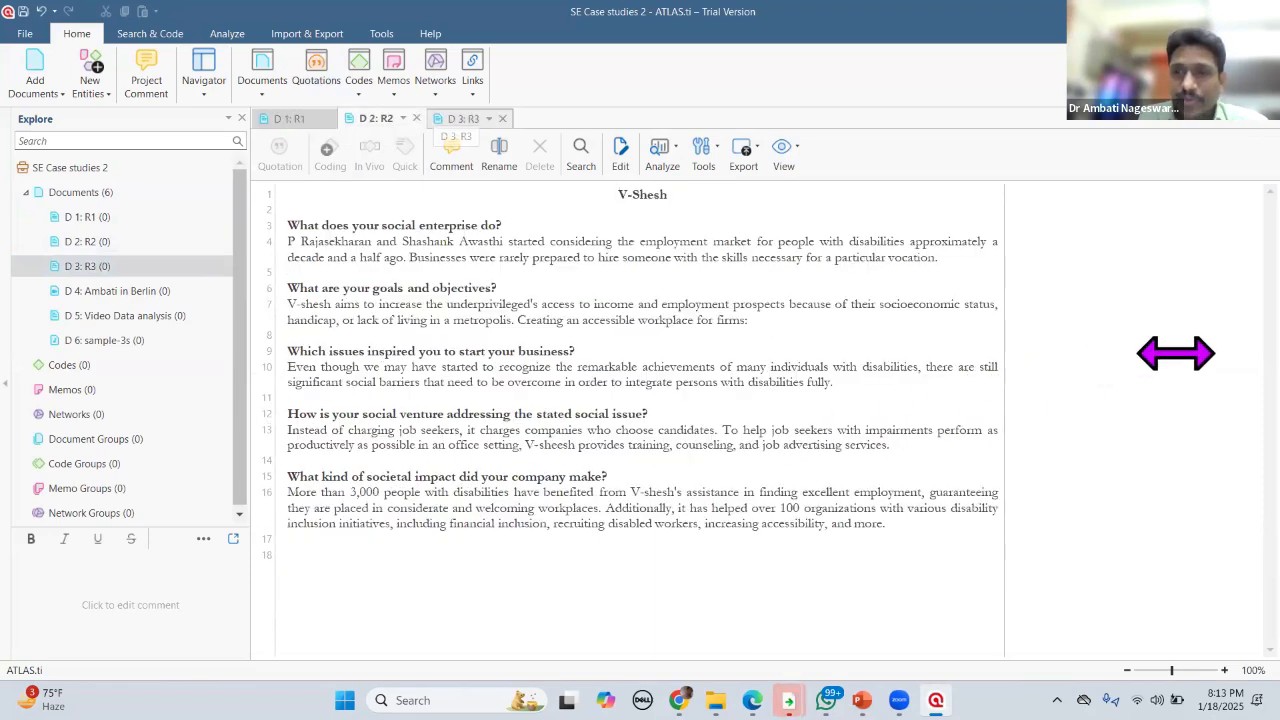
left_click(289, 119)
left_click_drag(823, 376, 976, 389)
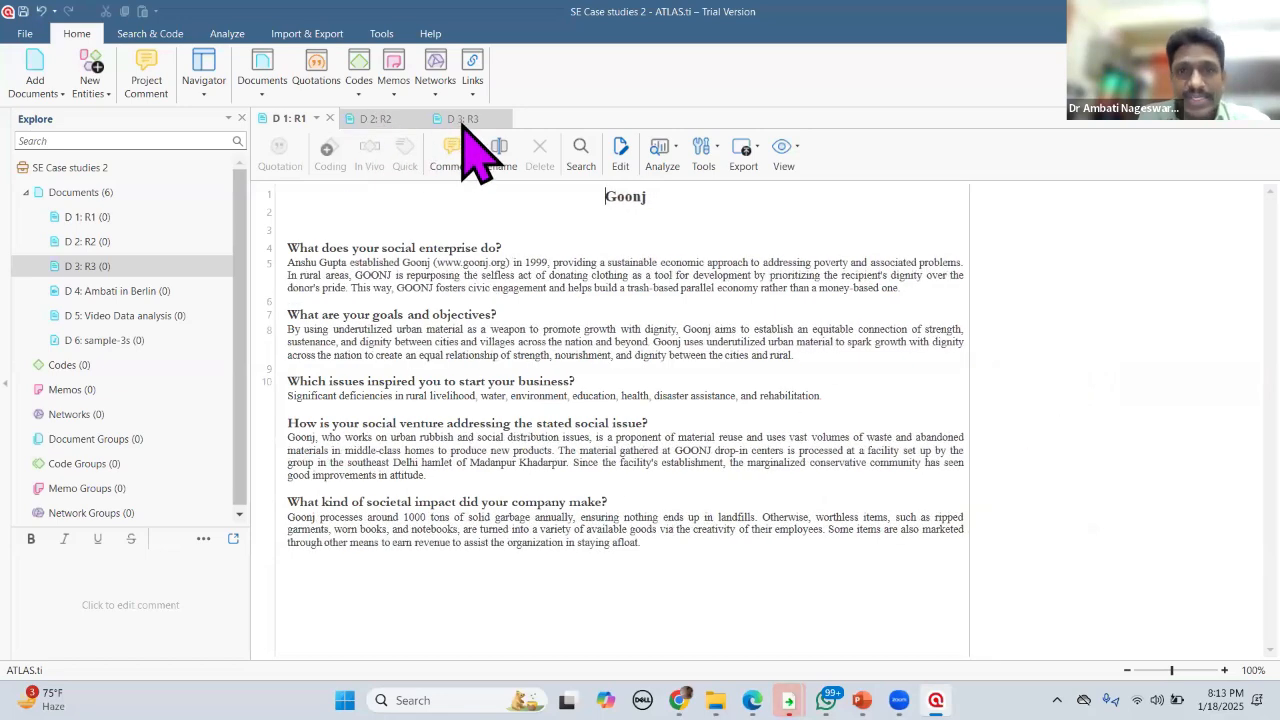
Step: Look through the open documents R2 and R3, and highlight the title Jaipur Rugs Company in R3
left_click(376, 118)
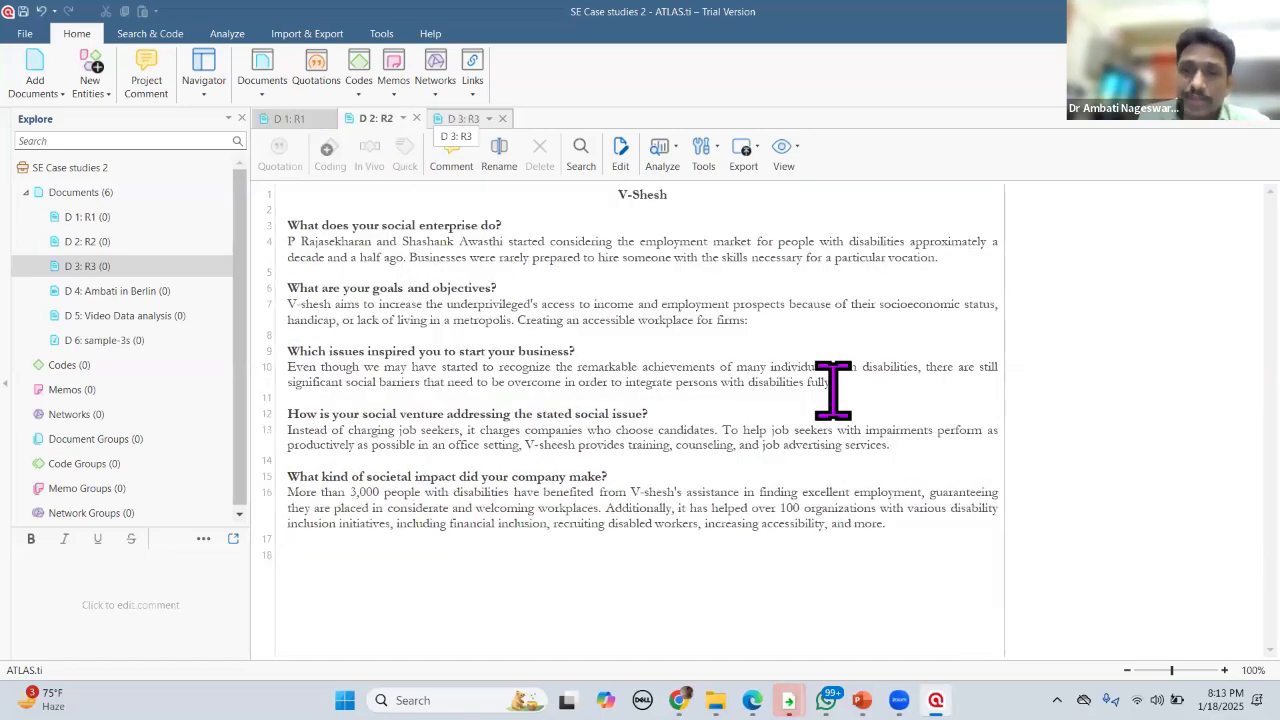
left_click(463, 118)
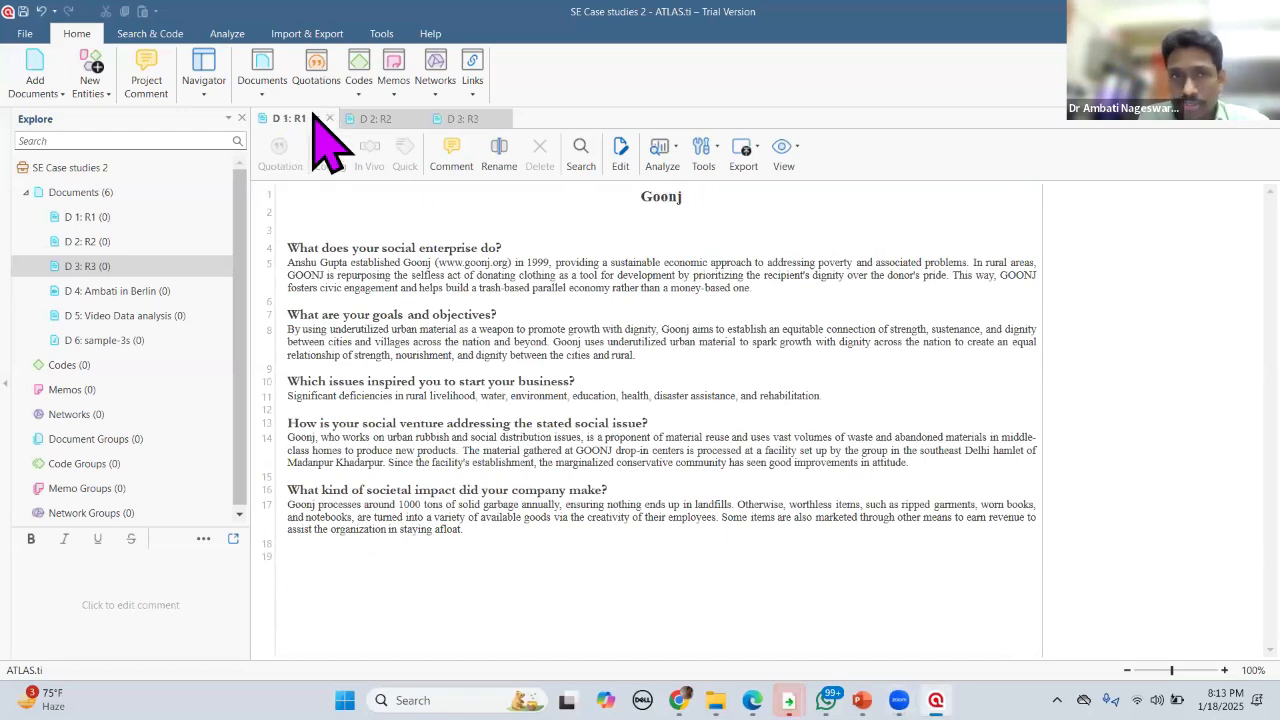
left_click(376, 119)
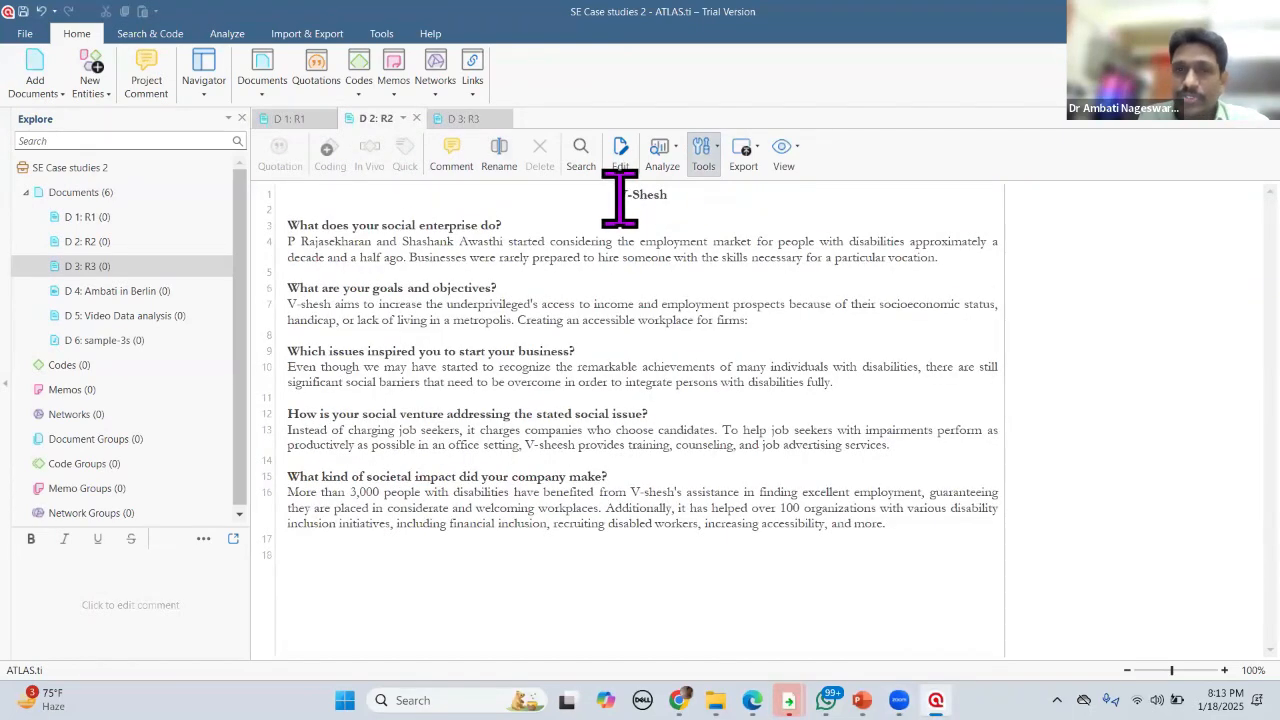
left_click(463, 119)
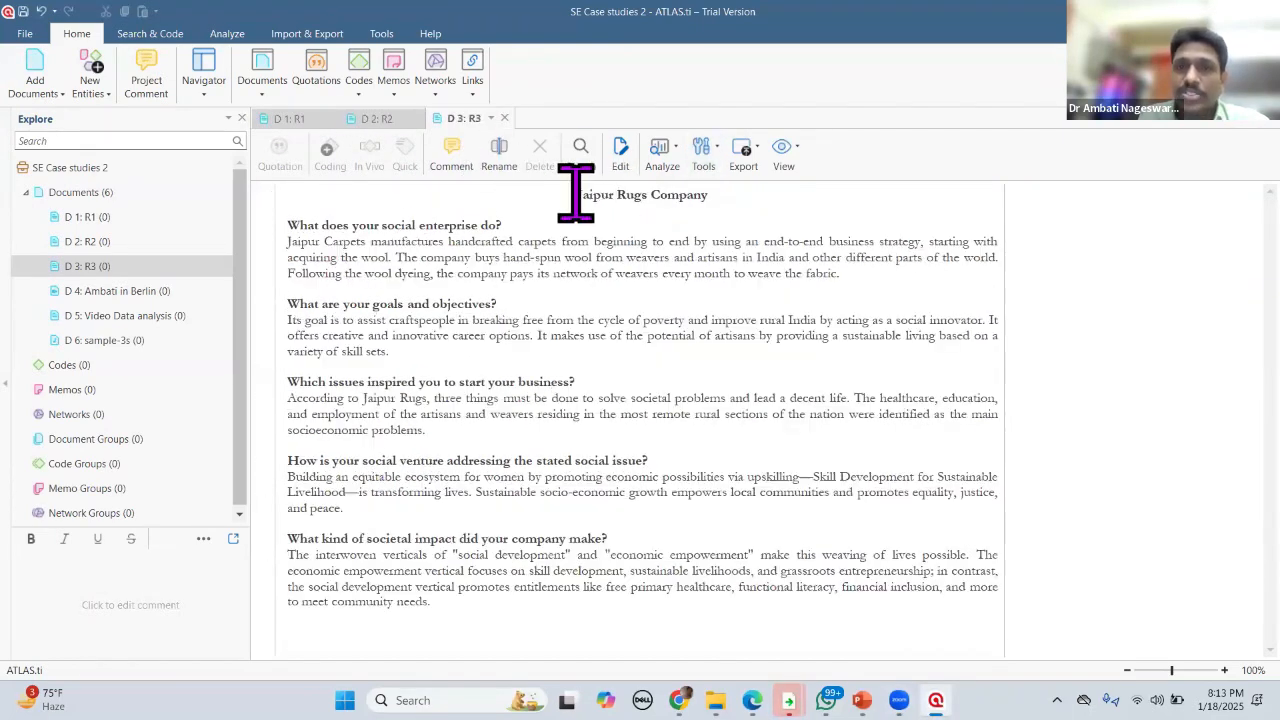
left_click_drag(716, 192, 522, 180)
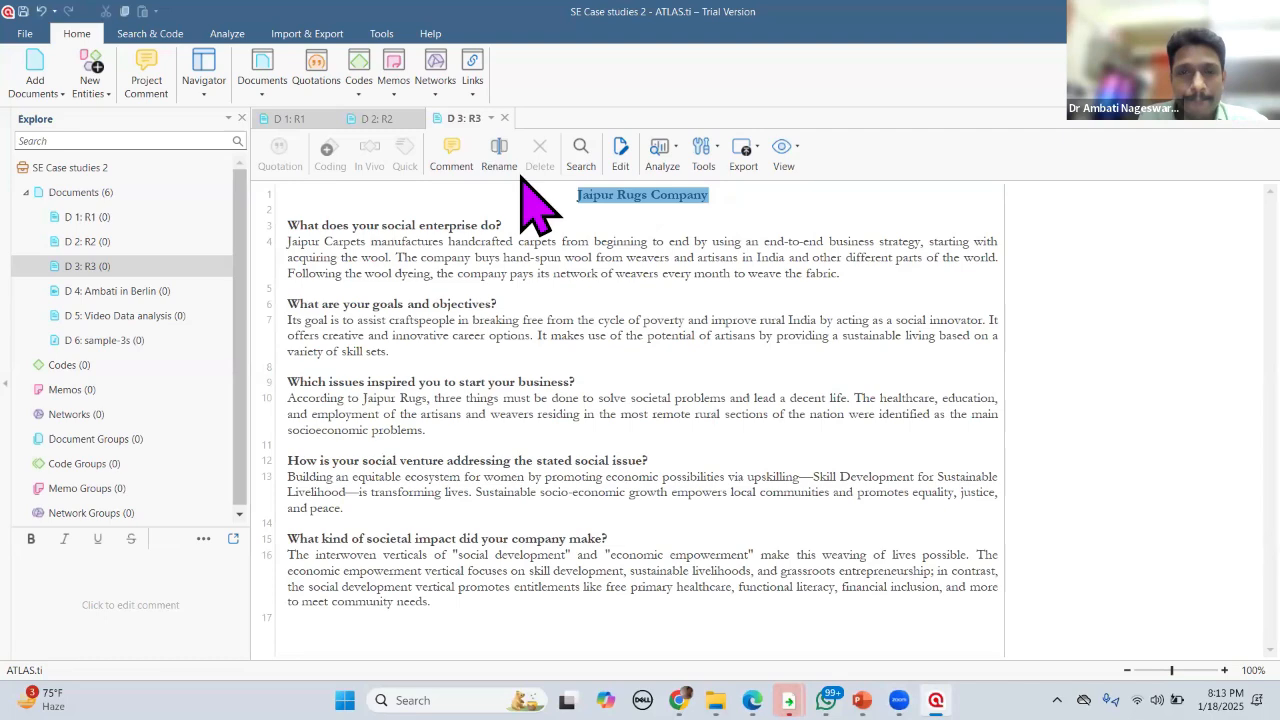
Step: In R1, highlight the title Goonj and examine the answer about what the social enterprise does
left_click(288, 118)
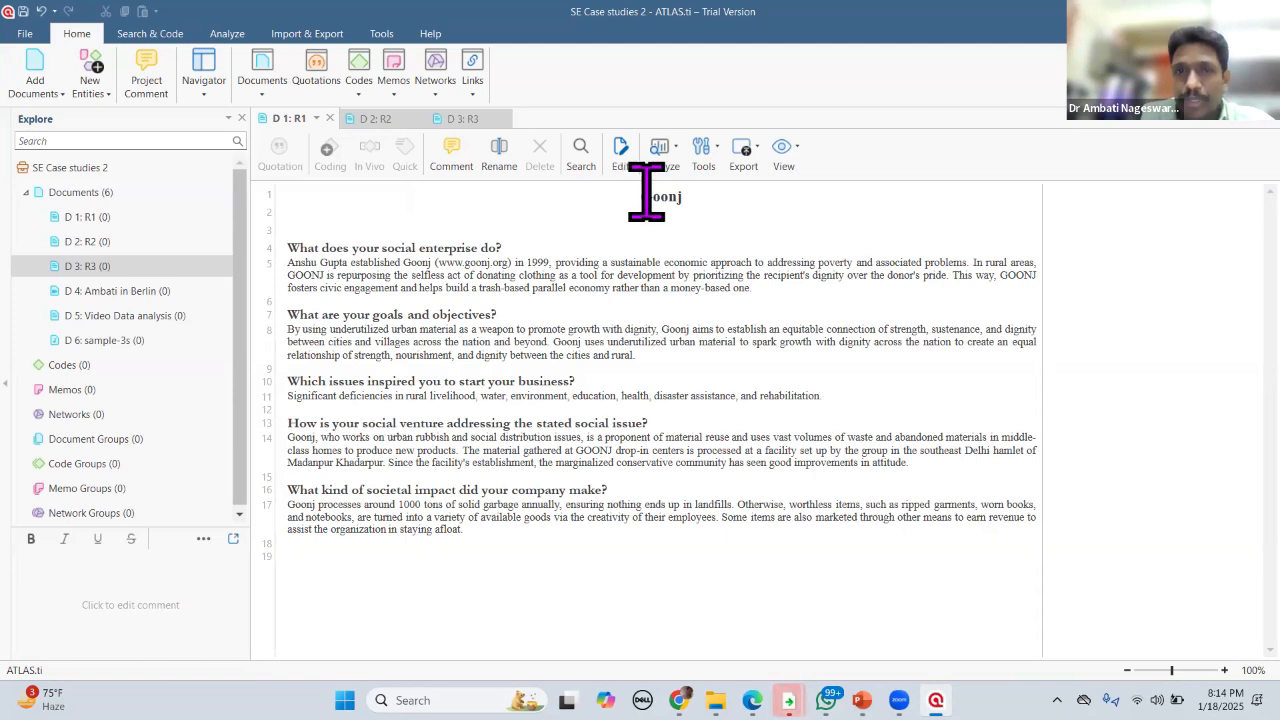
left_click_drag(646, 191, 689, 200)
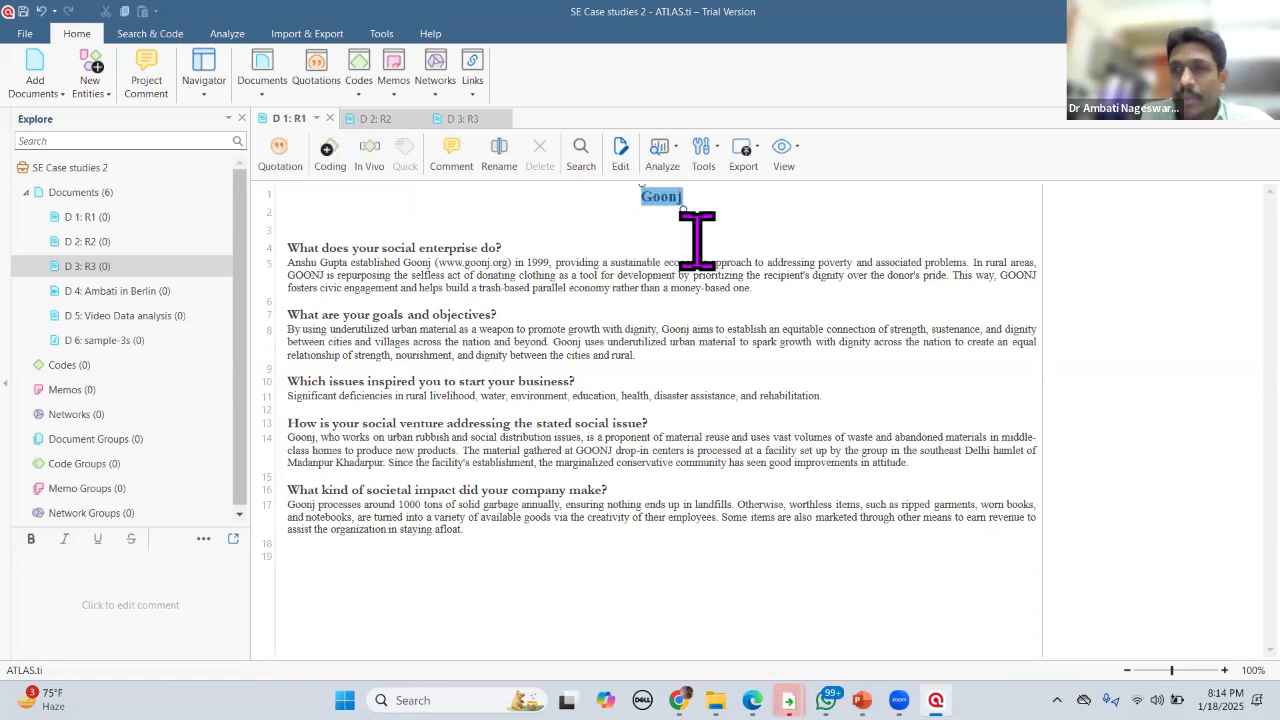
left_click(641, 288)
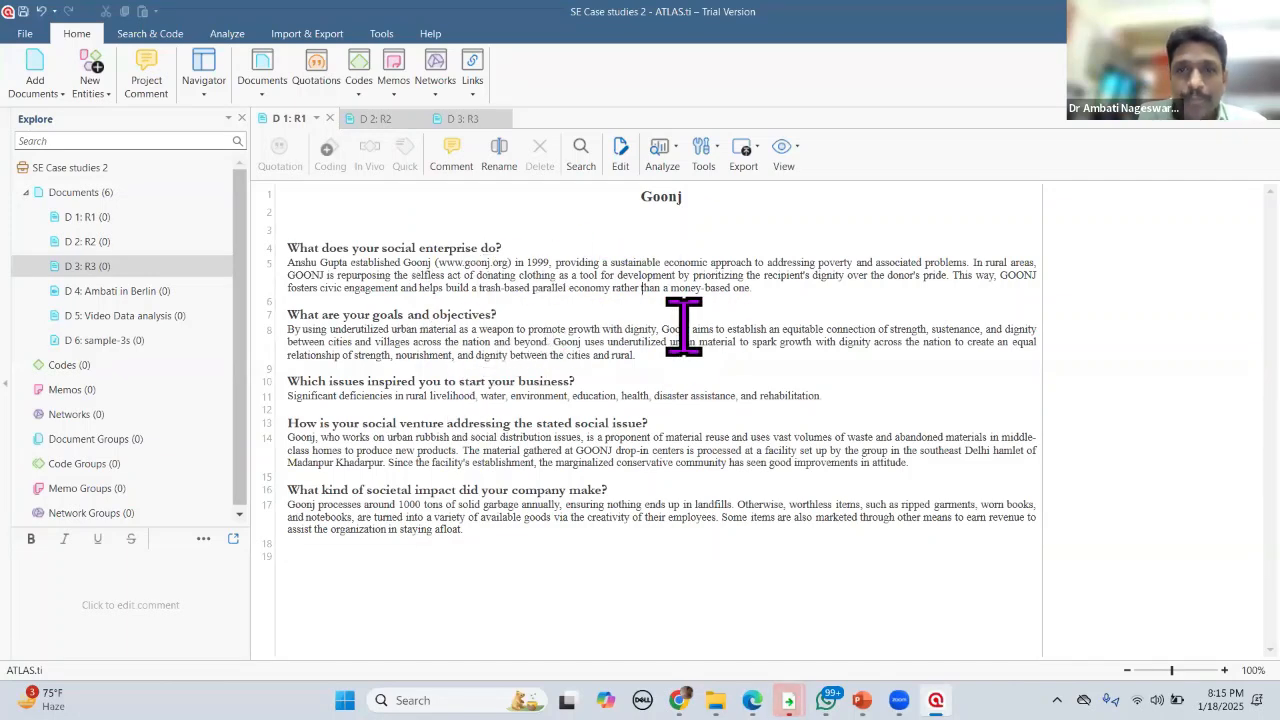
left_click(643, 288)
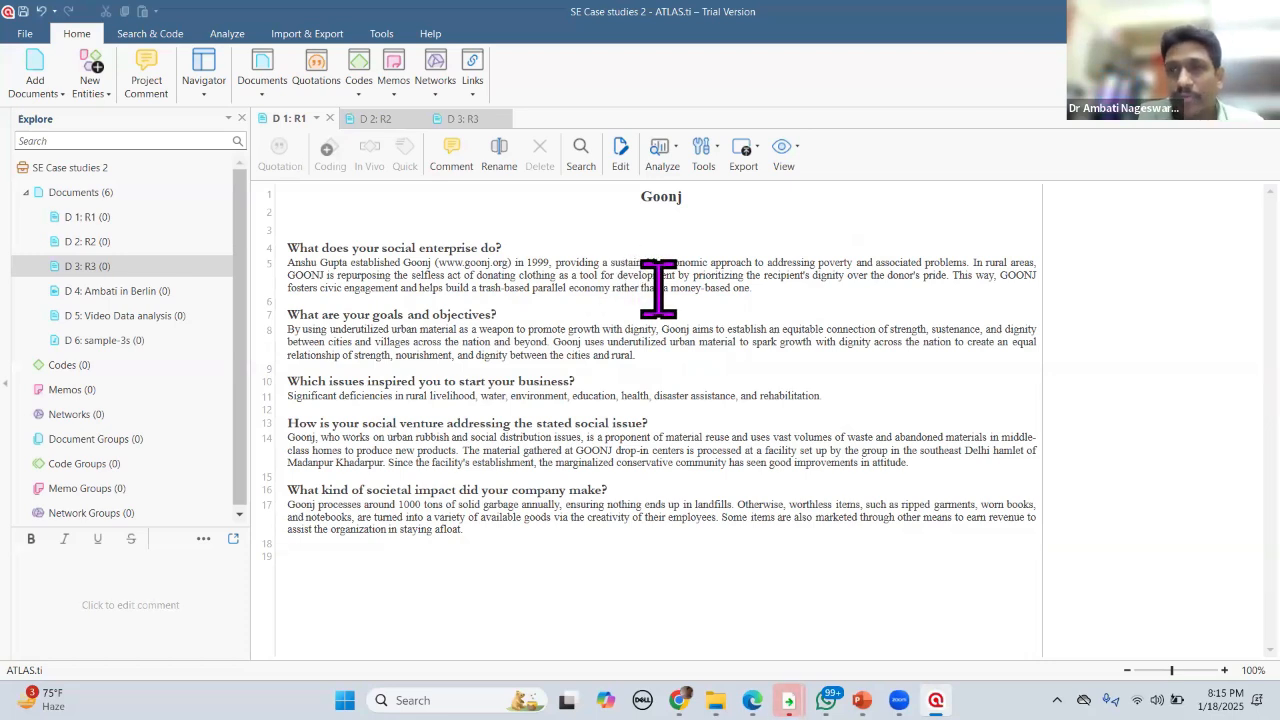
left_click_drag(470, 276, 586, 276)
left_click(604, 340)
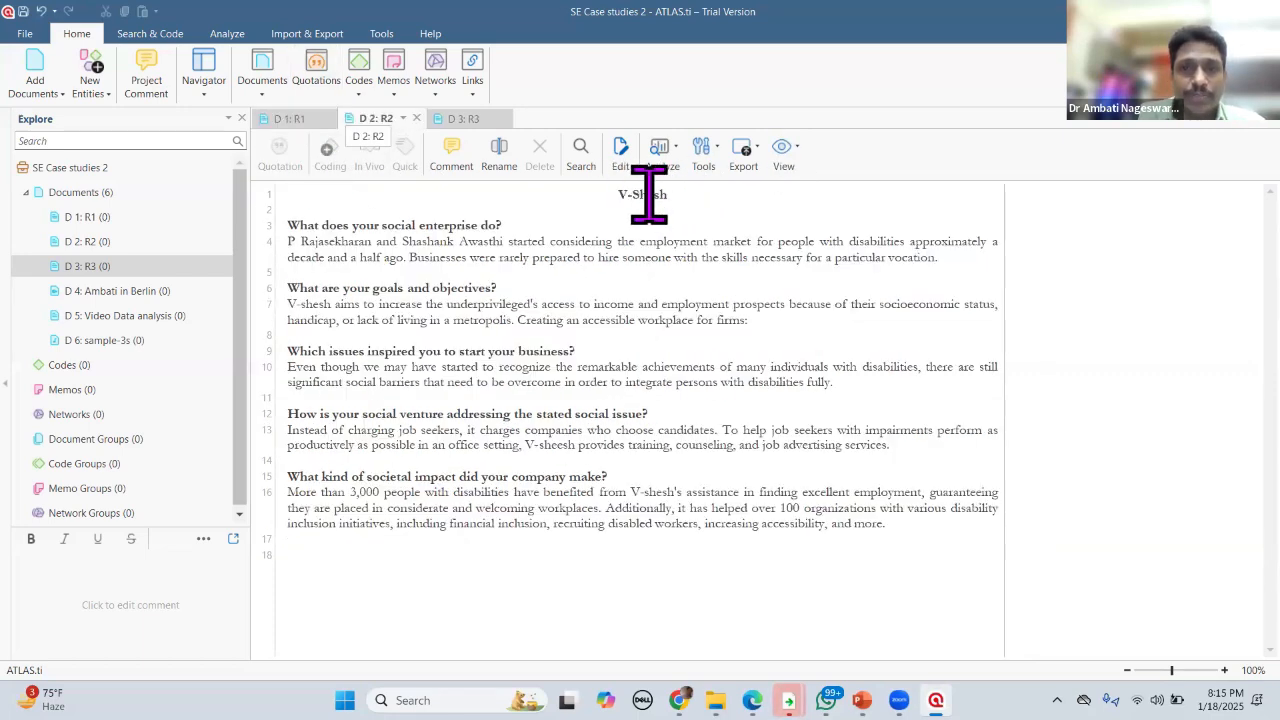
Step: Highlight the organisation title V-Shesh in R2, followed by Jaipur Rugs Company in R3, and clear the selection in R3
left_click_drag(671, 197, 618, 195)
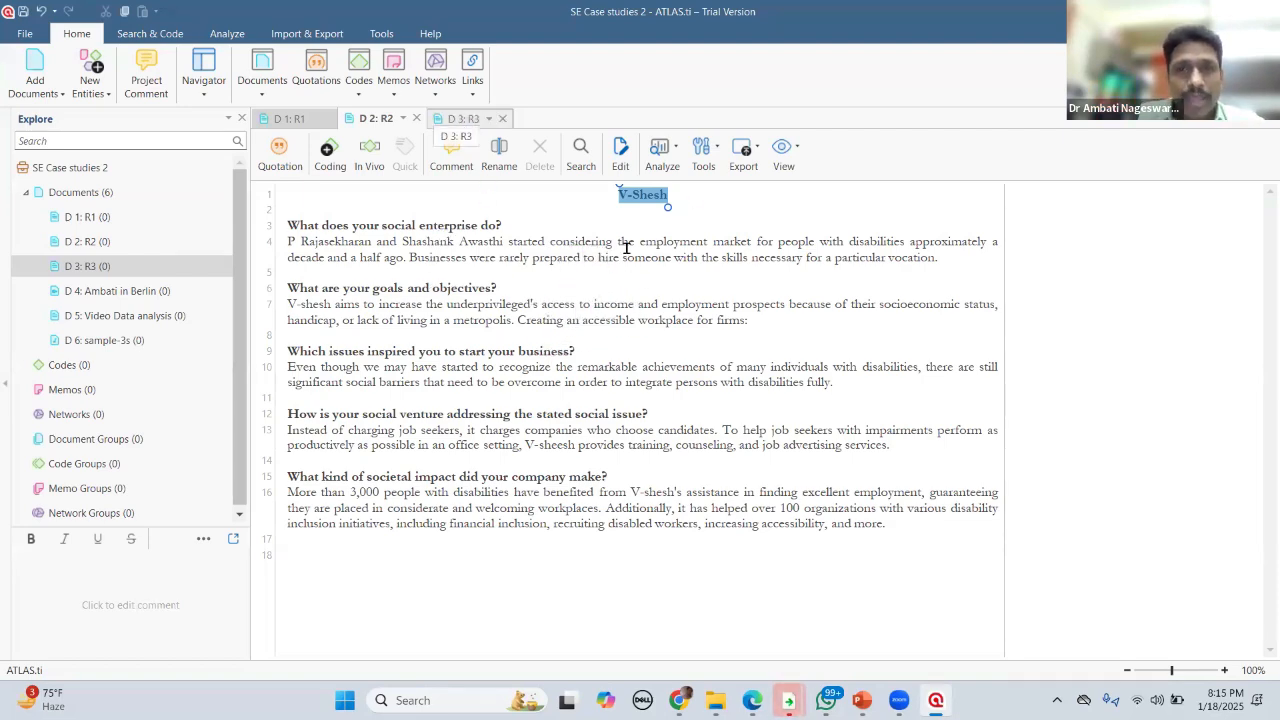
left_click(705, 194)
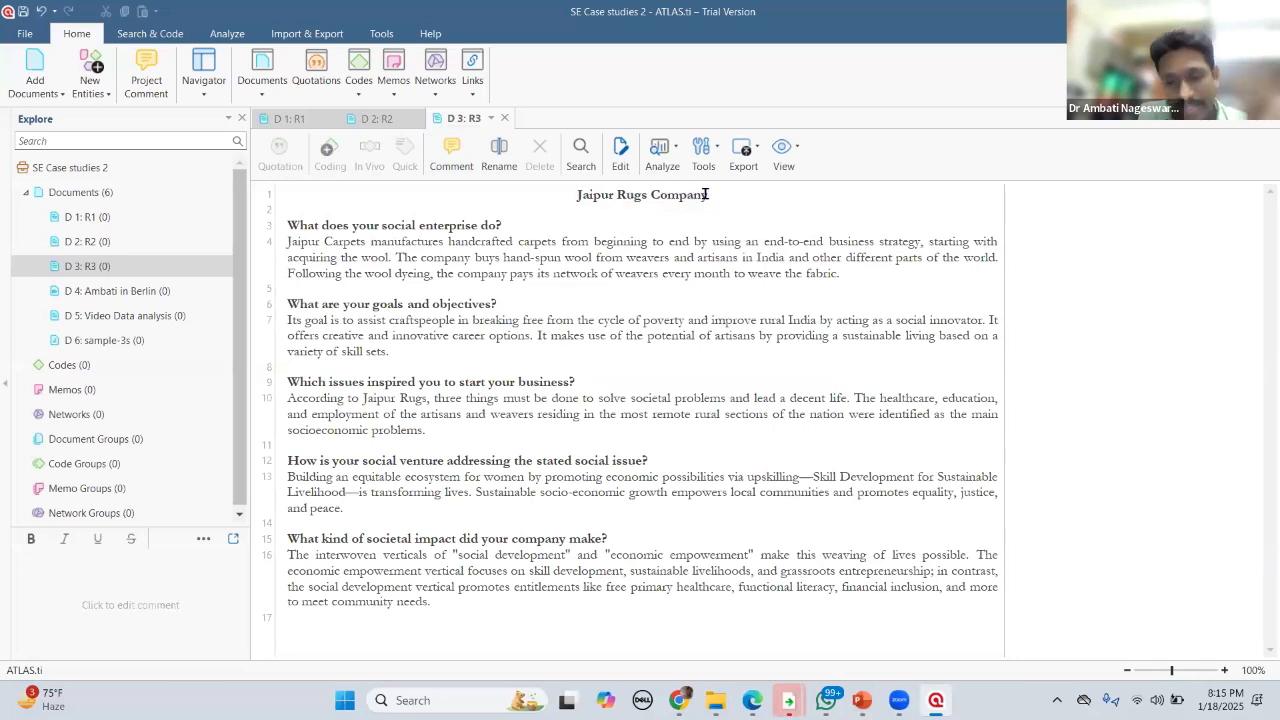
triple_click(705, 194)
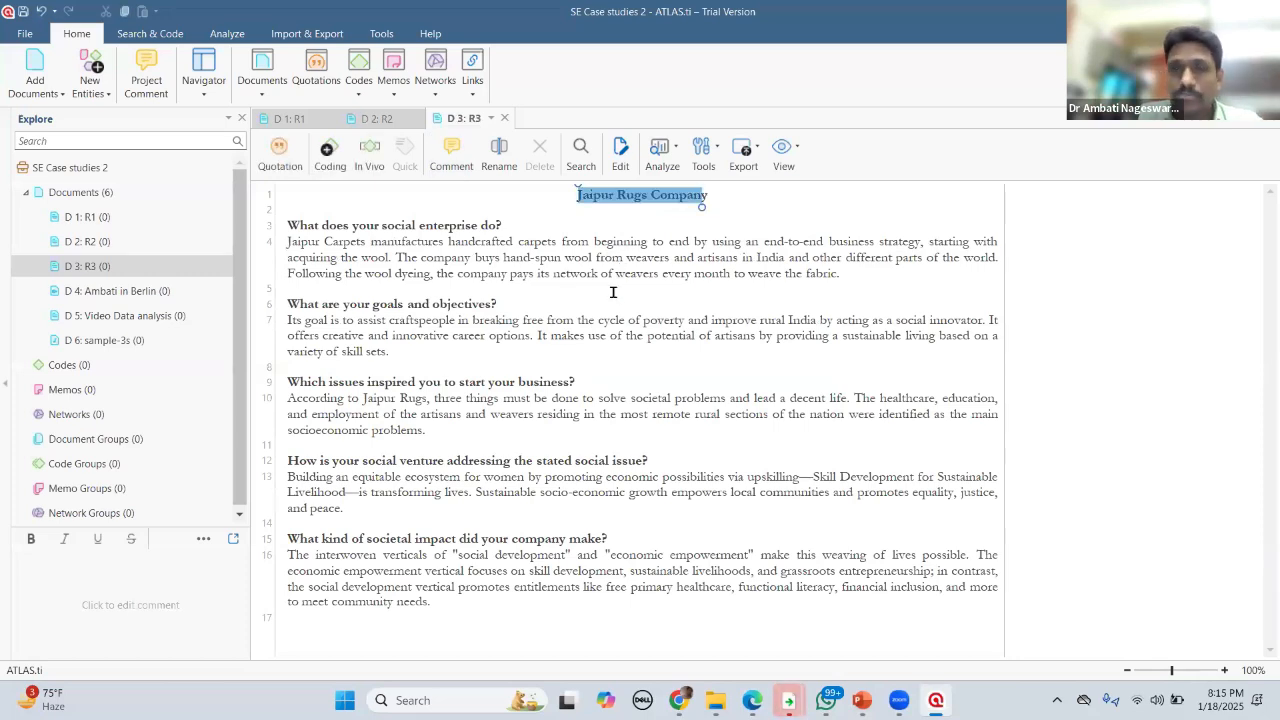
left_click(680, 212)
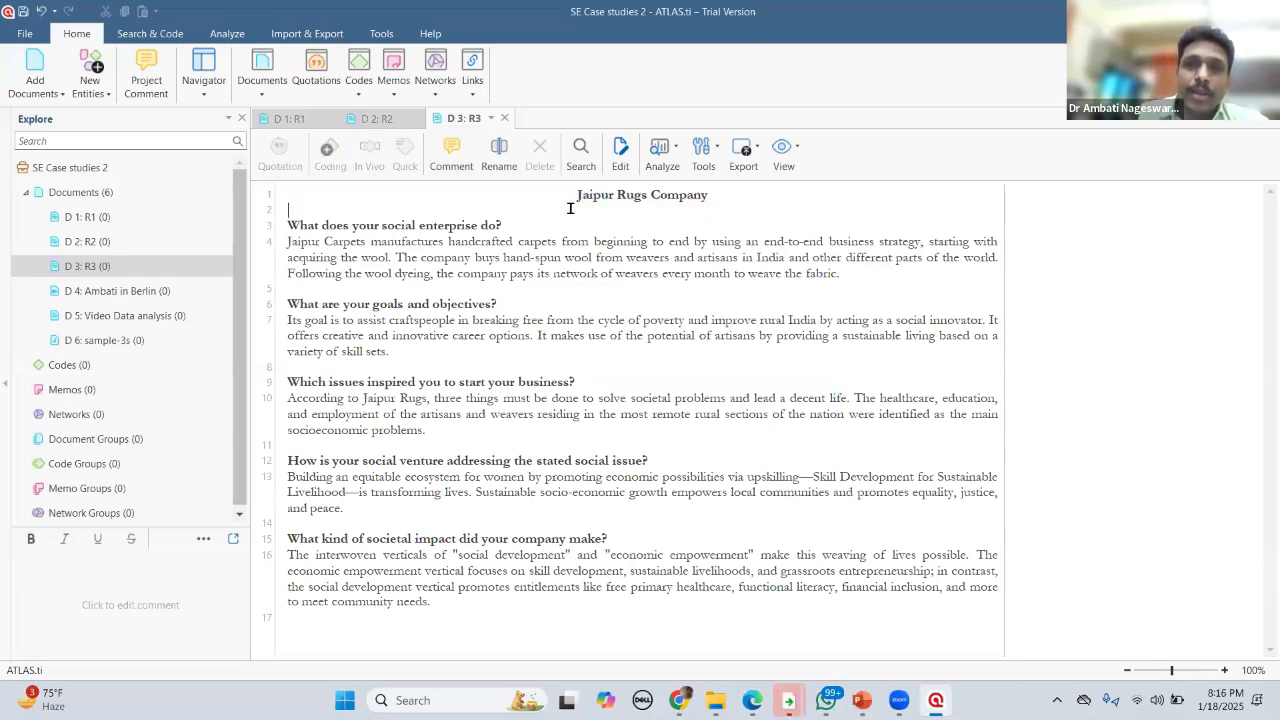
triple_click(718, 205)
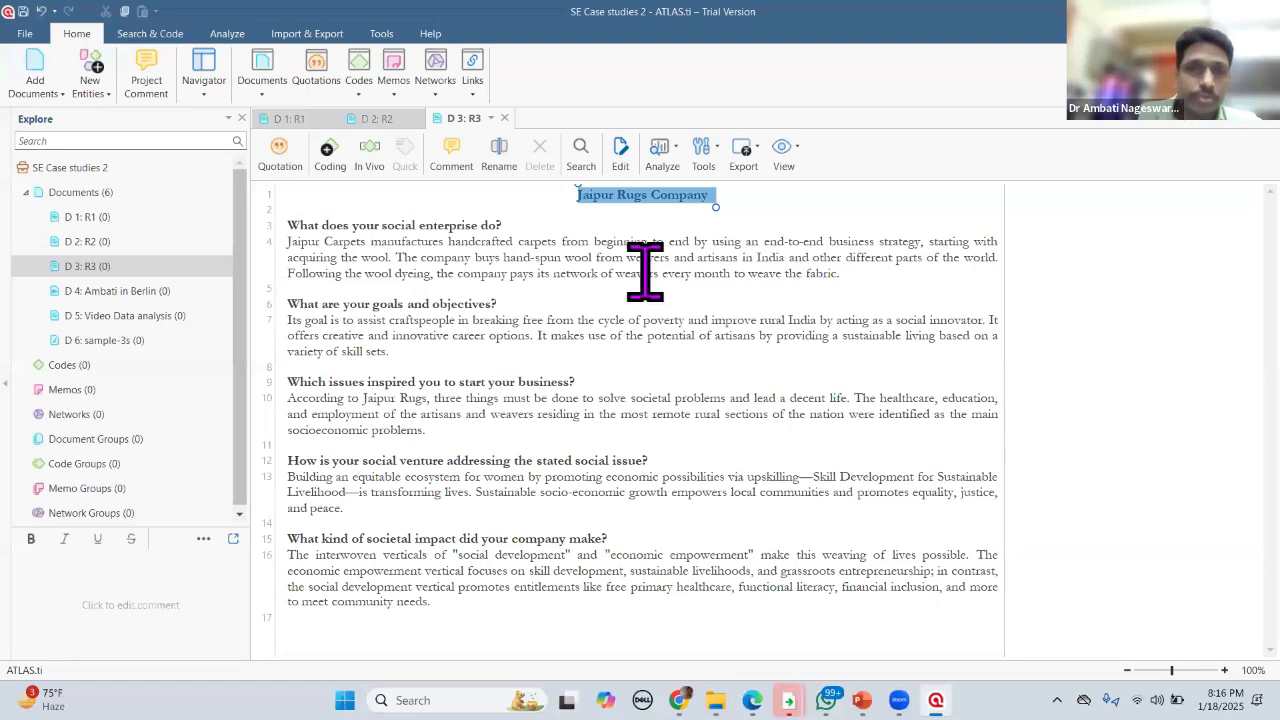
left_click(570, 245)
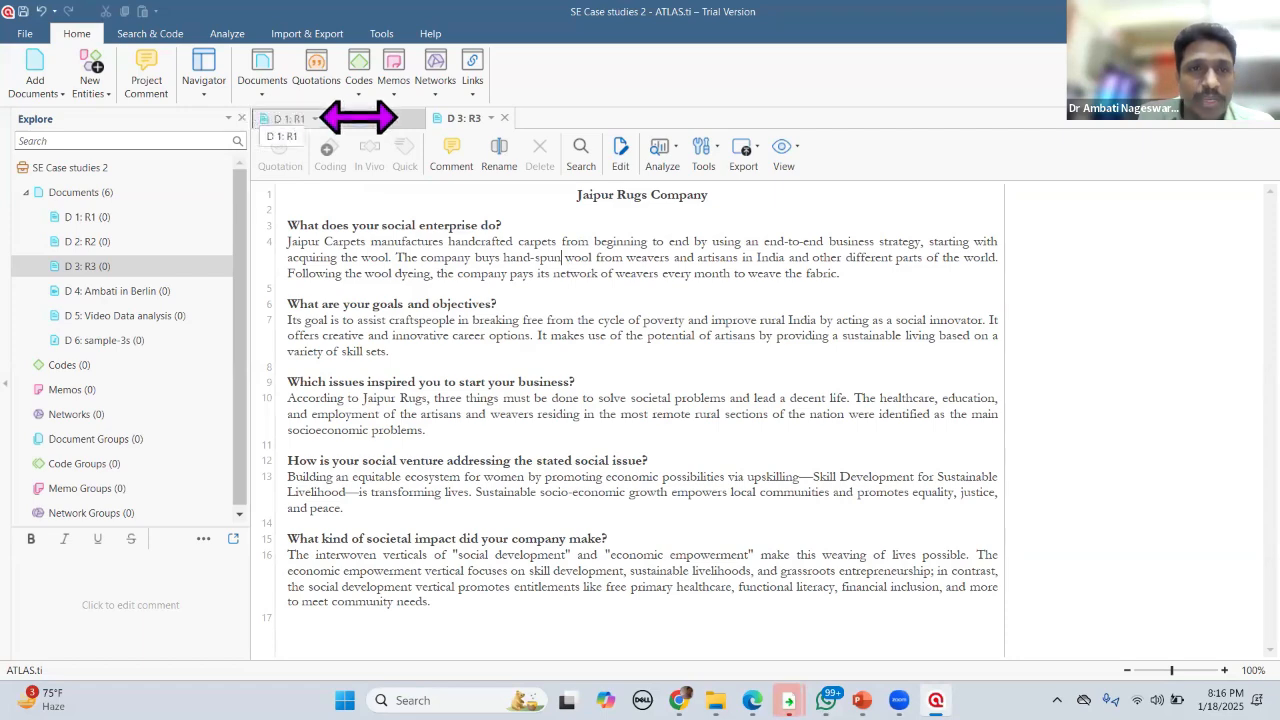
Step: Compare the case texts in R1, R2 and R3 by going through the three open documents twice
left_click(289, 118)
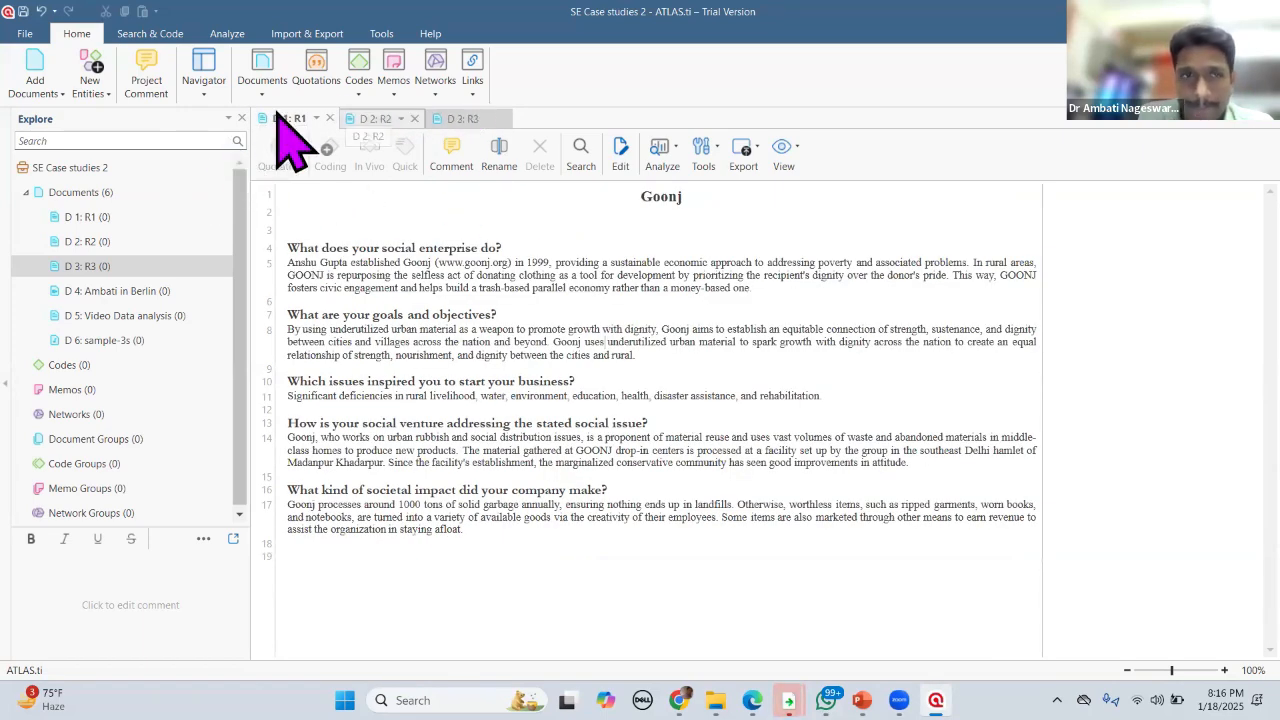
left_click(370, 119)
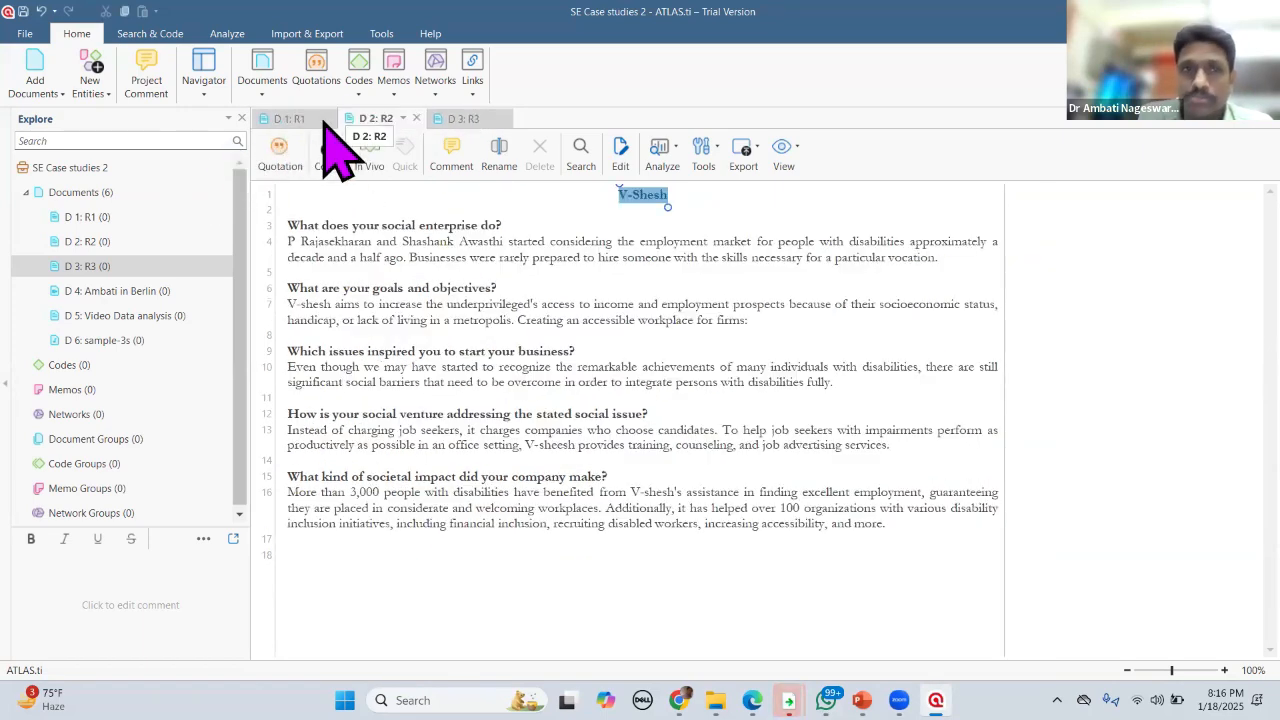
left_click(463, 119)
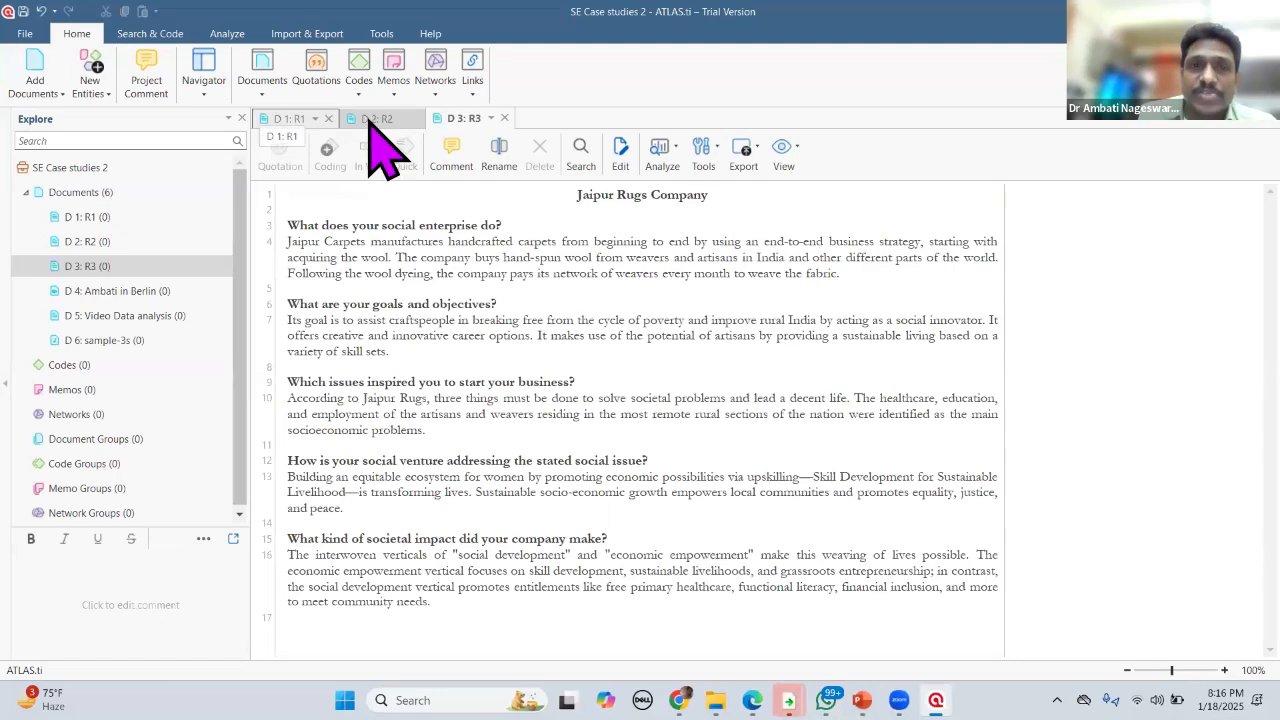
left_click(289, 119)
left_click(375, 119)
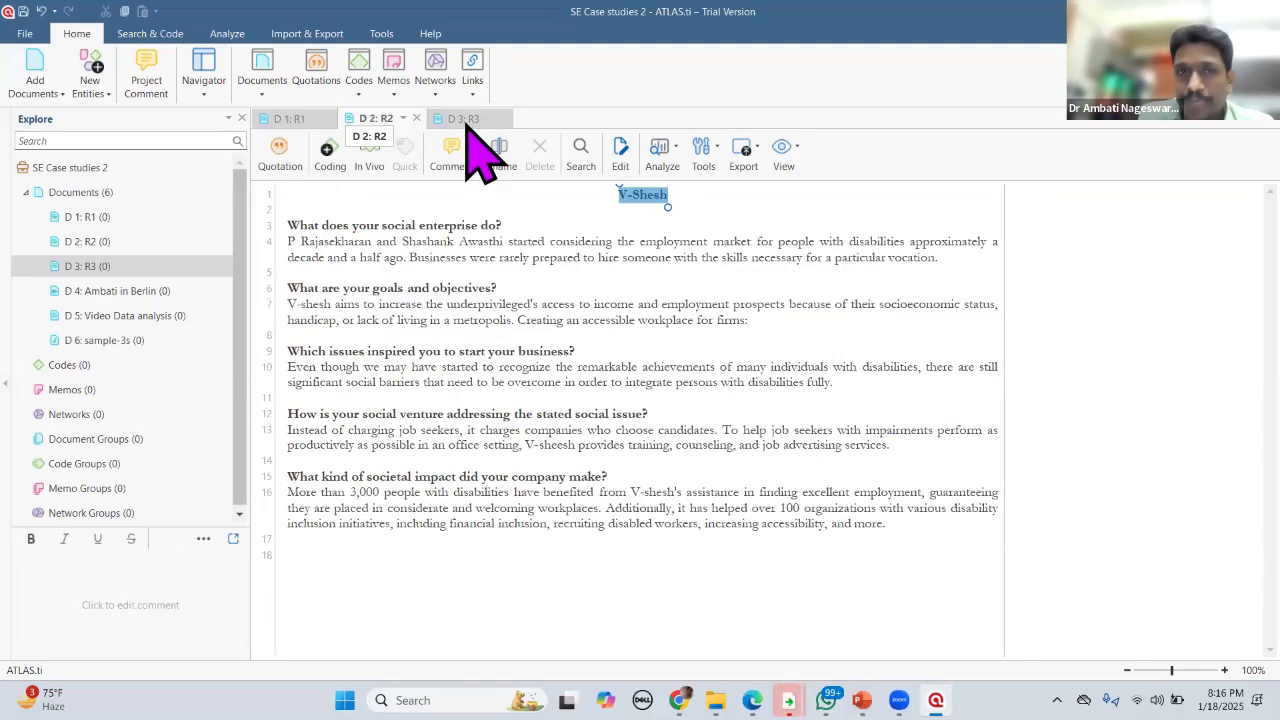
left_click(463, 118)
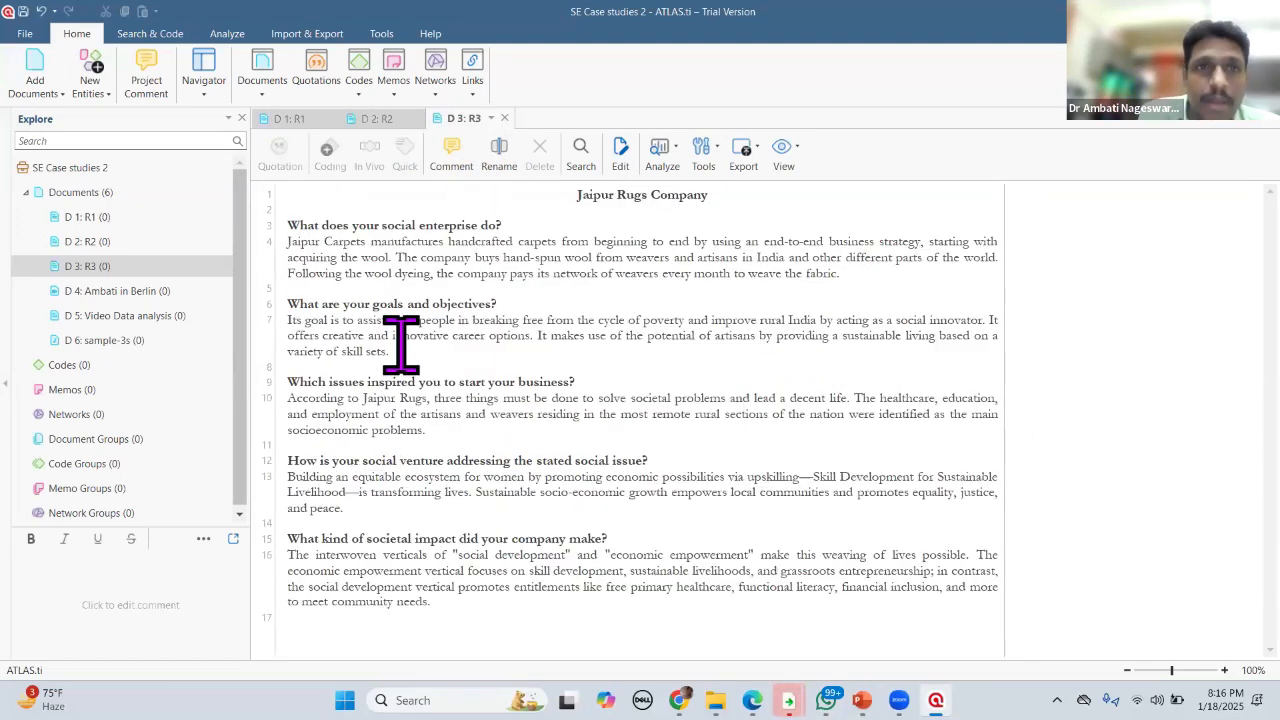
Step: In R1, select the answer under "What does your social enterprise do?" from its beginning through "the donor's pride"
left_click(300, 121)
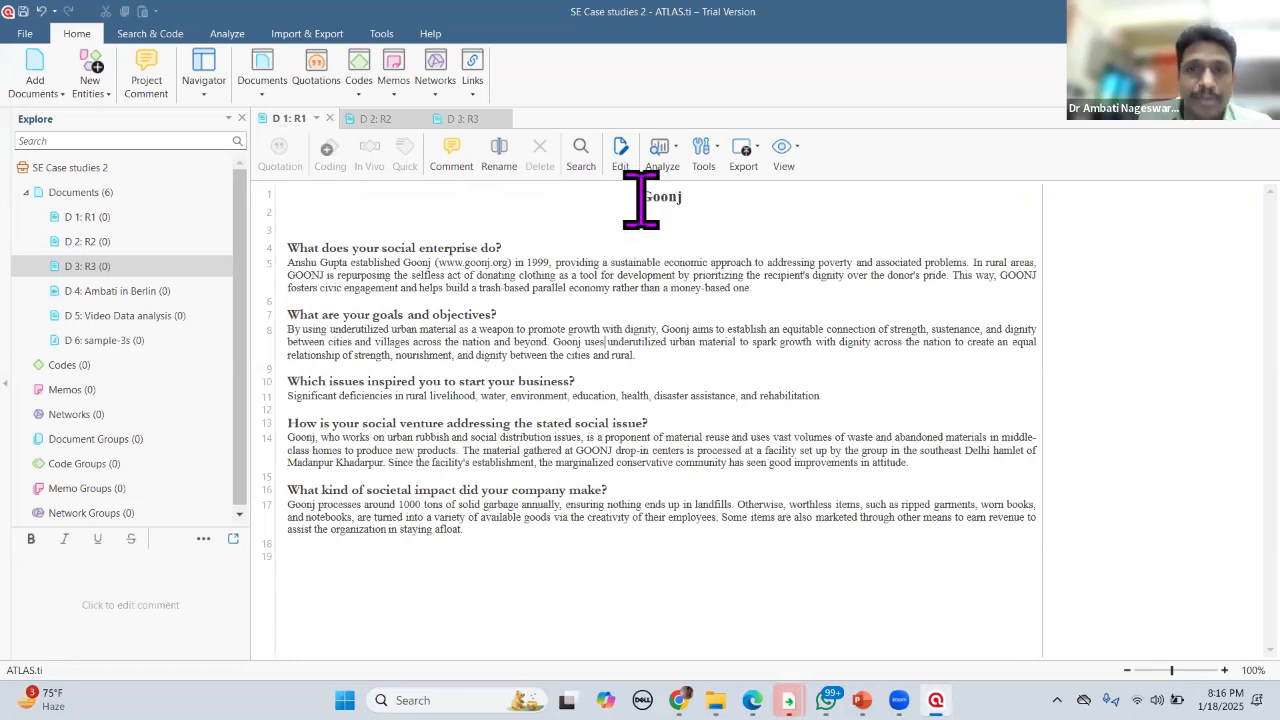
mouse_move(640, 196)
left_mouse_down()
mouse_move(685, 240)
mouse_move(708, 580)
mouse_move(710, 555)
left_mouse_up()
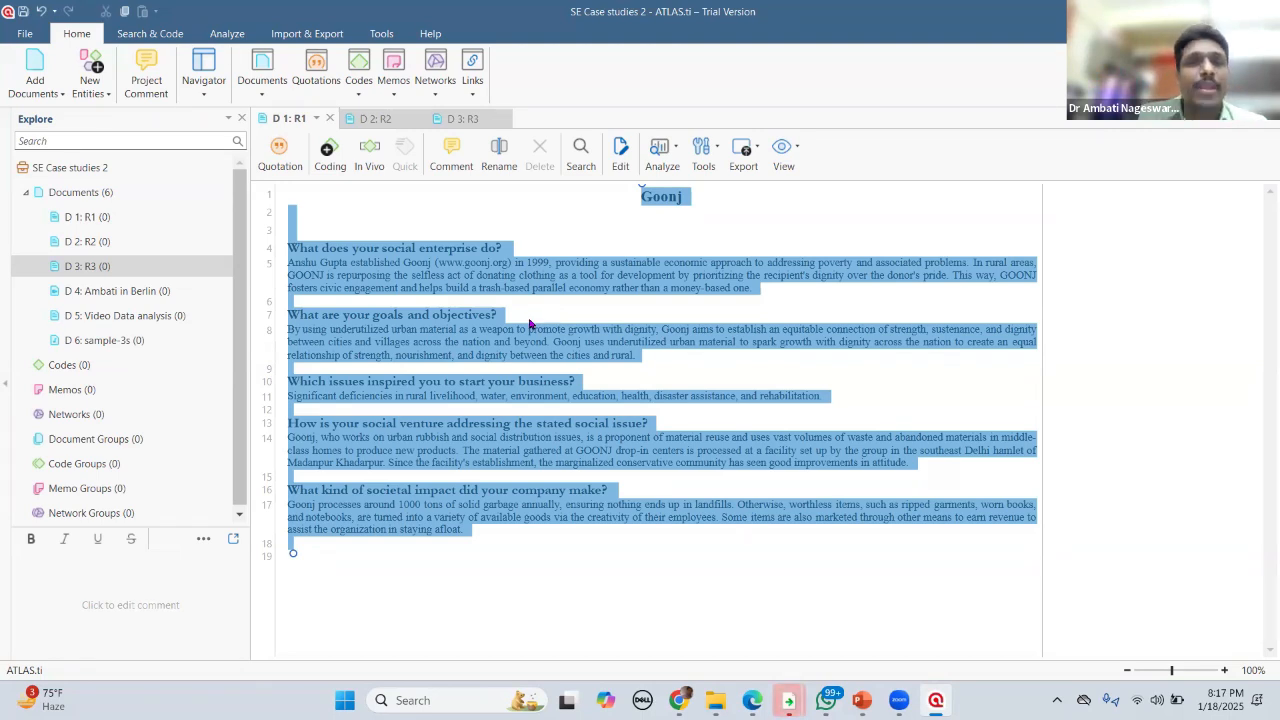
left_click(283, 262)
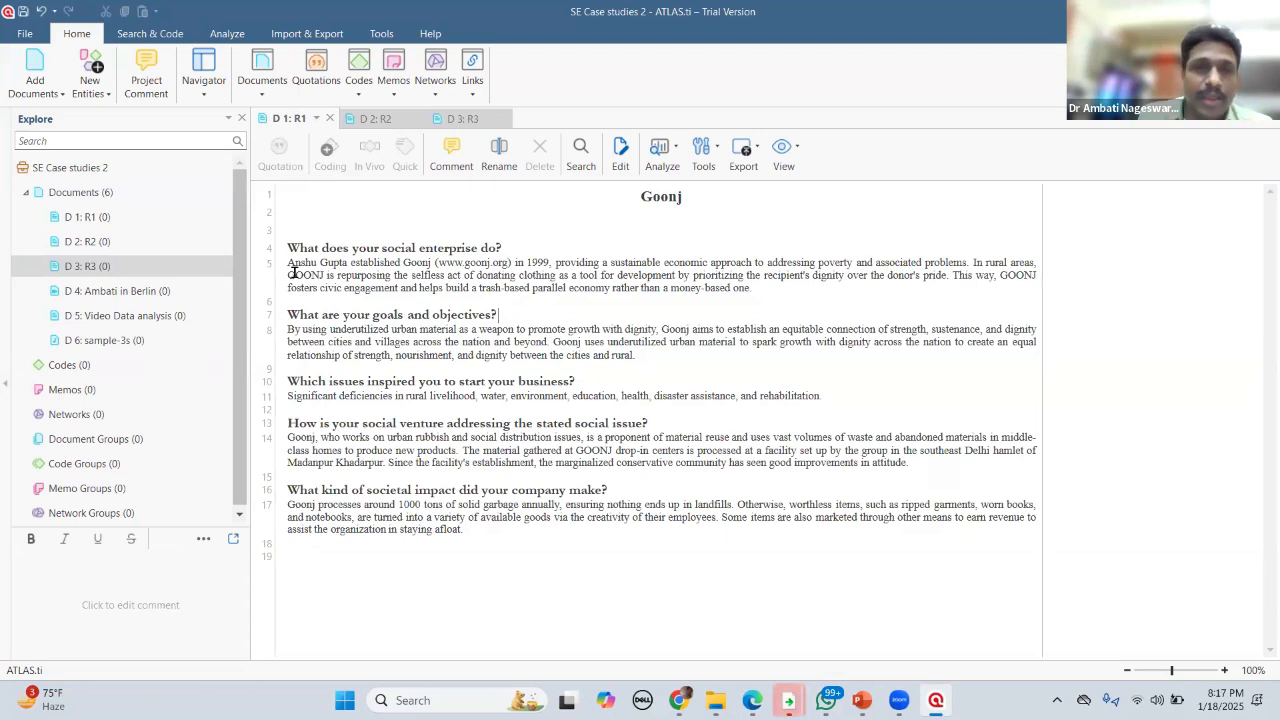
left_click_drag(288, 263, 750, 290)
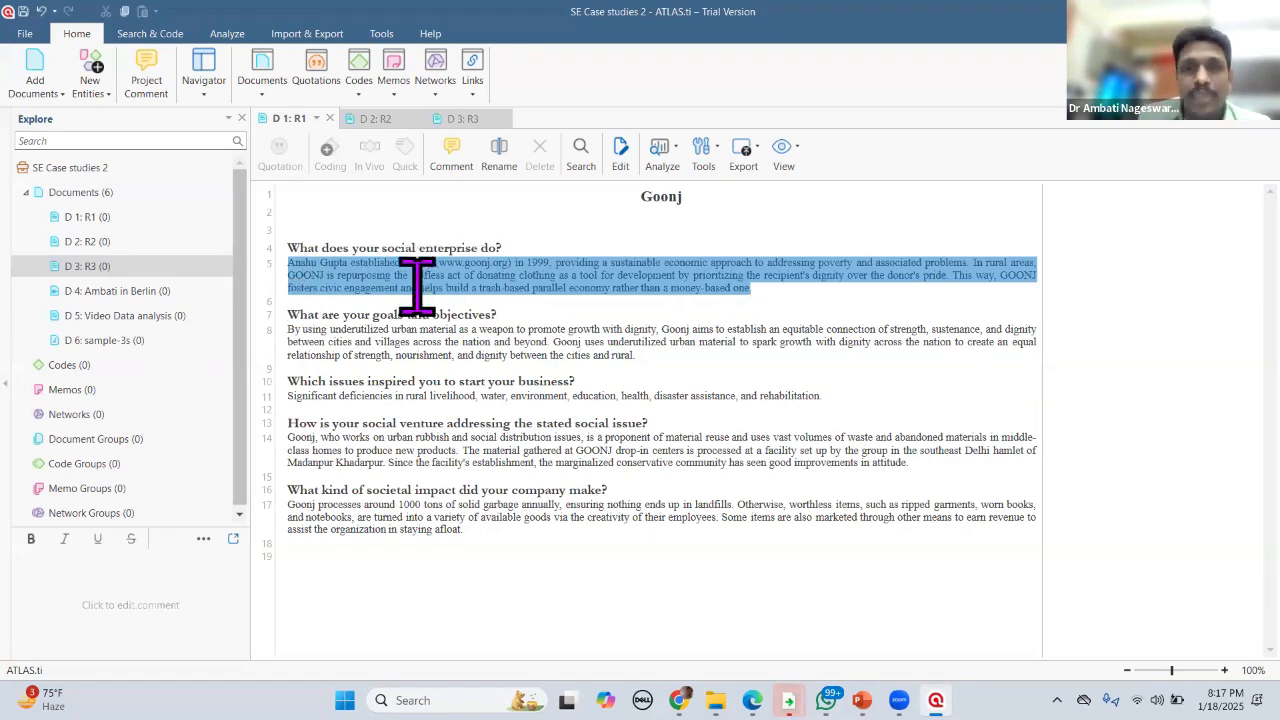
left_click(297, 258)
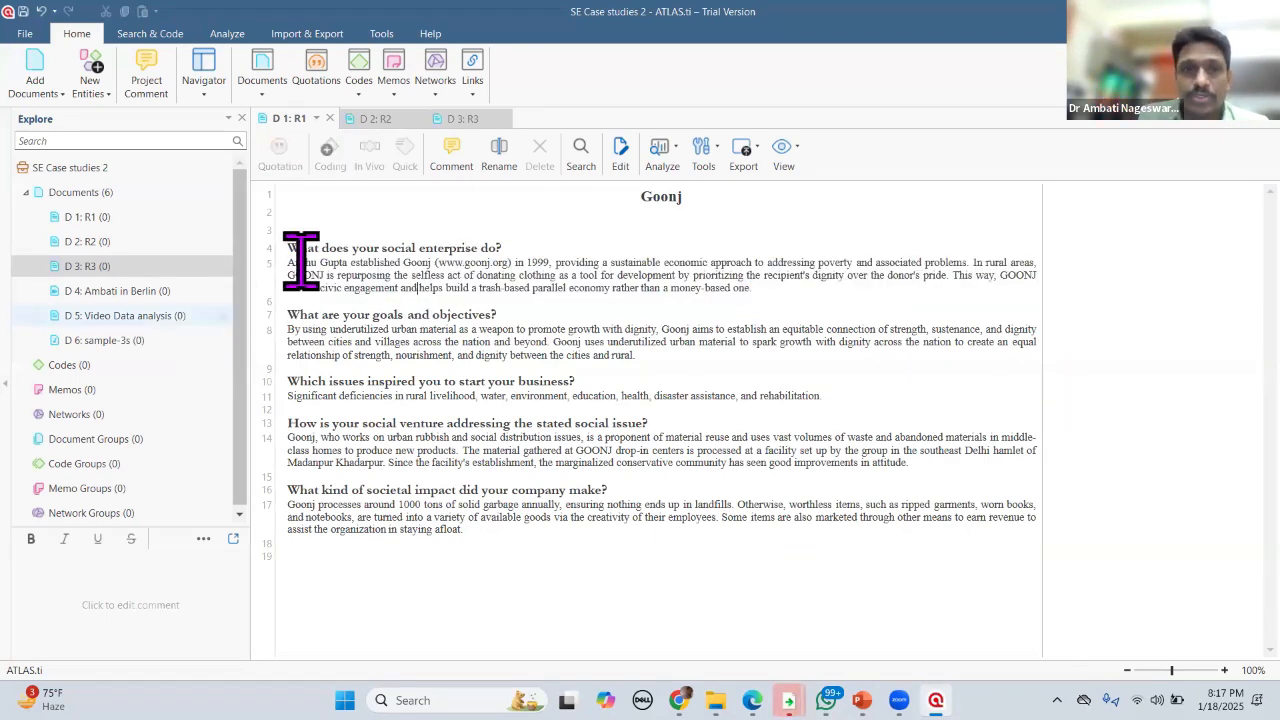
left_click_drag(402, 268, 946, 278)
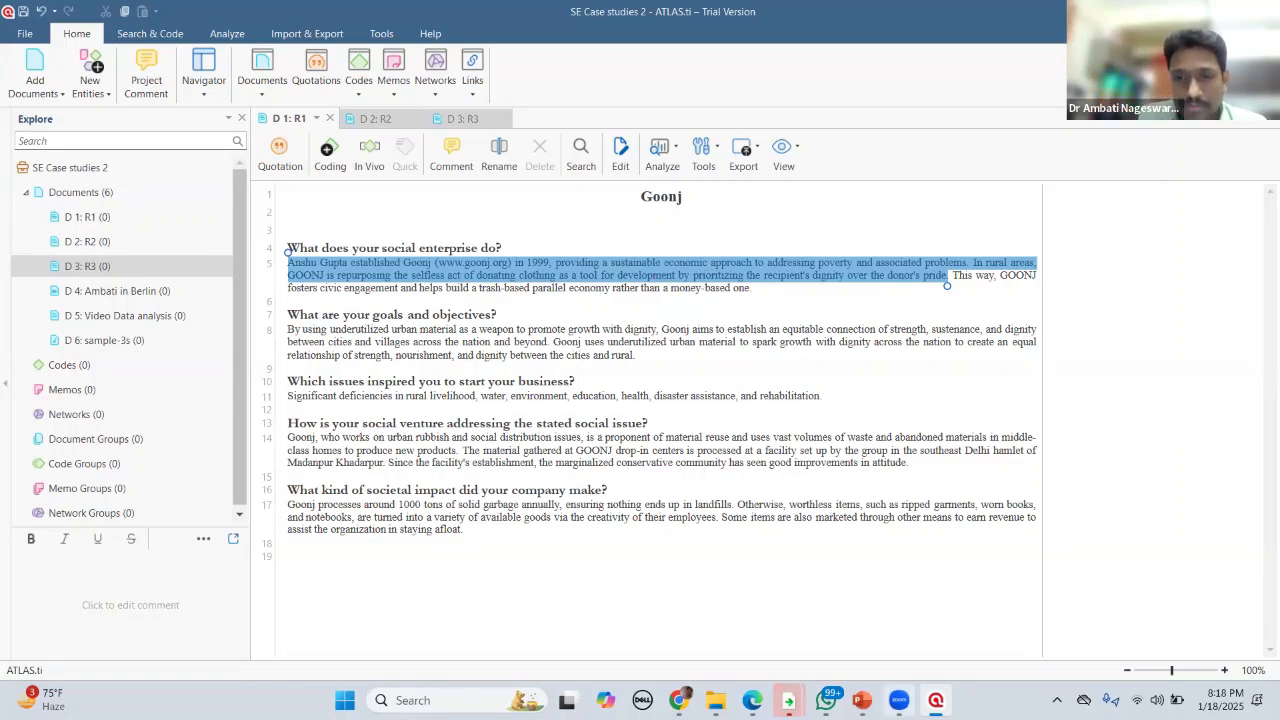
Step: Switch to the PowerPoint presentation, start the slide show at slide 20, Coding of Qualitative Data, and advance to the Codes slide
key("alt+Tab")
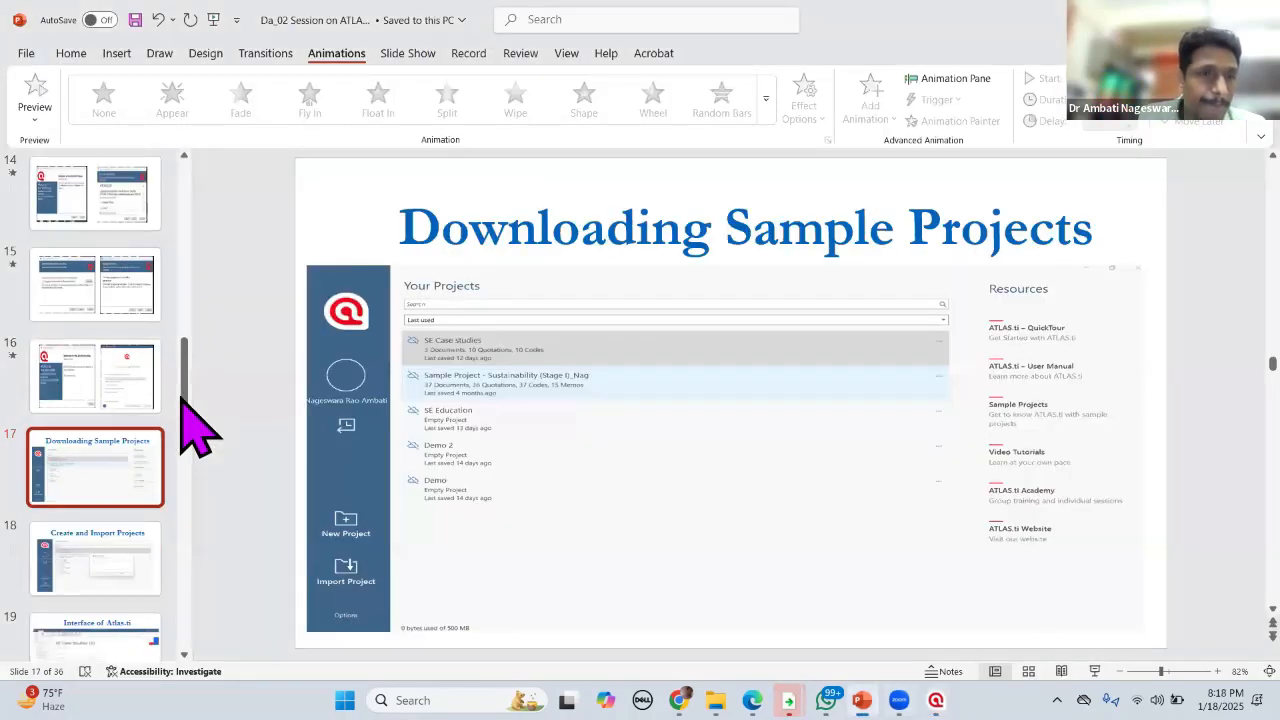
scroll(126, 337, "down", 5)
left_click(114, 245)
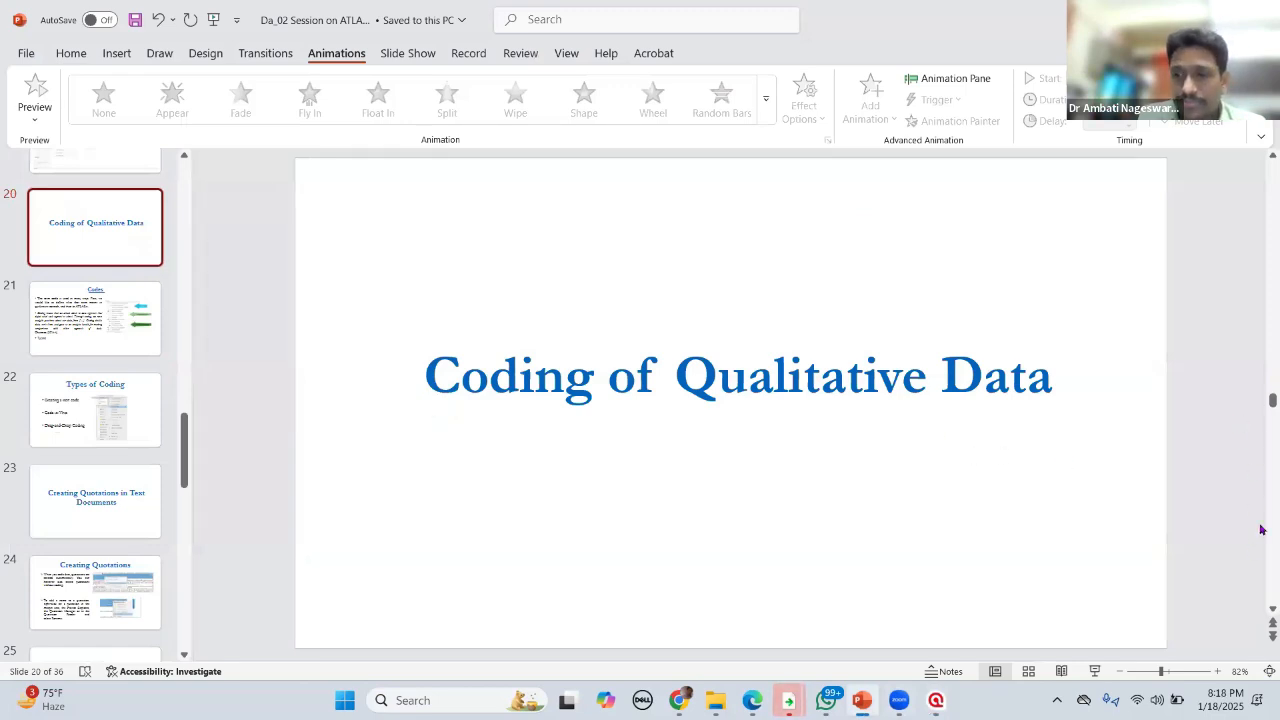
key("shift+F5")
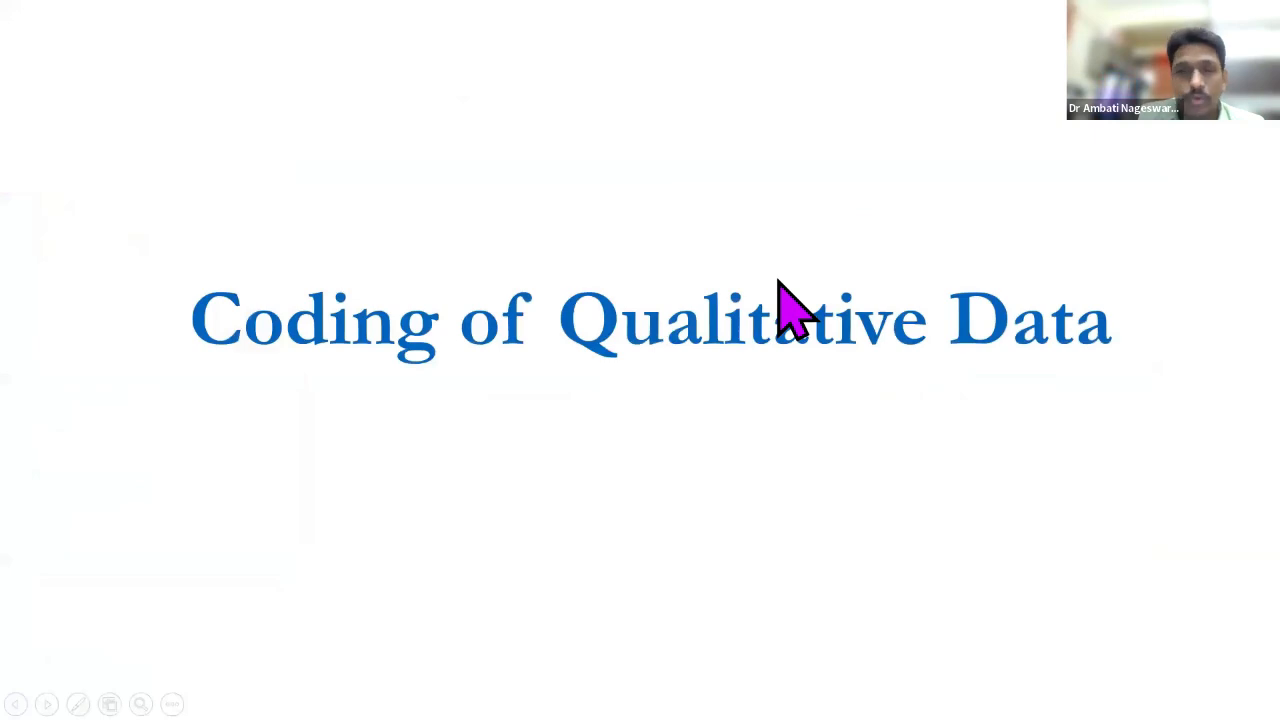
key("Right")
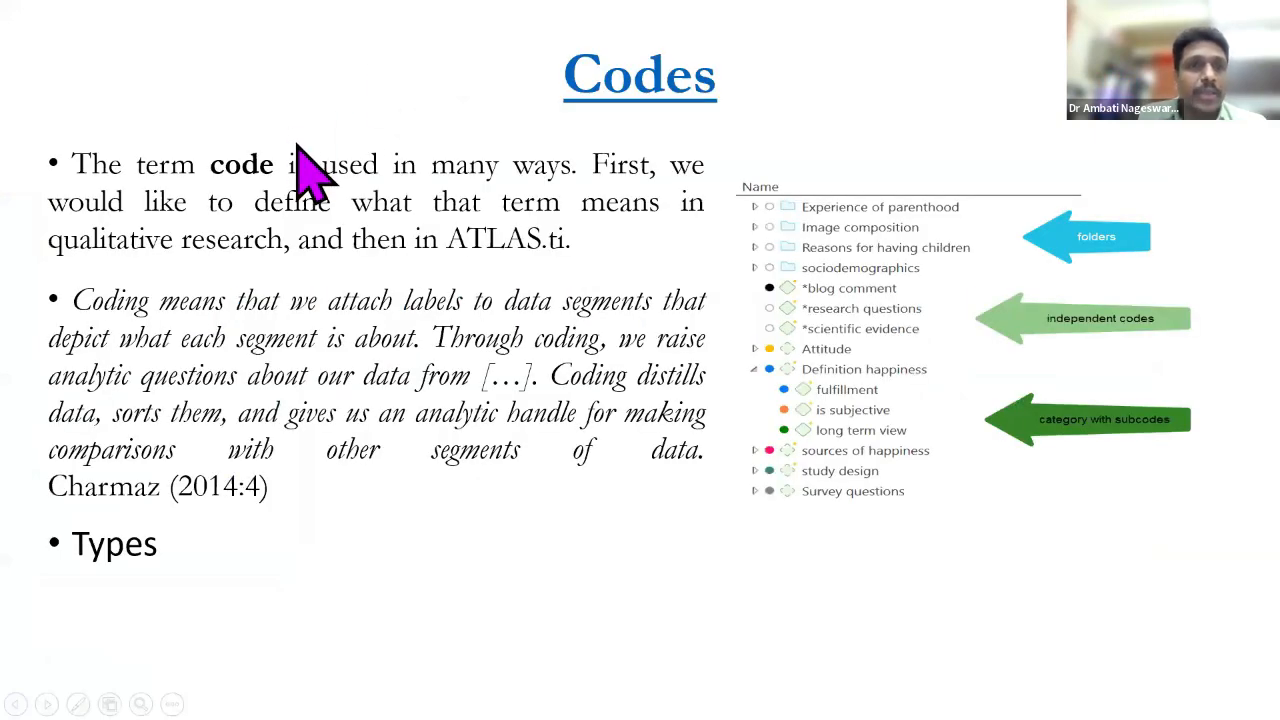
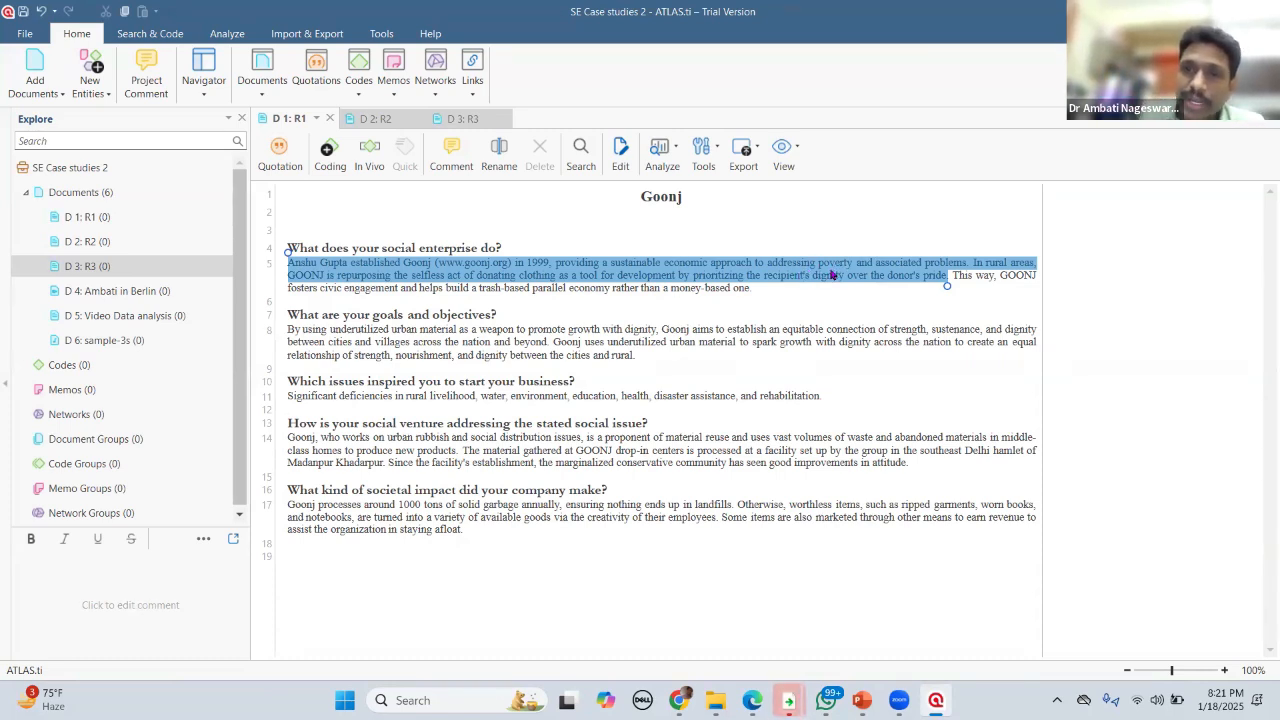
Step: In R1, reselect the first answer's text up to "the donor's pride", open Apply Codes for it, and place the coding window just below the passage
right_click(831, 274)
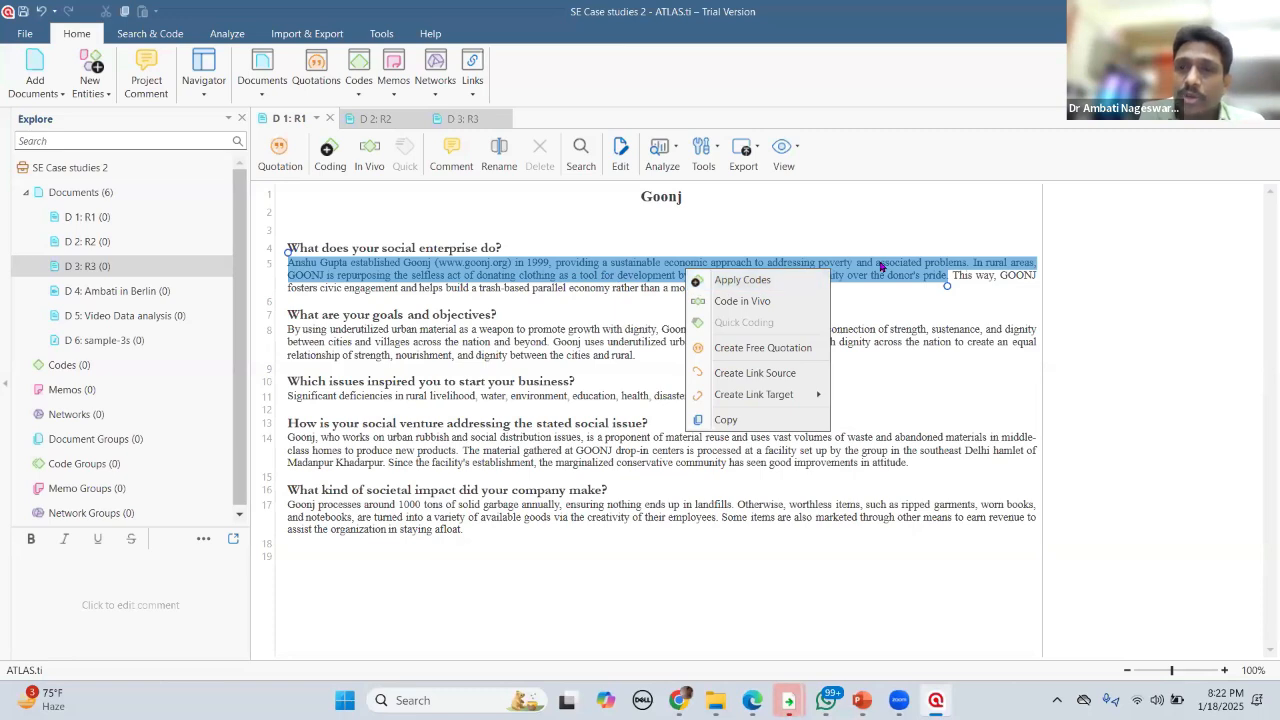
left_click(400, 252)
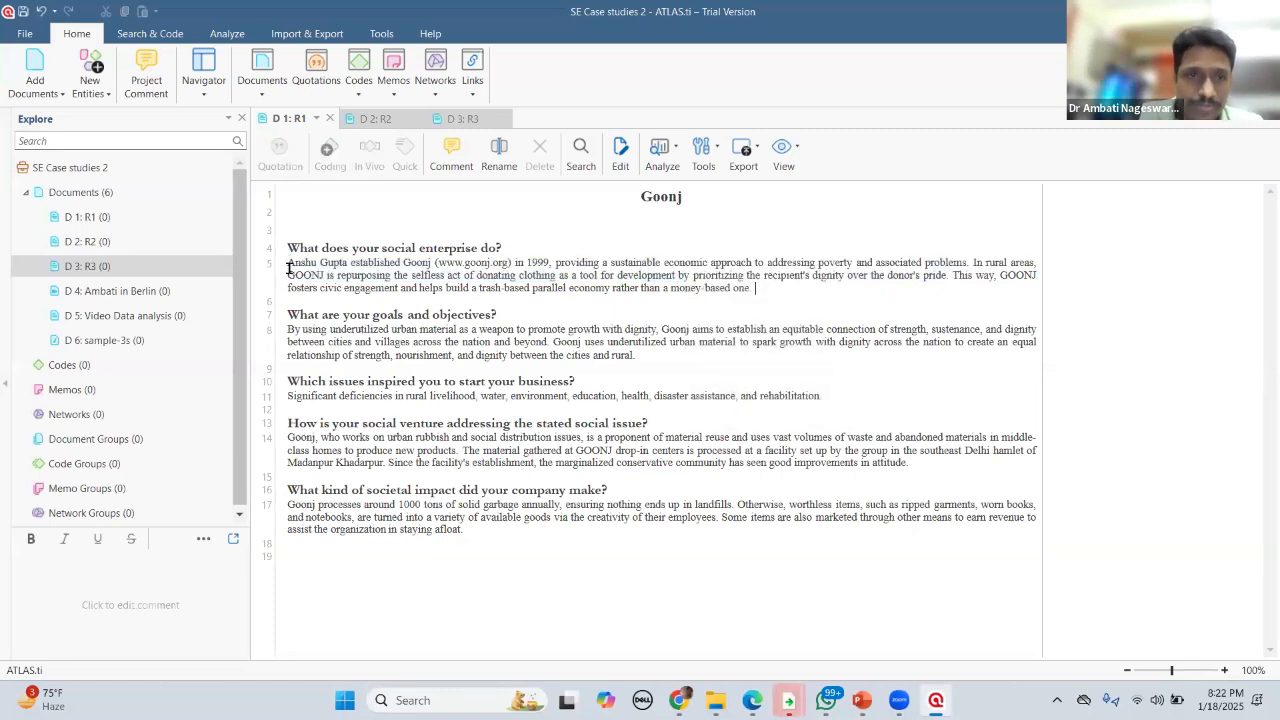
left_click_drag(288, 268, 943, 275)
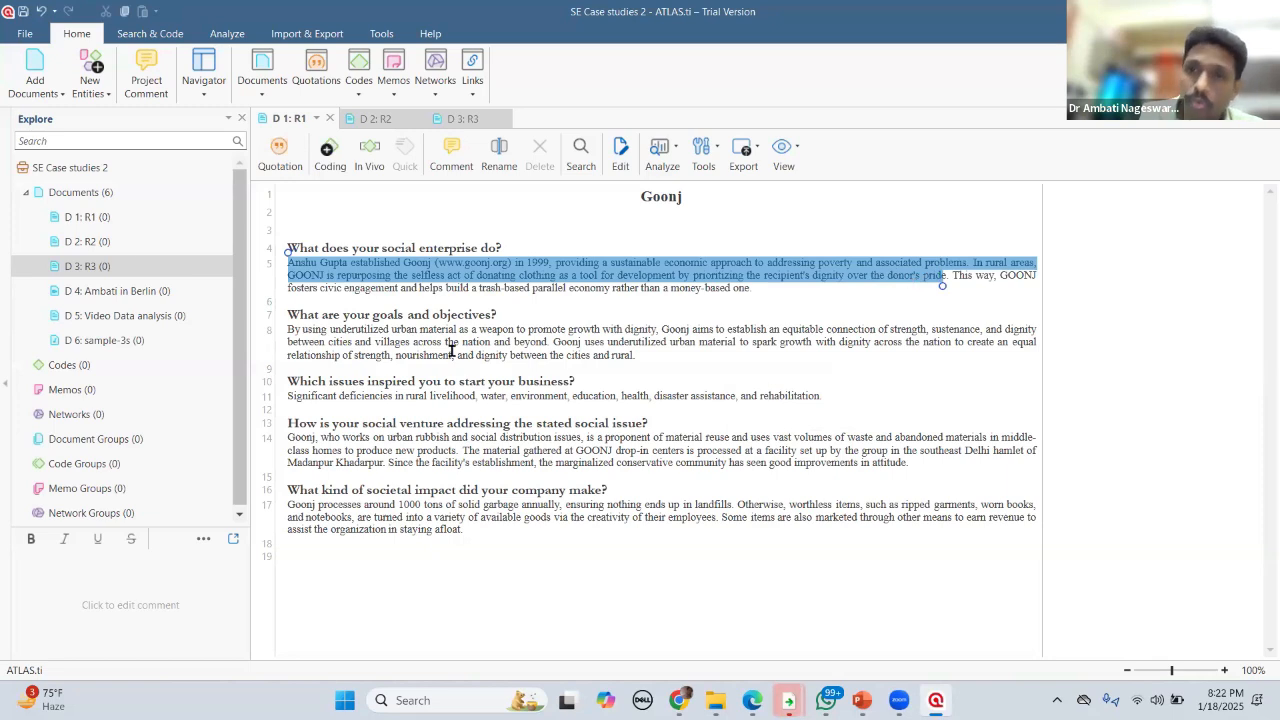
right_click(856, 276)
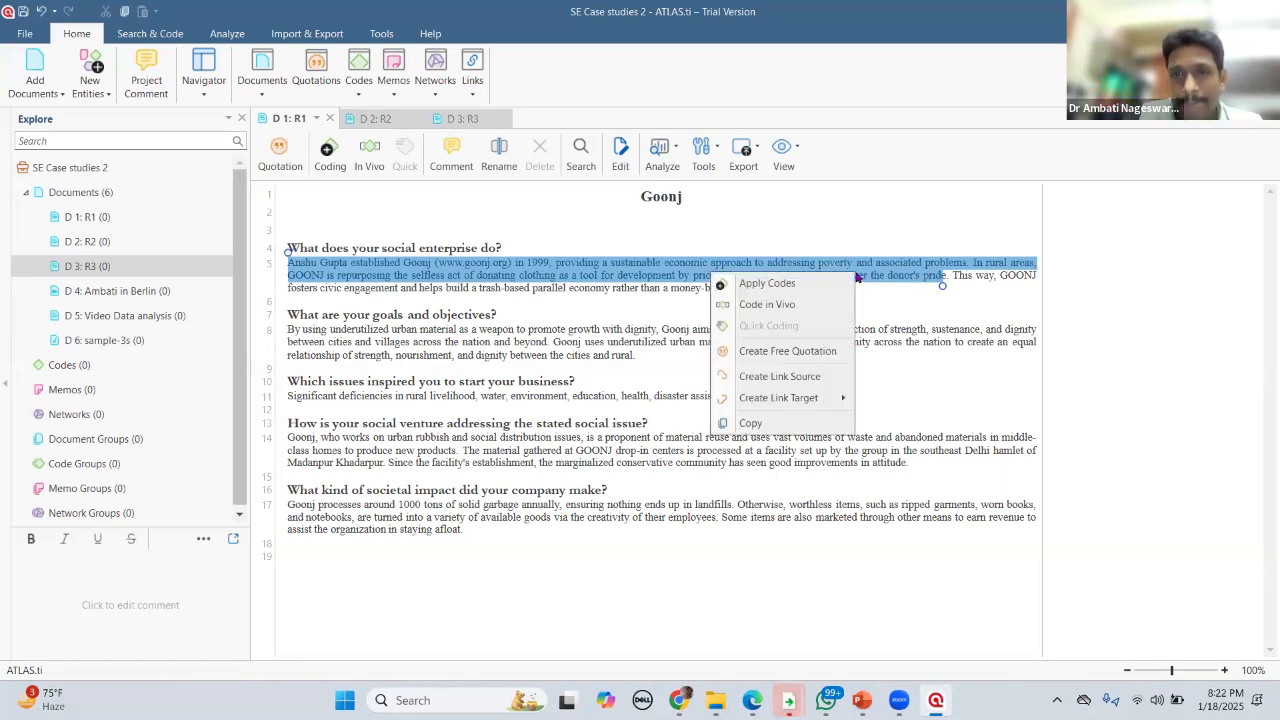
left_click(795, 287)
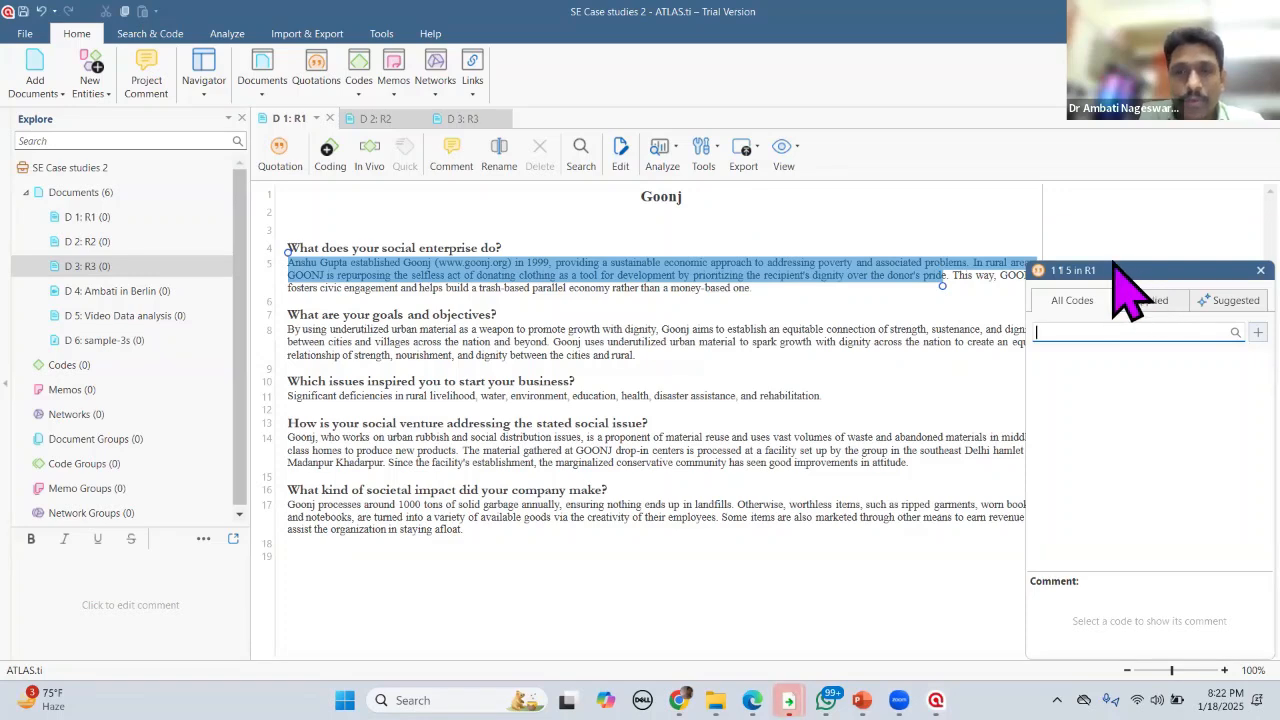
left_click_drag(1115, 268, 738, 208)
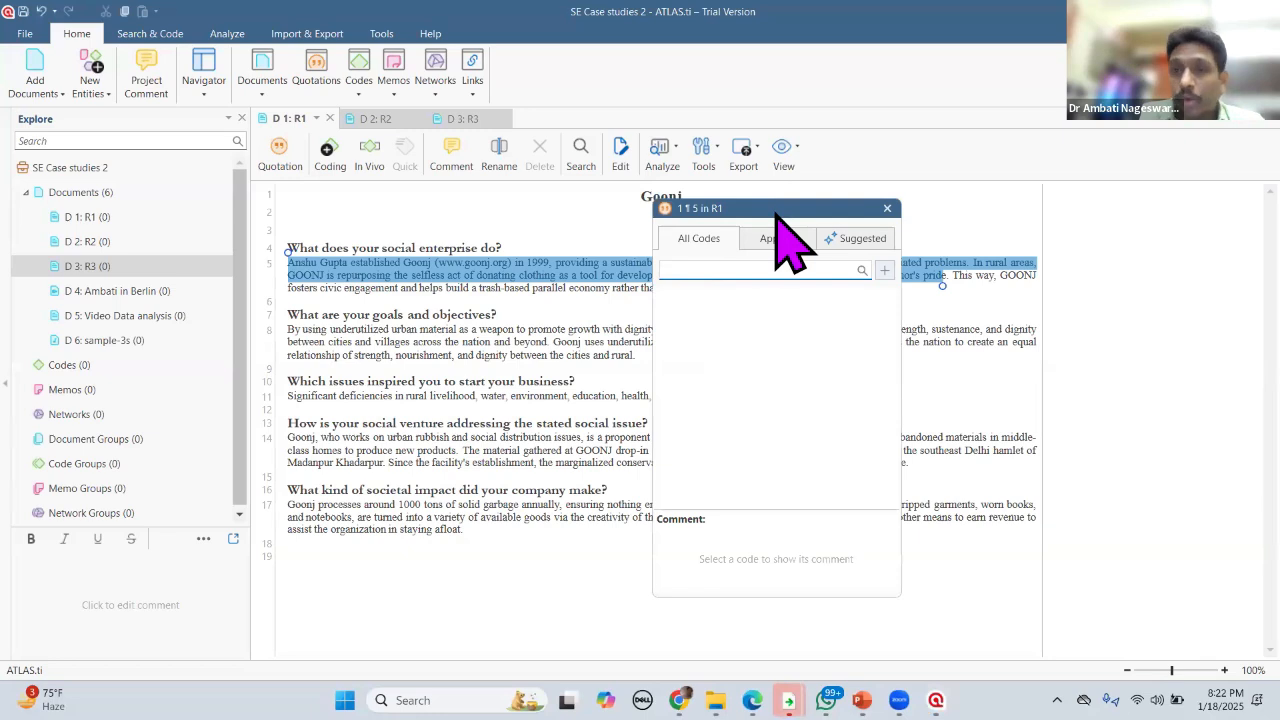
left_click_drag(776, 213, 799, 303)
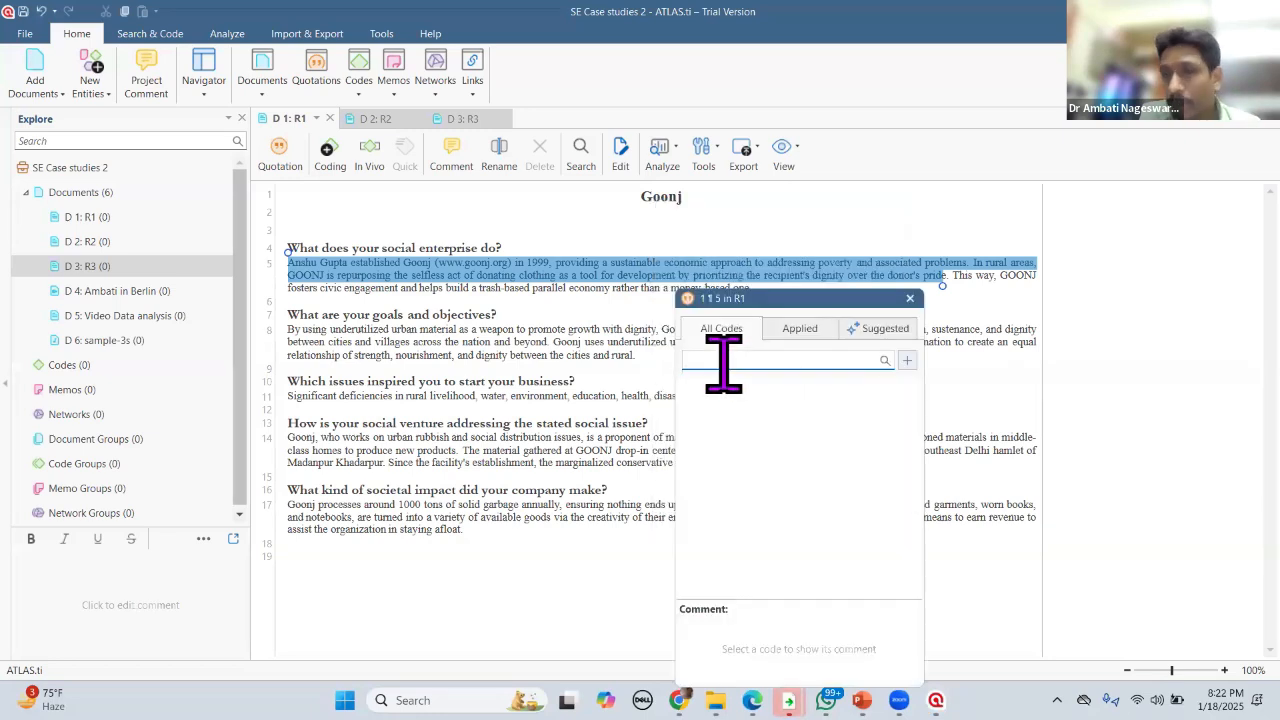
Step: Create the code "Addressing poverty & associated problems" and apply it to the selected text under "What does your social enterprise do?"
type("A")
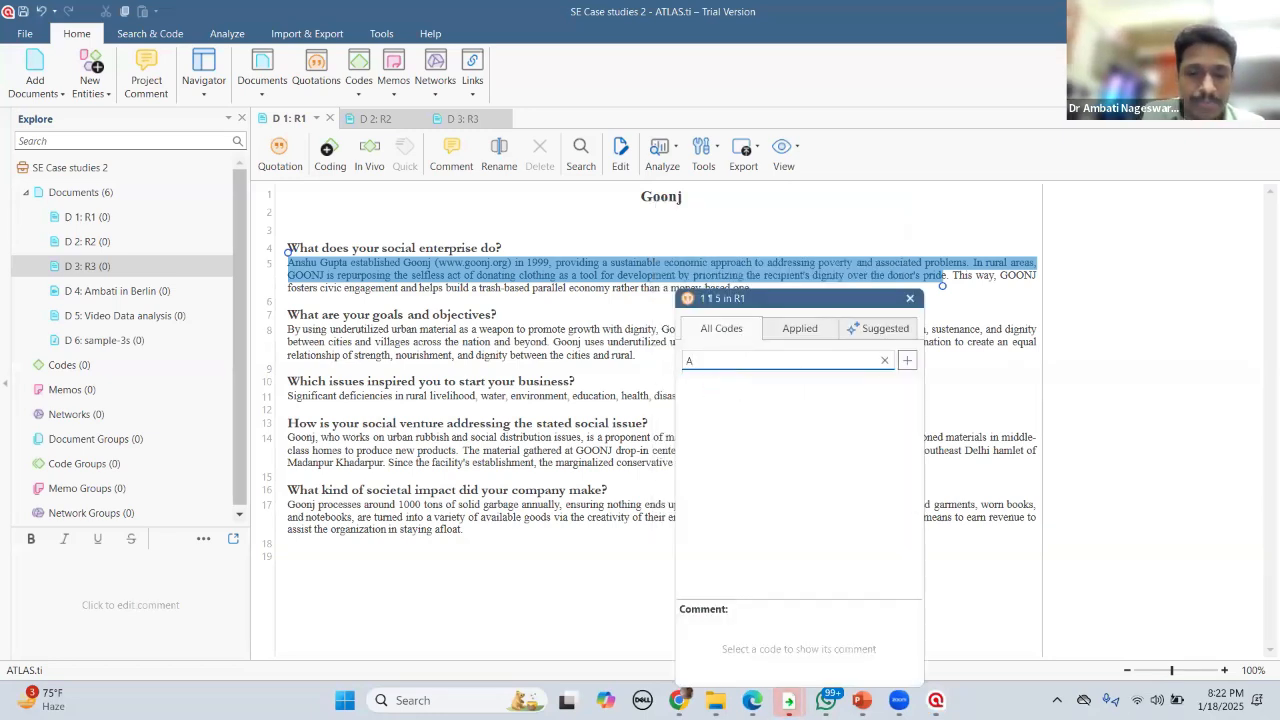
type("ddressing ")
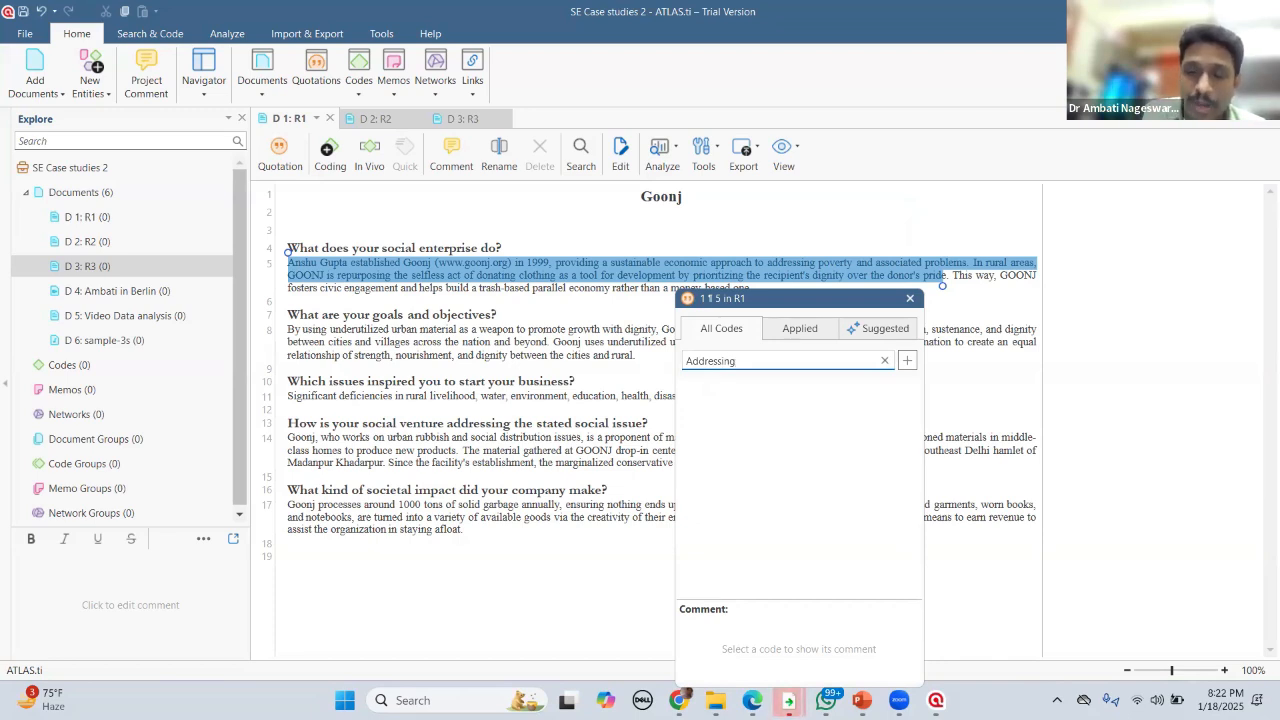
type("po")
key("BackSpace")
key("BackSpace")
type("po")
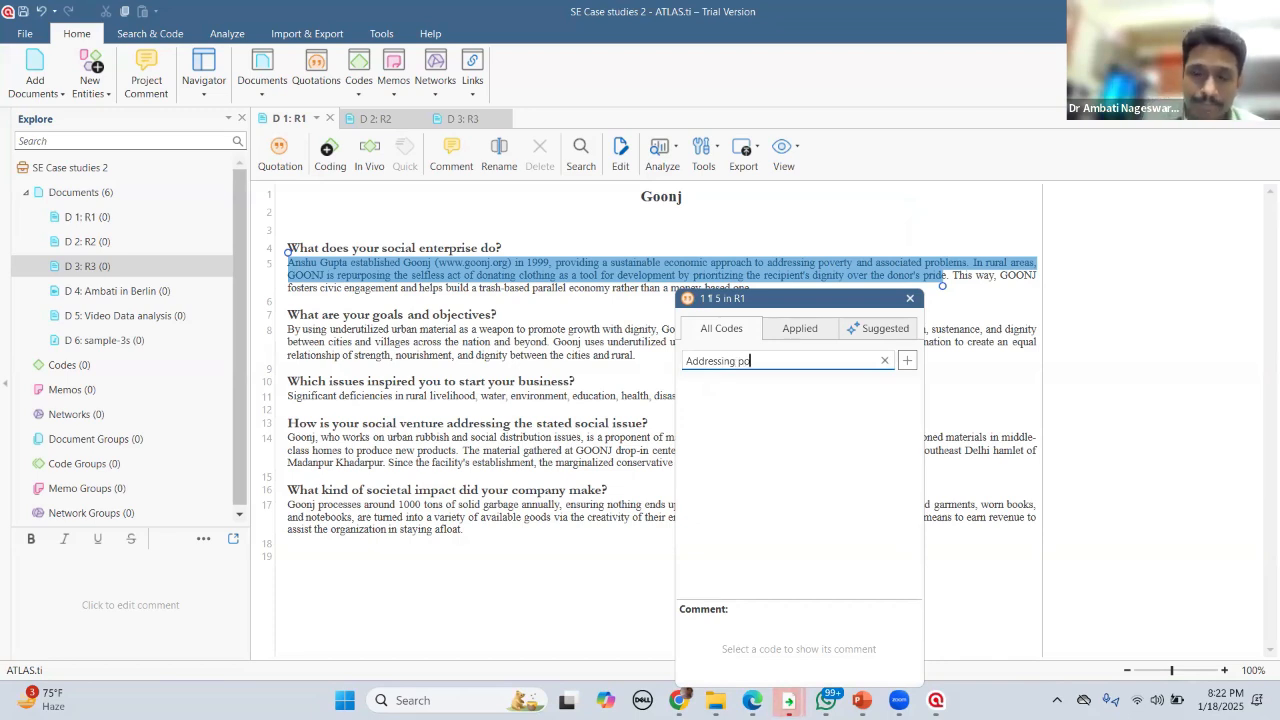
type("verty")
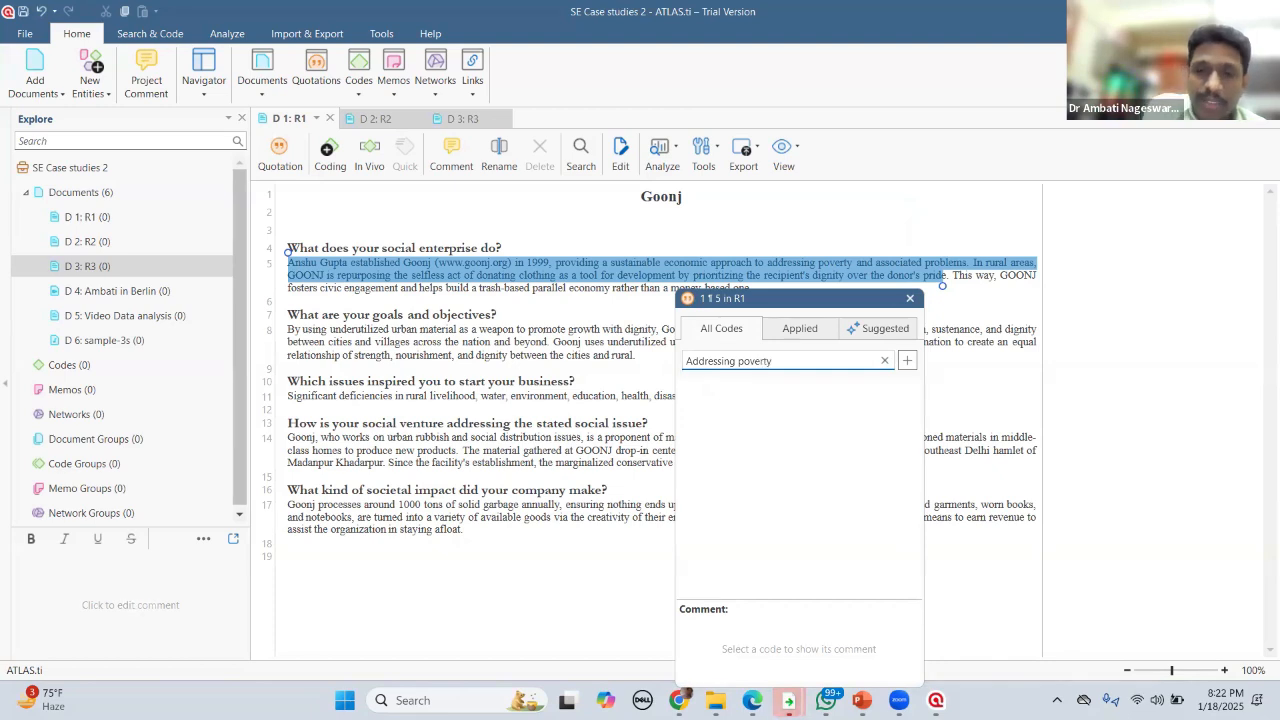
type(" & associated")
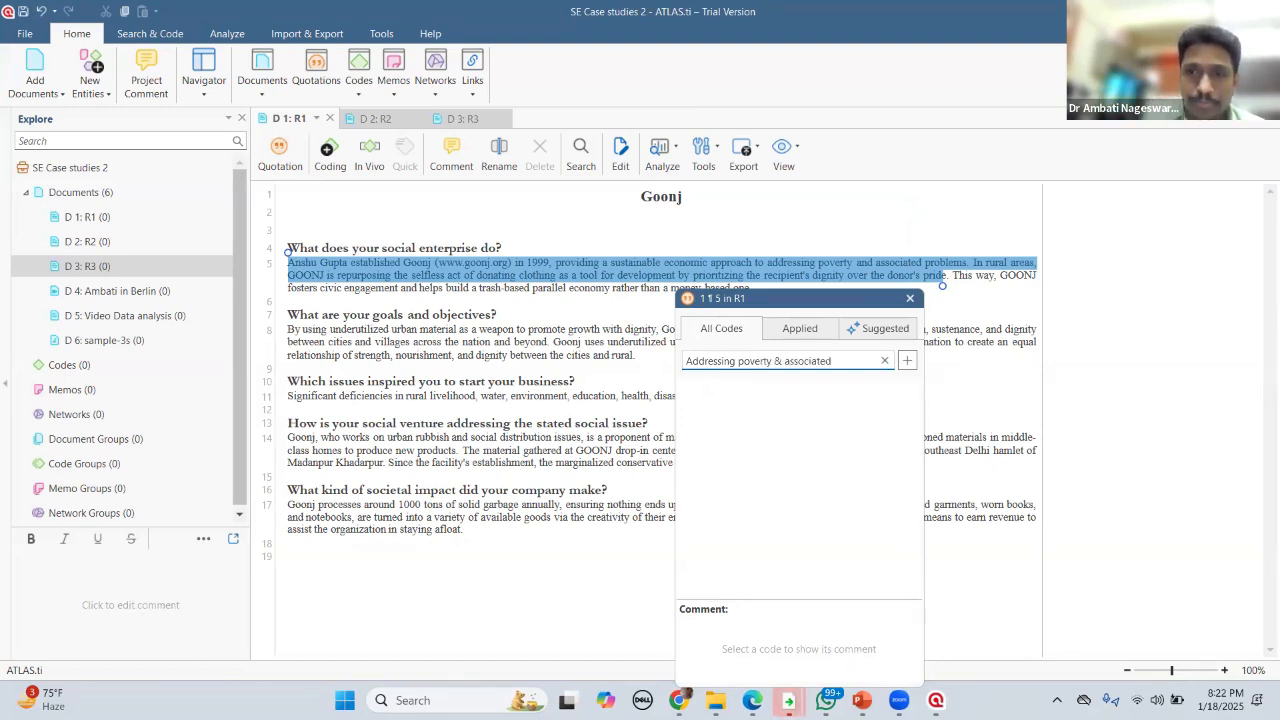
type(" p")
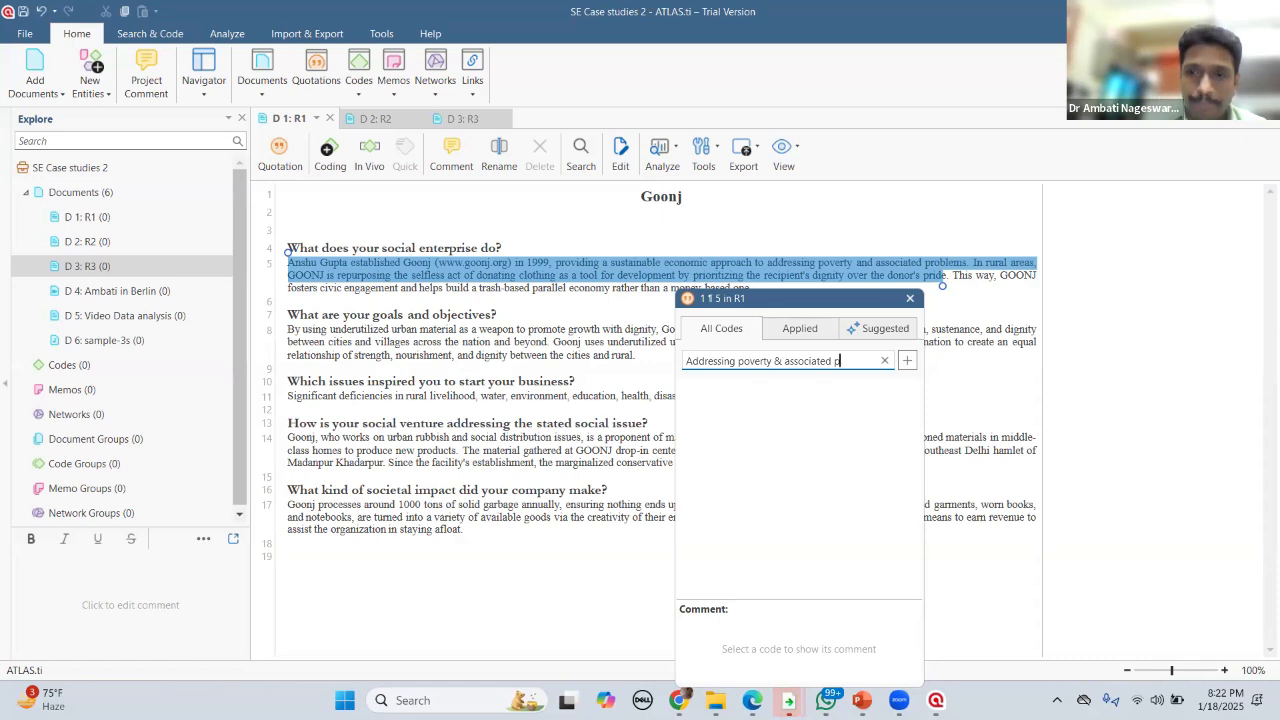
type("roblems")
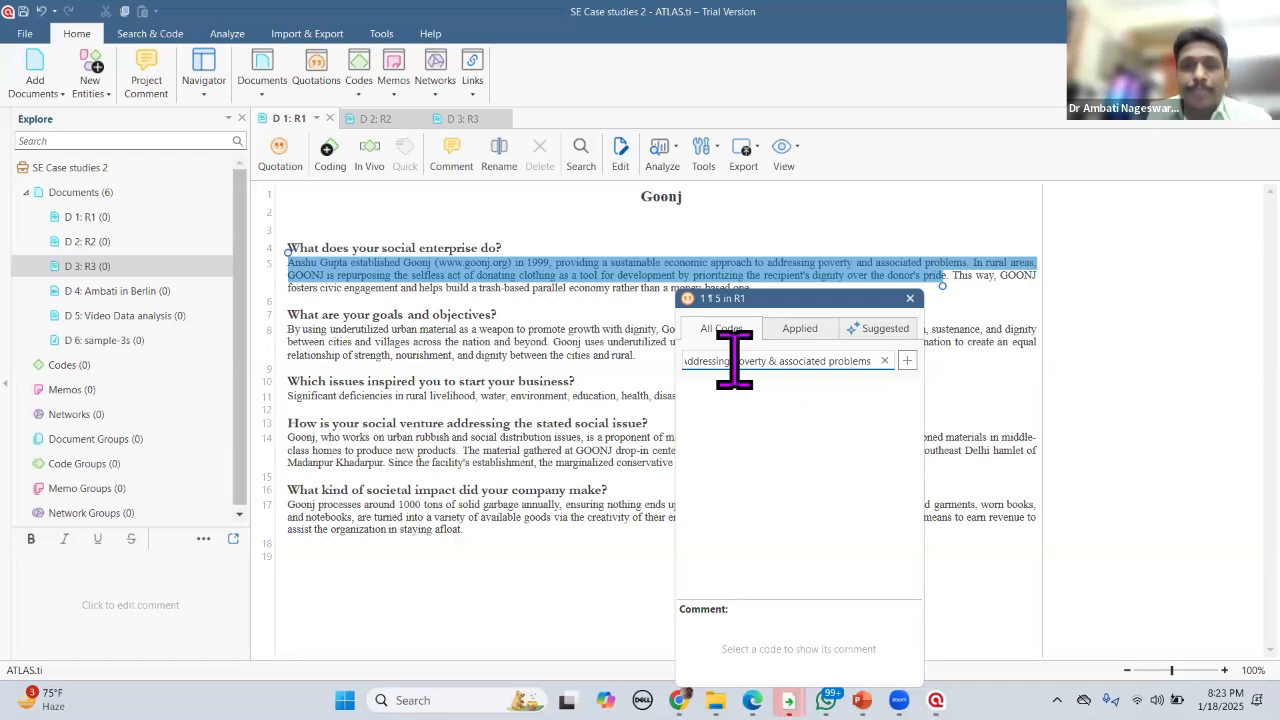
triple_click(727, 364)
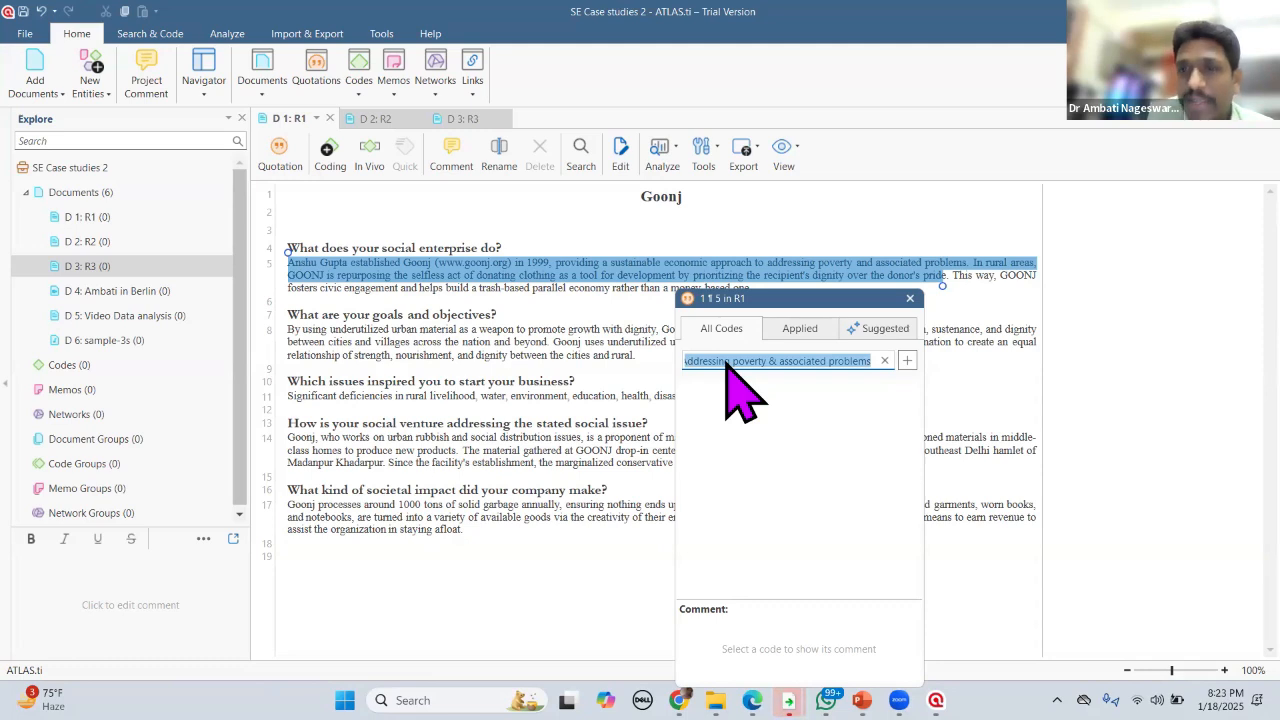
left_click(792, 361)
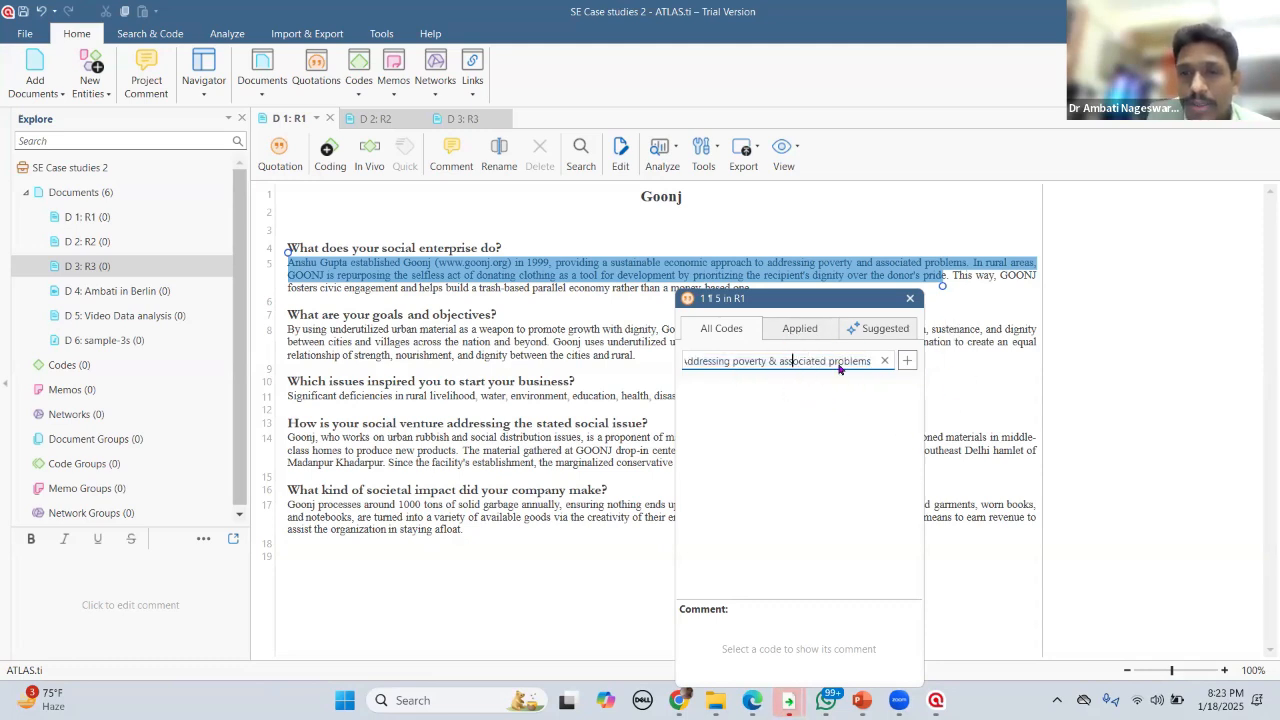
left_click(907, 362)
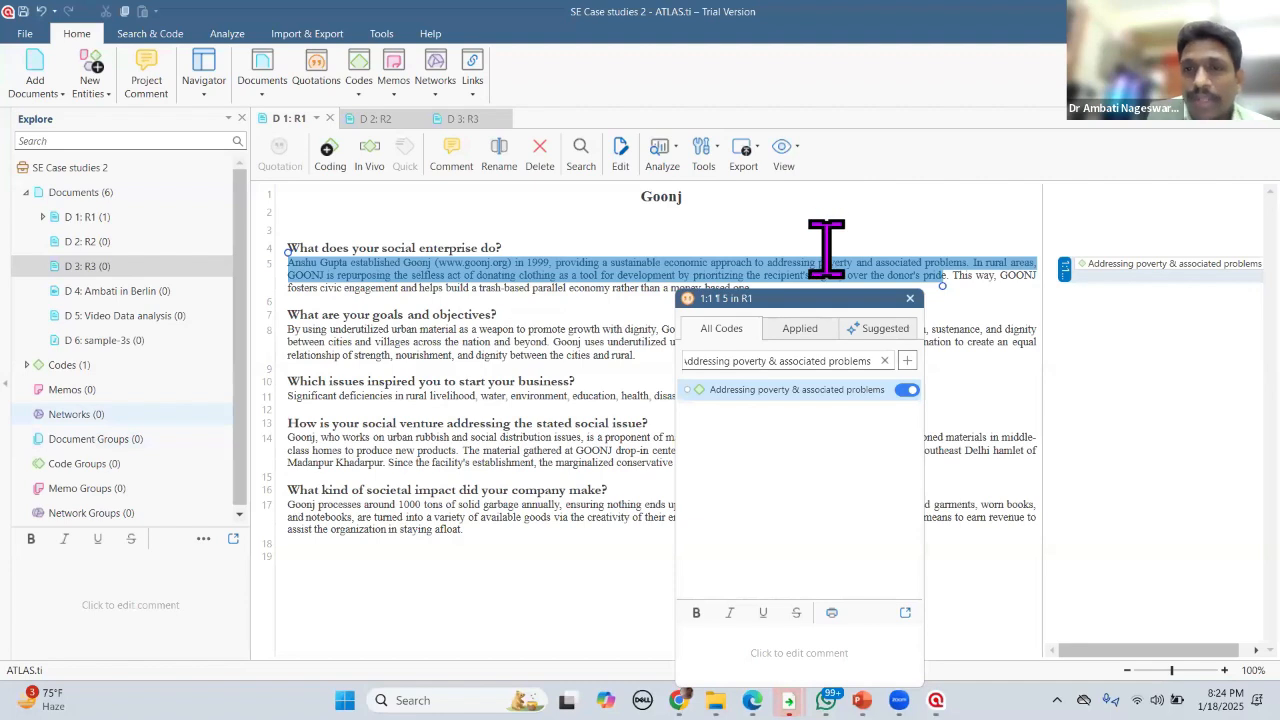
left_click(1068, 279)
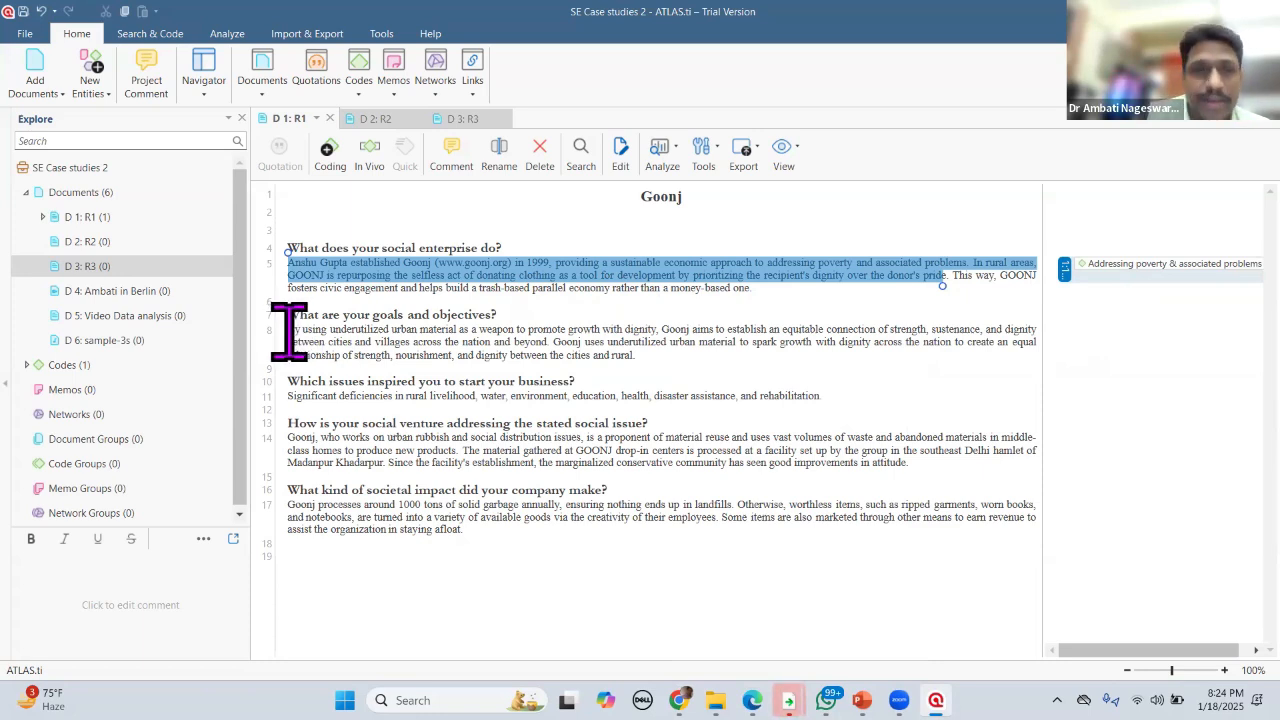
Step: Code the first sentence under "What are your goals and objectives?" with a new code named "Promote growth"
left_click_drag(288, 330, 633, 375)
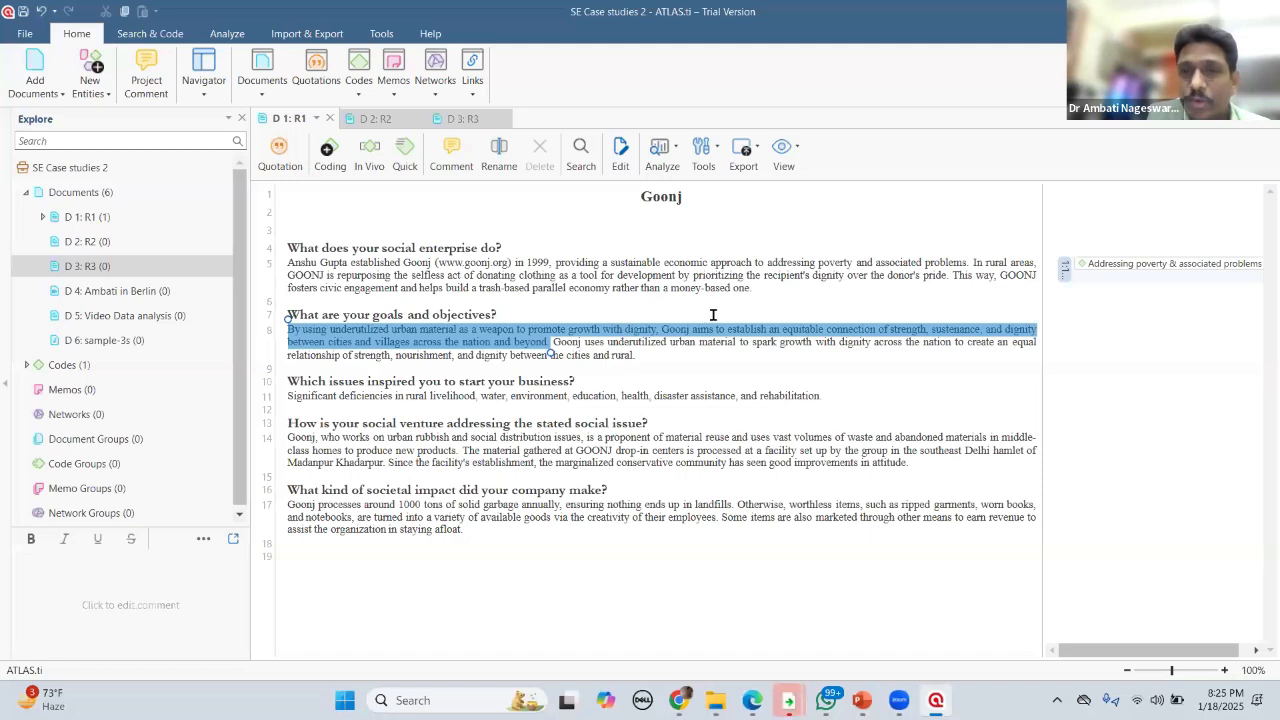
right_click(517, 345)
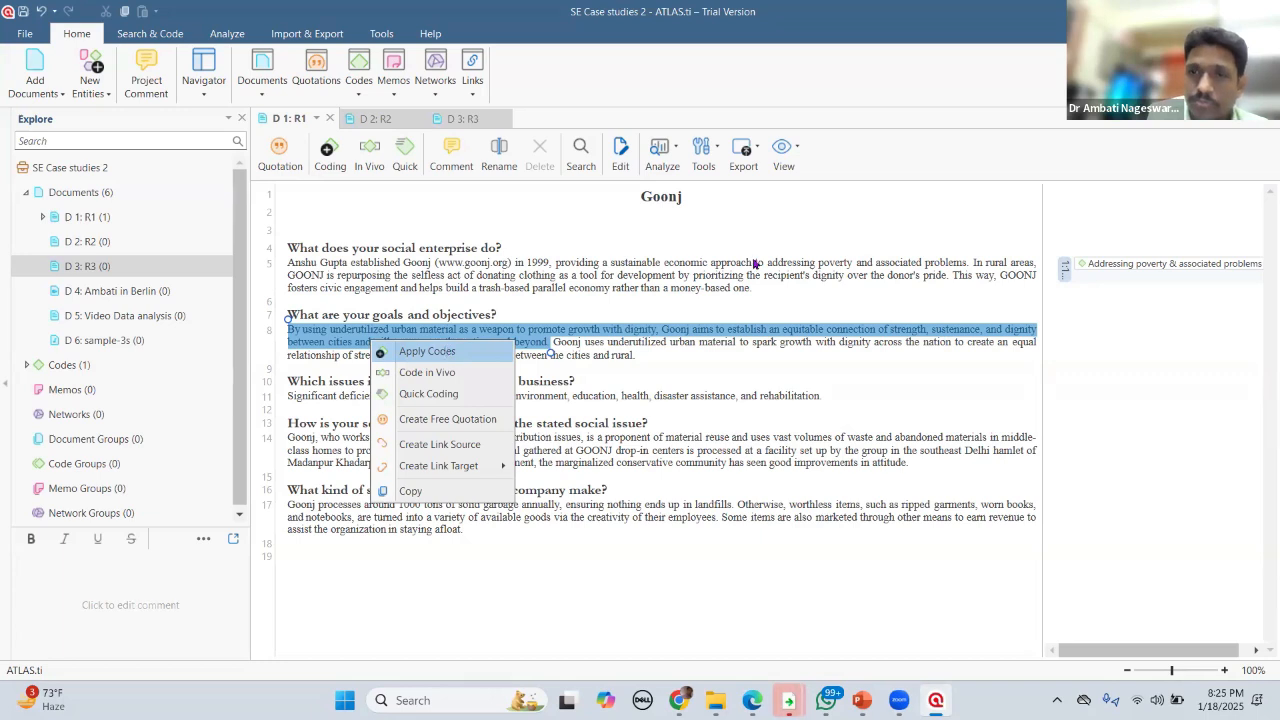
left_click(447, 351)
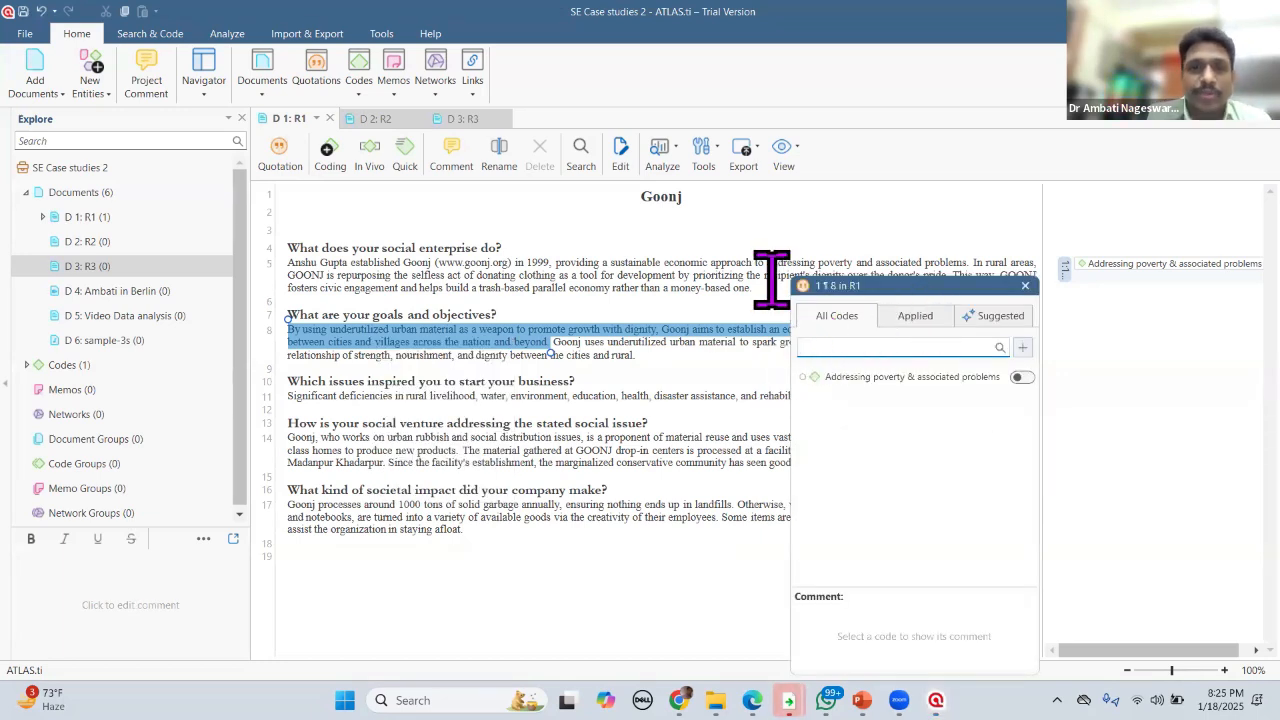
left_click_drag(836, 286, 773, 215)
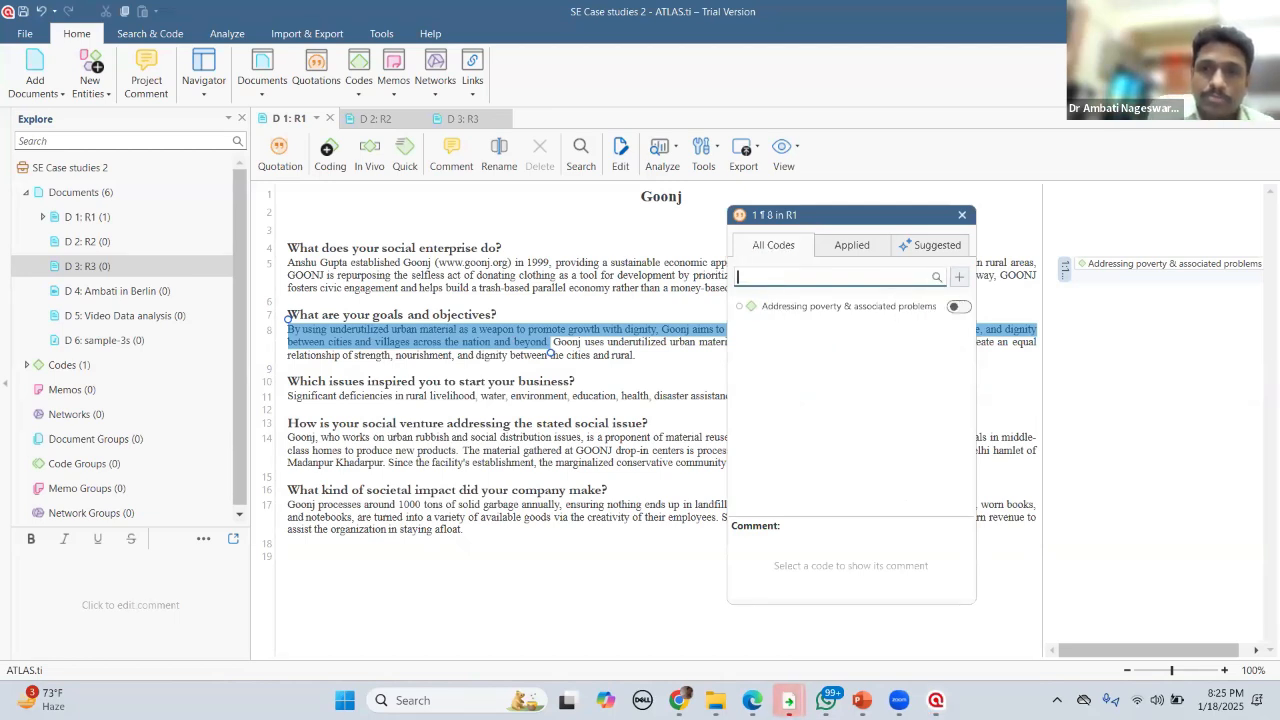
type("Promote")
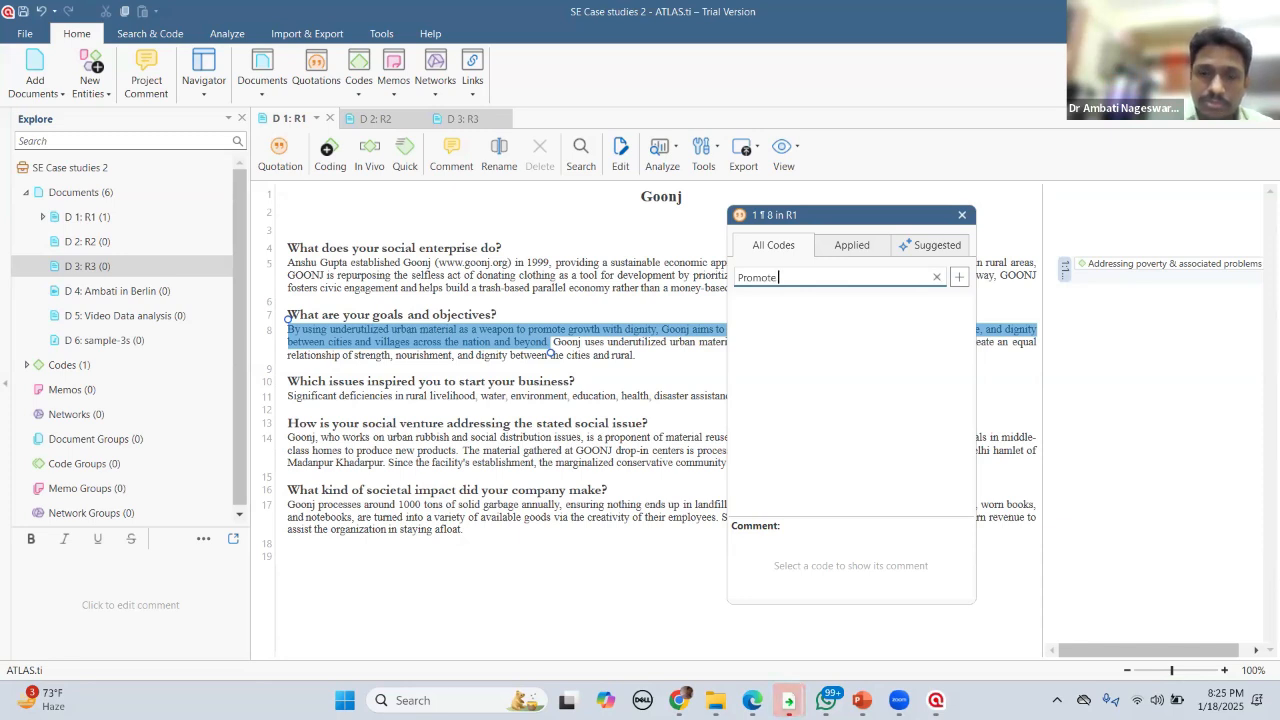
type(" growth")
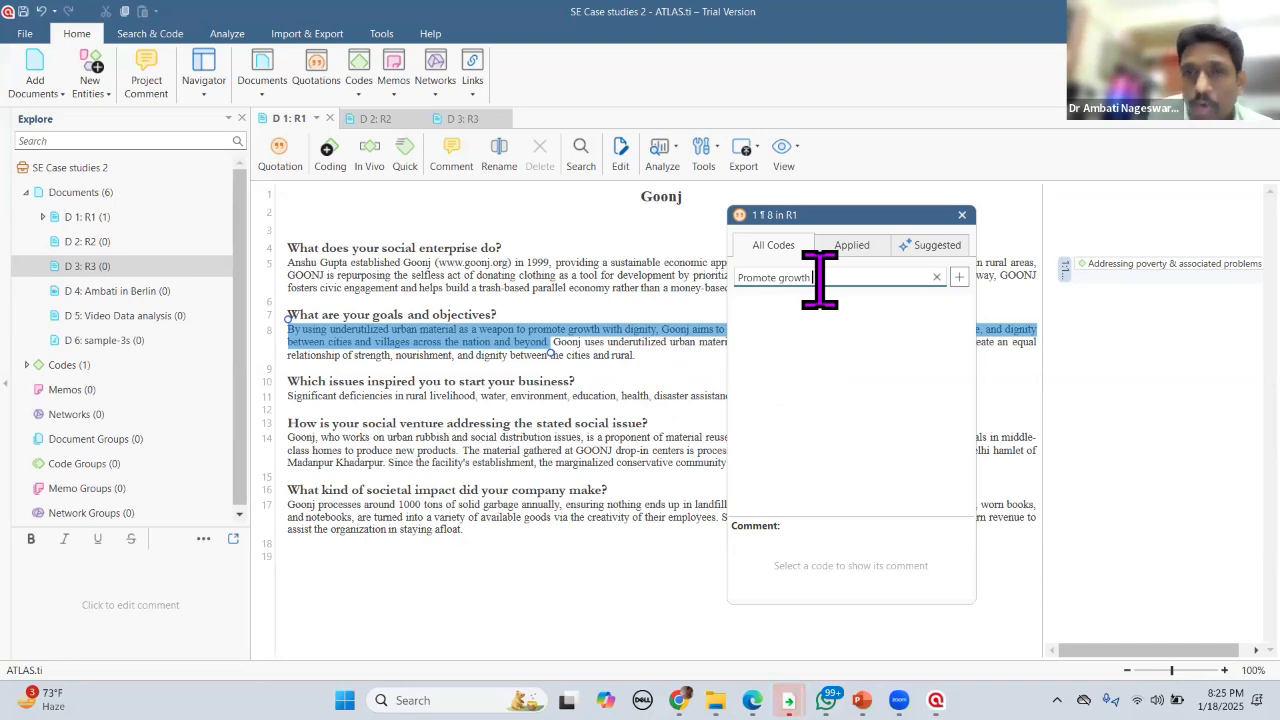
left_click(958, 277)
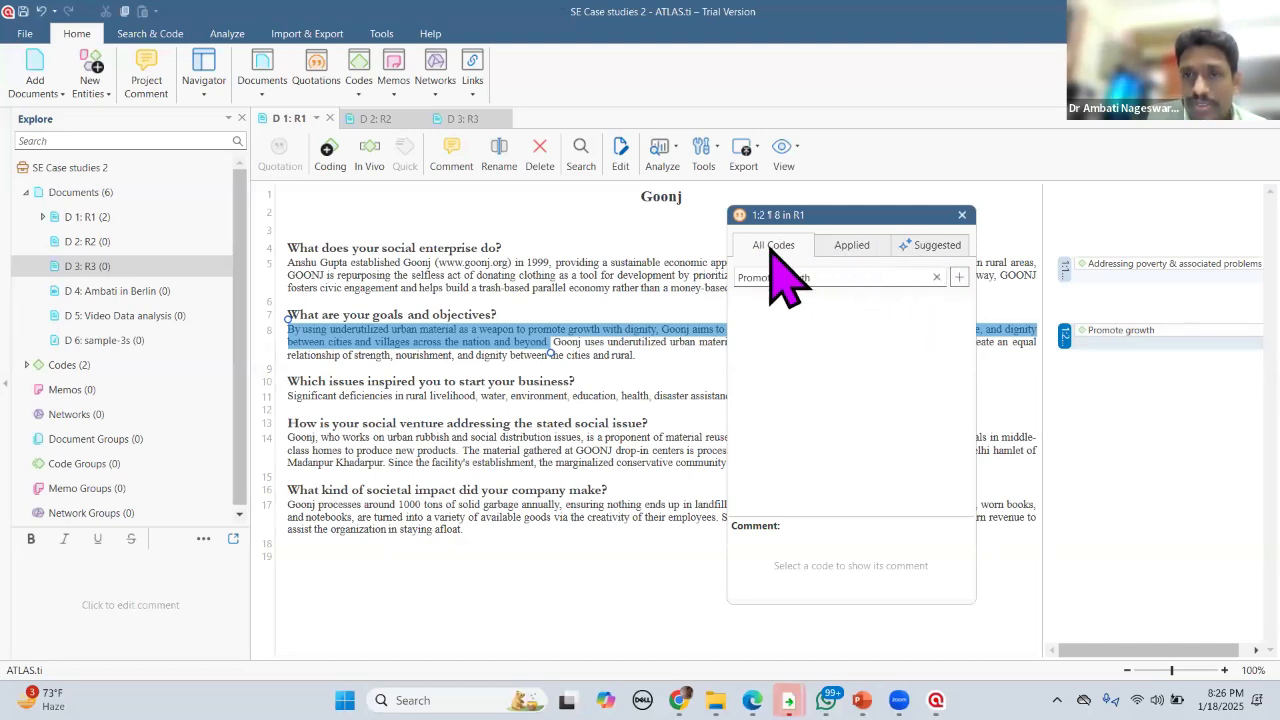
left_click(840, 246)
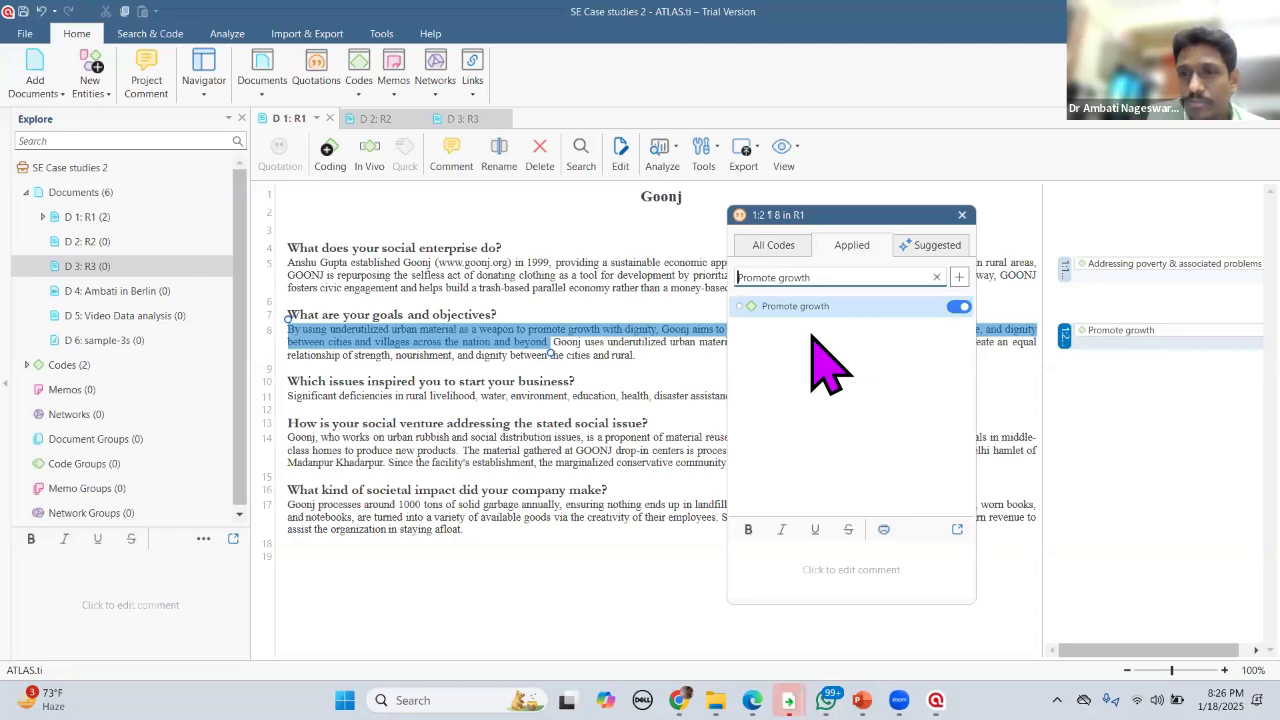
key("Return")
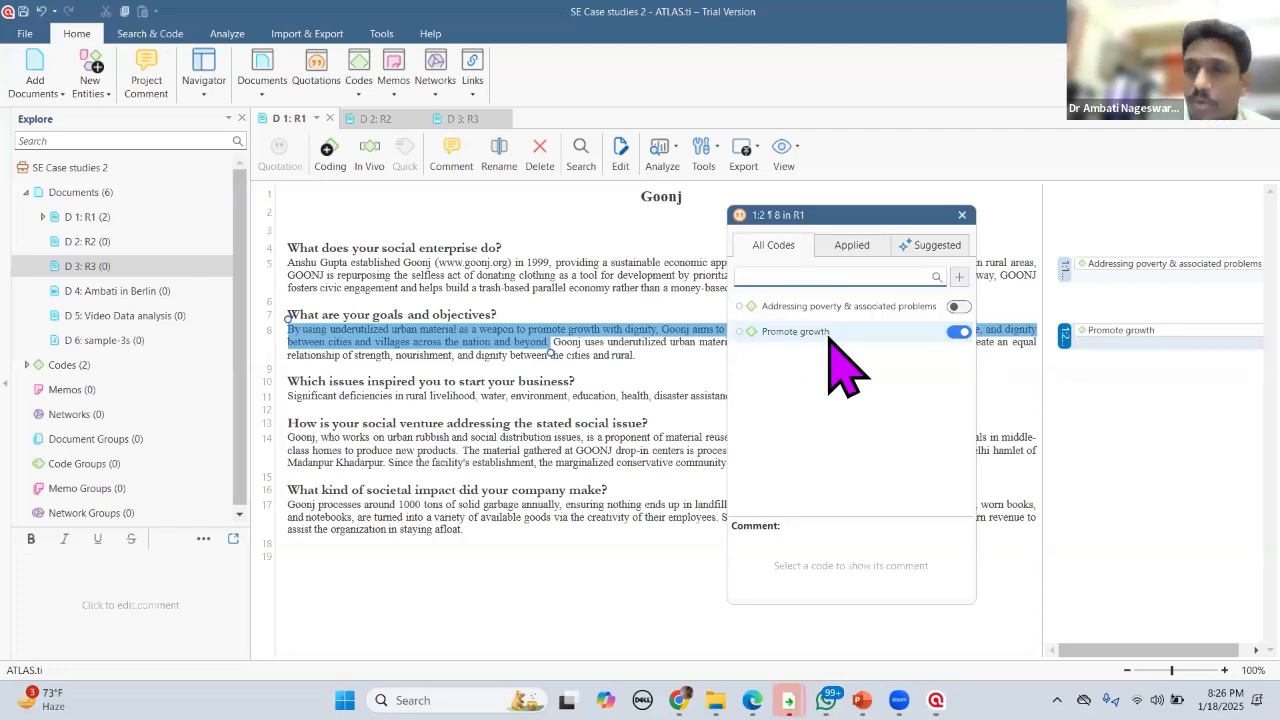
Step: Add a new code "Promote growth with dignity" to the goals quotation and remove its "Promote growth" coding
left_click(775, 245)
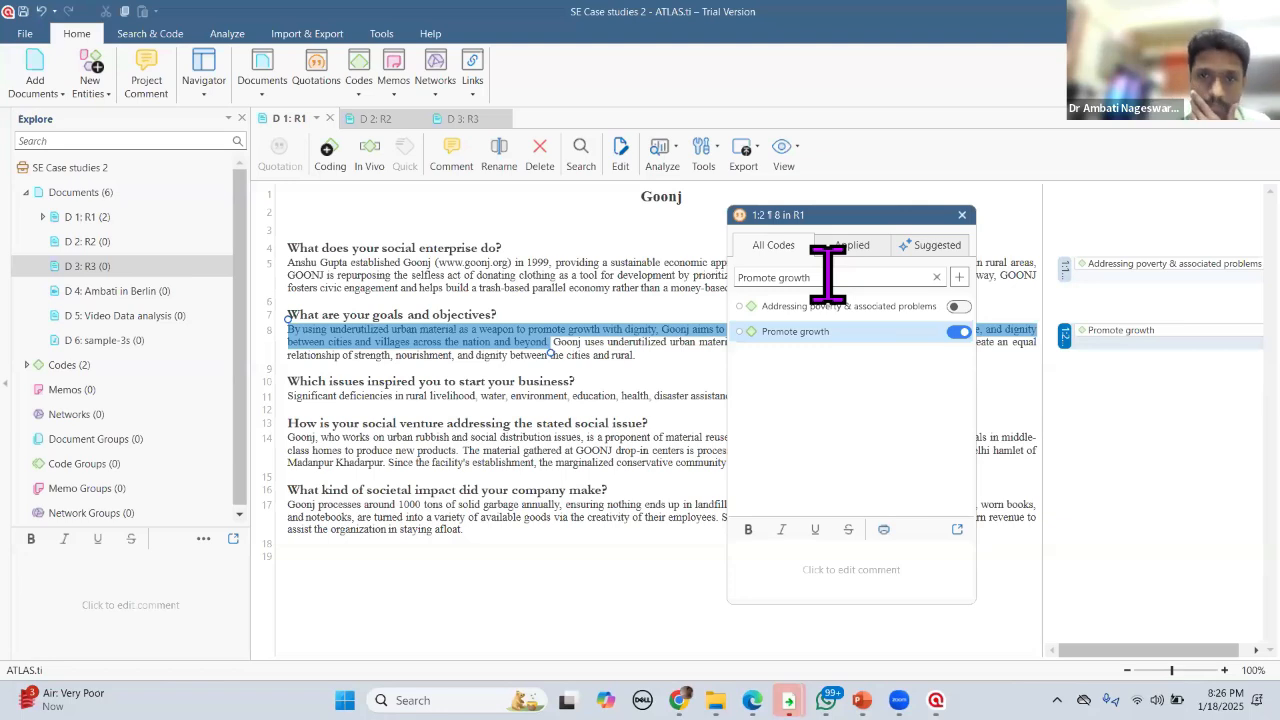
key("BackSpace")
key("BackSpace")
key("BackSpace")
key("BackSpace")
key("BackSpace")
key("BackSpace")
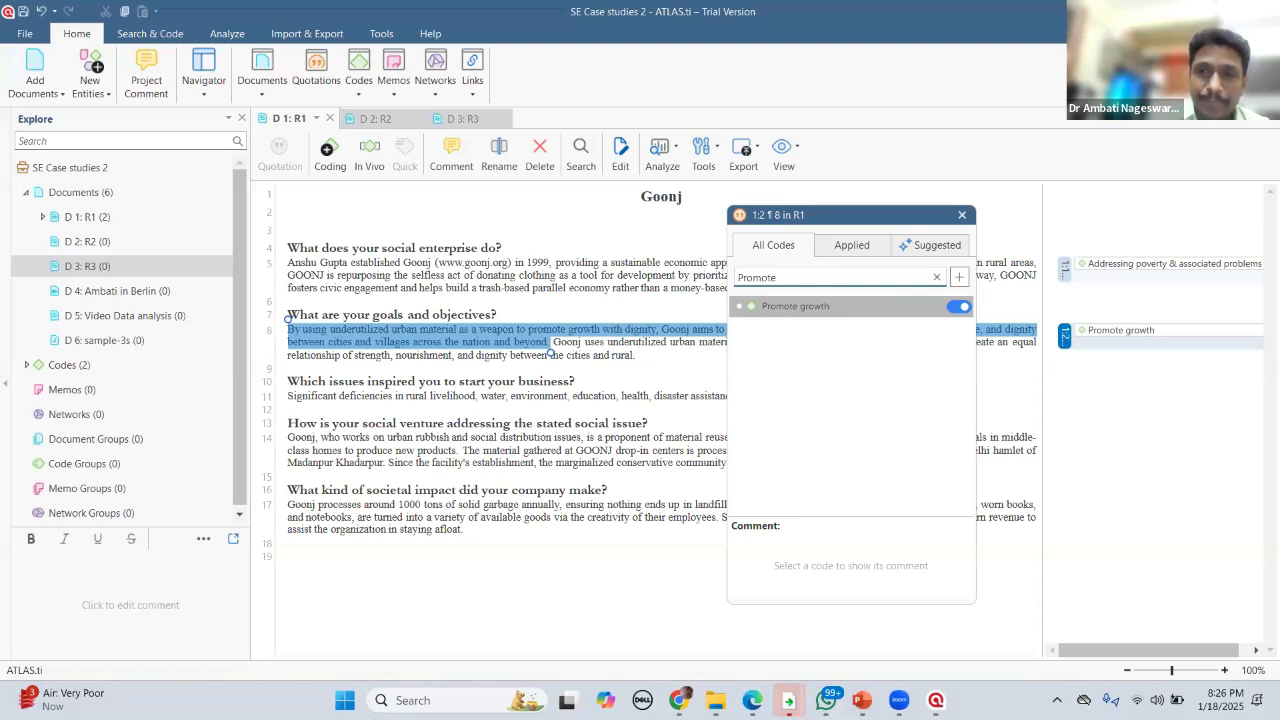
type("growth ")
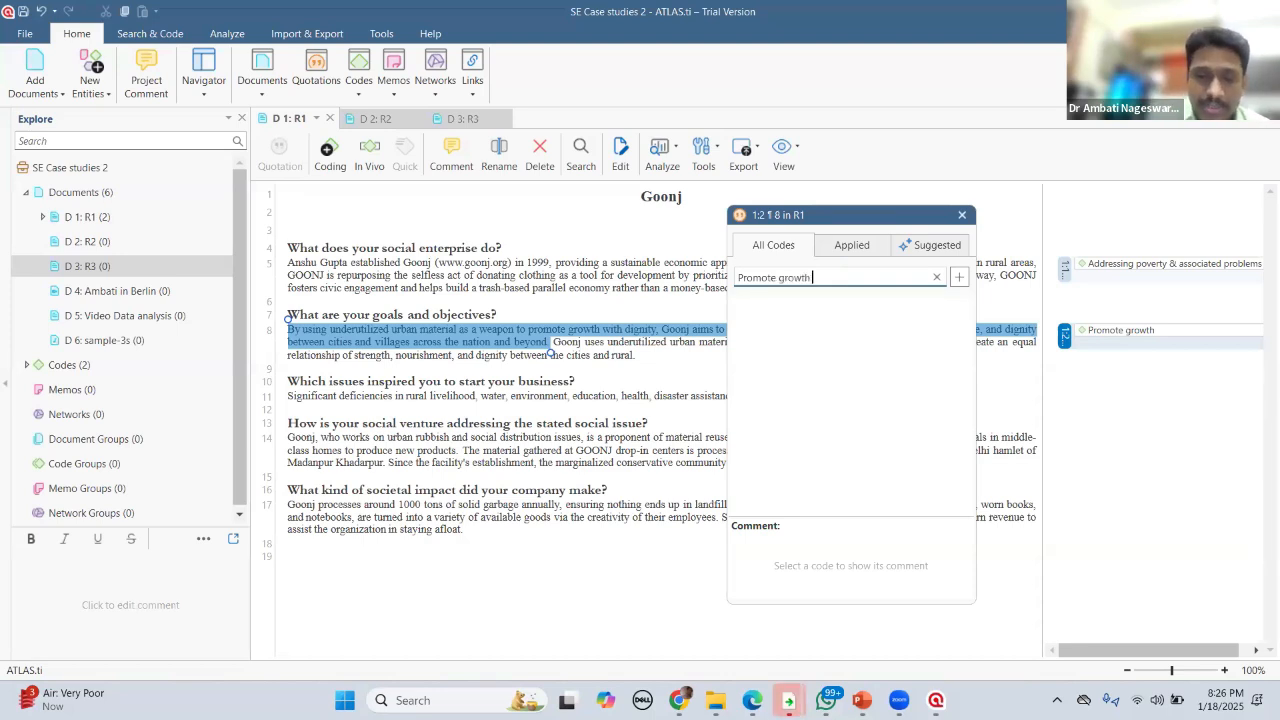
type("with dignity")
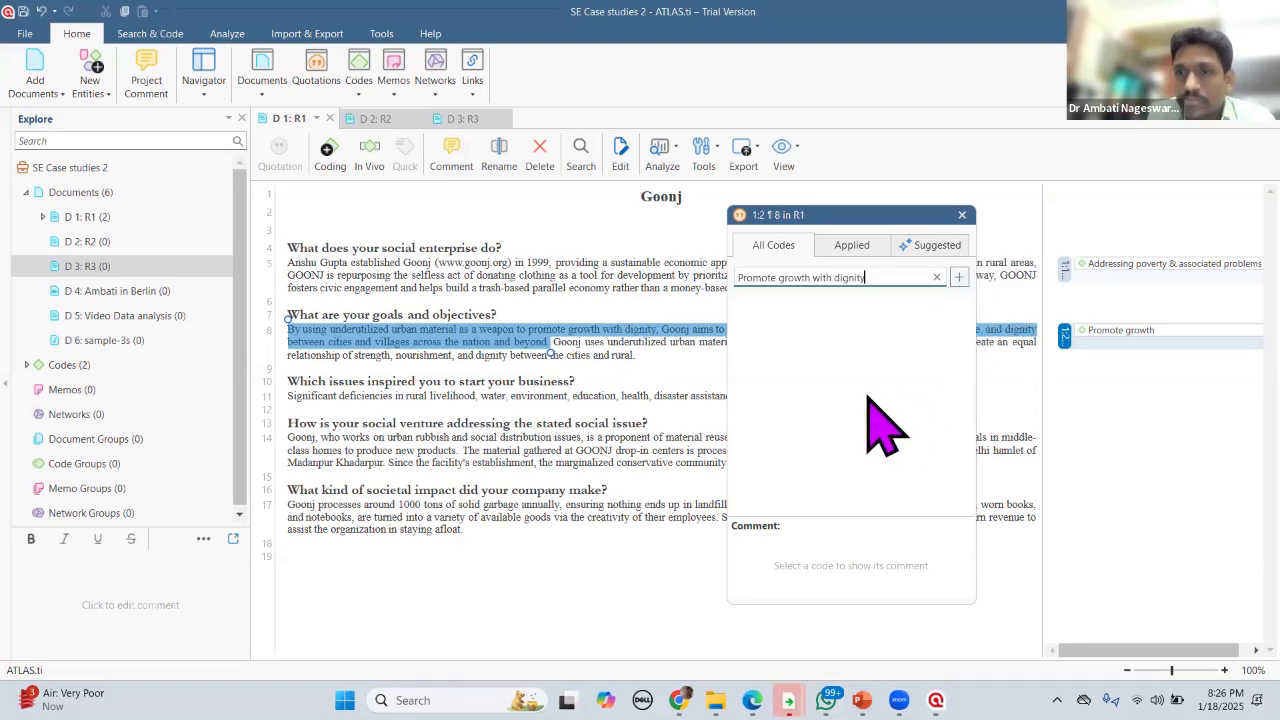
left_click(958, 277)
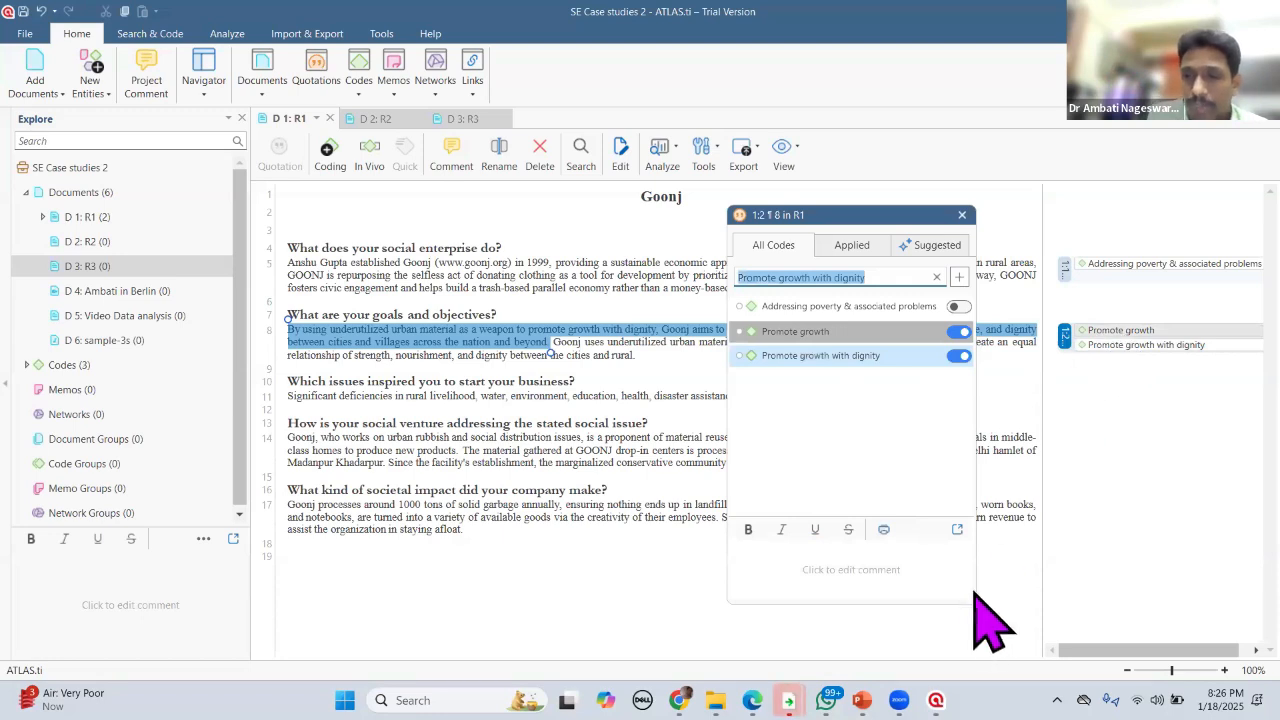
right_click(1116, 330)
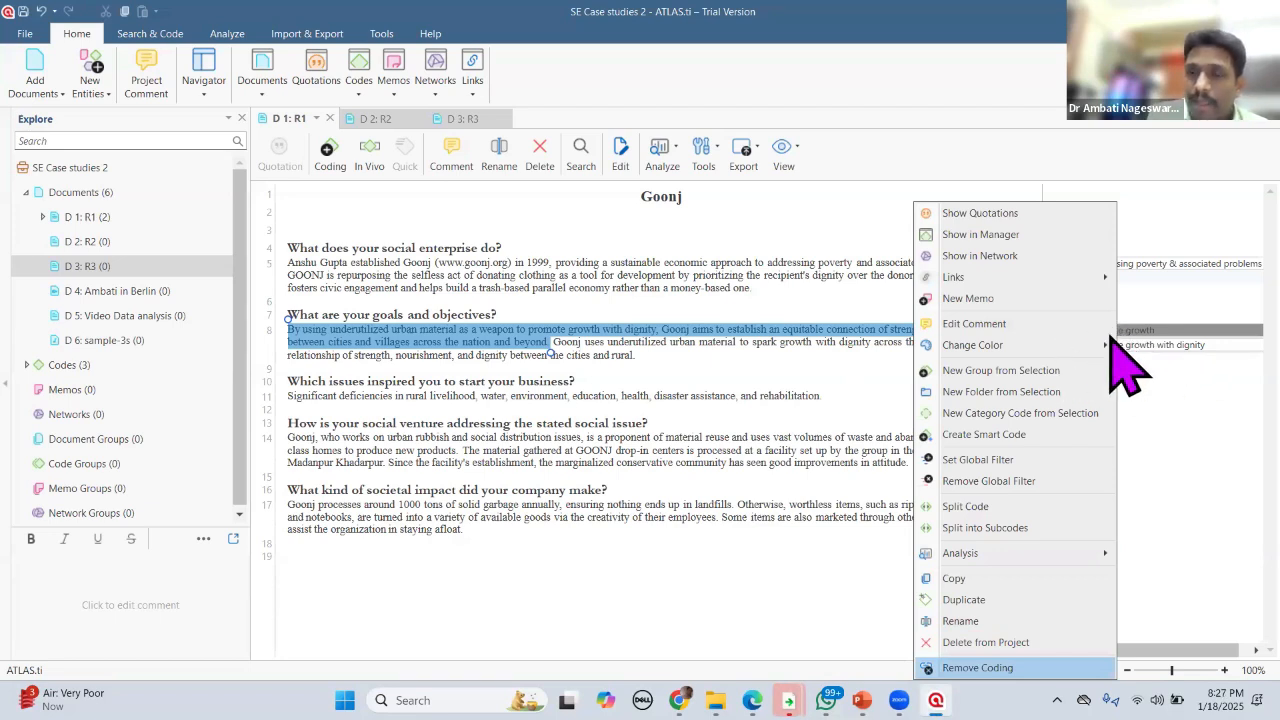
left_click(1175, 322)
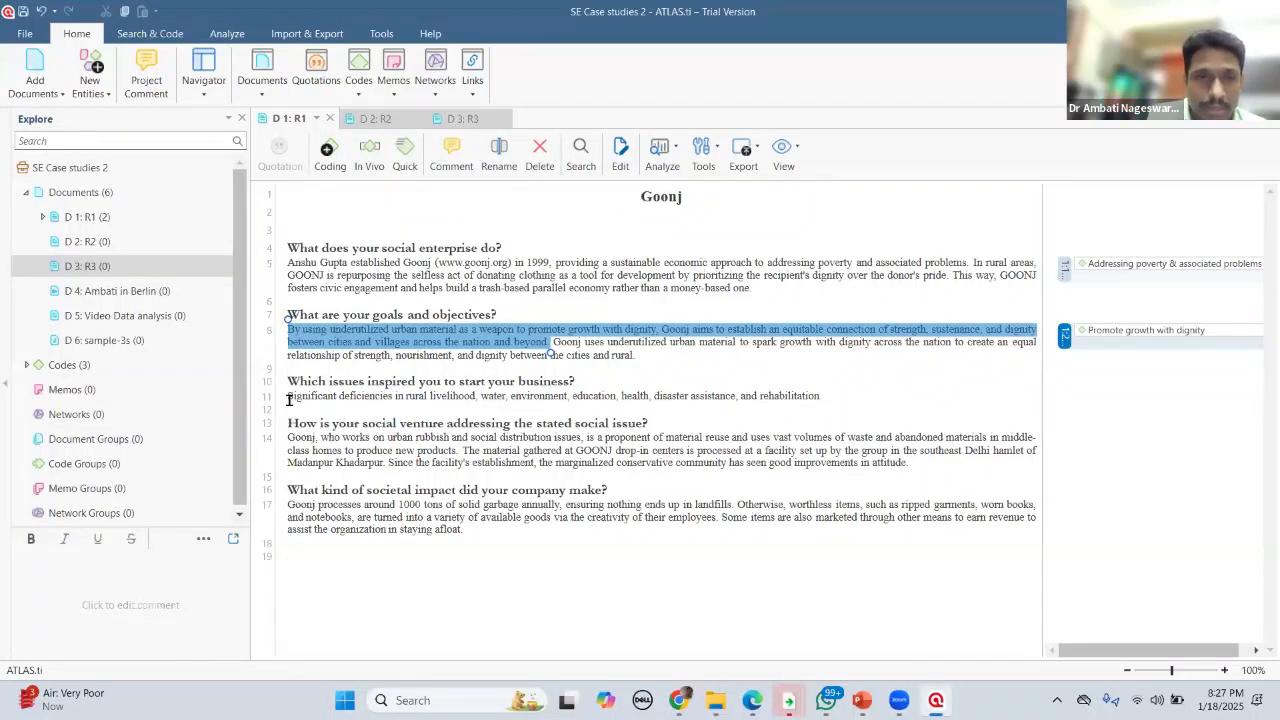
Step: Apply the suggested code "Disaster Assistance" to the answer under "Which issues inspired you to start your business?", leaving out the final full stop
left_click_drag(288, 399, 818, 397)
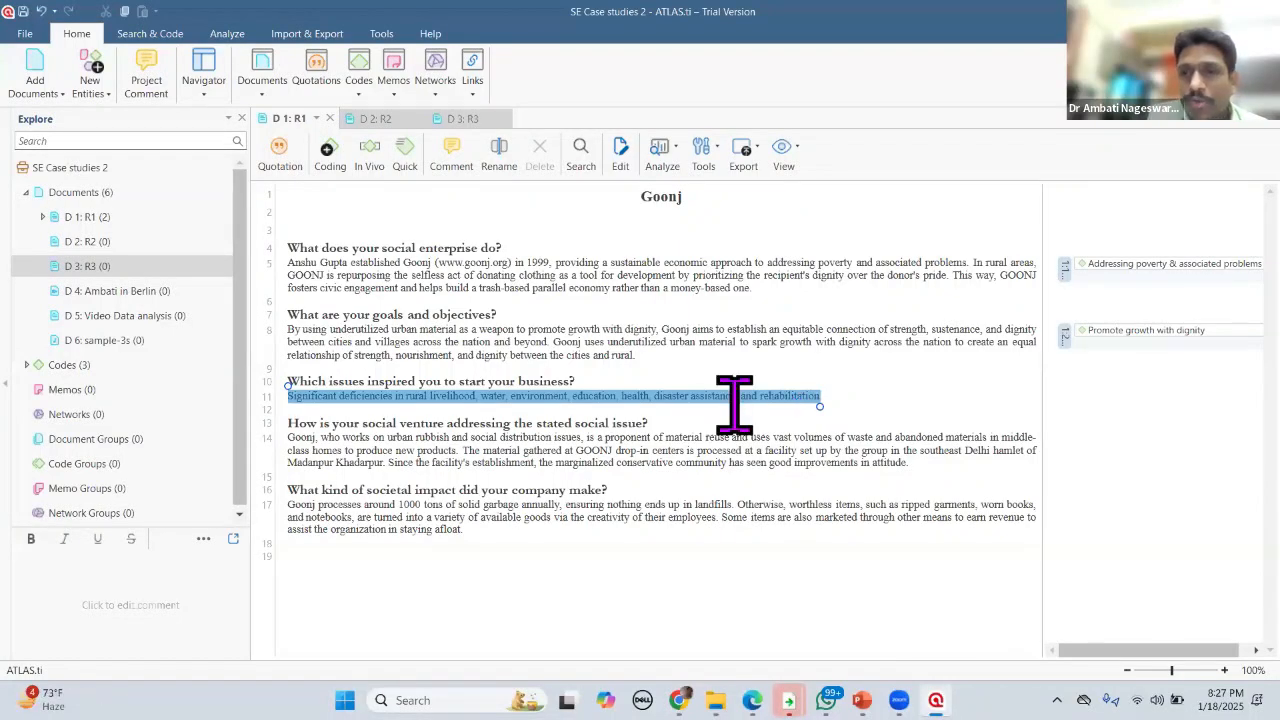
key("shift+Left")
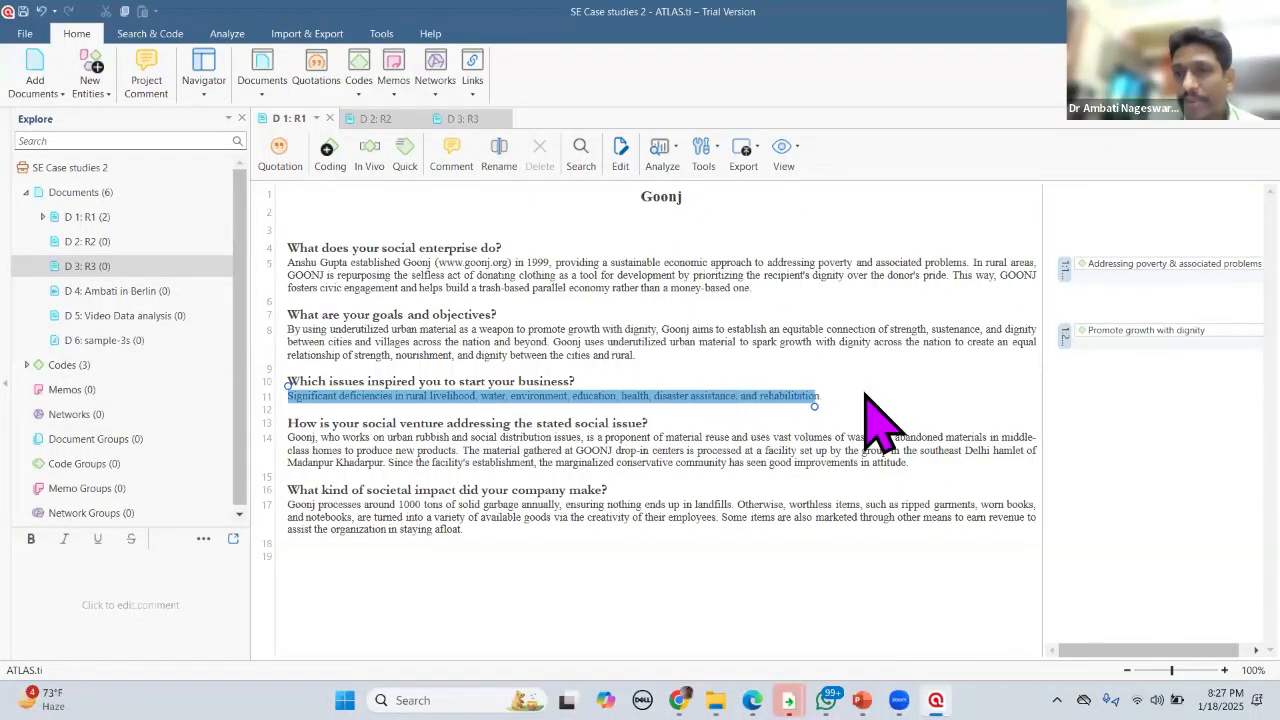
key("shift+F10")
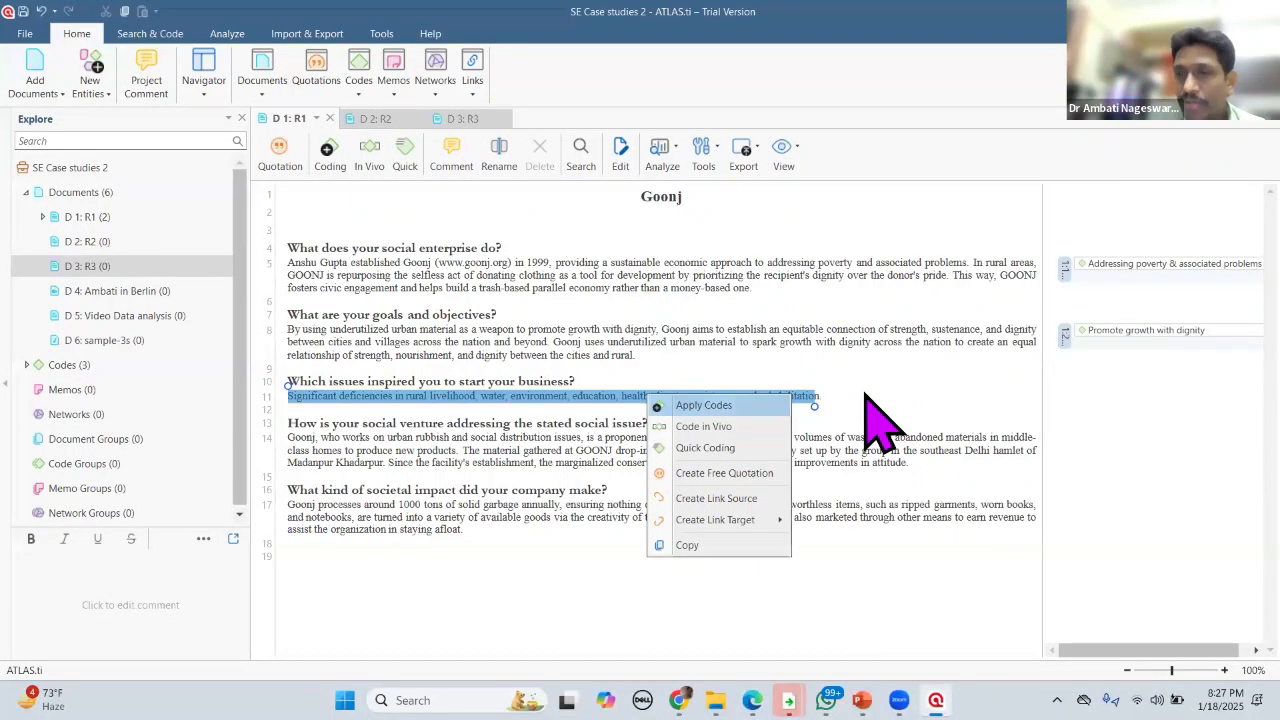
key("Return")
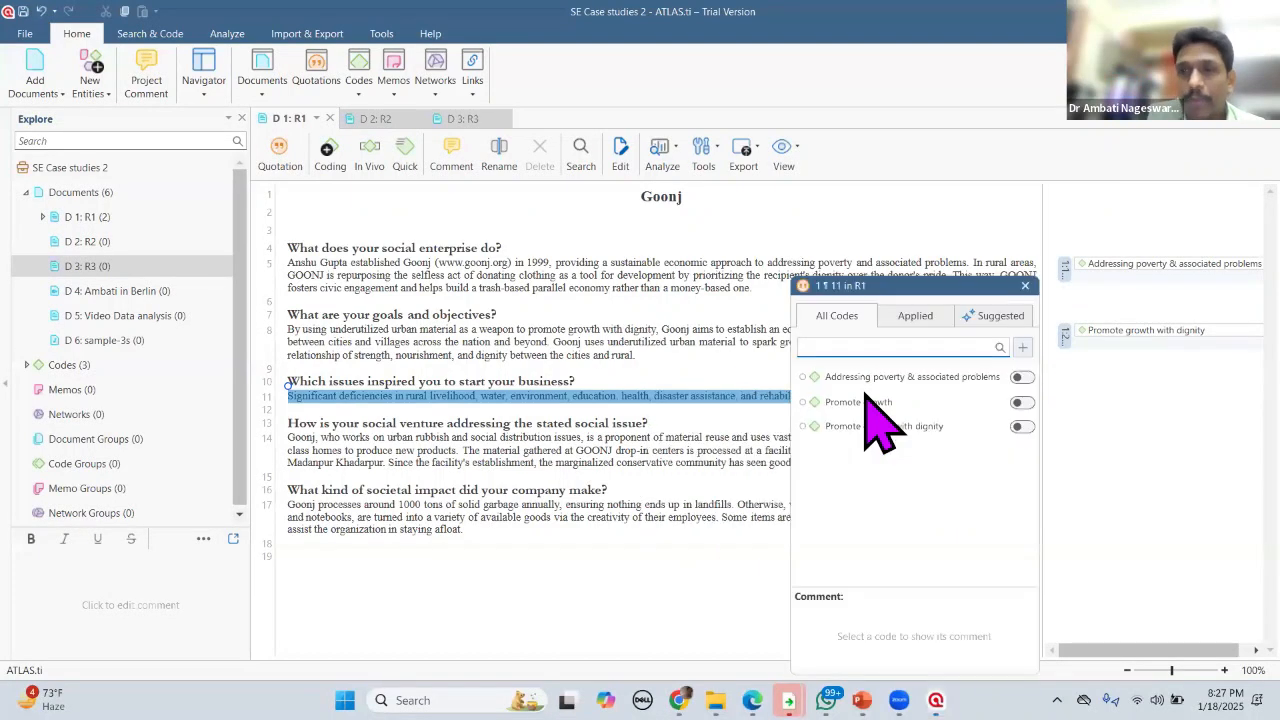
left_click(1000, 320)
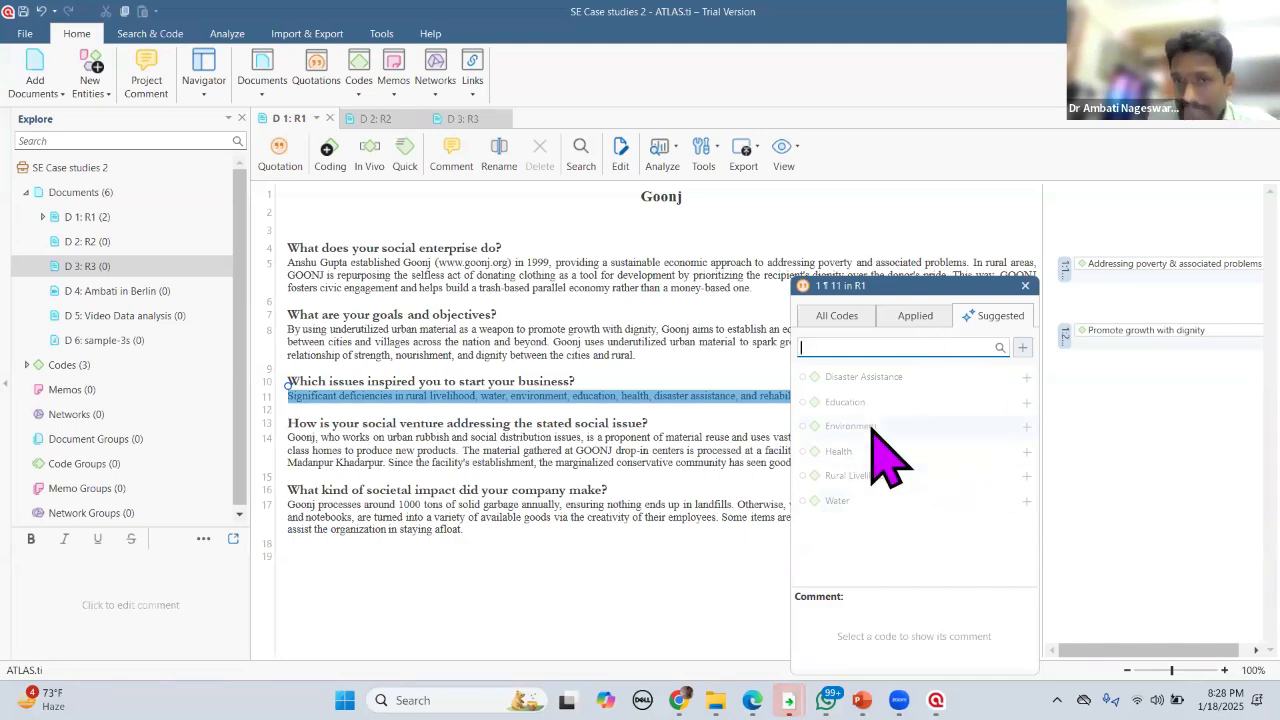
left_click(862, 380)
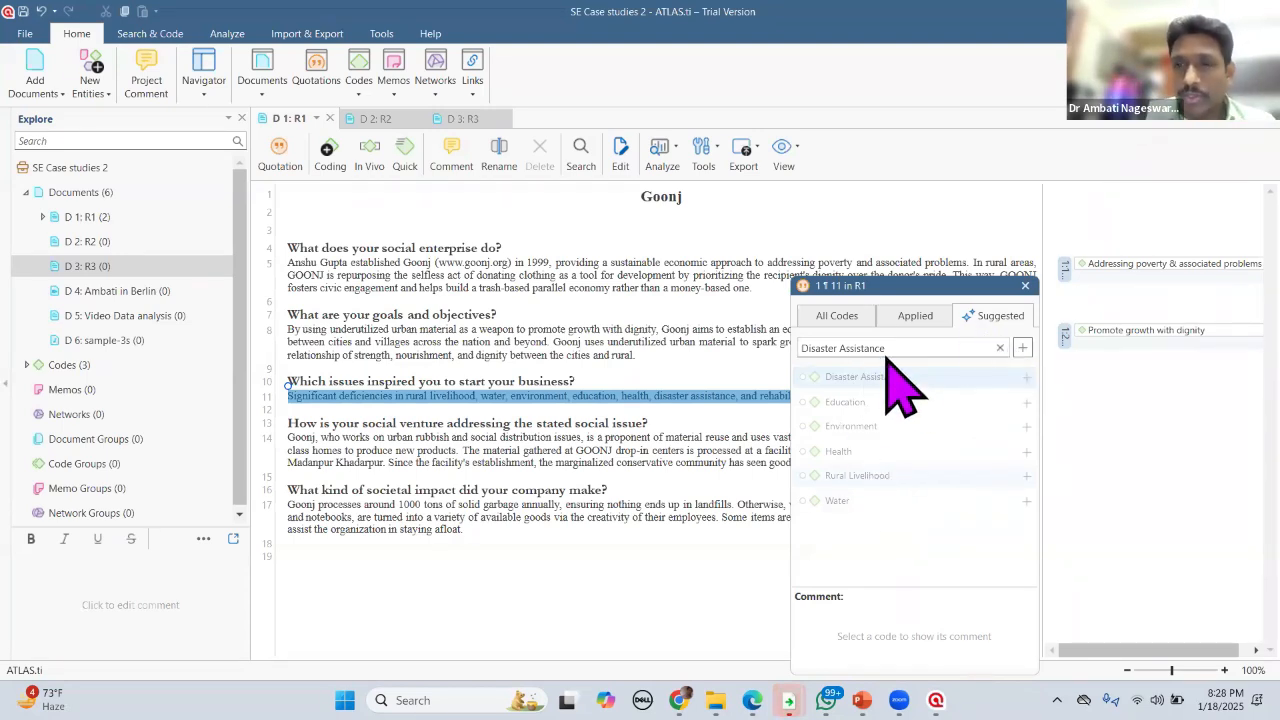
left_click(1022, 347)
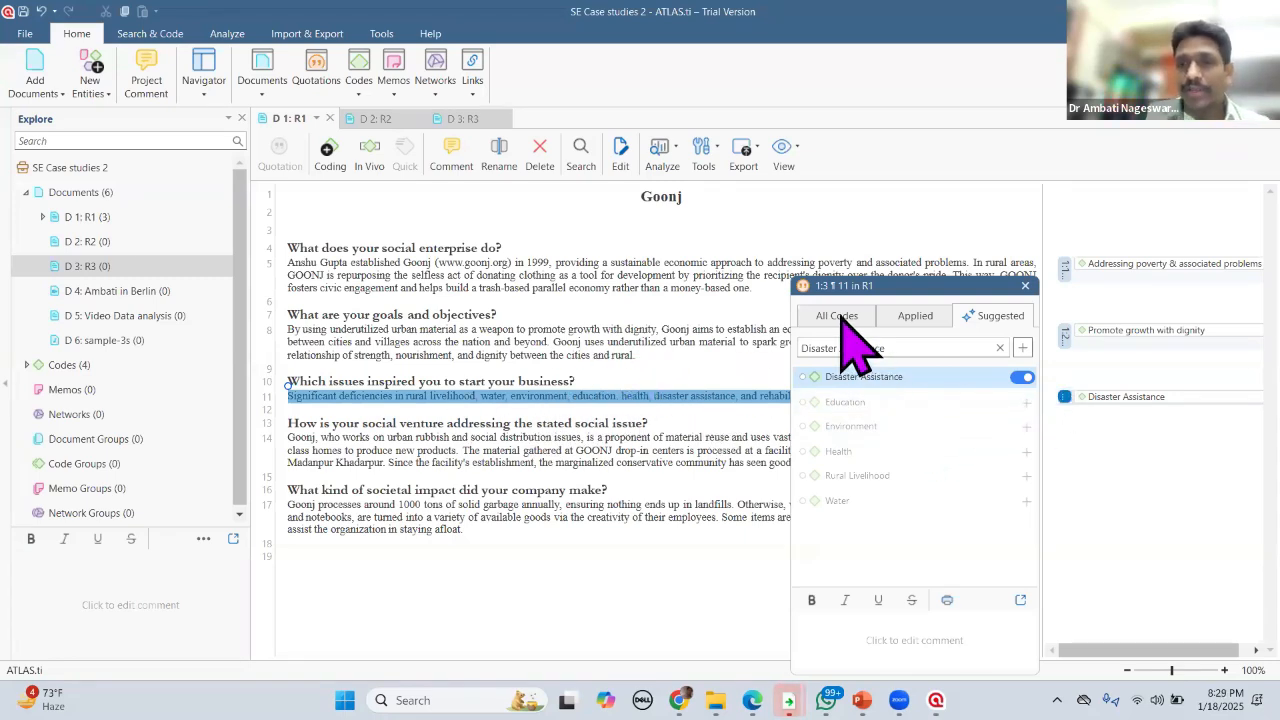
left_click(1026, 287)
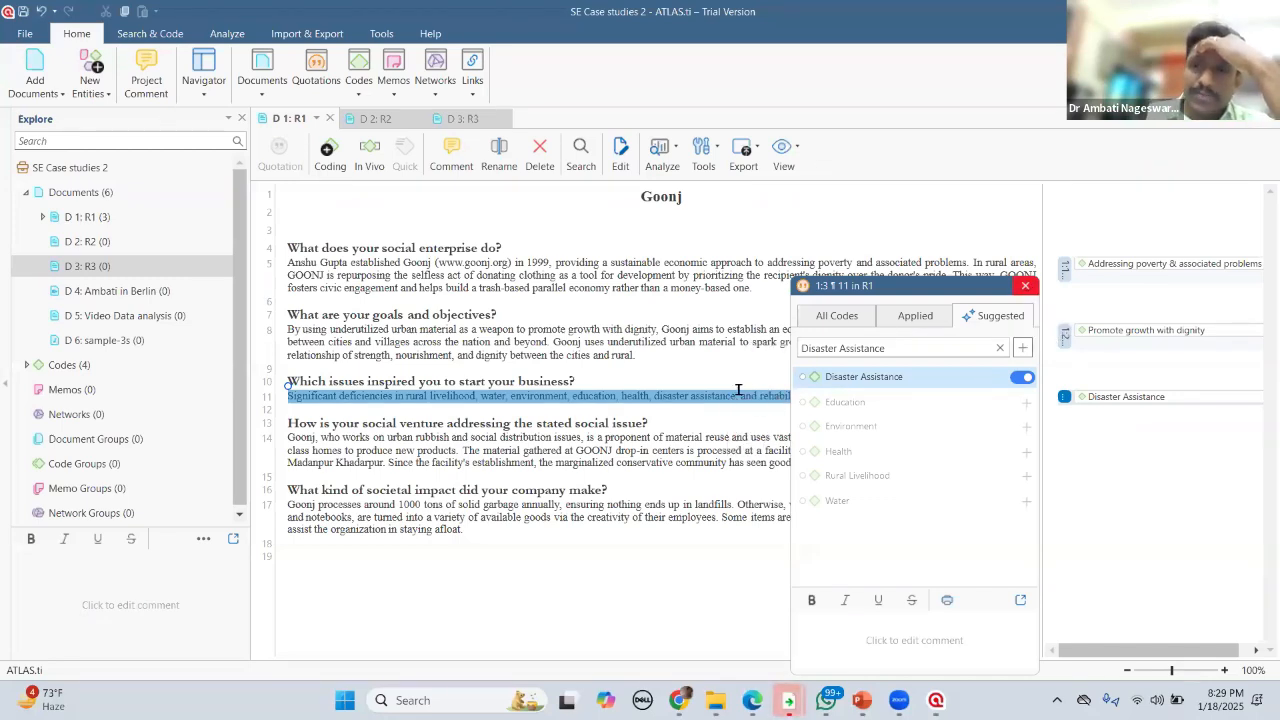
Step: Apply the existing code "Promote growth" to the full answer under "Which issues inspired you to start your business?", including its final full stop
right_click(796, 393)
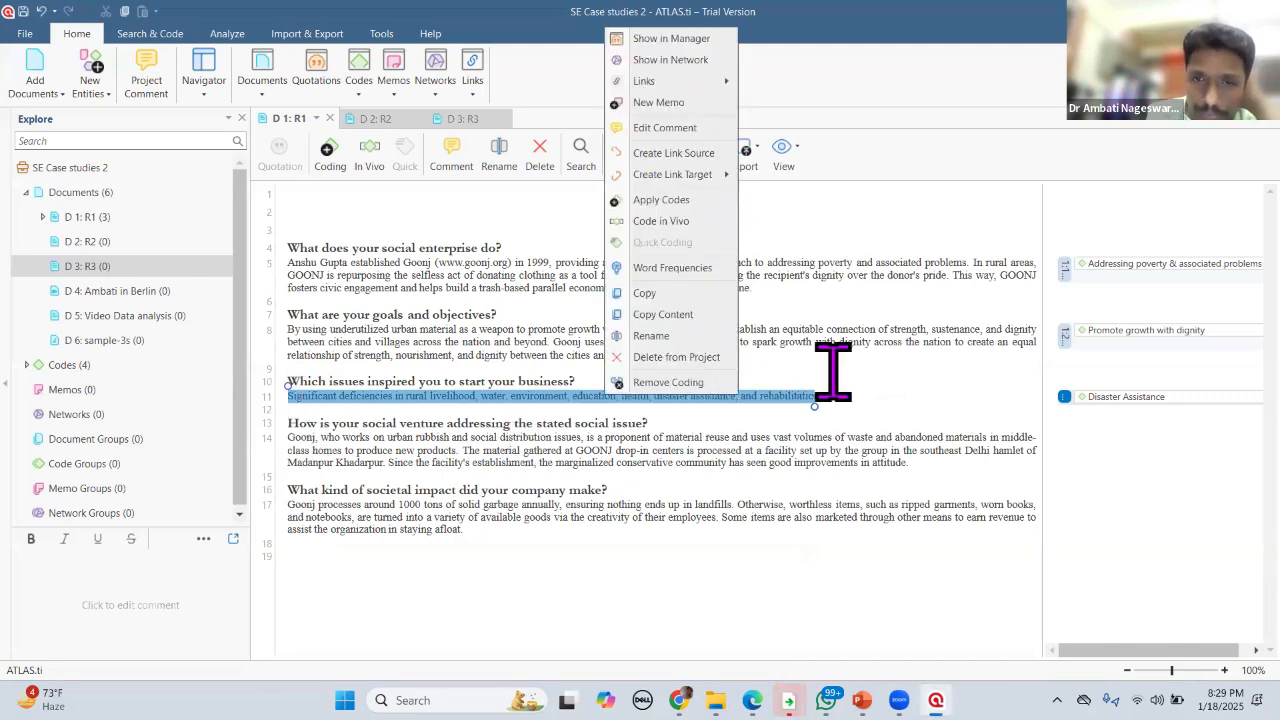
left_click(845, 392)
triple_click(820, 396)
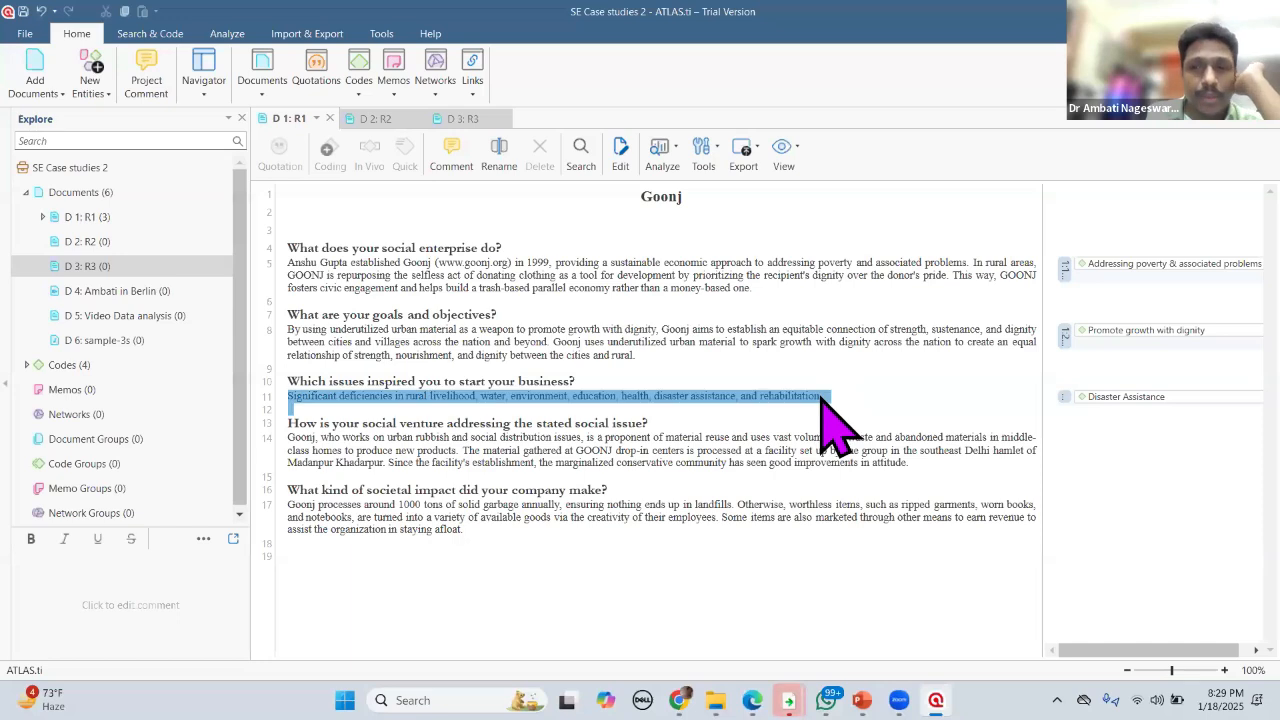
right_click(676, 396)
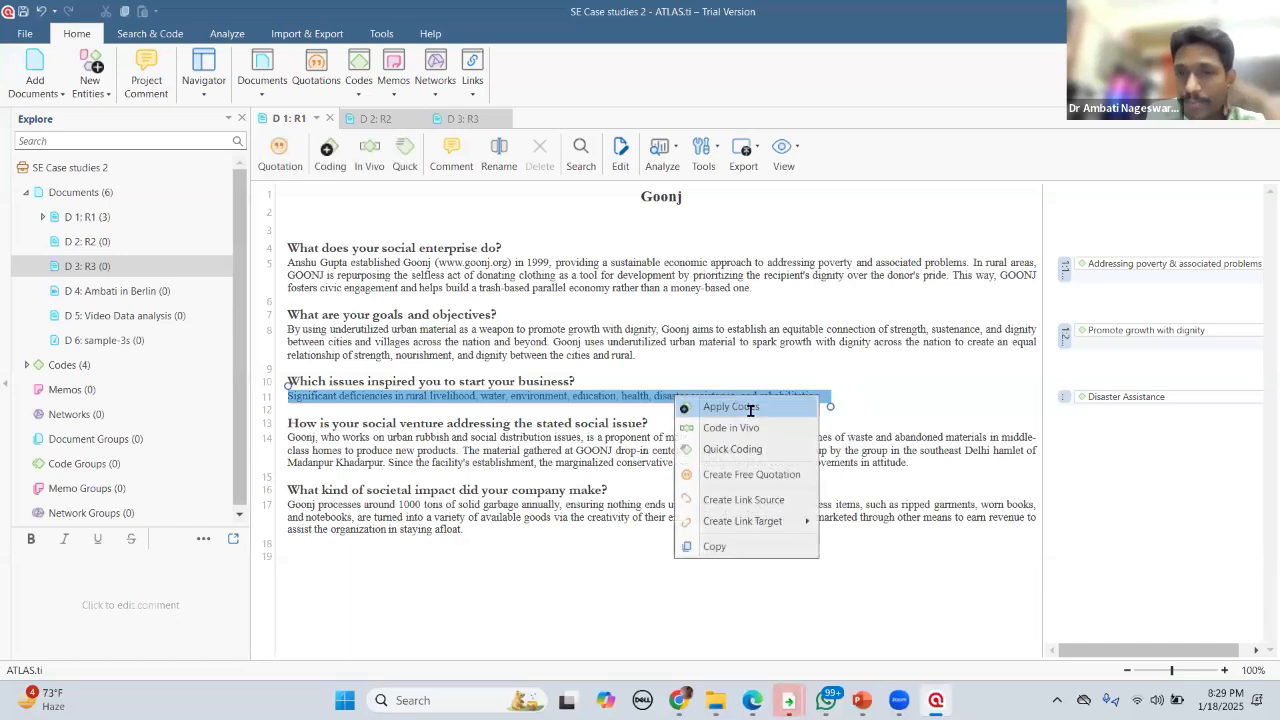
left_click(750, 408)
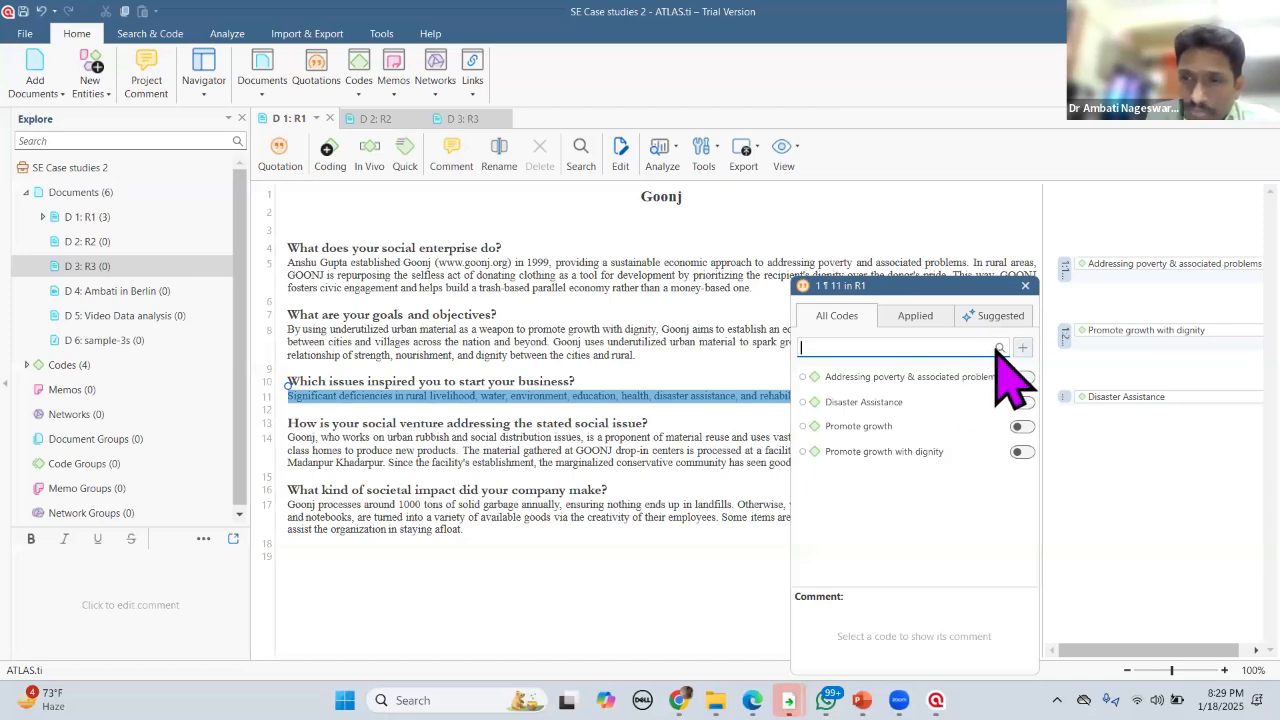
key("ctrl+v")
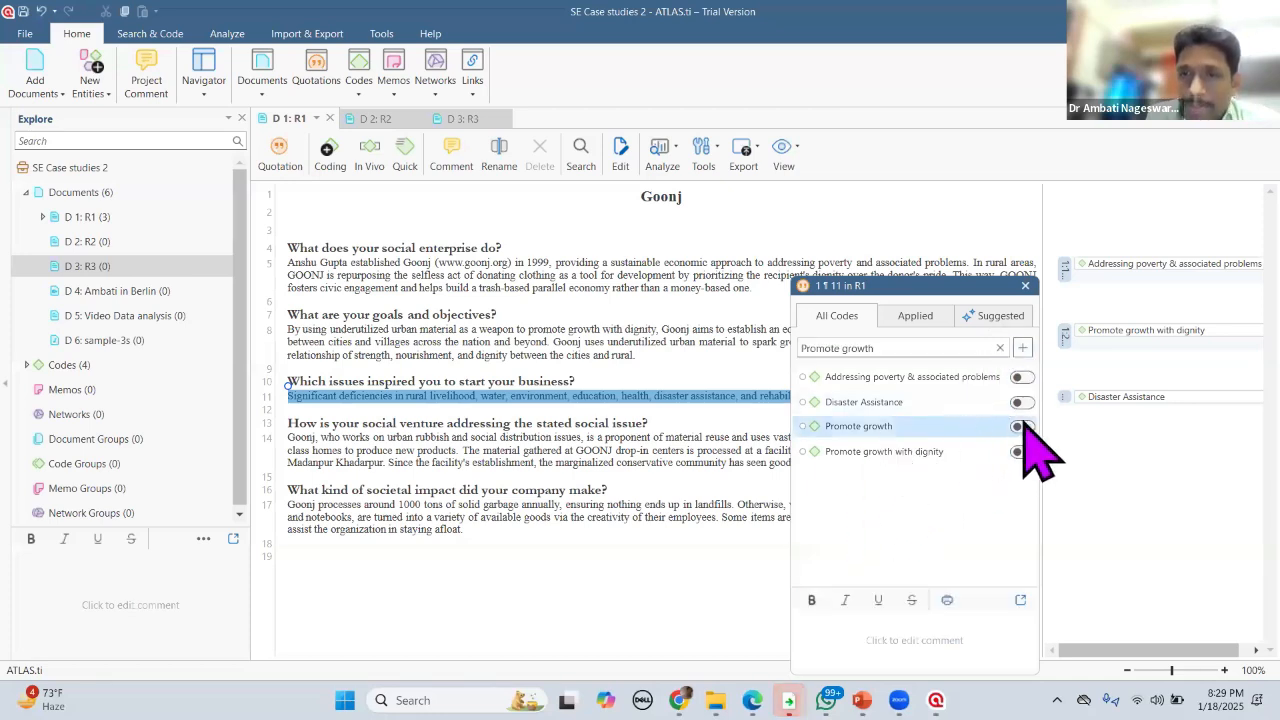
left_click(999, 348)
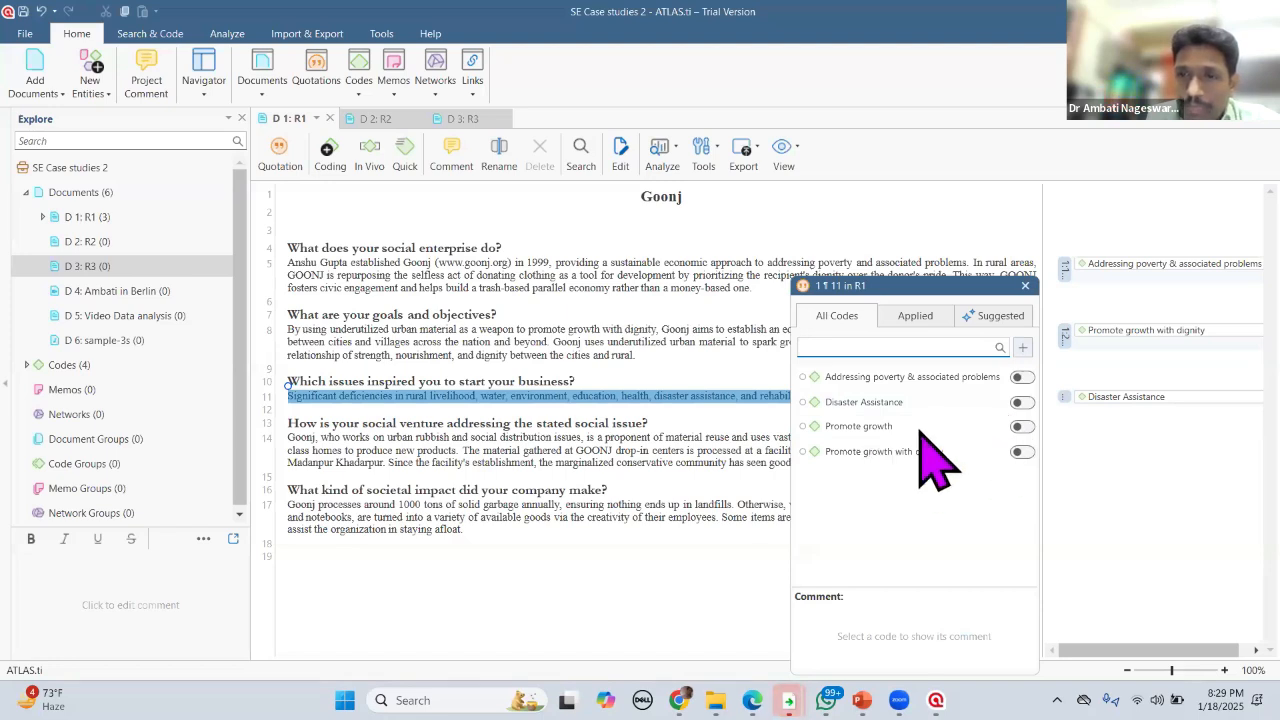
left_click(998, 348)
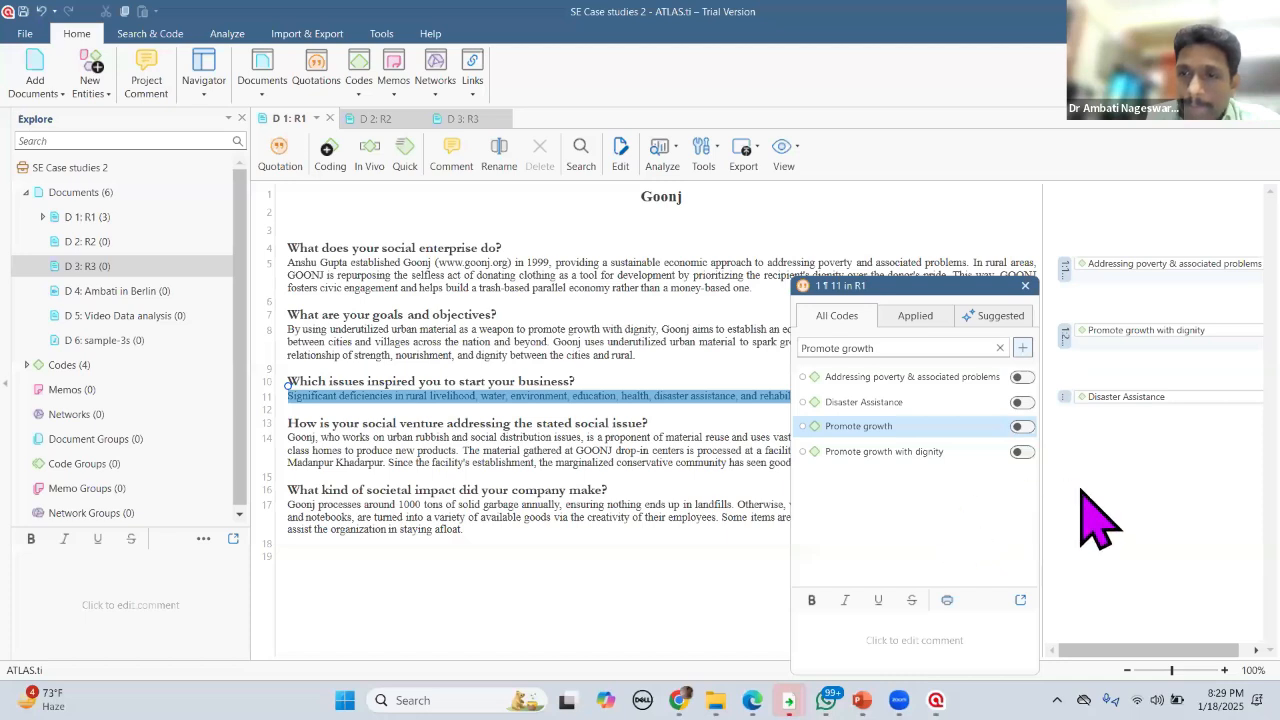
left_click(1022, 426)
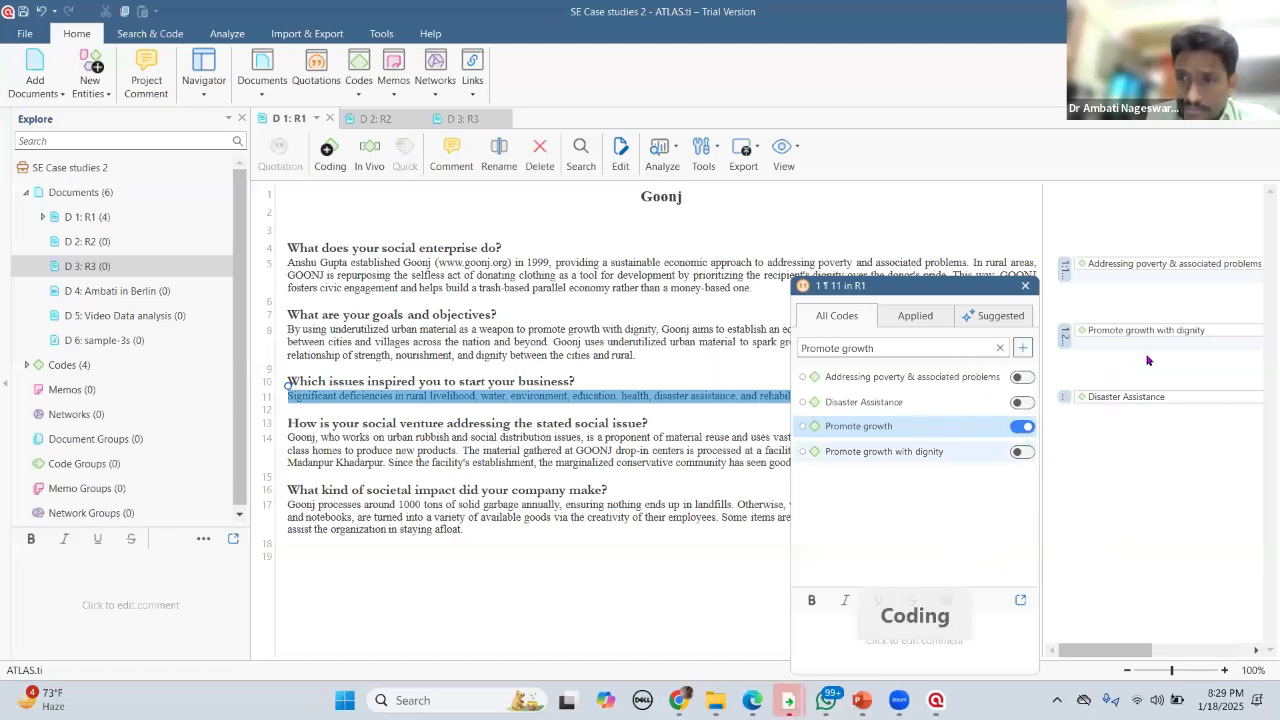
left_click(999, 349)
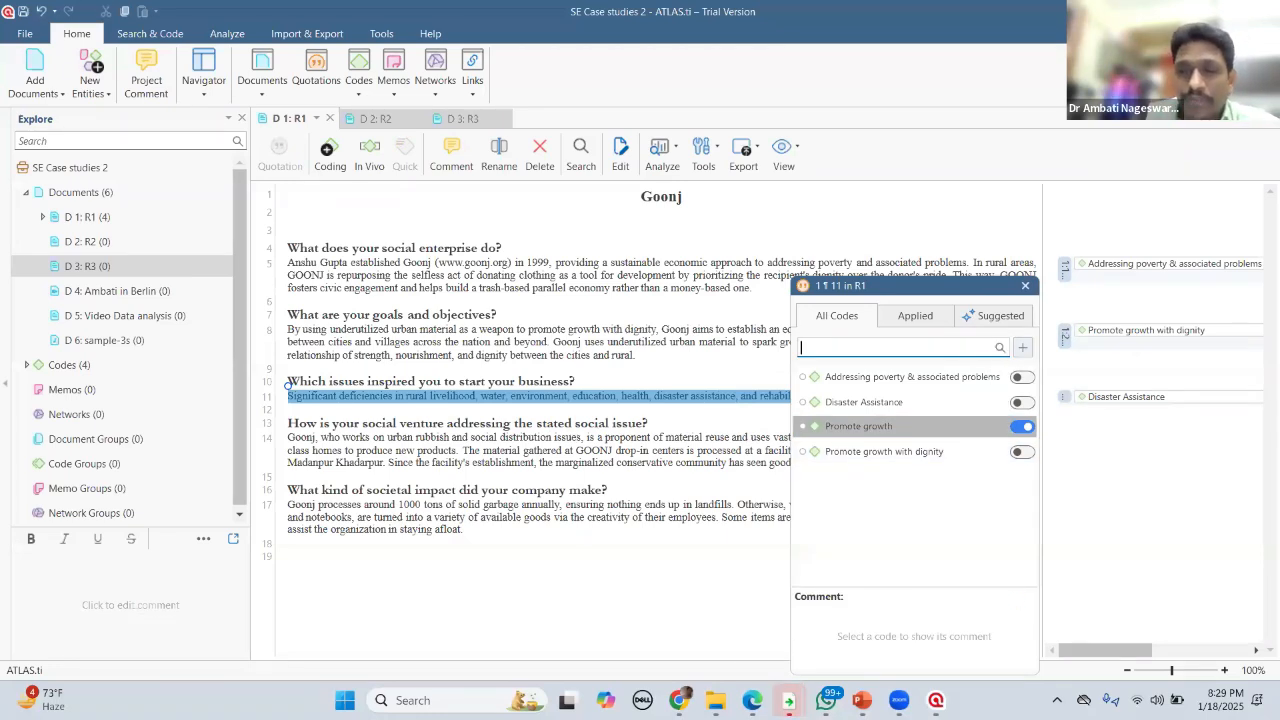
key("Escape")
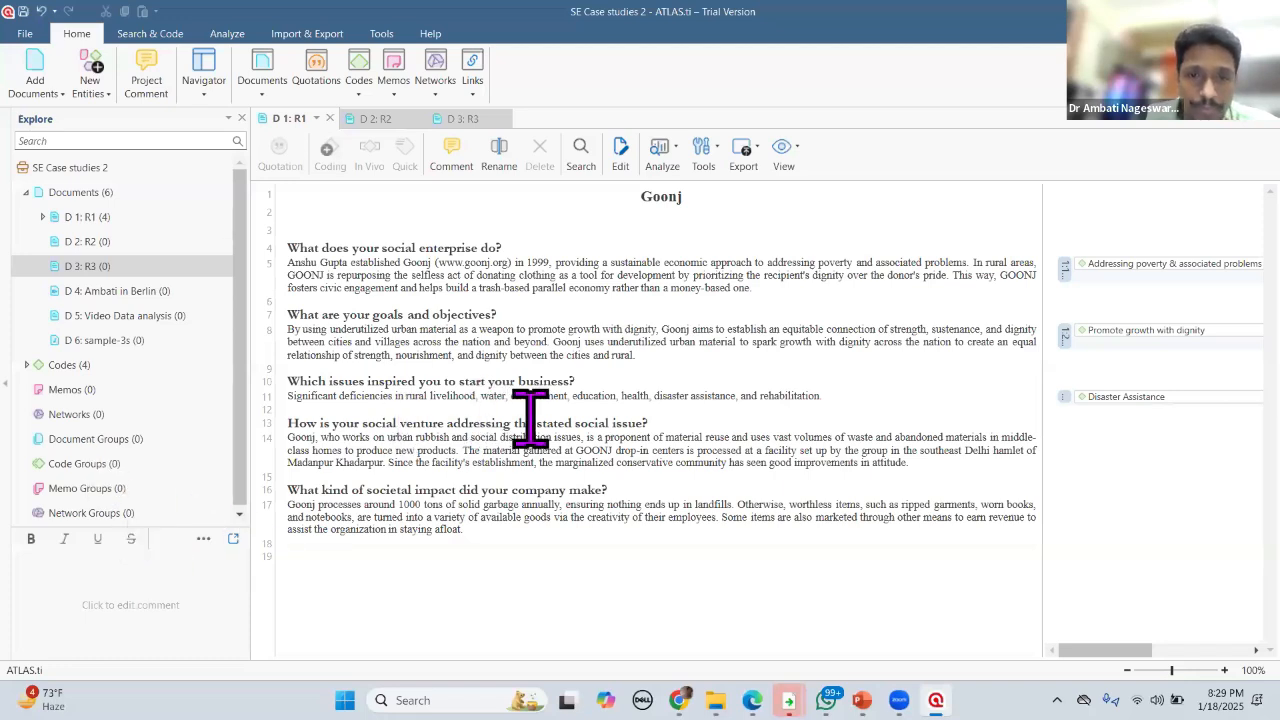
Step: Switch to PowerPoint to review the "Types of Coding" slide, and return to ATLAS.ti to look at the applied codes
key("alt+Tab")
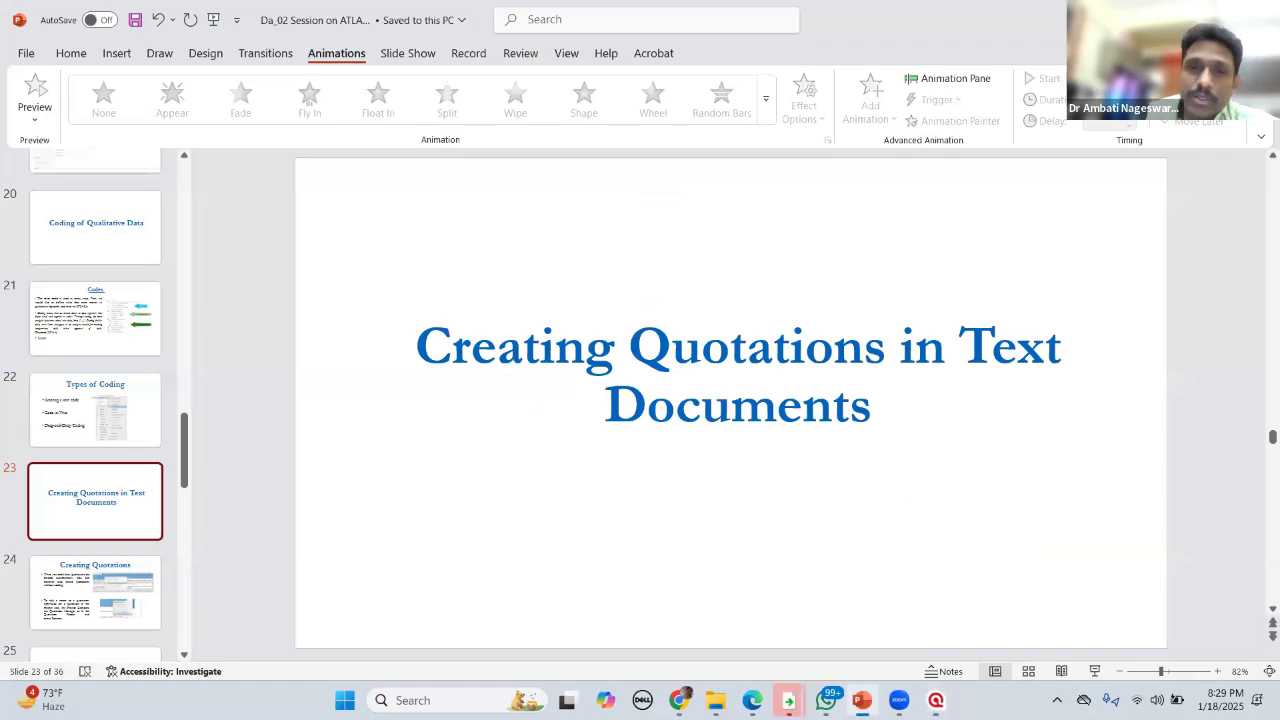
scroll(730, 403, "up", 1)
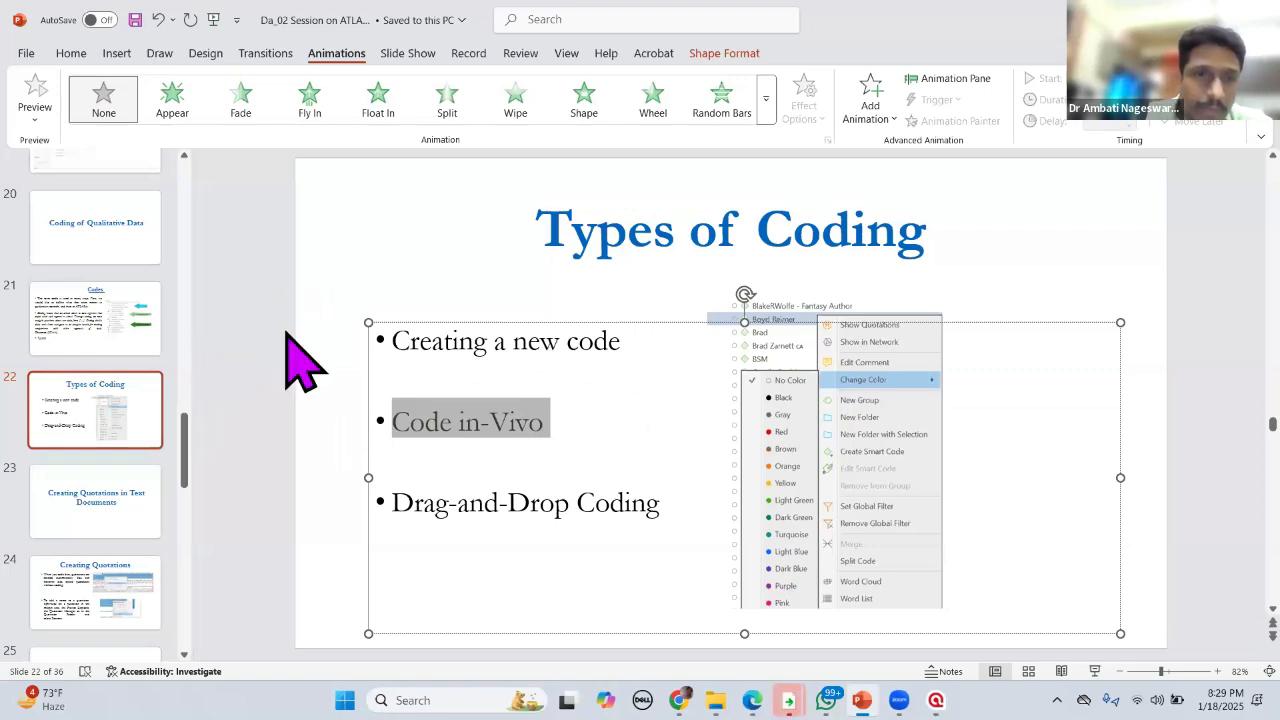
key("alt+Tab")
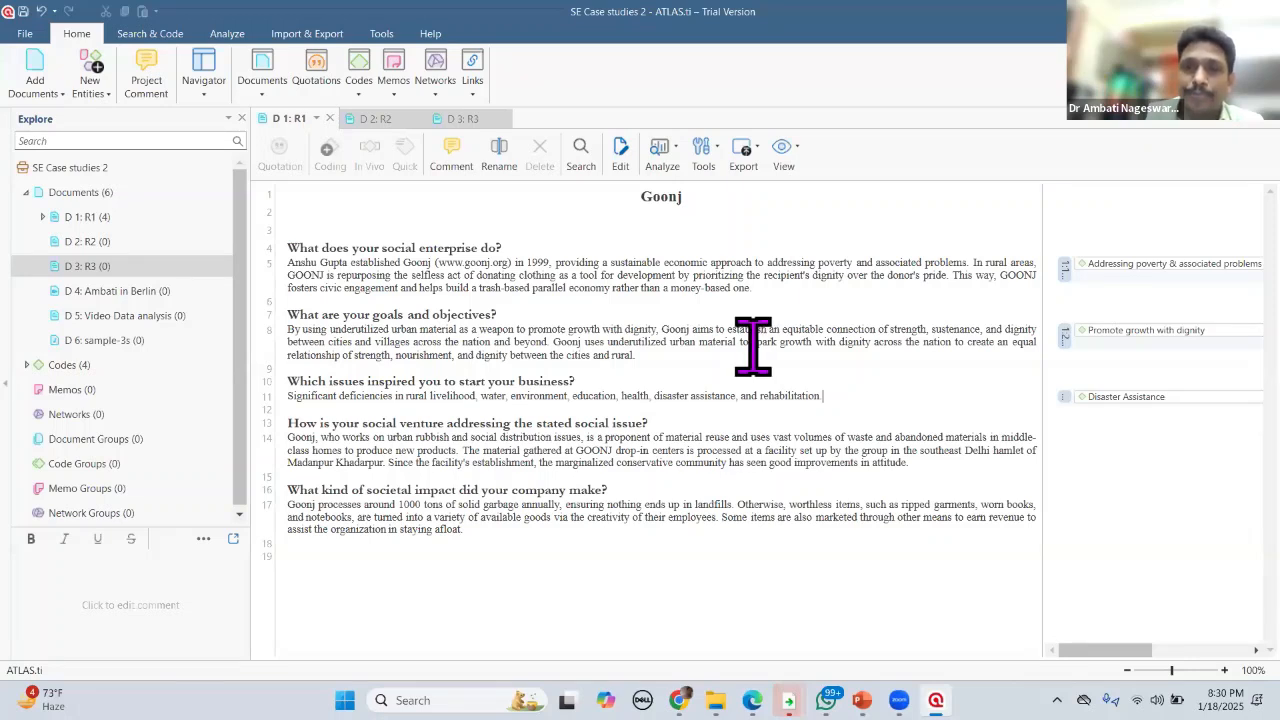
left_click(1141, 398)
left_click(1115, 330)
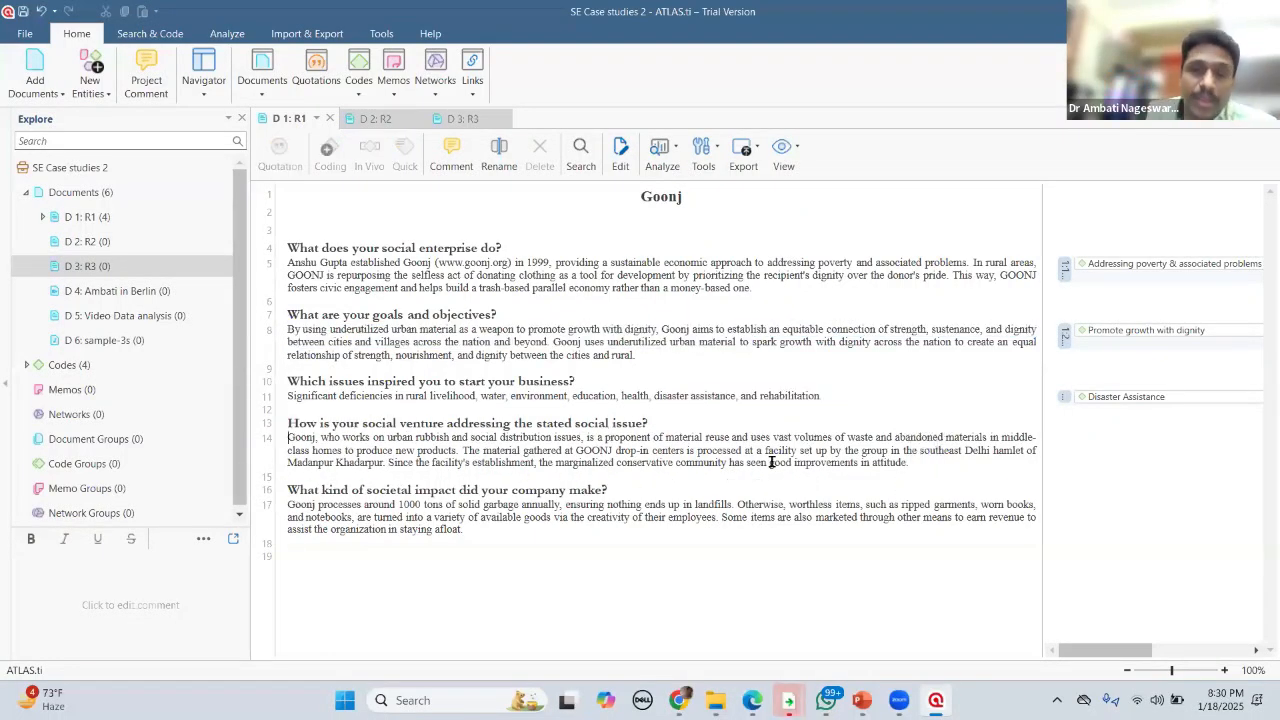
Step: Code the word "marginalized" in vivo in the answer under "How is your social venture addressing the stated social issue?"
left_click_drag(288, 437, 622, 475)
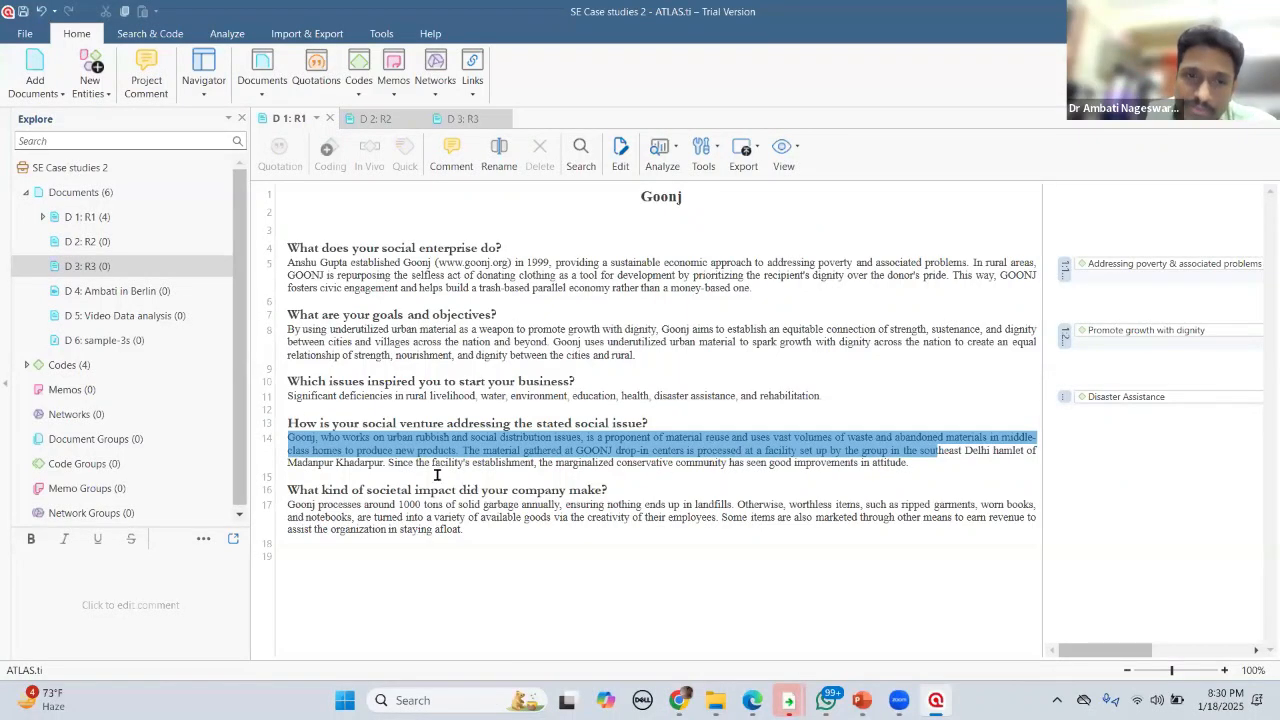
left_click(657, 464)
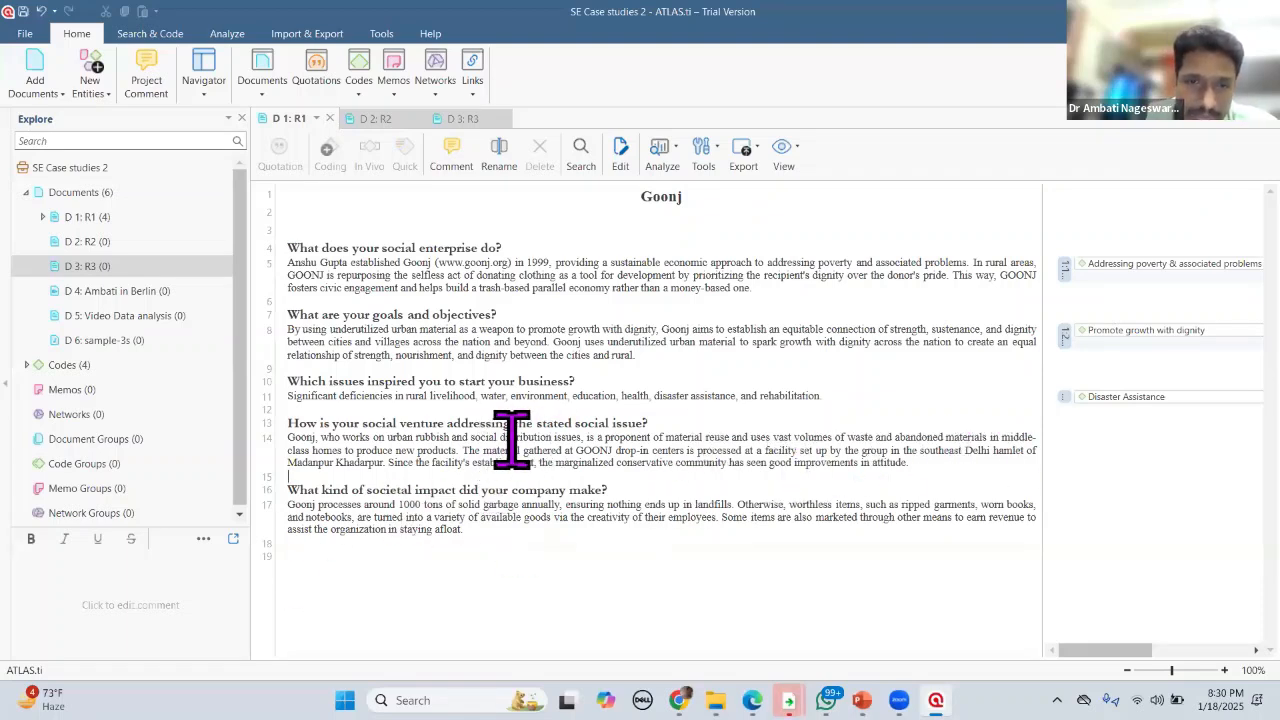
left_click_drag(557, 462, 612, 464)
left_click(577, 463)
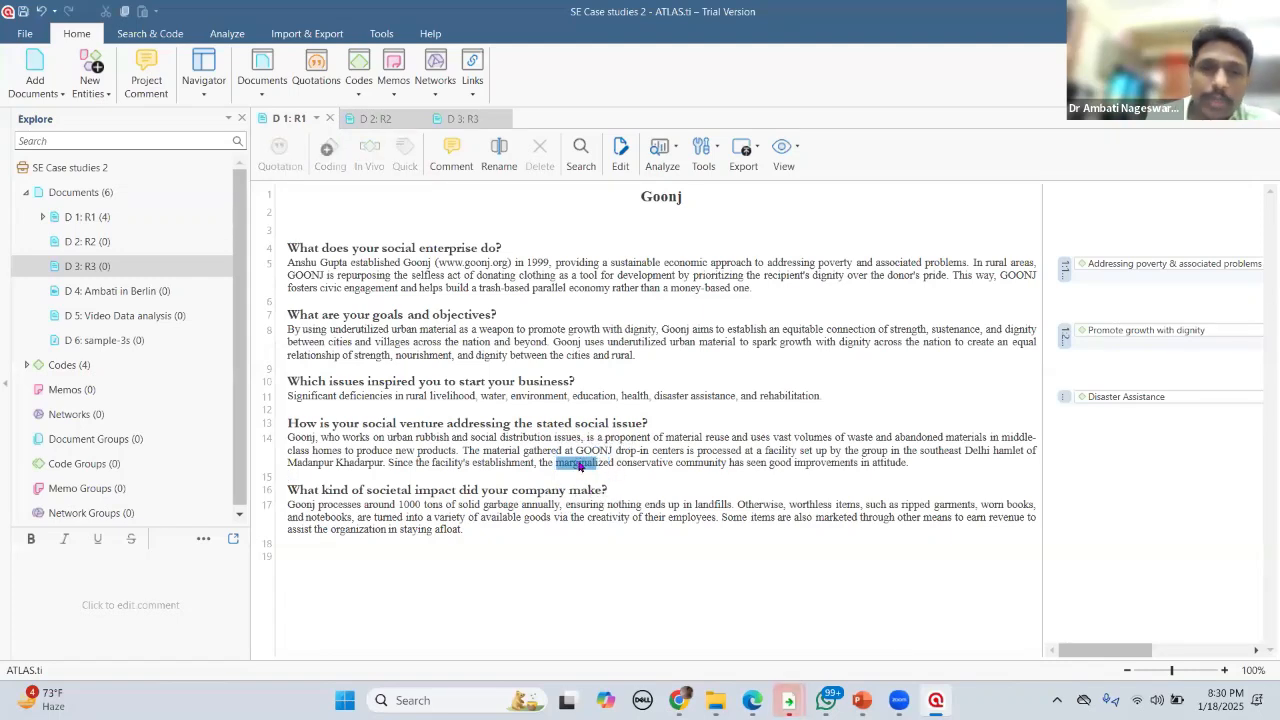
double_click(579, 465)
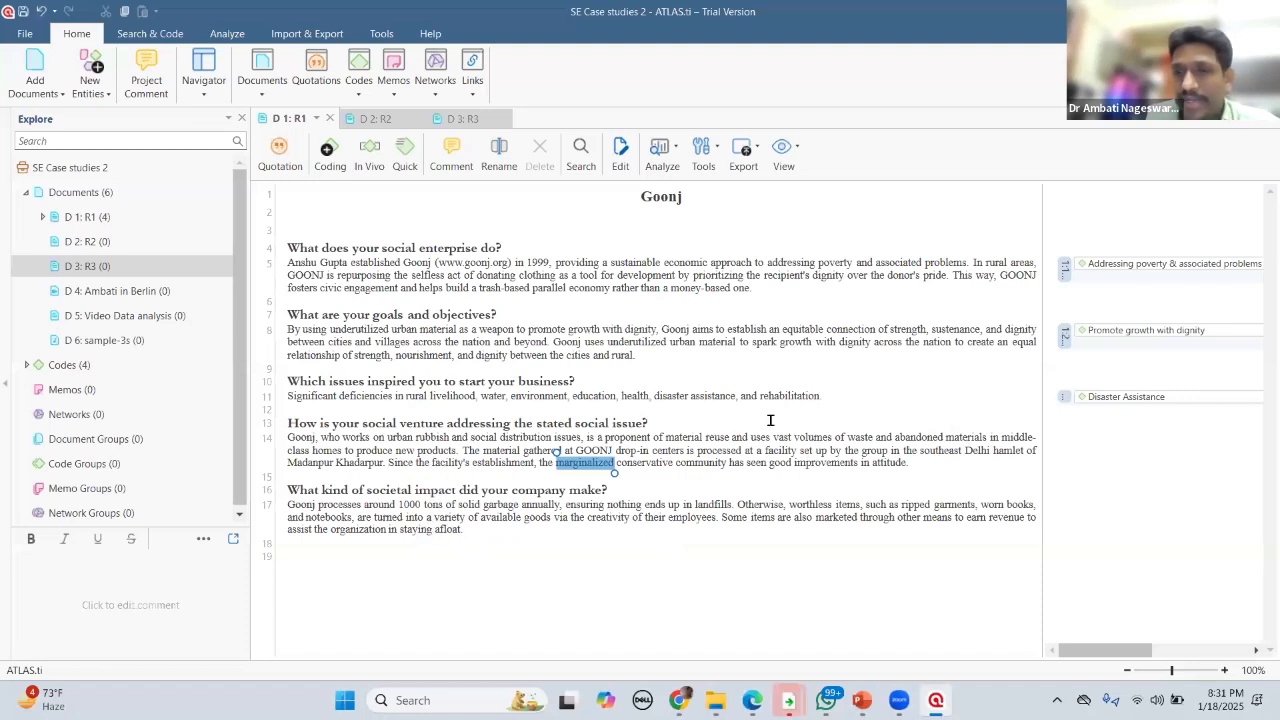
right_click(578, 470)
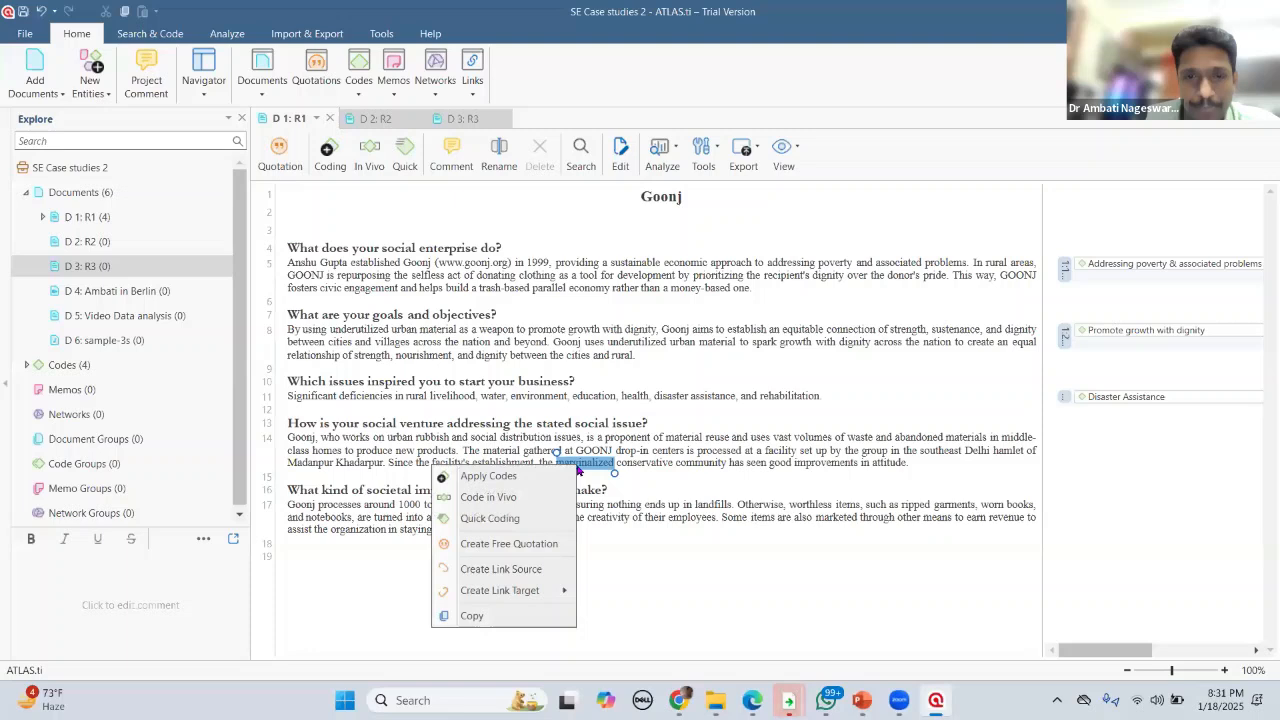
left_click(519, 498)
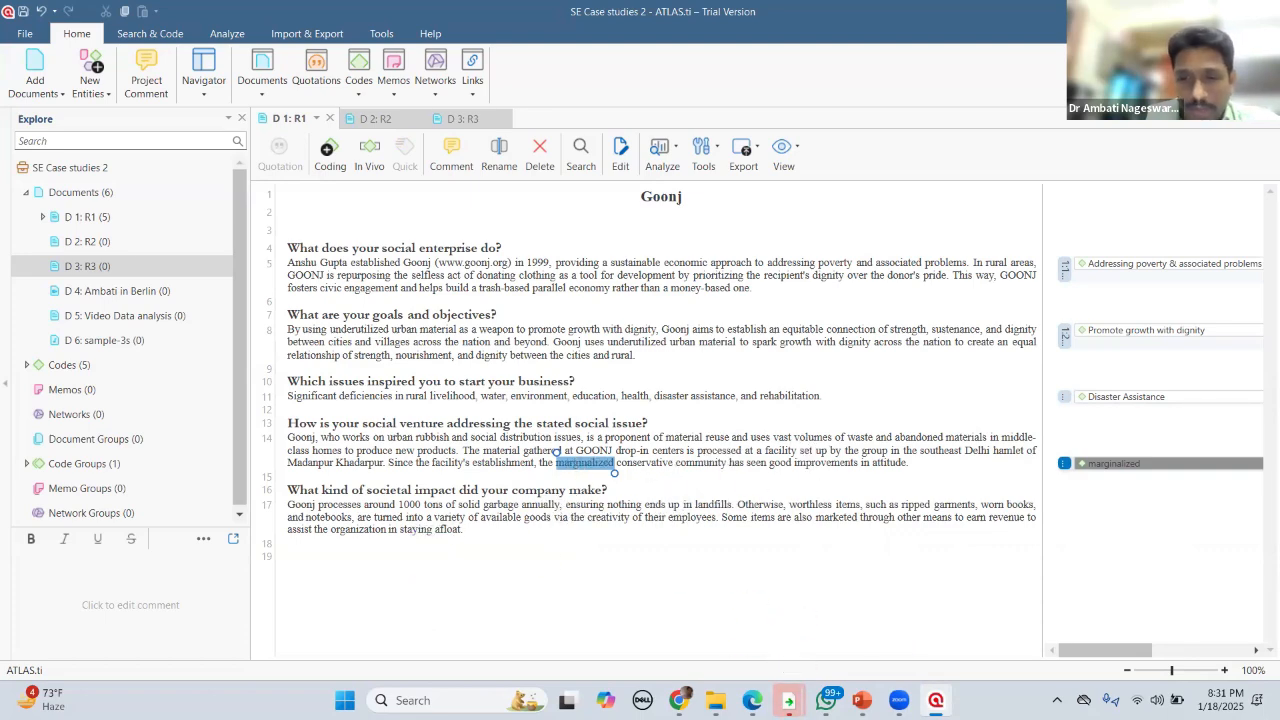
Step: Apply the most recently used code, "marginalized", with Quick Coding to the whole answer under "What kind of societal impact did your company make?"
key("alt+Tab")
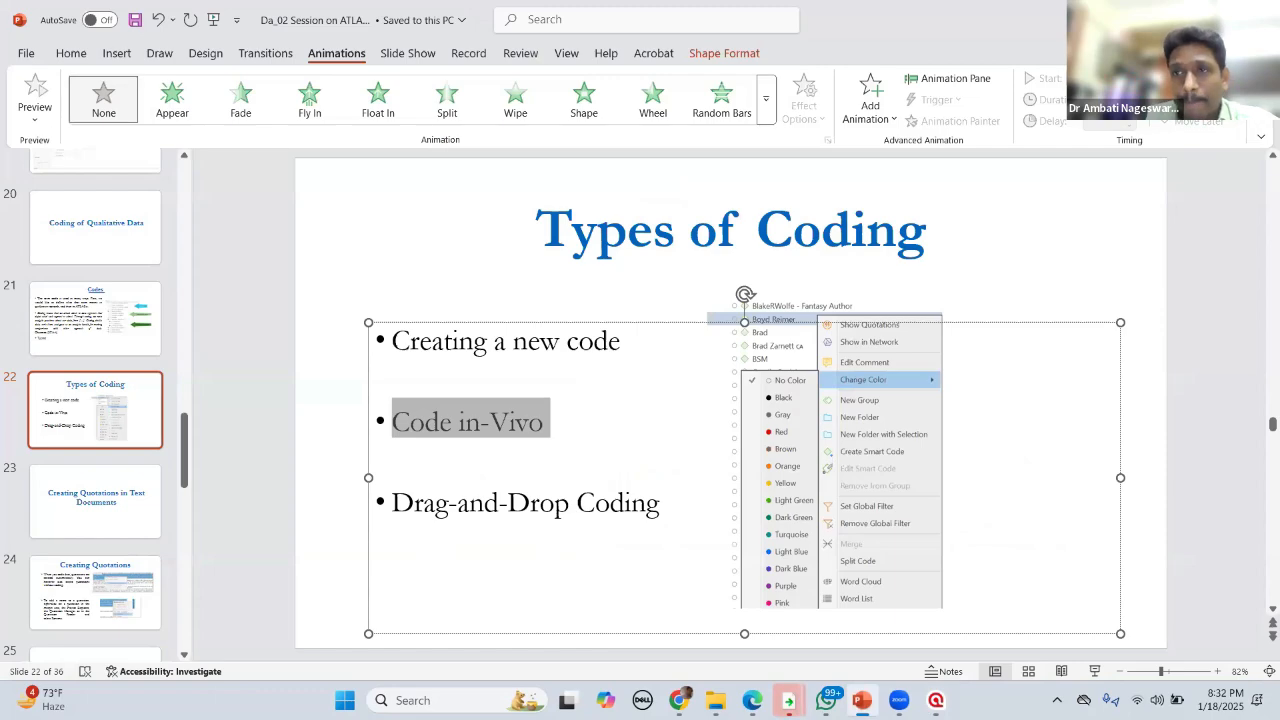
key("alt+Tab")
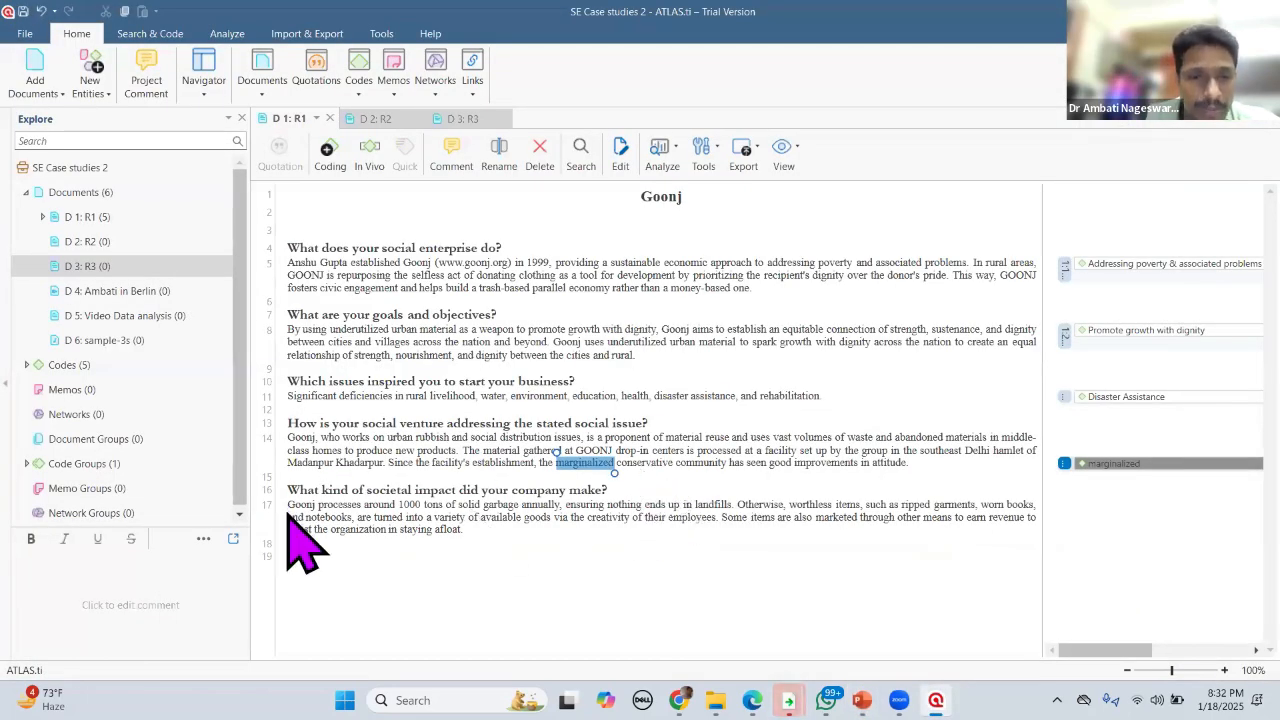
left_click_drag(313, 514, 756, 531)
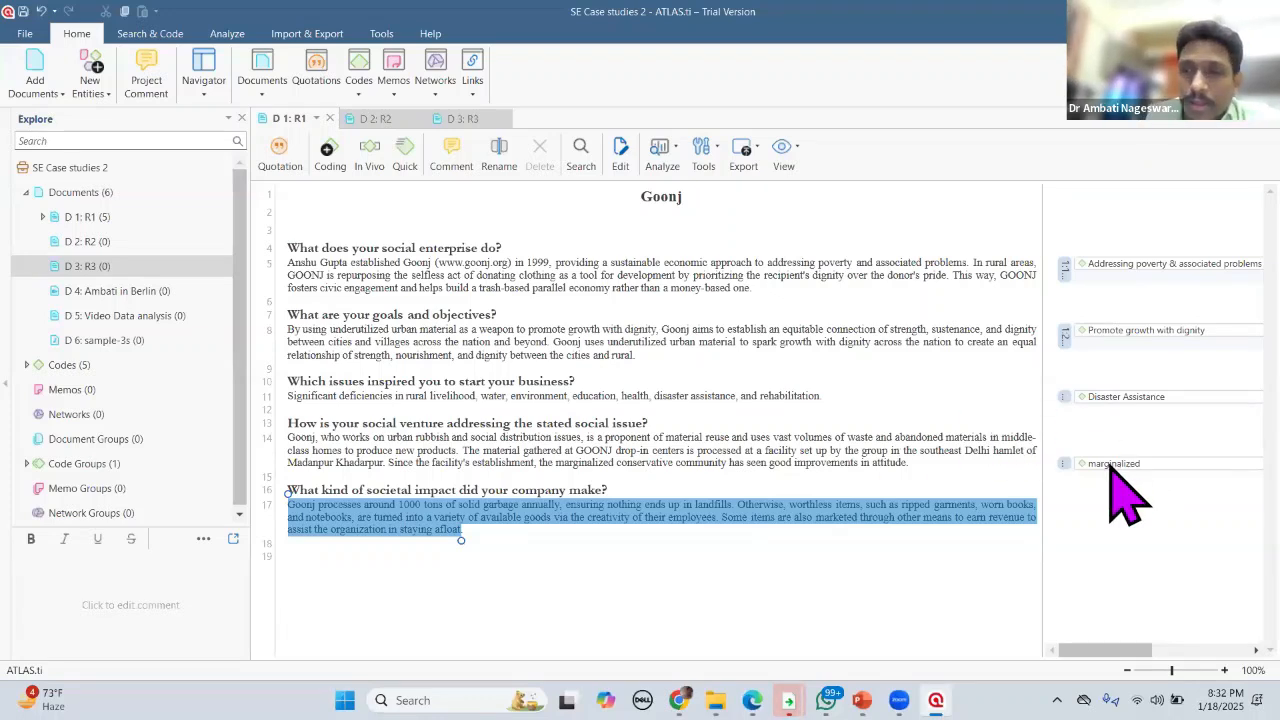
right_click(734, 512)
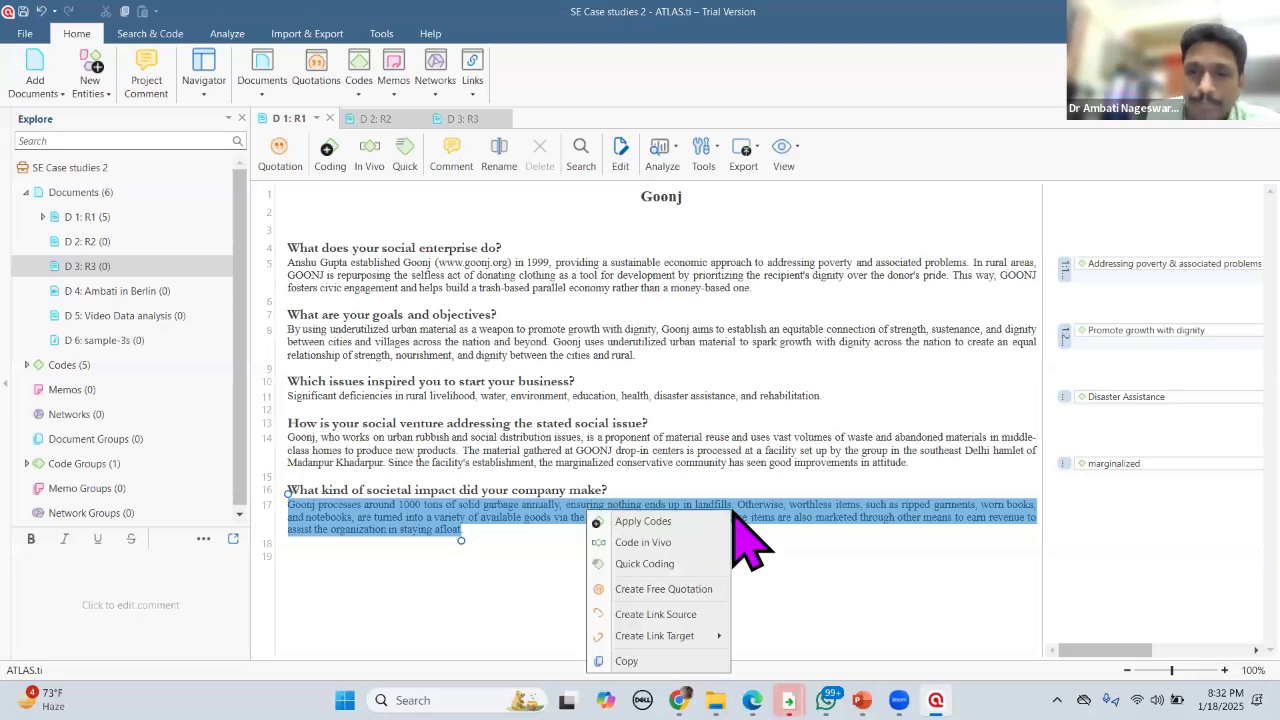
left_click(660, 566)
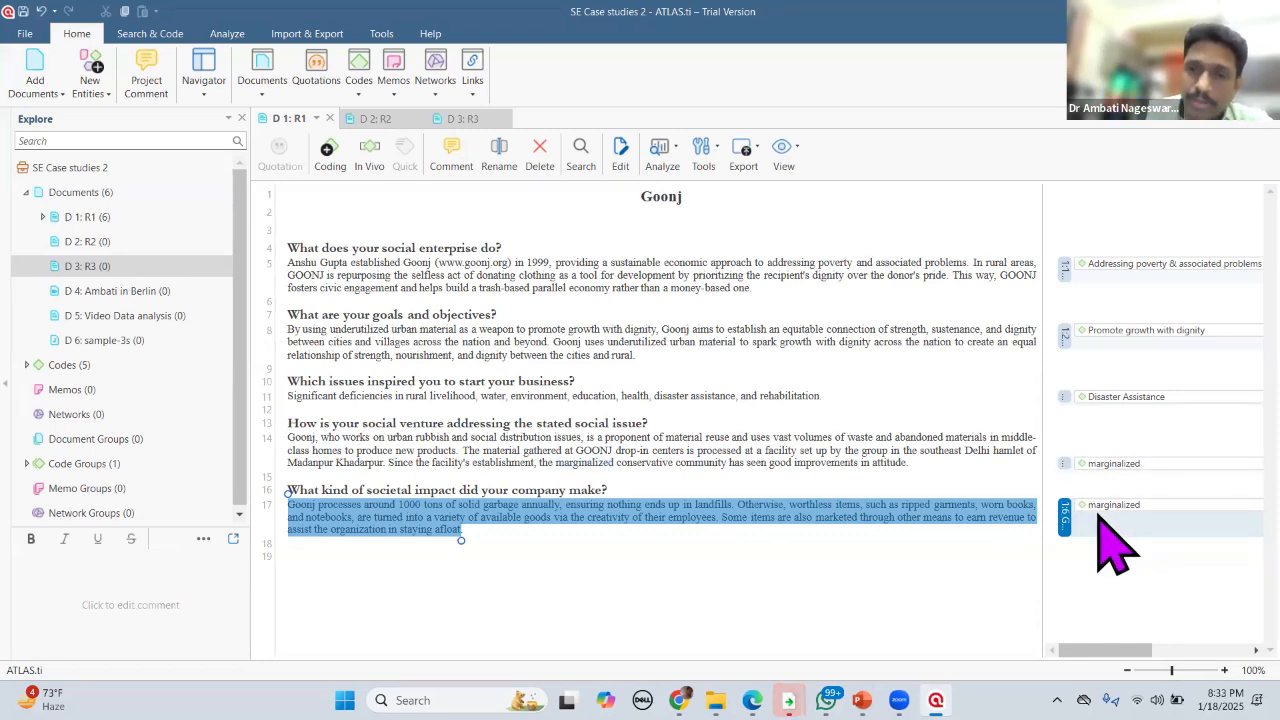
left_click(868, 561)
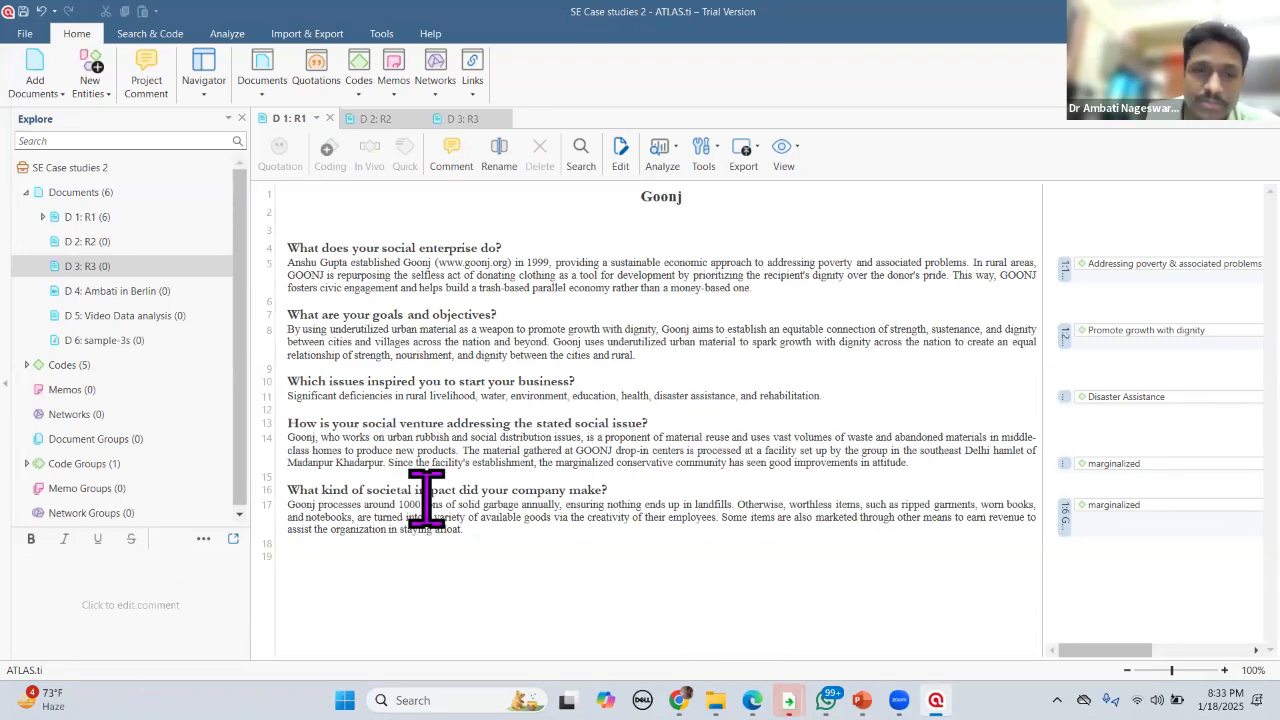
Step: Switch to PowerPoint to review the "Drag-and-Drop Coding" item on the "Types of Coding" slide, and return to ATLAS.ti
key("alt+Tab")
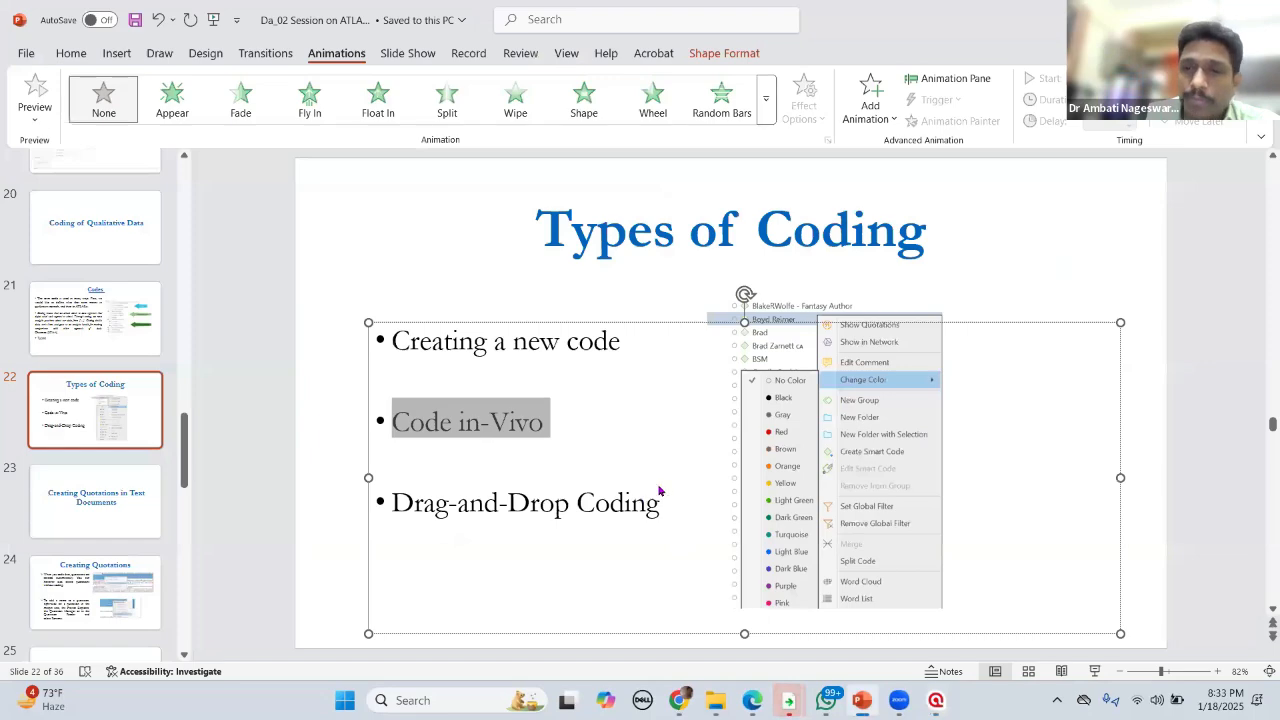
left_click_drag(391, 502, 662, 502)
left_click(1143, 520)
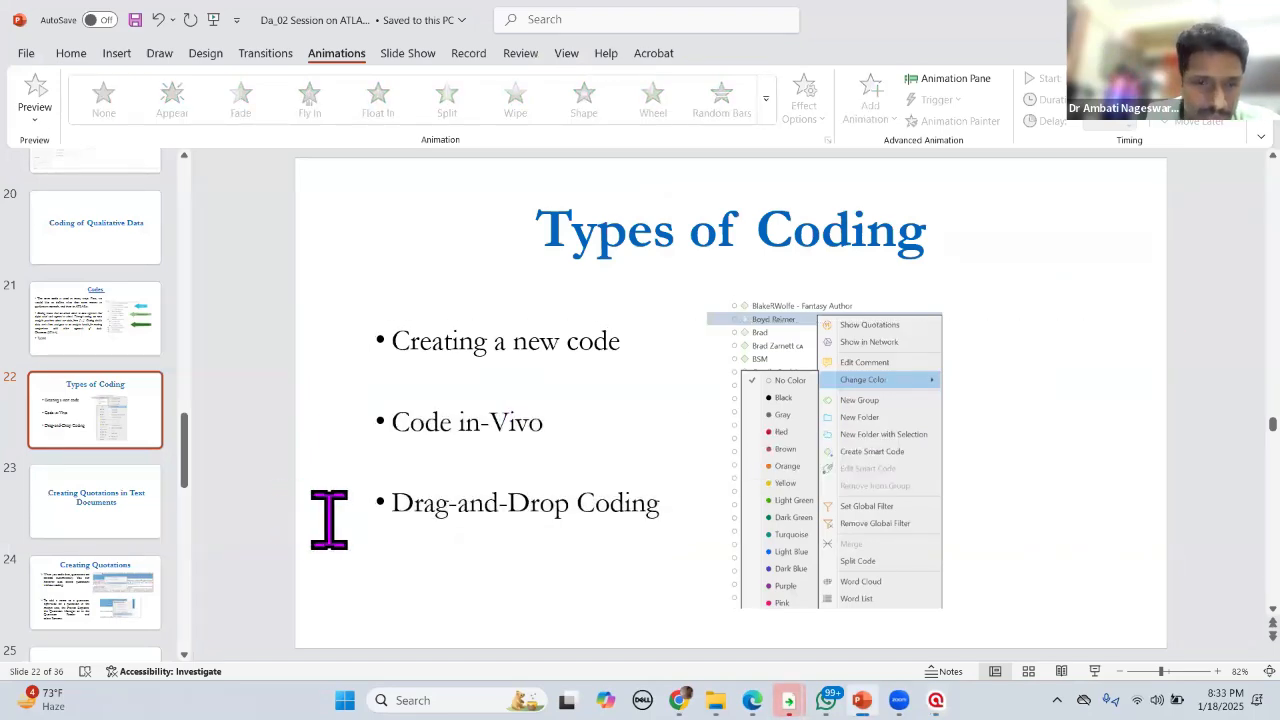
key("alt+Tab")
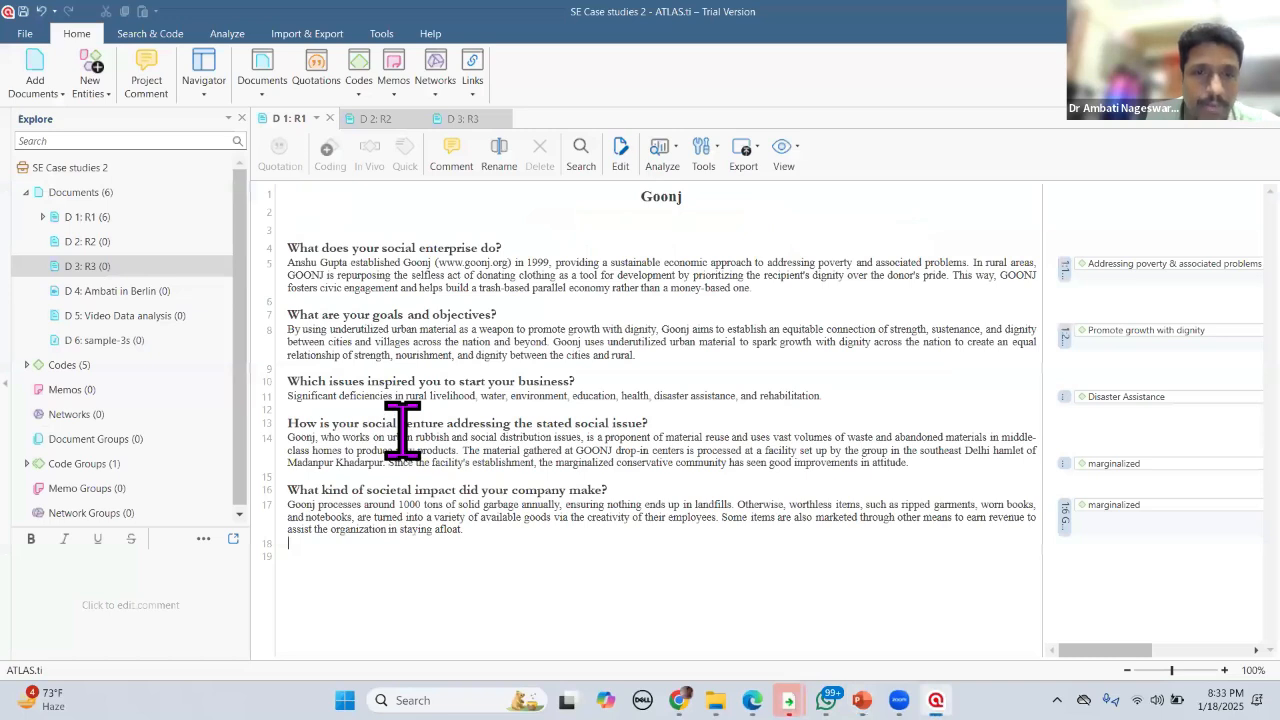
Step: Try to select the whole answer under "What kind of societal impact did your company make?" for drag-and-drop coding
left_click_drag(290, 512, 461, 525)
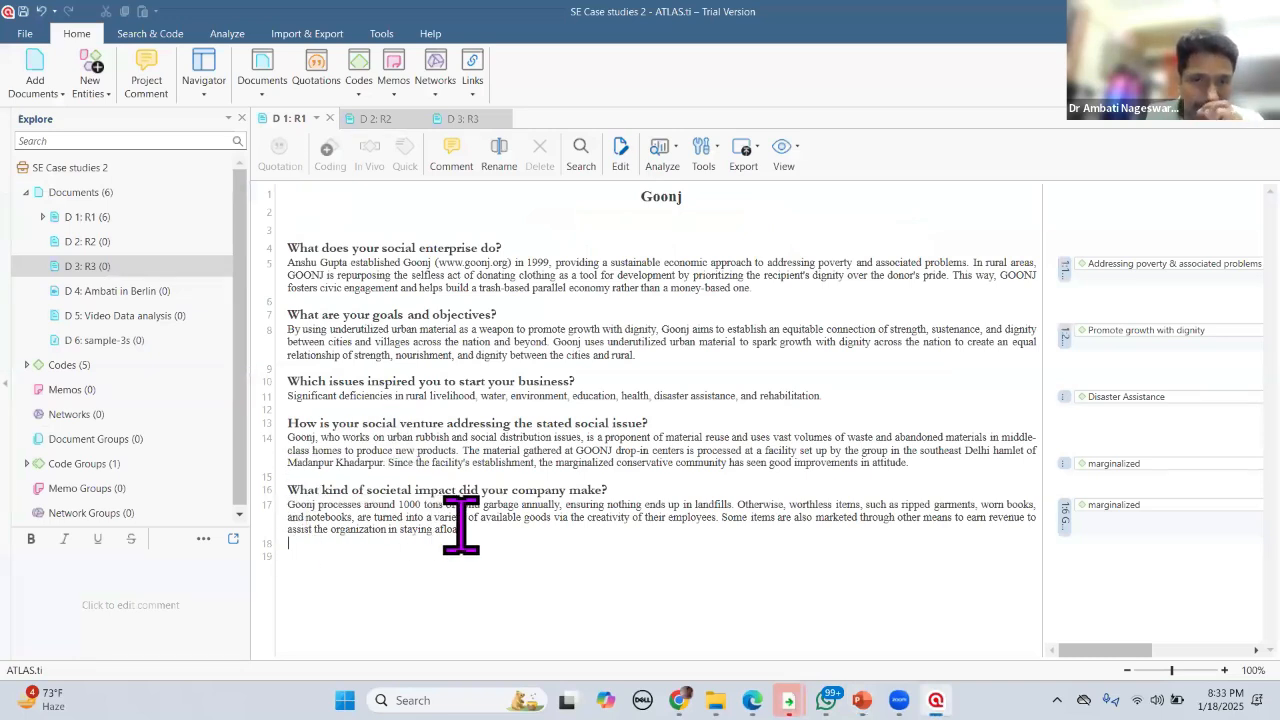
left_click(704, 582)
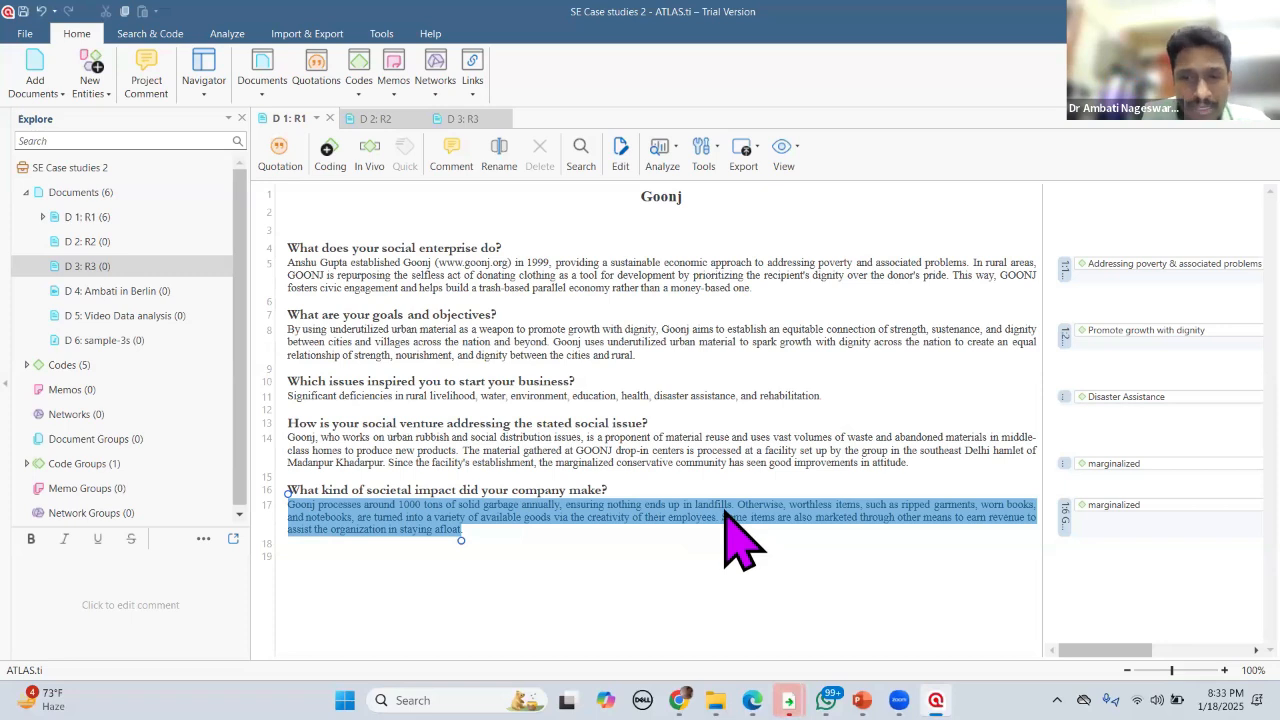
left_click_drag(289, 504, 330, 516)
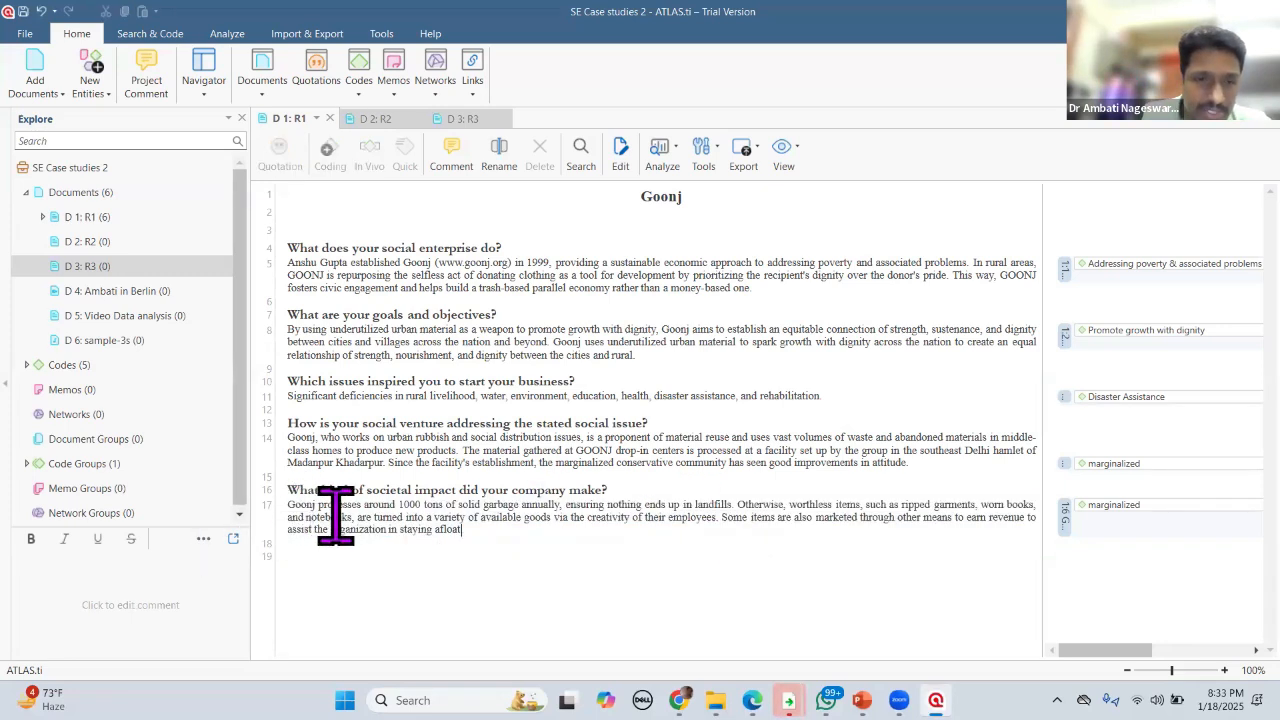
left_click_drag(507, 527, 686, 519)
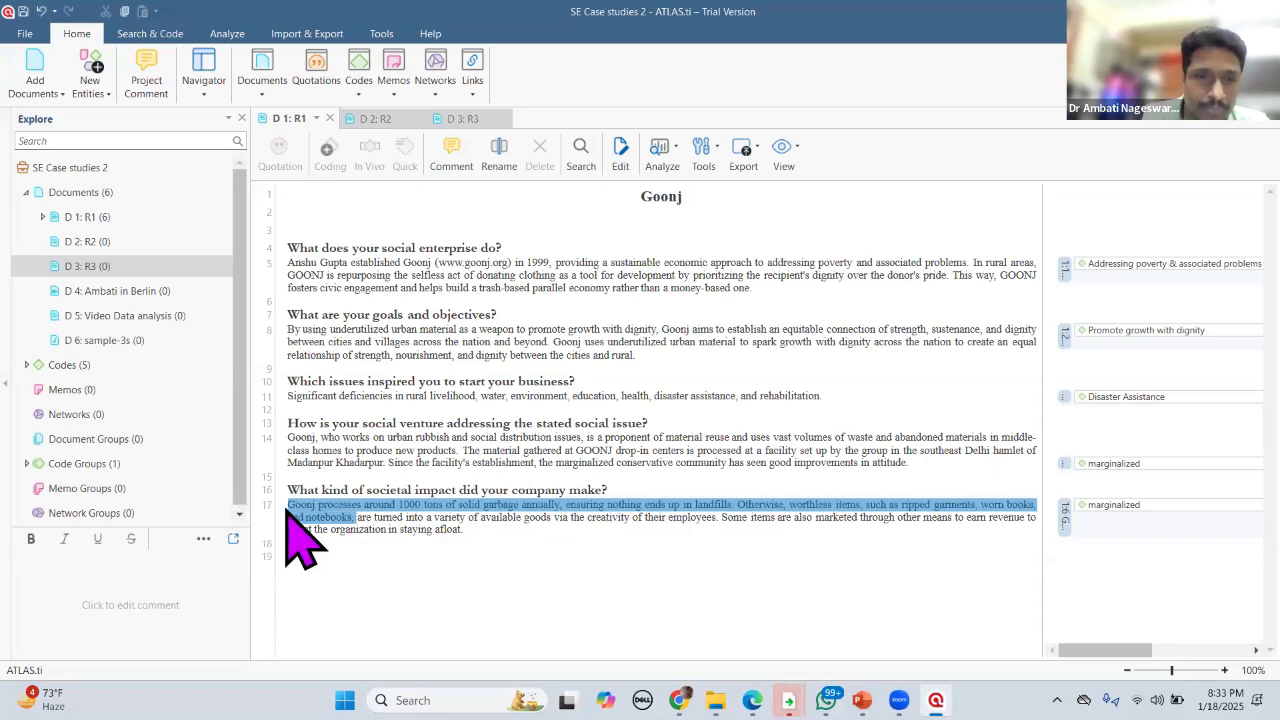
left_click(459, 530, "shift")
left_click(470, 531)
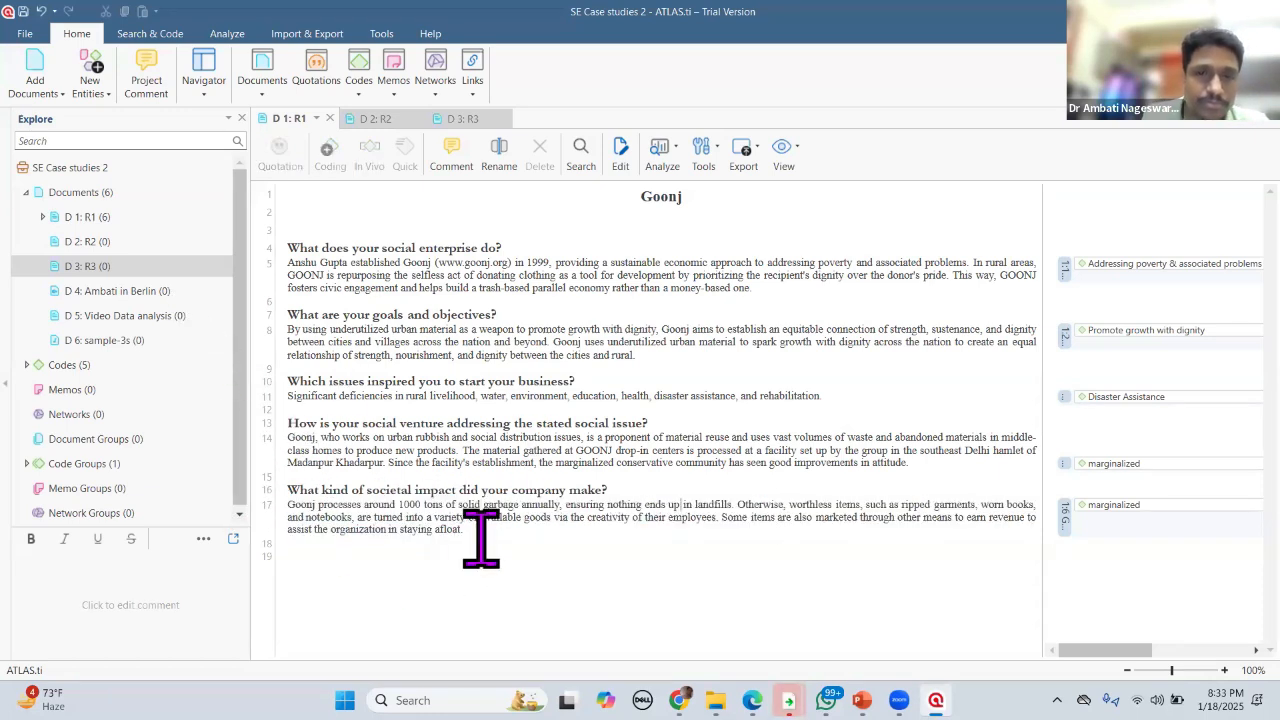
left_click(288, 490, "shift")
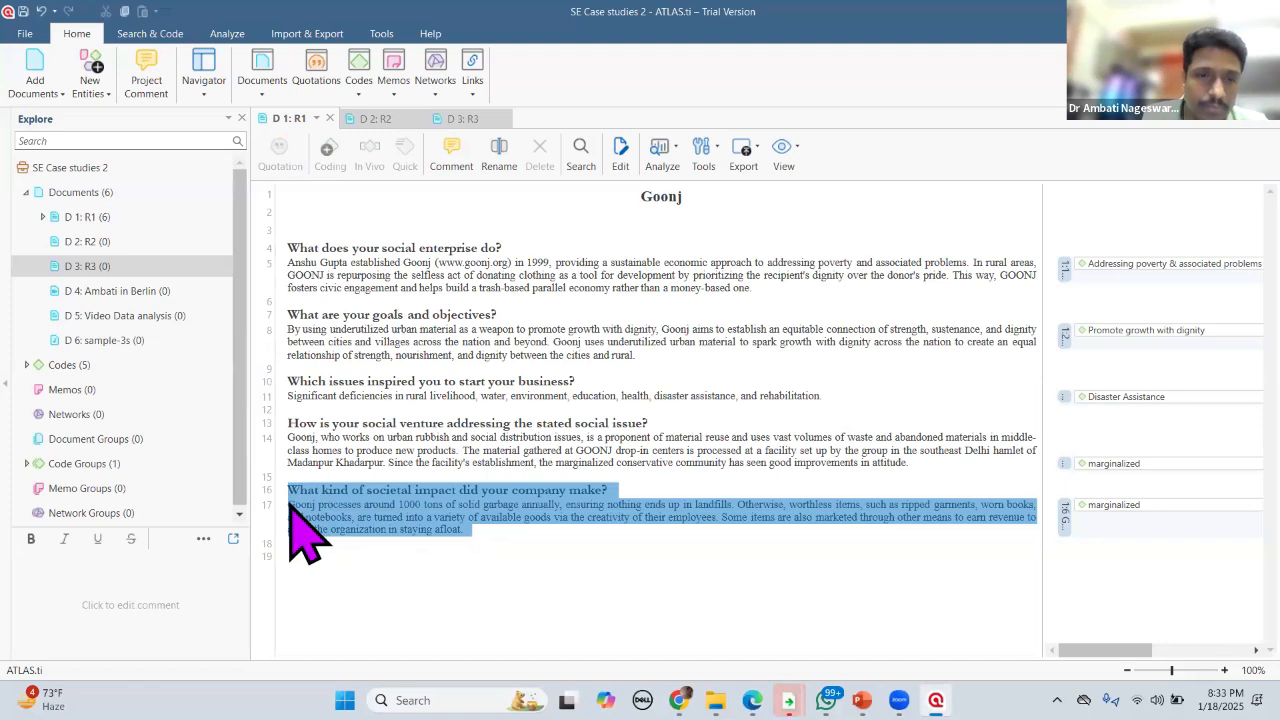
left_click(289, 505, "shift")
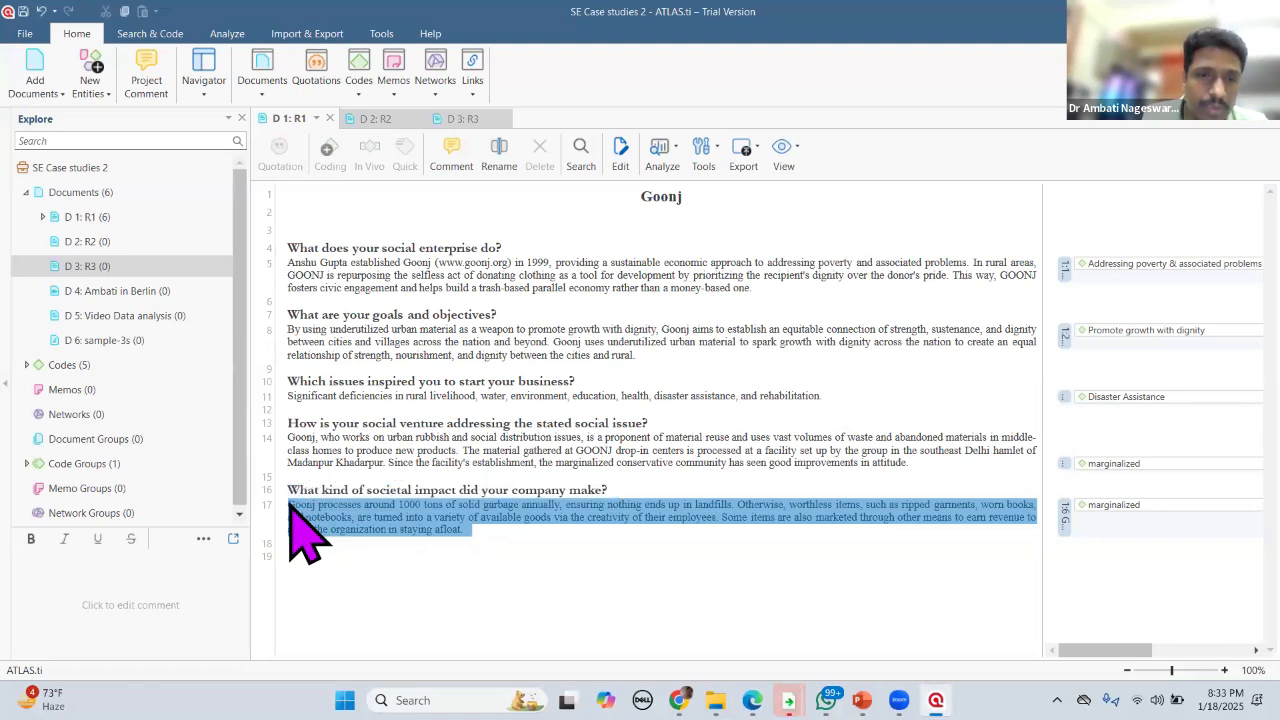
left_click(457, 529)
left_click_drag(288, 505, 460, 529)
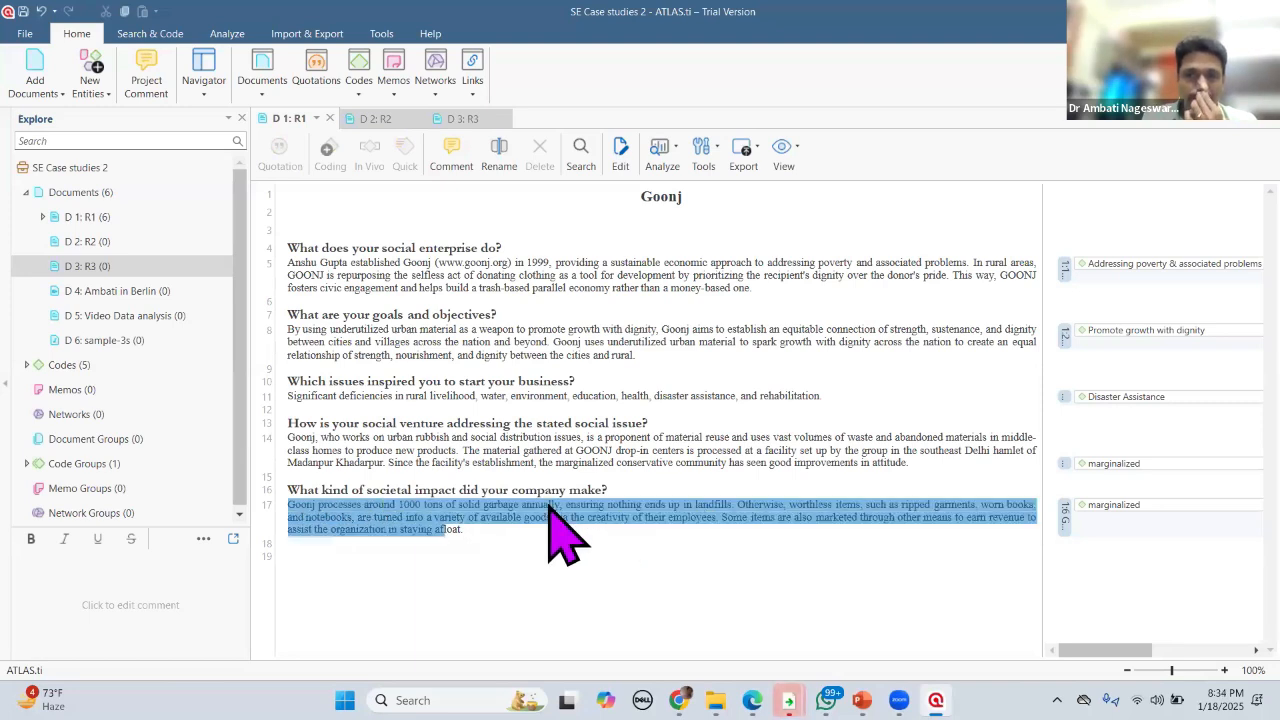
Step: Try to select only the first sentence of the societal impact answer, up to "landfills", for drag-and-drop coding
left_click(288, 507)
left_click_drag(288, 505, 548, 517)
left_click_drag(700, 505, 731, 505)
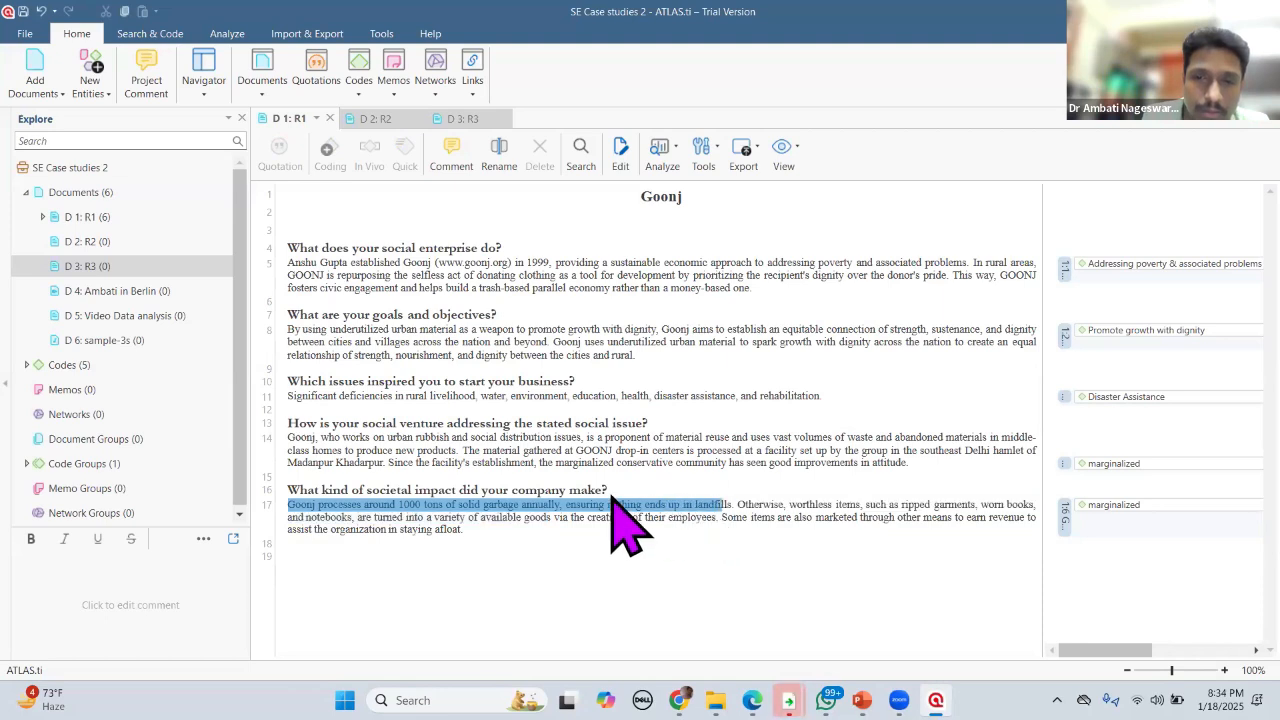
left_click(288, 507)
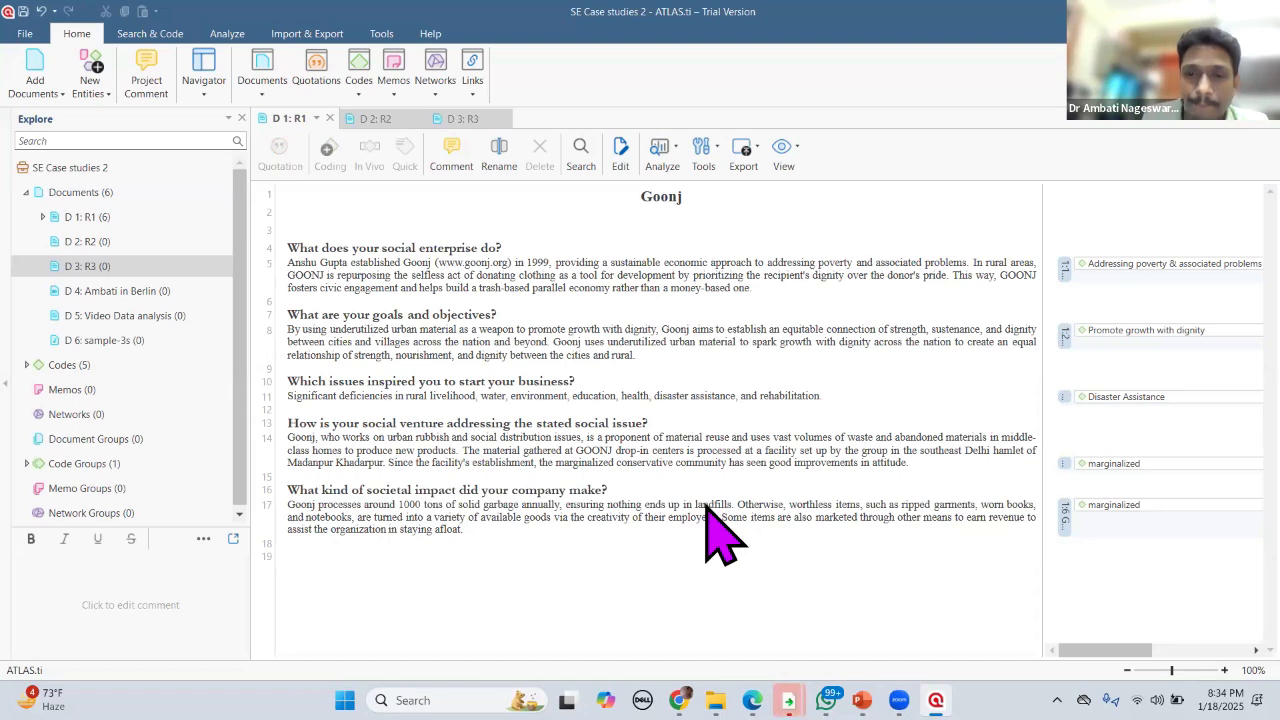
left_click_drag(288, 505, 733, 505)
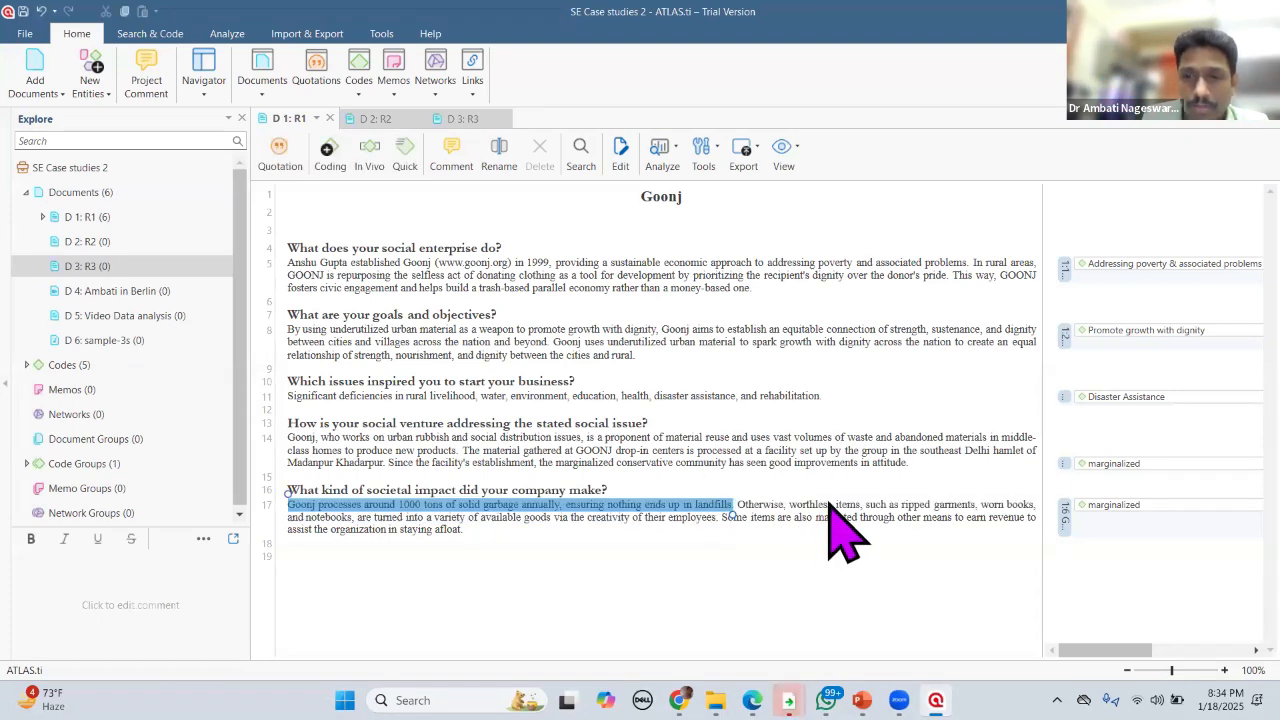
double_click(797, 504)
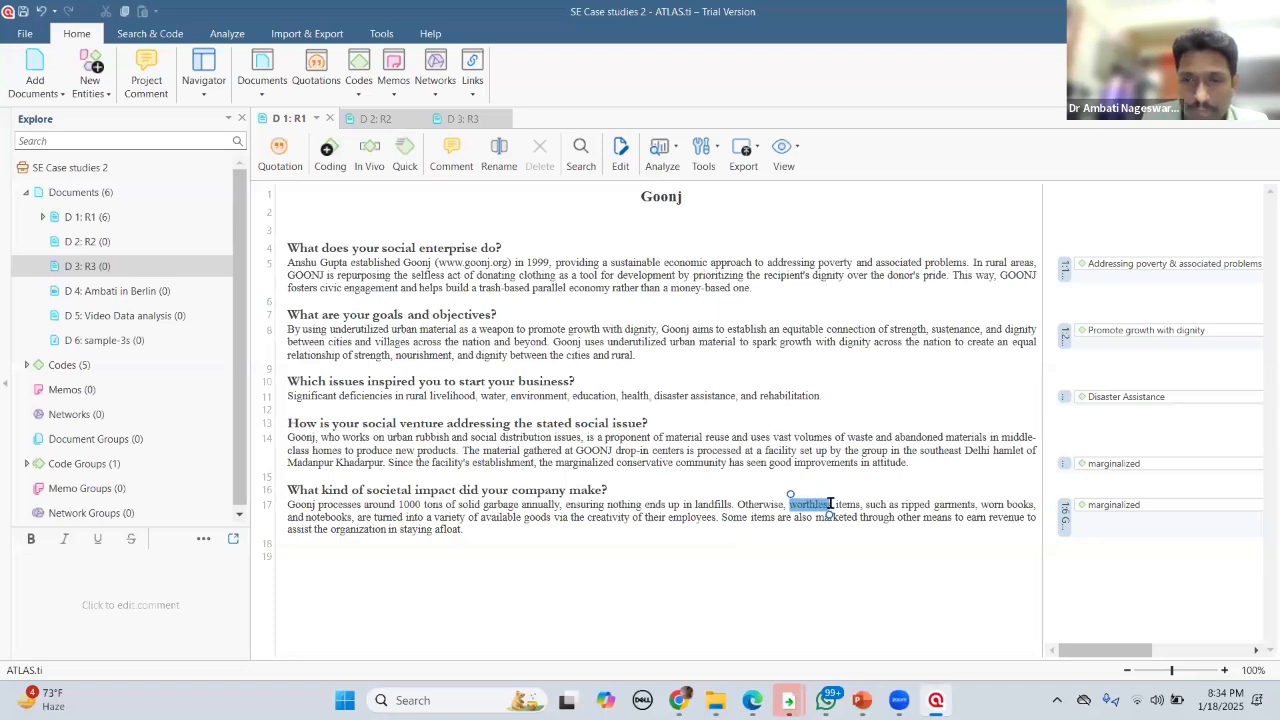
left_click(798, 506)
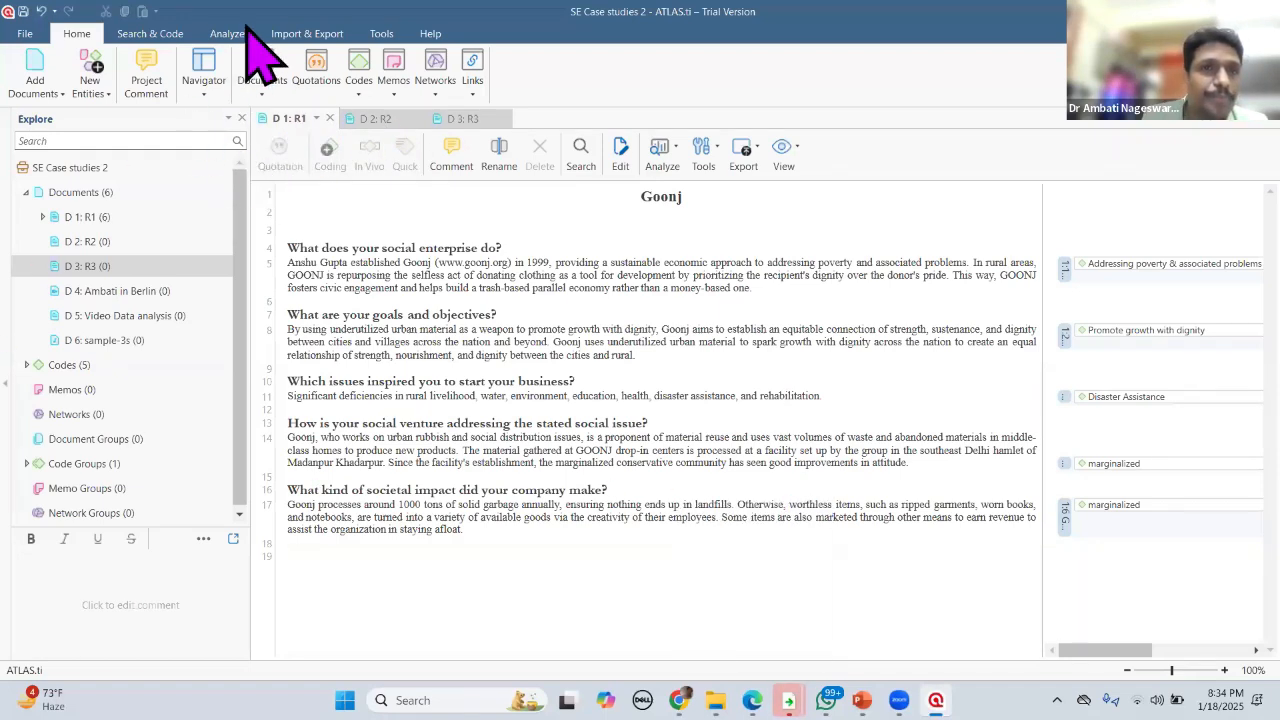
Step: Expand the project's list of codes, and try to code the entire societal impact answer by drag-and-drop
left_click(27, 365)
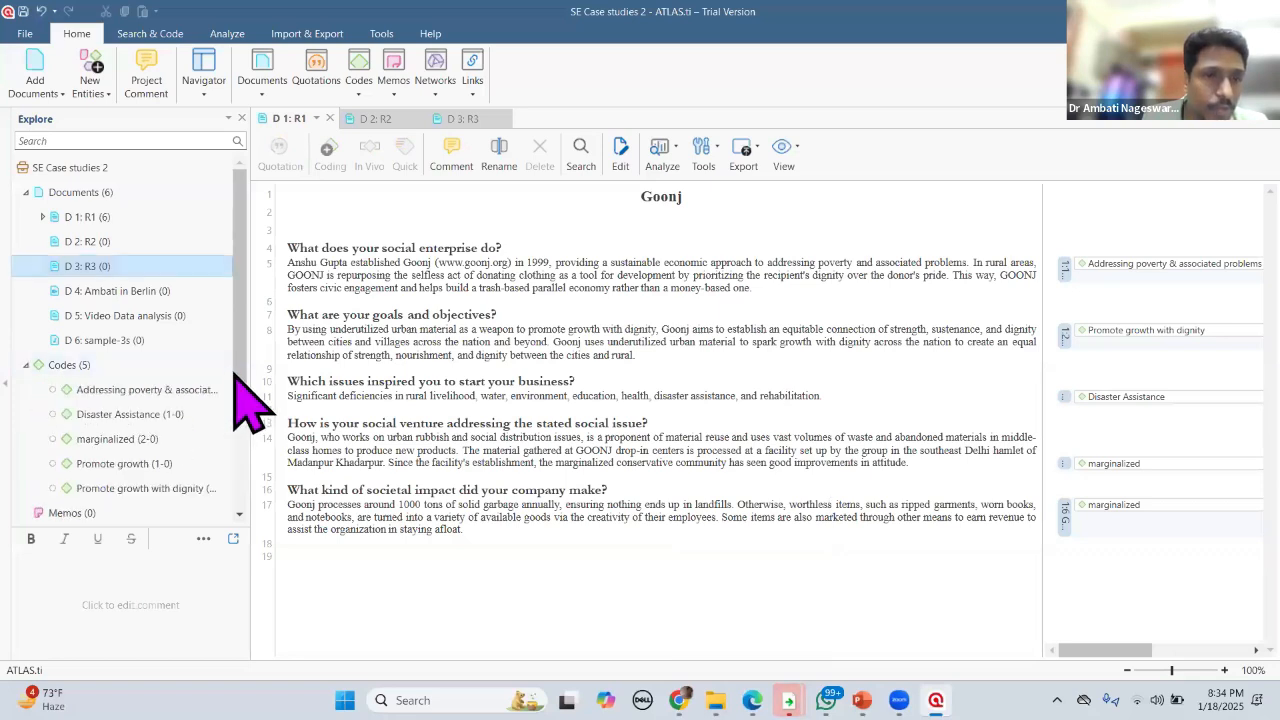
scroll(120, 330, "down", 3)
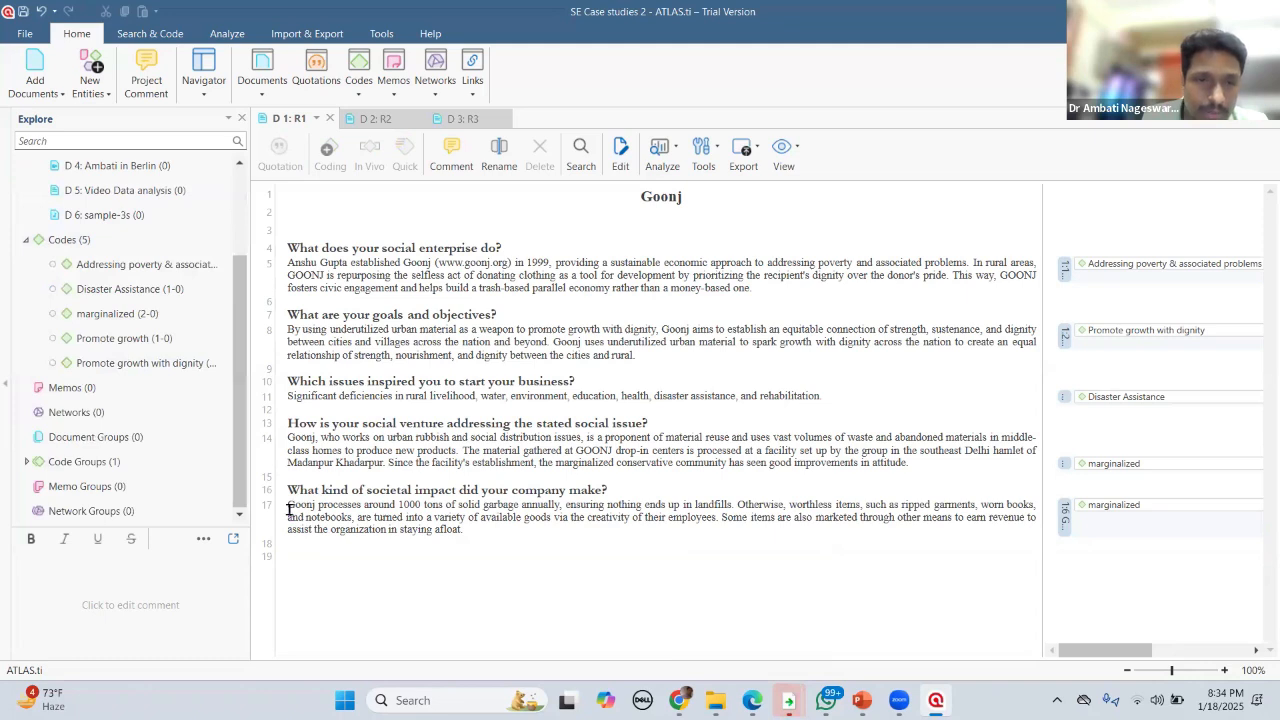
left_click_drag(365, 537, 465, 539)
left_click(467, 534)
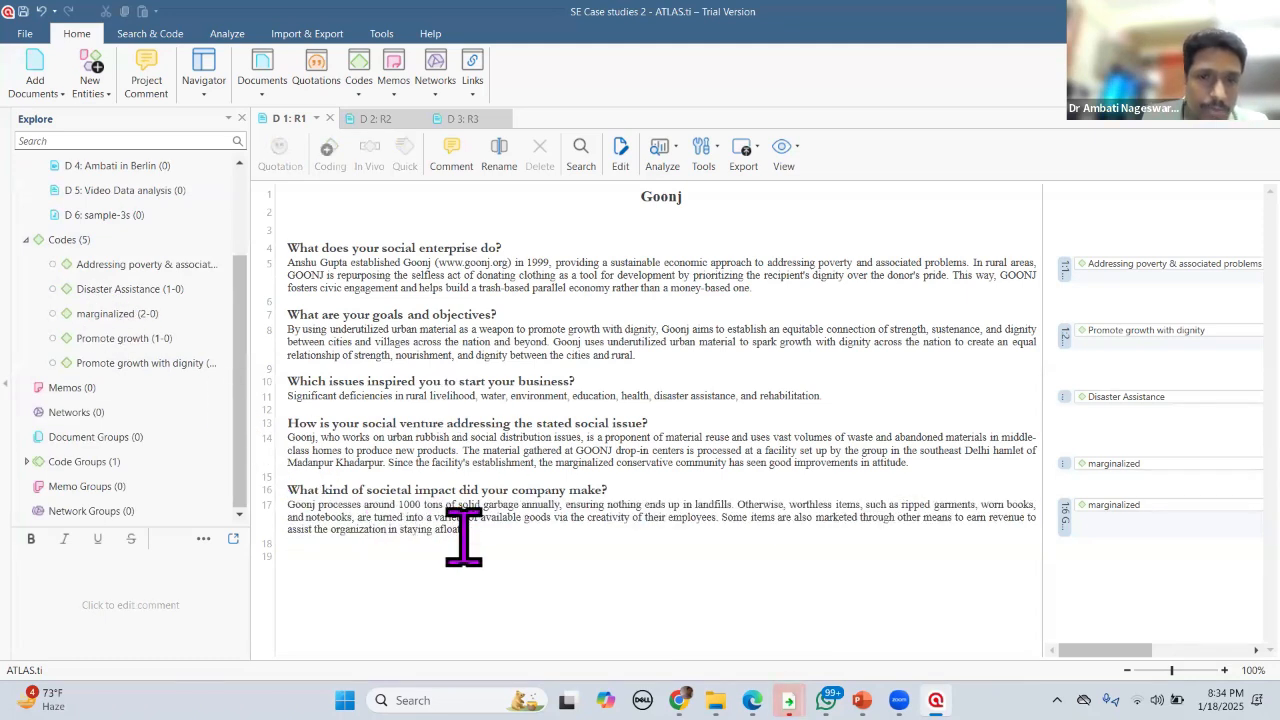
triple_click(289, 505)
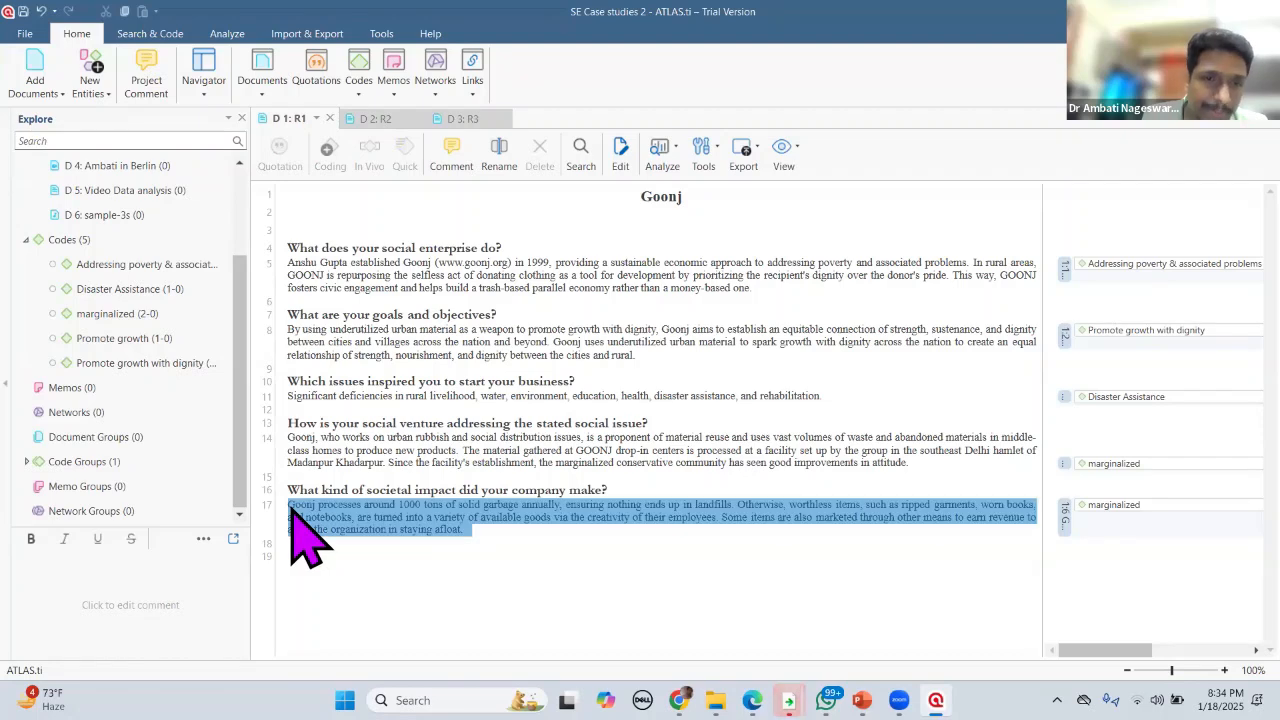
left_click(402, 517)
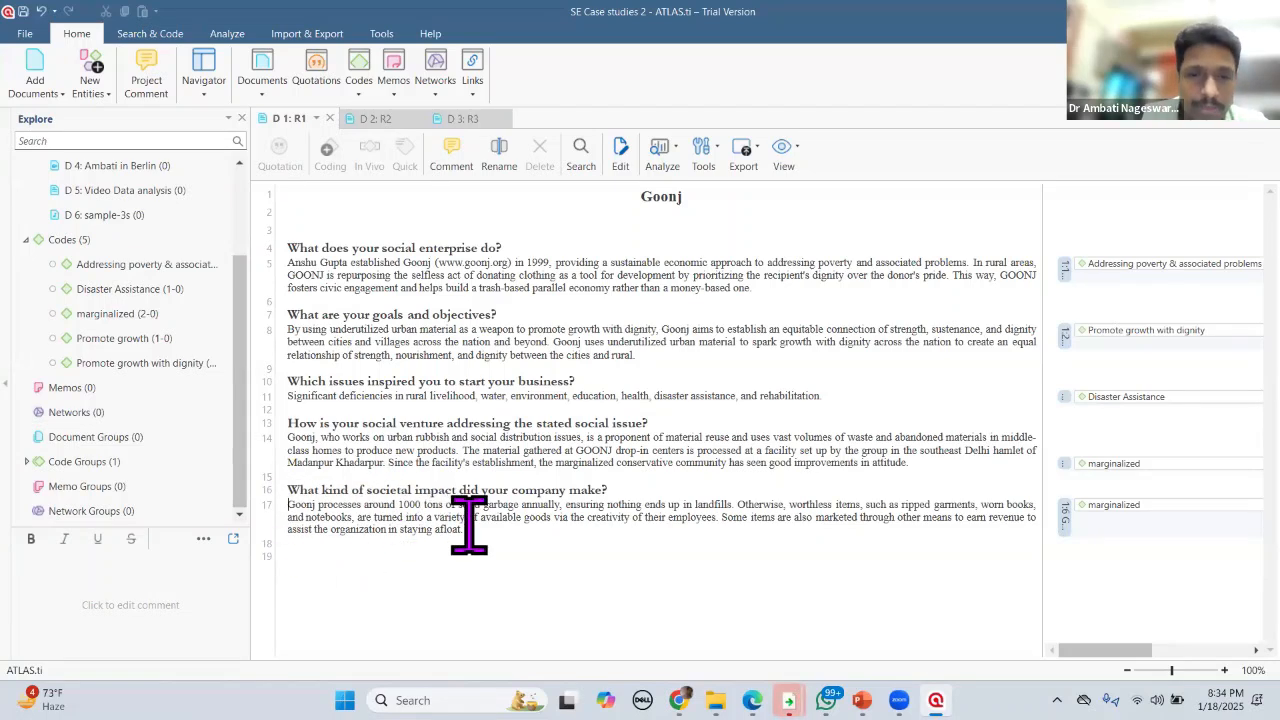
triple_click(634, 505)
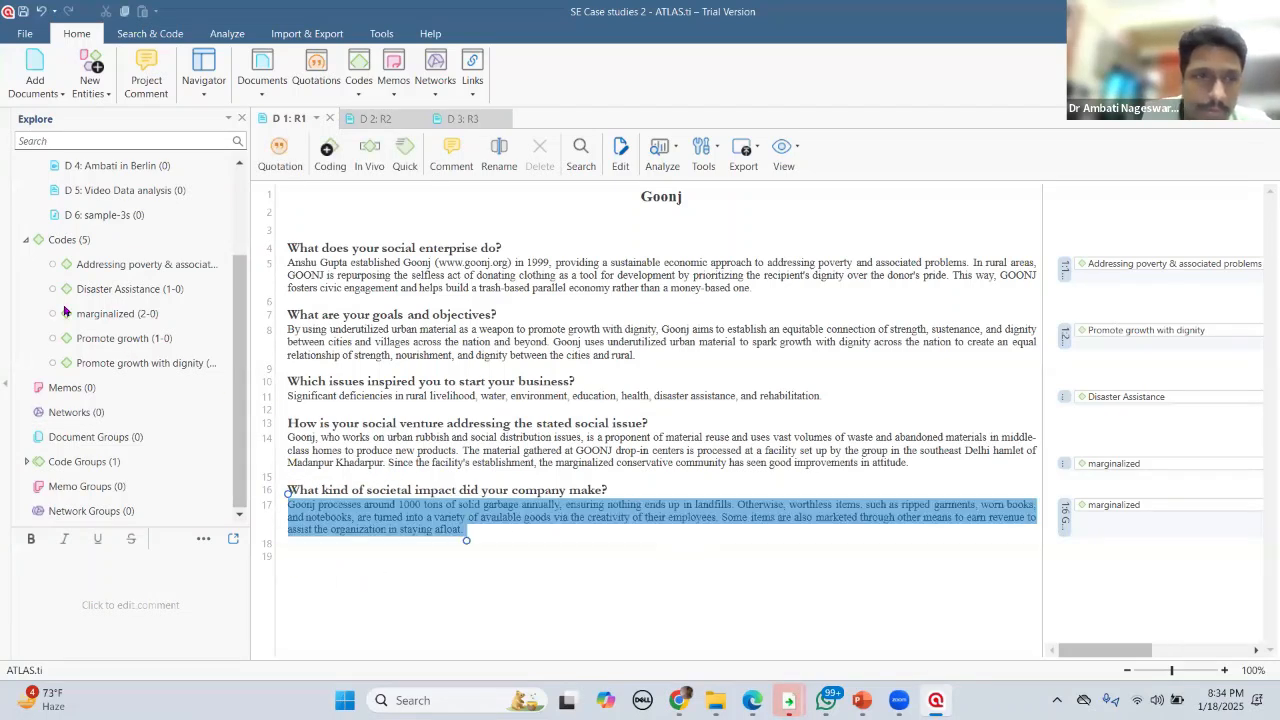
left_click(20, 264)
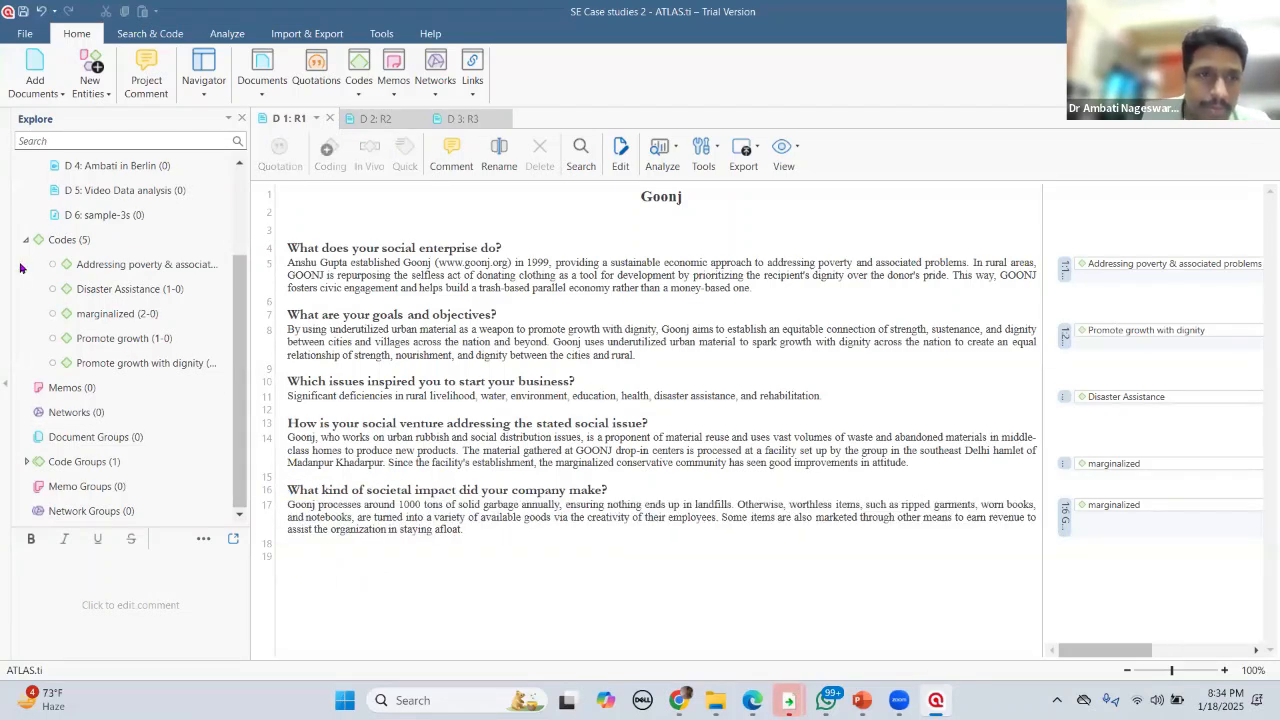
Step: Open the Code Manager to view the project's codes, and return to R1 to select the societal impact answer
left_click(262, 82)
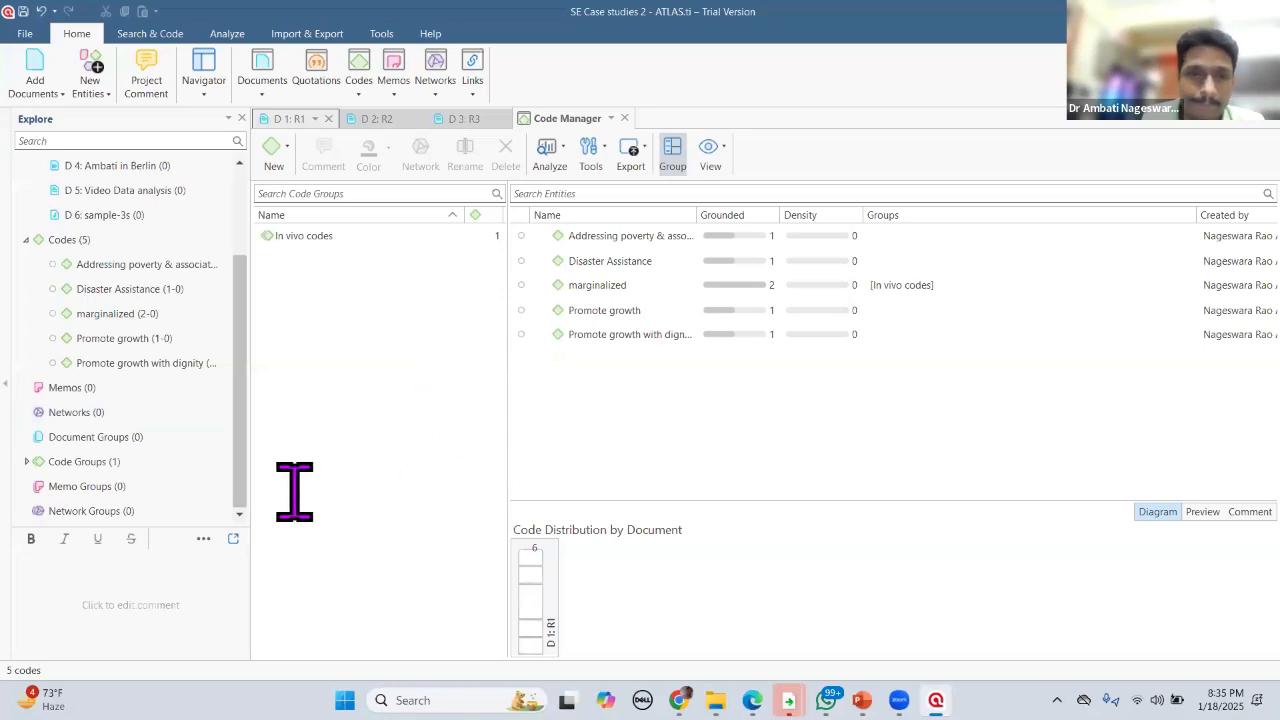
left_click_drag(292, 508, 460, 537)
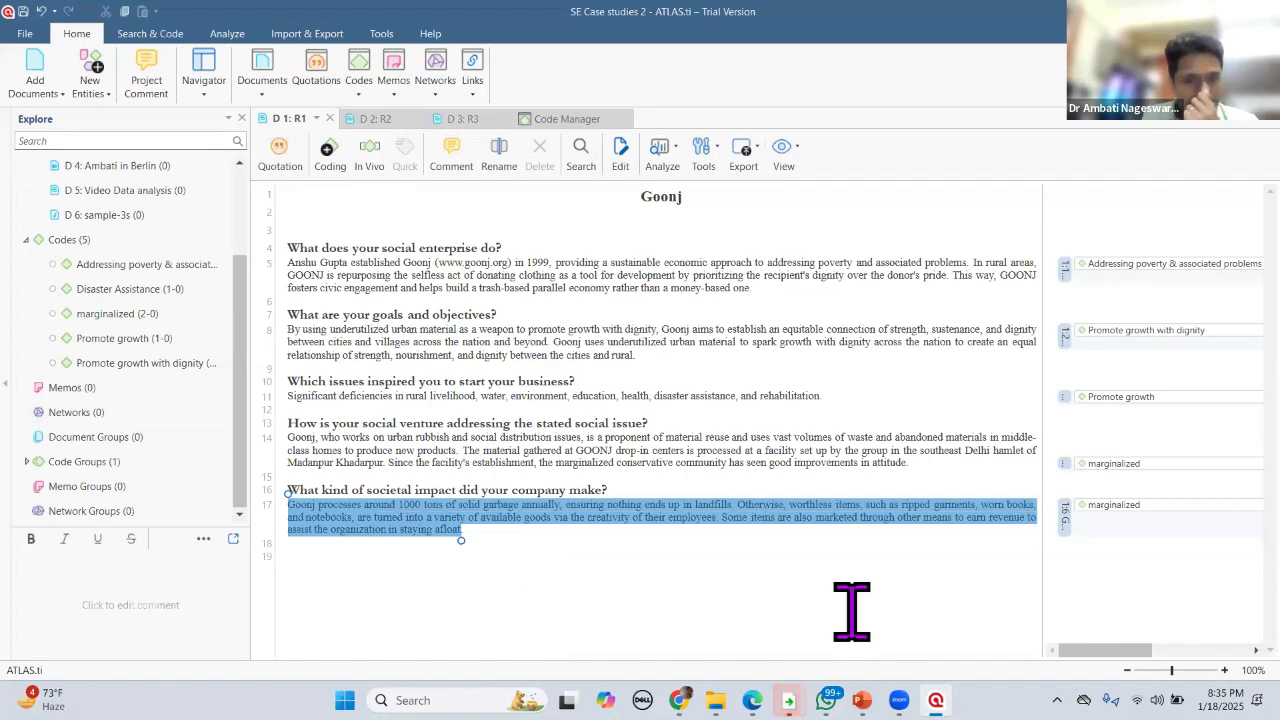
left_click(461, 529)
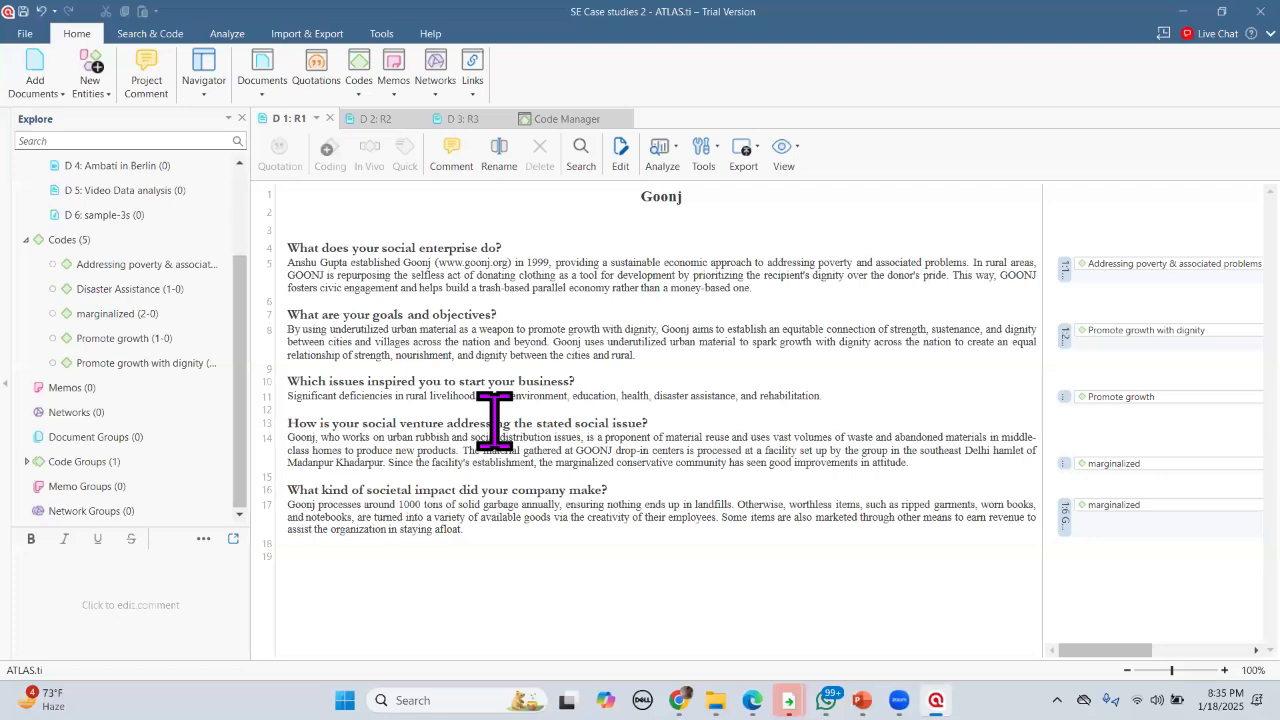
Step: Switch to PowerPoint to recheck the "Types of Coding" slide, and return to ATLAS.ti
key("alt+Tab")
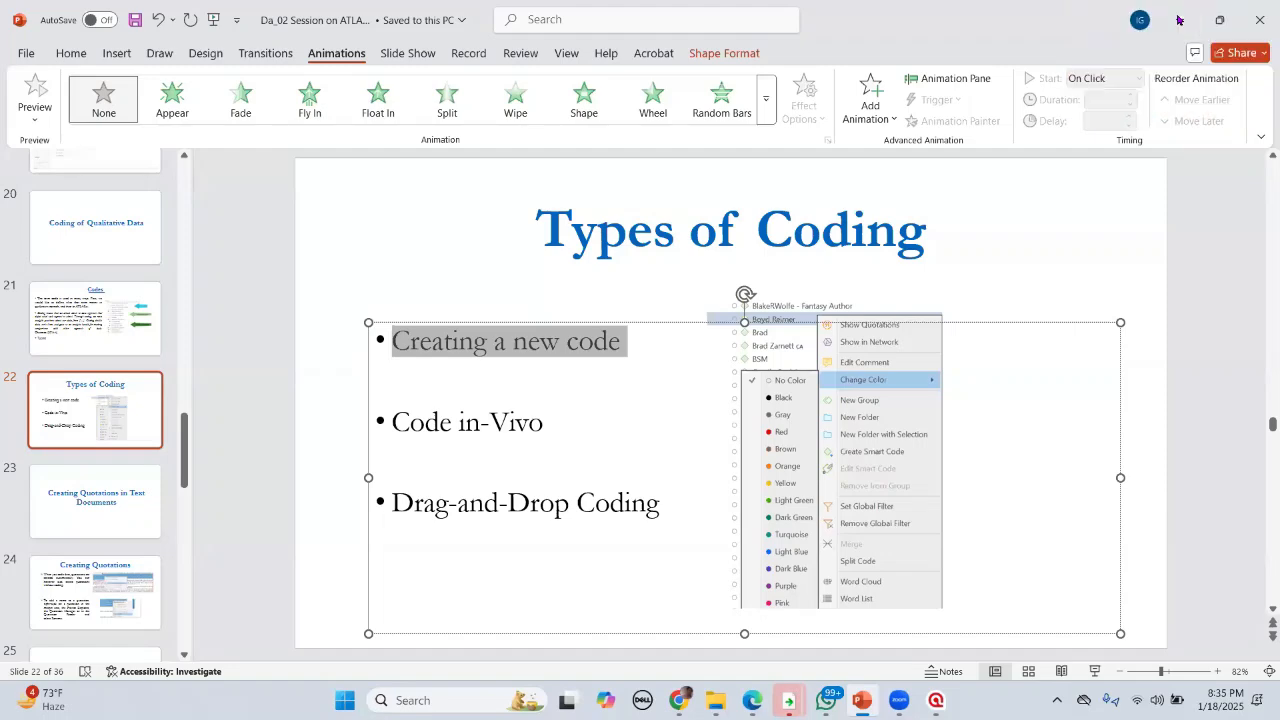
left_click(1180, 20)
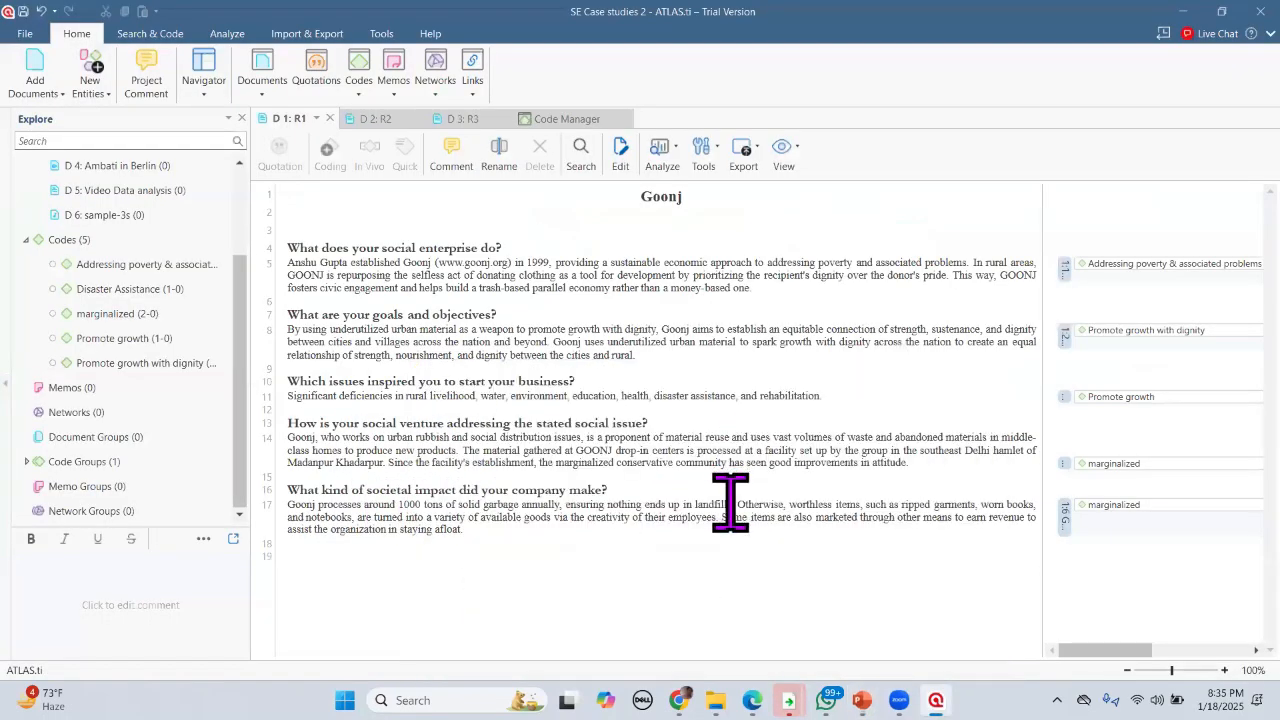
Step: Try to code the sentence "Goonj processes around 1000 tons of solid garbage annually, ensuring nothing ends up in landfills" by drag-and-drop with "Disaster Assistance"
left_click_drag(288, 505, 725, 506)
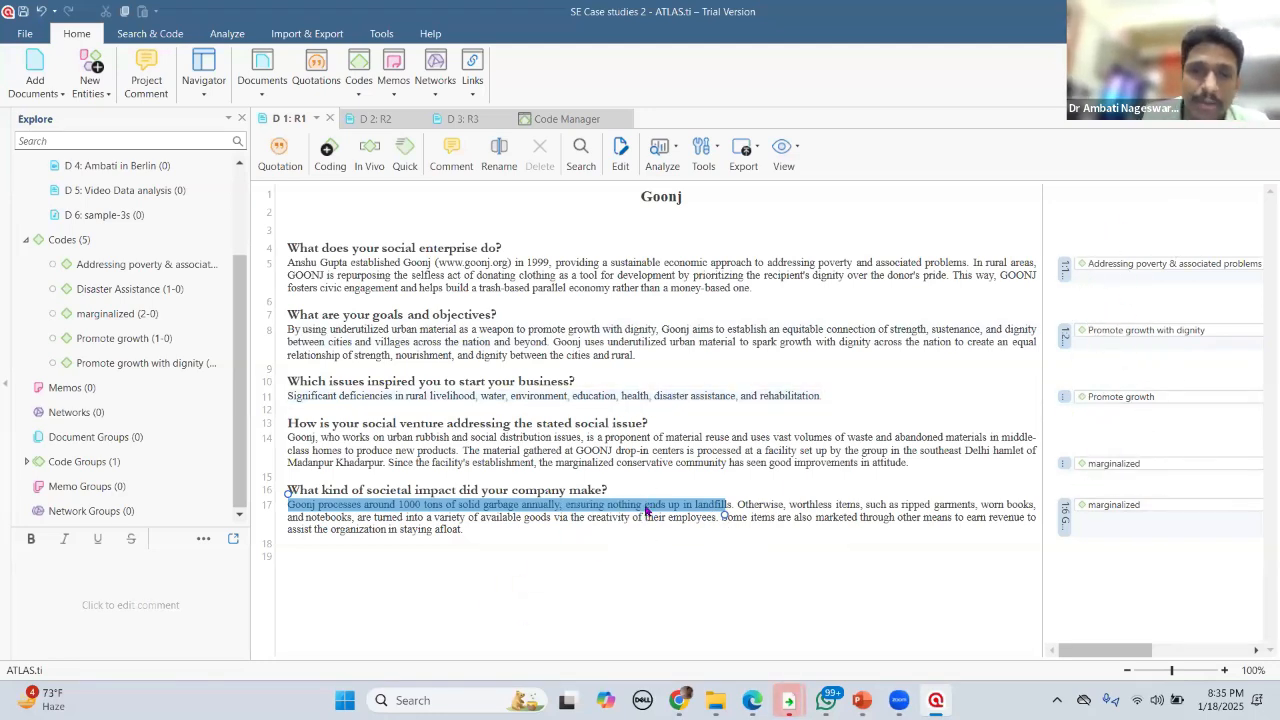
left_click(42, 298)
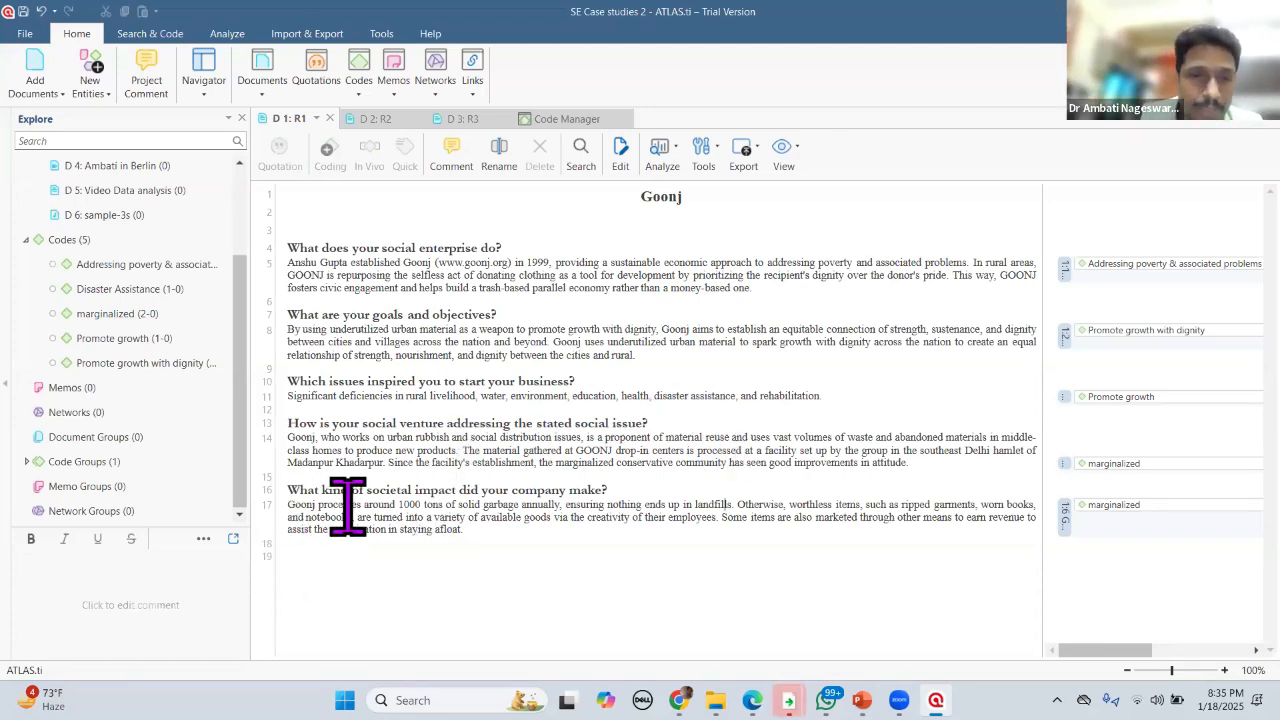
left_click_drag(598, 501, 714, 510)
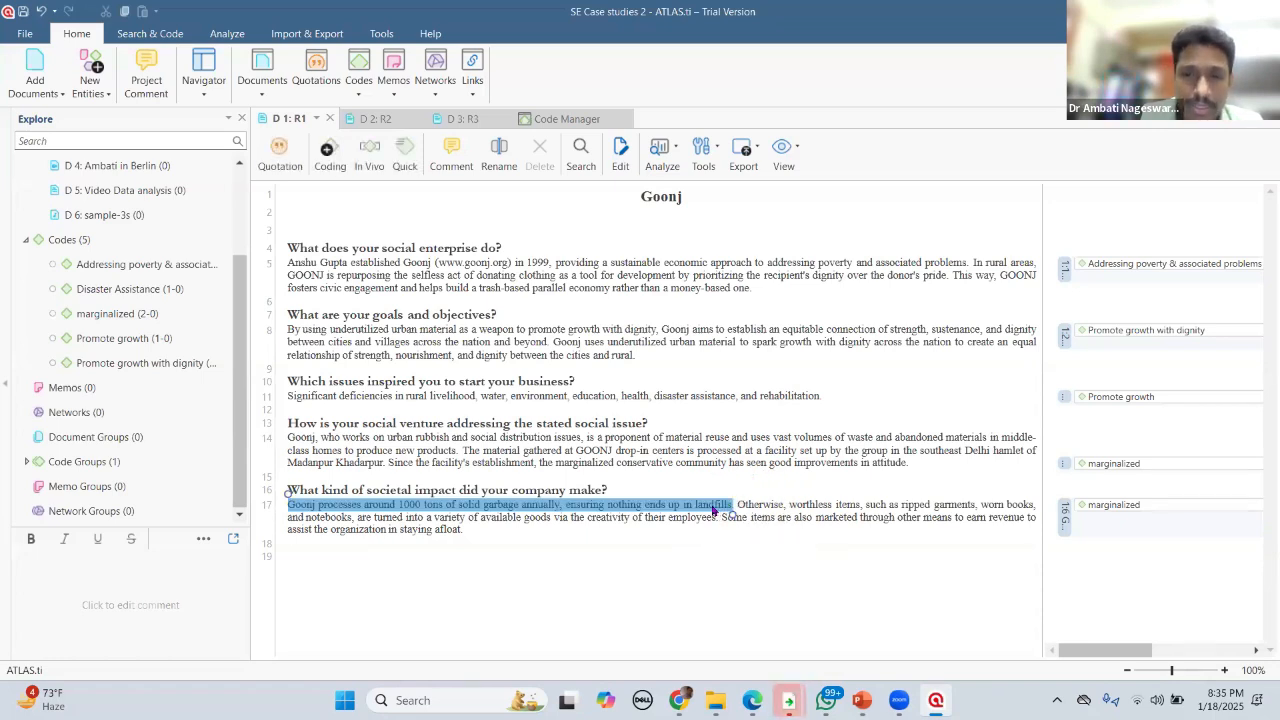
left_click(127, 299)
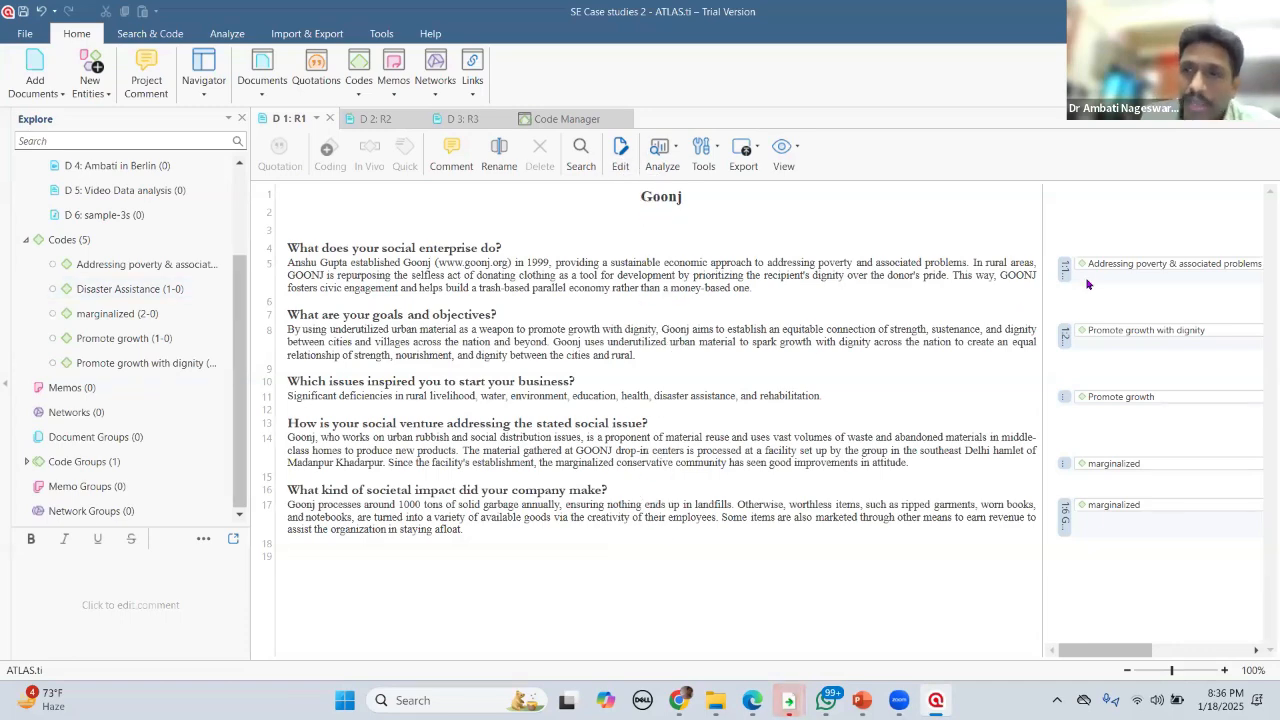
Step: Look over the codes applied in the R1 margin, and view the R3 (Jaipur Rugs Company) and R2 (V-Shesh) documents
key("ctrl+a")
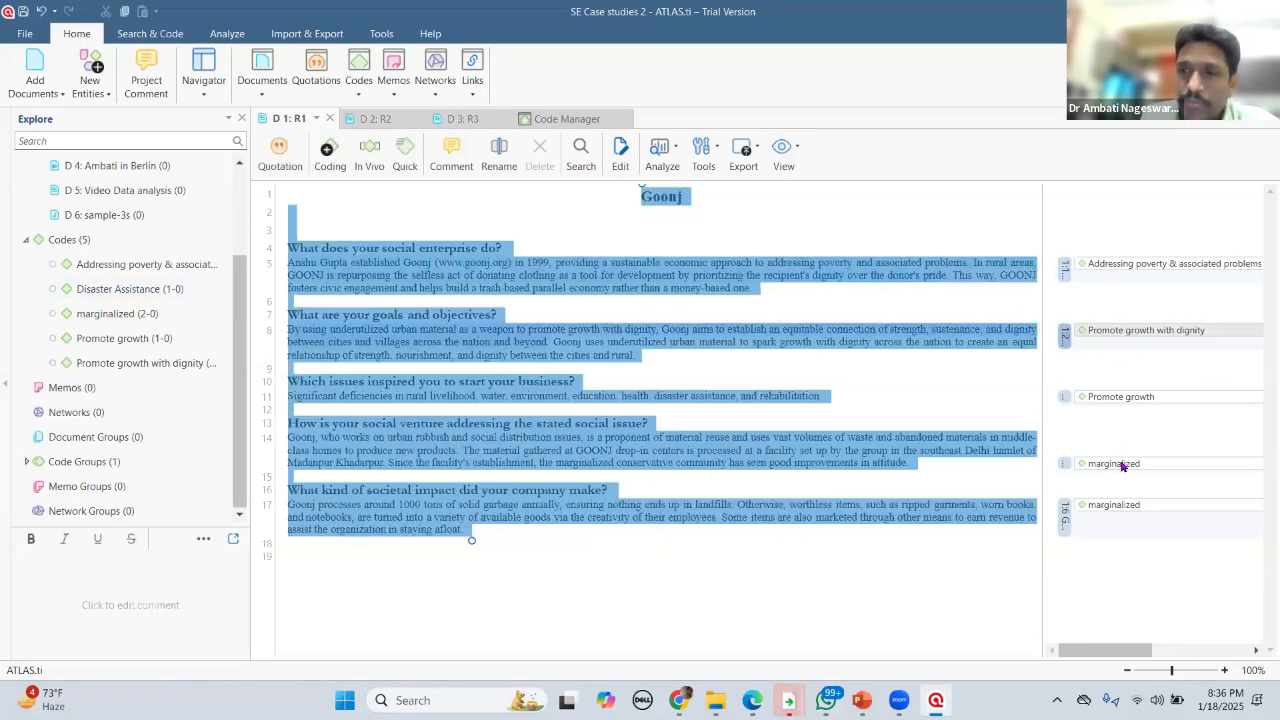
left_click(1125, 508)
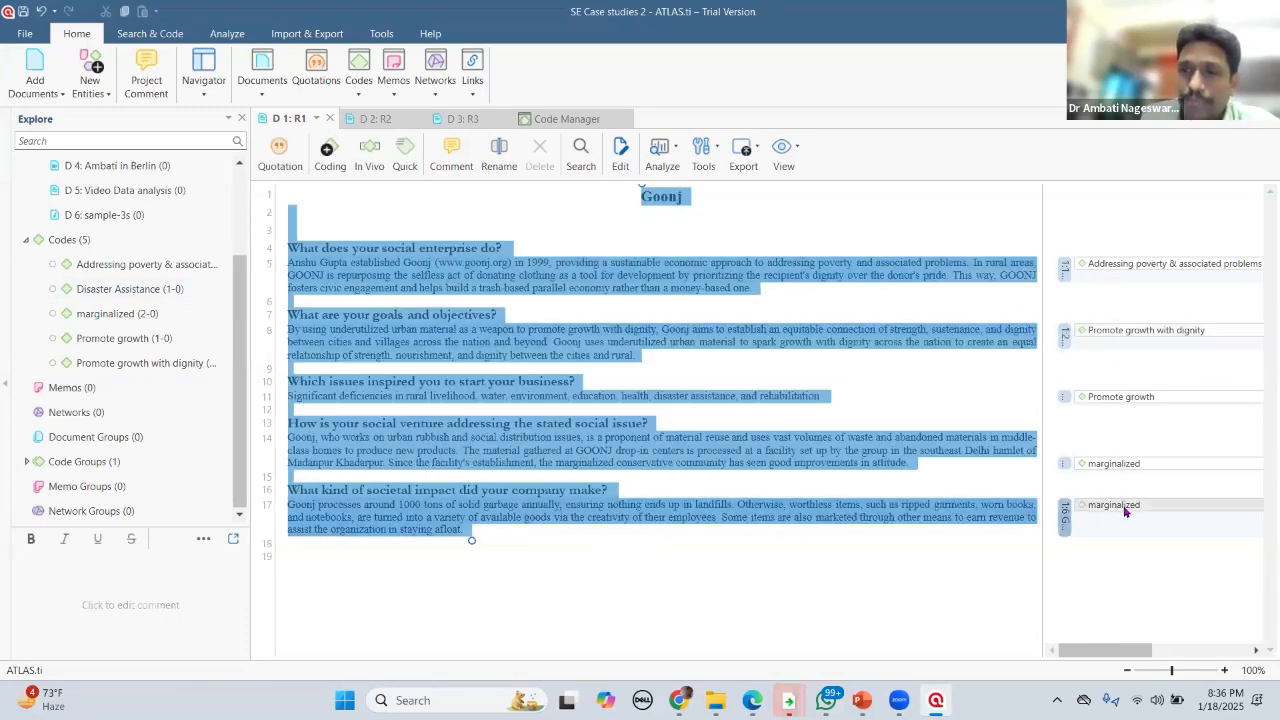
left_click(375, 118)
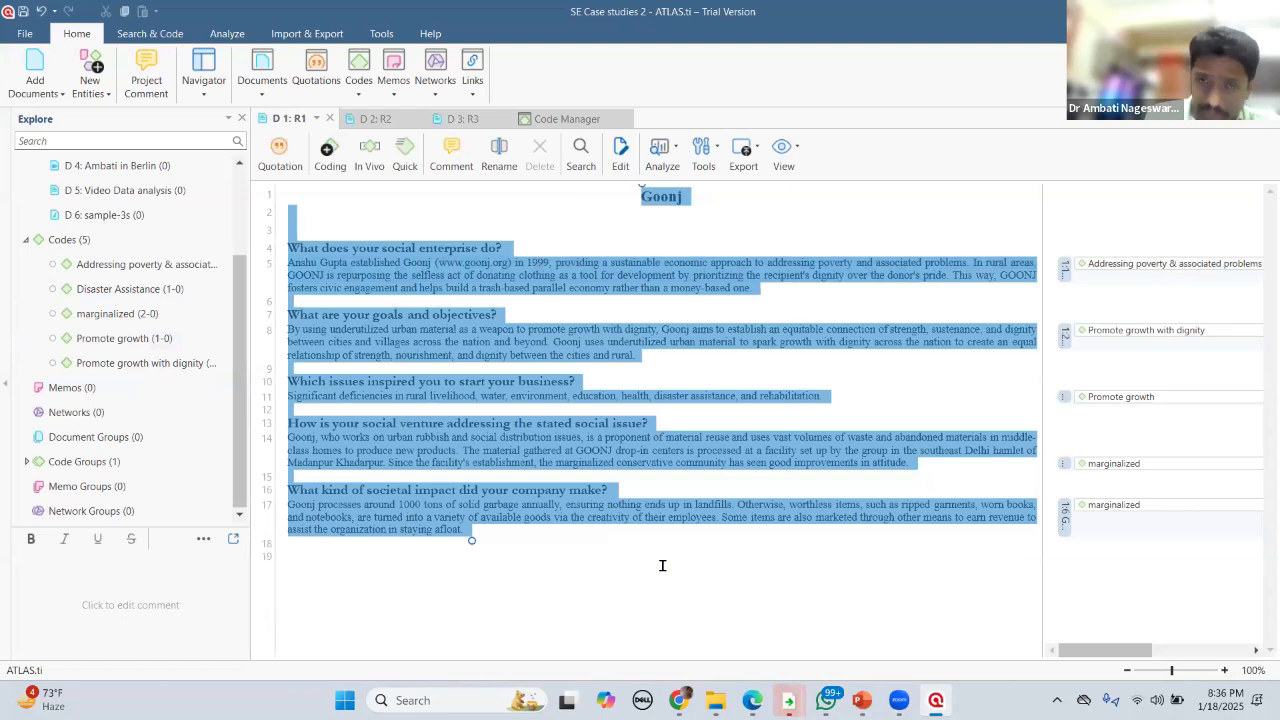
left_click(662, 565)
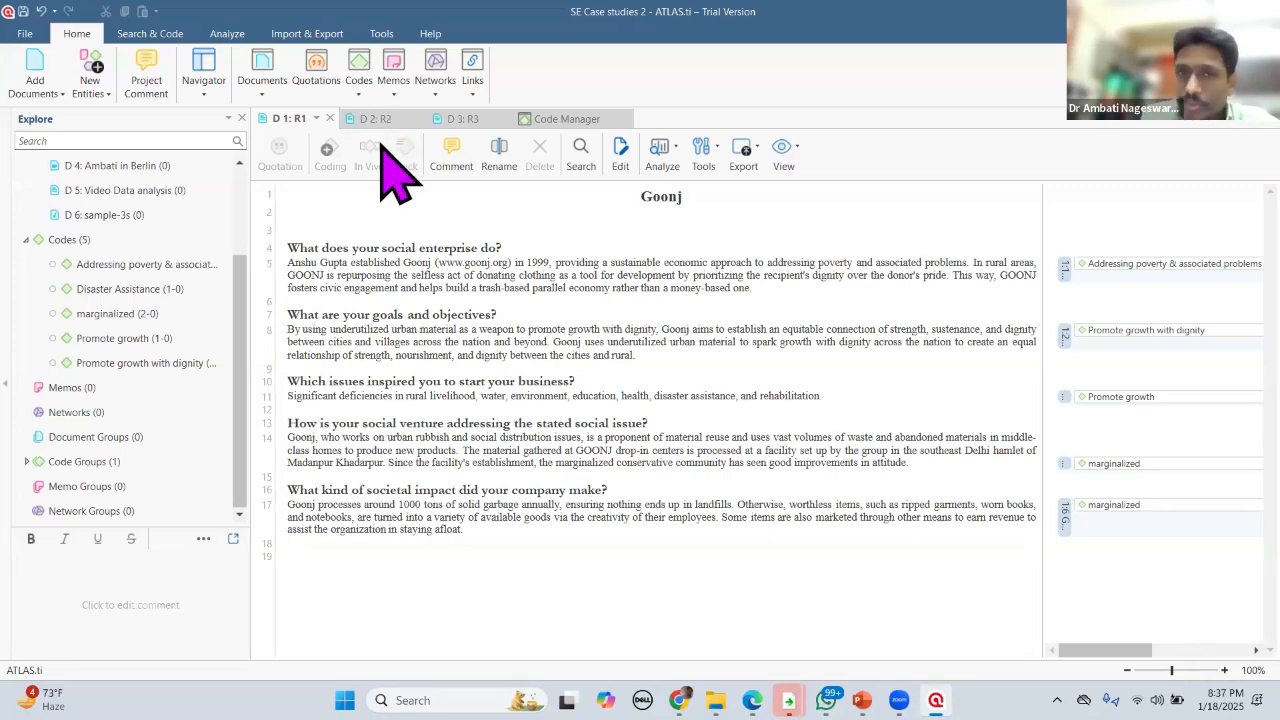
left_click(470, 120)
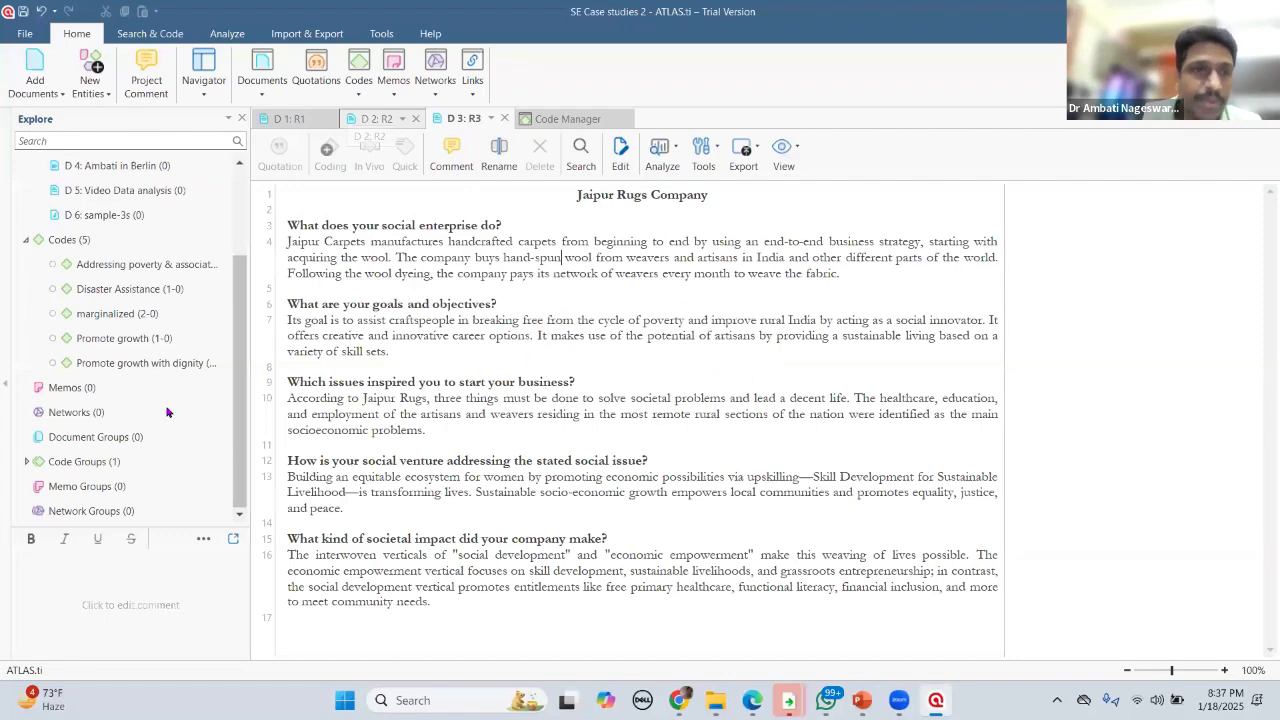
left_click(377, 119)
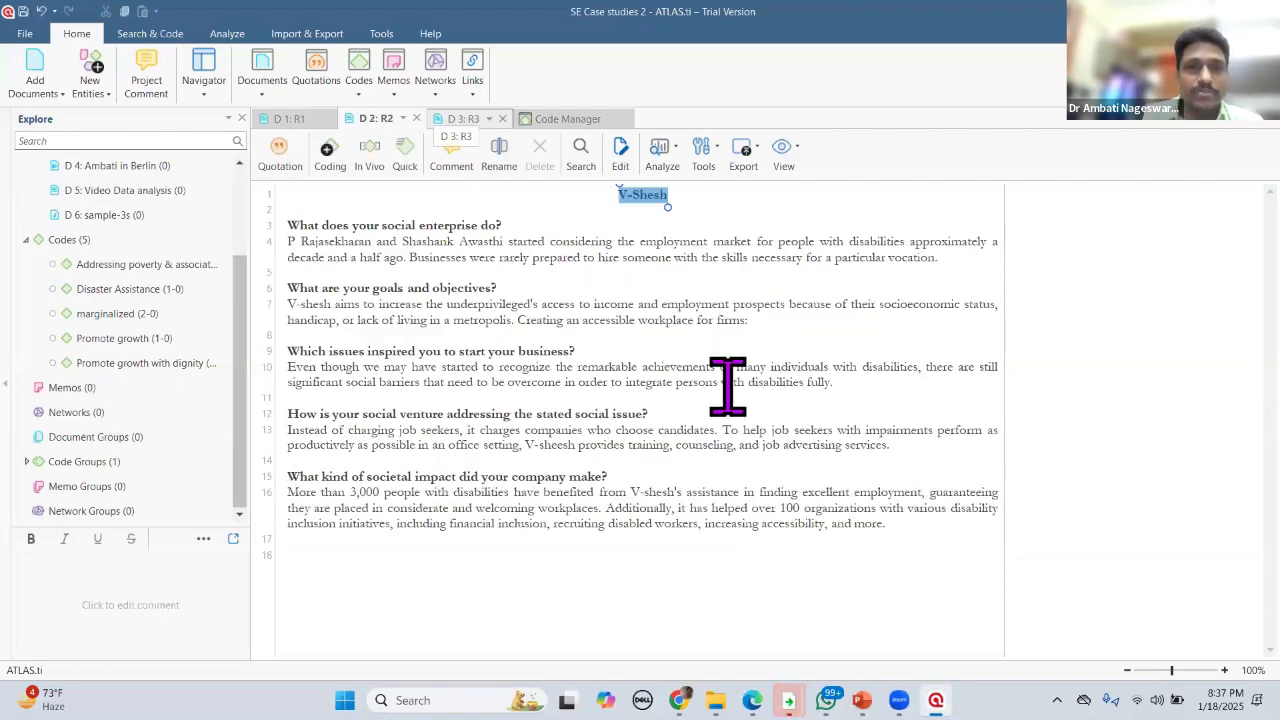
Step: View R3 (Jaipur Rugs Company) and return to R1, then check the "Creating Quotations in Text Documents" slide in PowerPoint and return to ATLAS.ti
left_click(463, 119)
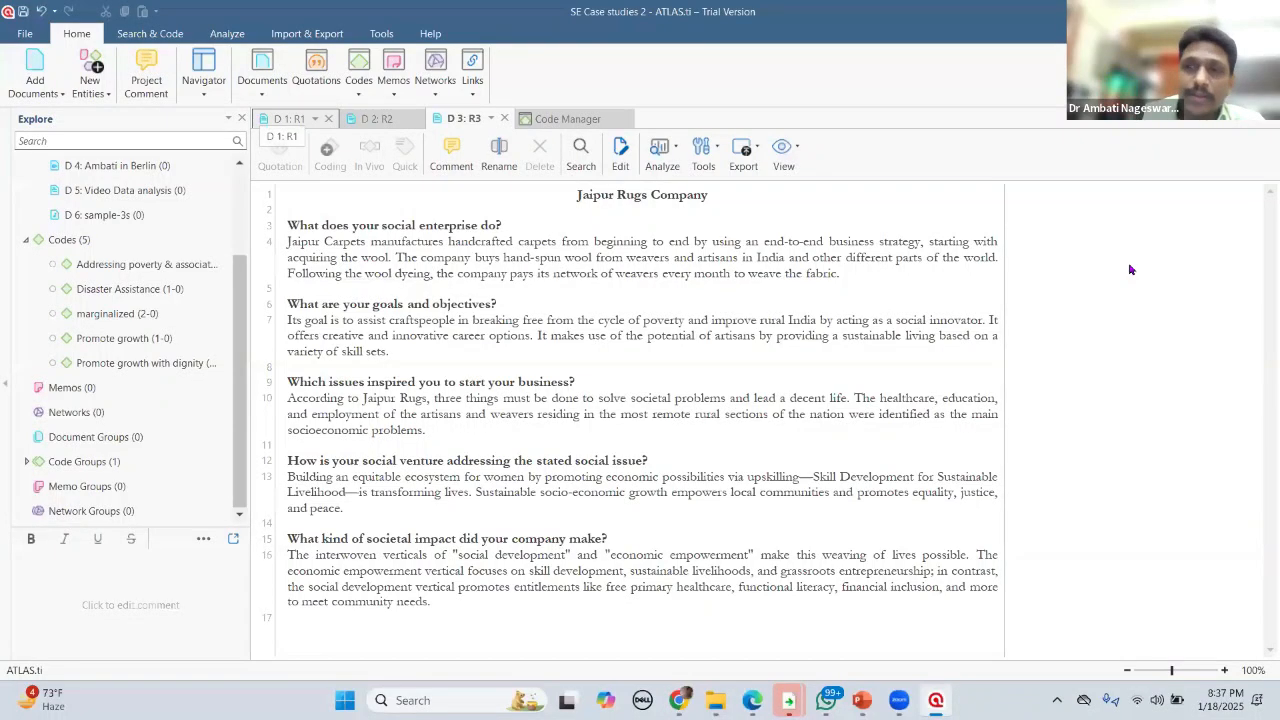
left_click(289, 119)
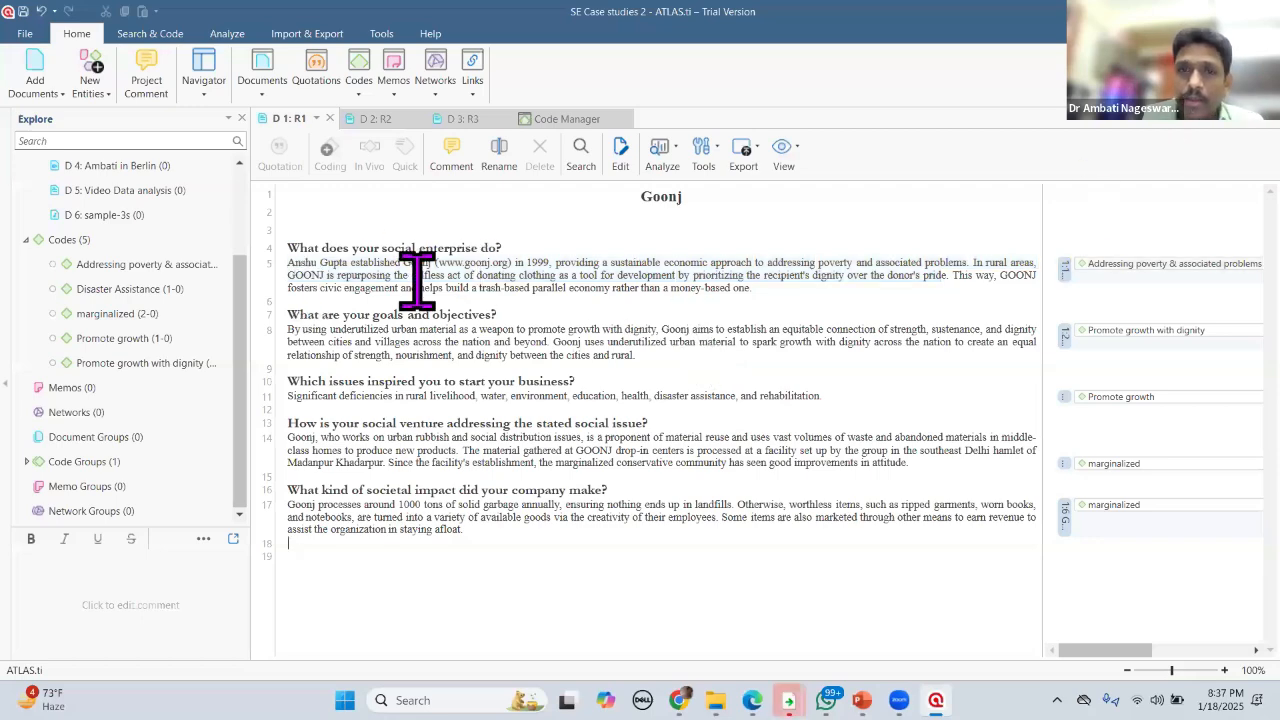
key("alt+Tab")
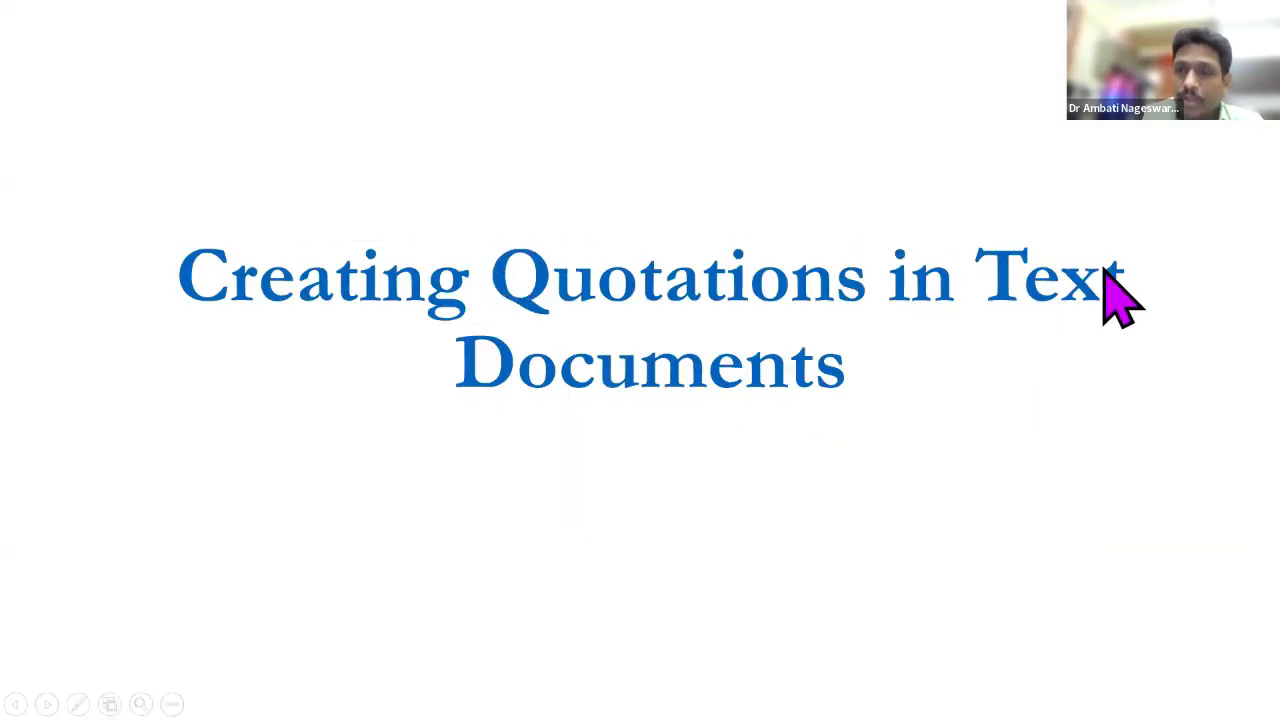
key("Escape")
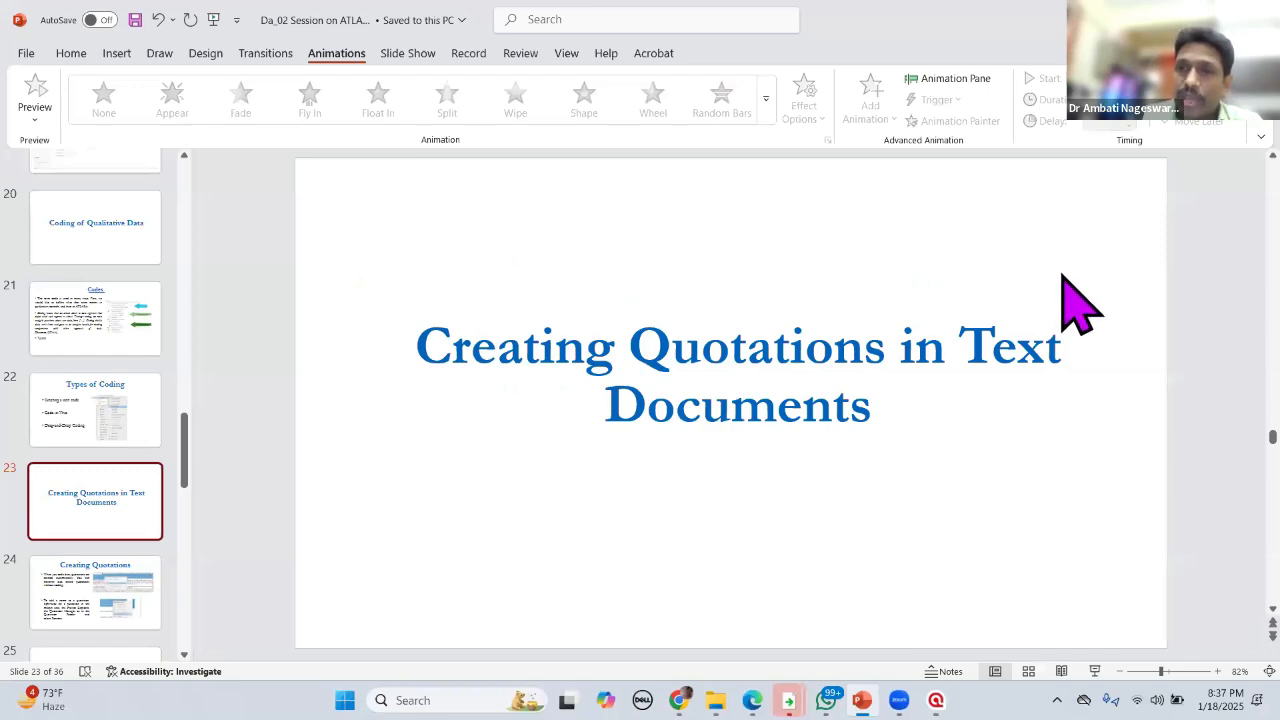
key("alt+Tab")
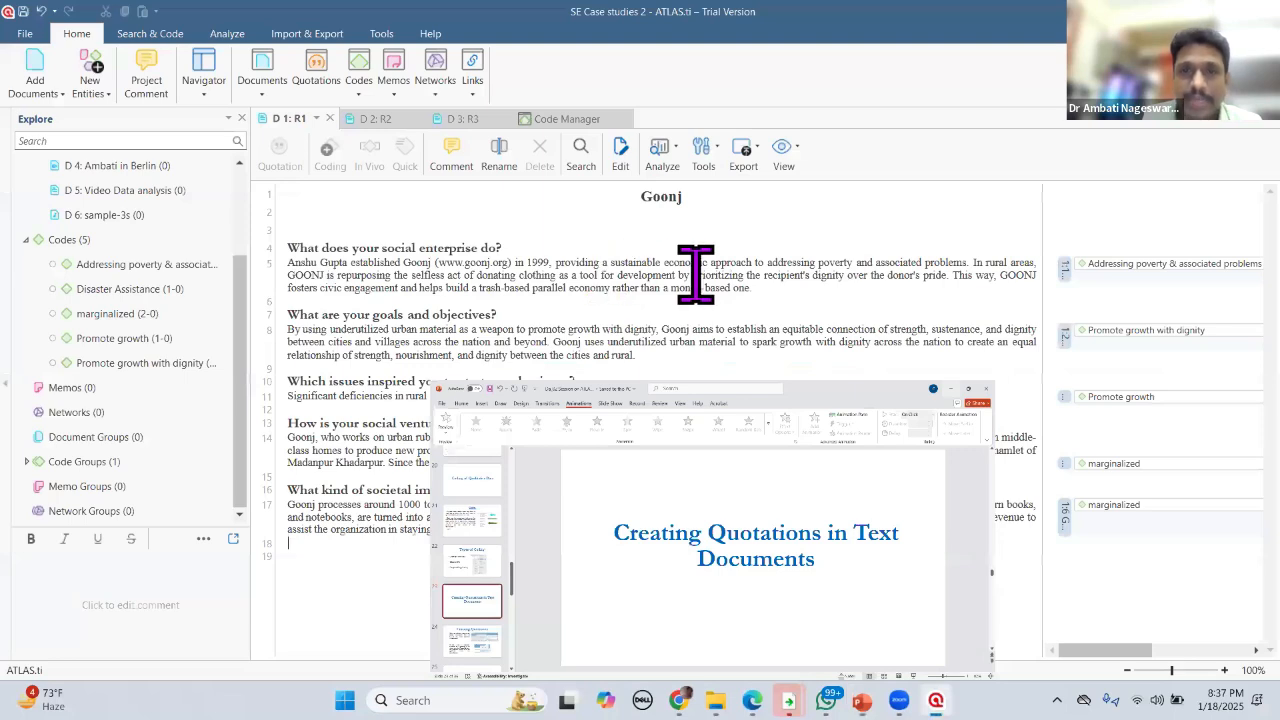
Step: Inspect the codes applied to the first R1 quotation and the commands available for its code and quotation
left_click(1065, 279)
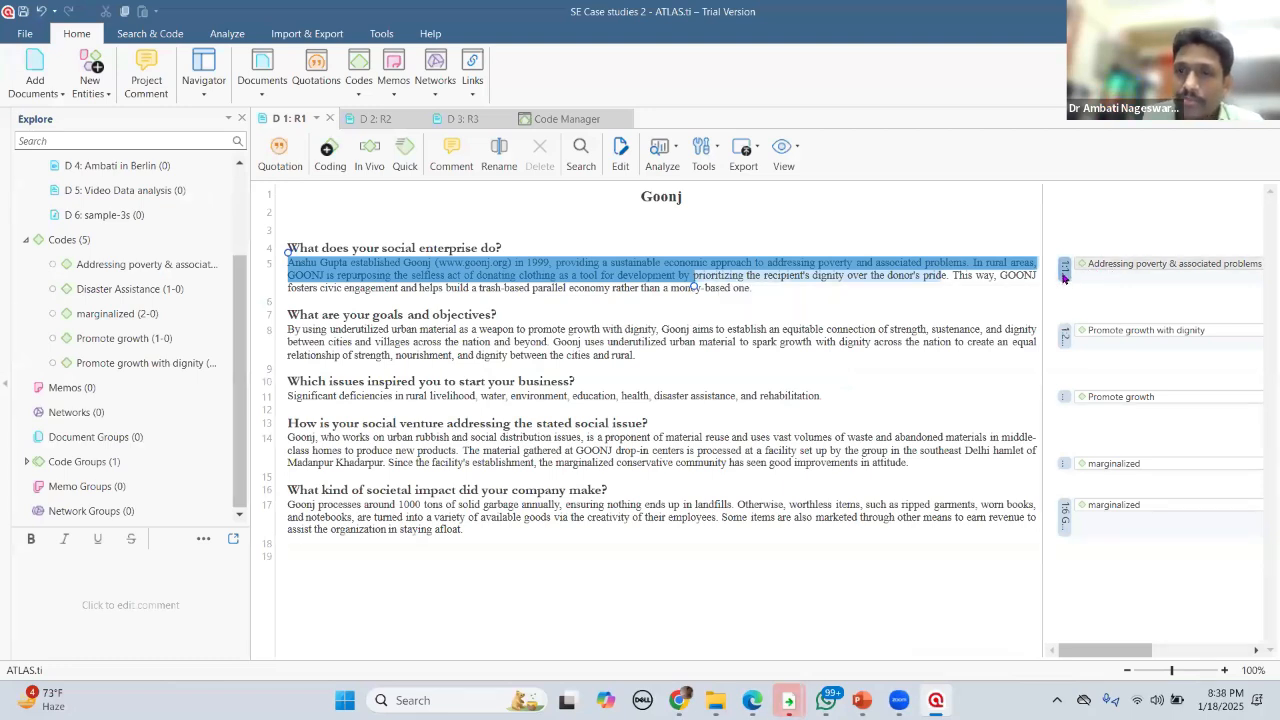
double_click(1063, 276)
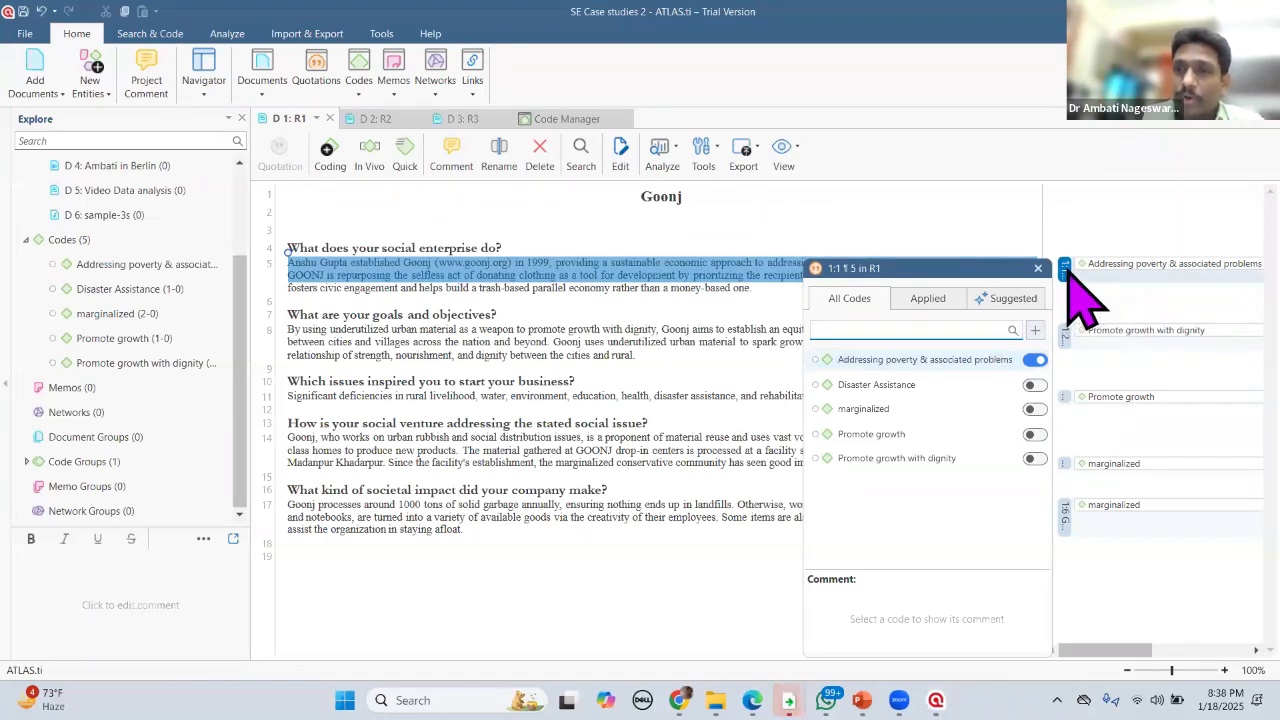
left_click(1066, 271)
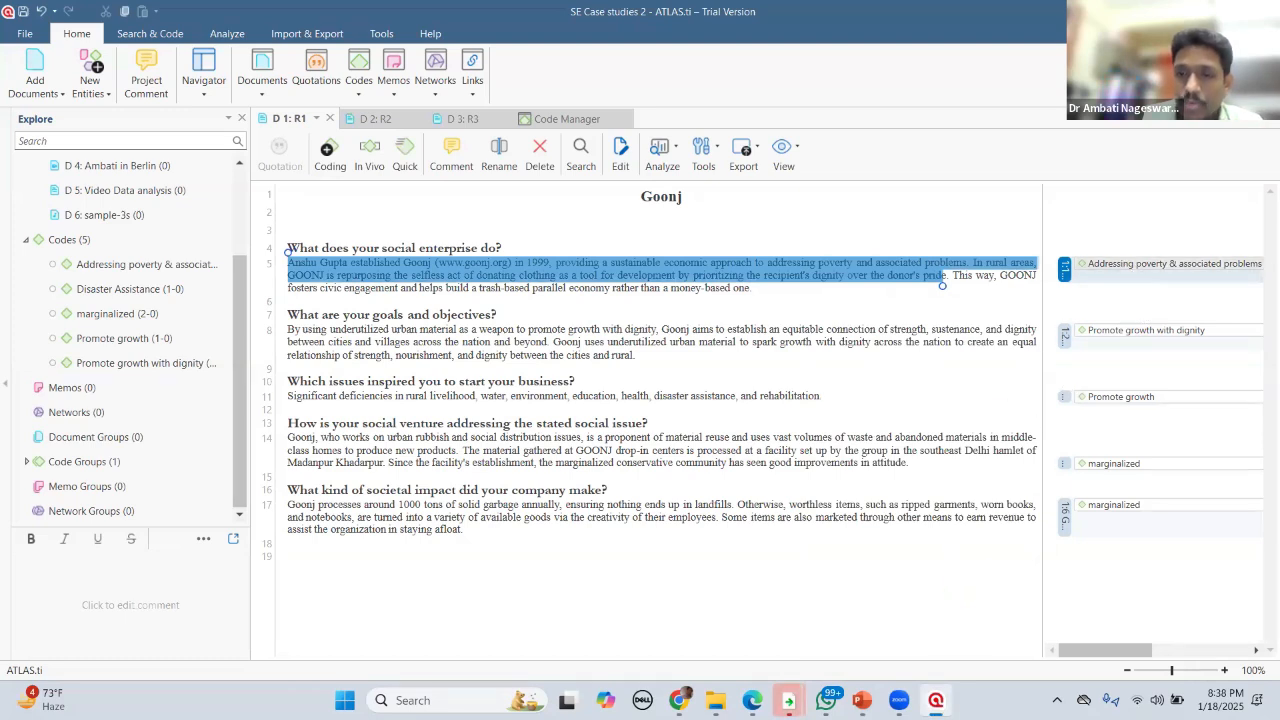
right_click(1100, 264)
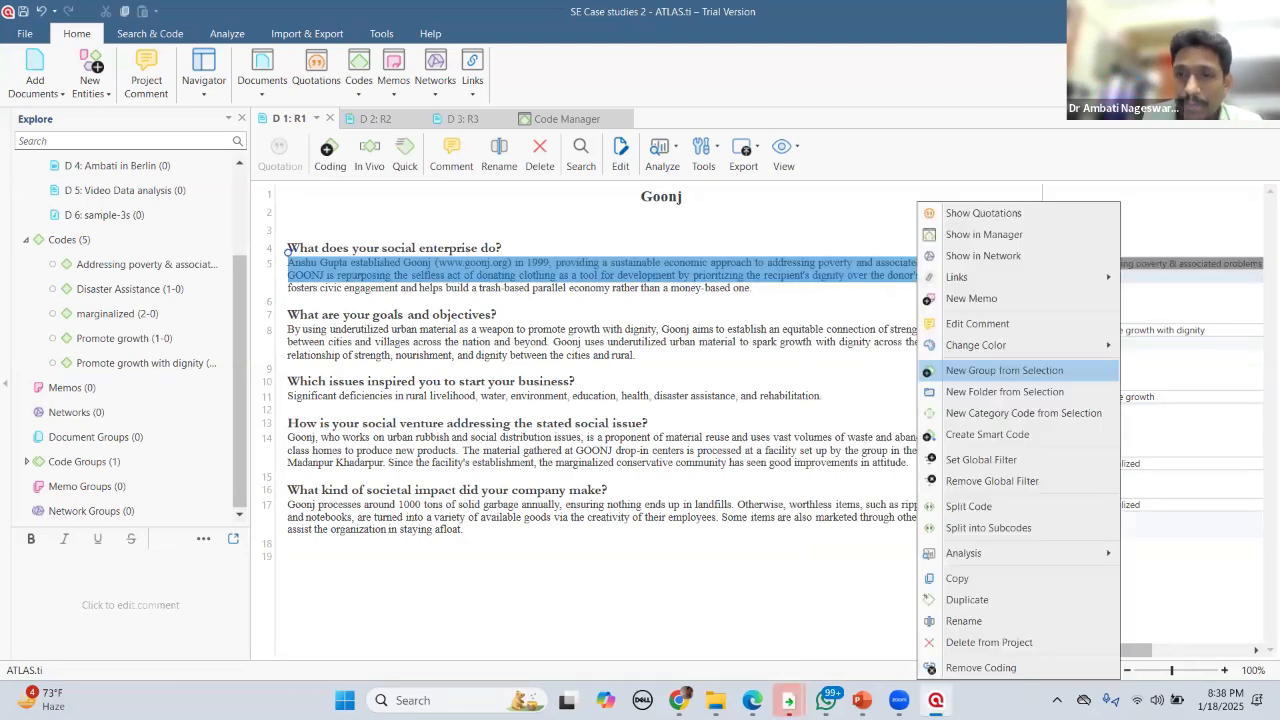
left_click(1066, 275)
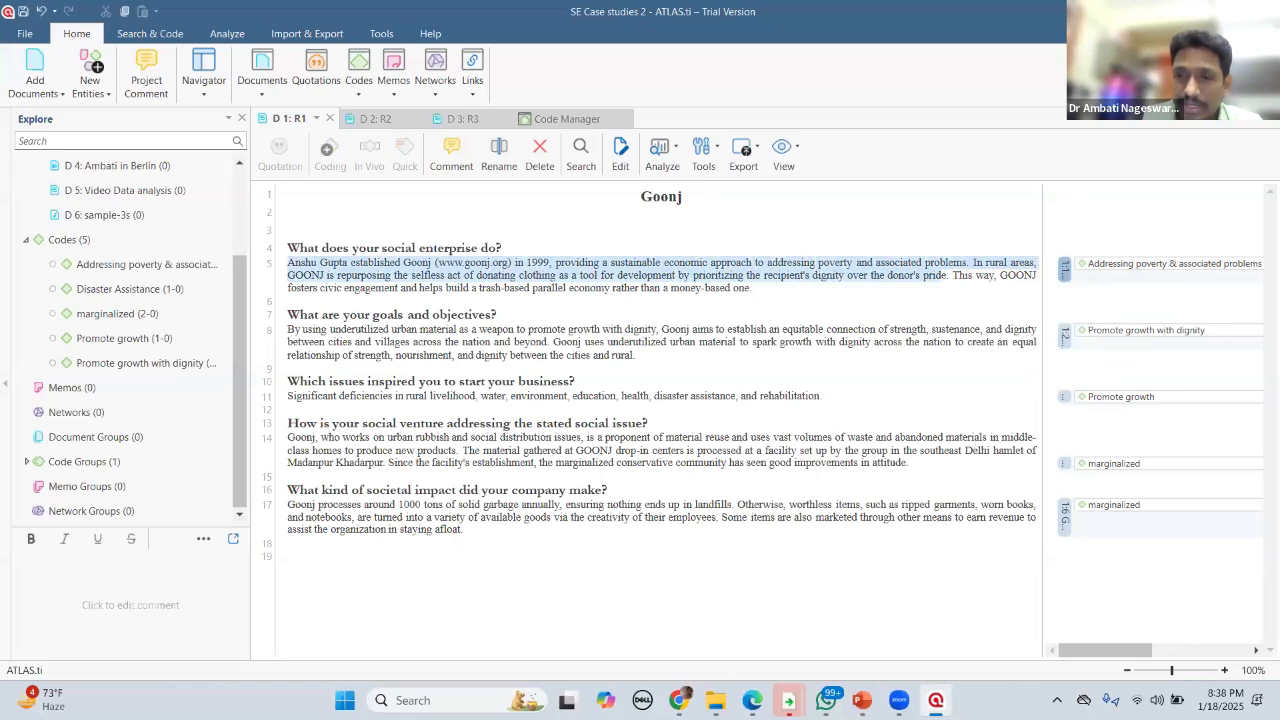
right_click(929, 274)
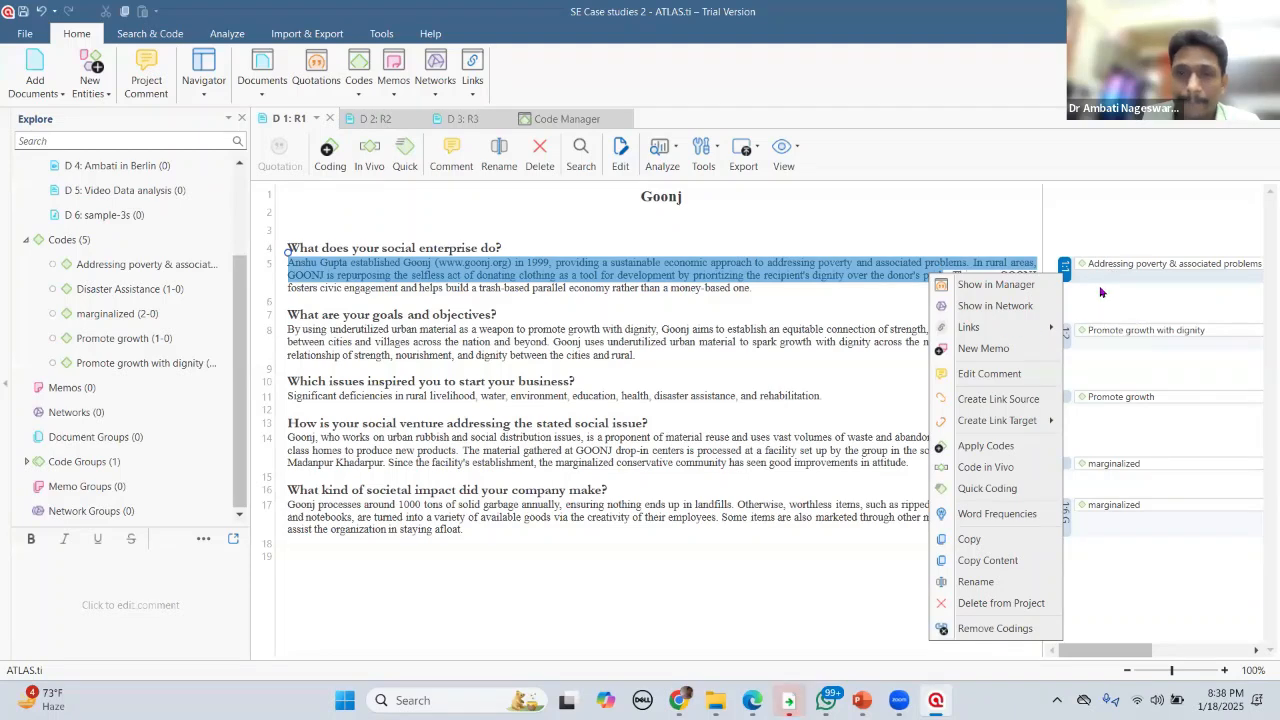
left_click(656, 307)
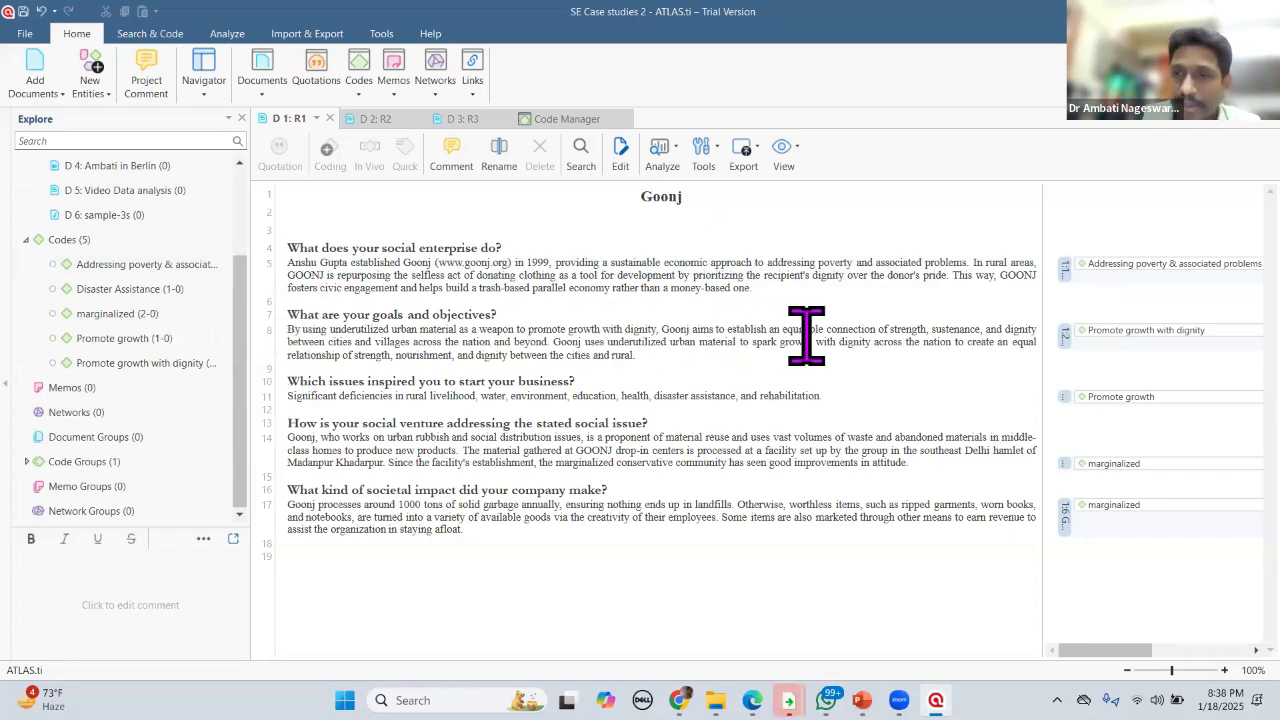
Step: Switch to PowerPoint to review the "Creating Quotations" slide in full-screen view, and return to the R1 document in ATLAS.ti
left_click_drag(288, 330, 806, 335)
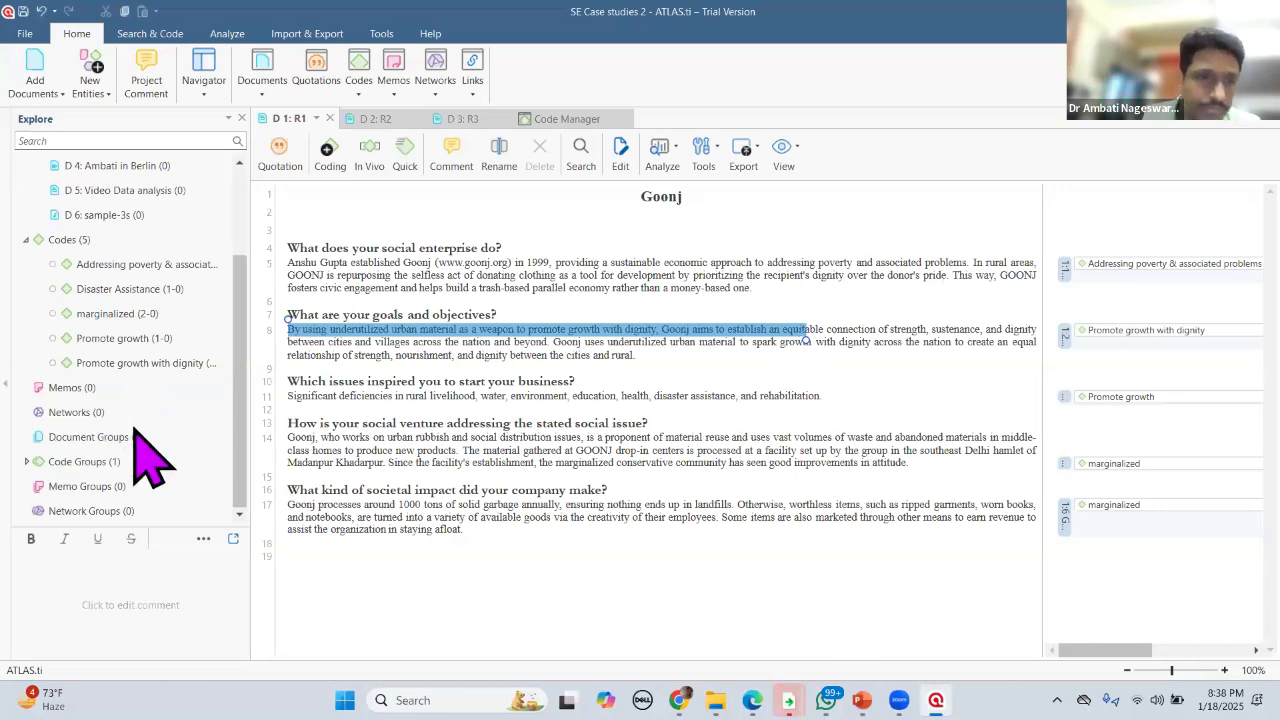
key("alt+Tab")
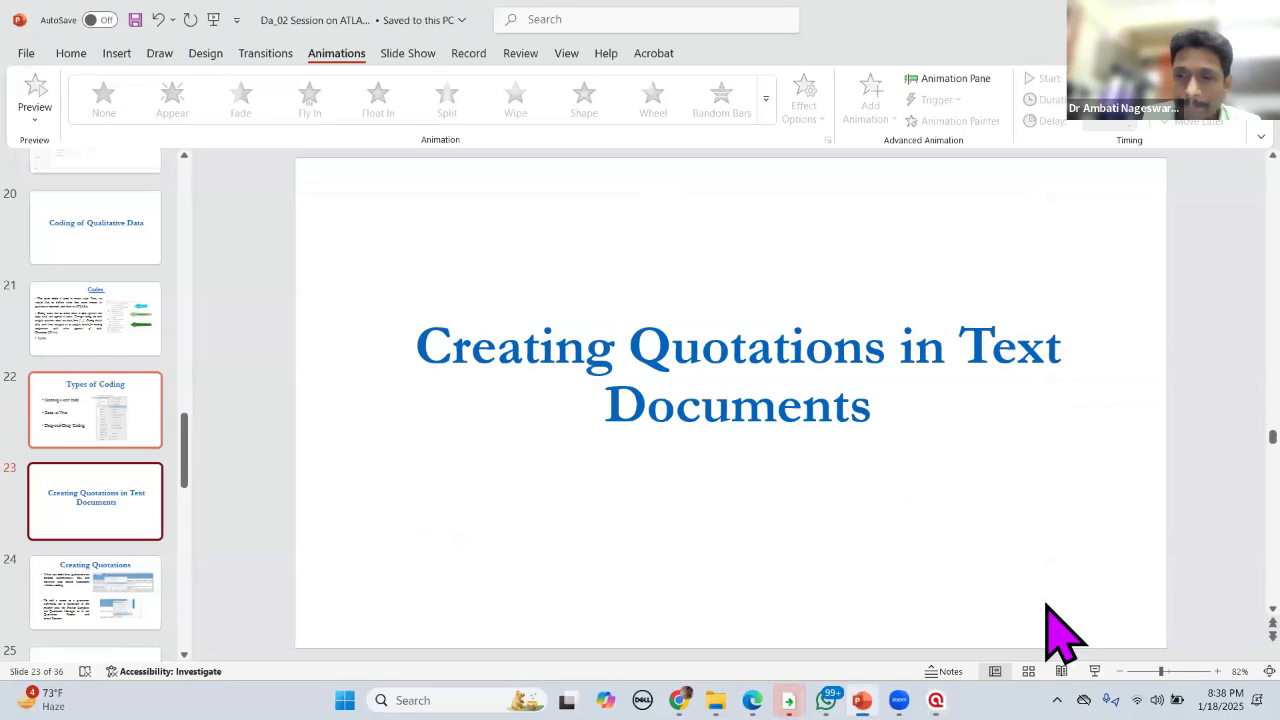
key("Down")
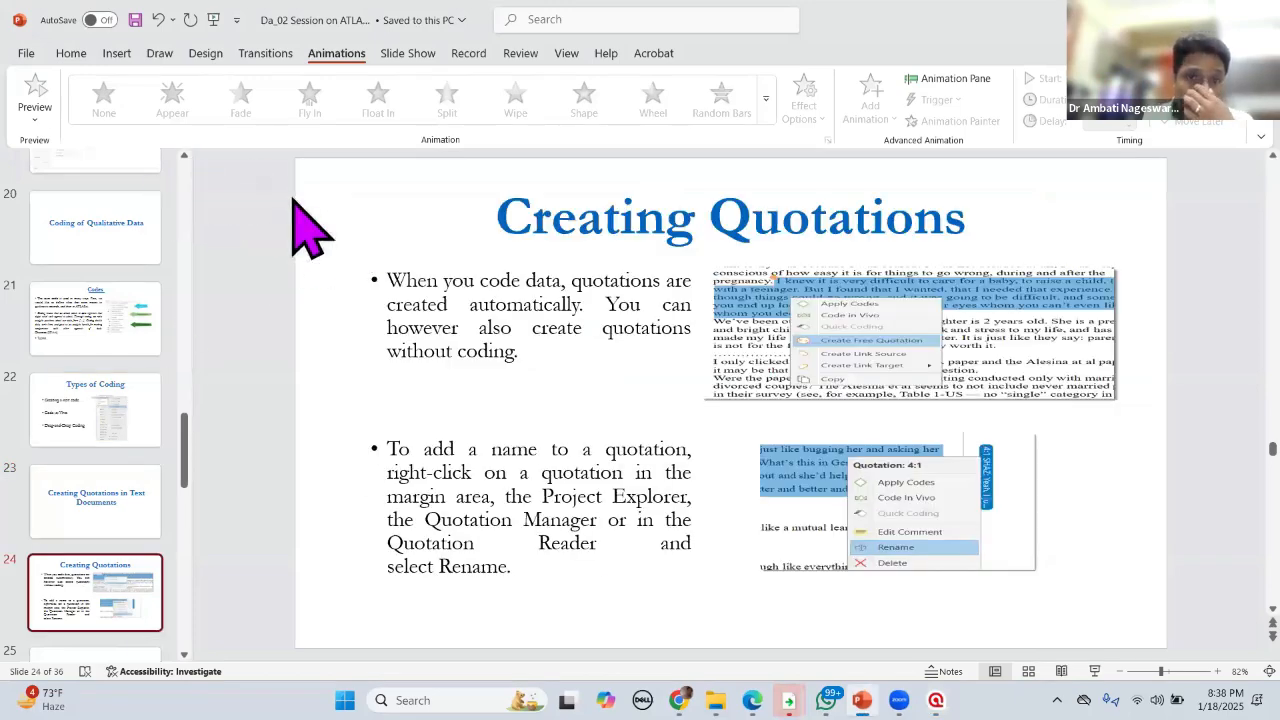
key("shift+F5")
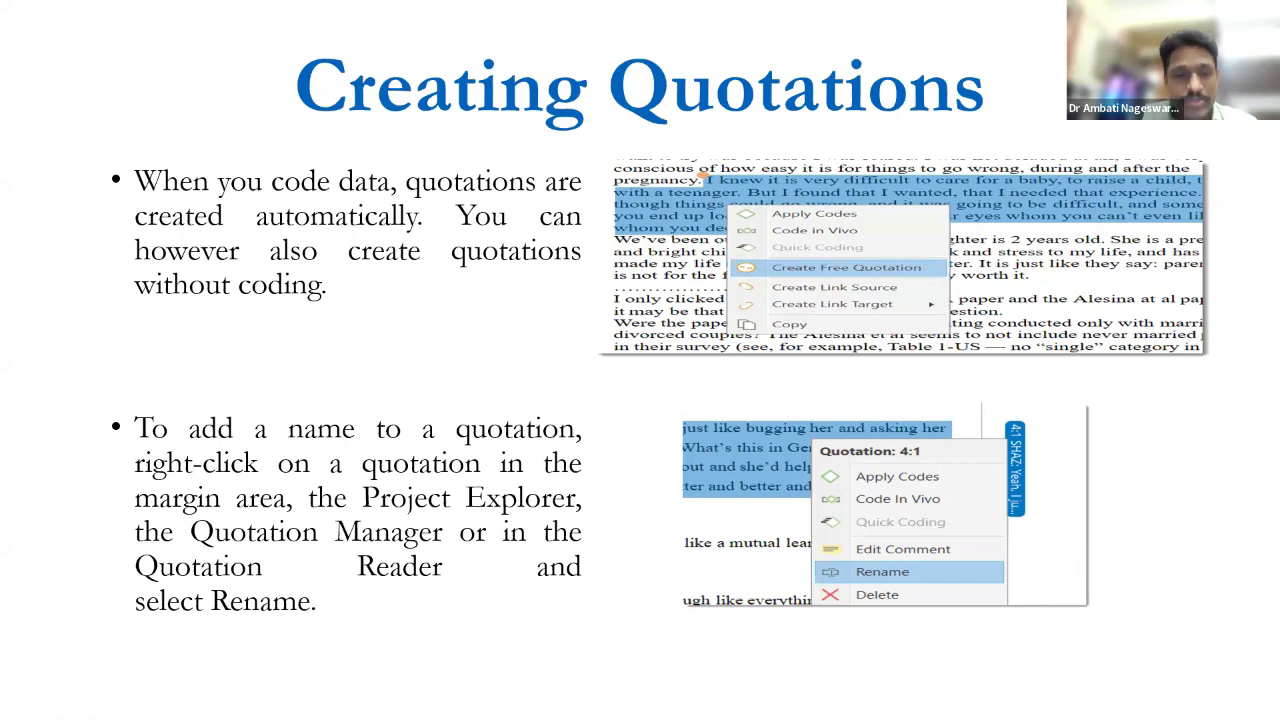
key("Escape")
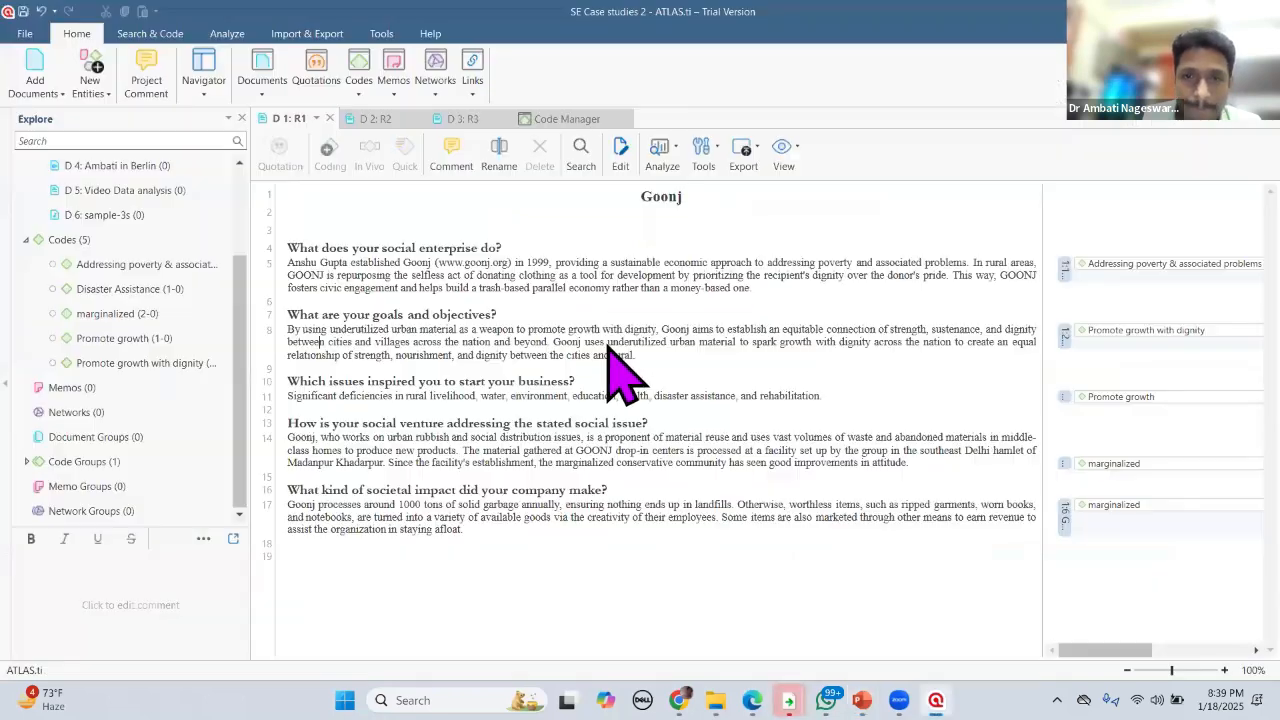
key("alt+Tab")
Step: Create a free quotation in R1 from the goals sentence running from "By using underutilized urban material" to "across the nation and beyond"
left_click_drag(288, 330, 548, 343)
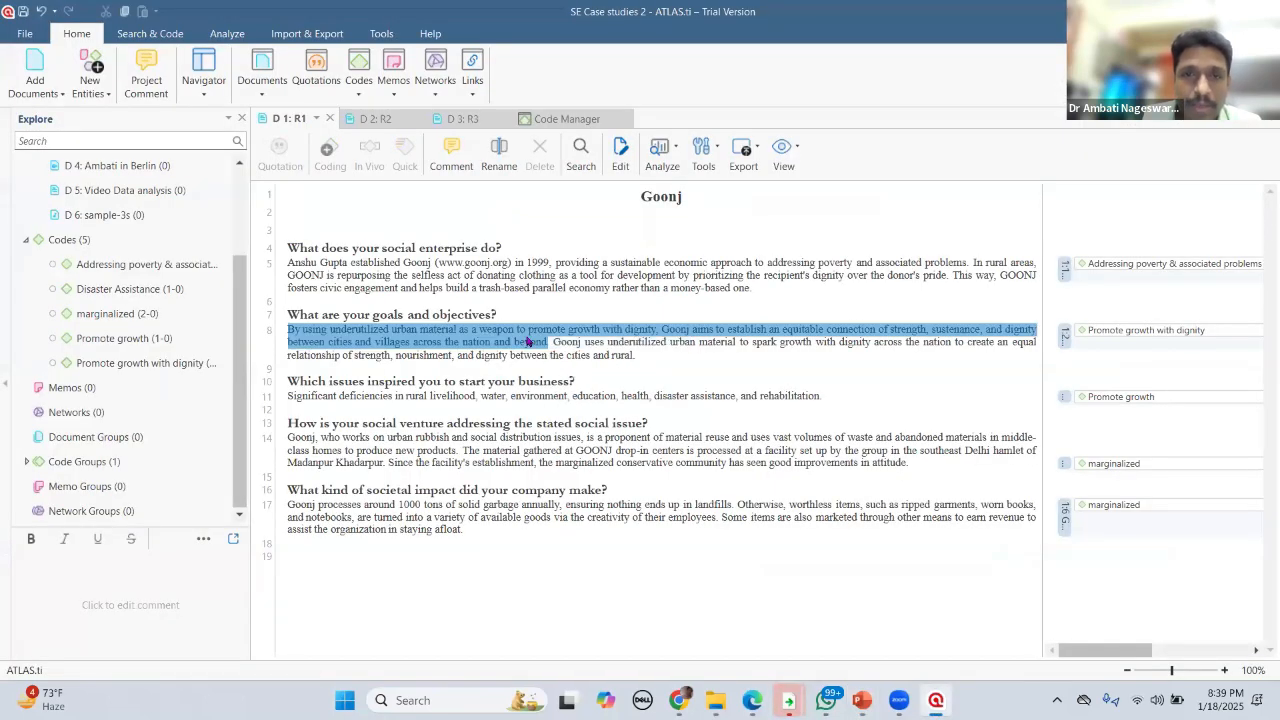
right_click(527, 341)
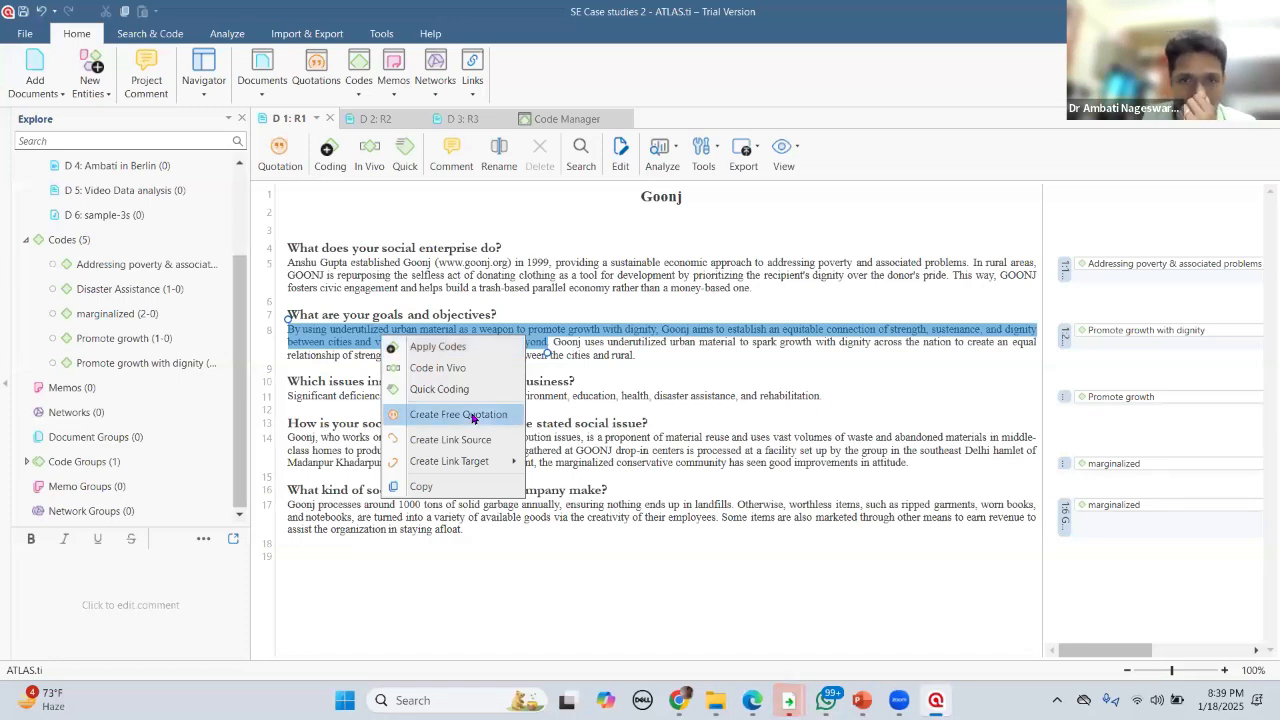
left_click(474, 417)
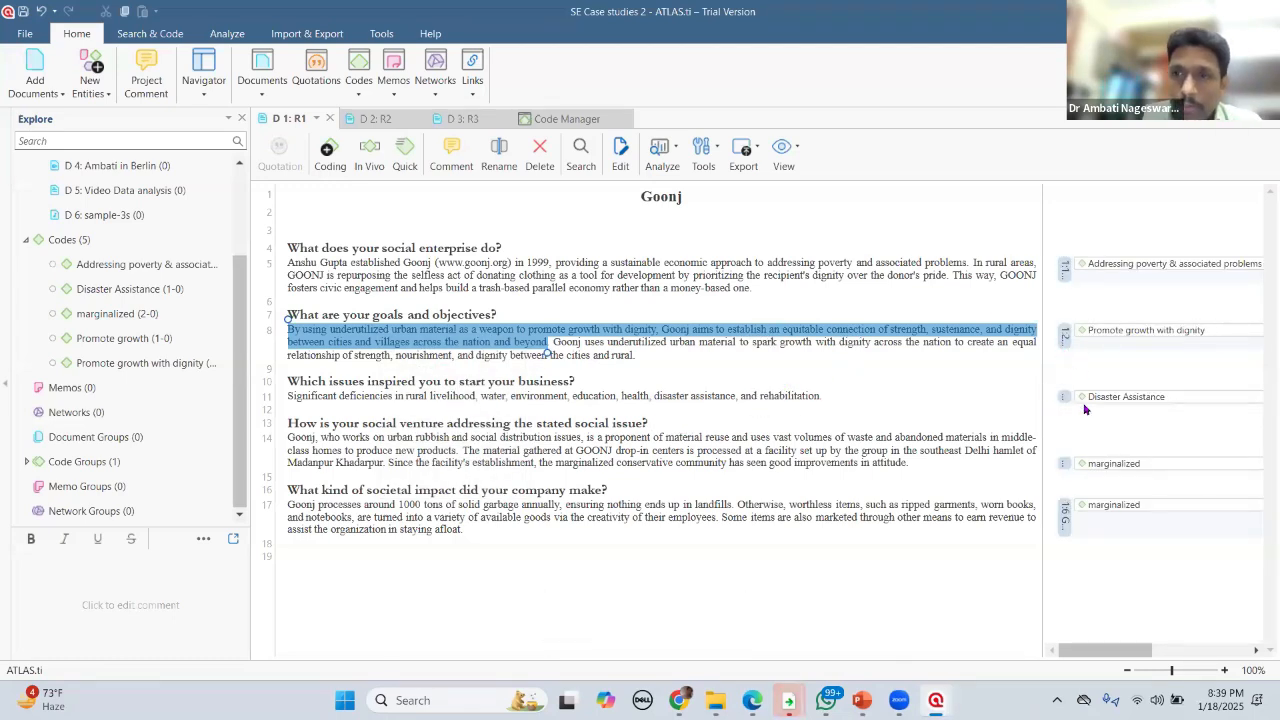
Step: Check which codes are applied to the R1 goals and objectives quotation, and close its coding window
left_click(1064, 337)
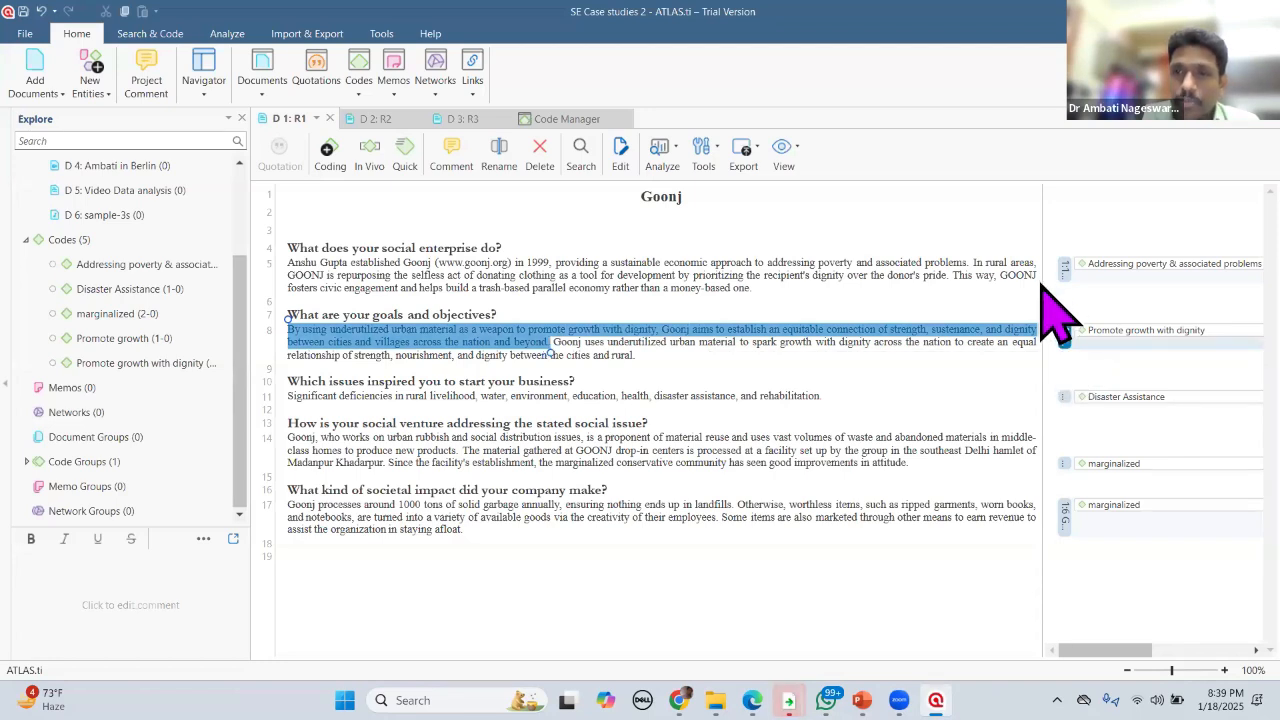
double_click(1066, 332)
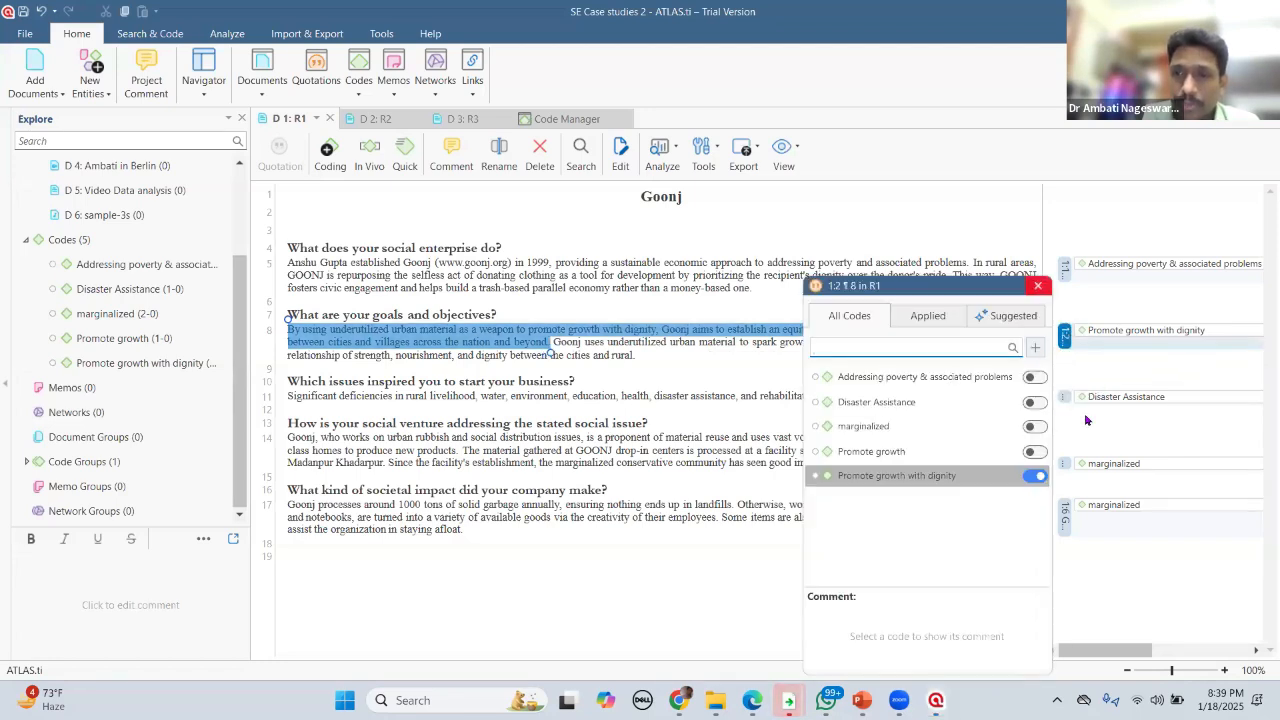
left_click(1038, 286)
left_click(1093, 343)
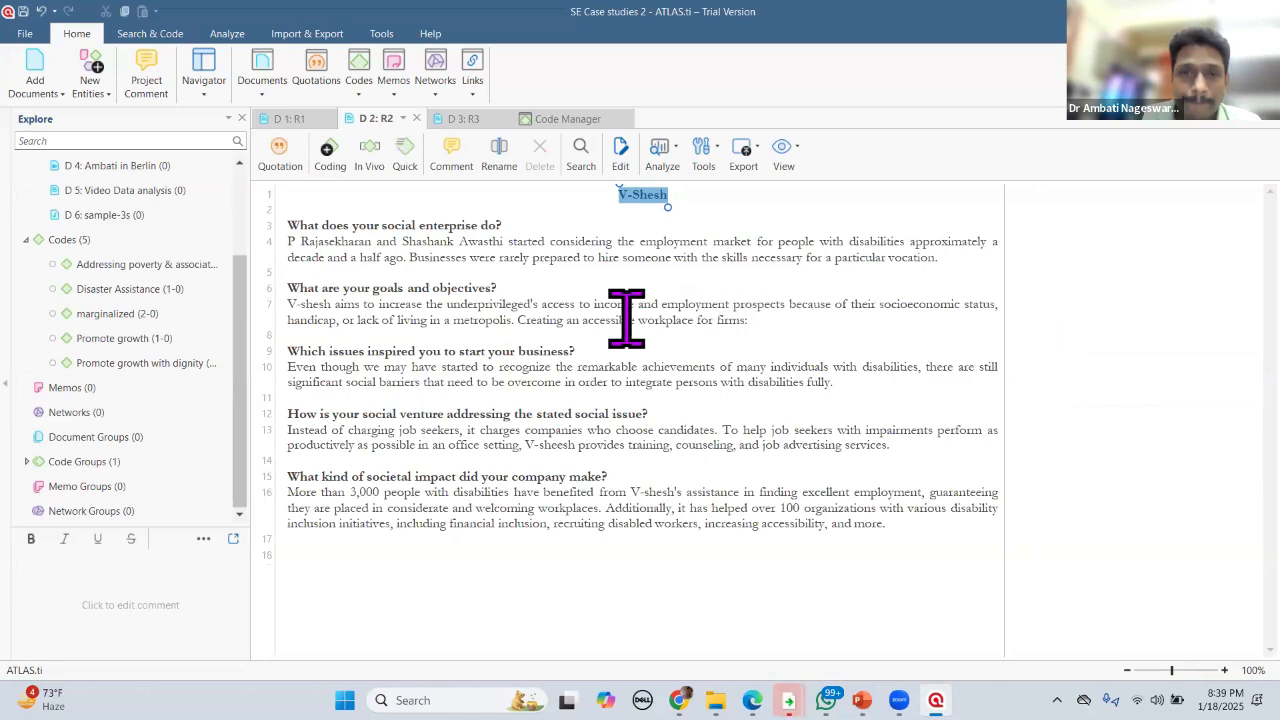
Step: Create a free quotation in R2 from the goals sentence running from "V-shesh aims to increase" to "lack of living in a metropolis"
triple_click(338, 314)
left_click_drag(338, 314, 428, 312)
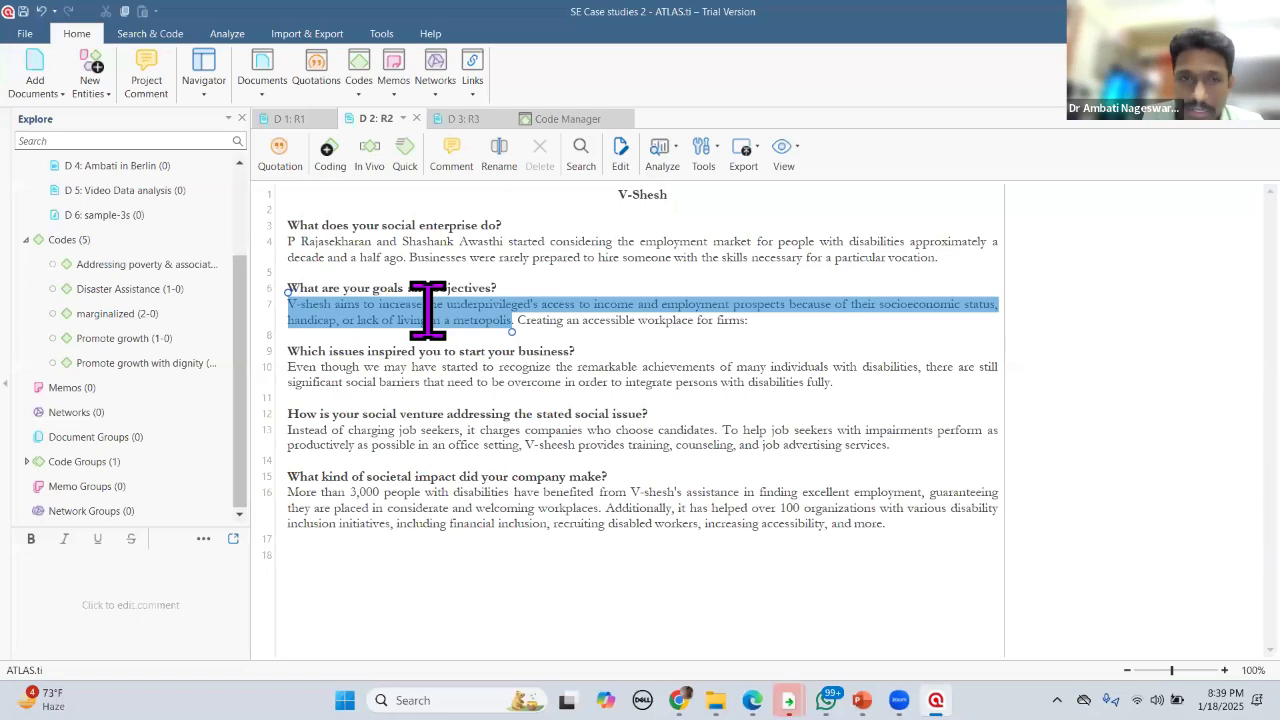
right_click(428, 312)
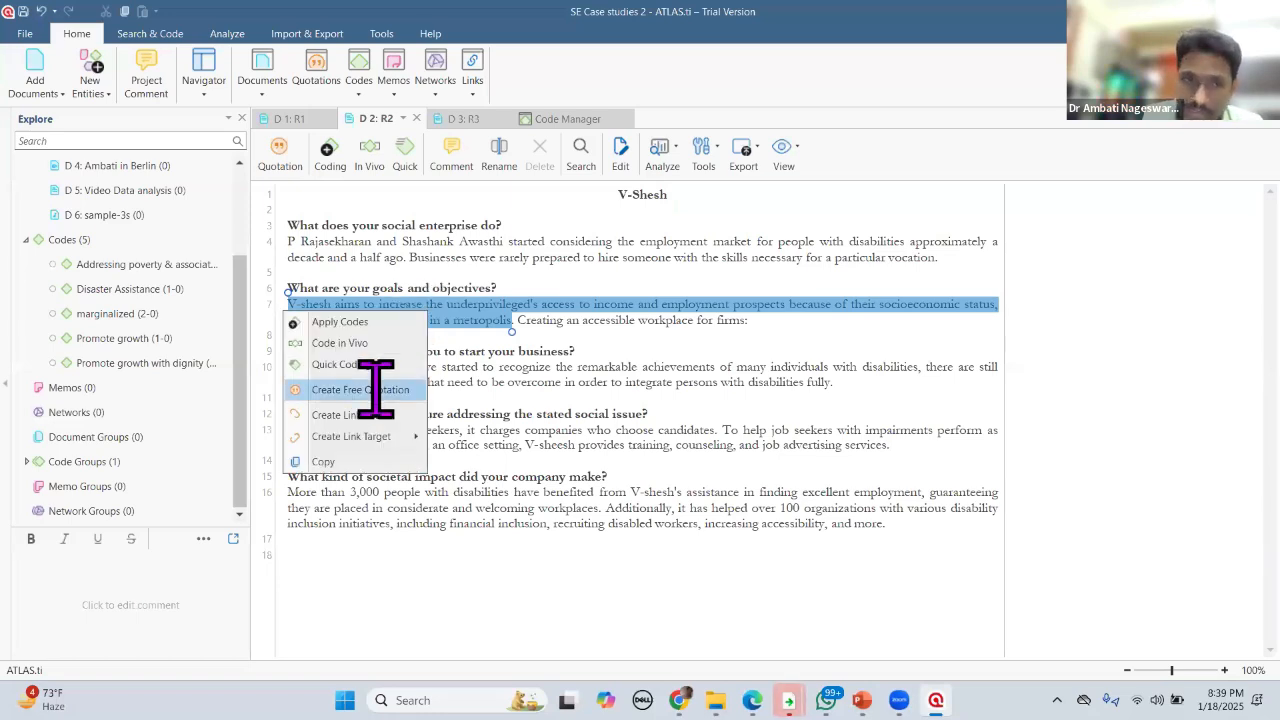
left_click(360, 389)
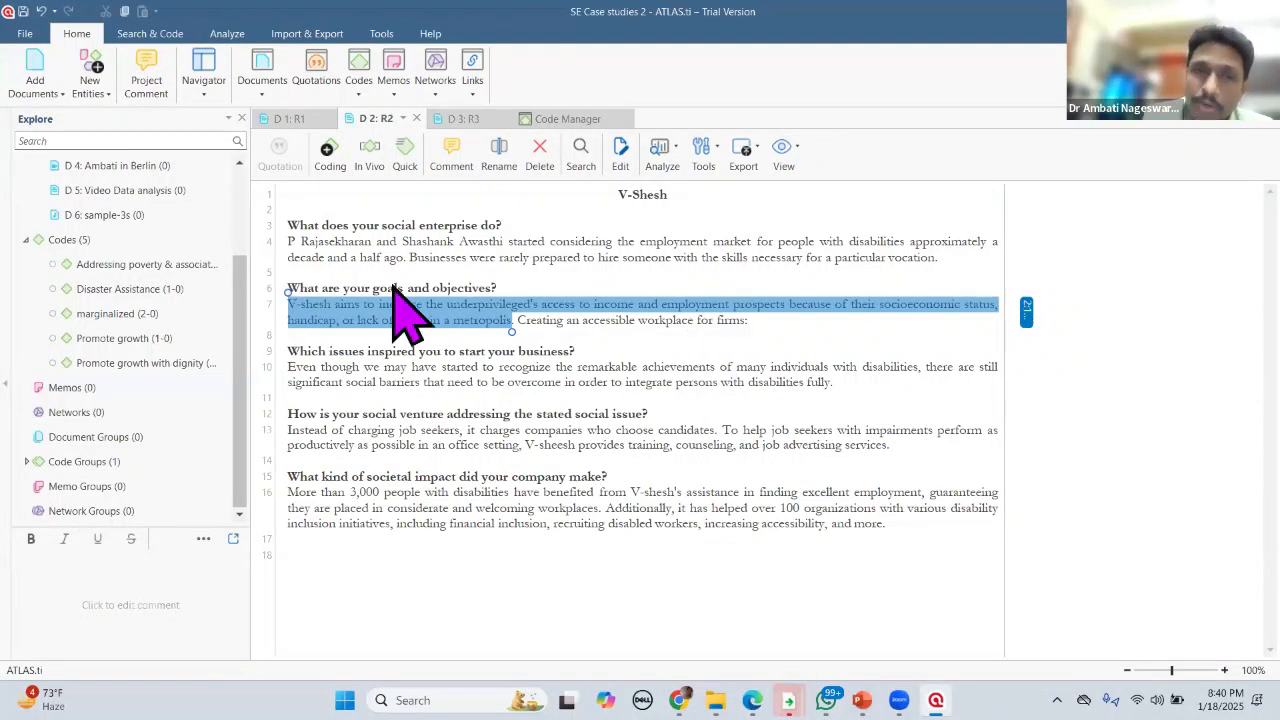
Step: Compare the commands available for the R2 goals quotation with those for the same sentence selected as plain text
right_click(425, 307)
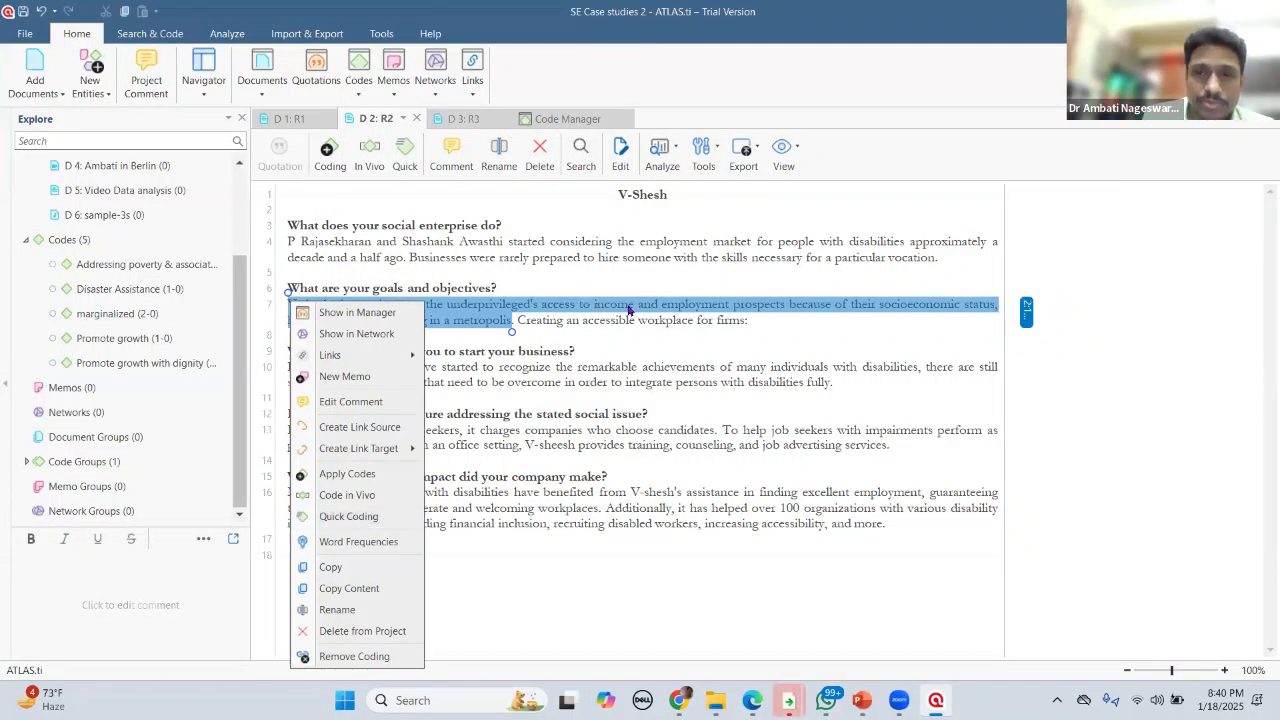
left_click(380, 294)
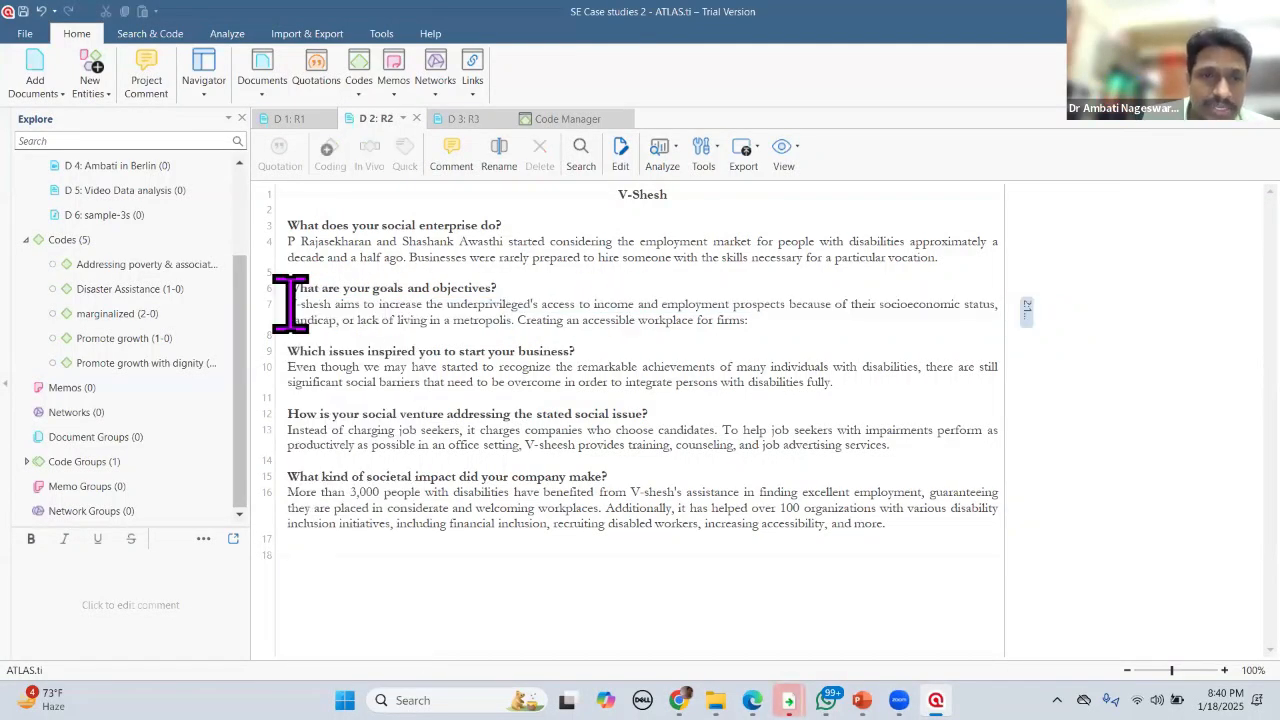
left_click_drag(288, 304, 516, 318)
right_click(480, 318)
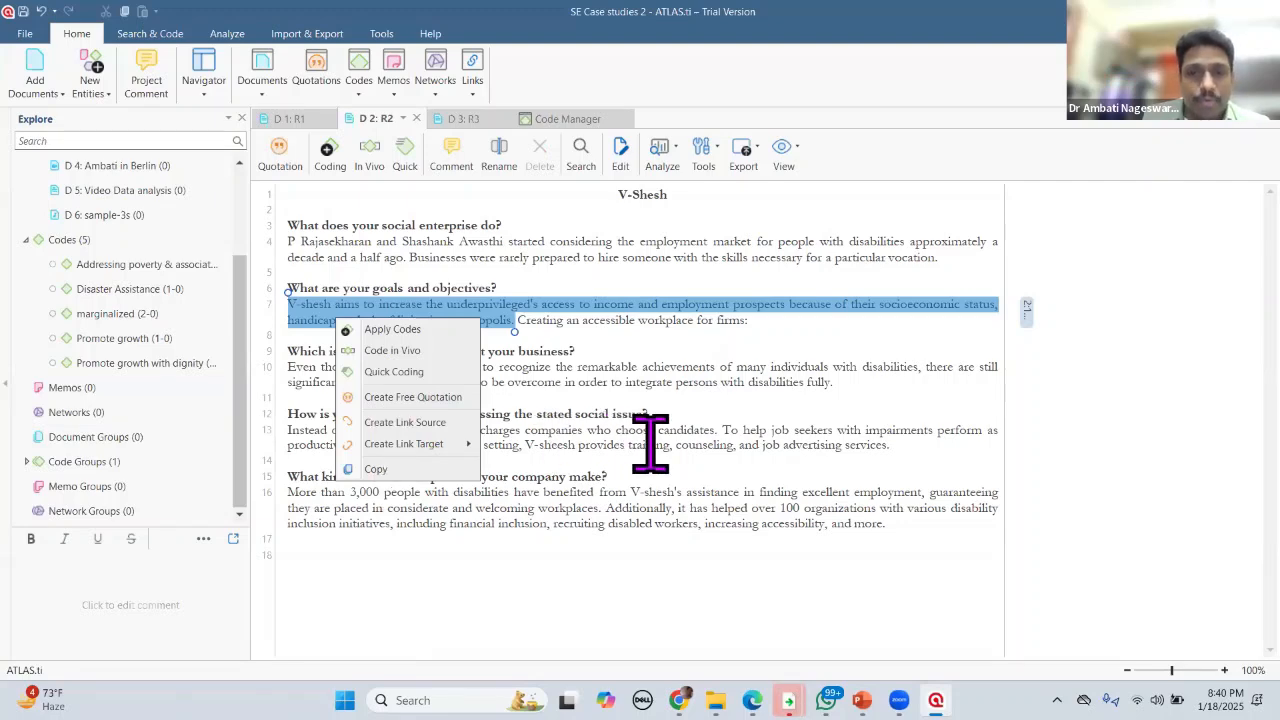
Step: Switch to PowerPoint to reread how to name a quotation on the "Creating Quotations" slide, and return to ATLAS.ti
key("alt+Tab")
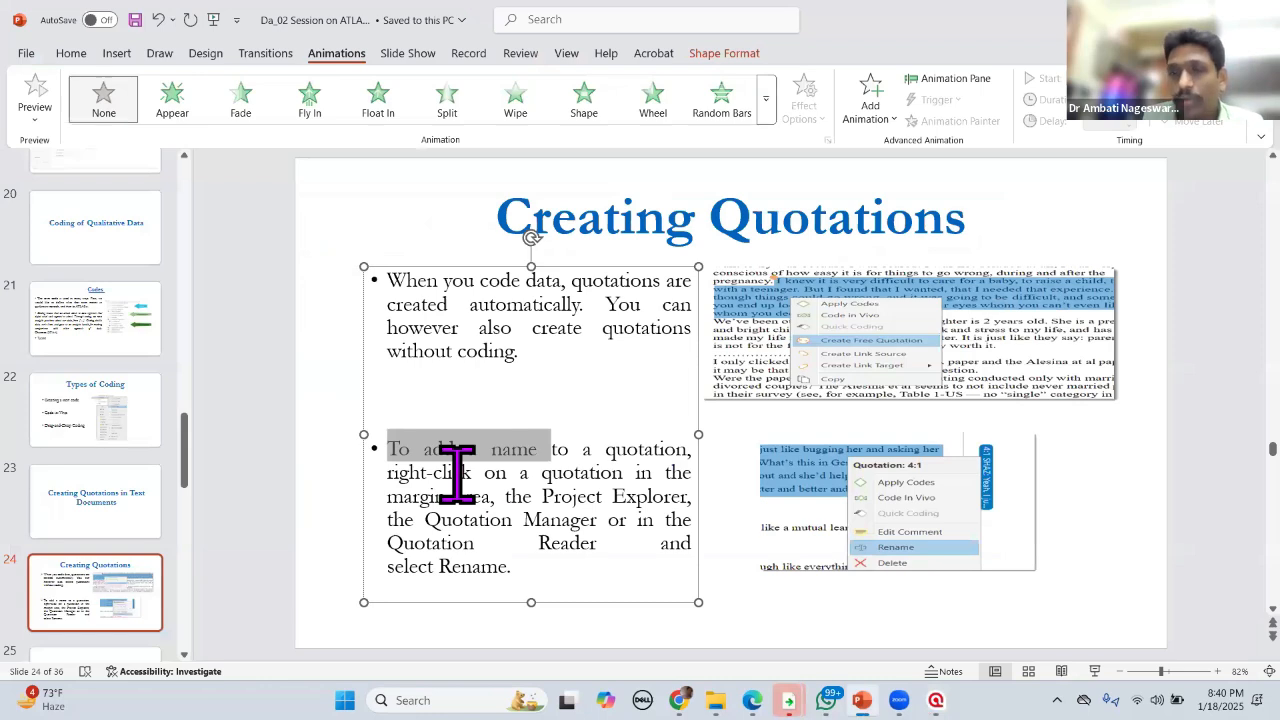
left_click_drag(550, 450, 644, 450)
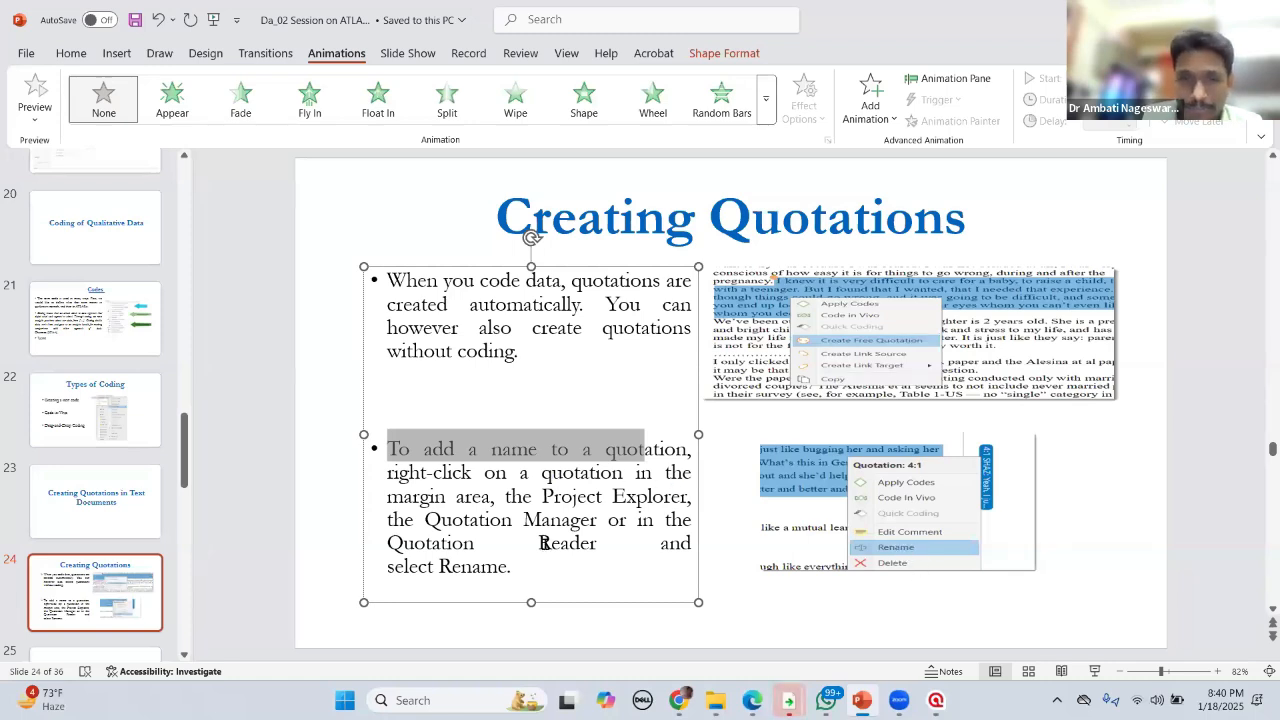
left_click(880, 350)
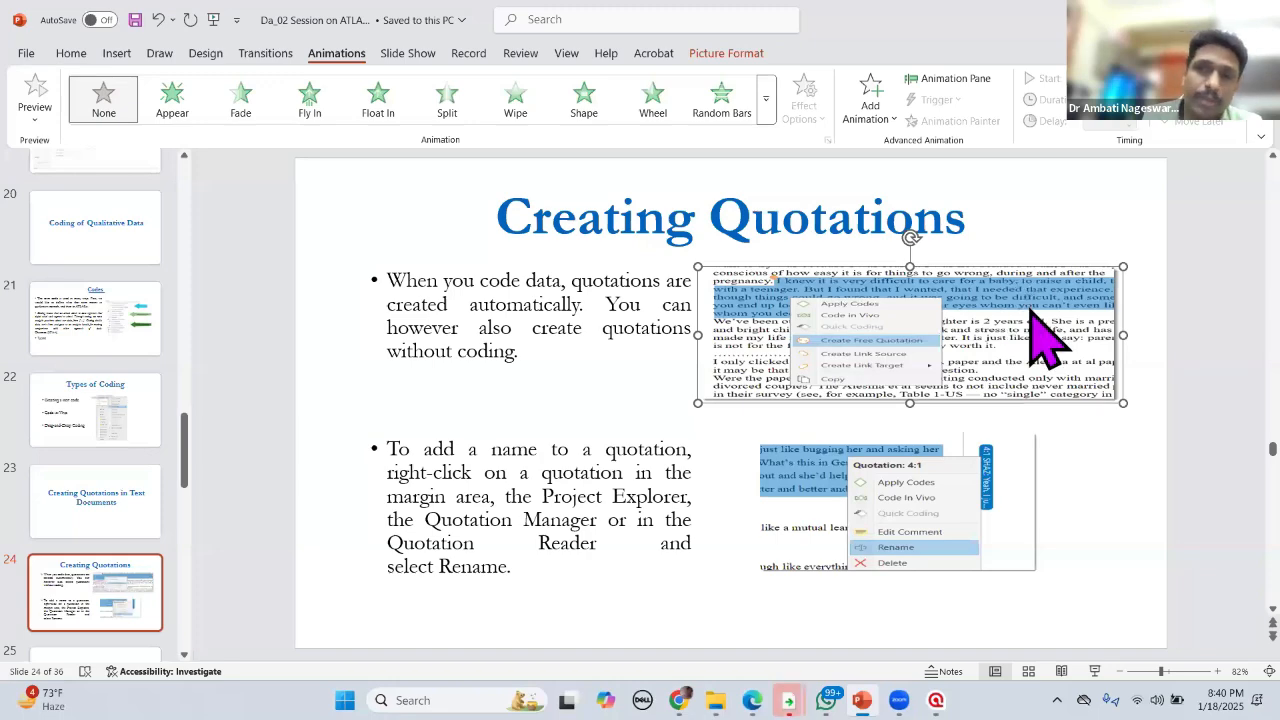
key("alt+Tab")
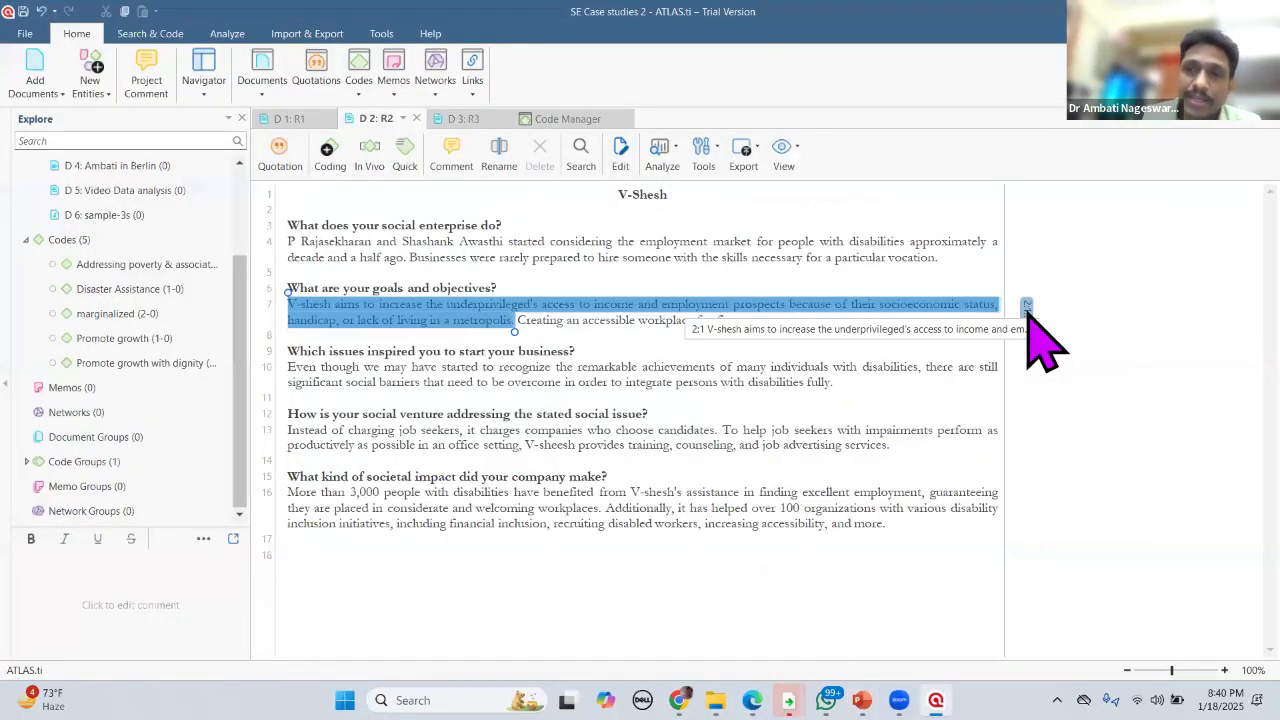
Step: Create a new code "Access to basic resources" and apply it to the R2 goals and objectives quotation
right_click(1027, 305)
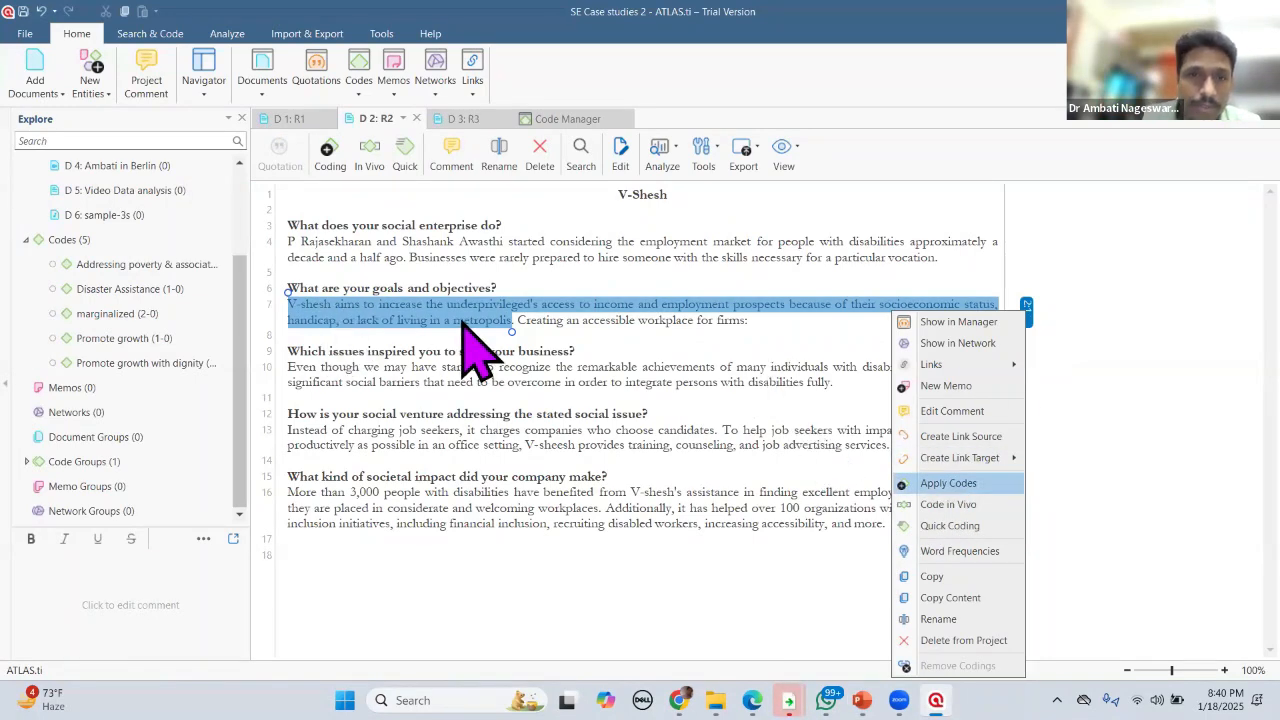
key("Return")
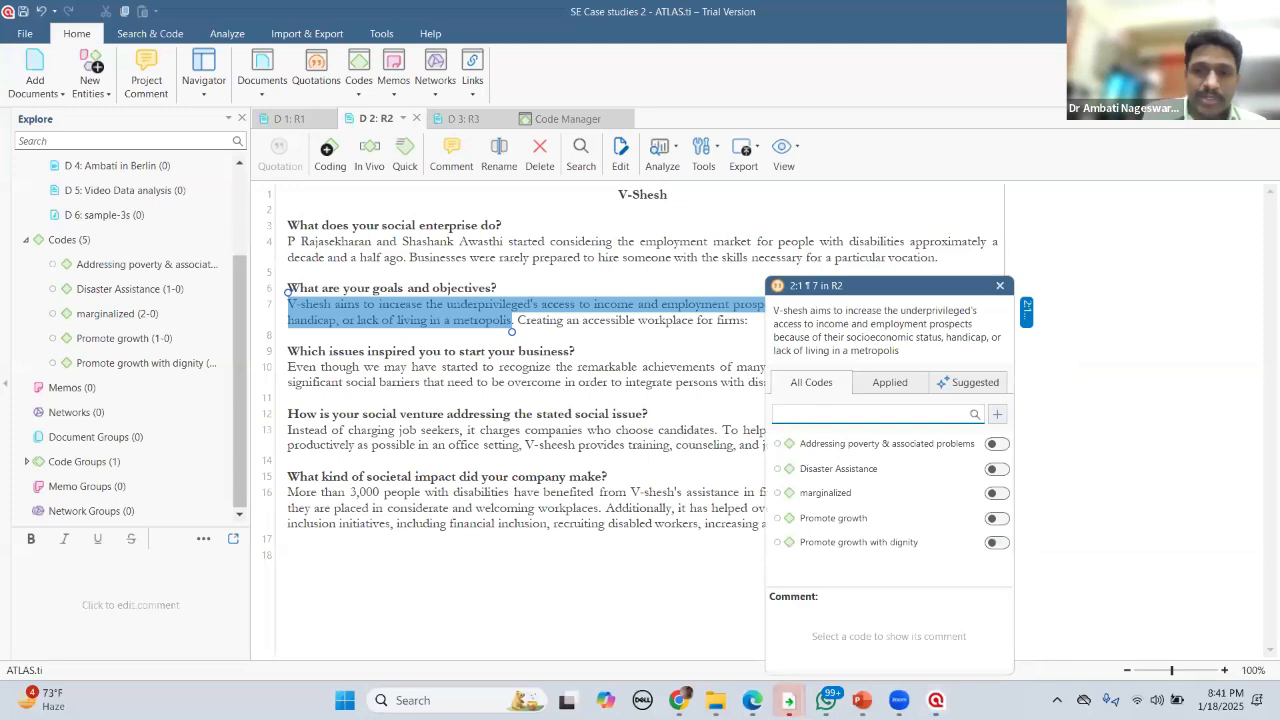
type("Un")
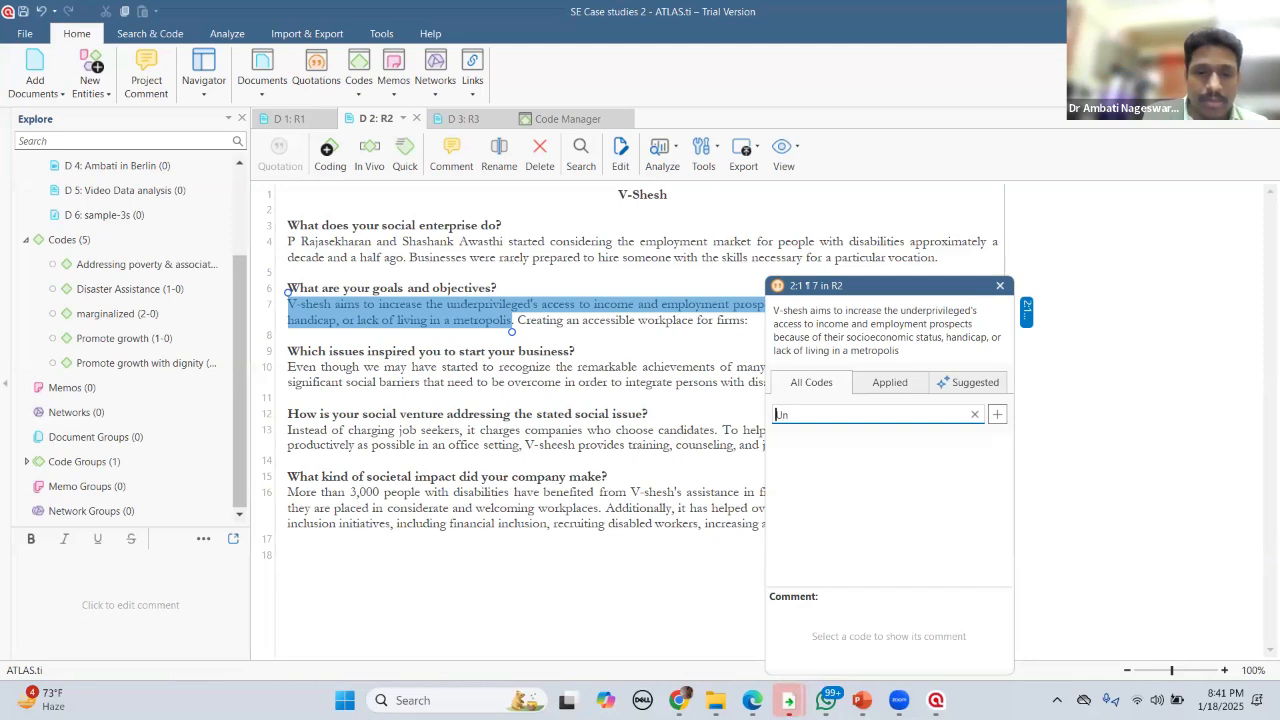
type("Acces")
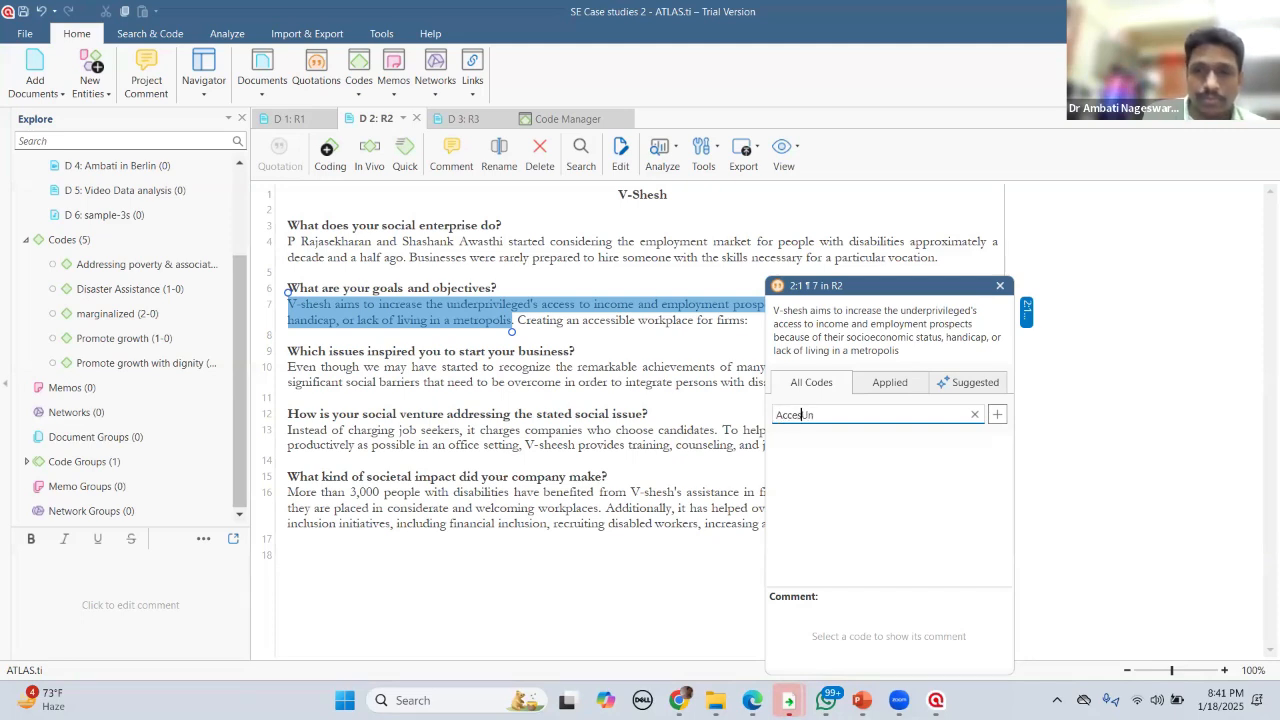
type("s to ")
type("basic")
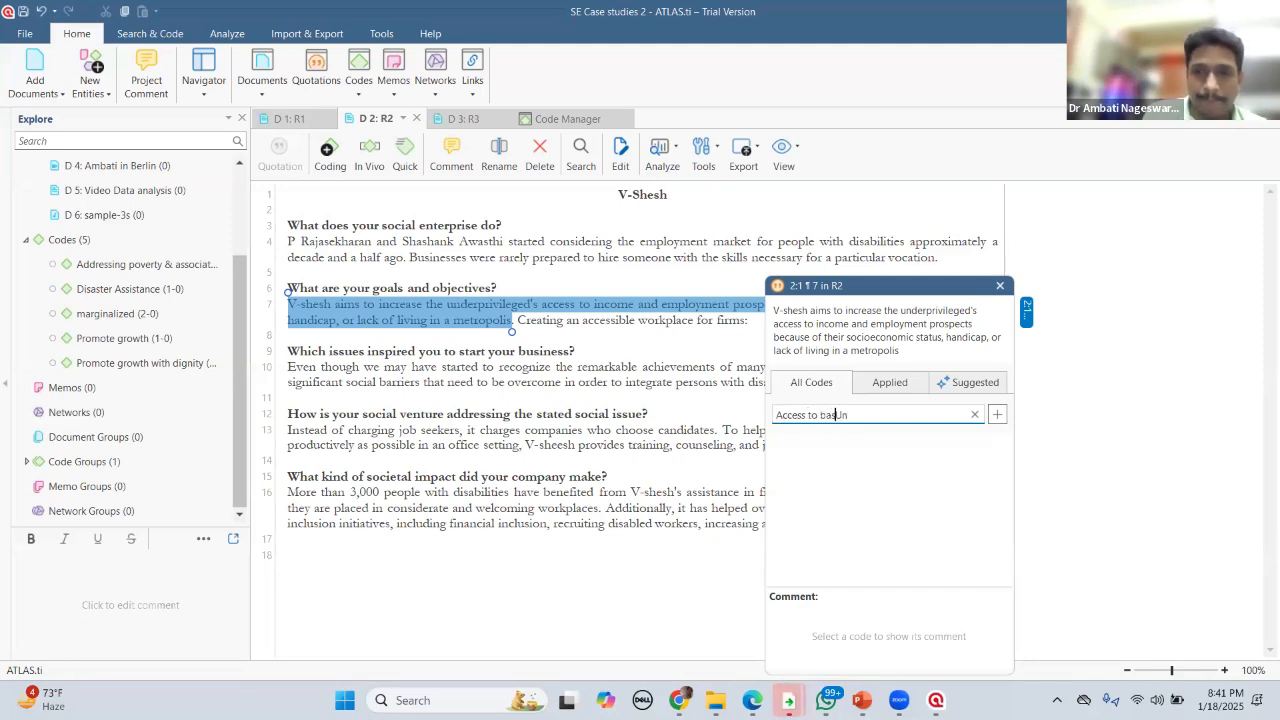
type(" resources")
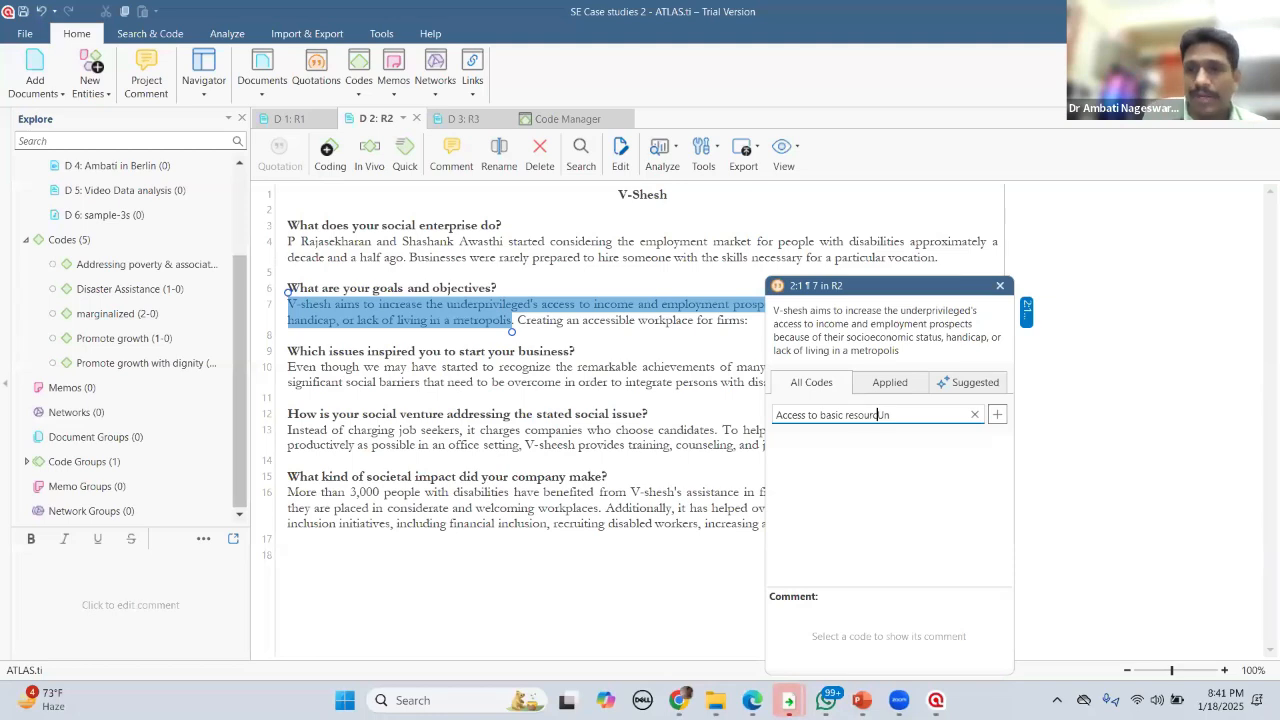
key("Delete")
key("Delete")
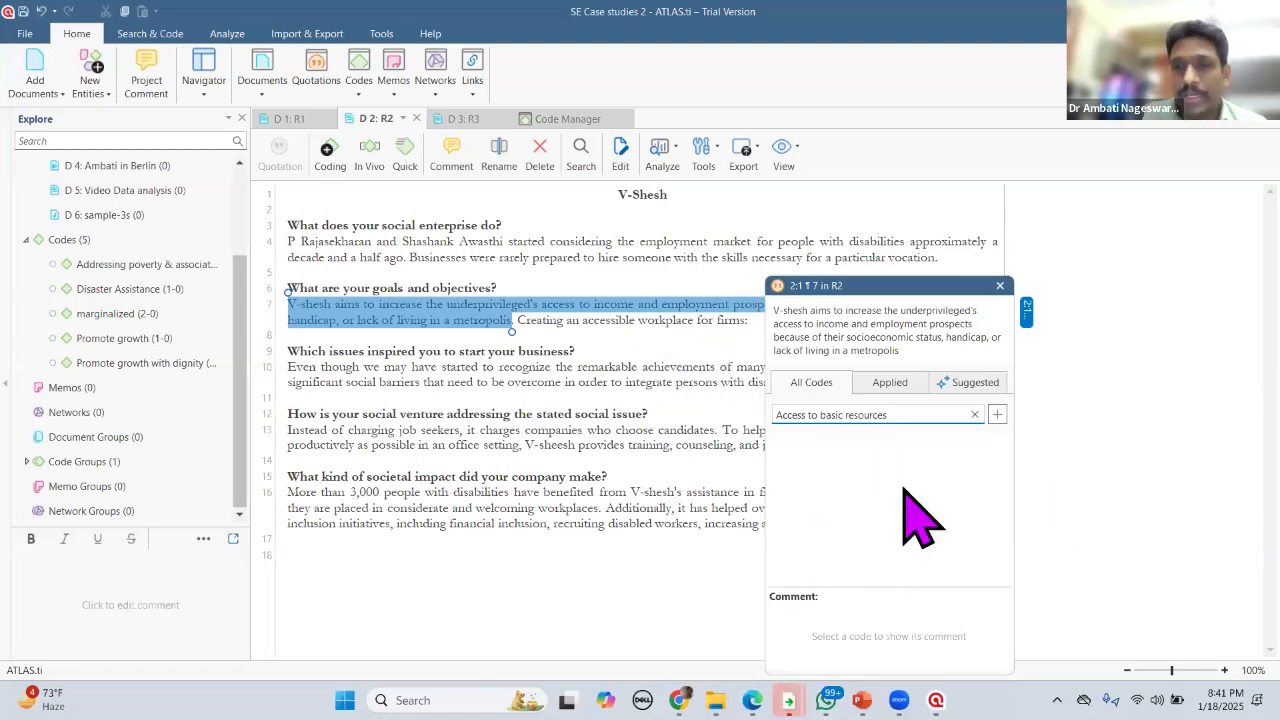
left_click(996, 416)
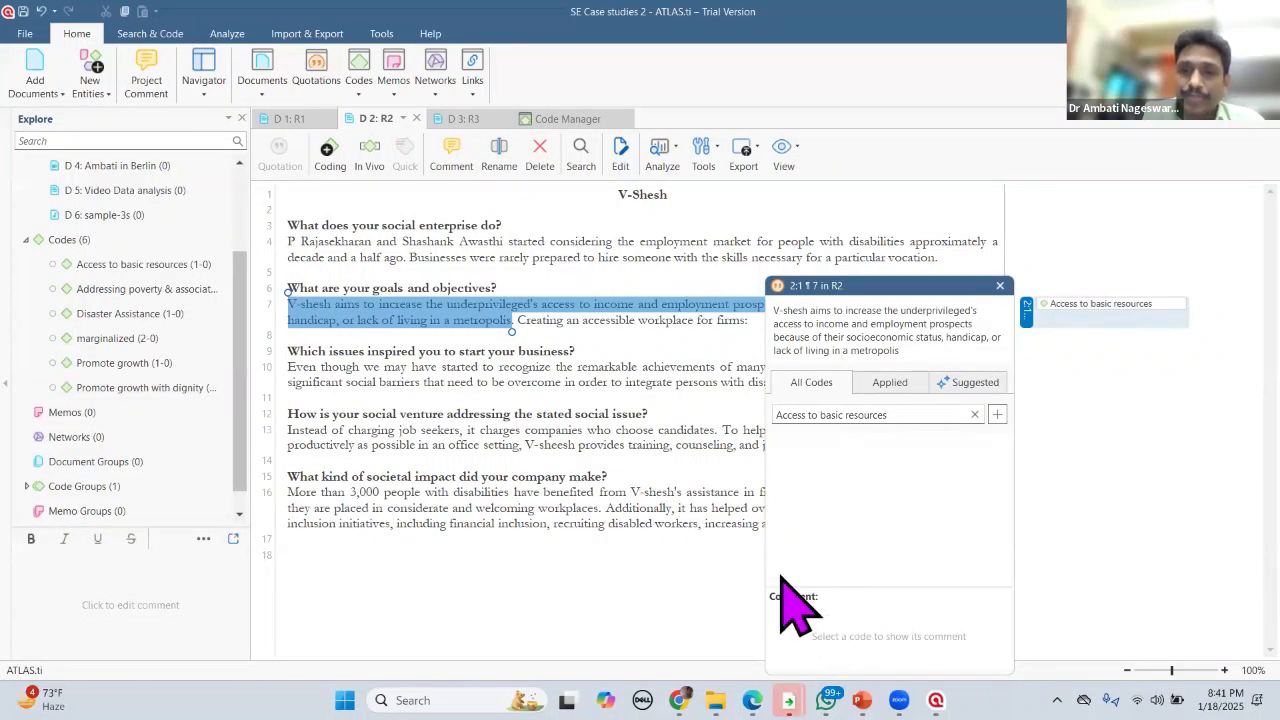
Step: Open the comment editor of the "Access to basic resources" code, and close it without entering a comment
right_click(1080, 305)
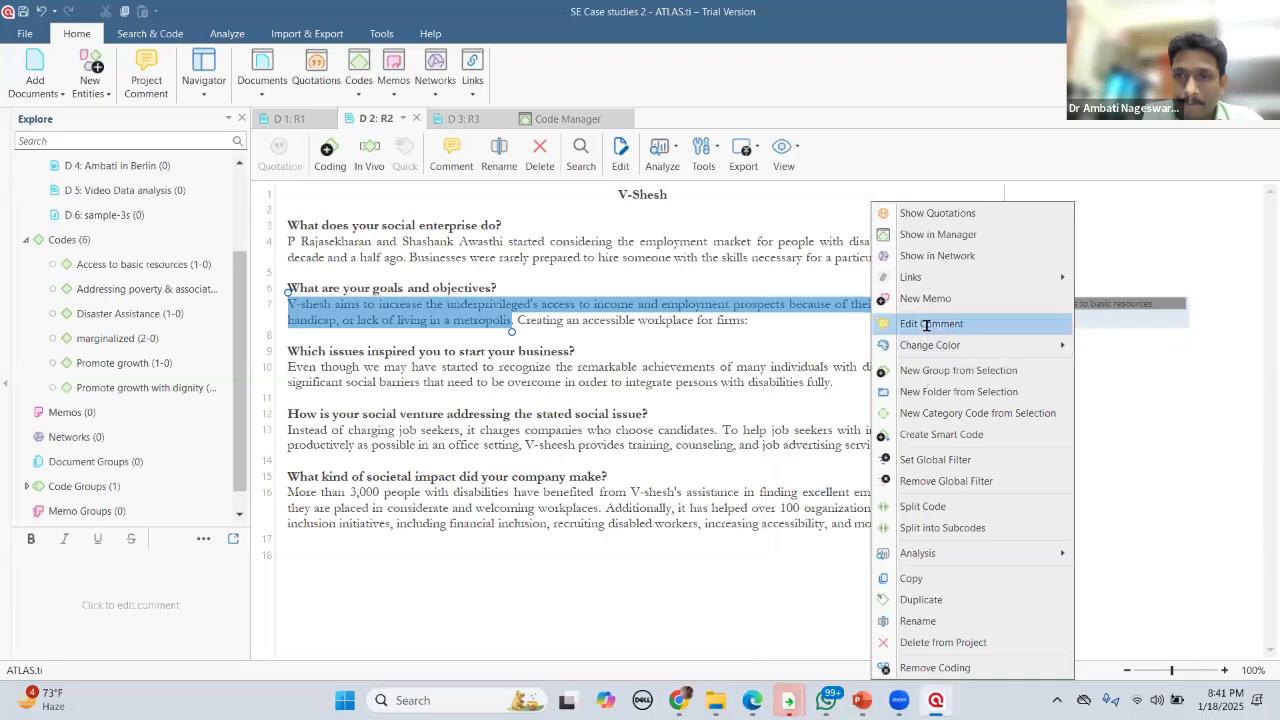
left_click(929, 324)
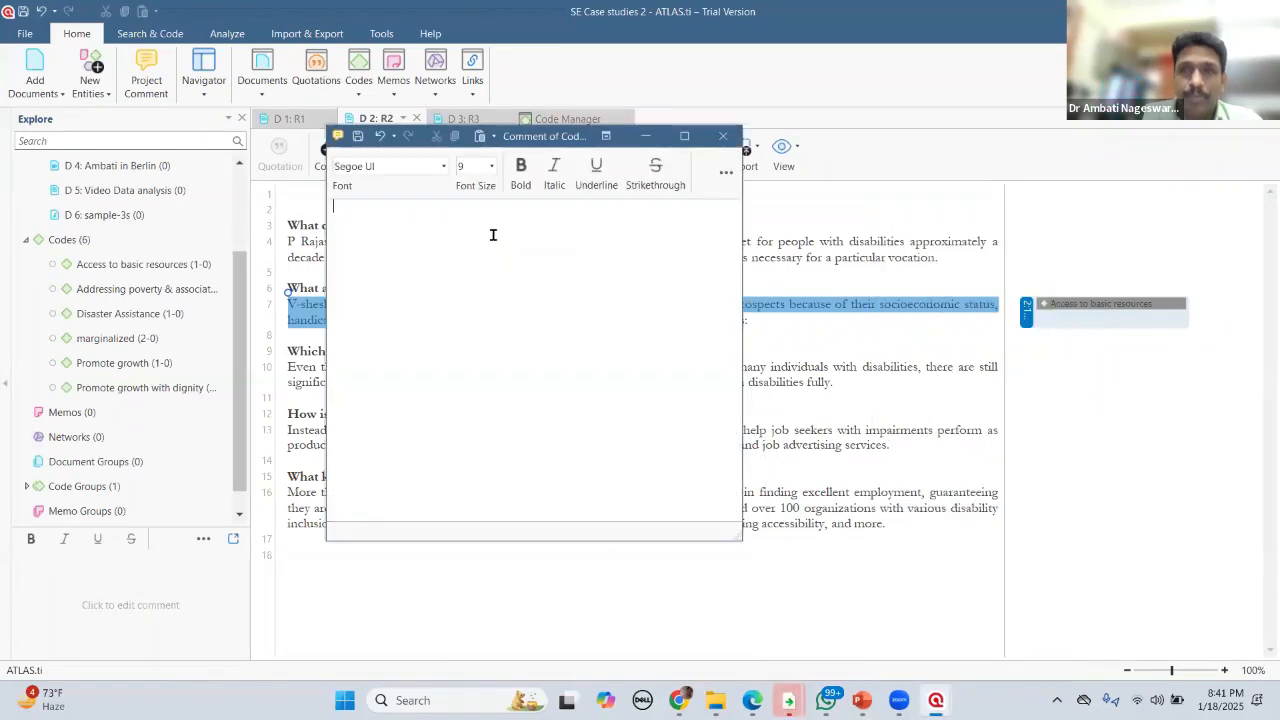
right_click(1066, 306)
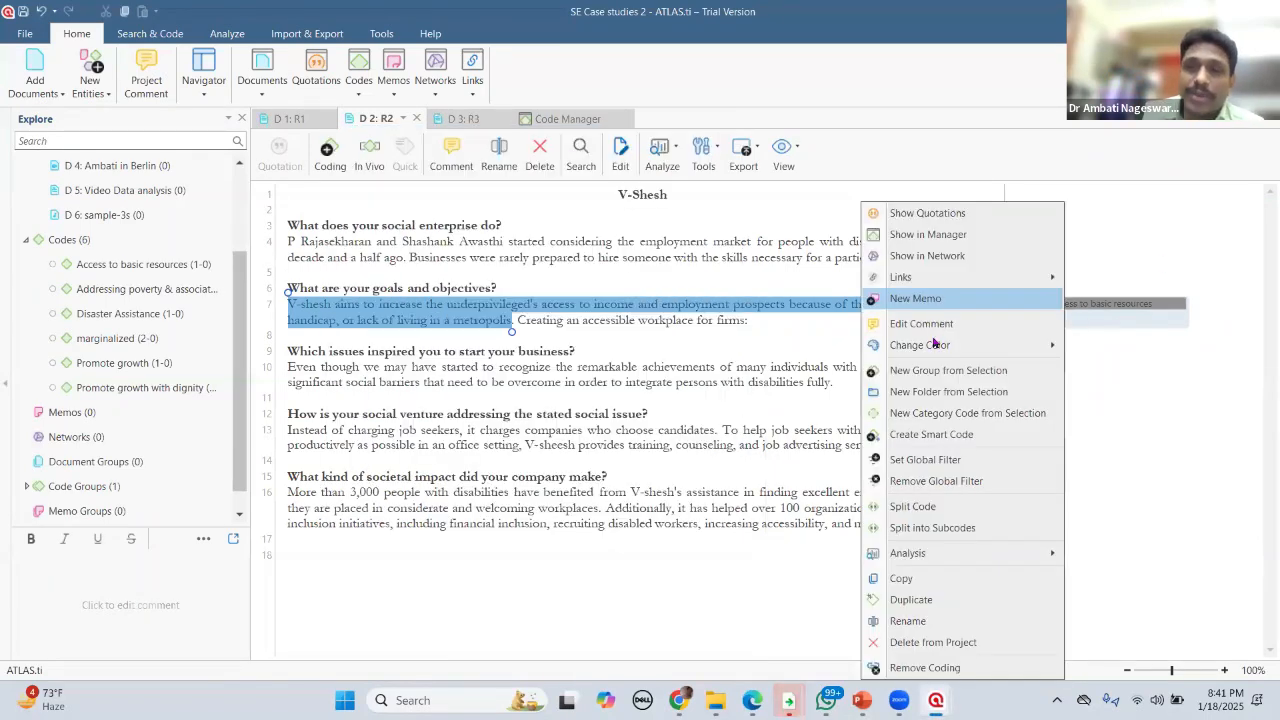
left_click(931, 328)
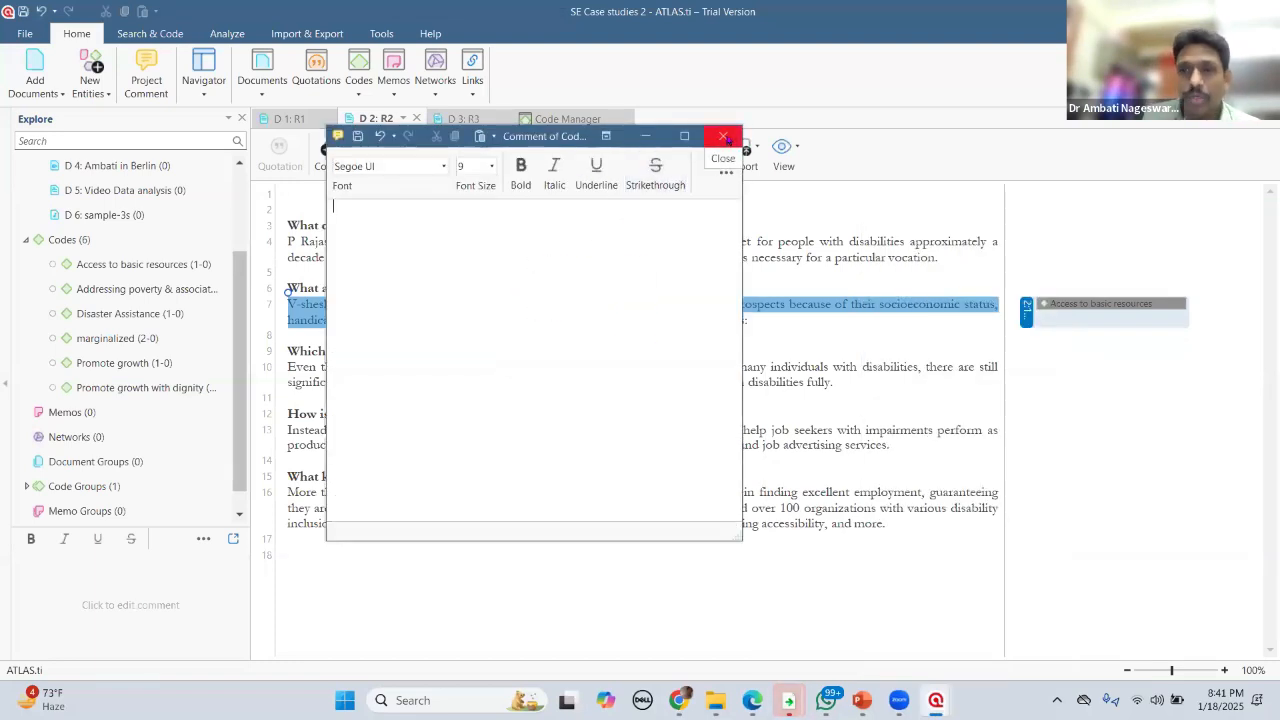
left_click(724, 136)
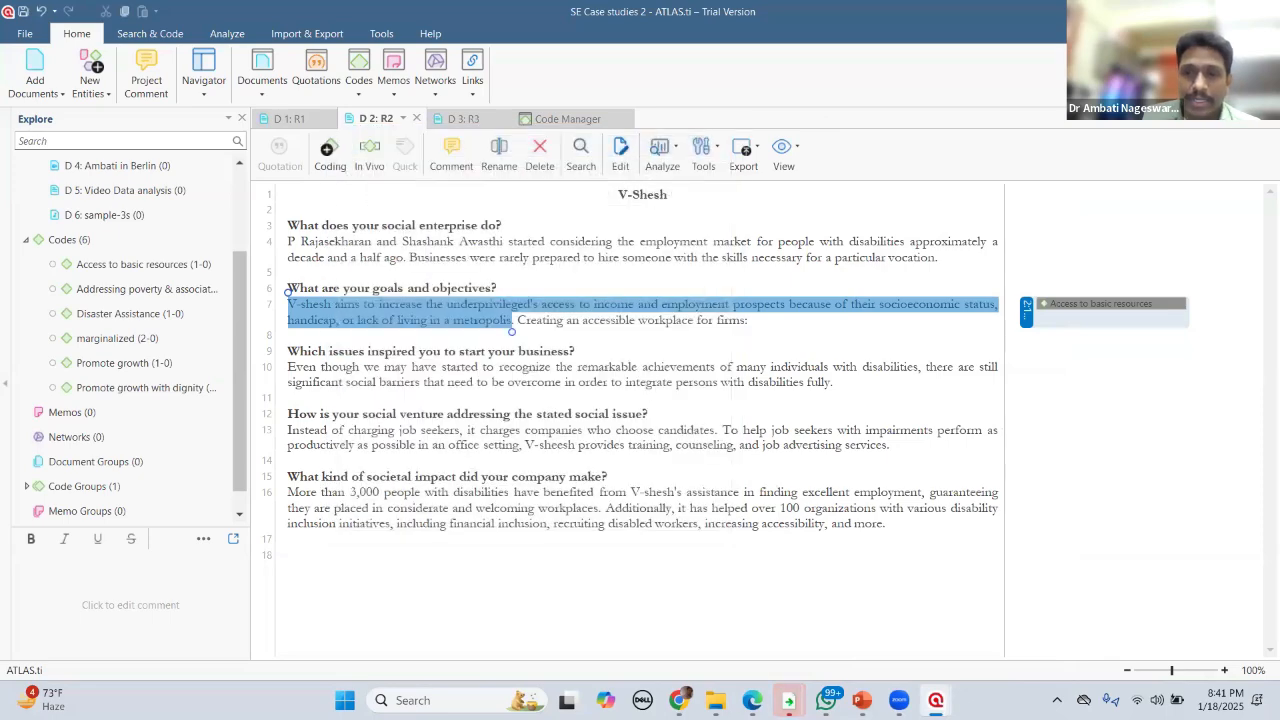
Step: Switch to PowerPoint and go through the "Creating Memos" slide to the "Memos" slide on using memos in research
mouse_move(861, 700)
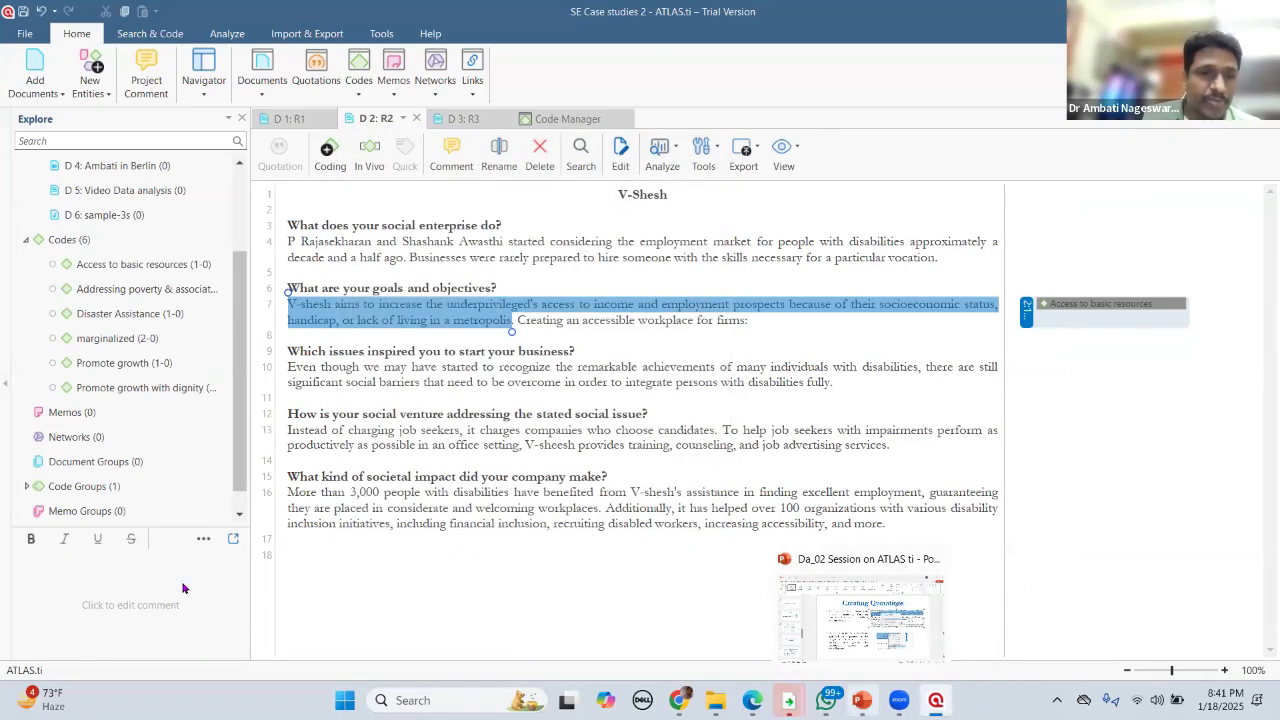
scroll(100, 169, "down", 5)
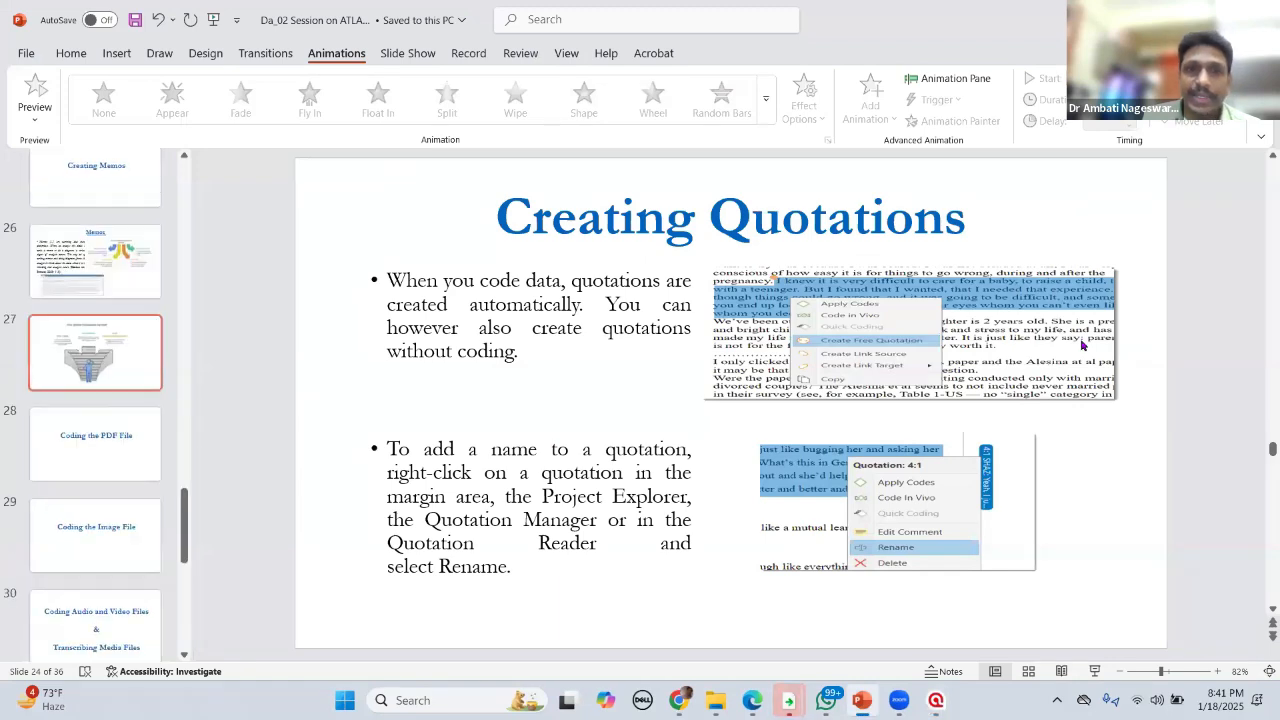
left_click(100, 169)
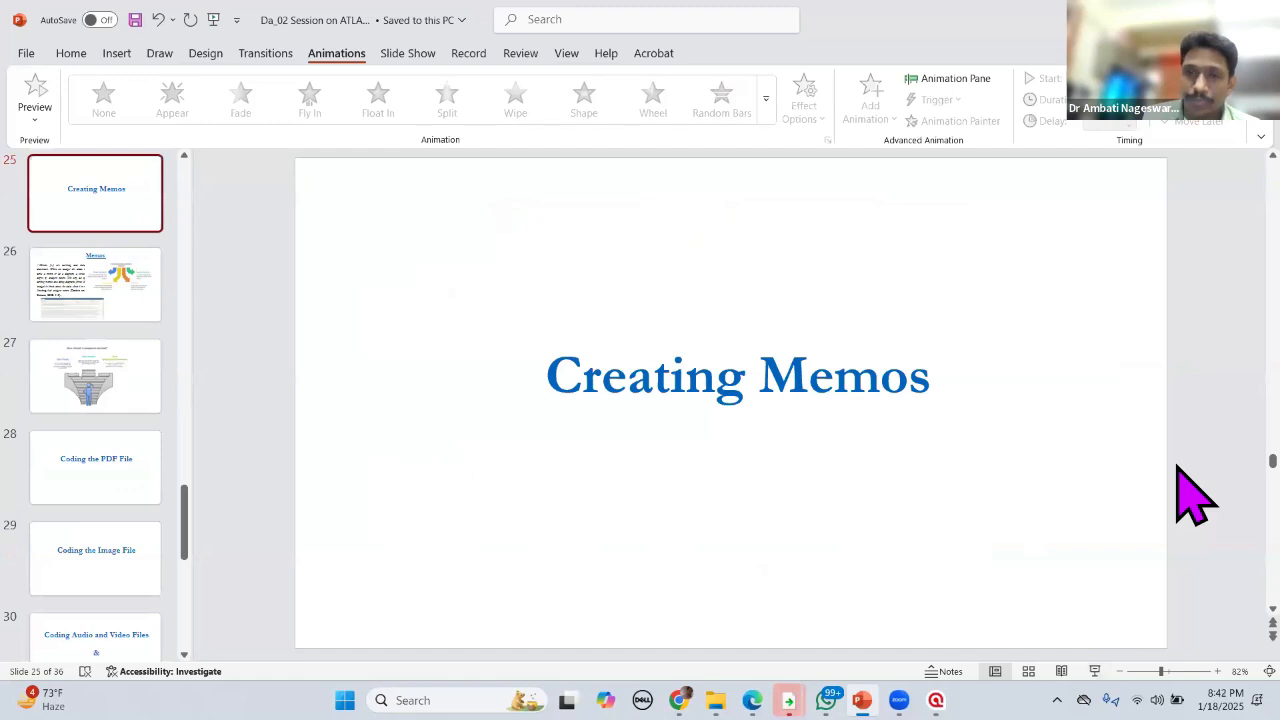
scroll(1195, 495, "down", 1)
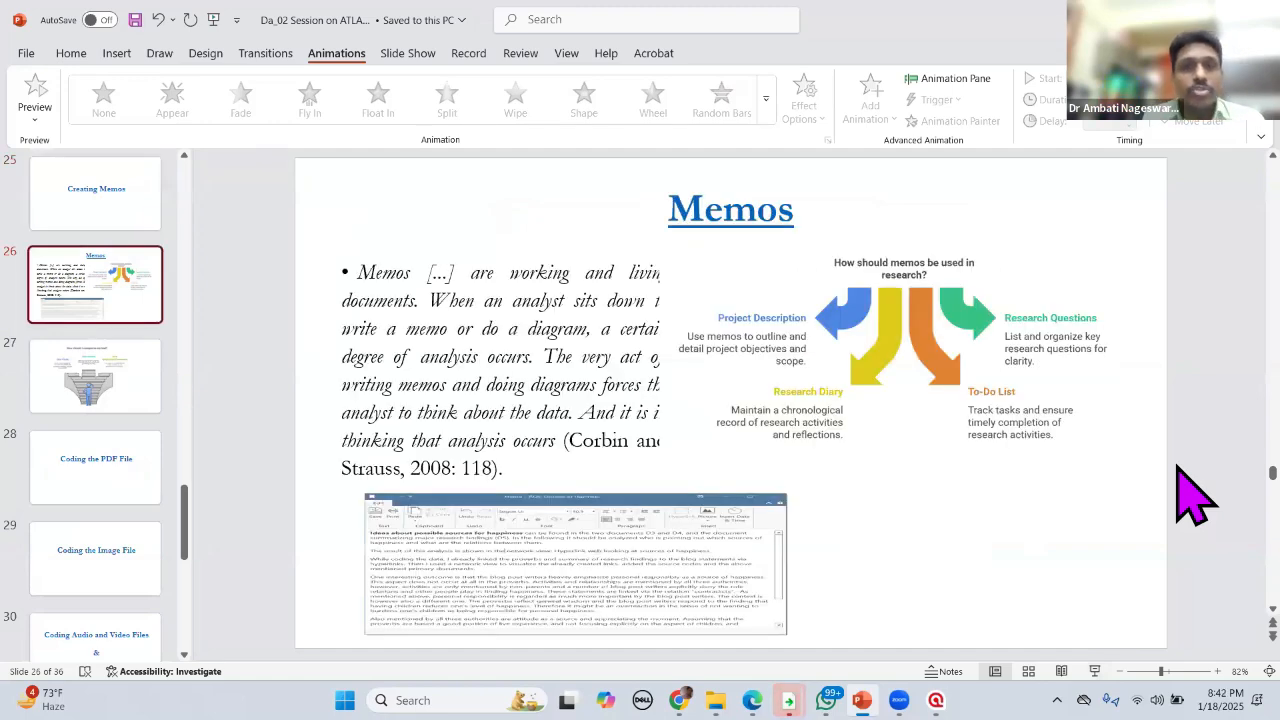
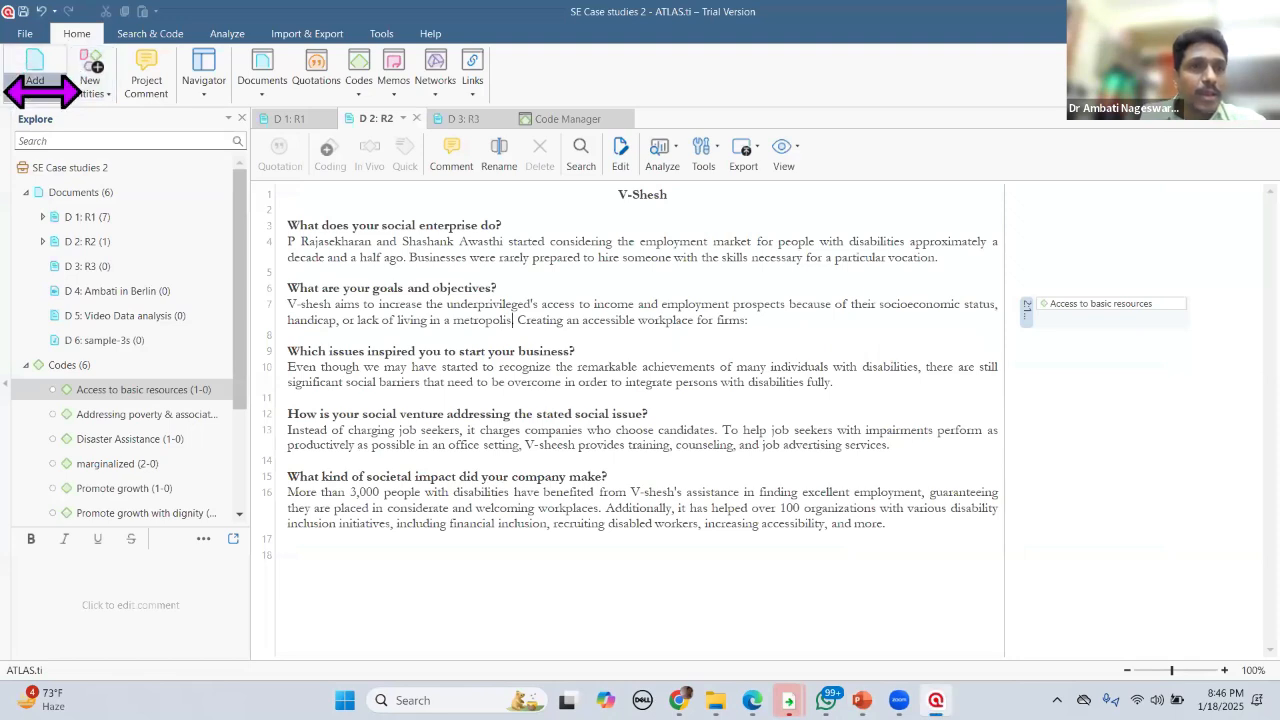
Step: Add the PDF "Understanding Social Enterprises in Indonesia Drivers and Challenges" from Day_3's 2_PDF files folder to the project, and dismiss the licence notice
left_click(40, 91)
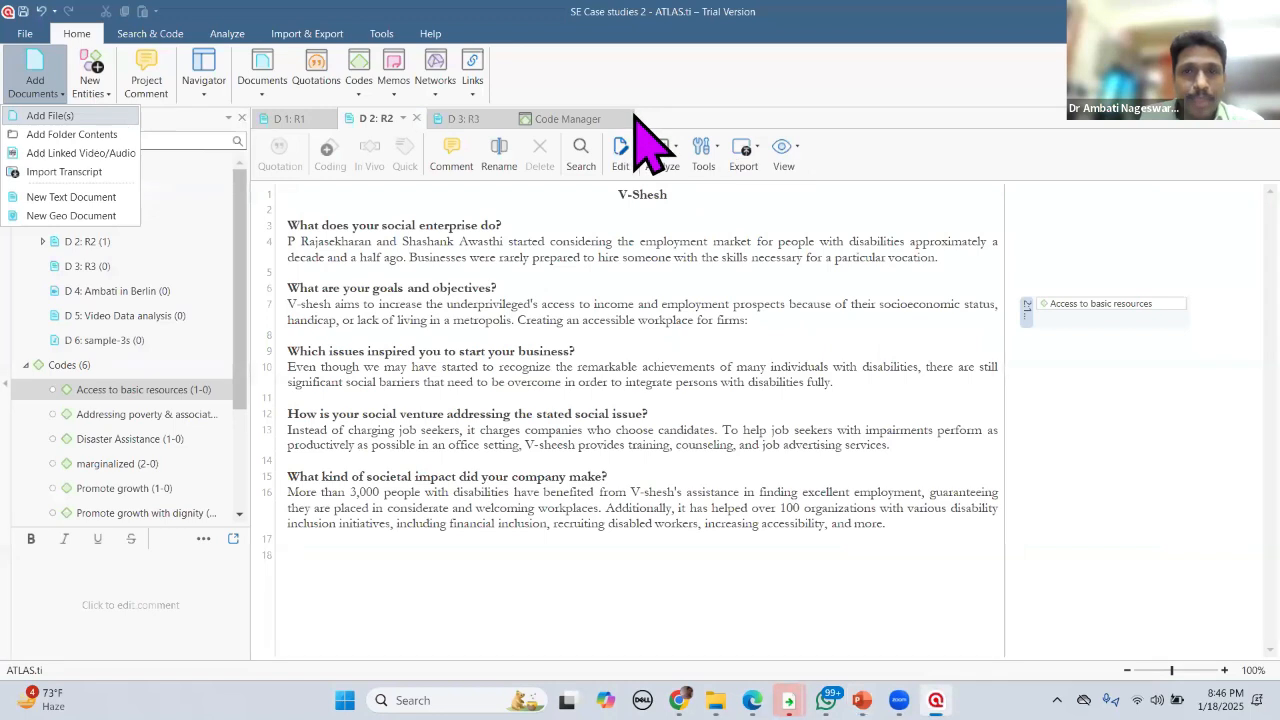
left_click(638, 113)
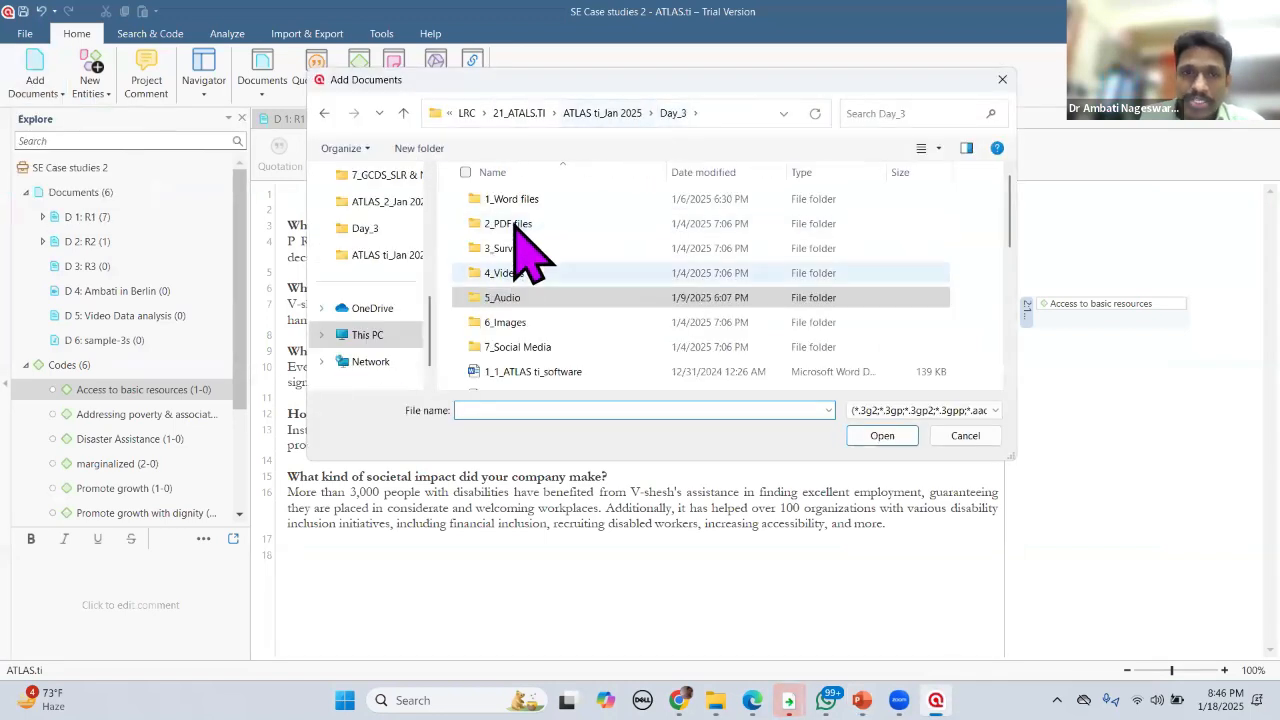
double_click(513, 224)
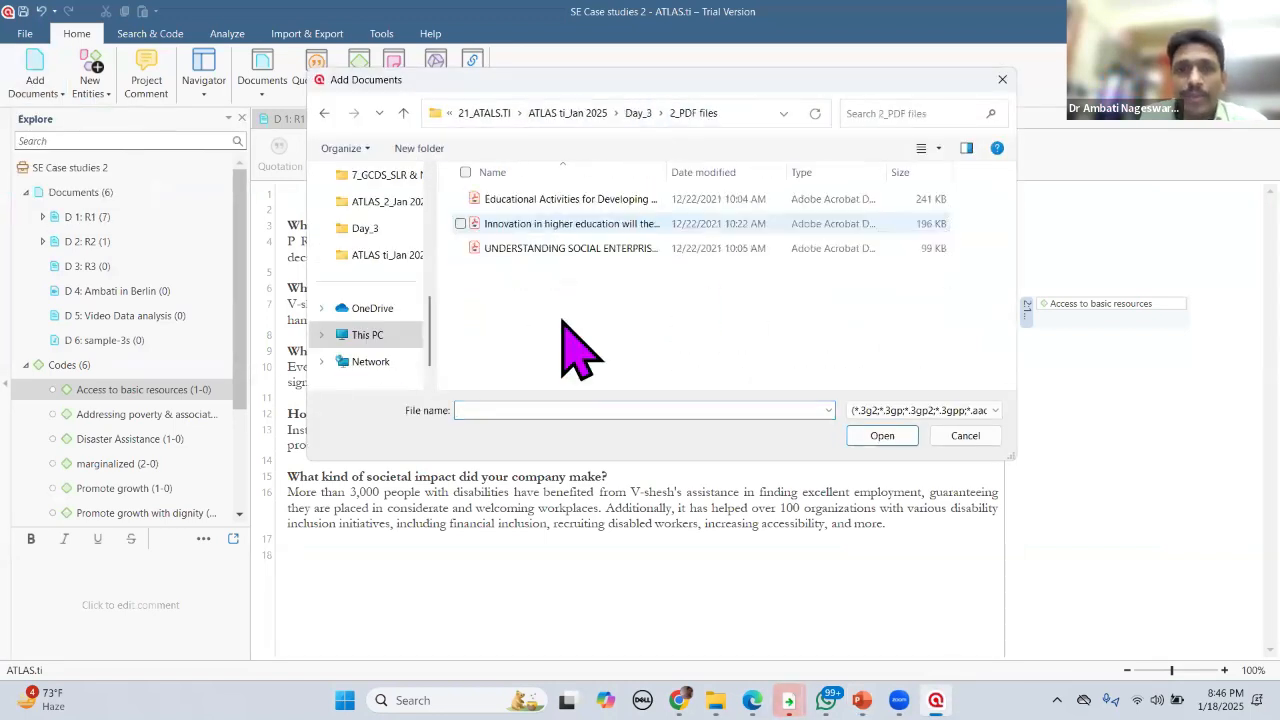
left_click_drag(666, 172, 862, 172)
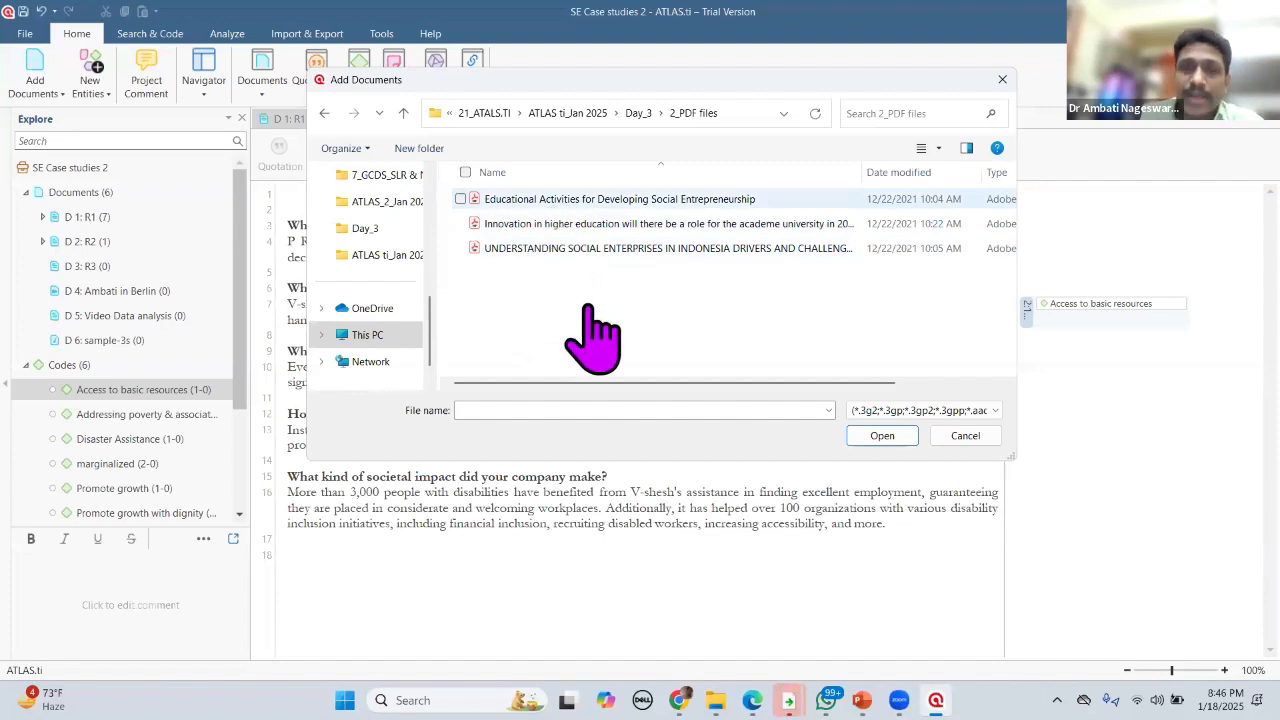
left_click(617, 250)
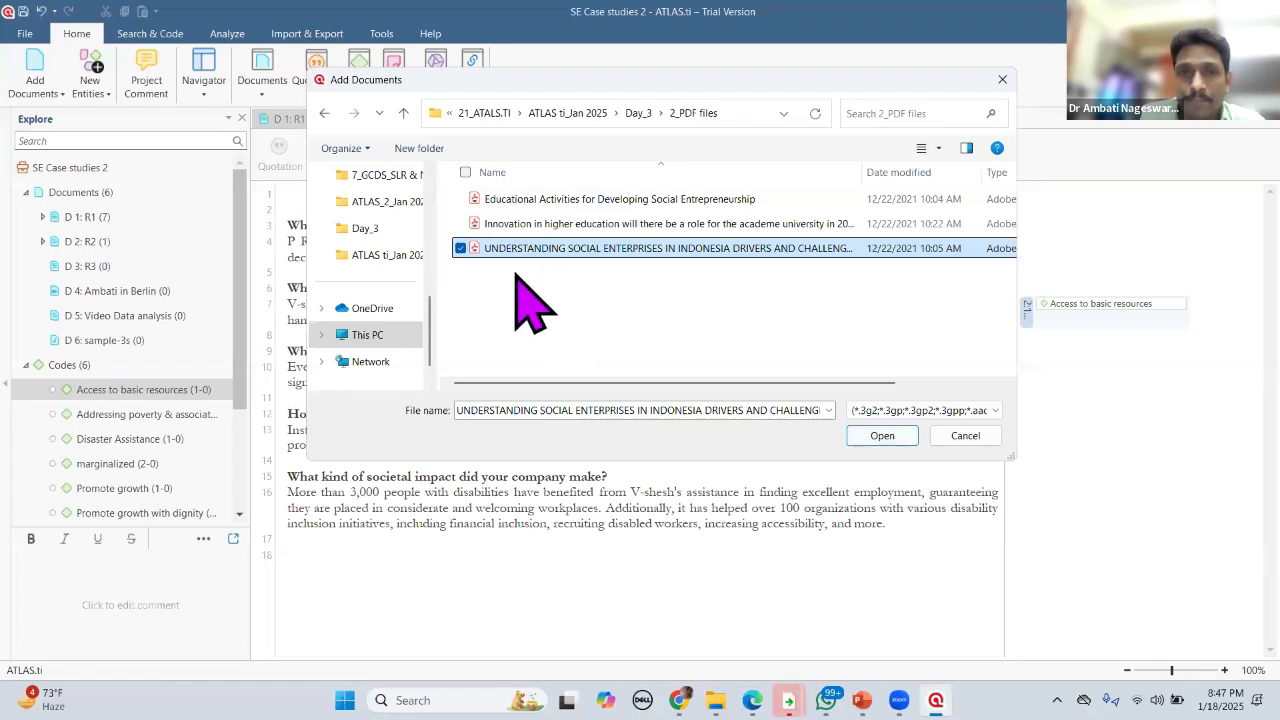
left_click(881, 437)
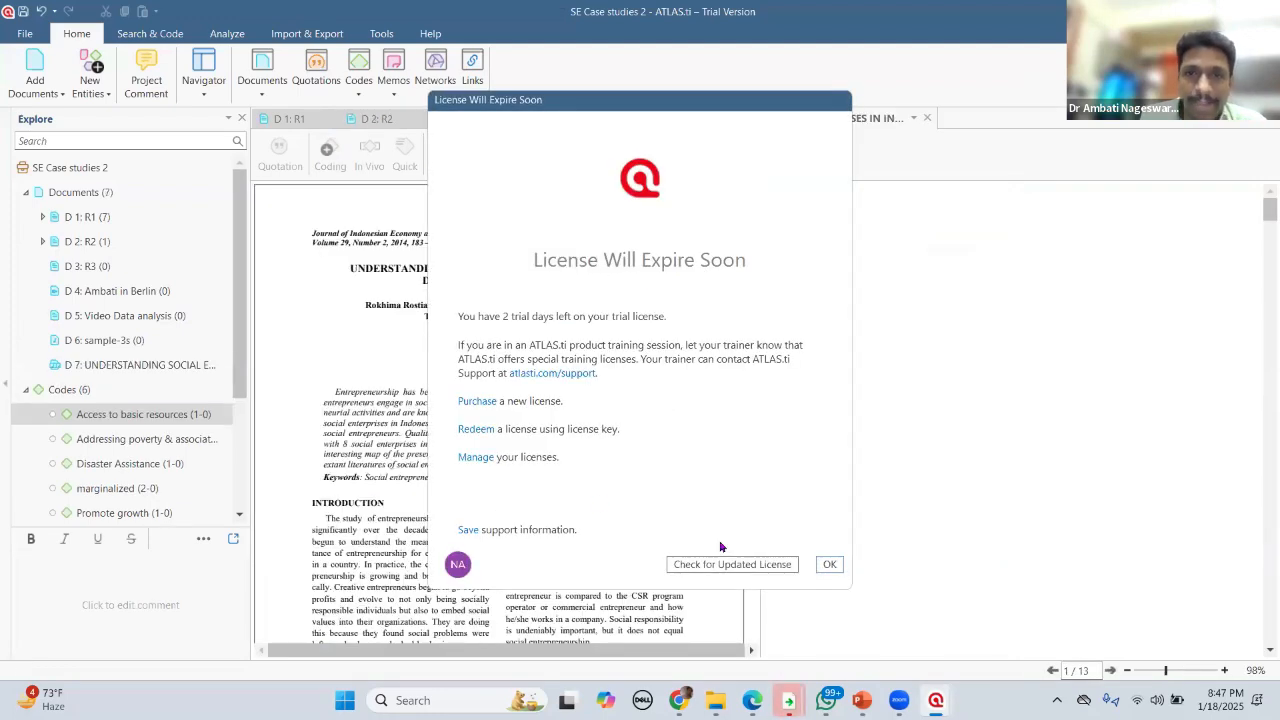
left_click(704, 566)
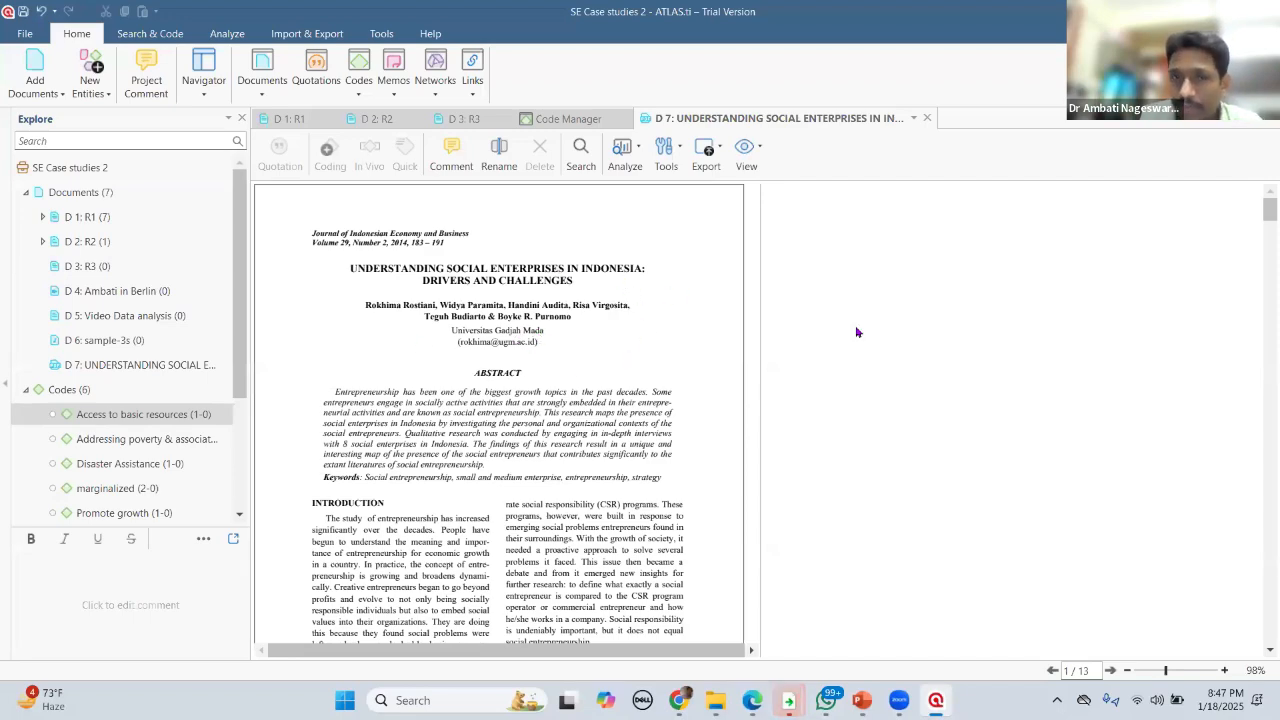
Step: Code the PDF's first introduction paragraph, from "The study of entrepreneurship" to "(Austin, et al., 2006)", with a new code "Introduction"
scroll(316, 252, "down", 3)
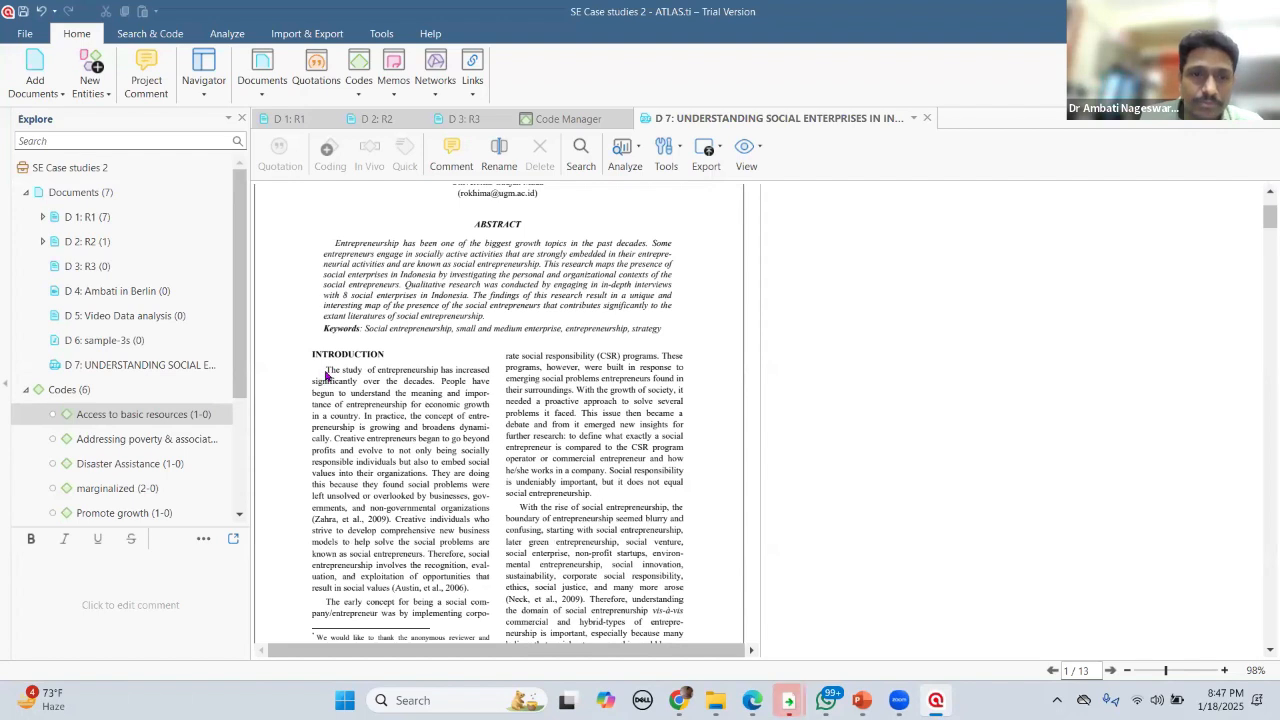
left_click_drag(326, 372, 490, 510)
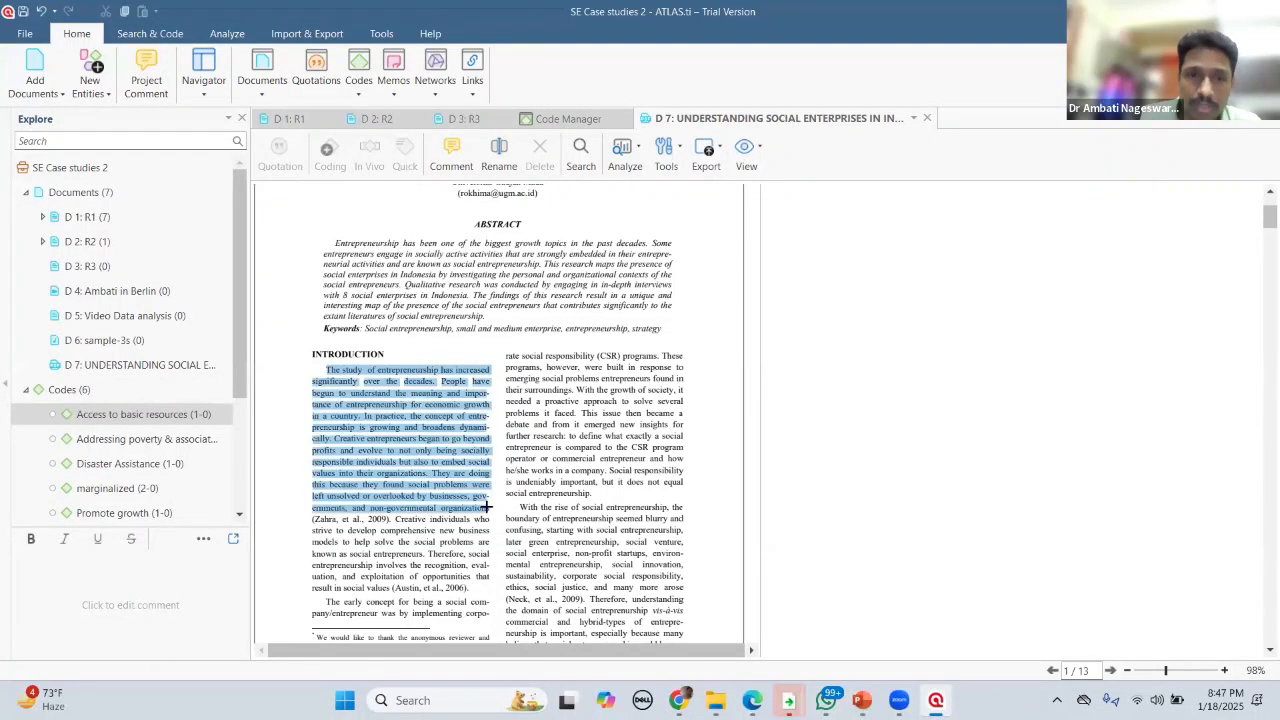
left_click_drag(480, 566, 470, 590)
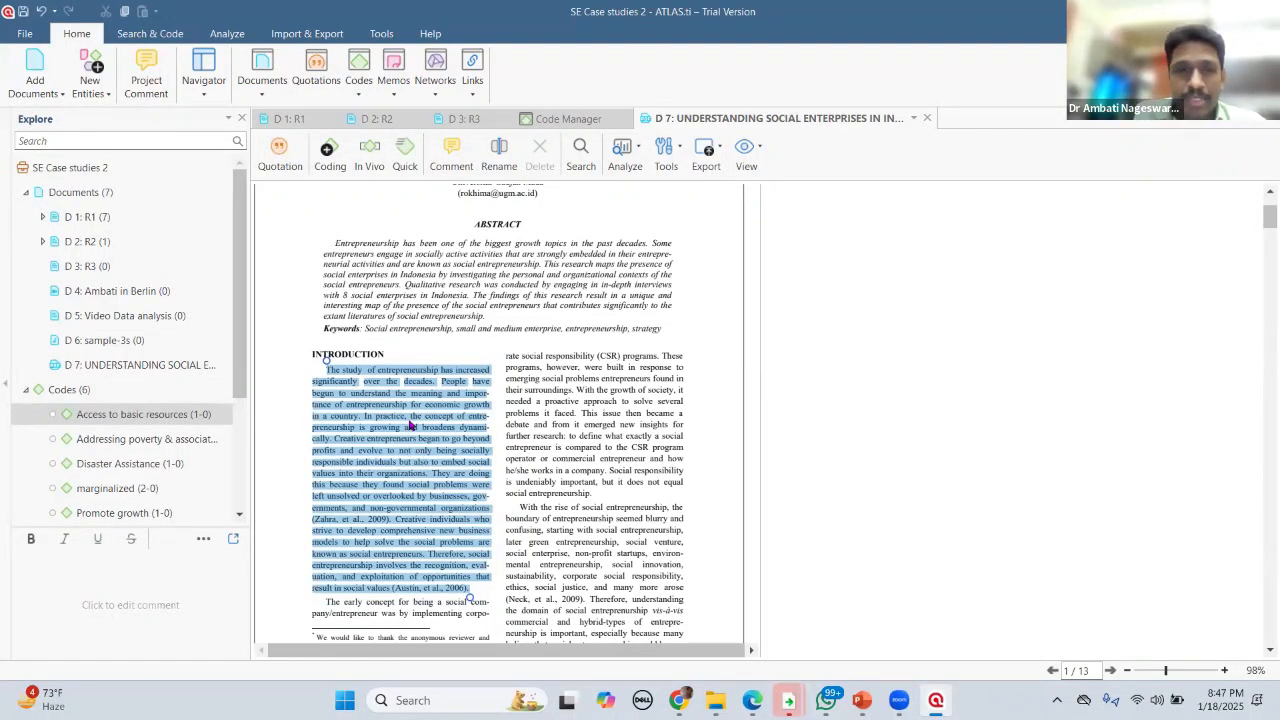
right_click(399, 425)
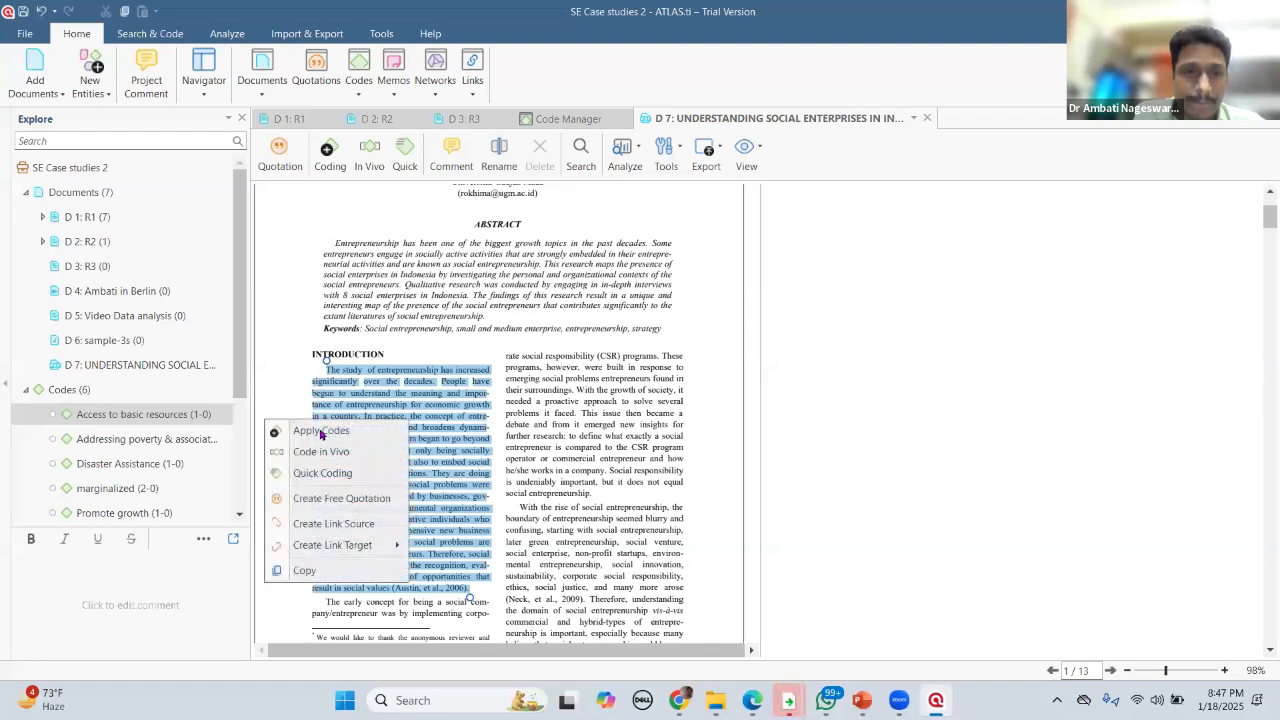
left_click(321, 431)
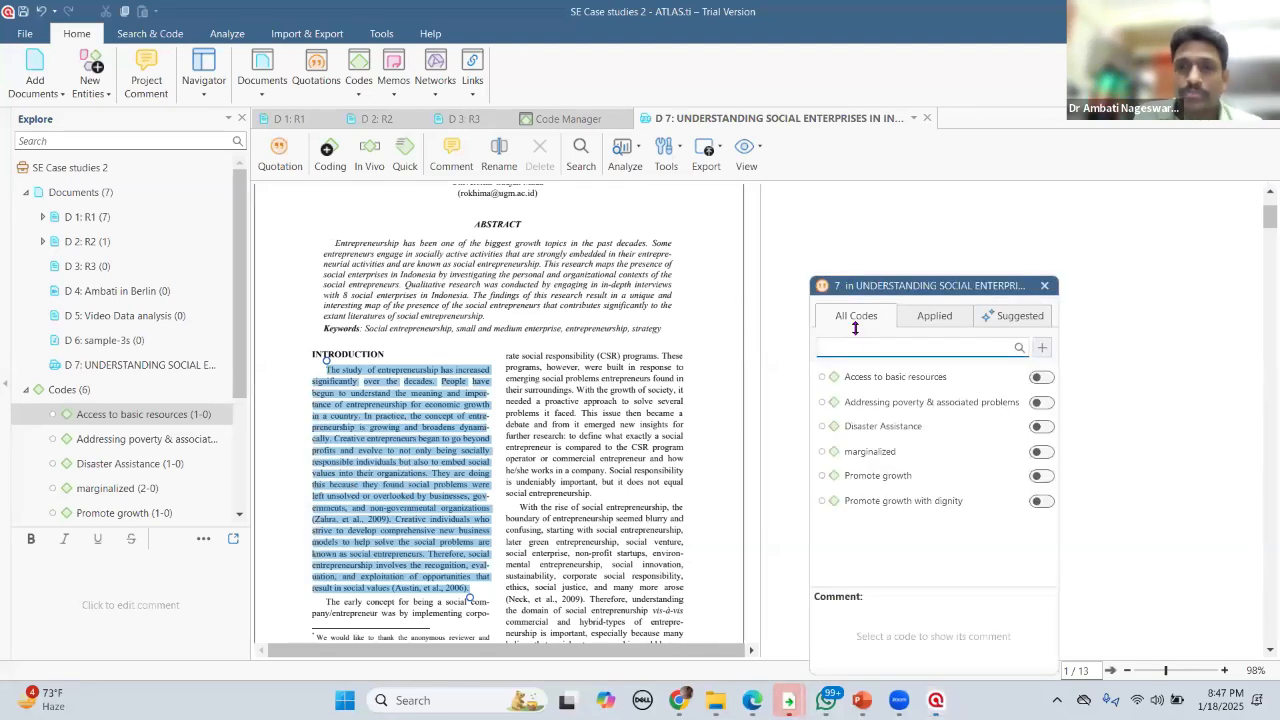
type("Introduction")
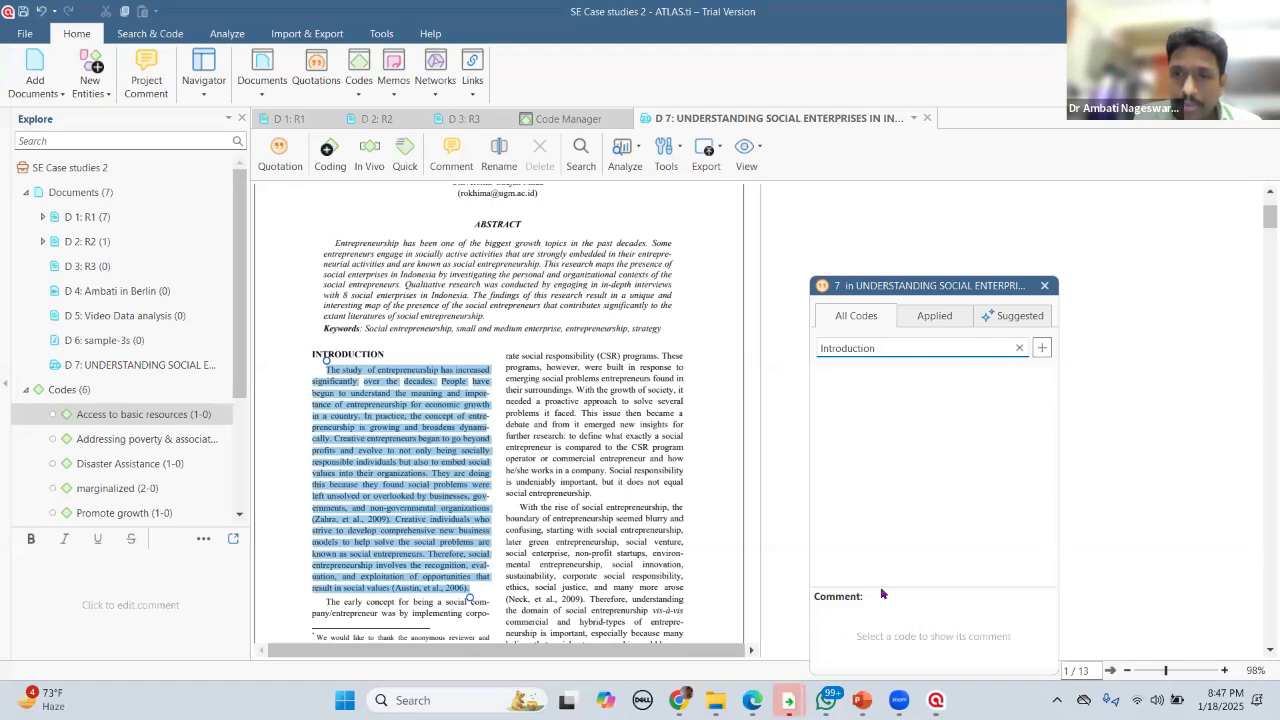
key("Return")
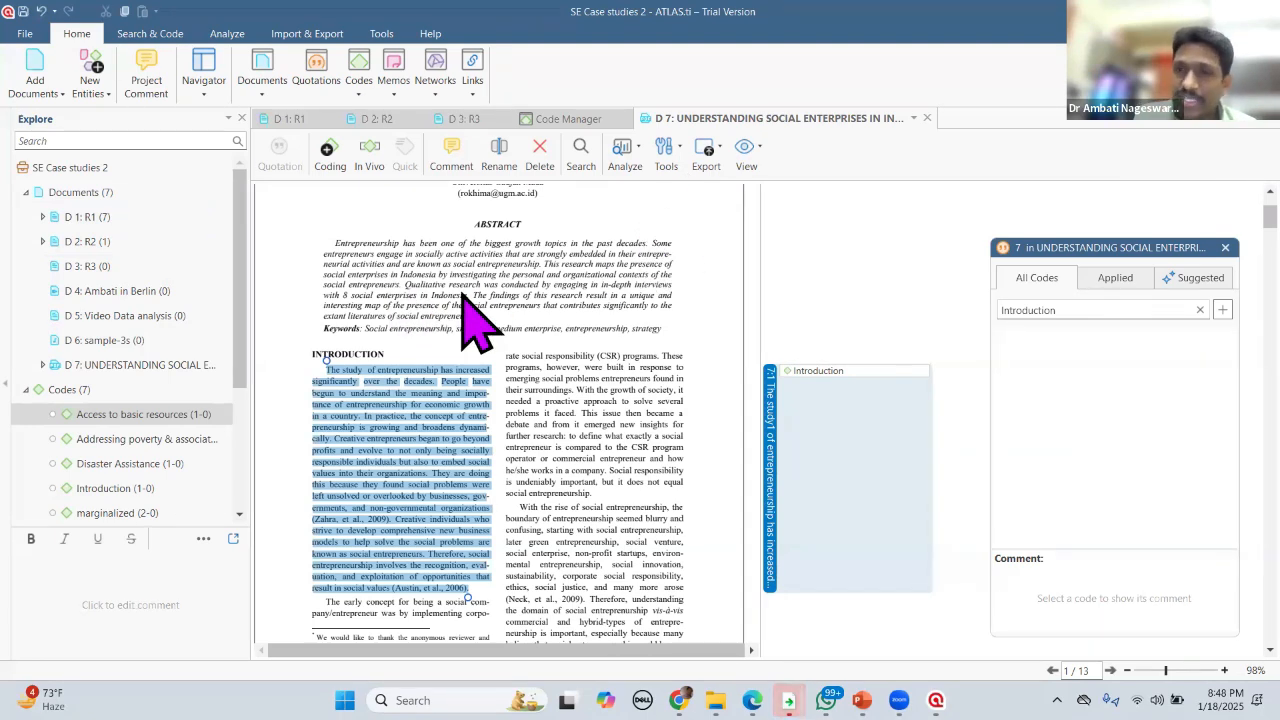
Step: Close the social enterprises PDF document, and switch to PowerPoint to show the "Coding the Image File" slide
left_click(927, 118)
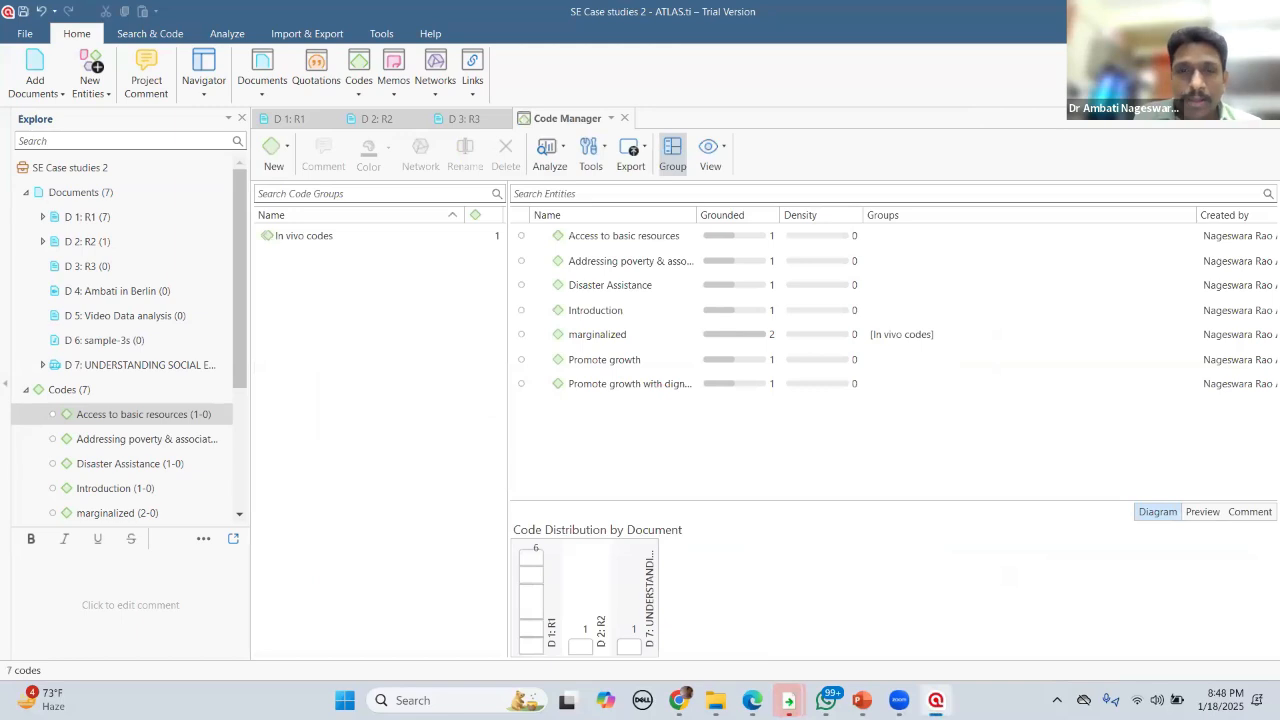
key("alt+Tab")
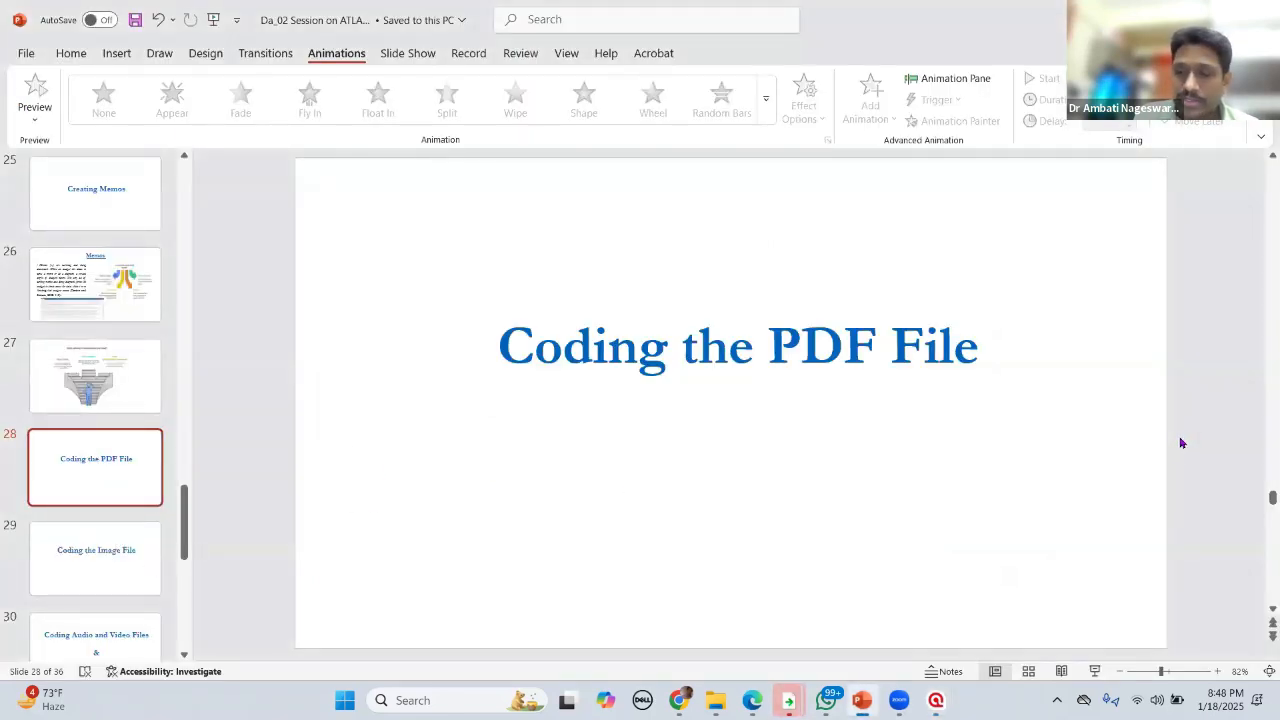
key("Down")
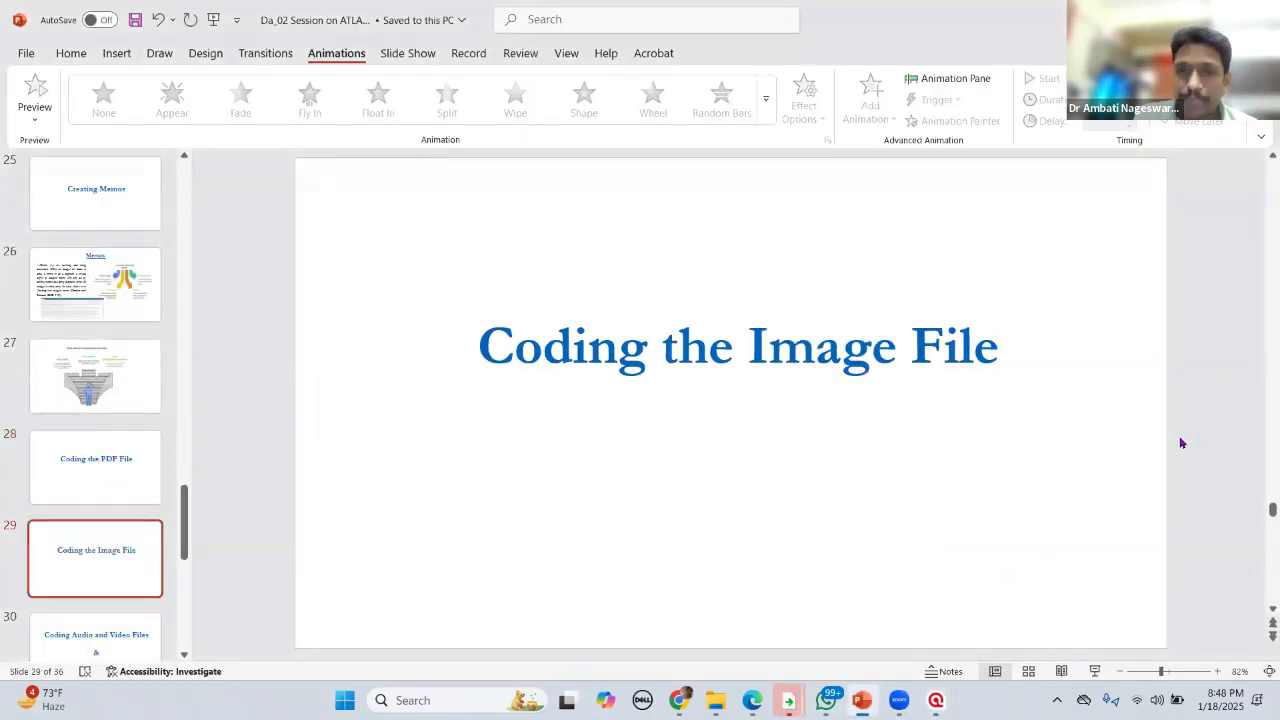
Step: Present the "Coding the Image File" slide, and switch to ATLAS.ti to add the image "Dumping grounds" from Day_3's 6_Images folder to the project
left_click(1094, 671)
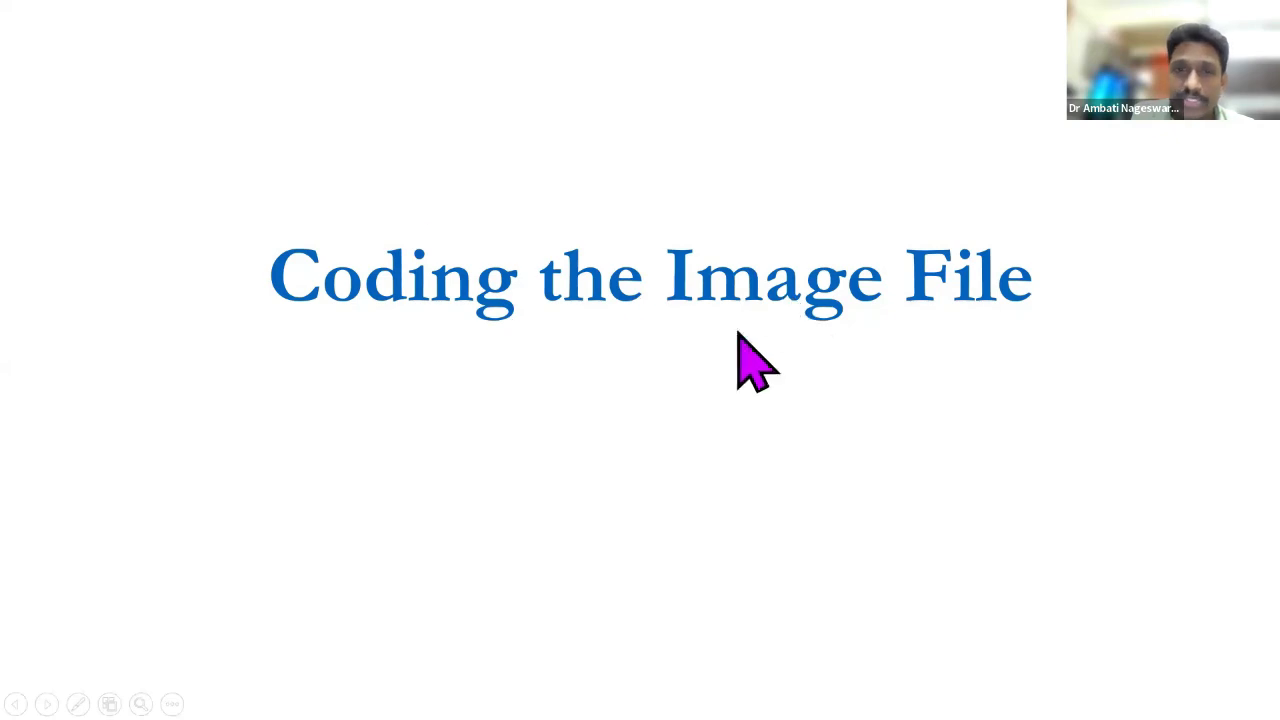
key("Escape")
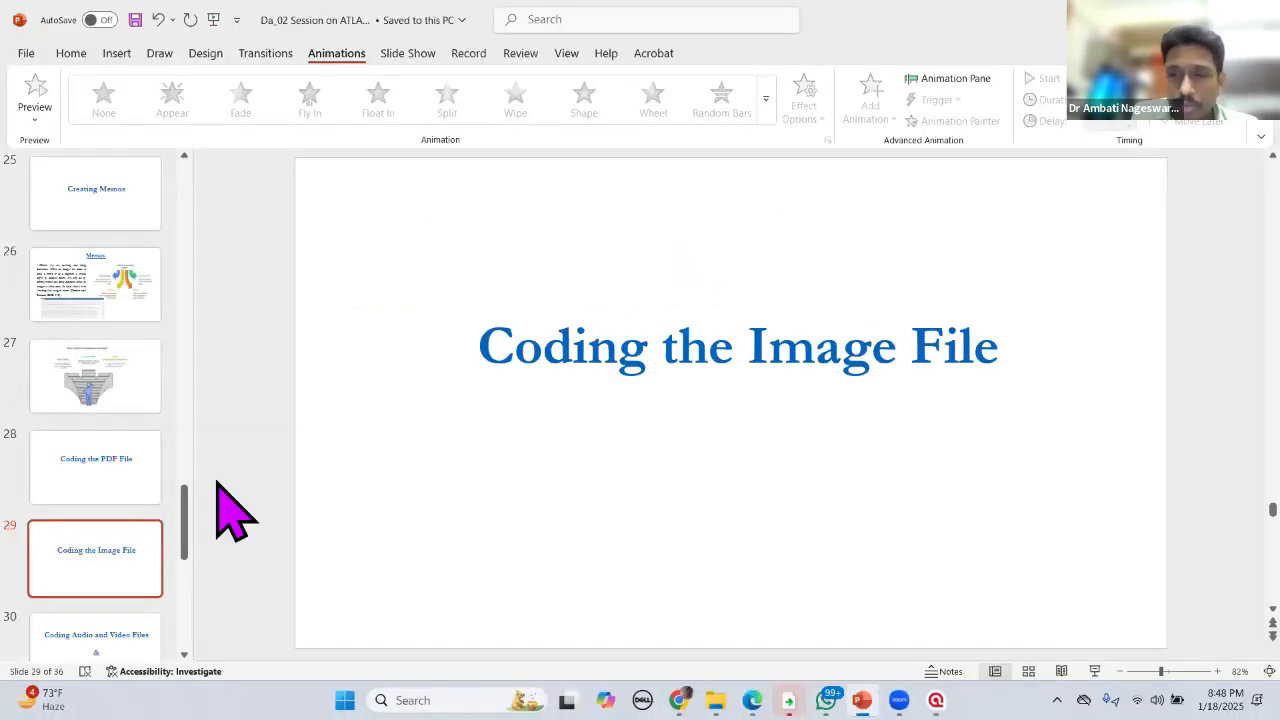
key("alt+Tab")
left_click(35, 87)
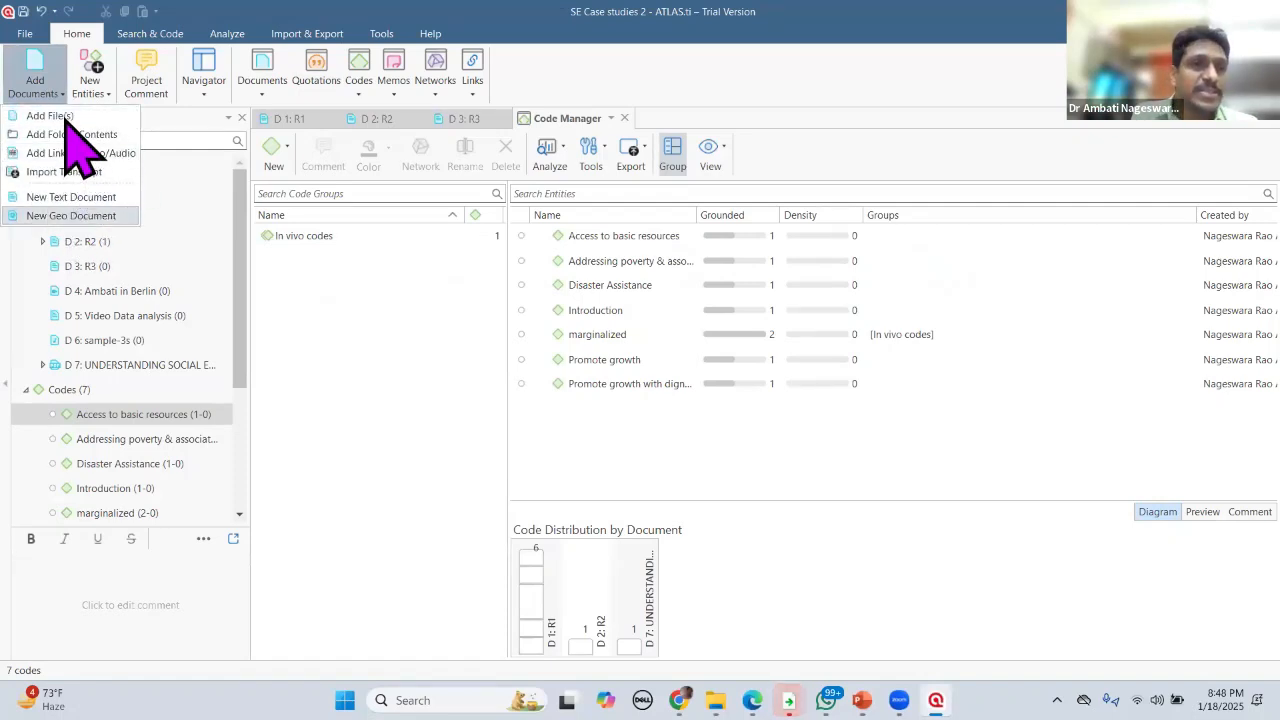
left_click(640, 111)
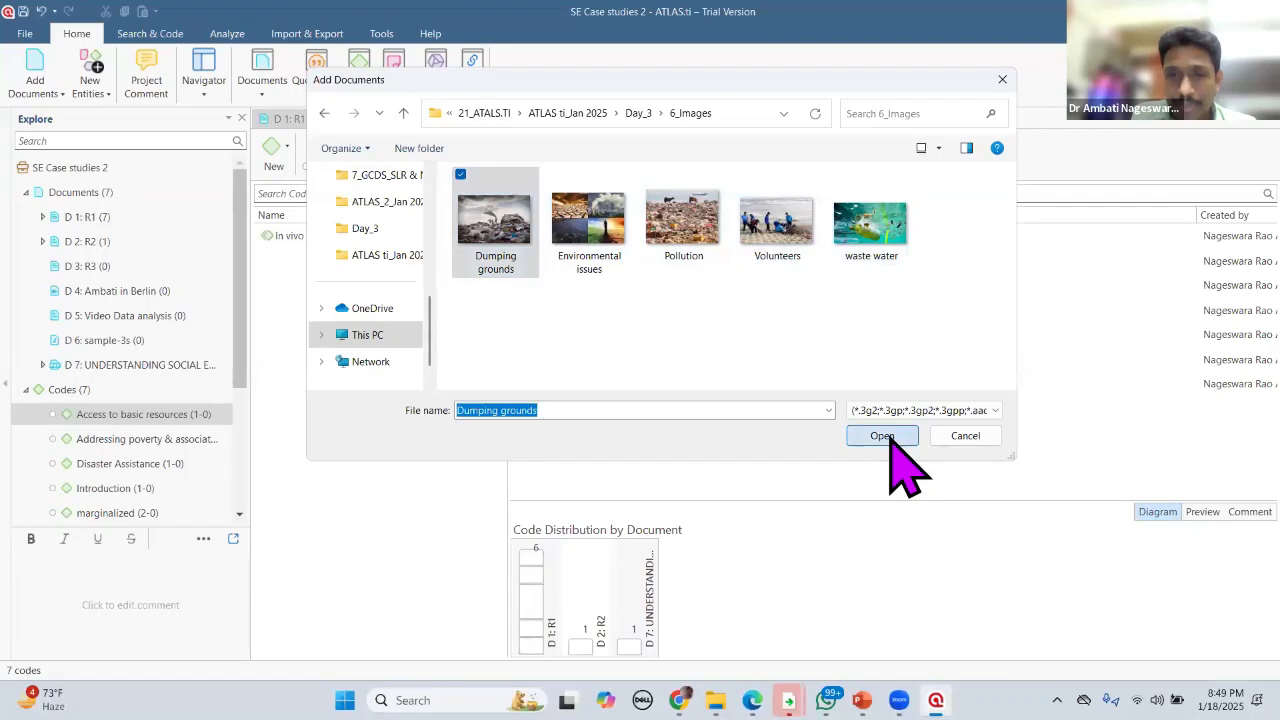
left_click(890, 440)
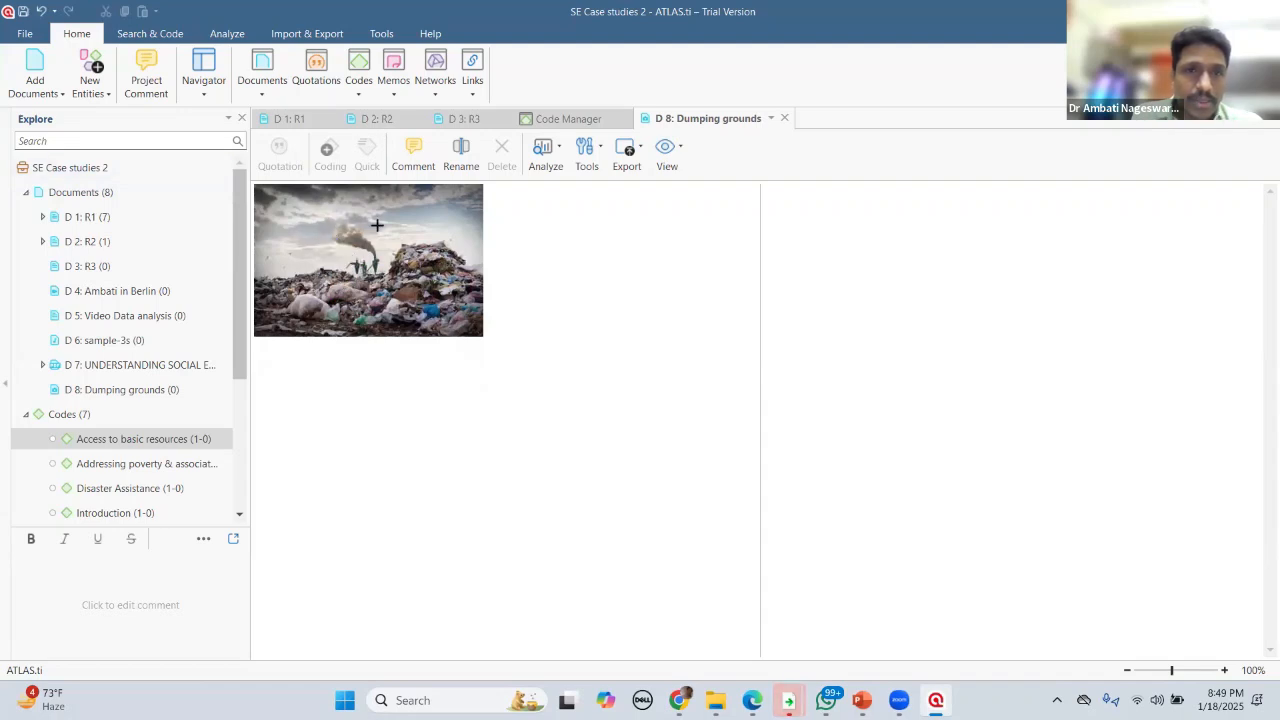
Step: Code an area of about 90 × 78 around the smoke and people in the Dumping grounds image with a new code "Pollution"
left_click_drag(321, 219, 460, 299)
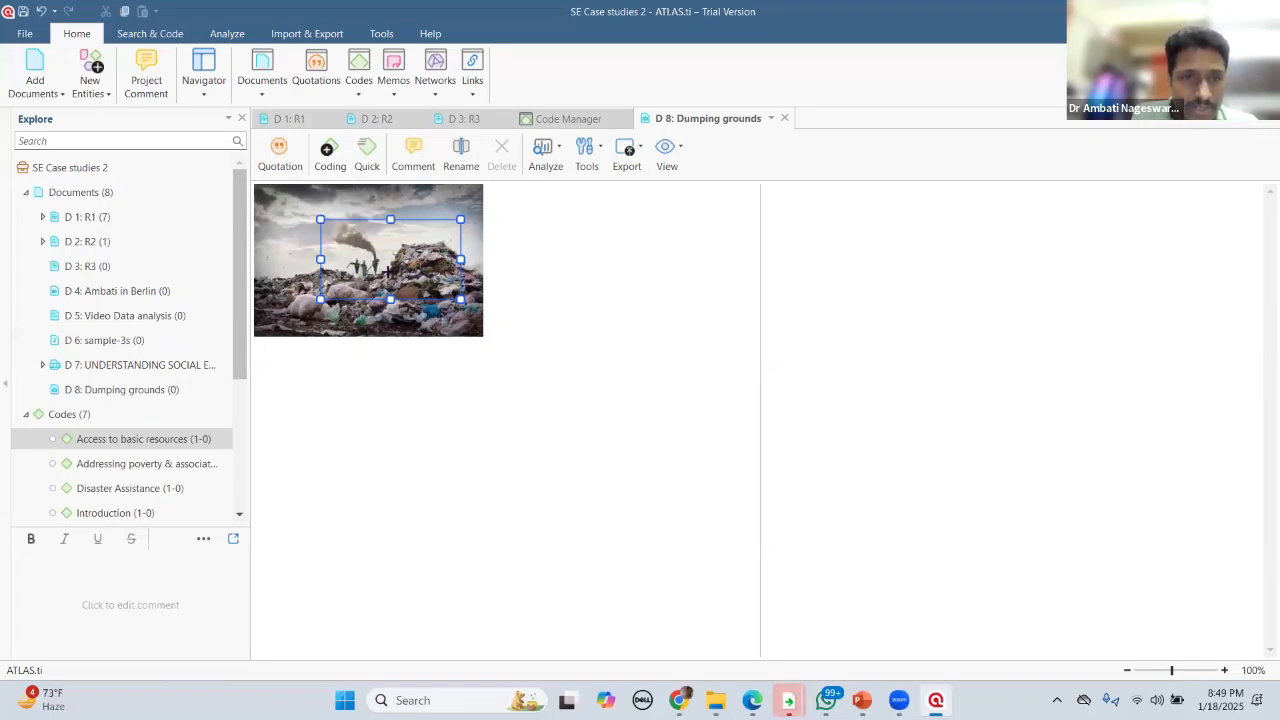
left_click(390, 286)
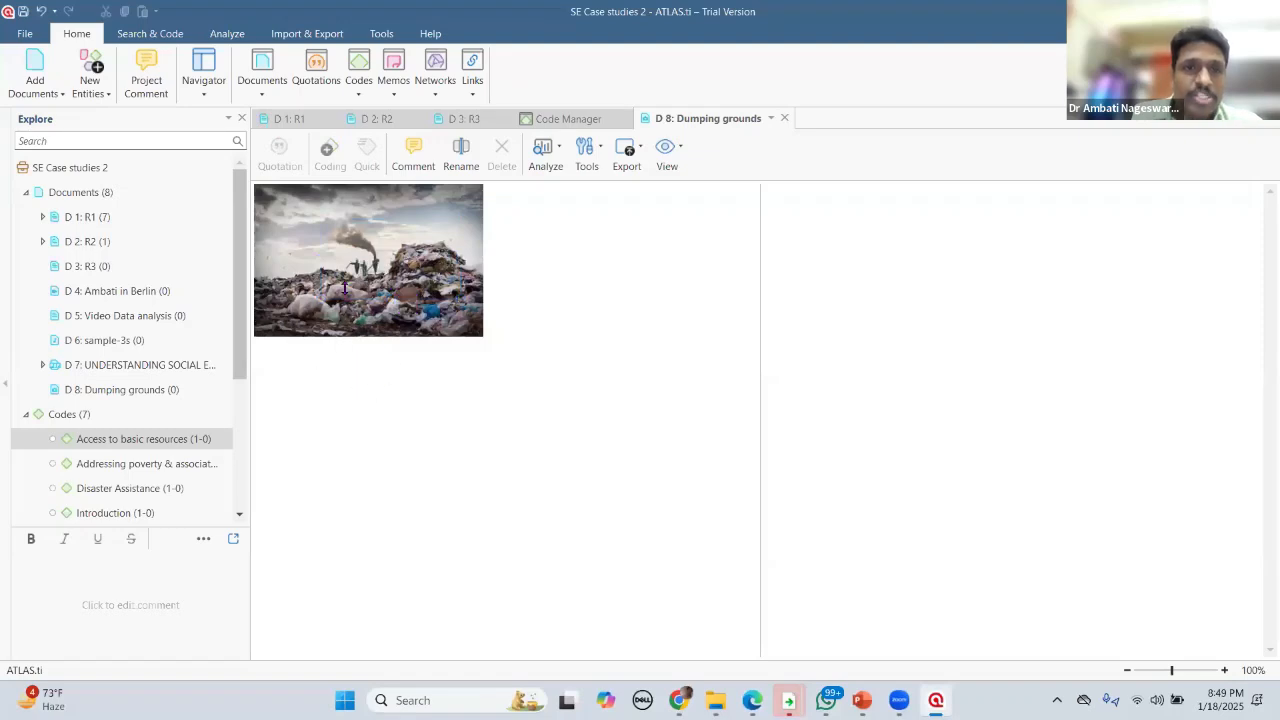
left_click(363, 249)
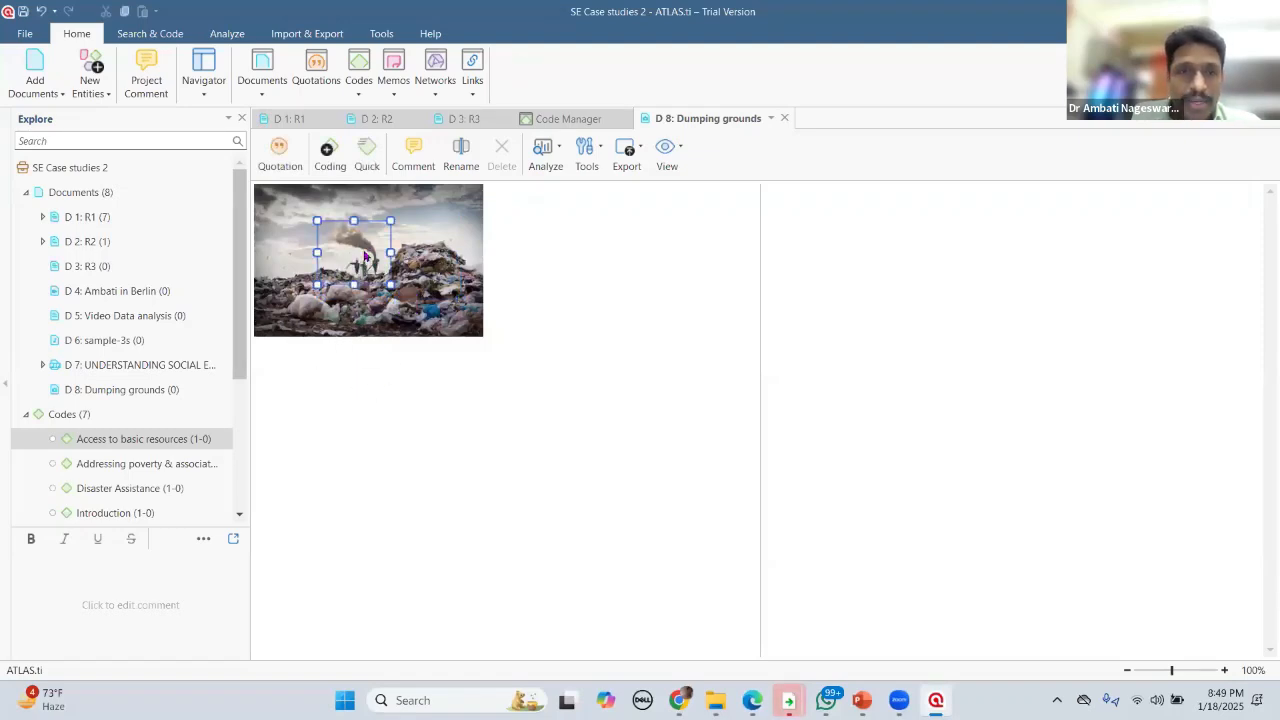
right_click(365, 257)
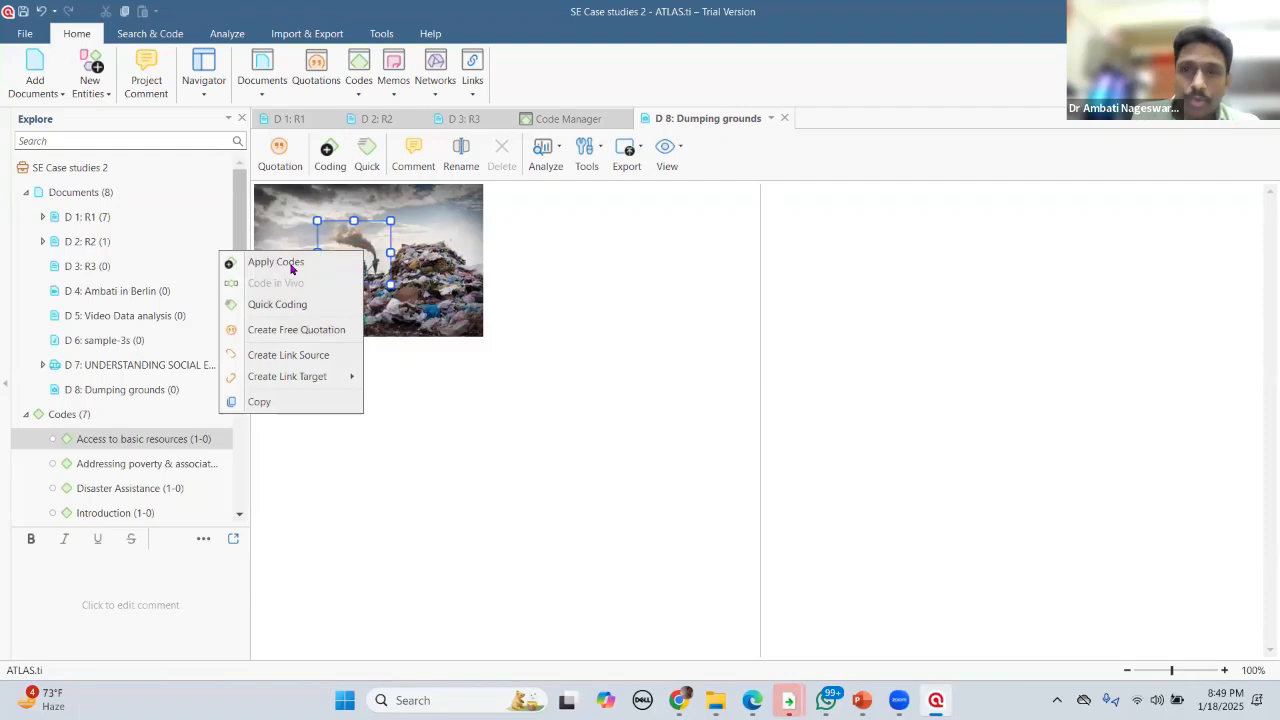
left_click(291, 265)
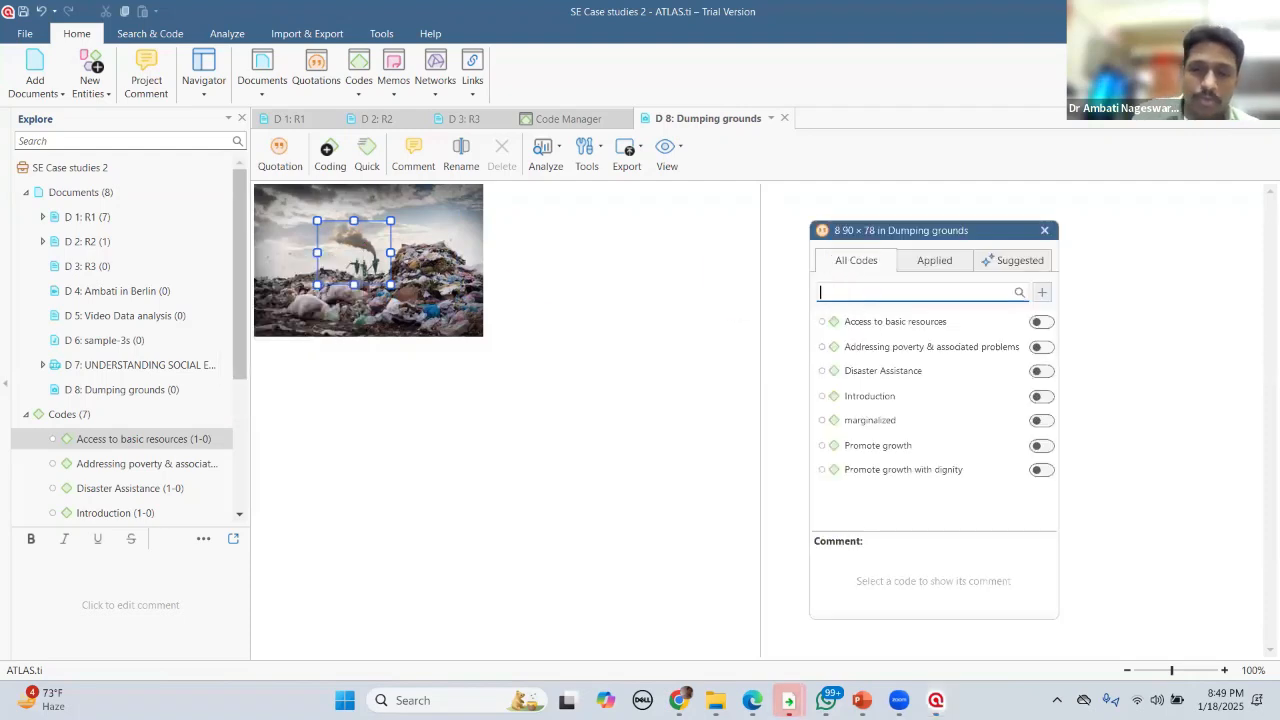
type("Pollution")
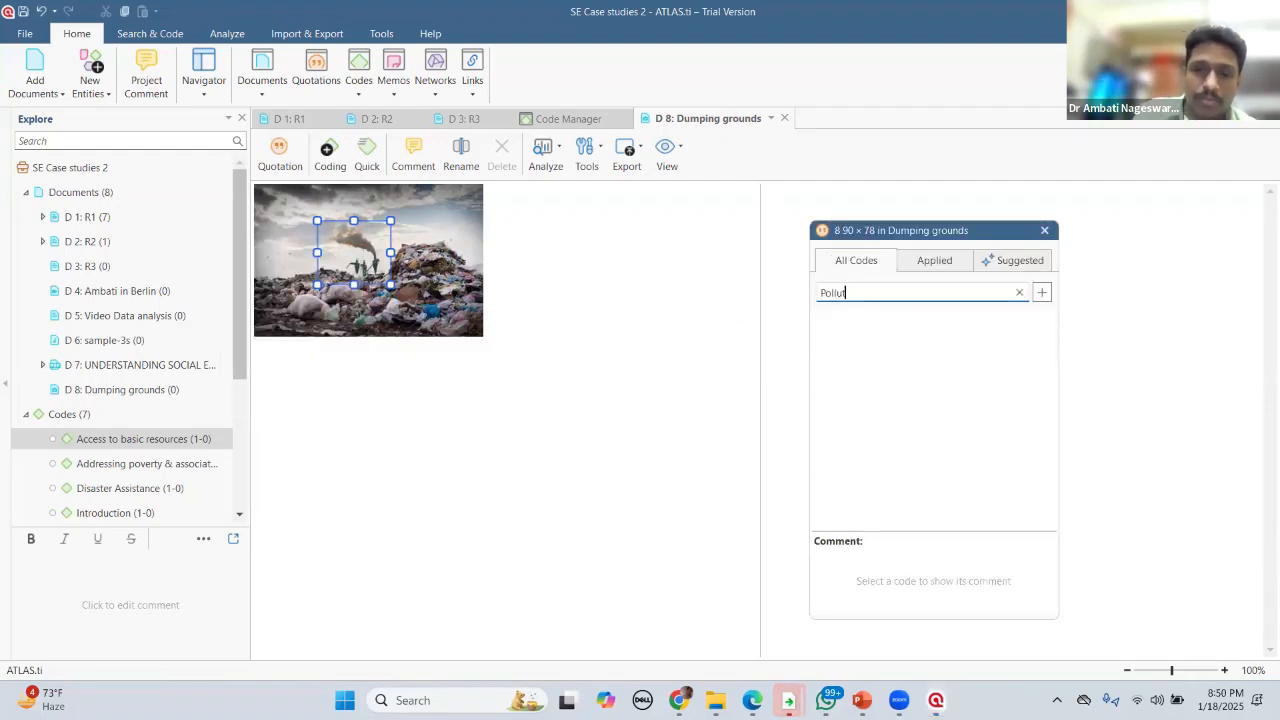
left_click(1041, 292)
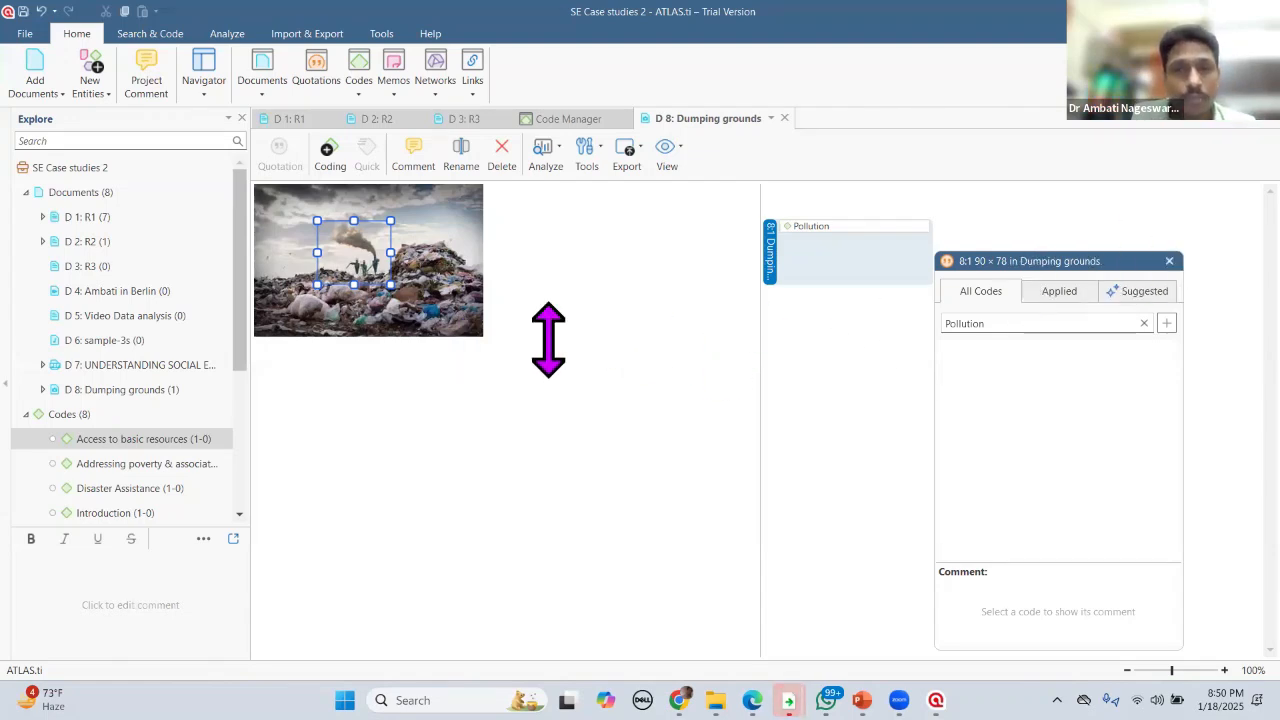
left_click(1169, 261)
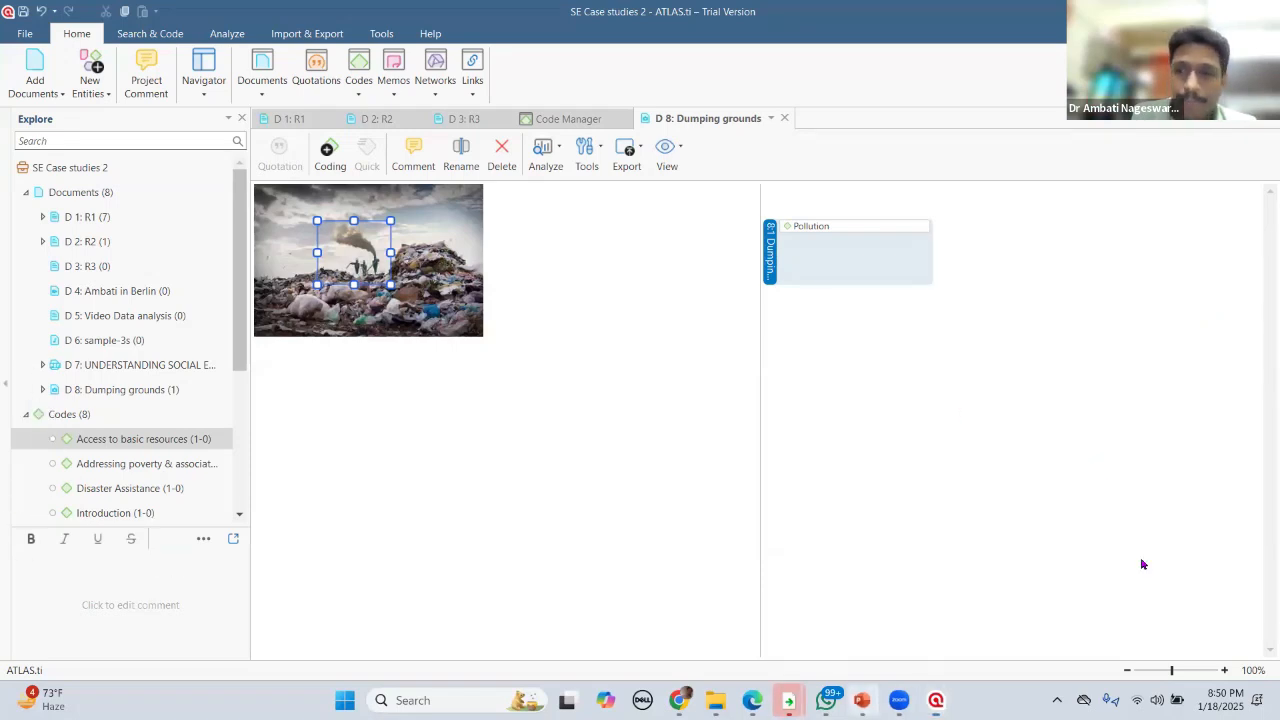
Step: Switch to PowerPoint and present the slides from "Coding the Image File" to "Coding Audio and Video Files & Transcribing Media Files"
left_click(862, 700)
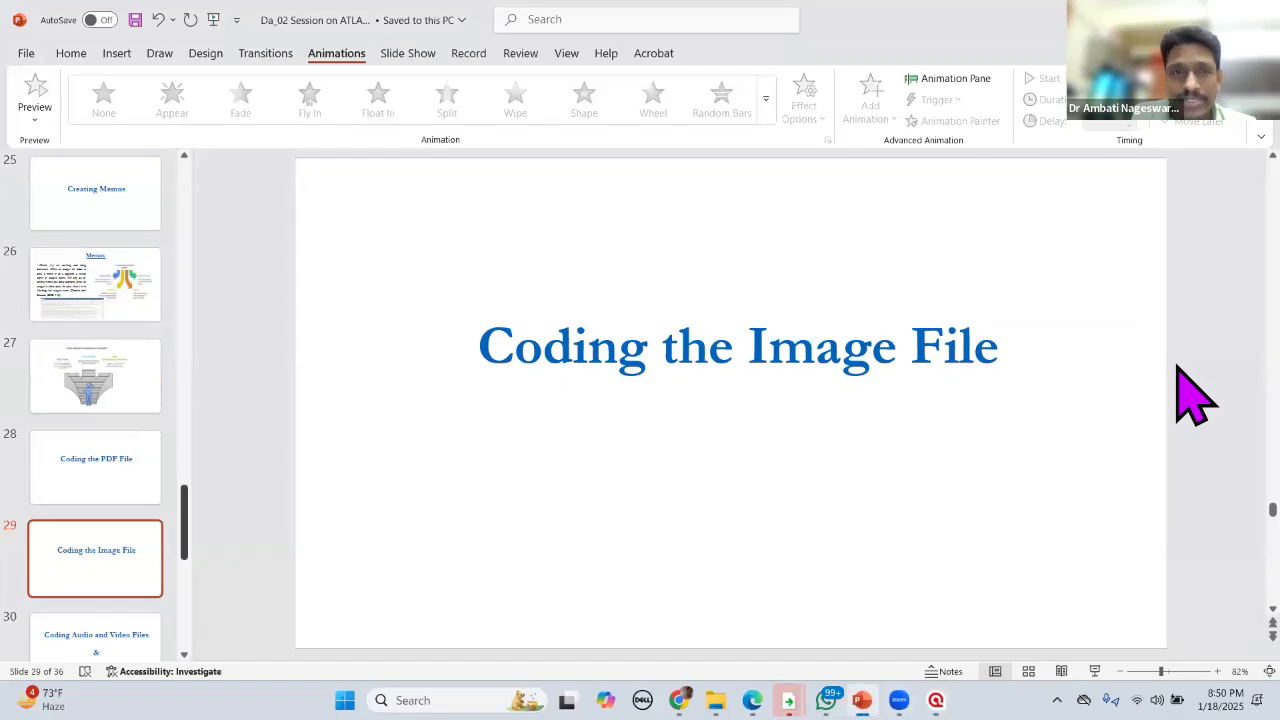
key("shift+F5")
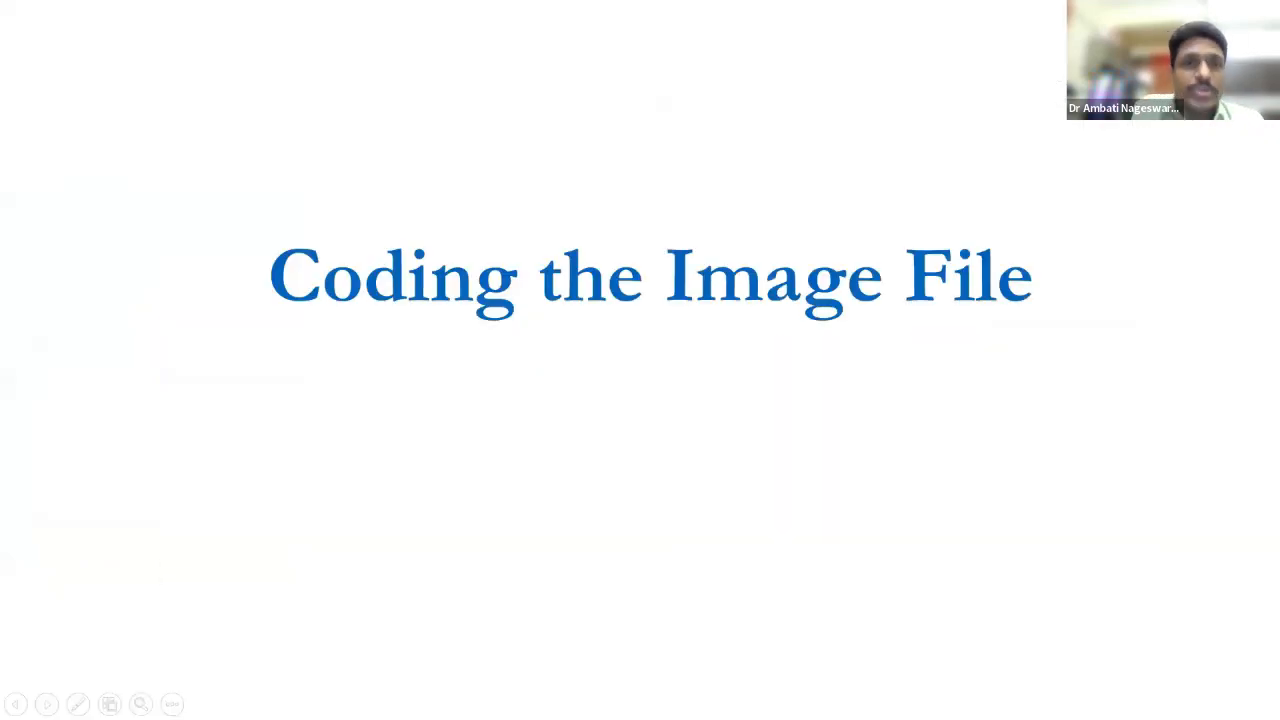
key("Right")
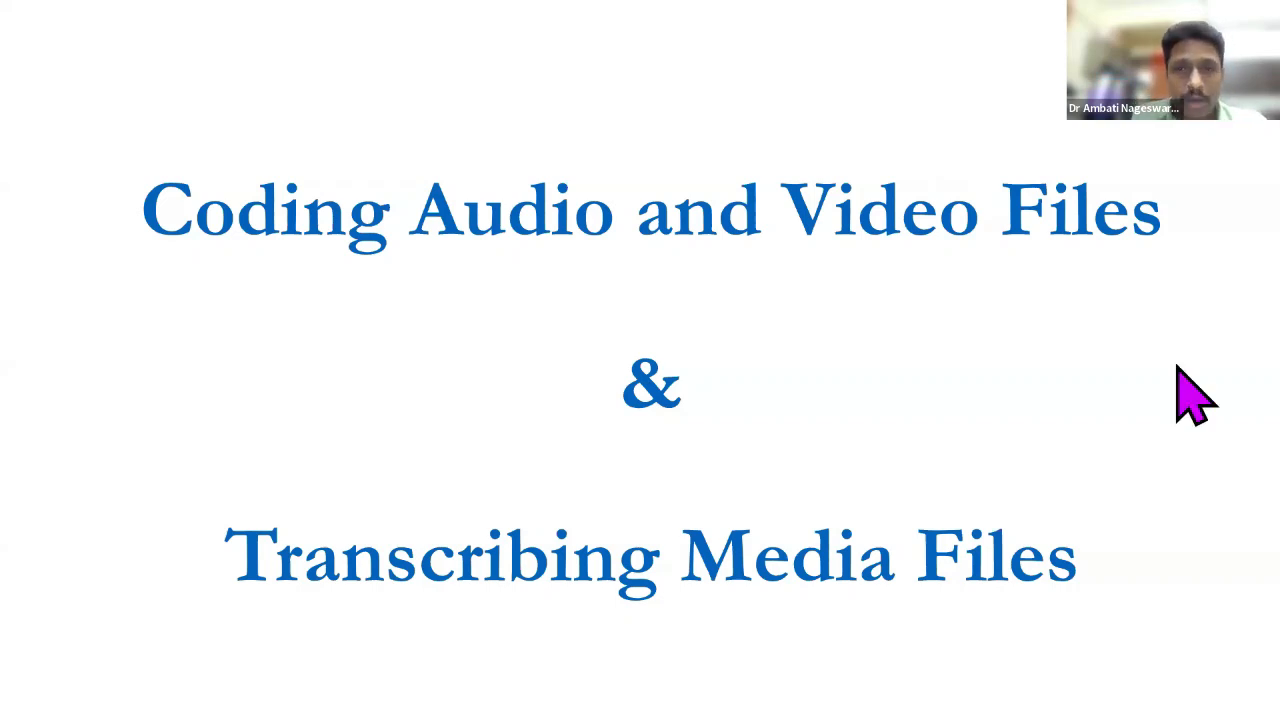
key("Escape")
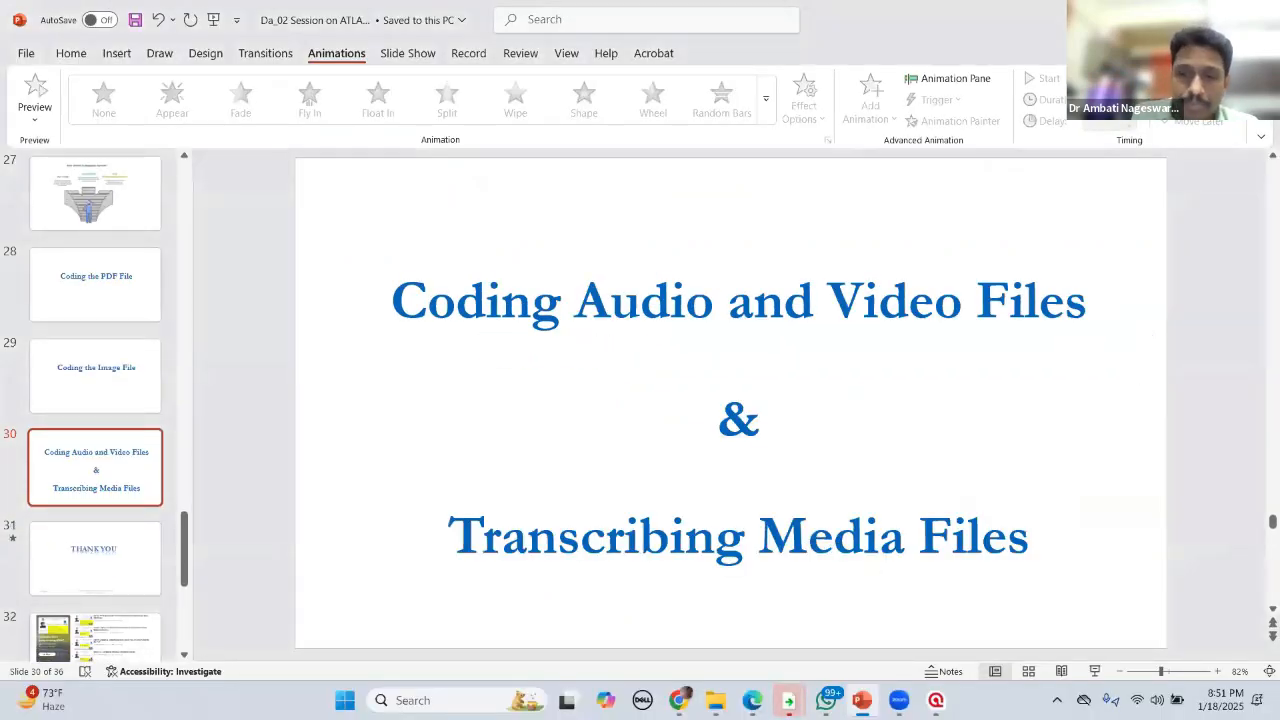
Step: Switch to ATLAS.ti and add the Berlin video from Day_3's 4_Videos folder as a linked media file, without a transcript
left_click(936, 700)
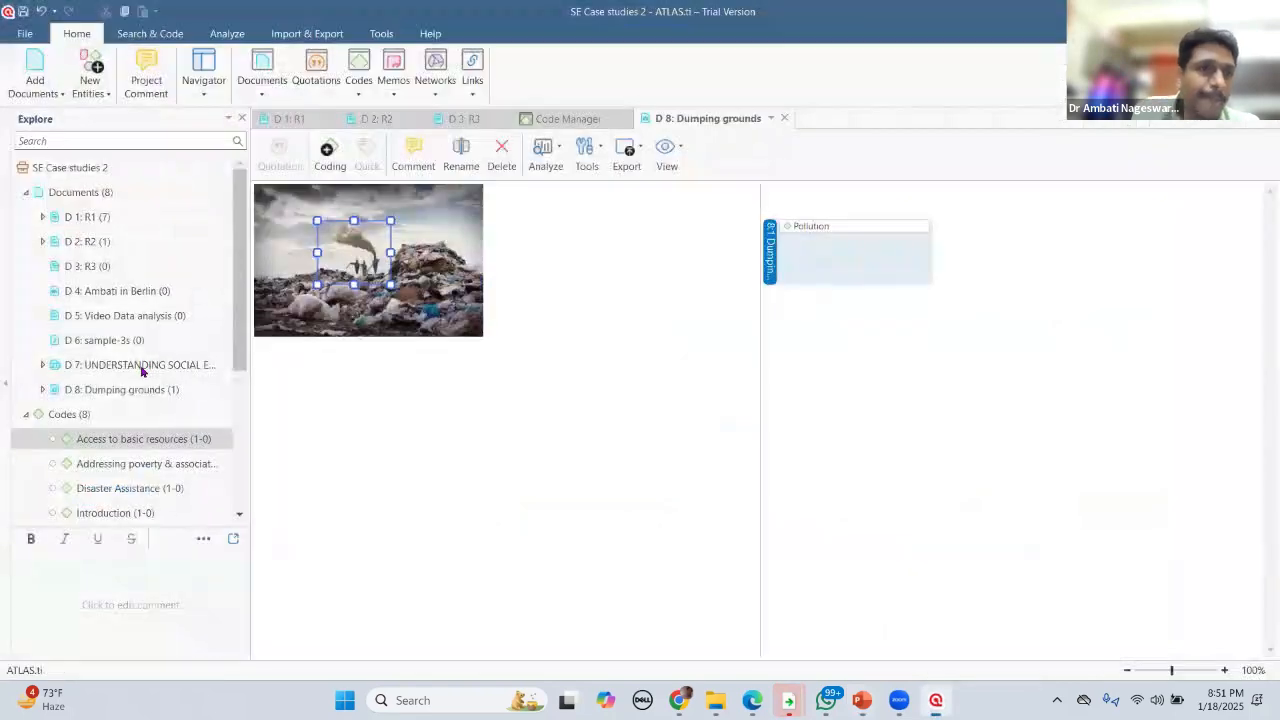
left_click(34, 94)
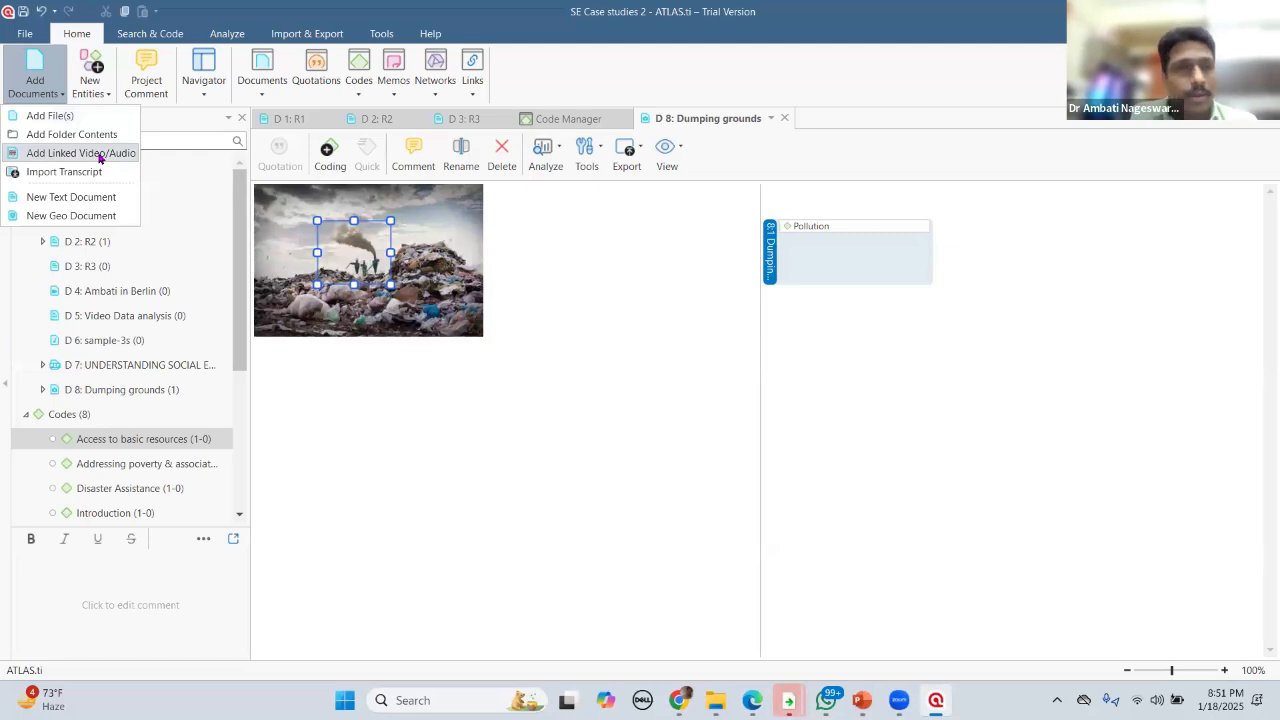
left_click(99, 157)
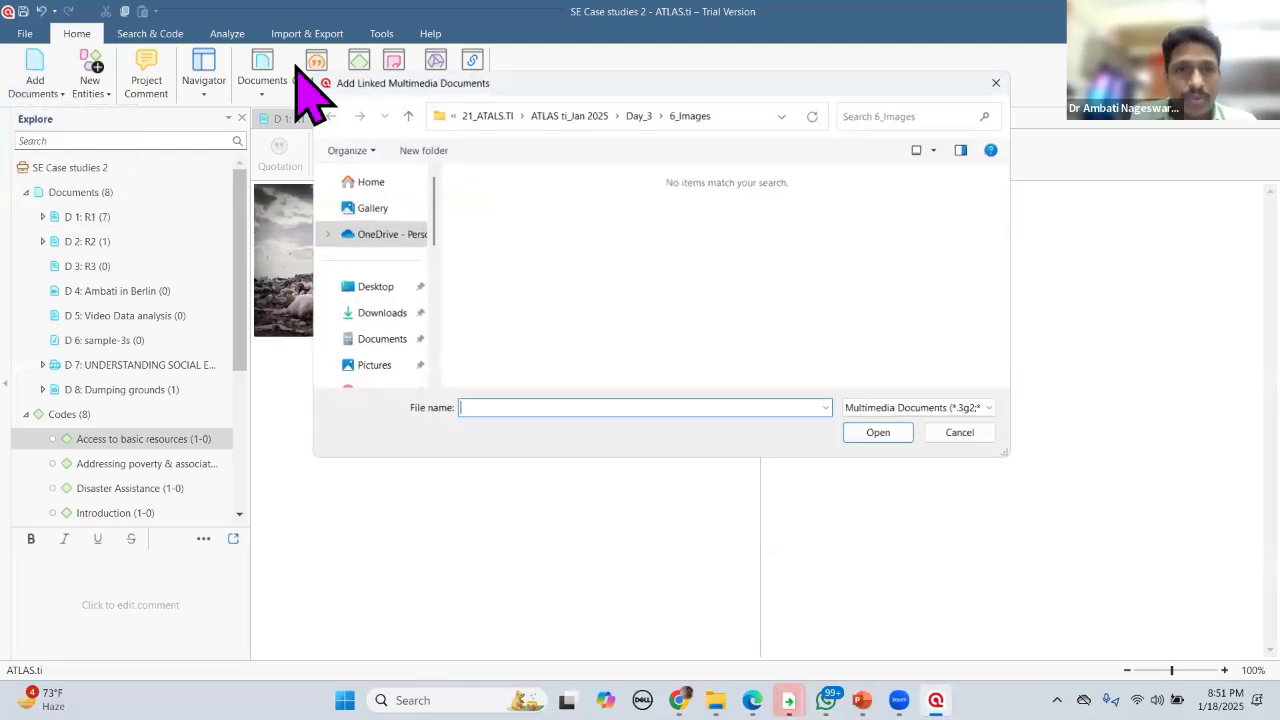
left_click(638, 113)
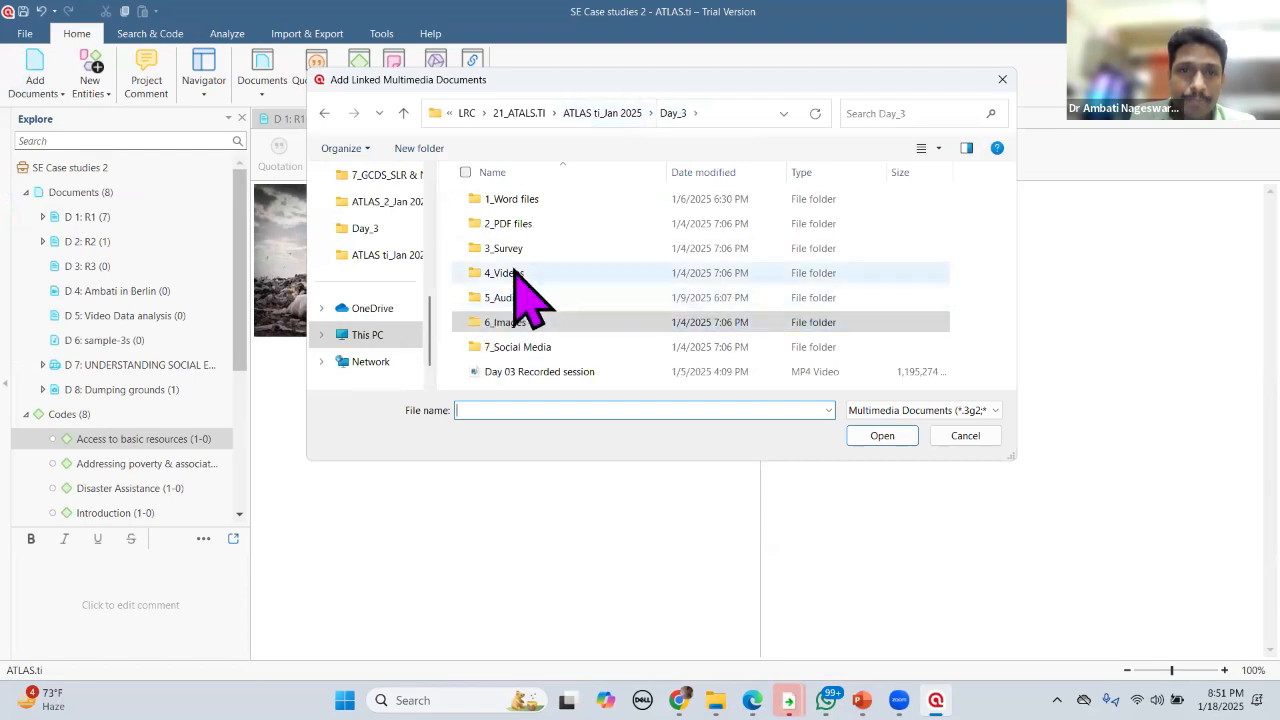
double_click(534, 274)
left_click(505, 240)
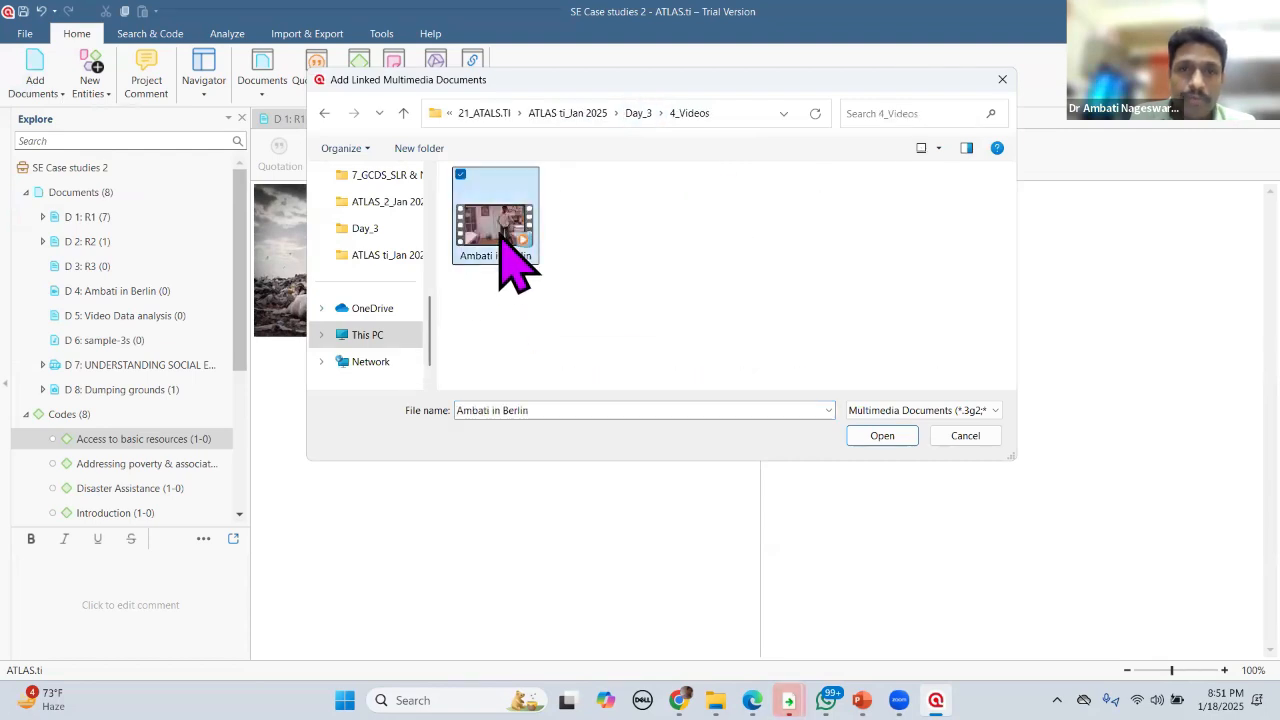
left_click(884, 438)
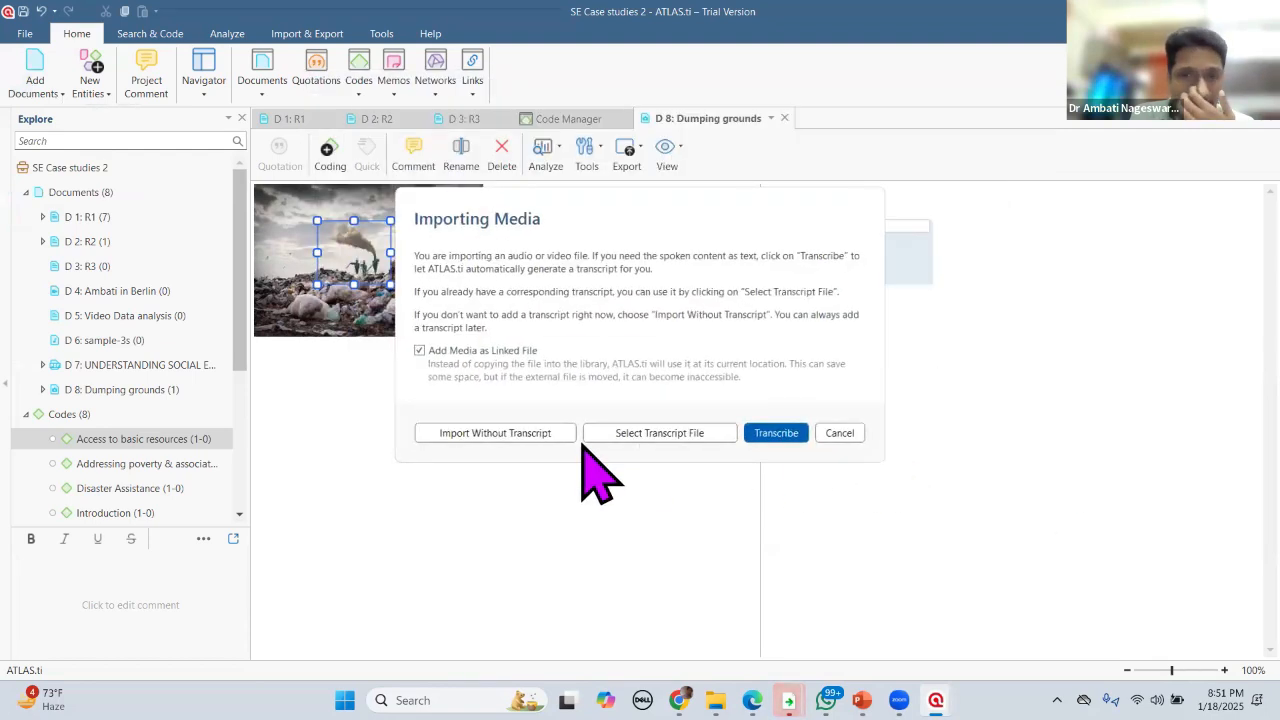
left_click(487, 436)
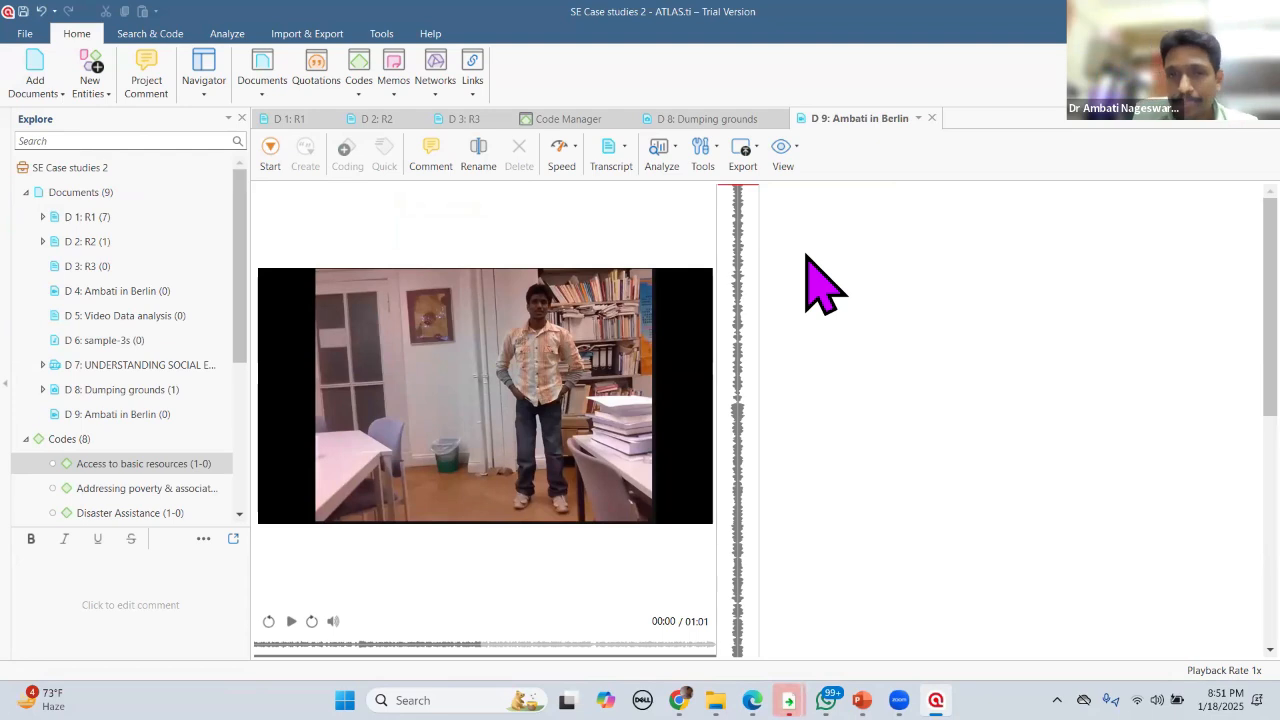
Step: Play the Berlin video from its beginning and create a quotation covering about 0:00 to 0:14
scroll(1182, 340, "down", 5)
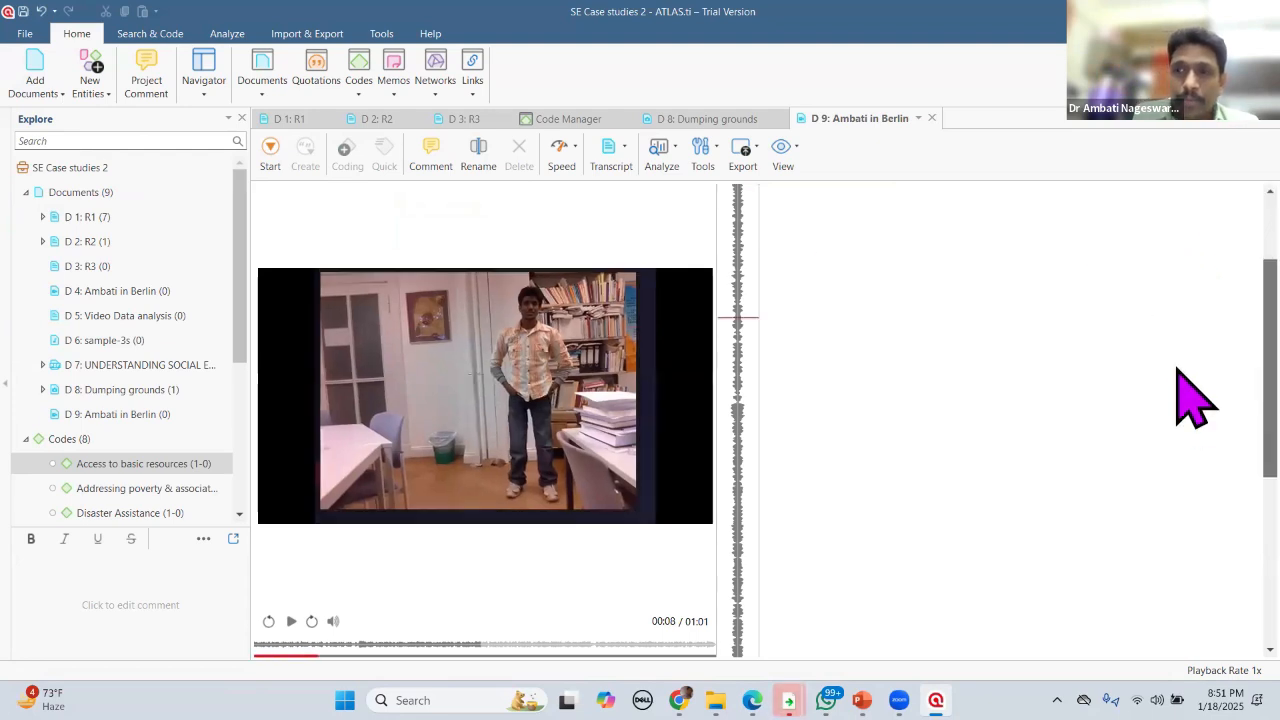
scroll(1190, 280, "up", 3)
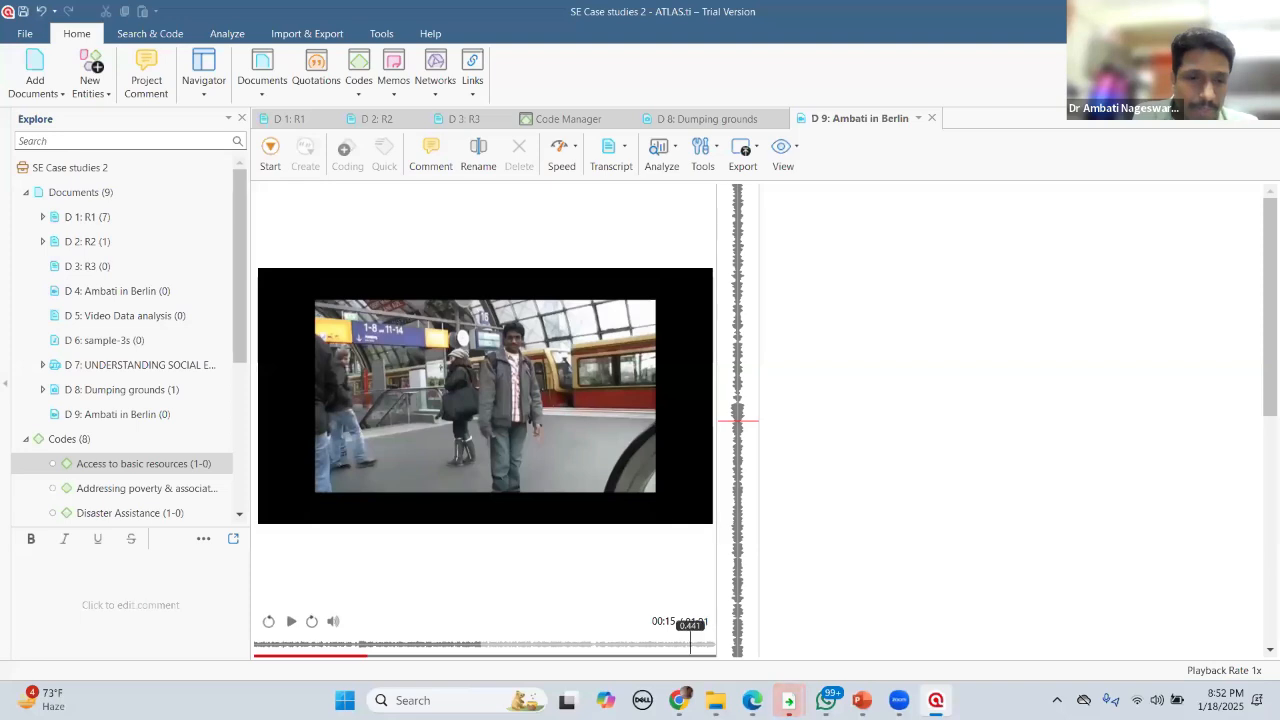
left_click(690, 645)
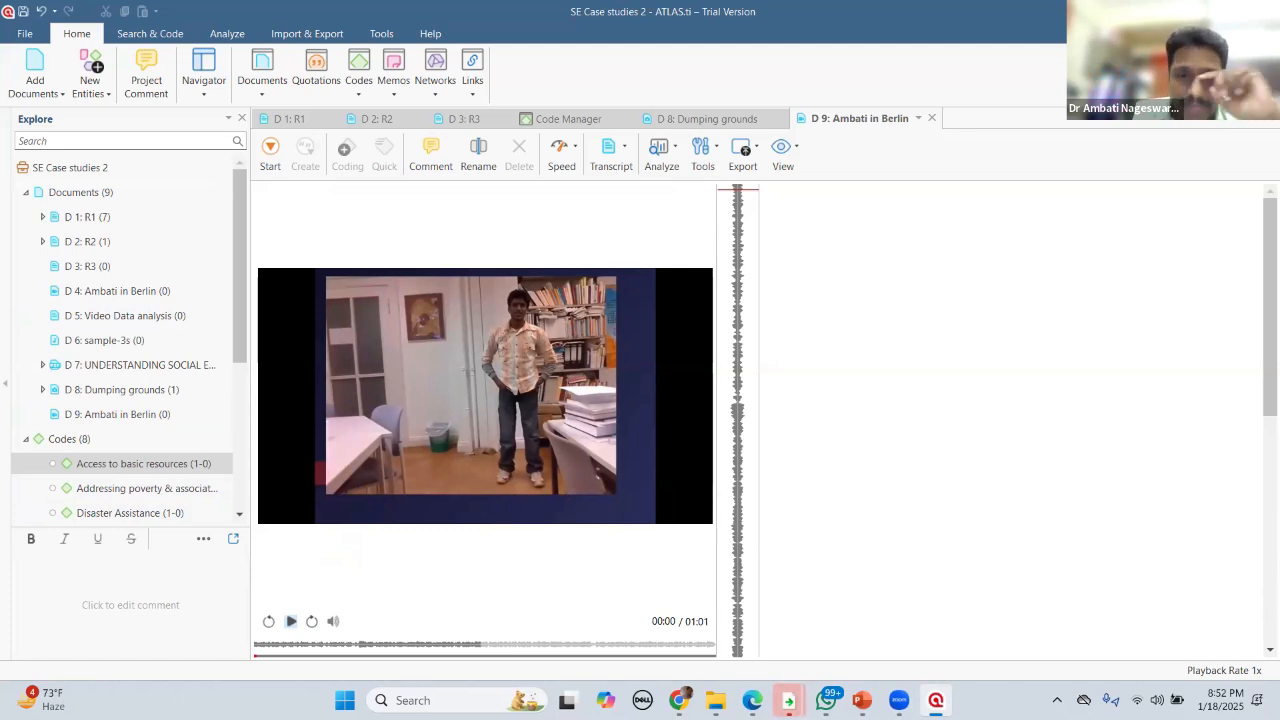
left_click(291, 621)
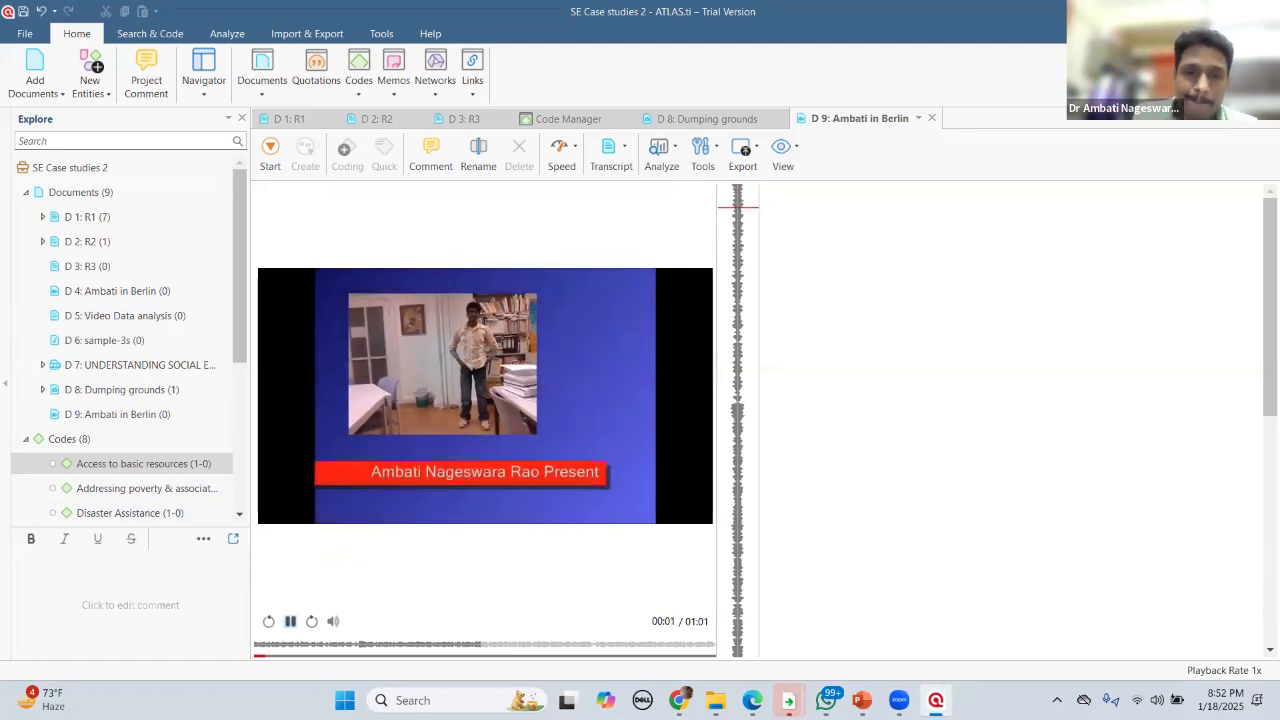
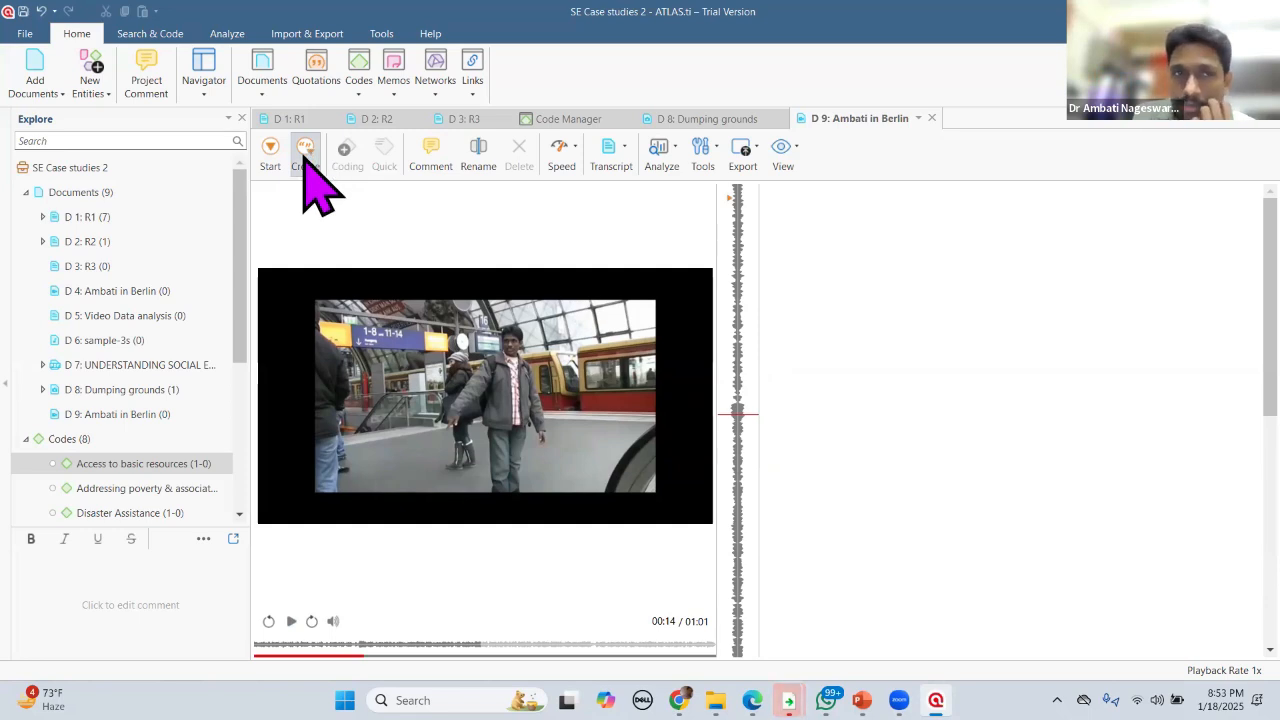
left_click(305, 158)
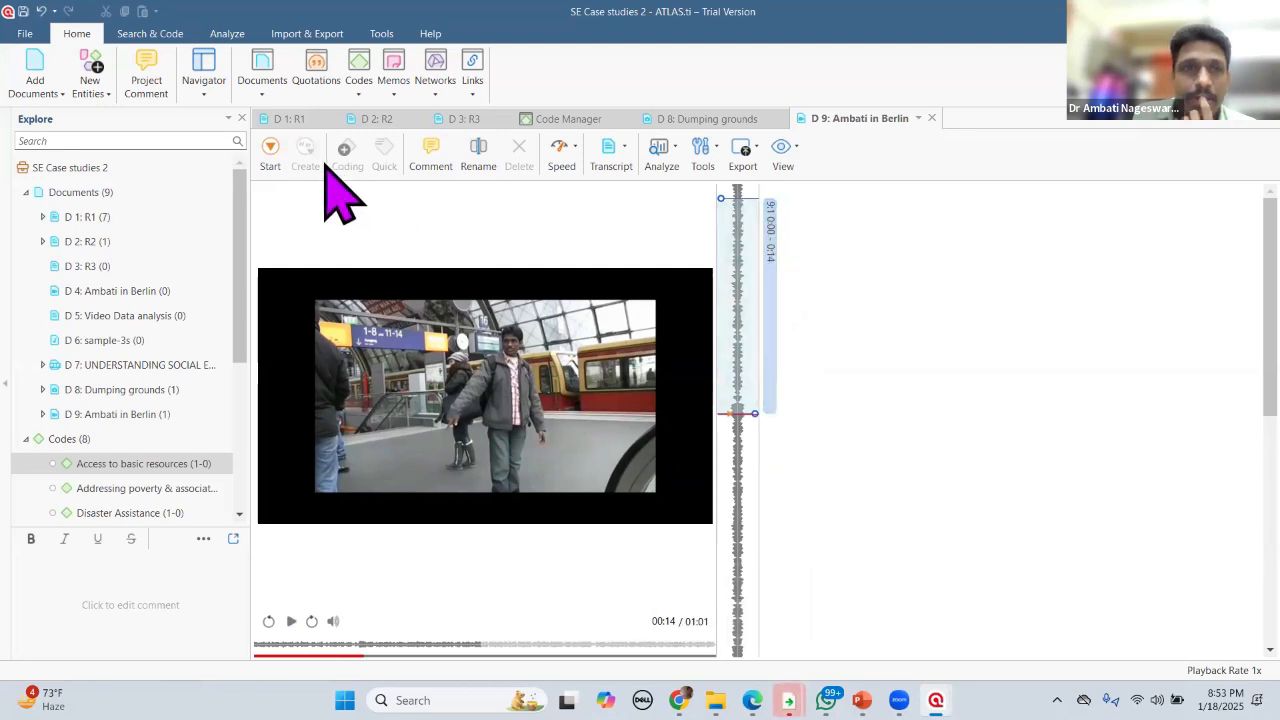
Step: Code the 0:00 to 0:14 video quotation with a new code "Barrier free city"
left_click(781, 273)
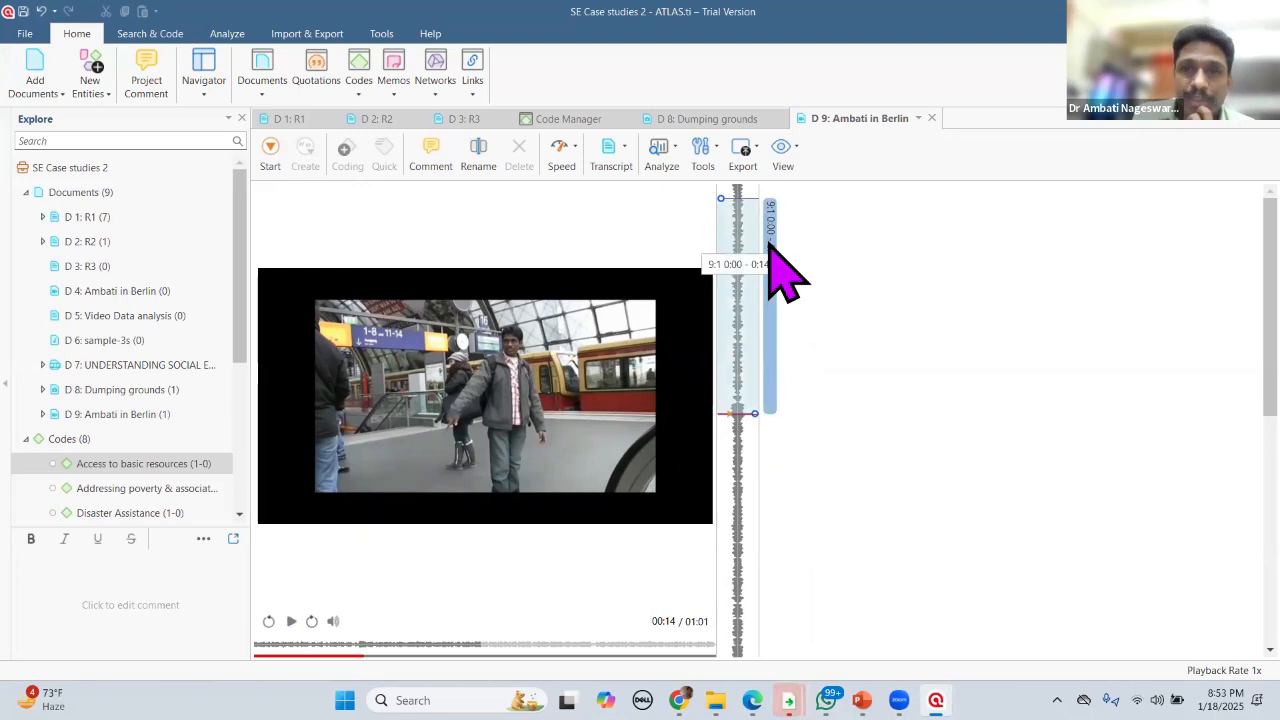
right_click(770, 245)
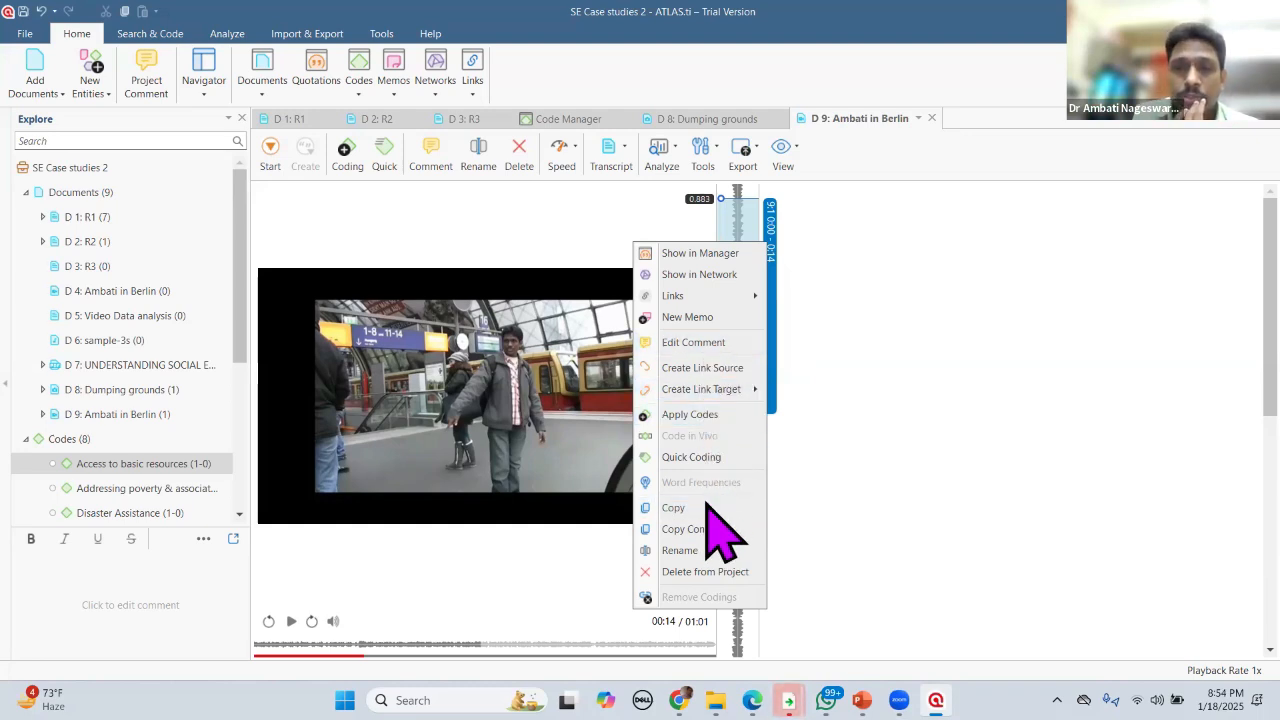
left_click(708, 416)
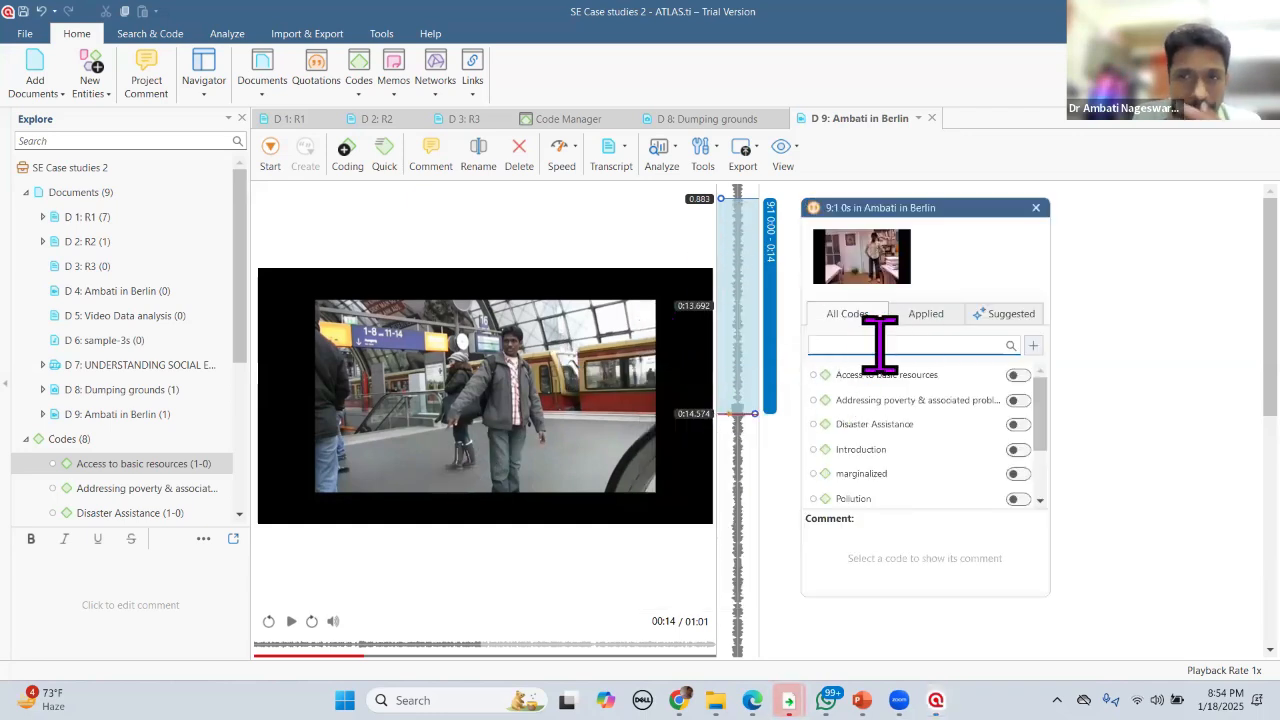
type("Ban")
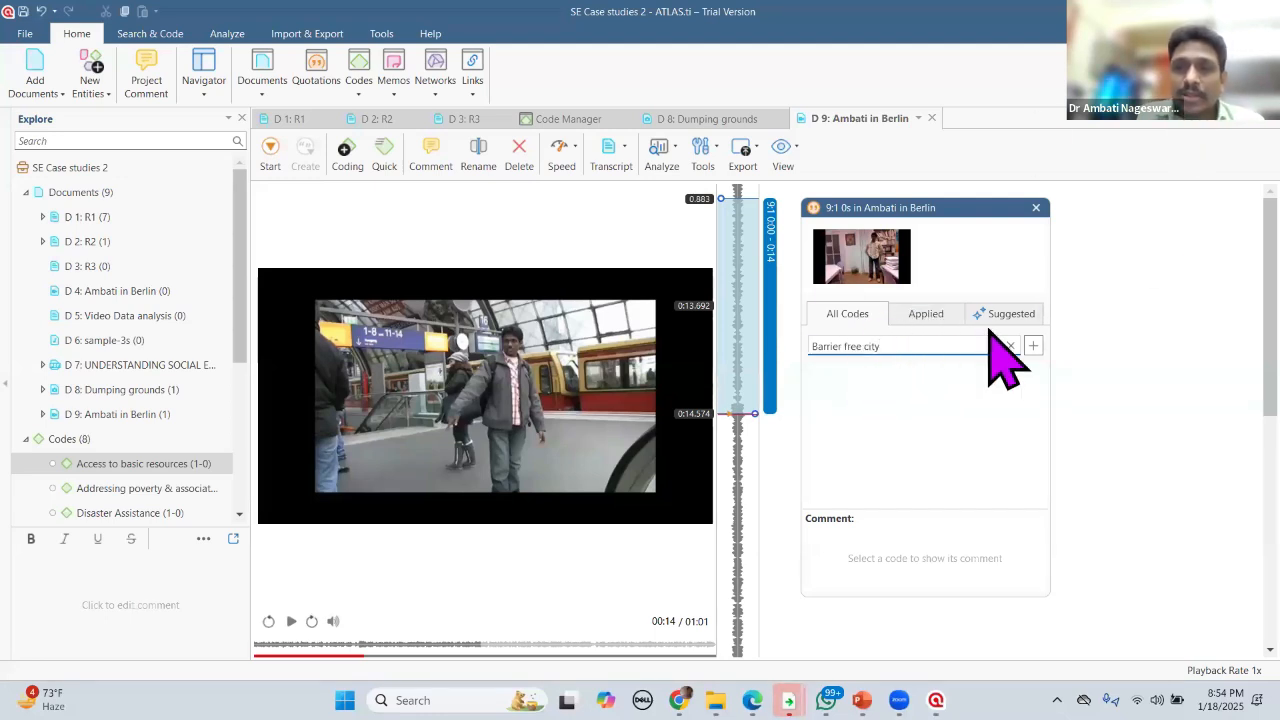
left_click(1033, 346)
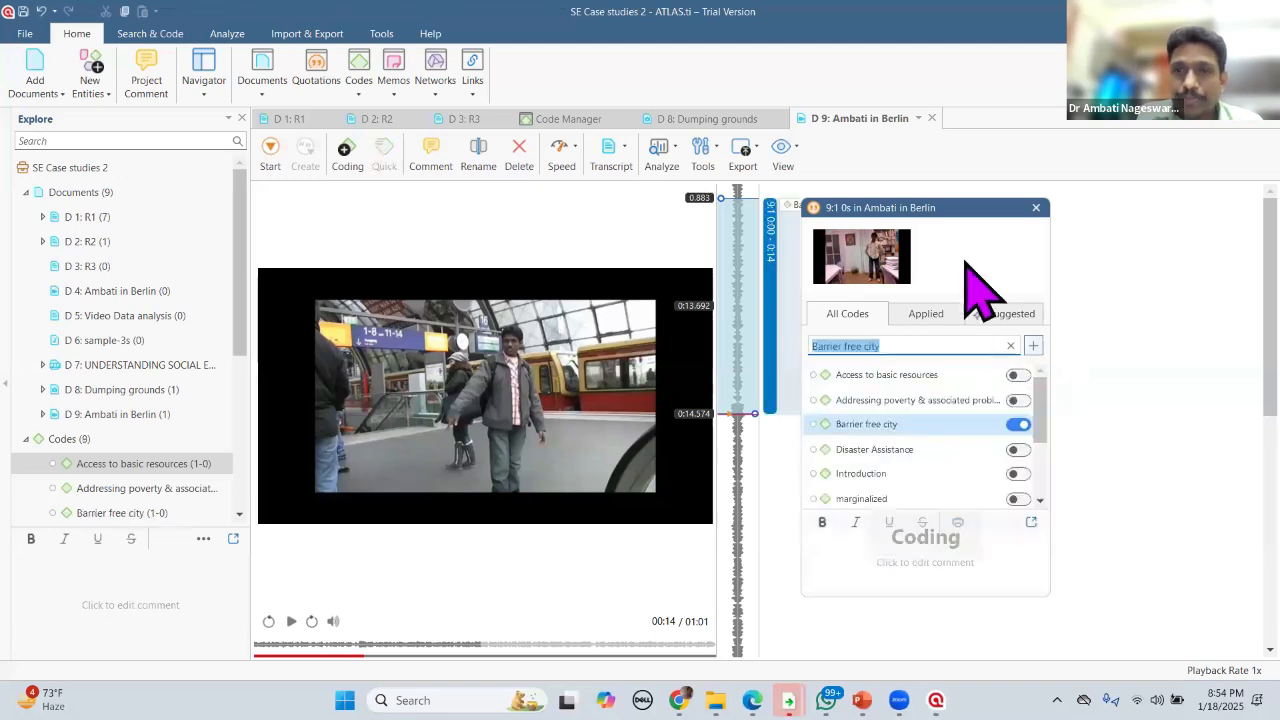
Step: Play the Berlin video on and create a second quotation covering about 0:15 to 0:26
left_click(1036, 207)
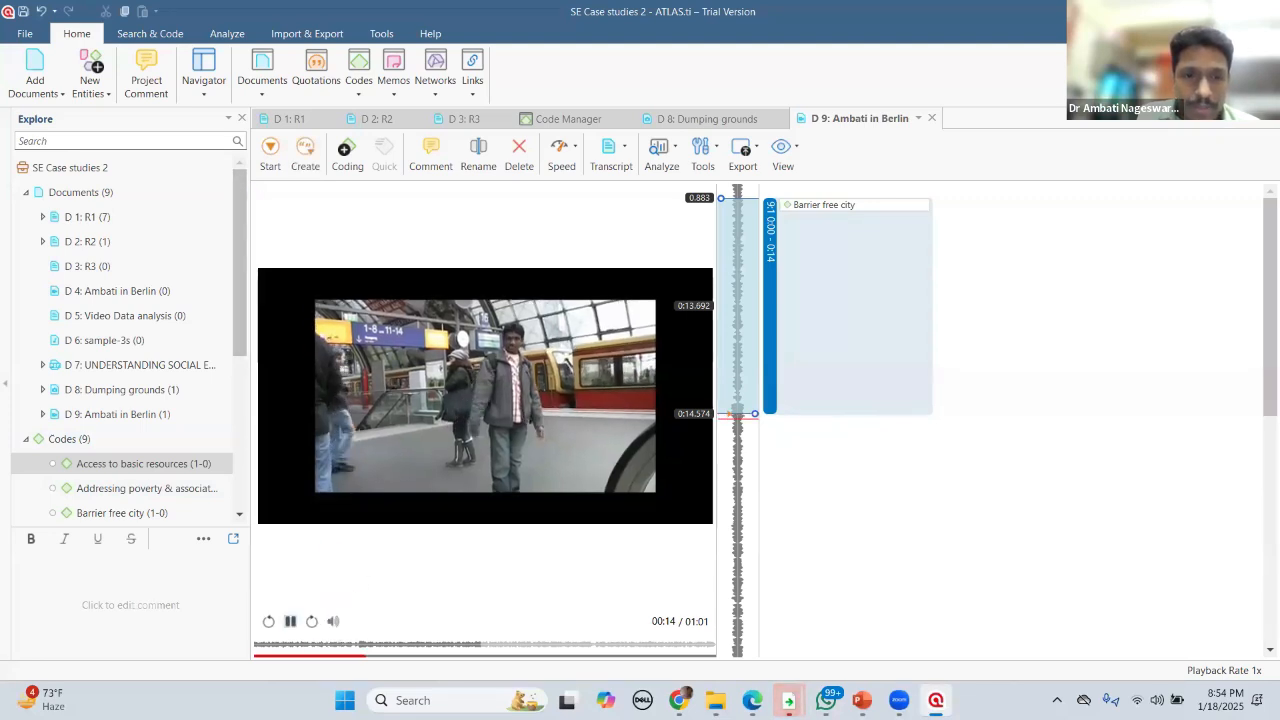
left_click(266, 160)
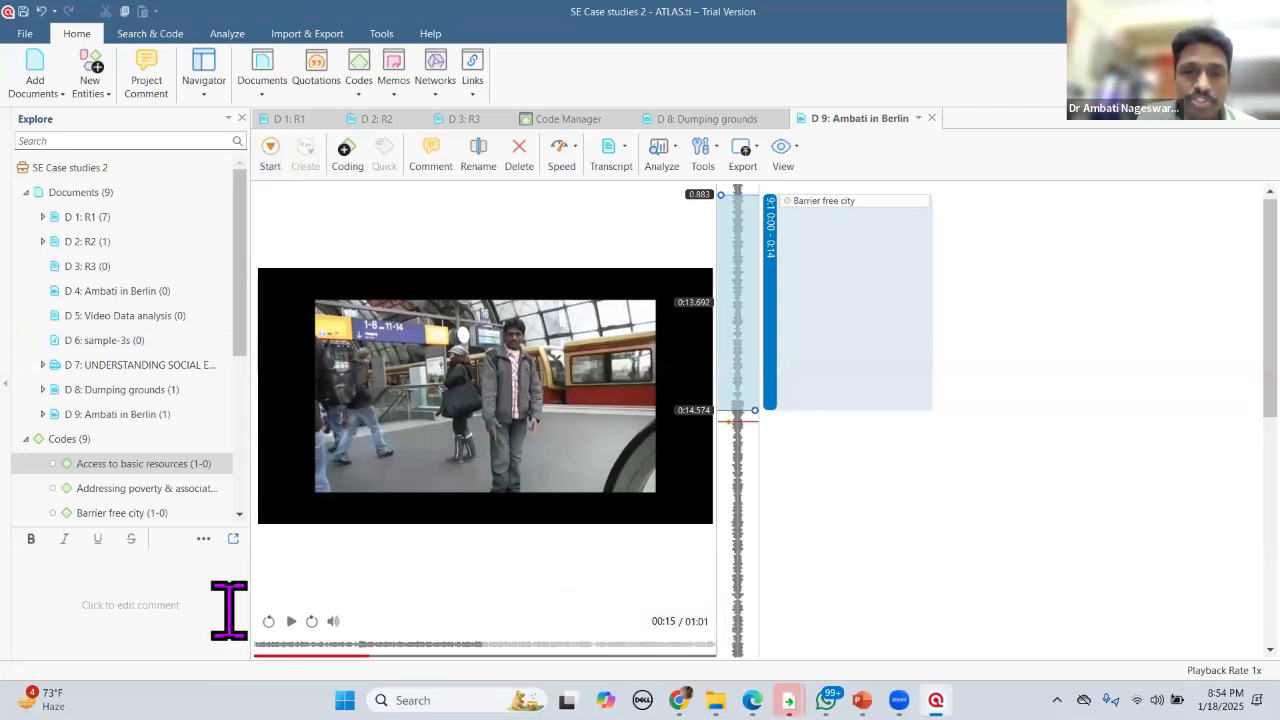
left_click(290, 621)
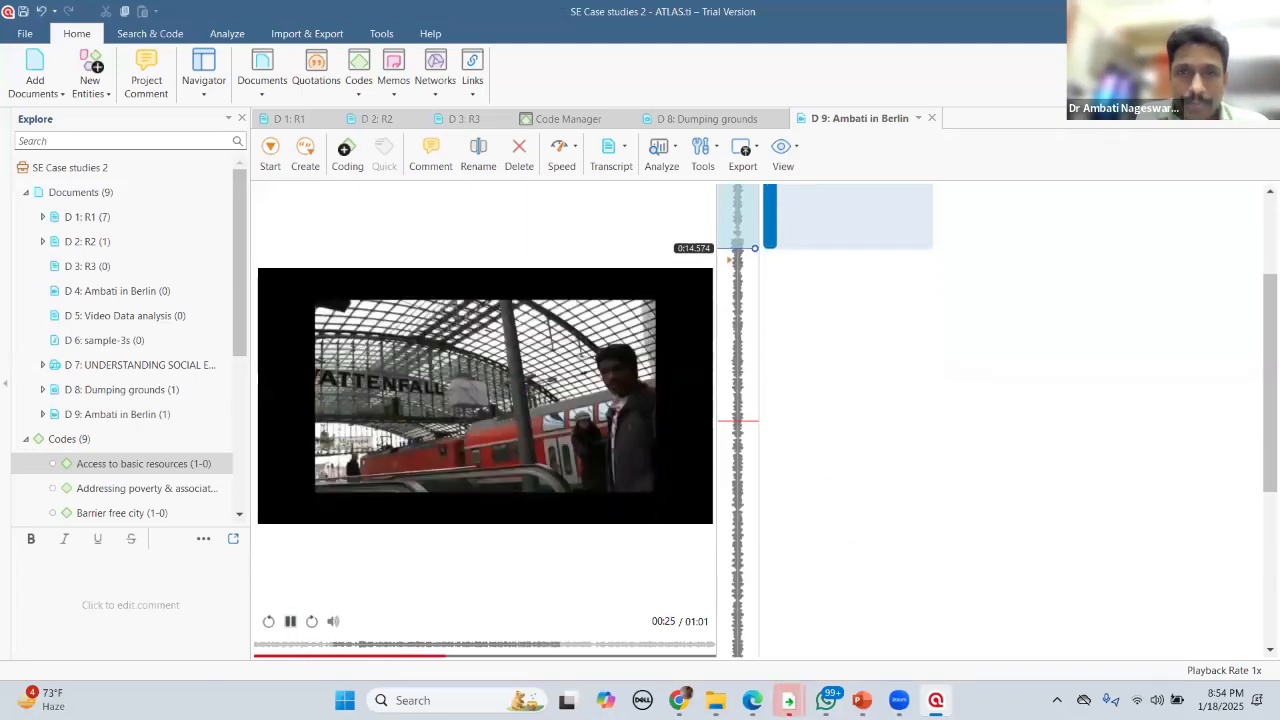
left_click(305, 155)
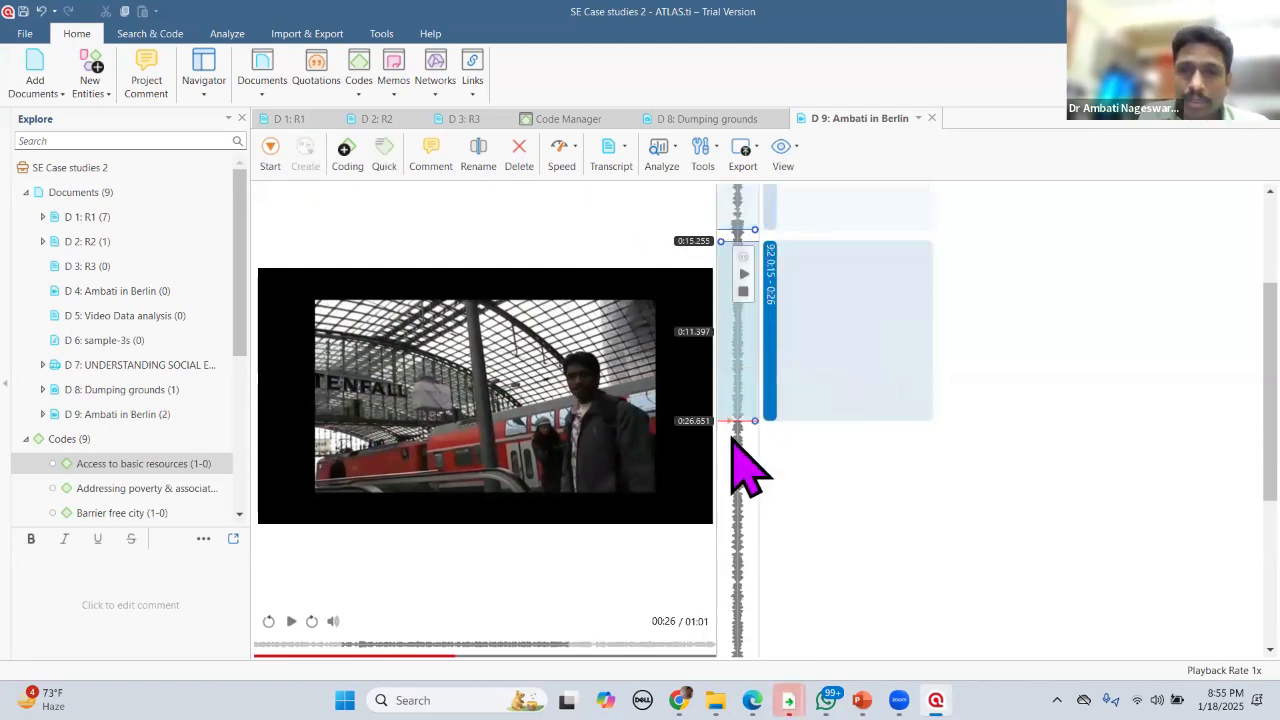
Step: Look through the actions available for the 0:15 to 0:26 video quotation
mouse_move(763, 369)
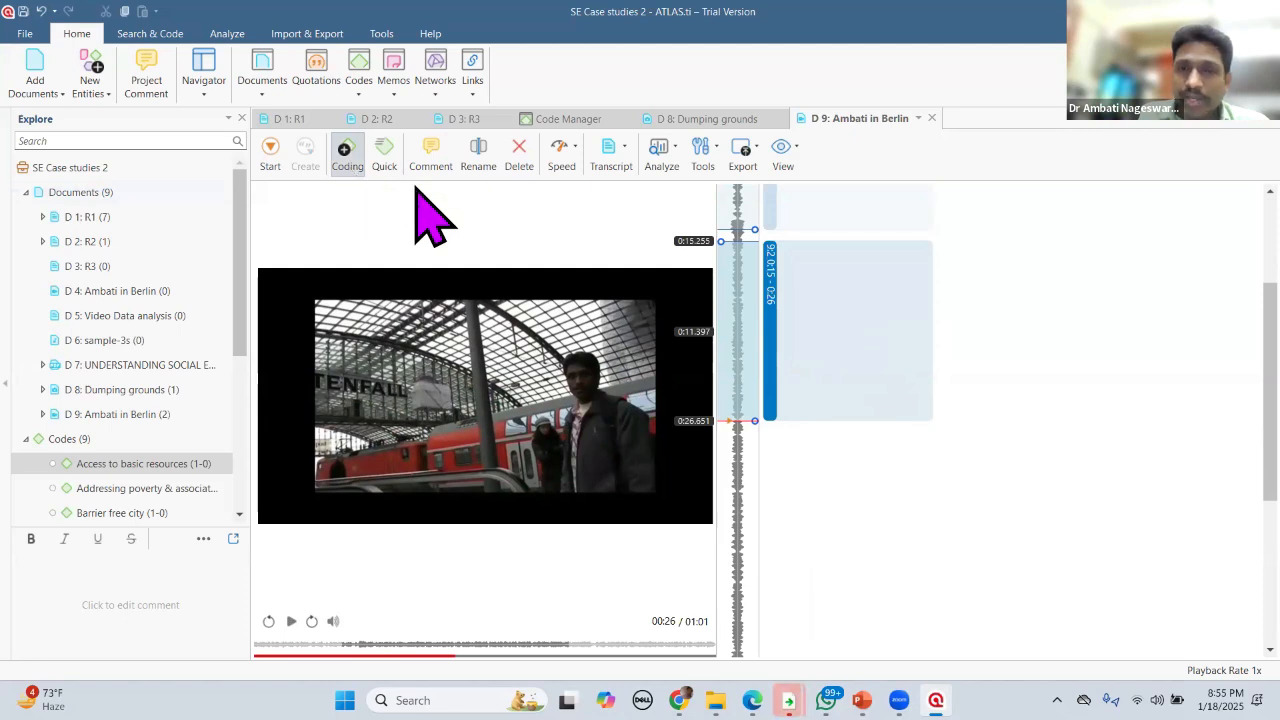
right_click(795, 307)
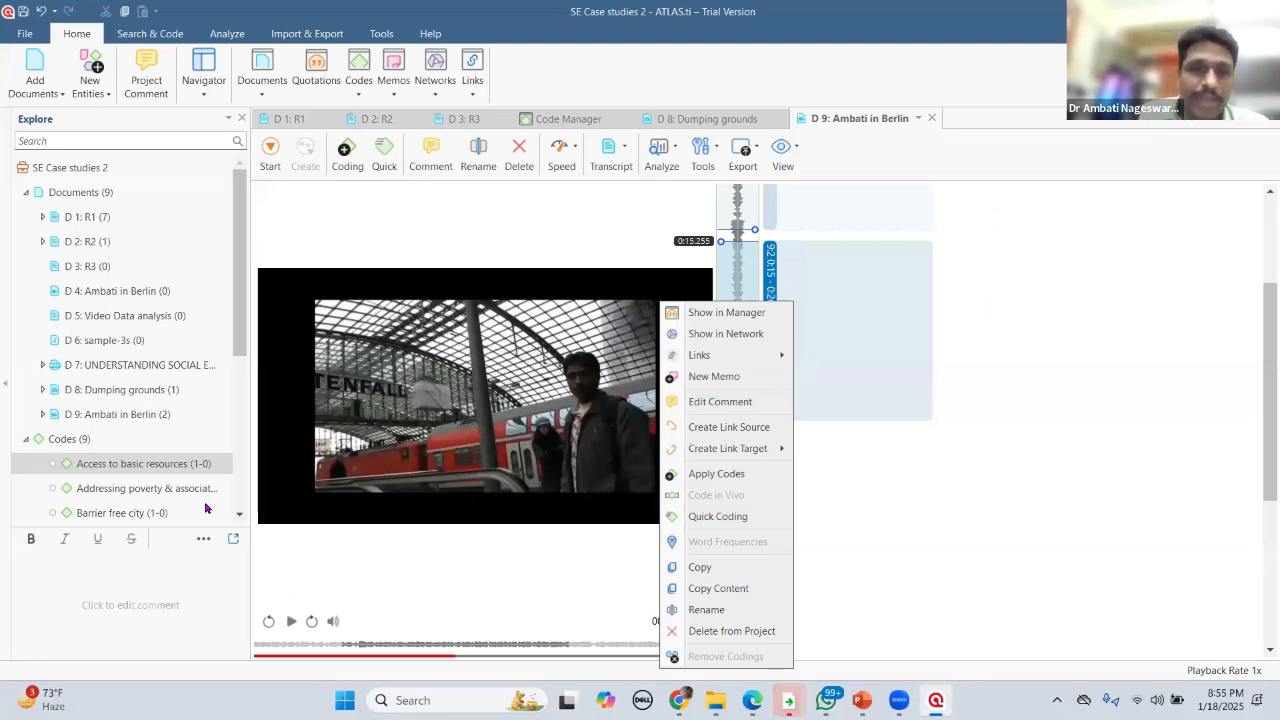
left_click(277, 540)
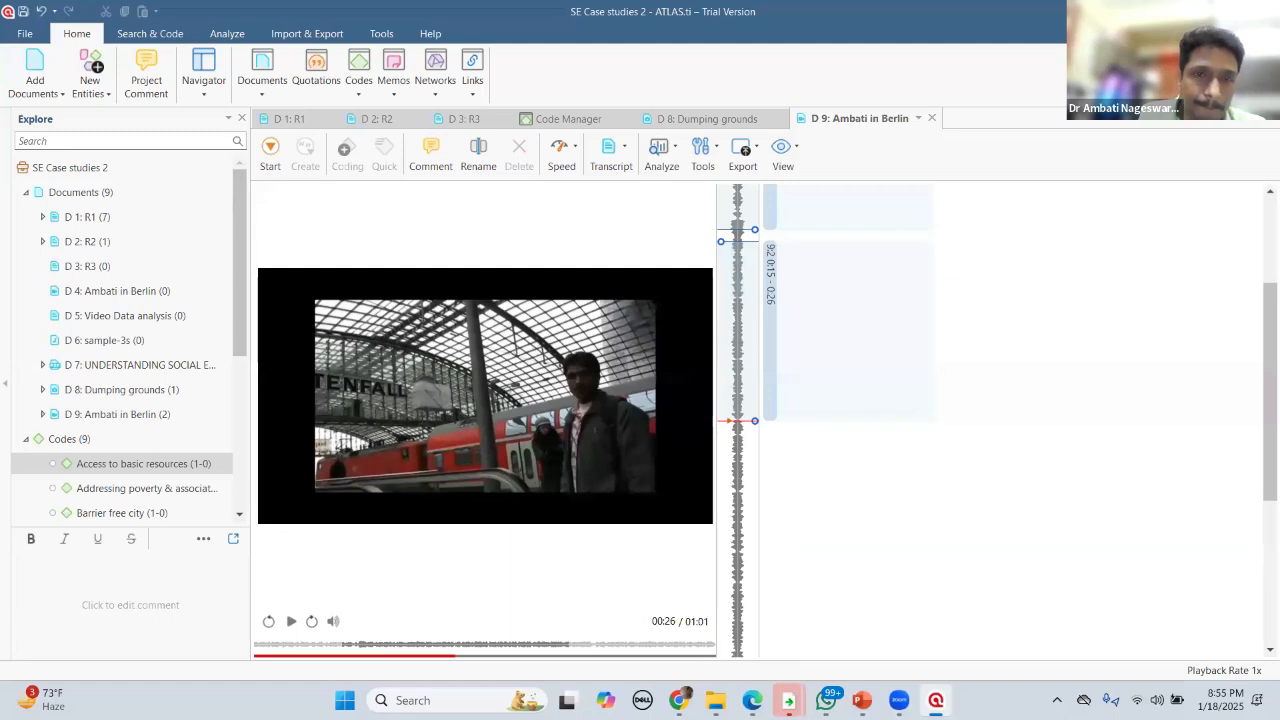
Step: Continue the Berlin video and create a third quotation covering about 0:26 to 0:36
left_click(291, 621)
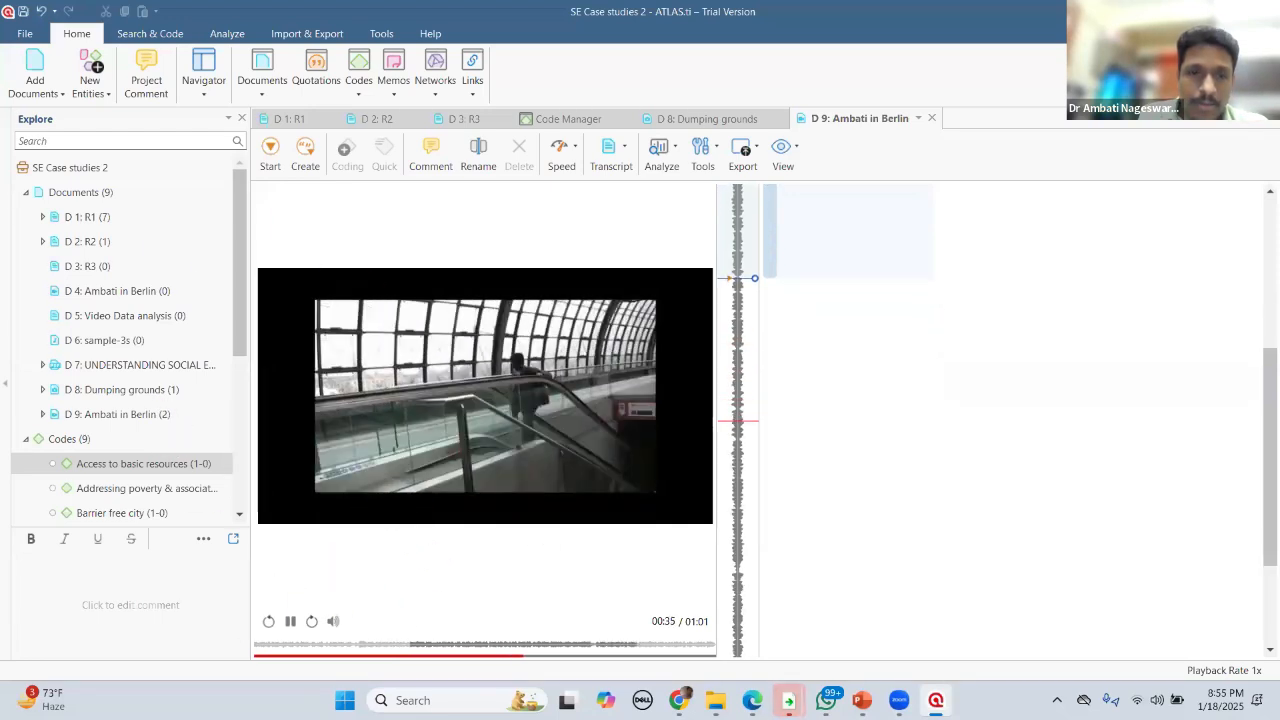
left_click(305, 155)
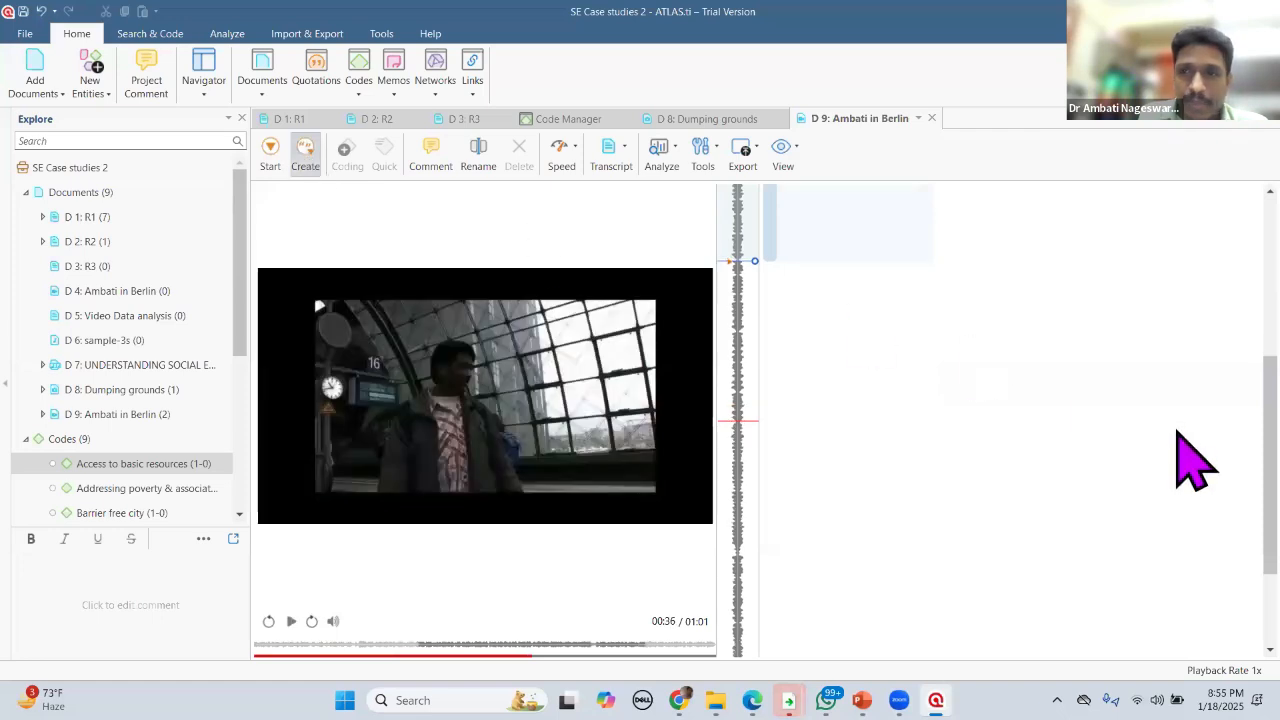
scroll(1190, 425, "up", 5)
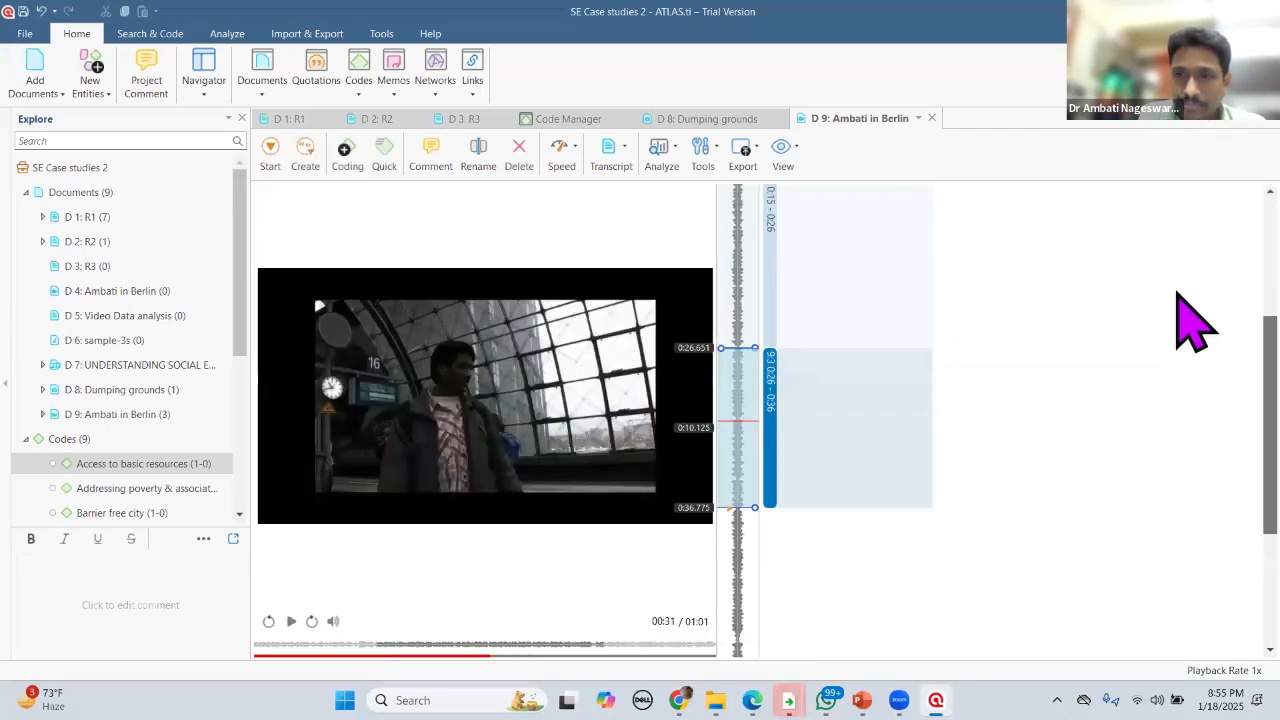
scroll(757, 288, "up", 3)
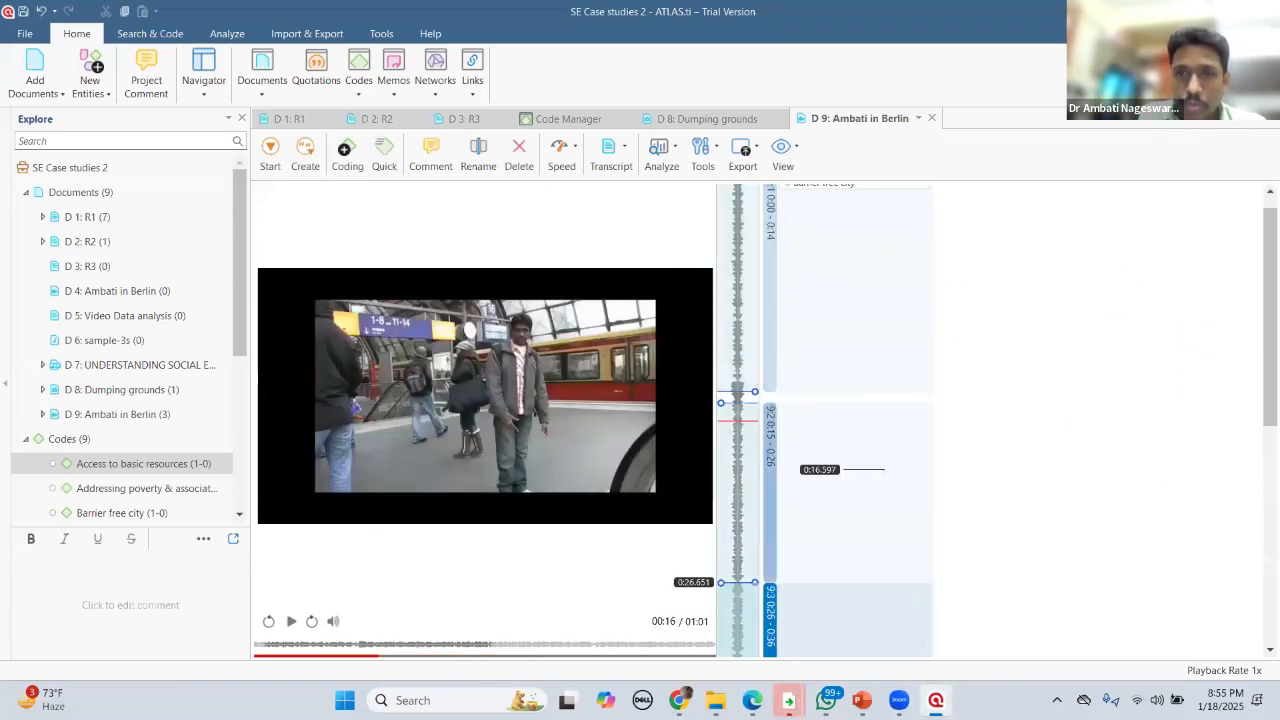
scroll(1192, 490, "down", 5)
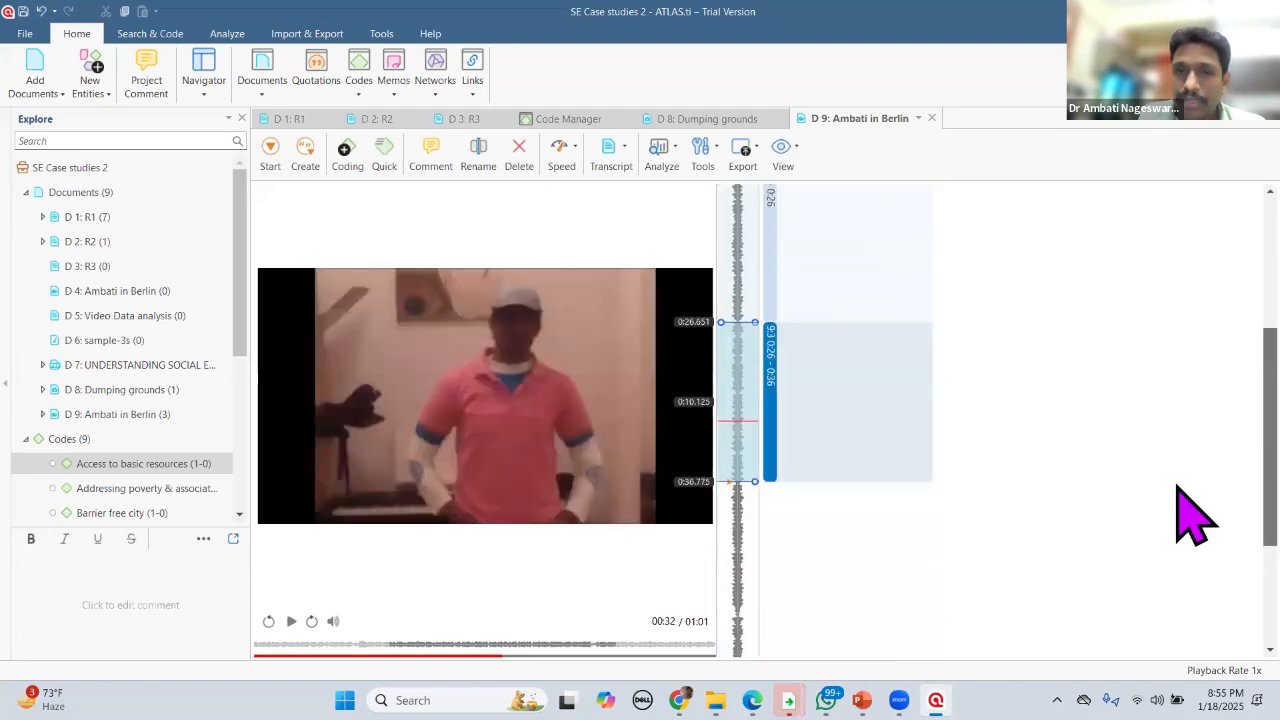
scroll(1190, 380, "up", 5)
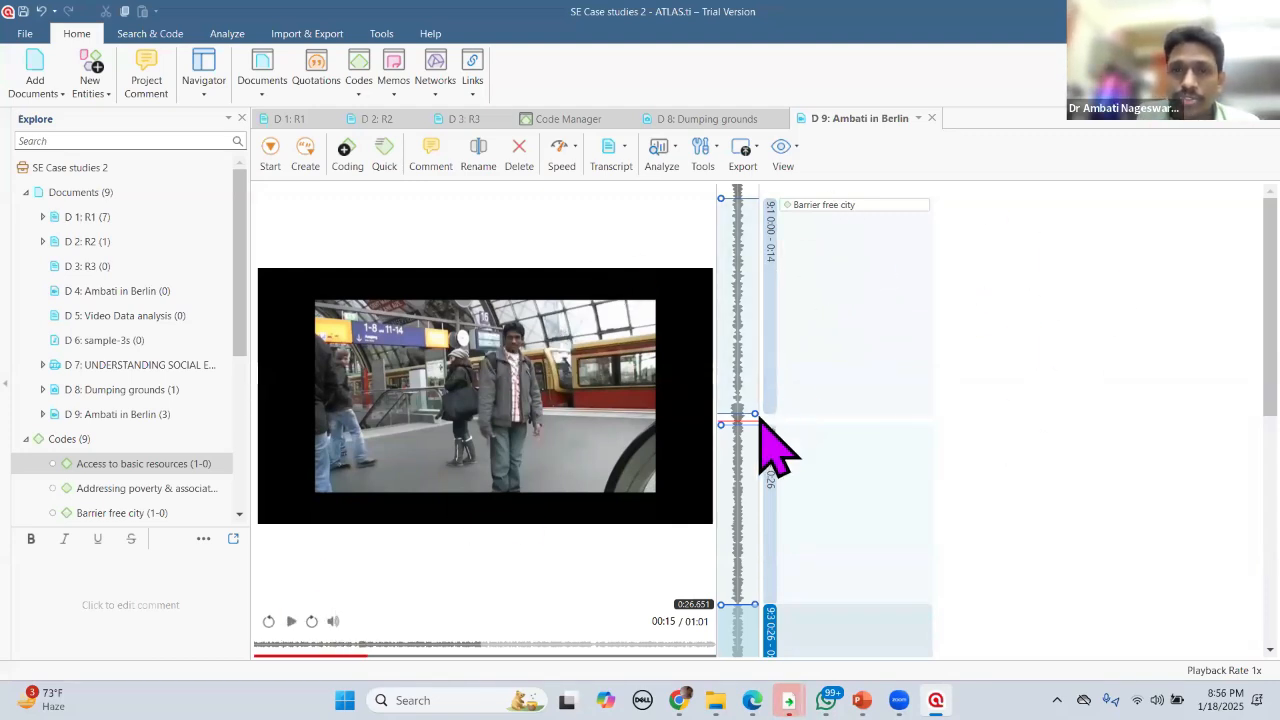
Step: Look at the transcript import and auto transcription options for the Berlin video
left_click(395, 190)
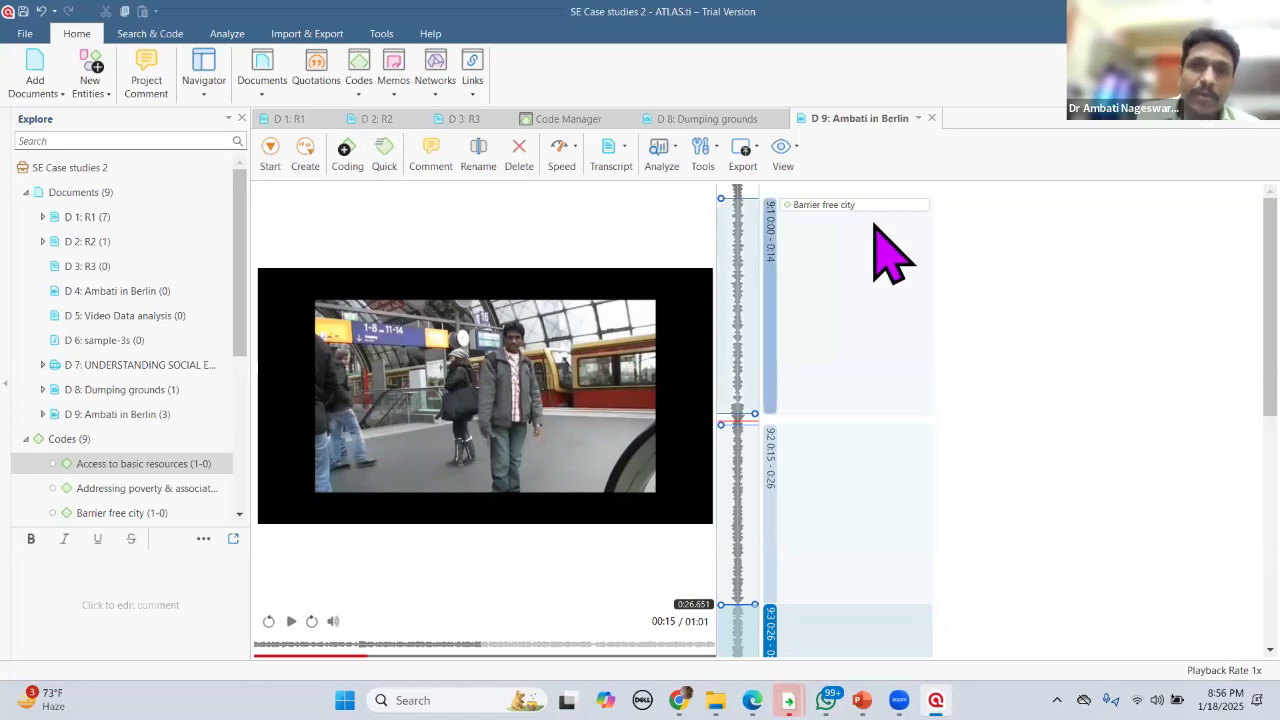
left_click(625, 168)
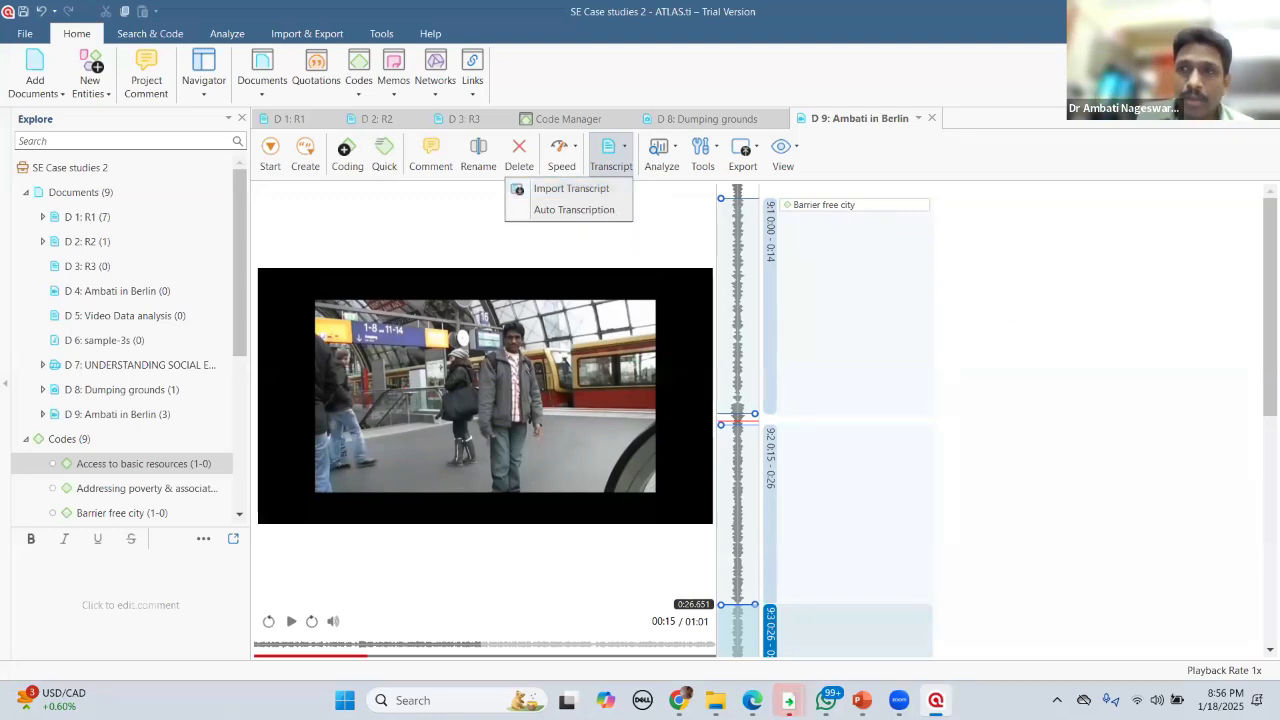
left_click(471, 210)
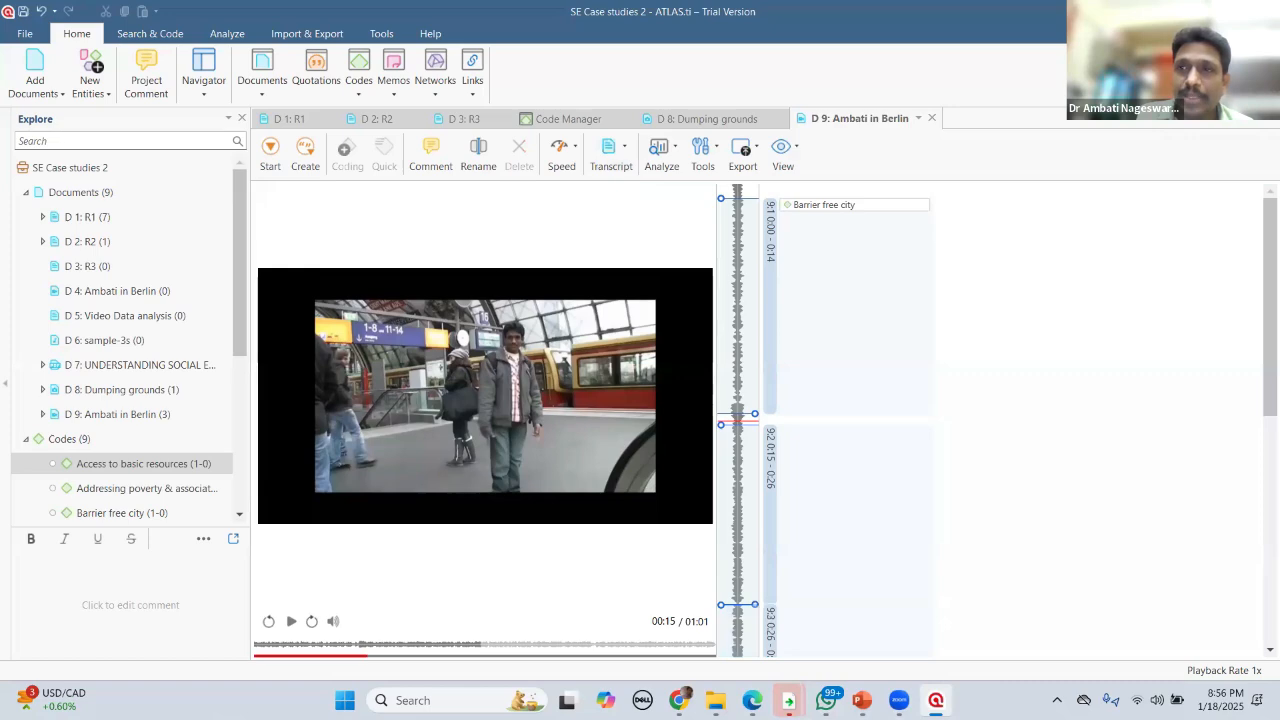
Step: Switch to File Explorer and create a new Word document in the ATLAS_2_Jan 2025 folder
left_click(1175, 11)
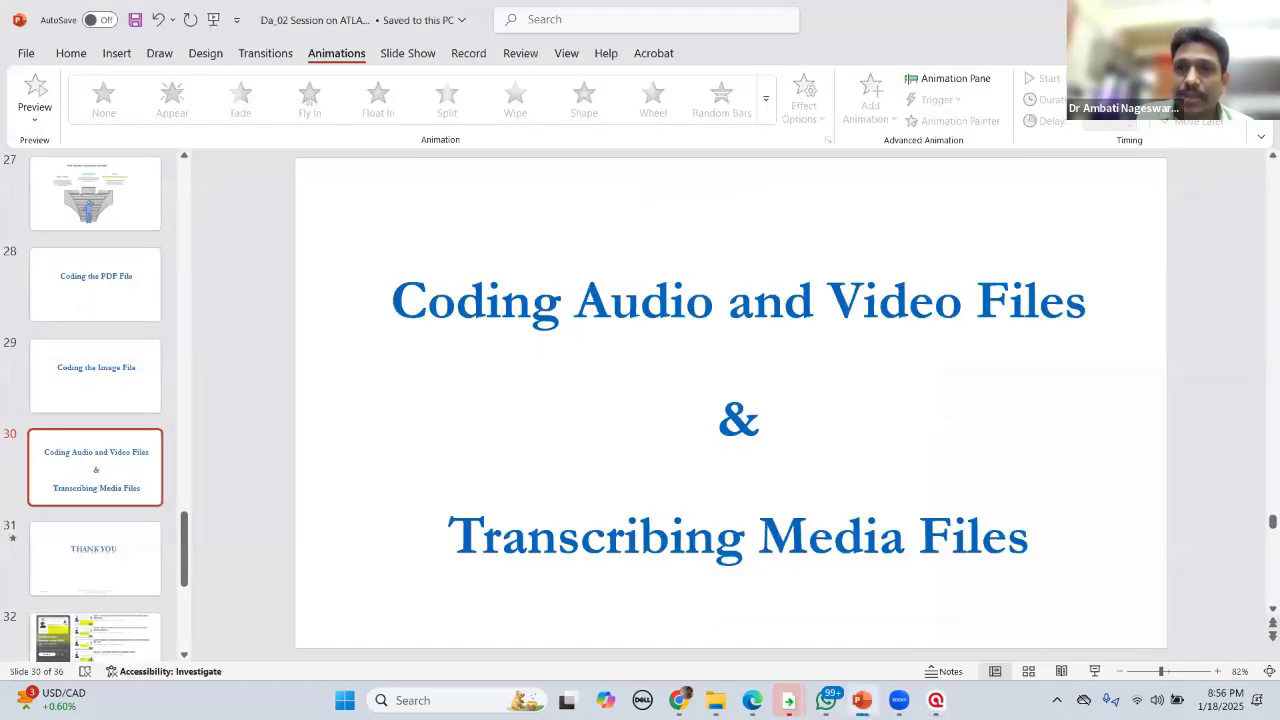
left_click(1175, 11)
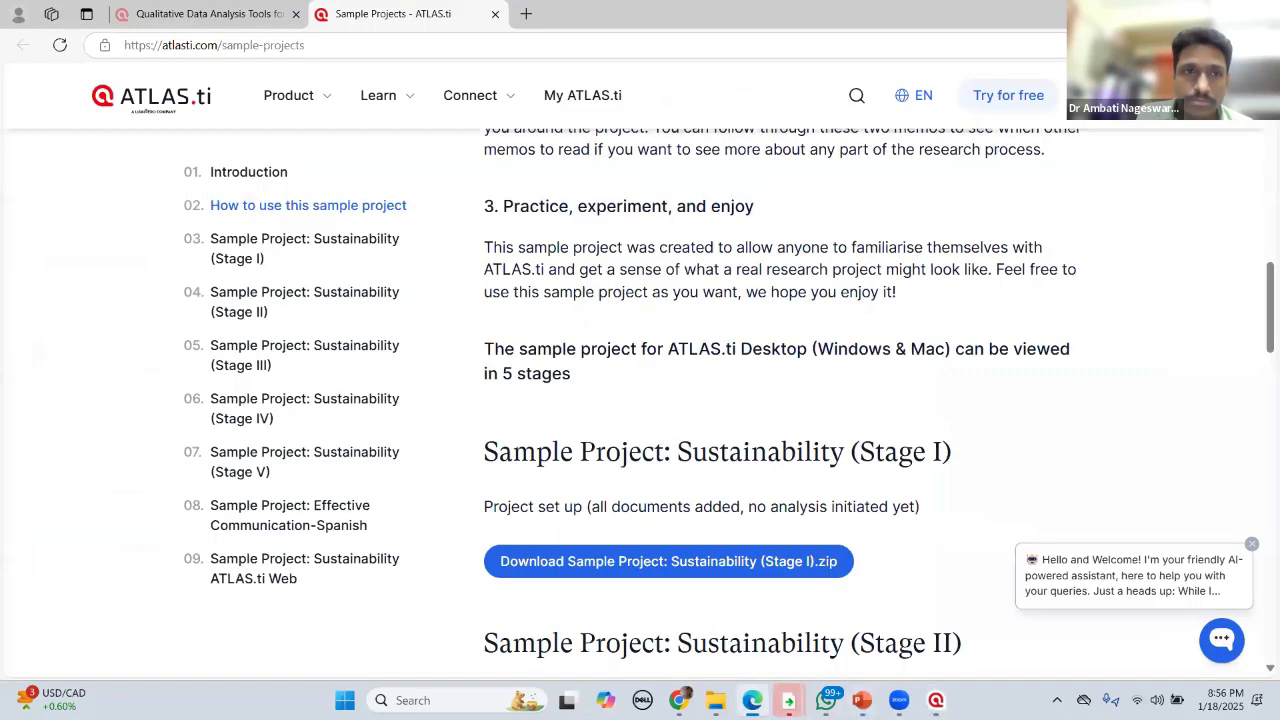
left_click(1175, 11)
left_click(1175, 11)
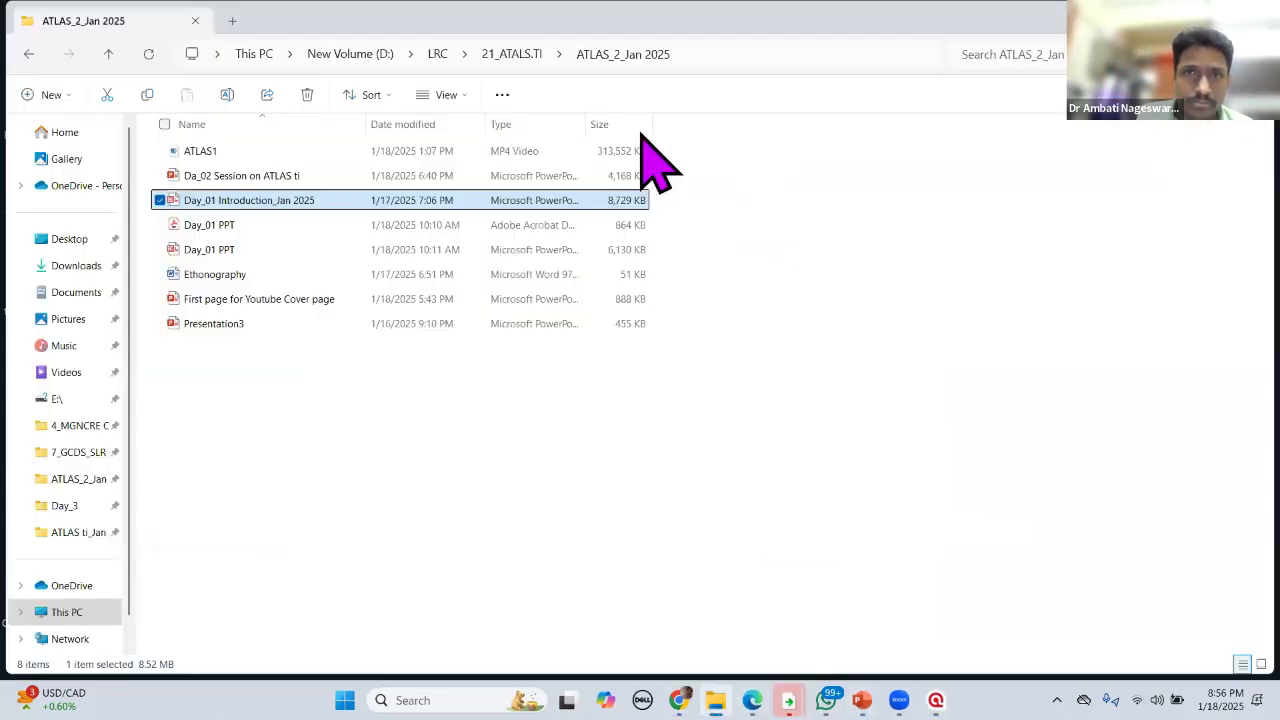
right_click(805, 347)
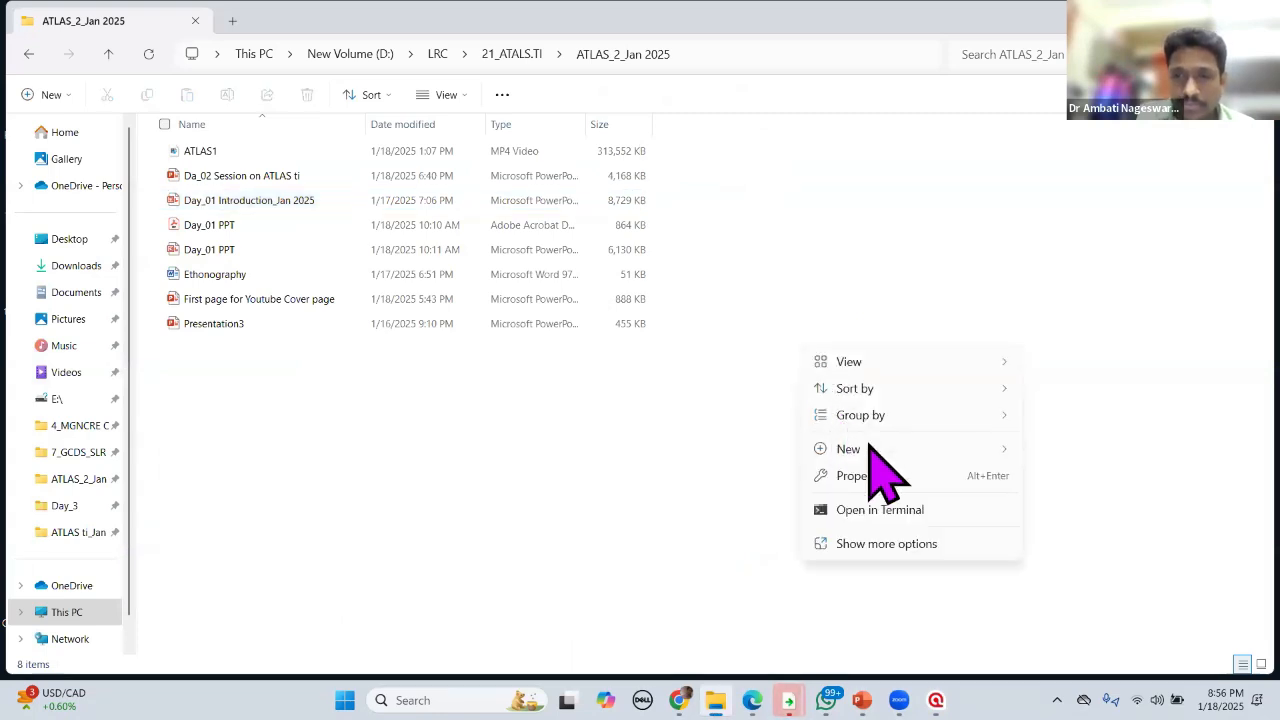
mouse_move(889, 449)
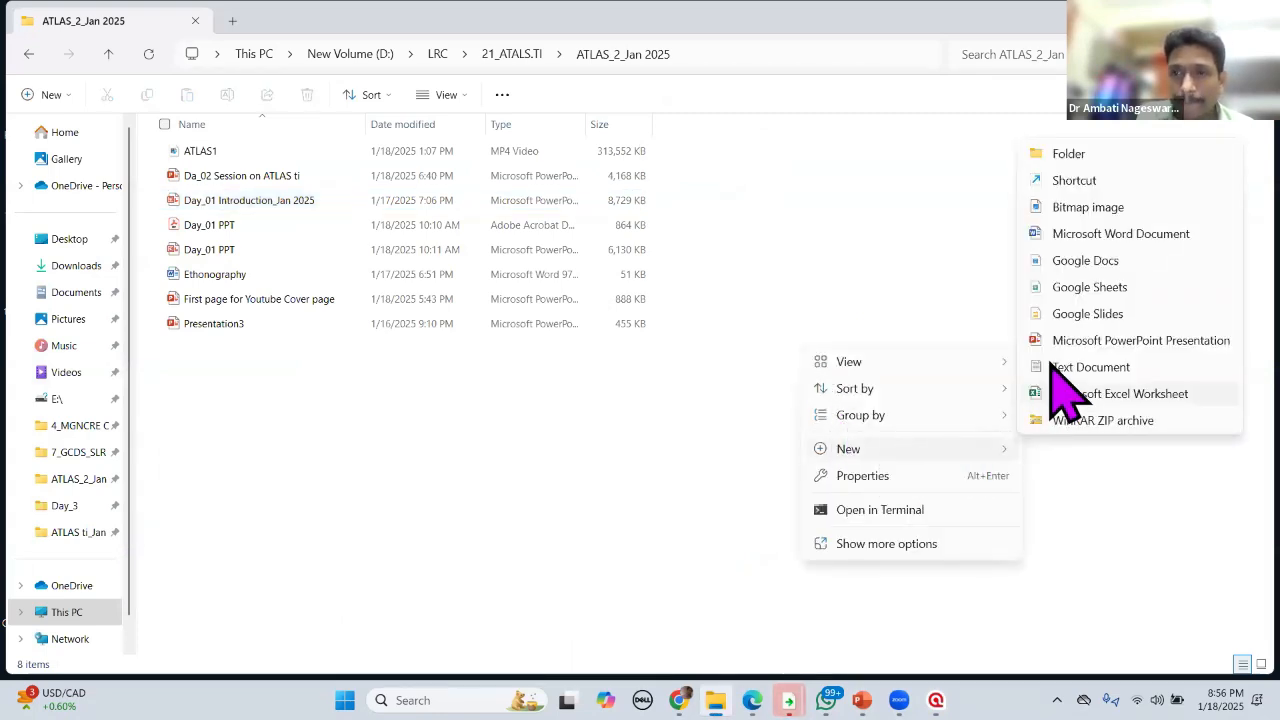
left_click(1122, 236)
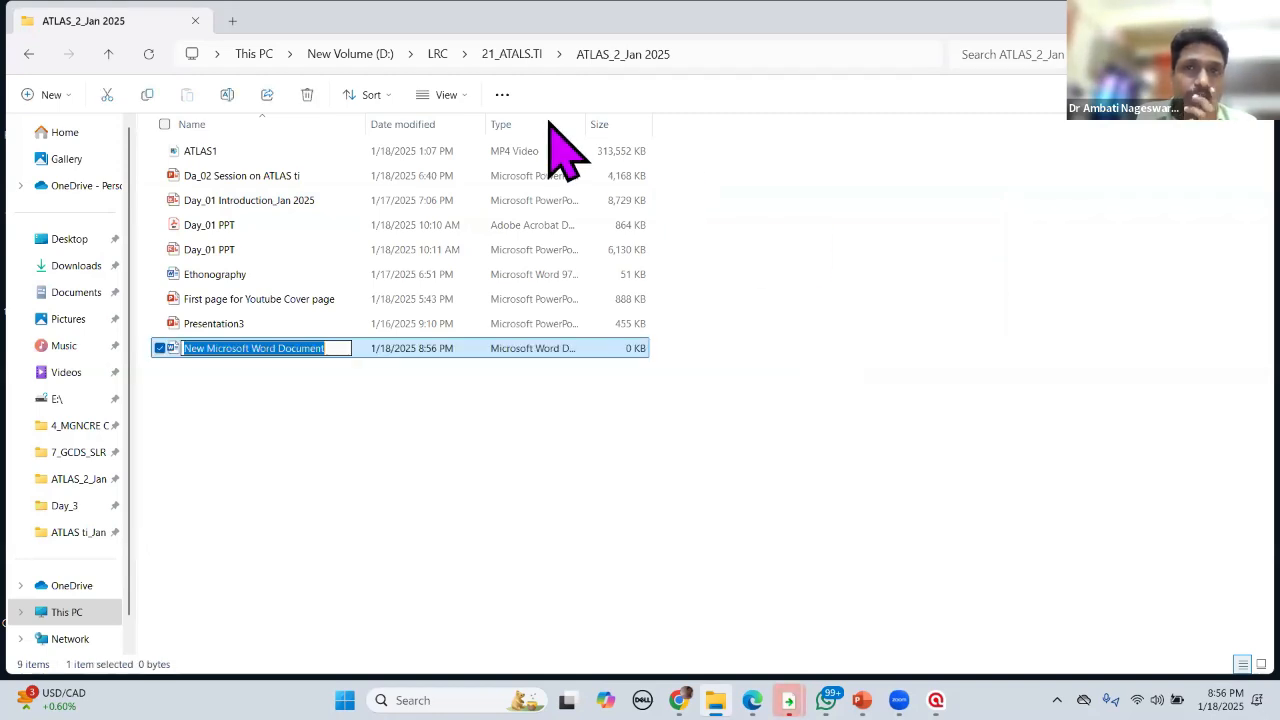
Step: Open the 4_Videos folder within Day_3 of the ATLAS ti_Jan 2025 folder
left_click(108, 54)
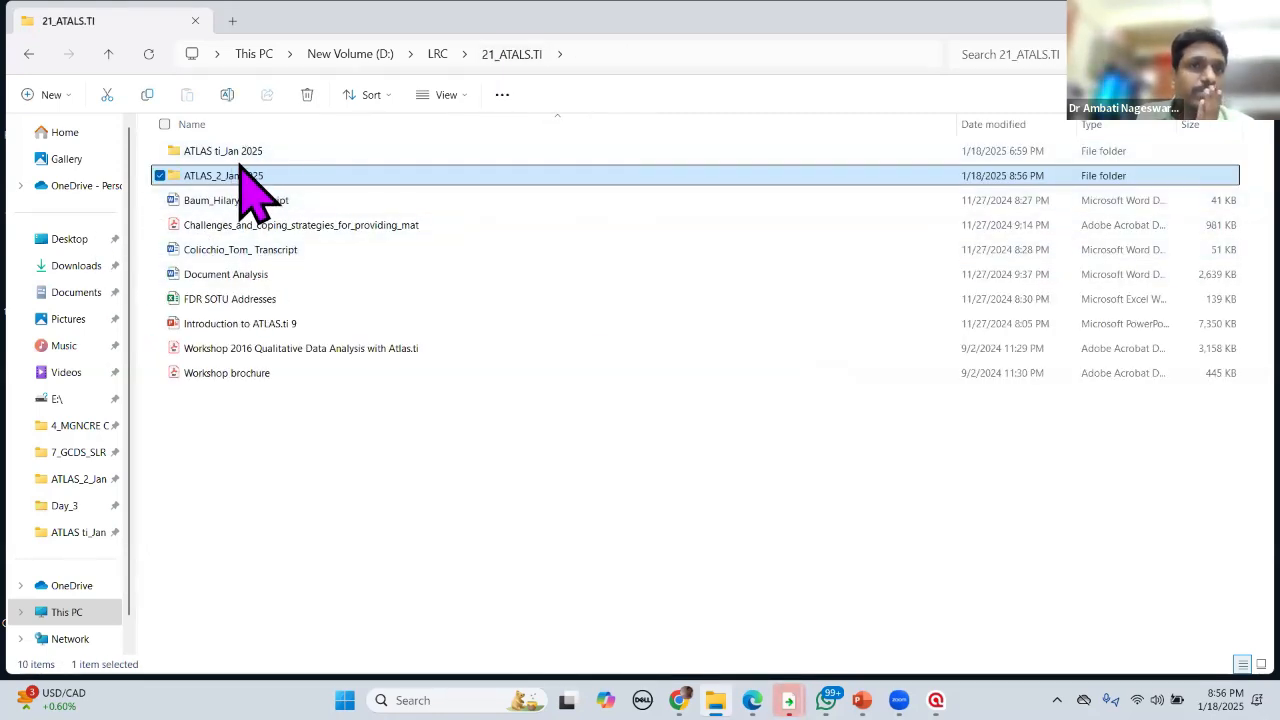
double_click(312, 158)
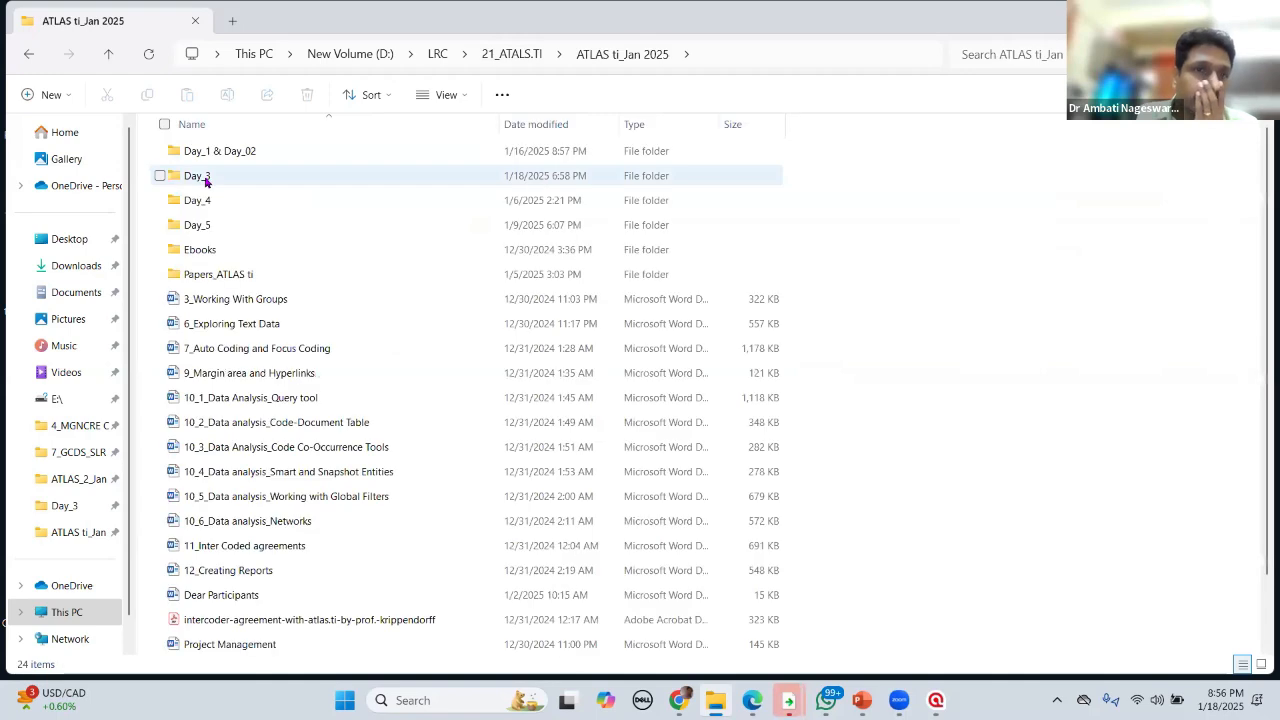
double_click(208, 182)
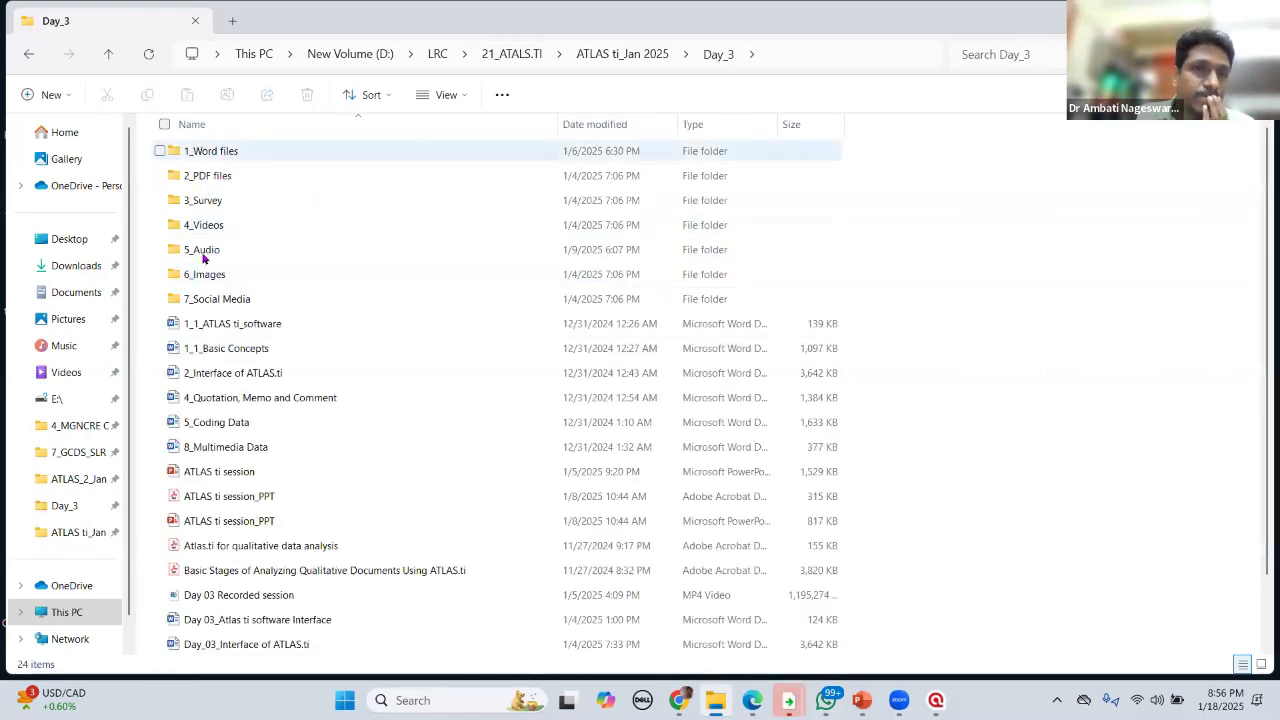
double_click(212, 224)
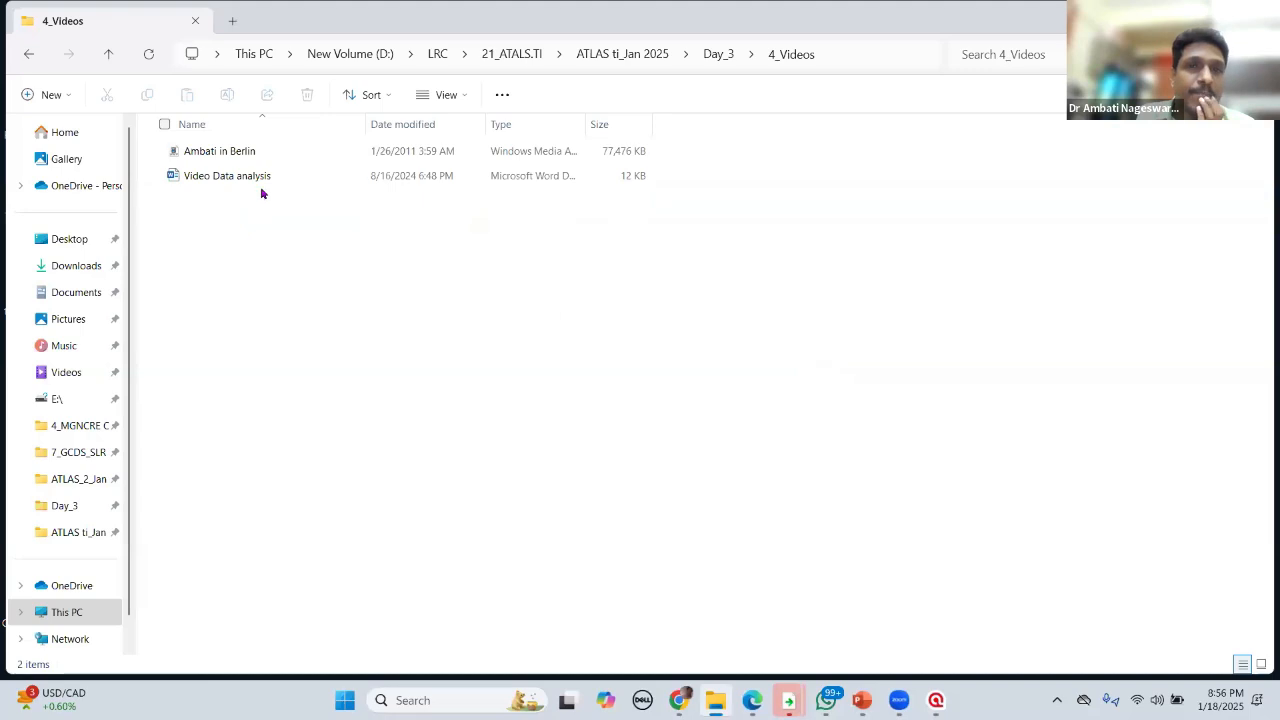
right_click(219, 181)
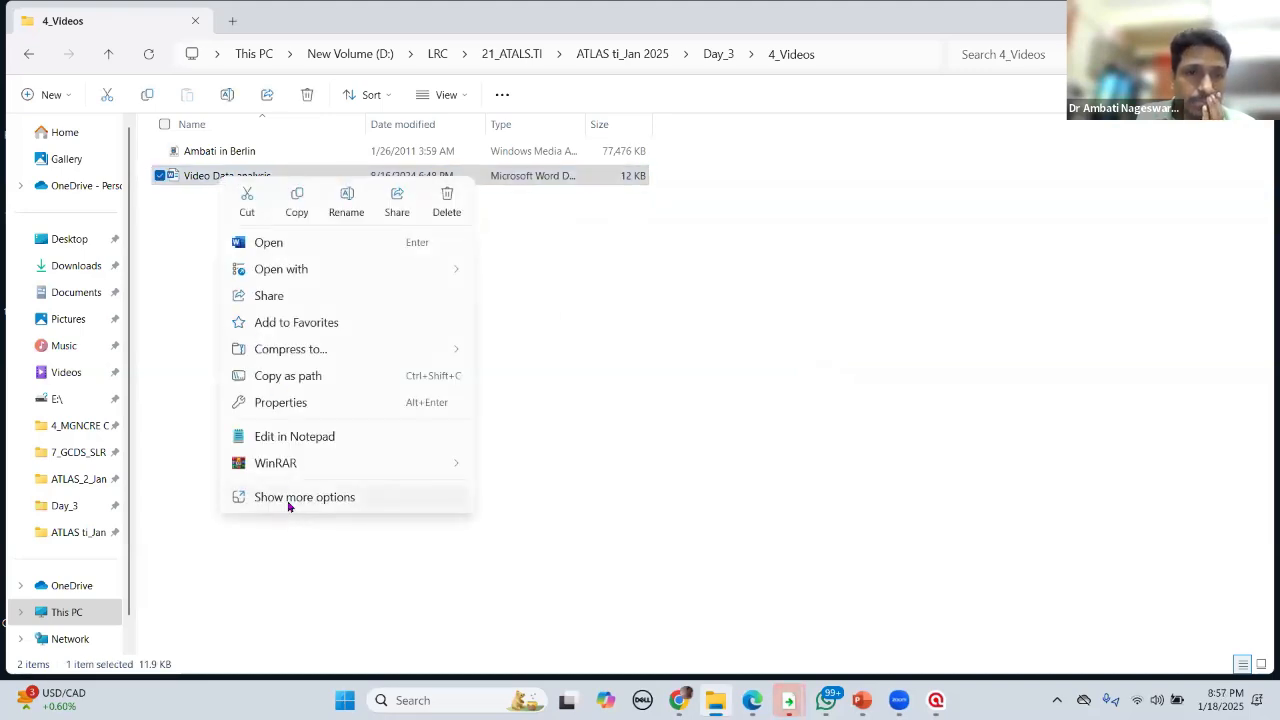
left_click(288, 497)
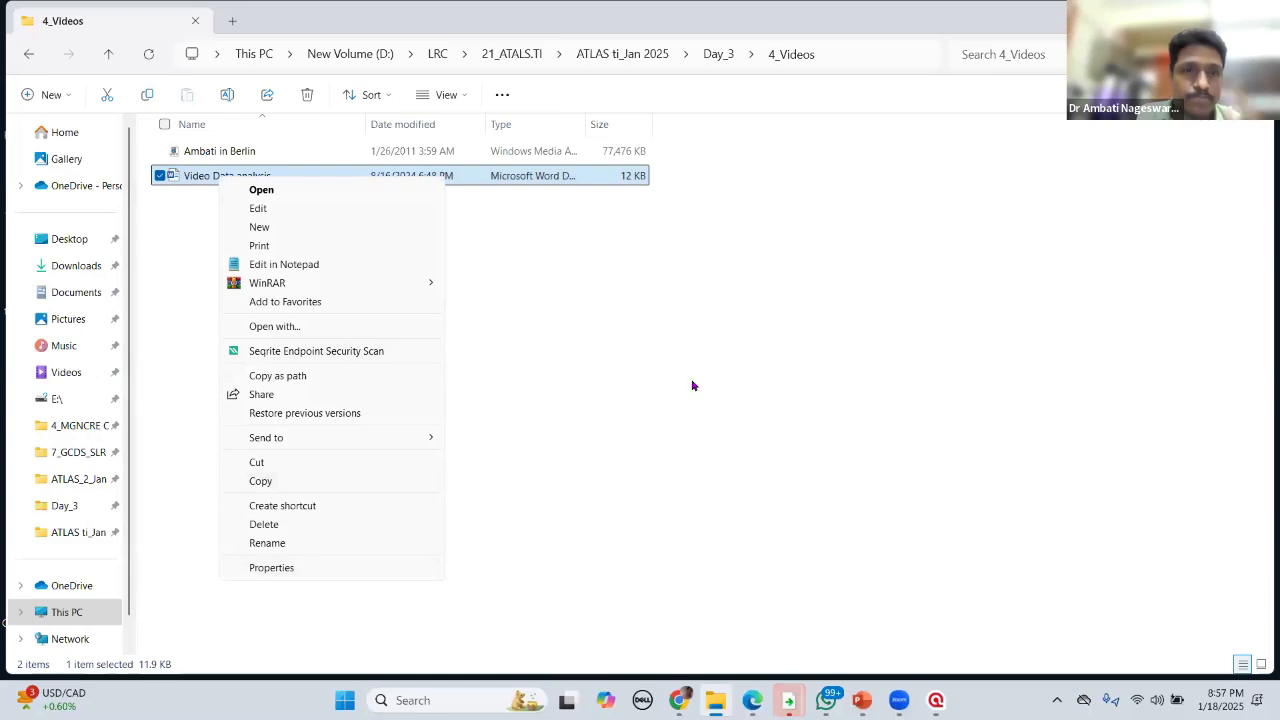
left_click(694, 385)
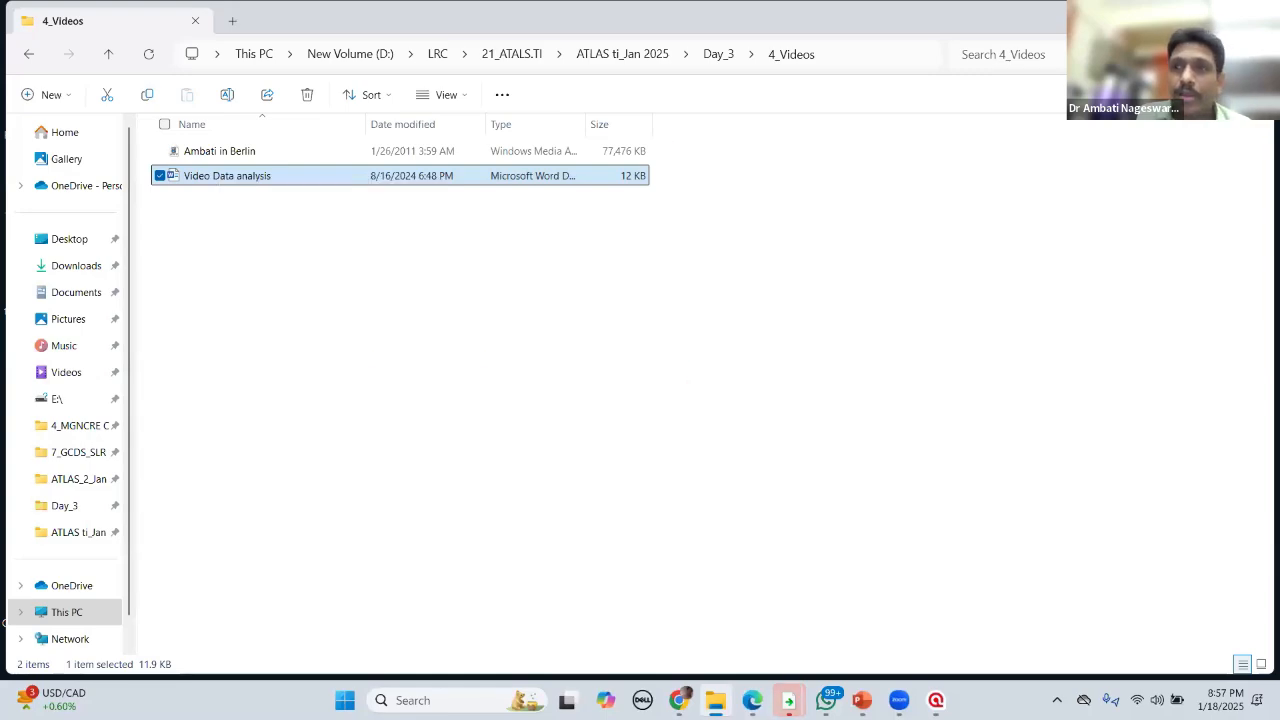
key("super+d")
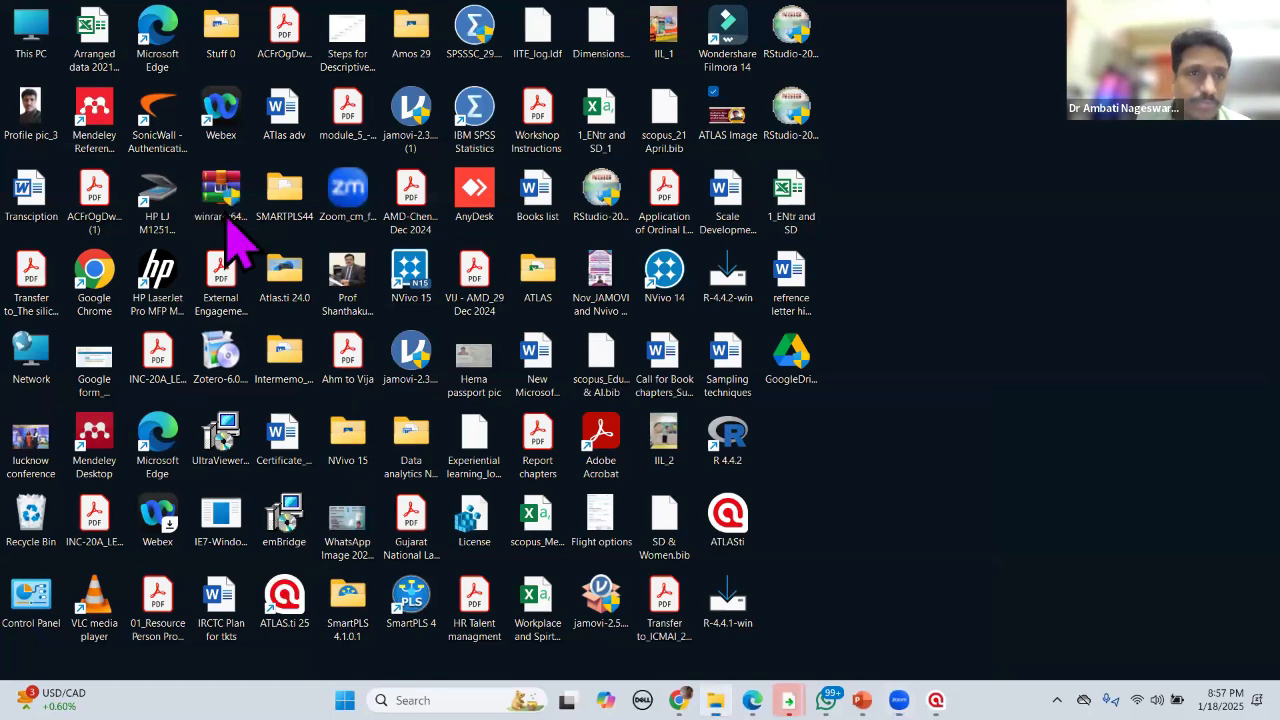
key("super+d")
Step: Create a new Word document named Transcriptions in the 4_Videos folder
left_click(340, 318)
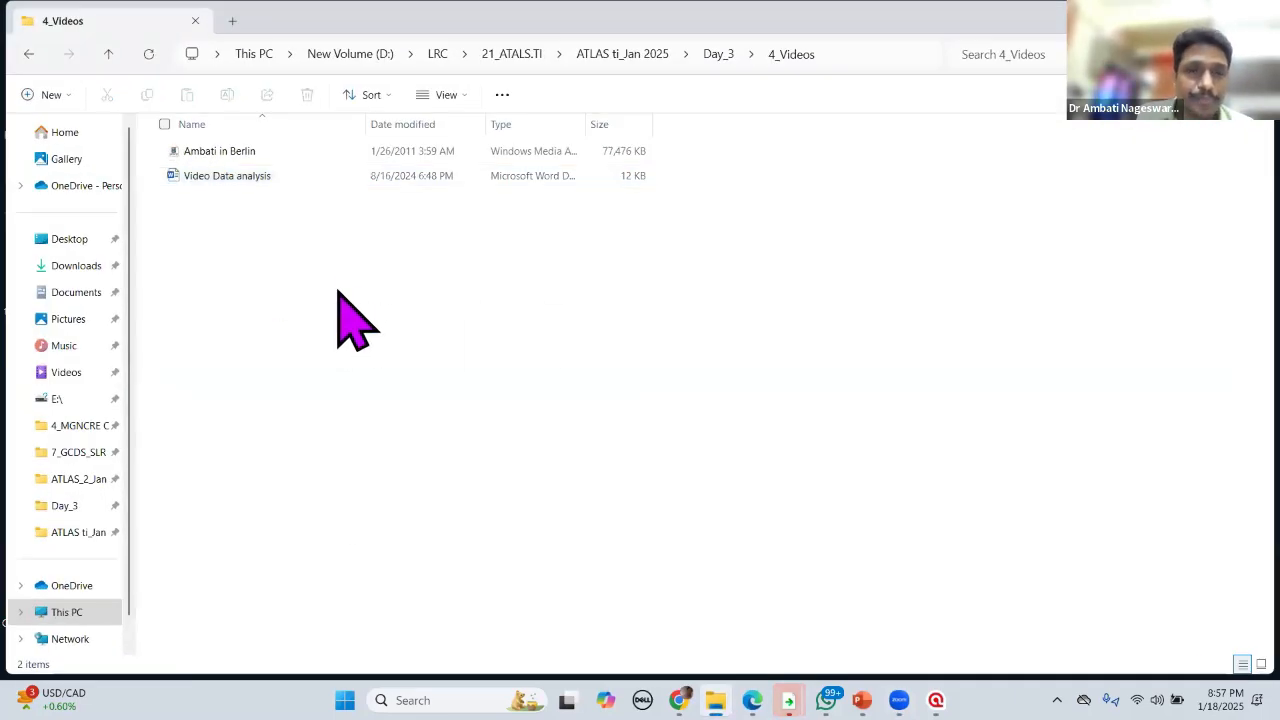
right_click(342, 318)
mouse_move(380, 423)
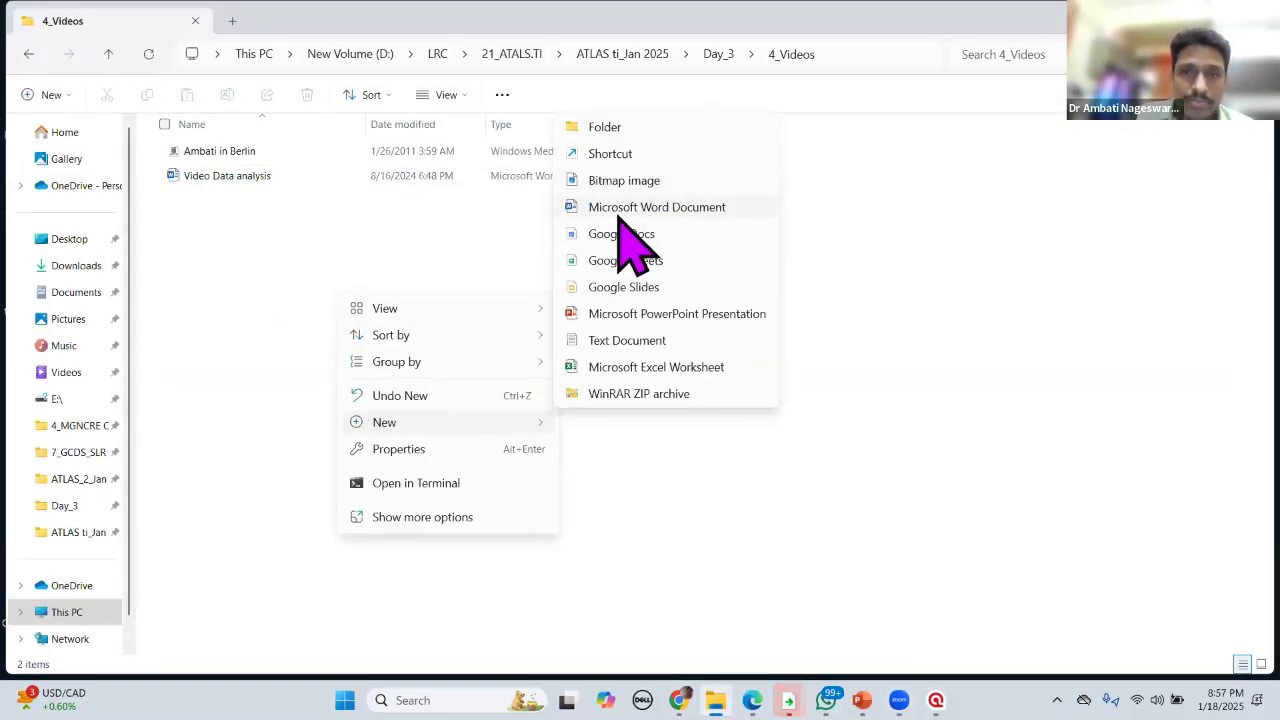
left_click(631, 208)
type("T")
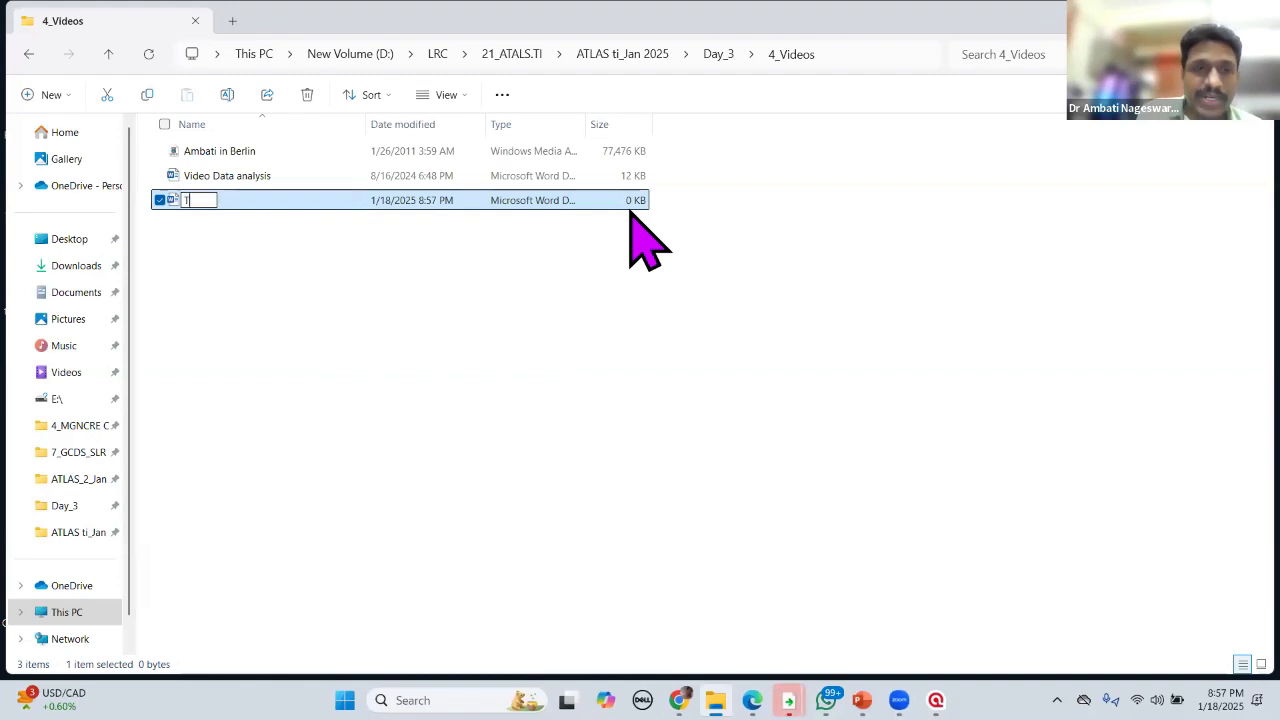
type("ransc")
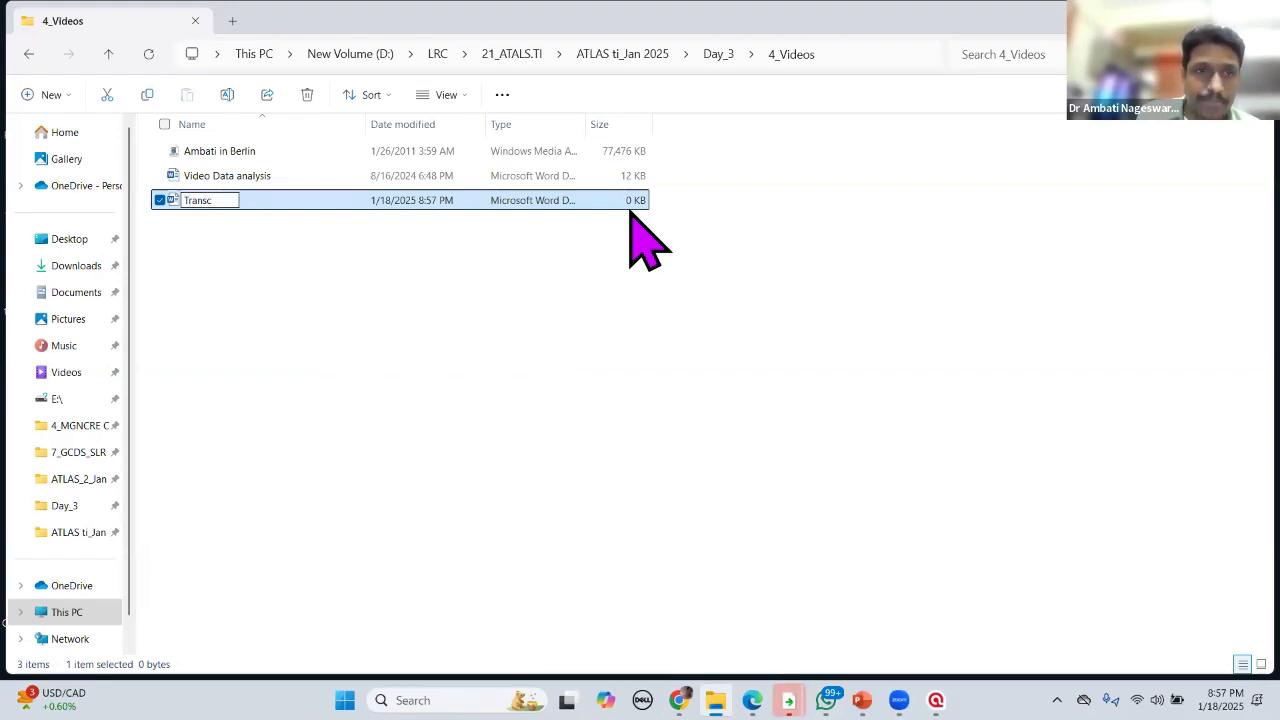
type("r")
type("ip")
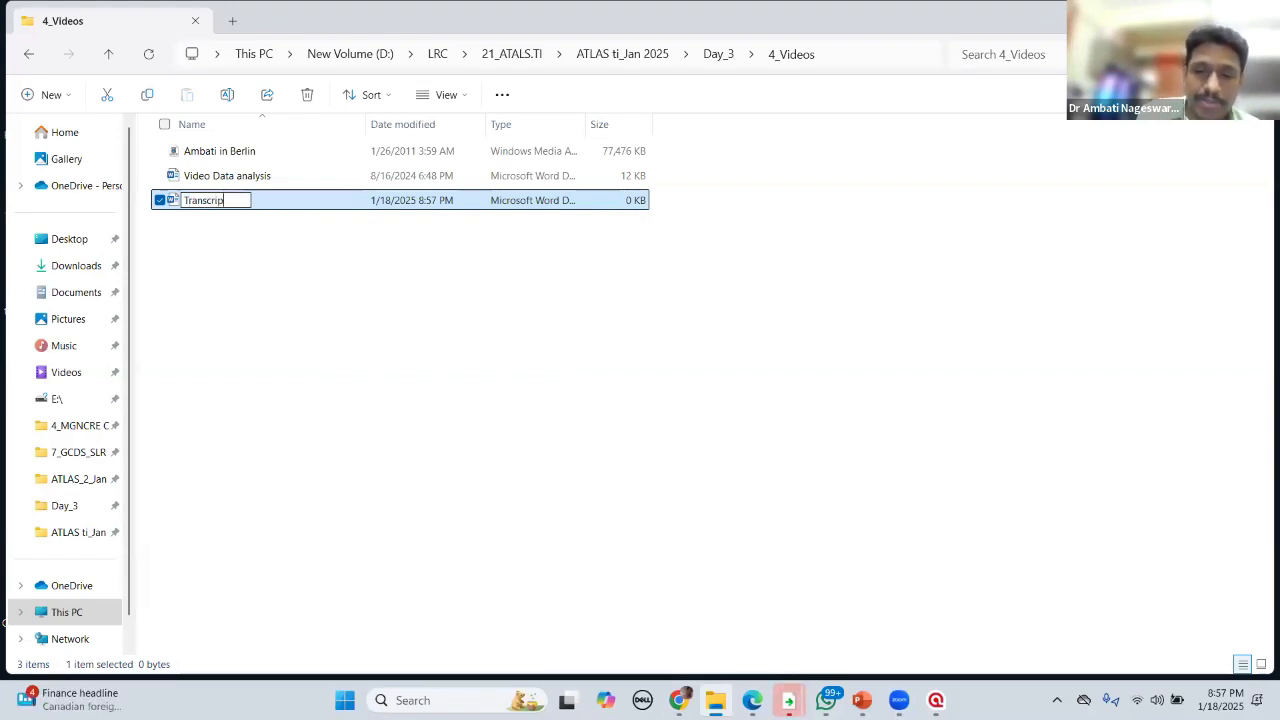
type("tions")
left_click(462, 396)
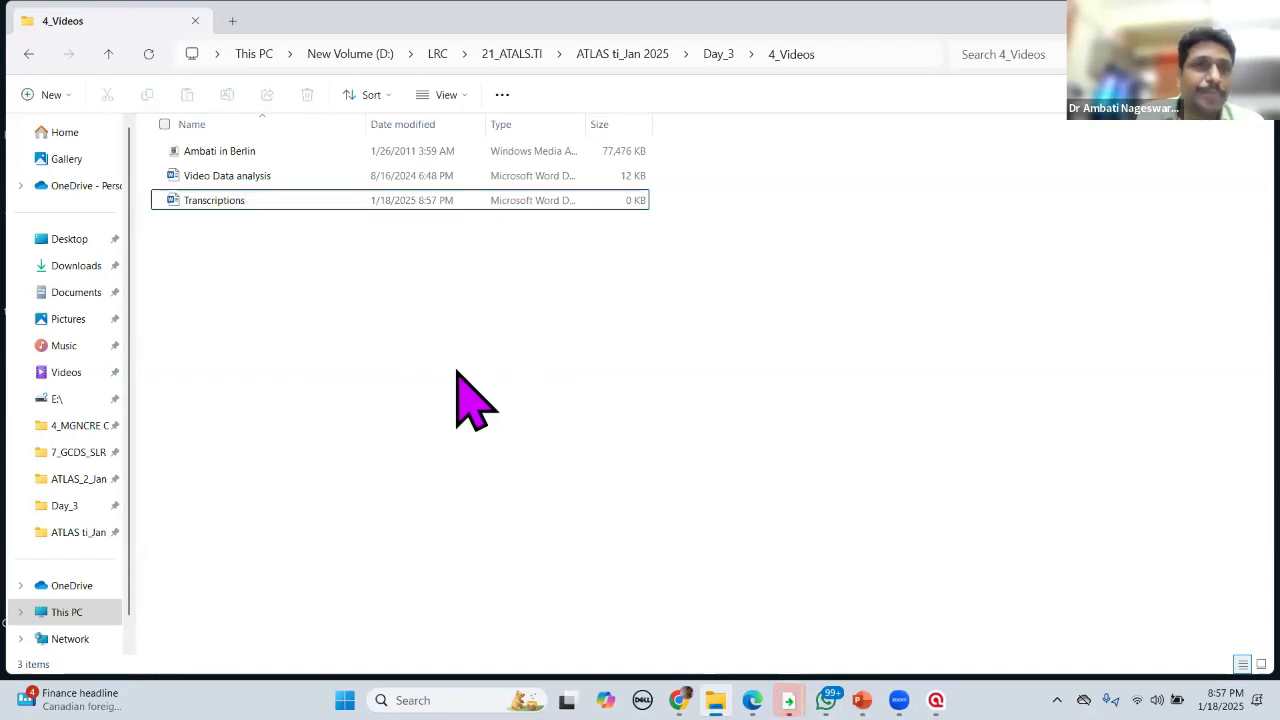
Step: Open the Transcriptions document, save a copy in Rich Text Format in the 4_Videos folder, and close Word
left_click(228, 199)
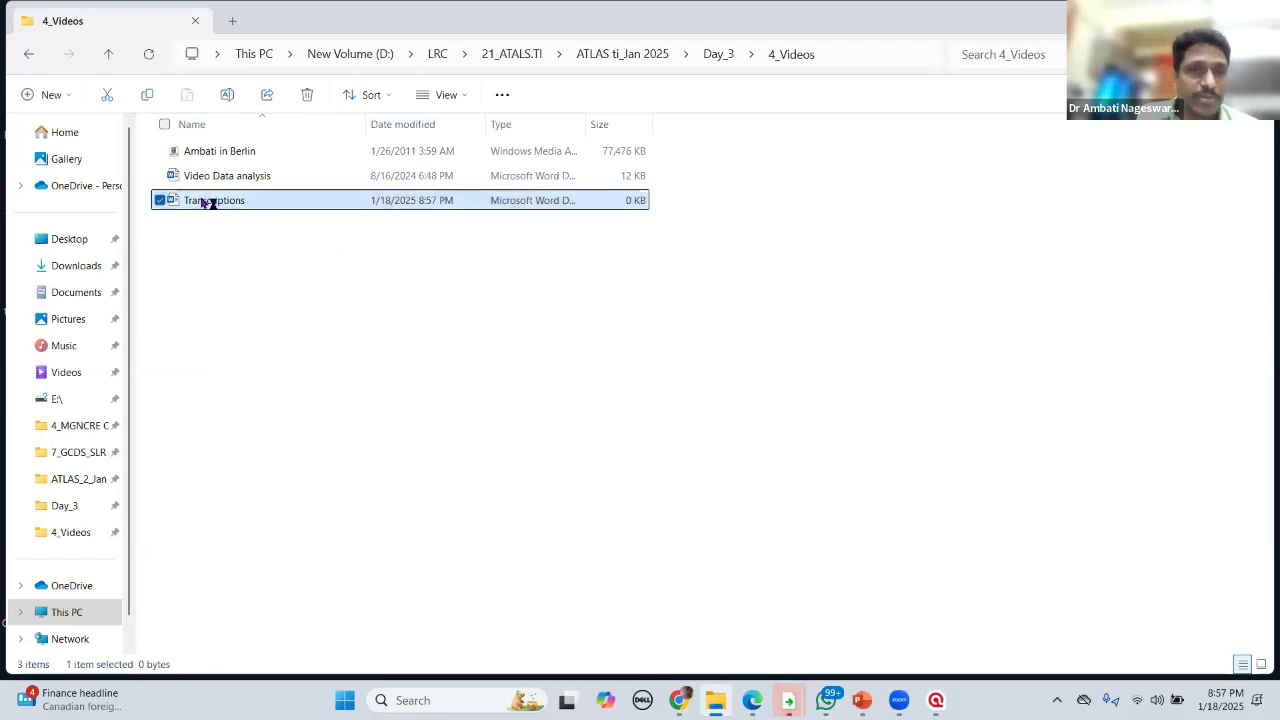
key("Return")
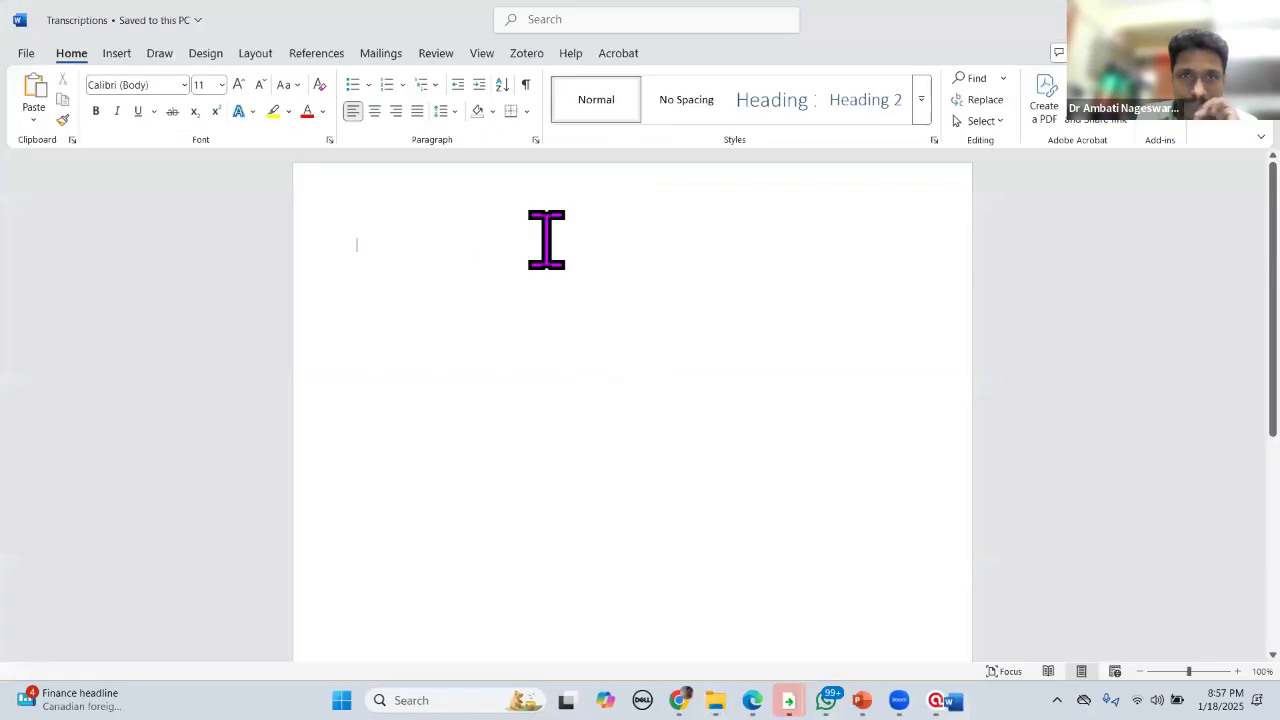
left_click(26, 54)
left_click(55, 308)
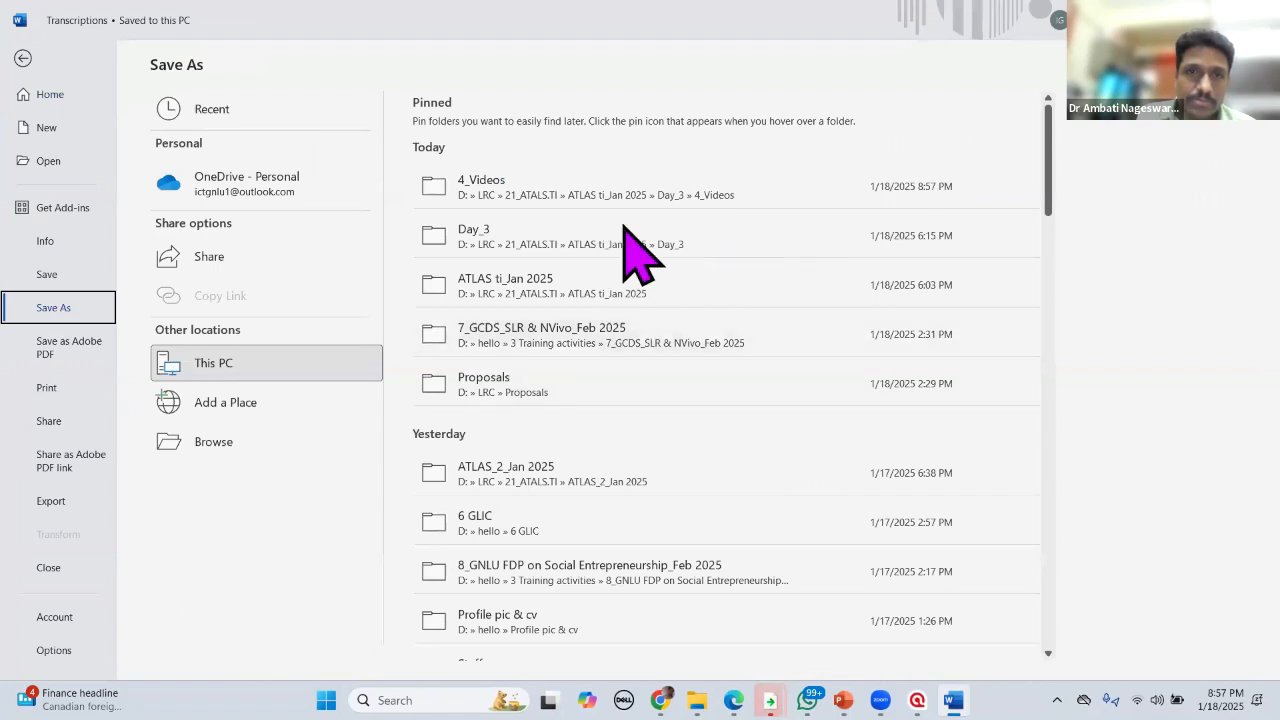
left_click(592, 190)
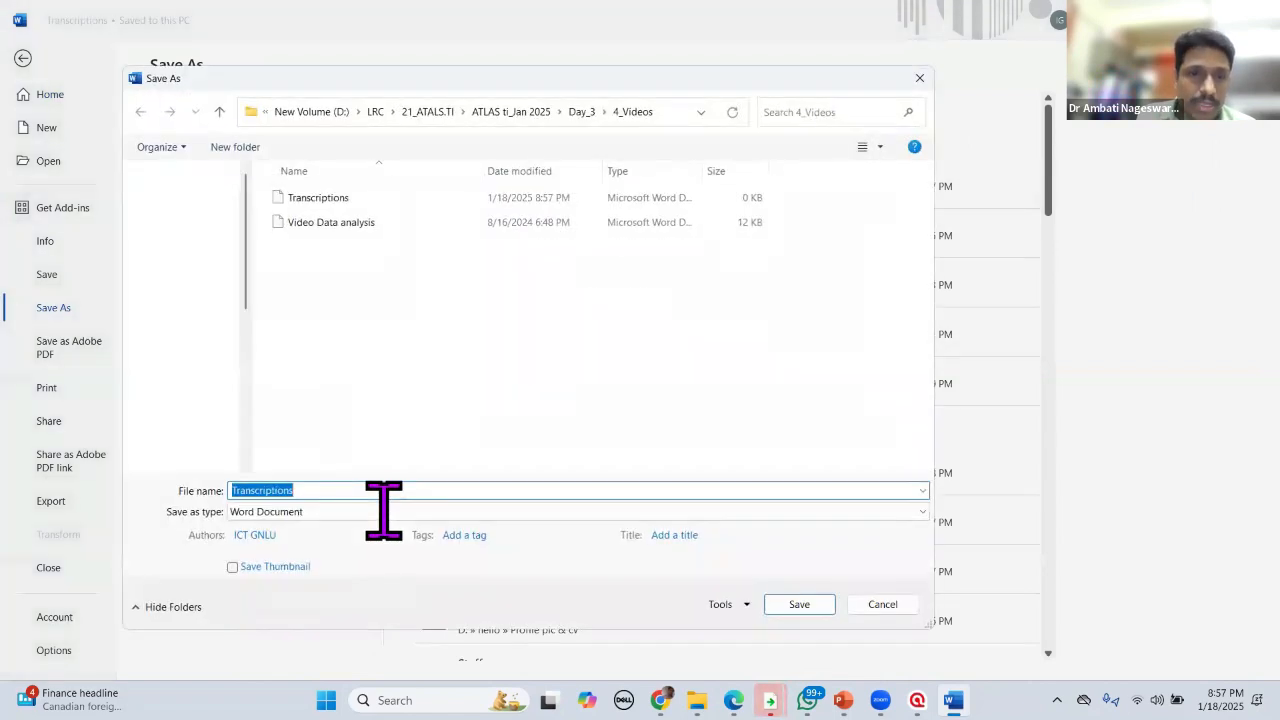
left_click(293, 511)
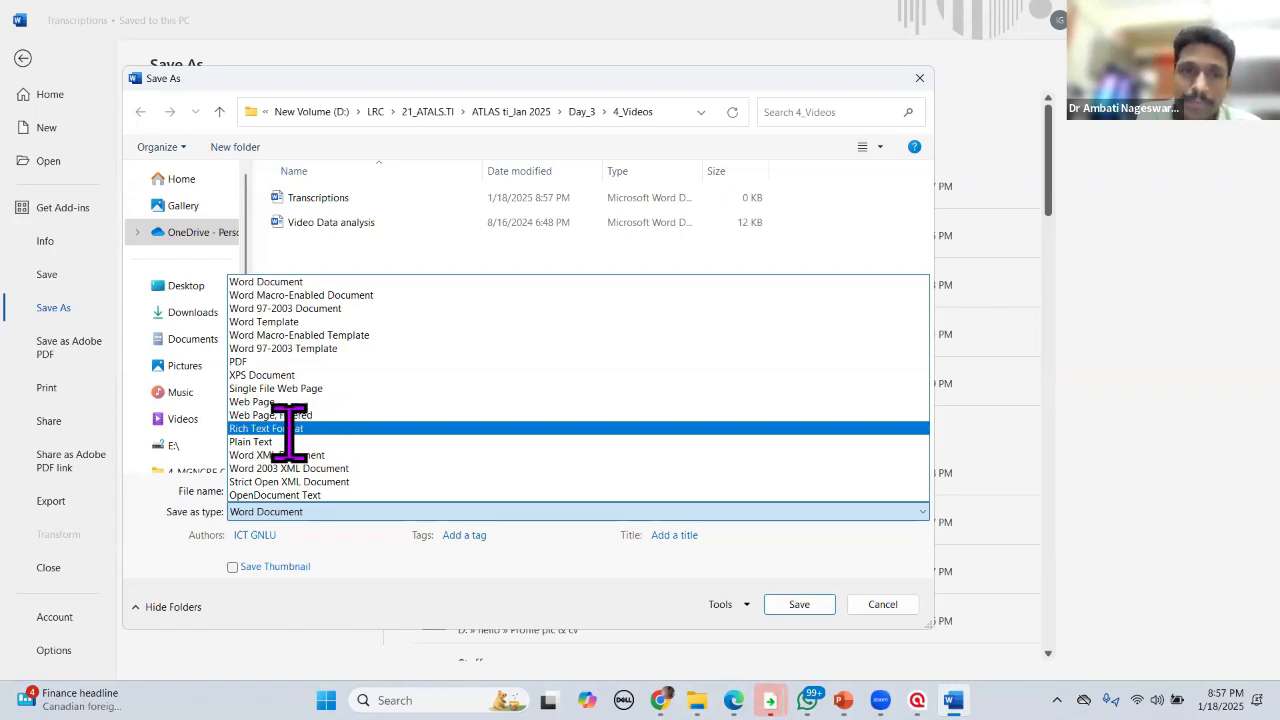
left_click(1137, 375)
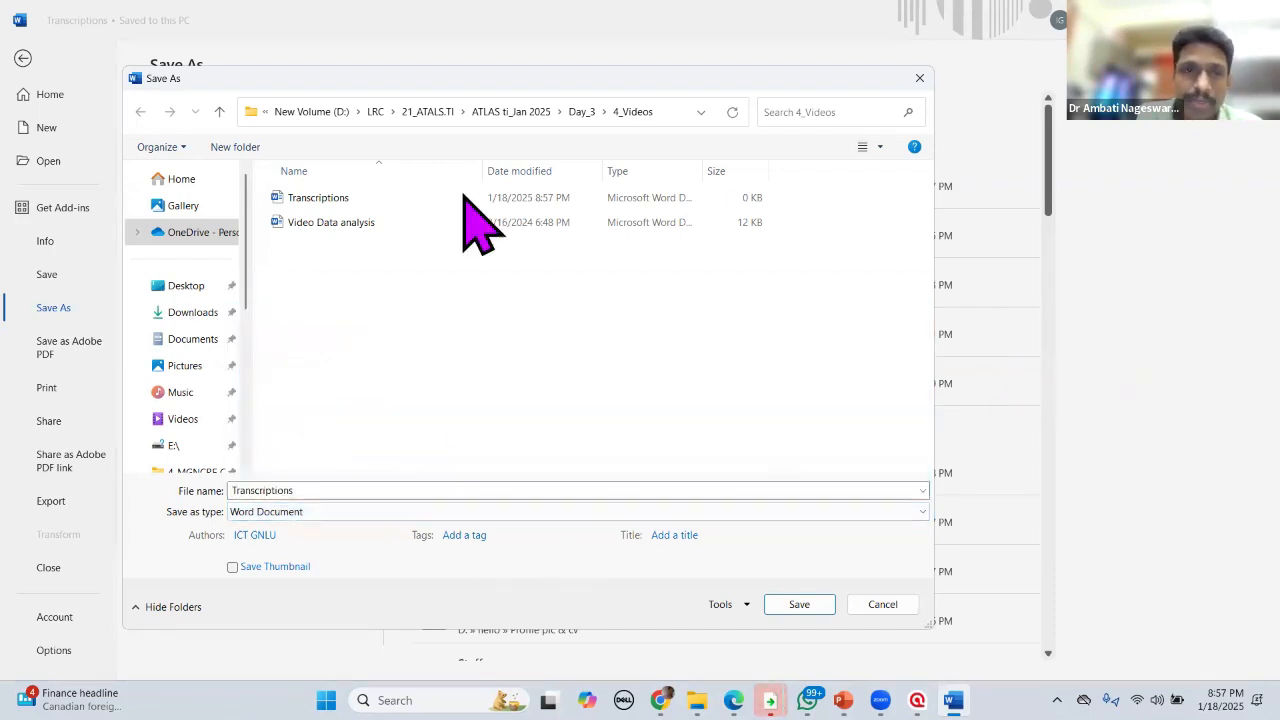
left_click(282, 513)
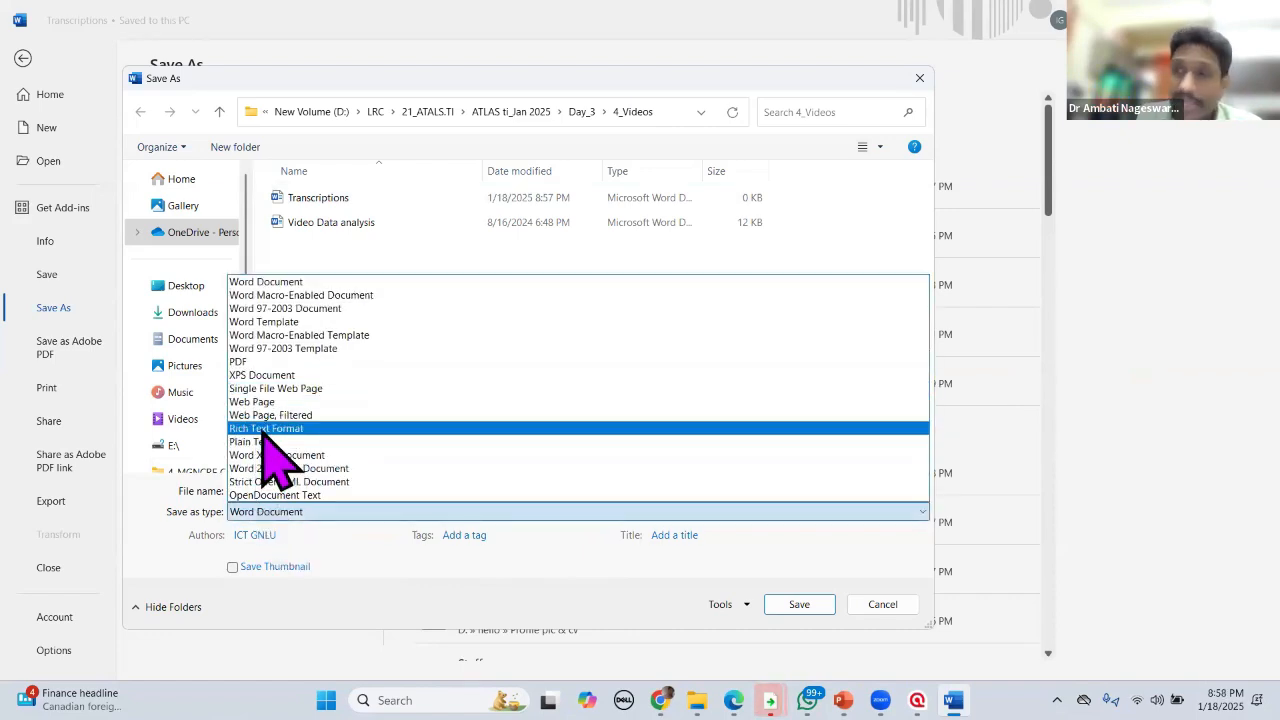
left_click(263, 430)
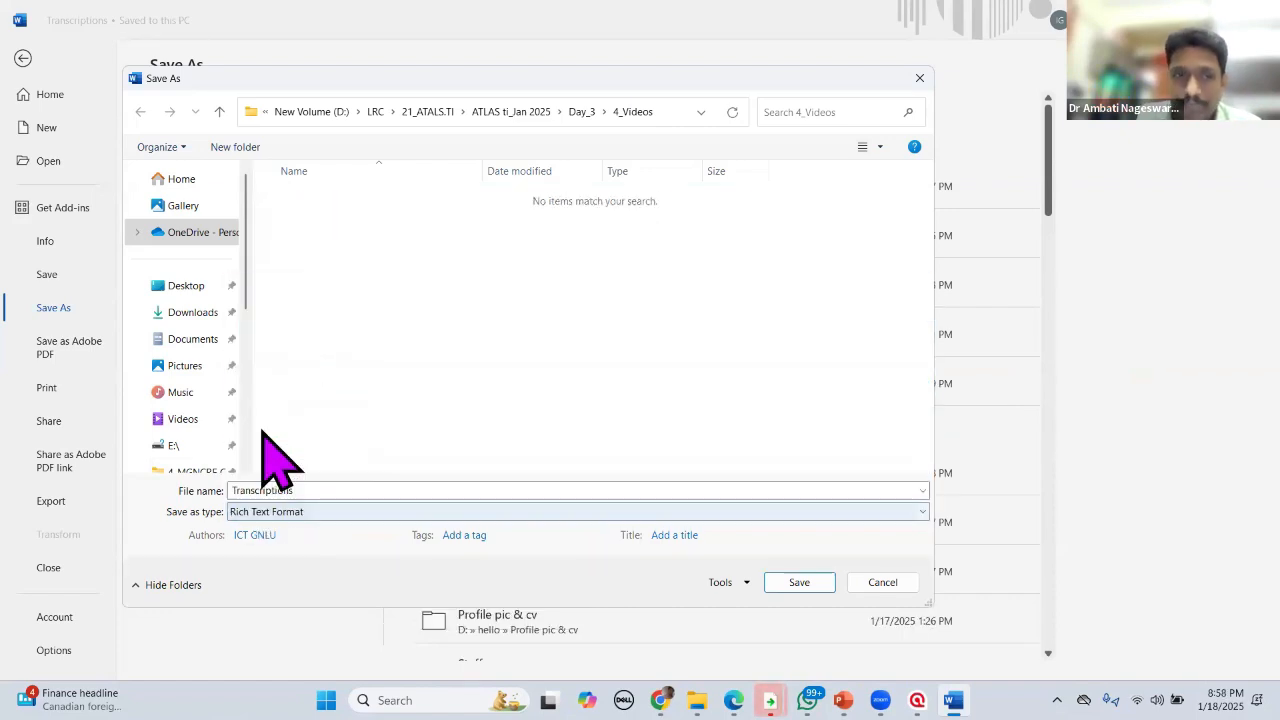
left_click(798, 583)
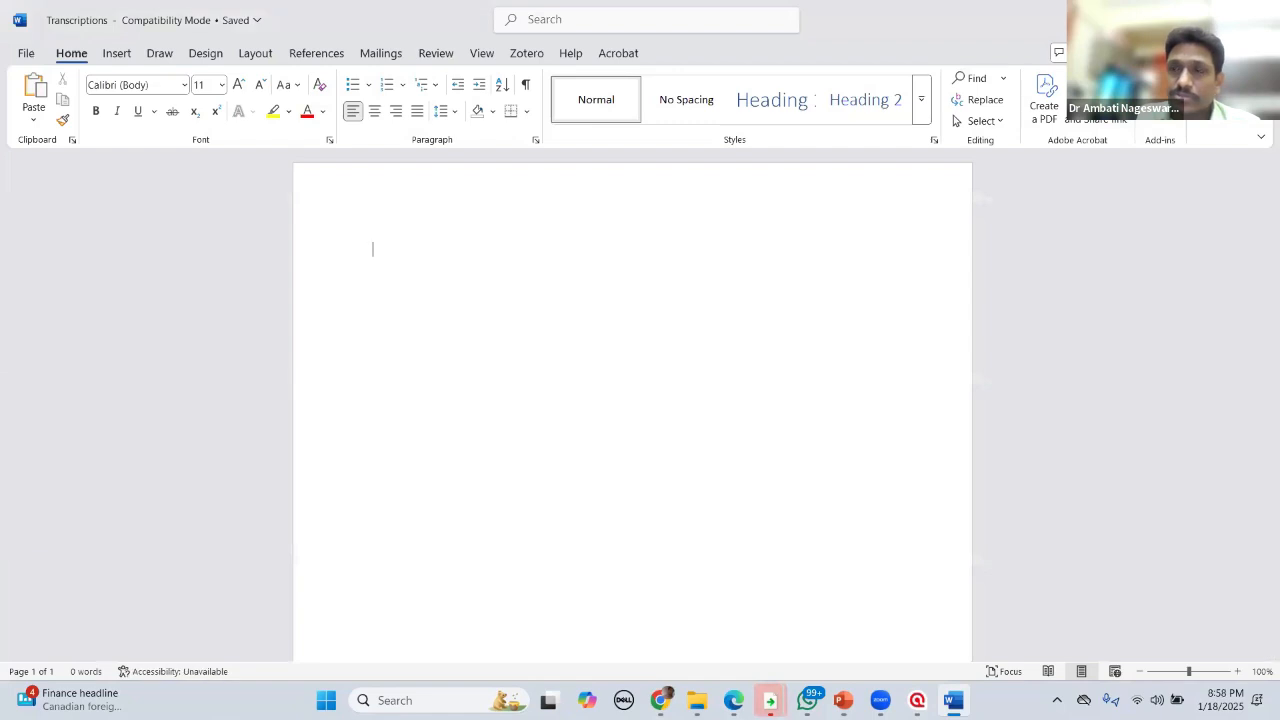
key("alt+F4")
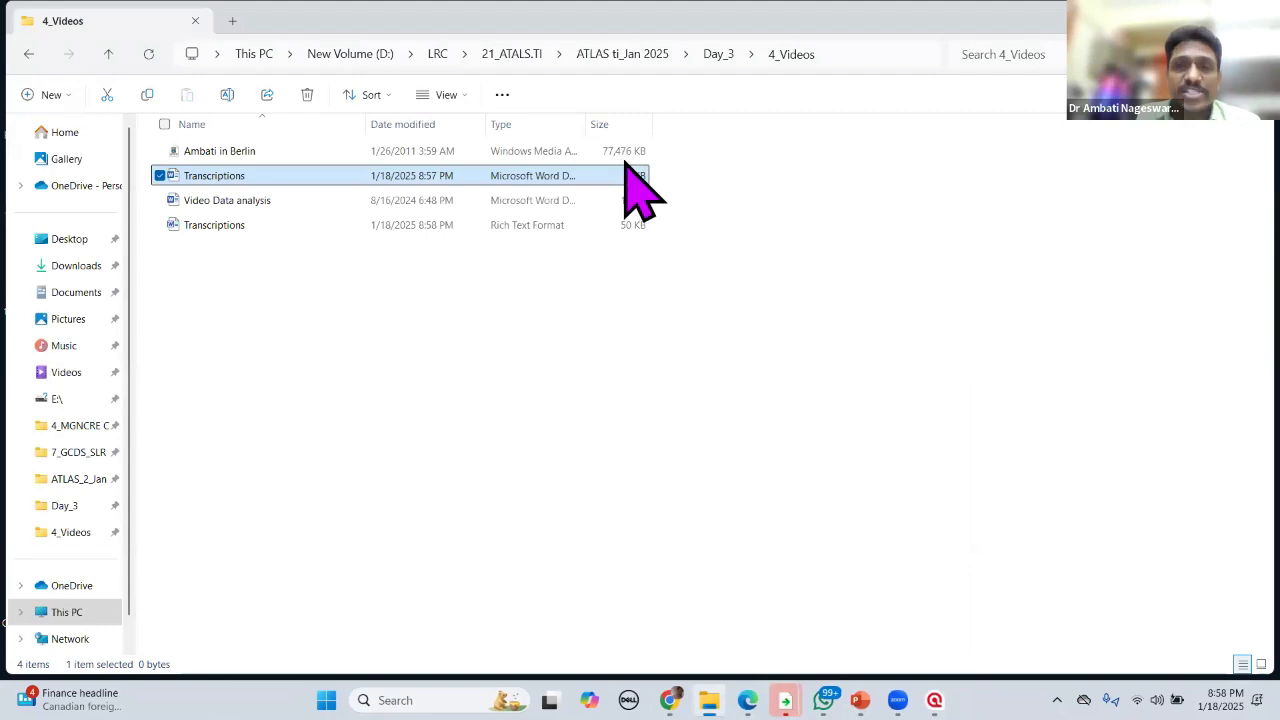
Step: Switch to ATLAS.ti and import the Rich Text Format Transcriptions file from Day_3 > 4_Videos as the Berlin video's transcript
key("alt+Tab")
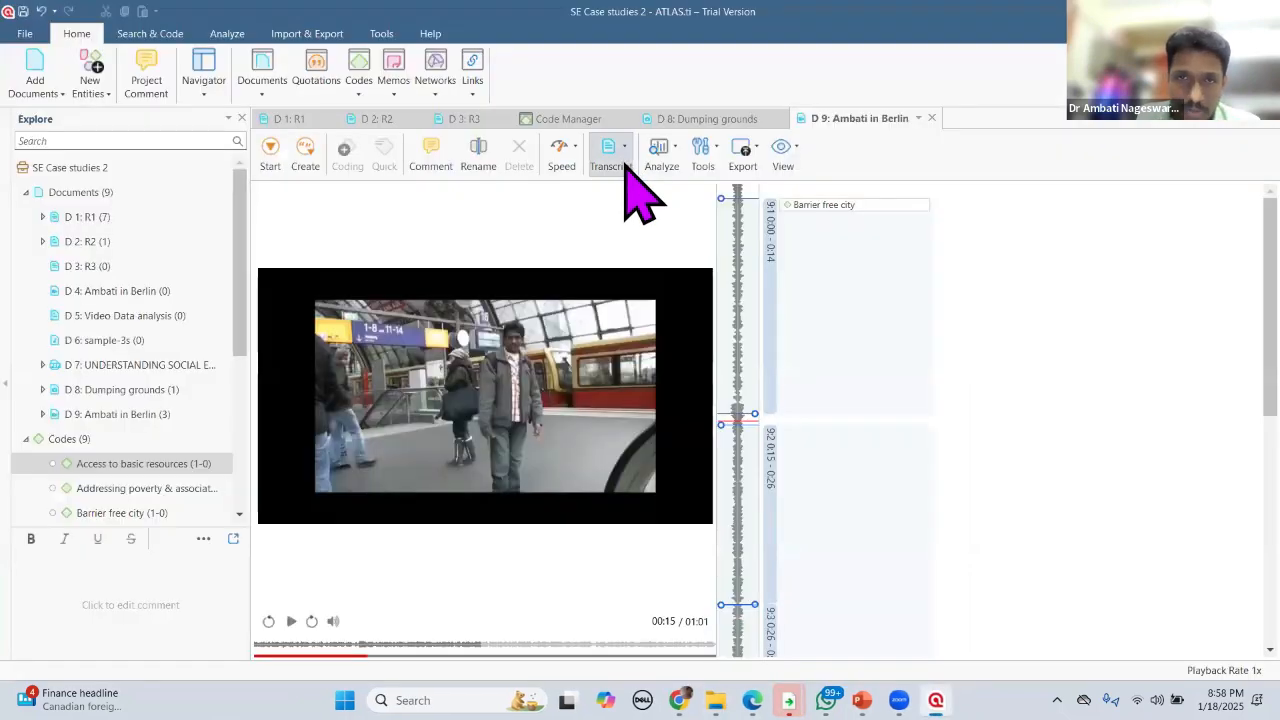
left_click(610, 168)
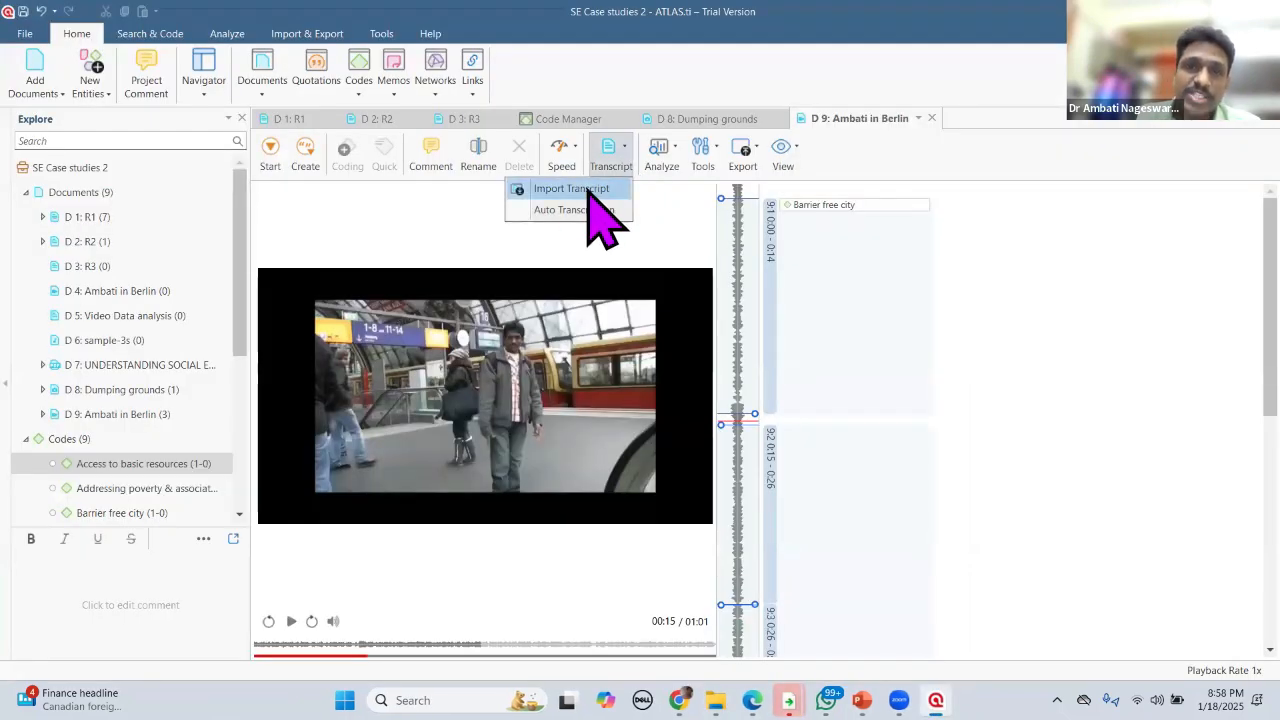
left_click(585, 190)
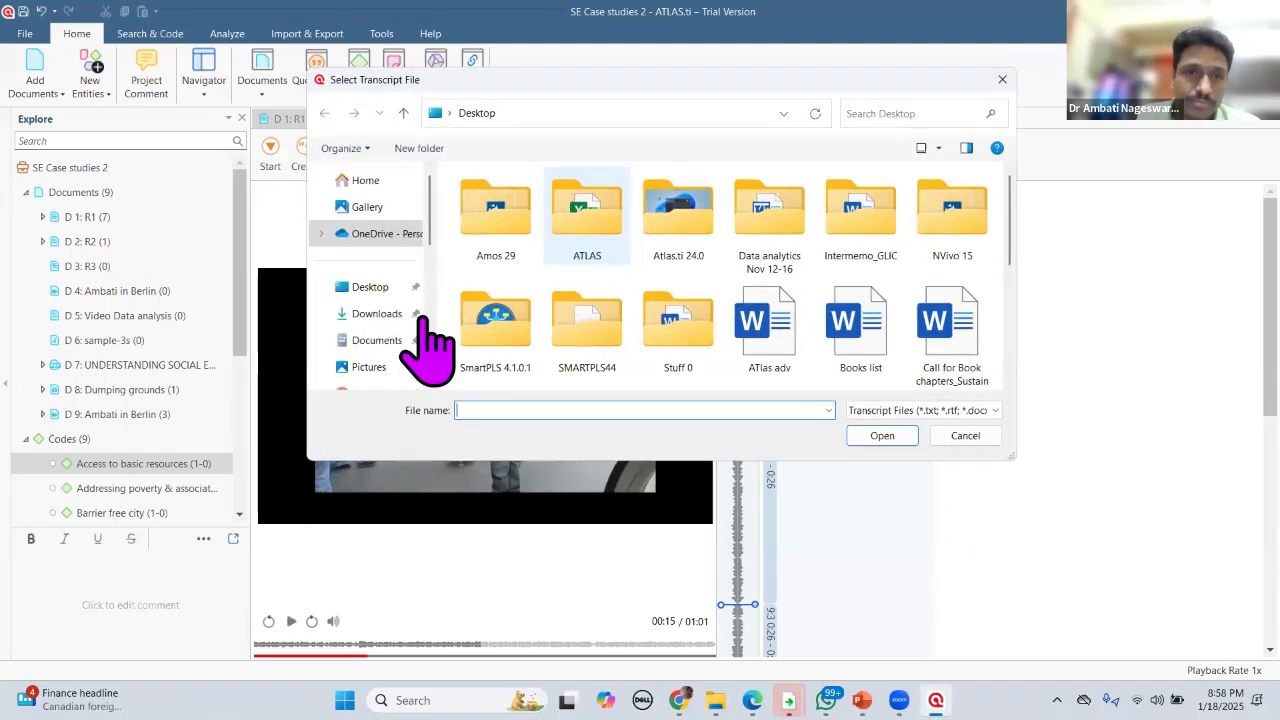
scroll(366, 360, "down", 2)
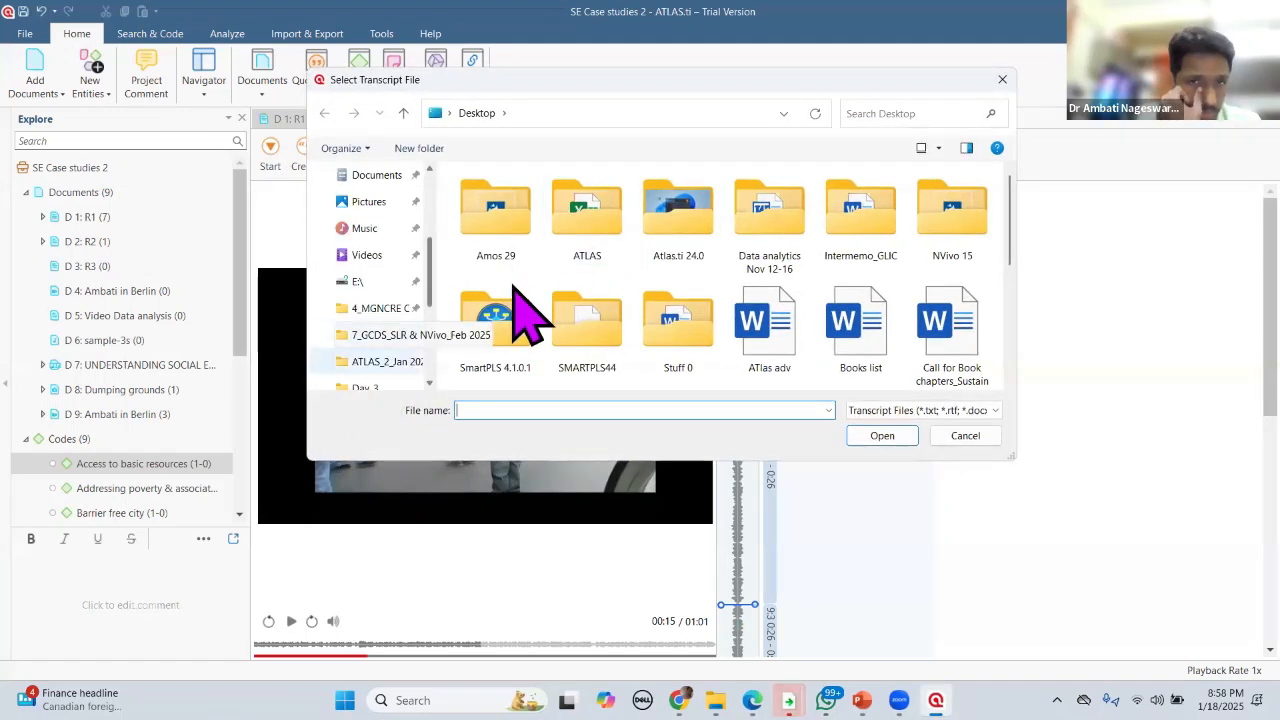
left_click(366, 383)
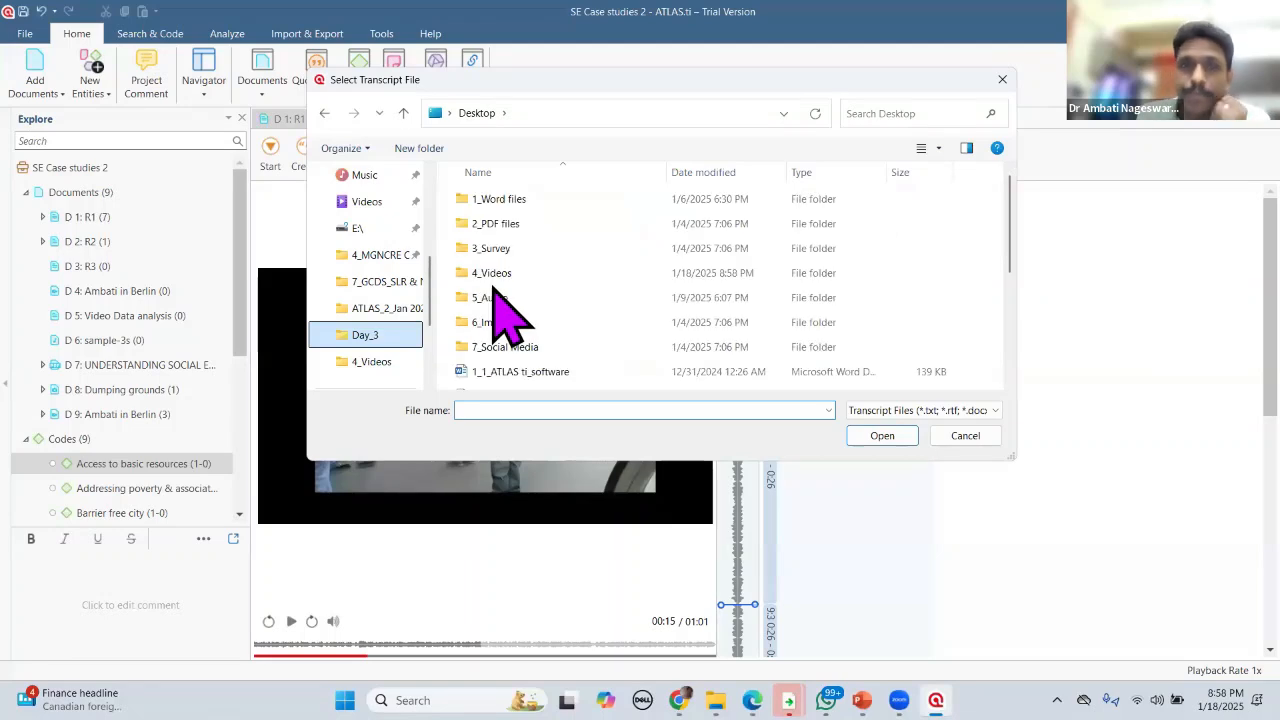
double_click(863, 272)
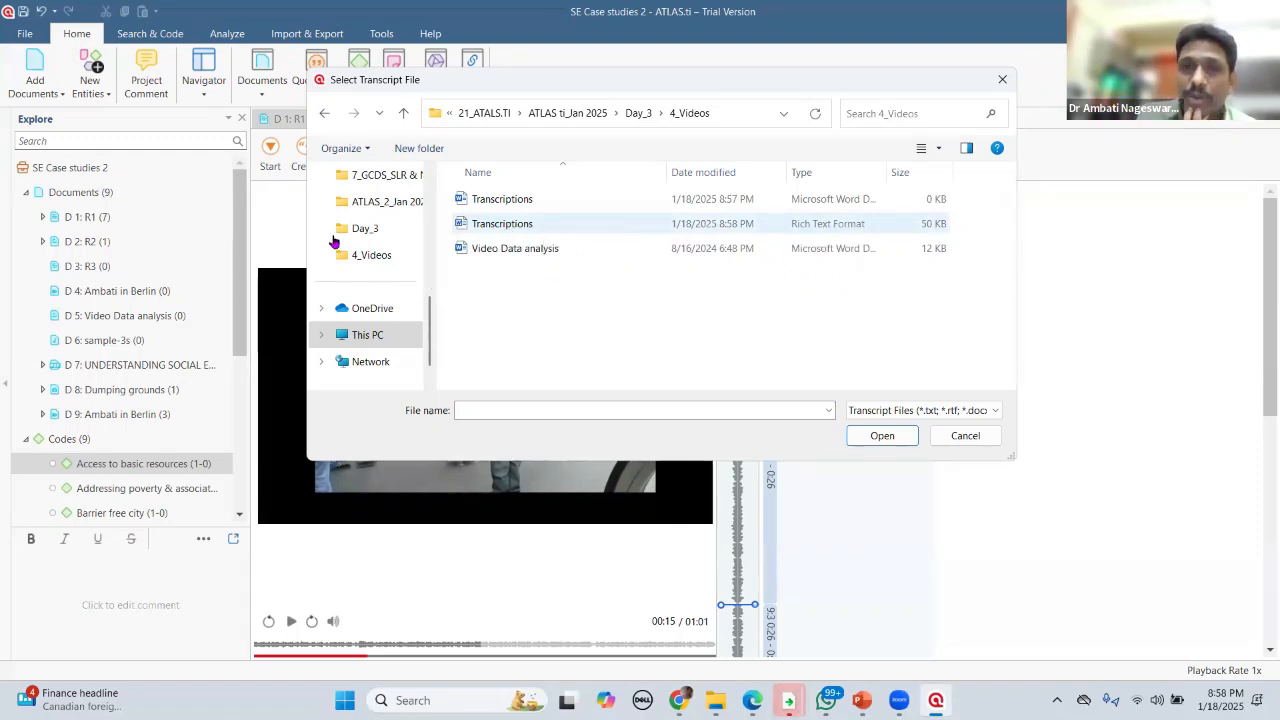
left_click(540, 224)
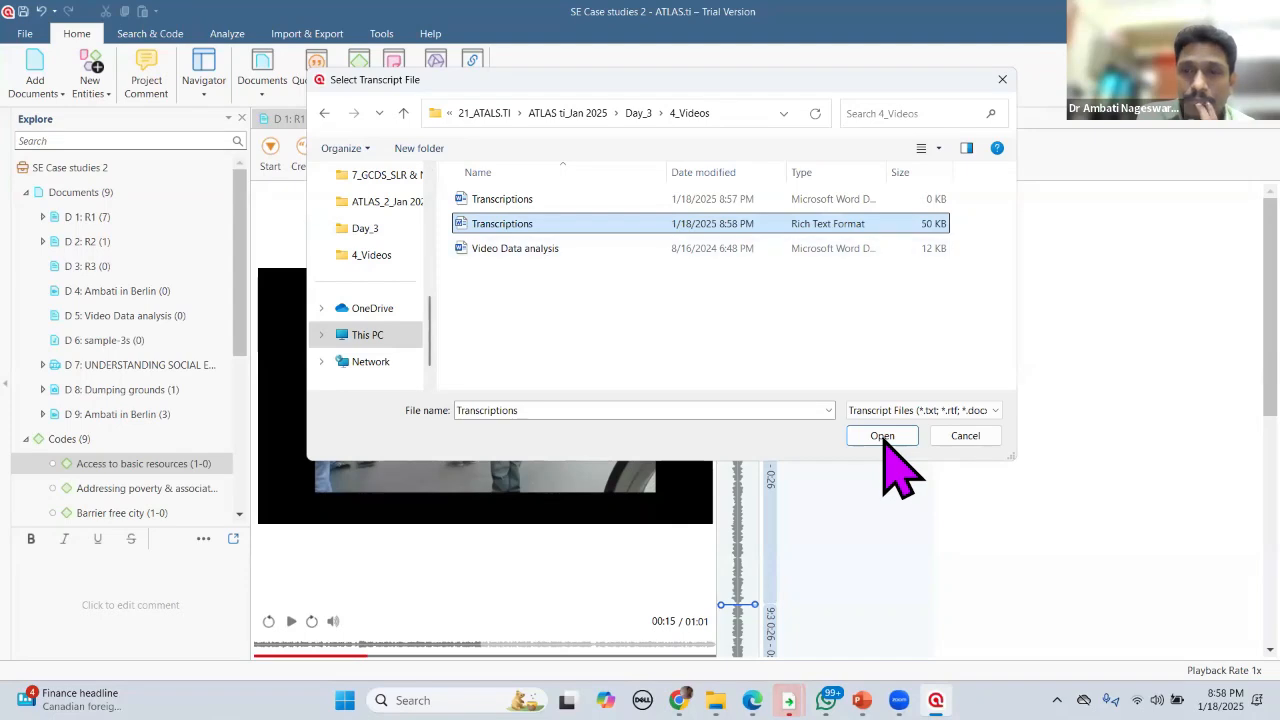
left_click(885, 432)
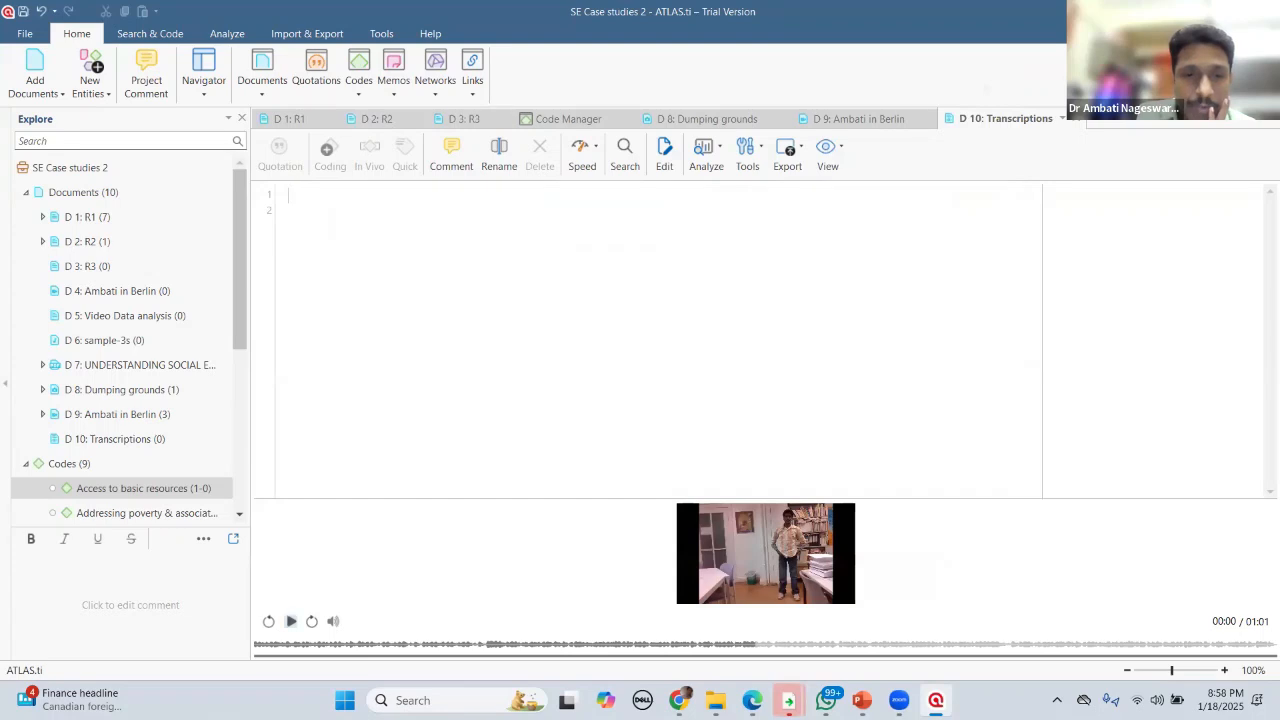
Step: Play the Berlin video from the start beside the empty transcript and pause it at about 0:06
left_click(291, 621)
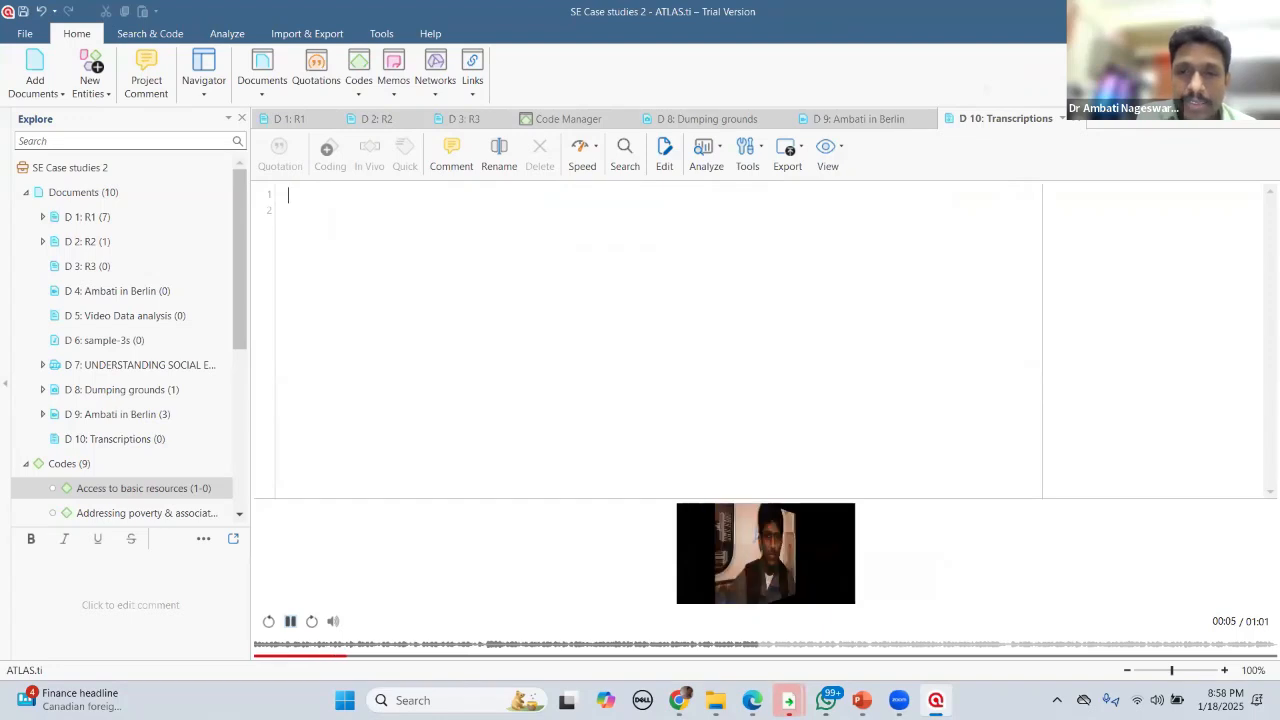
left_click(290, 621)
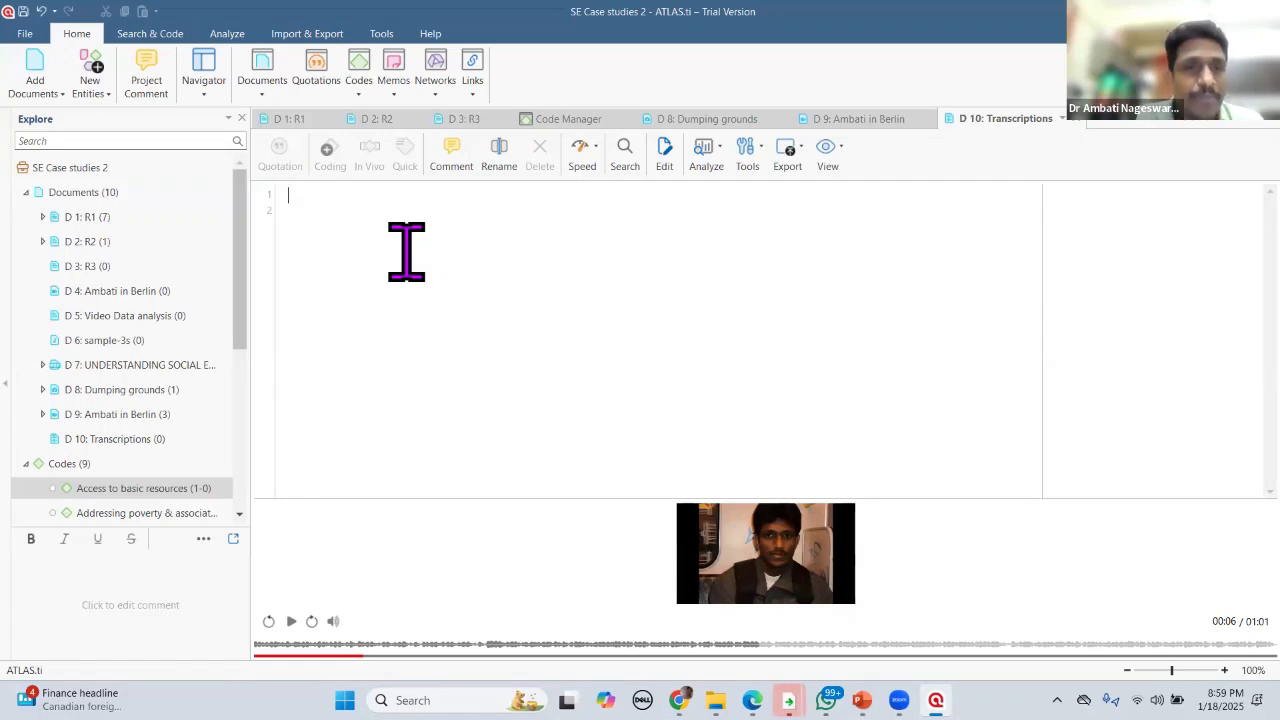
left_click_drag(390, 249, 328, 221)
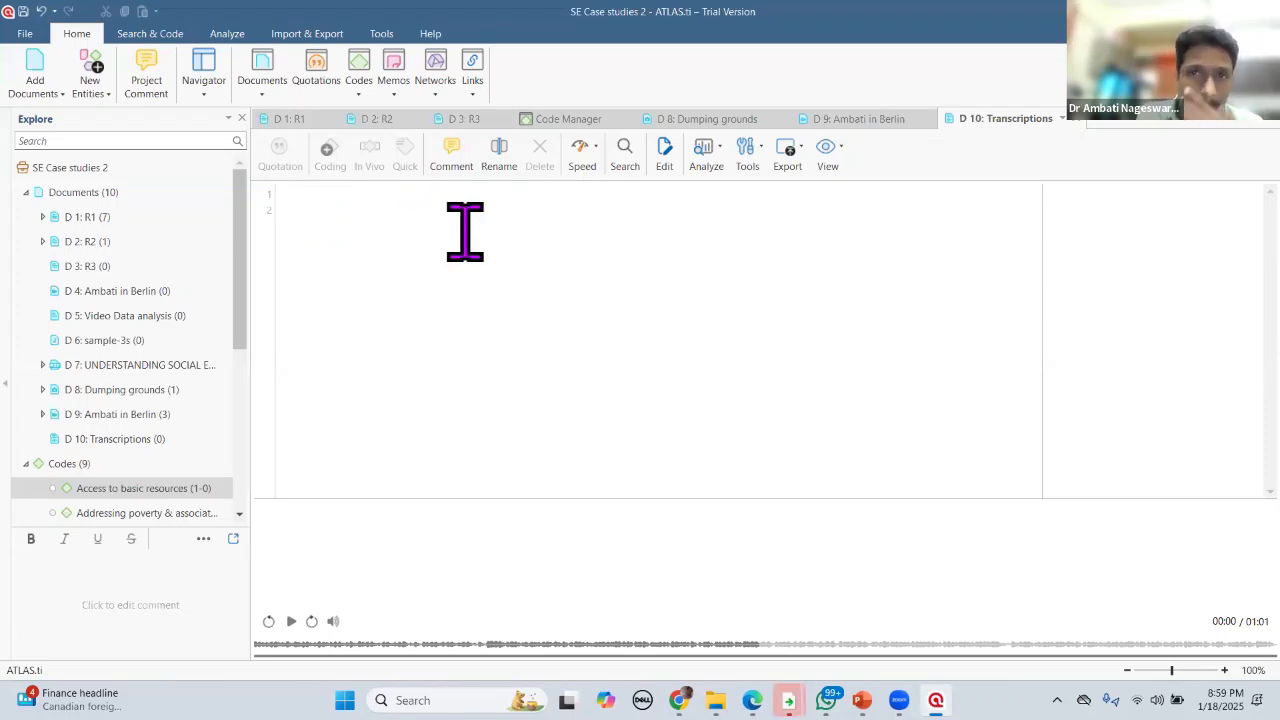
Step: Turn on editing for the transcript and enter placeholder text on line 1, playing the video to about 0:04 between entries
left_click(664, 160)
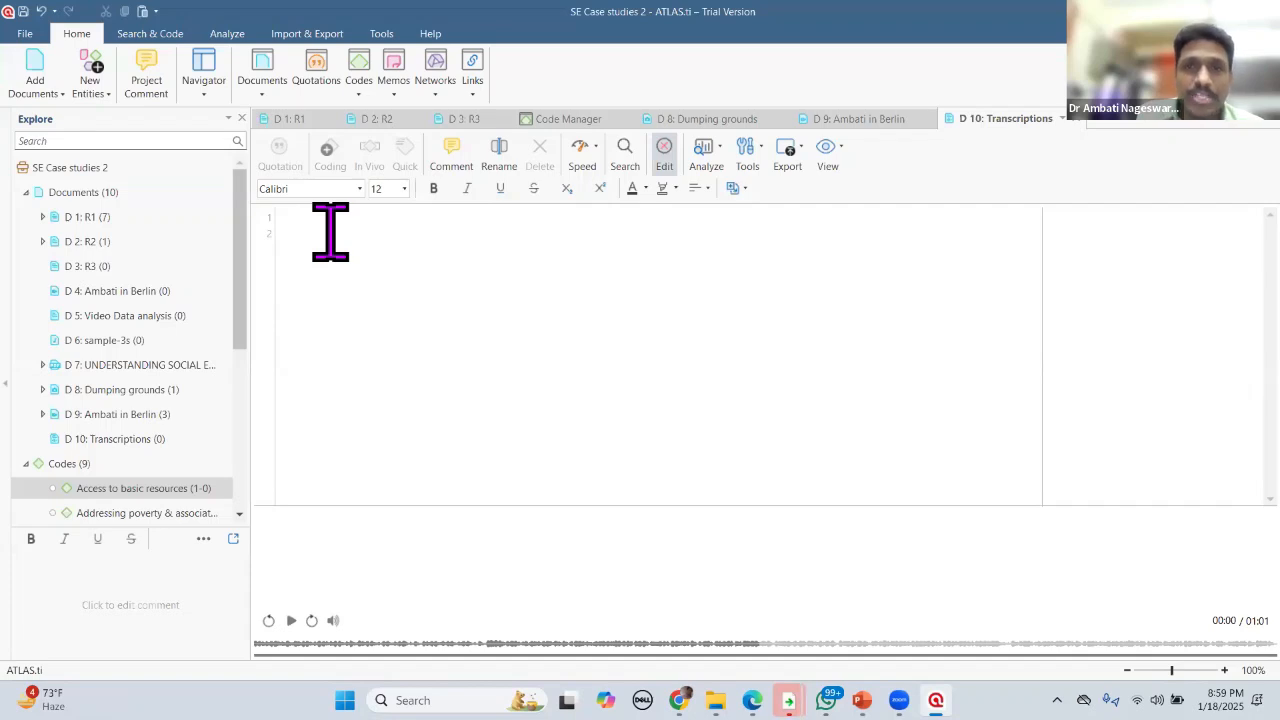
type("dfgjdsfhjdf")
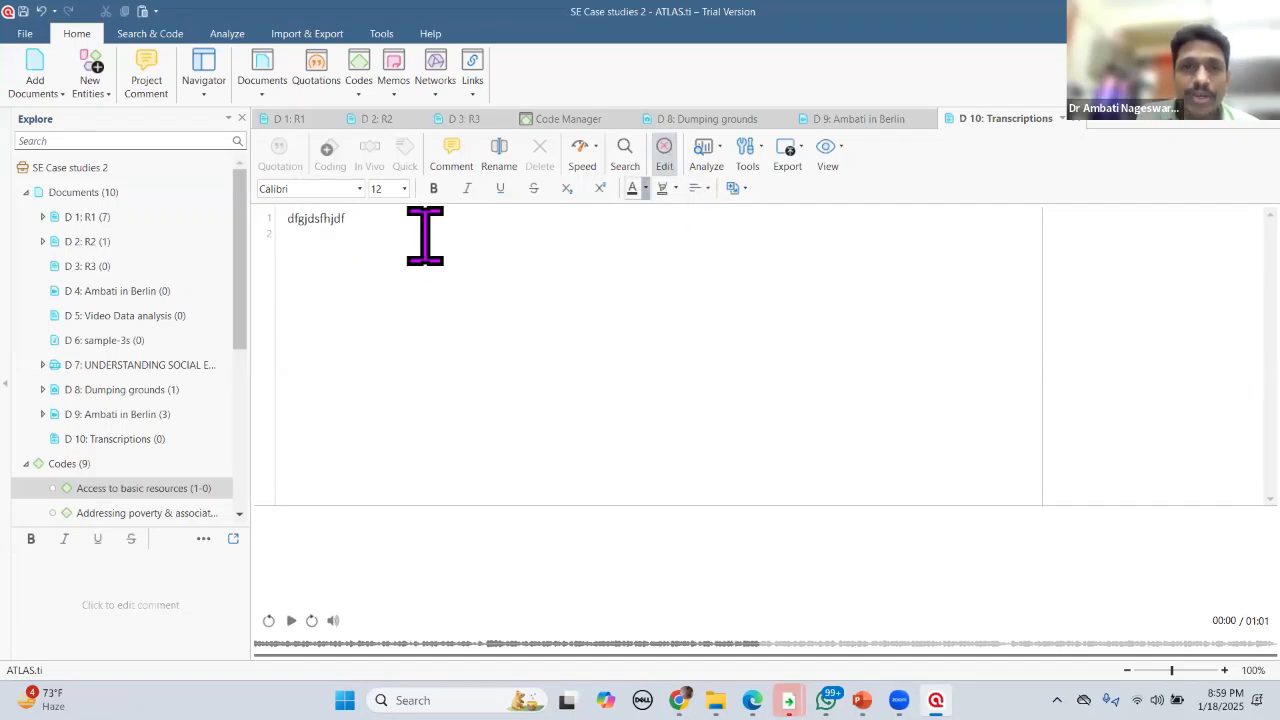
type("sdfjhdskjfhdjkhdj")
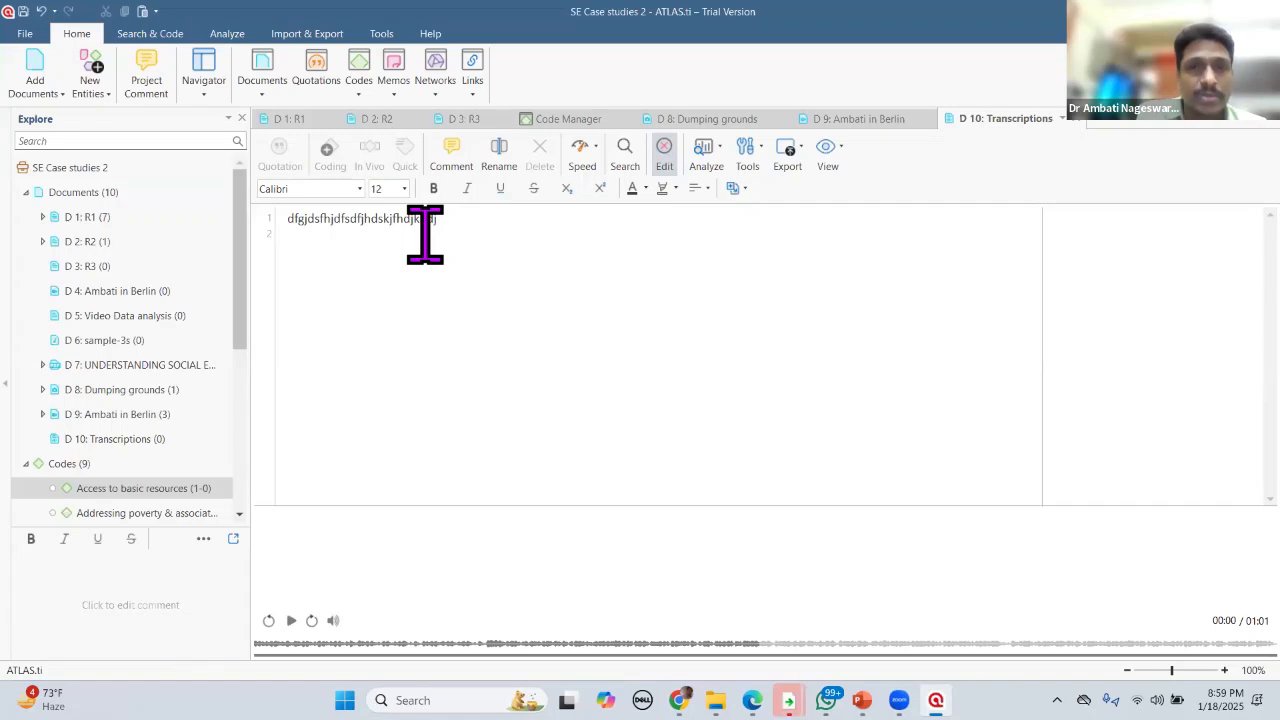
type("dfdfjdhj")
key("F4")
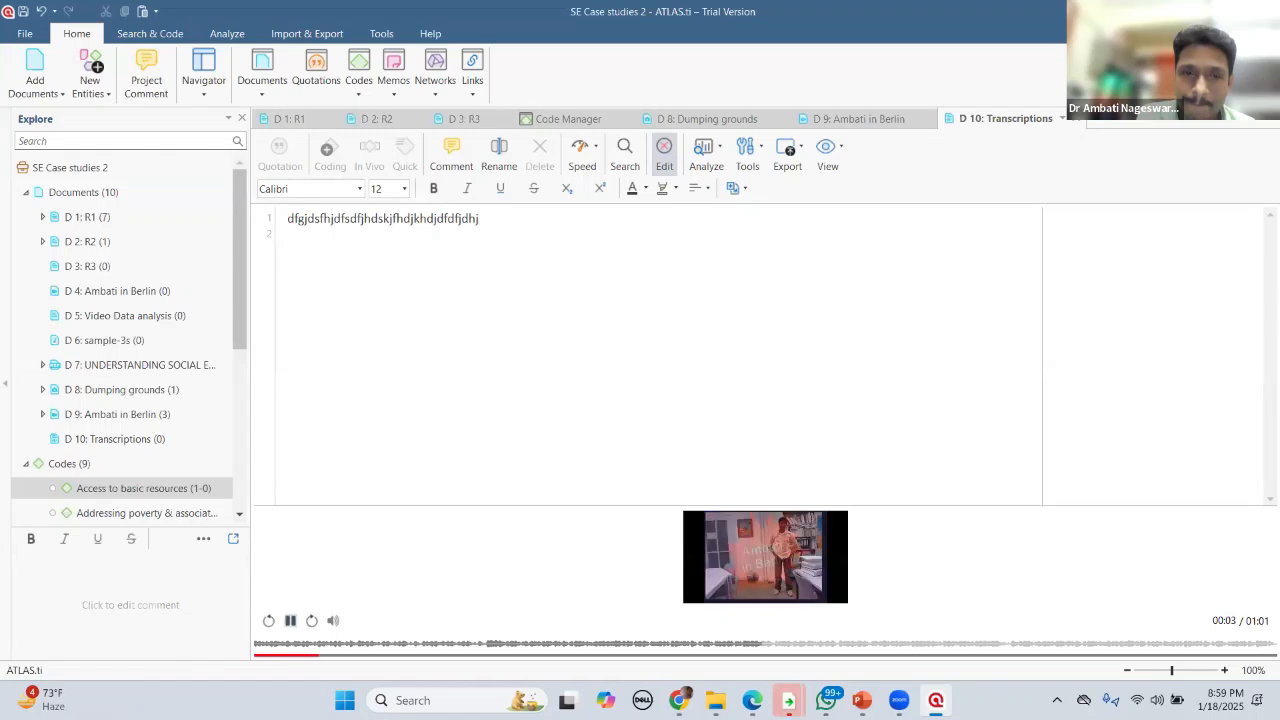
key("F4")
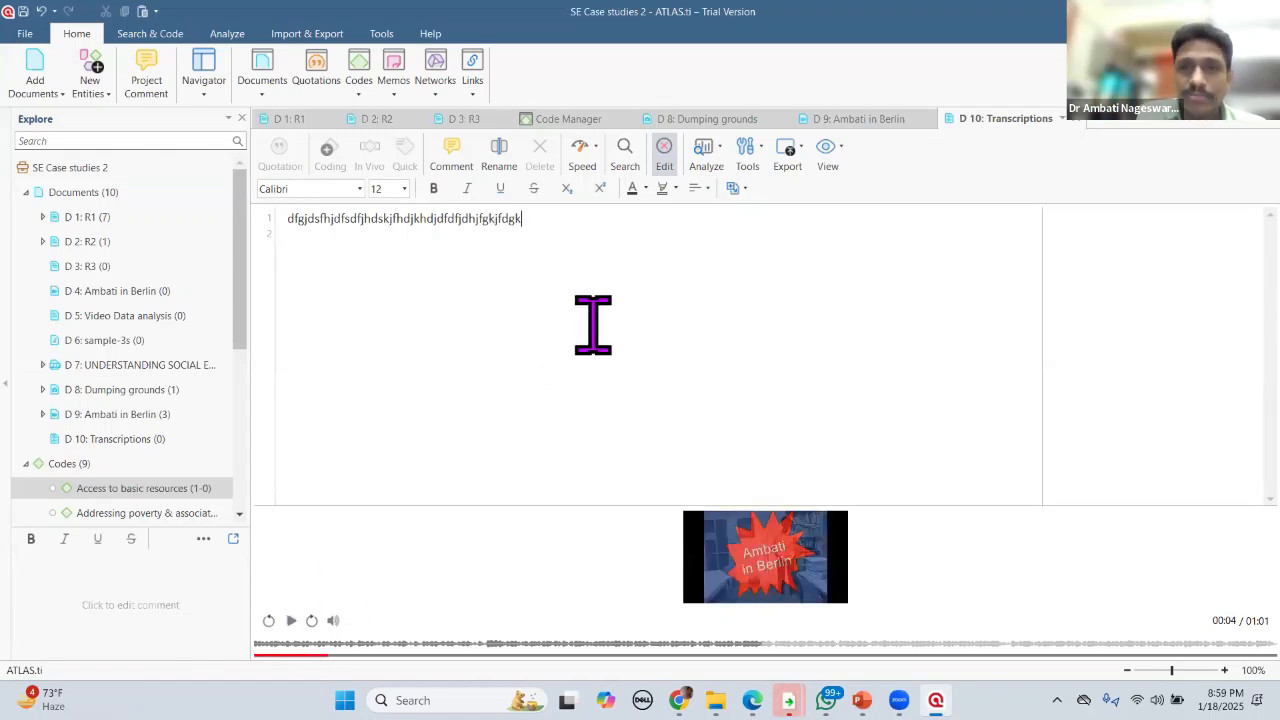
type("fjdkgljdfgkjfklgjf")
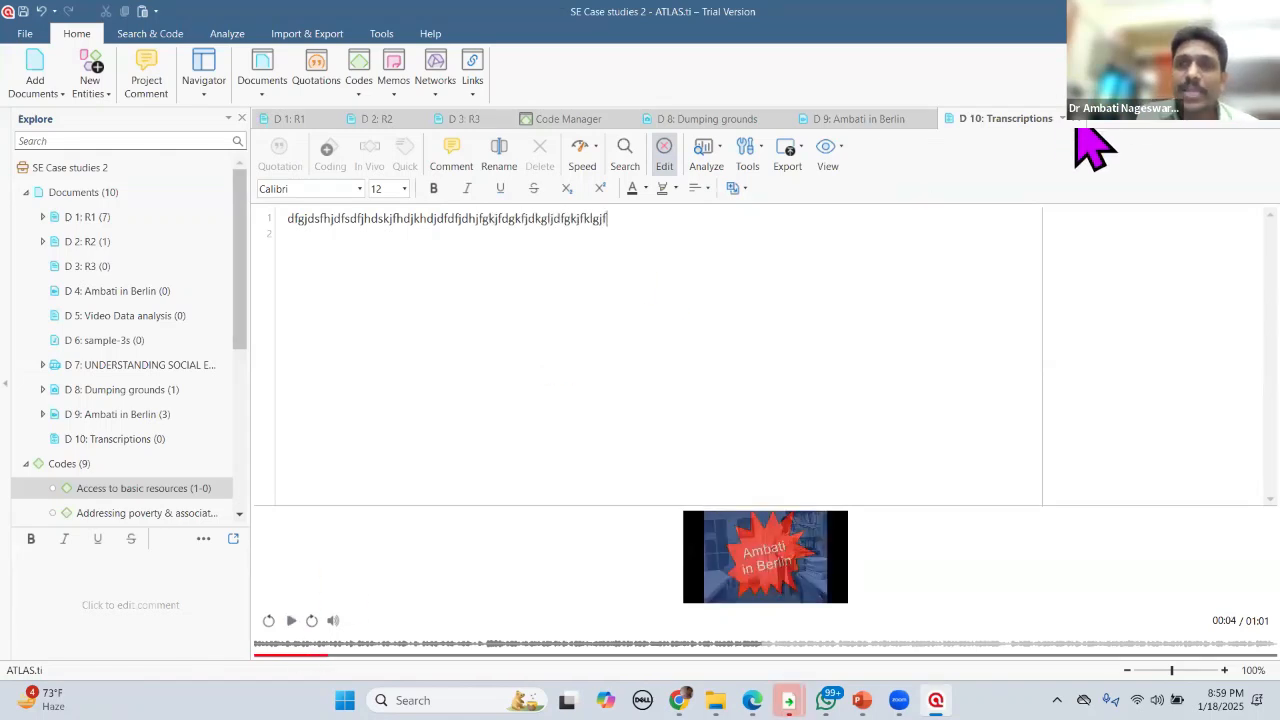
Step: Close the edited transcript and reopen D 10: Transcriptions from the project's documents
left_click(1077, 120)
left_click_drag(240, 322, 236, 395)
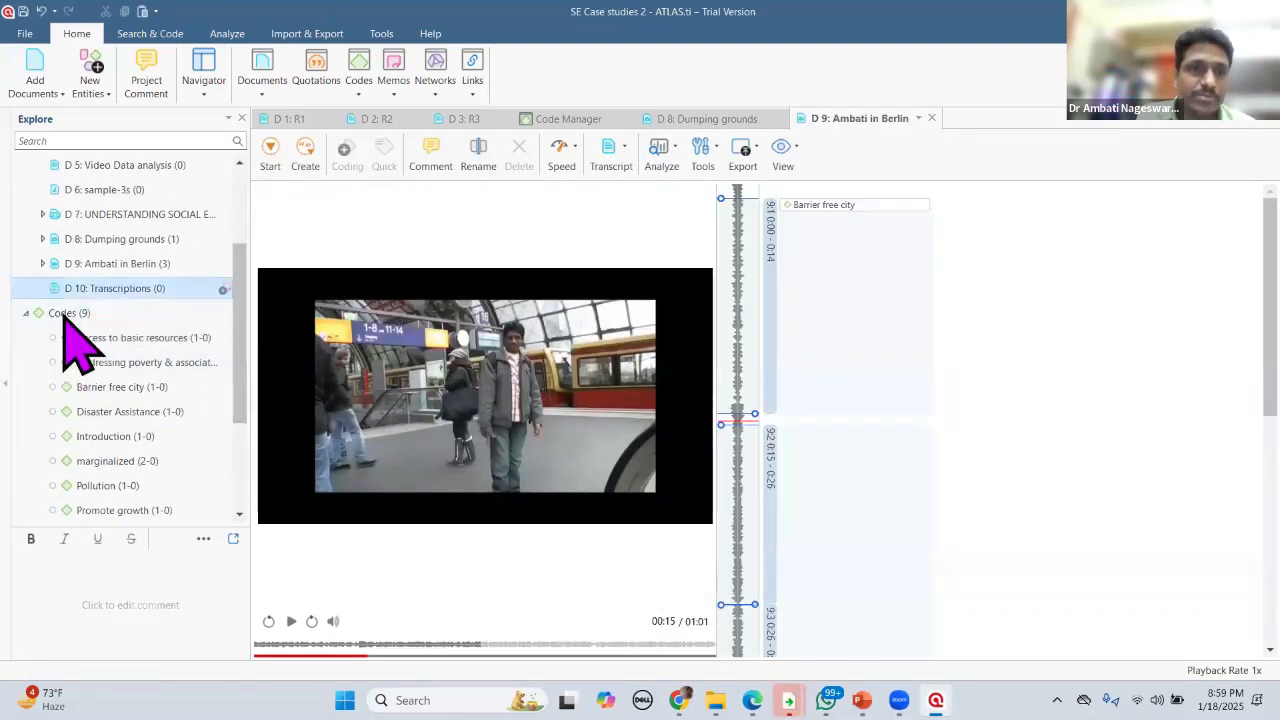
double_click(85, 288)
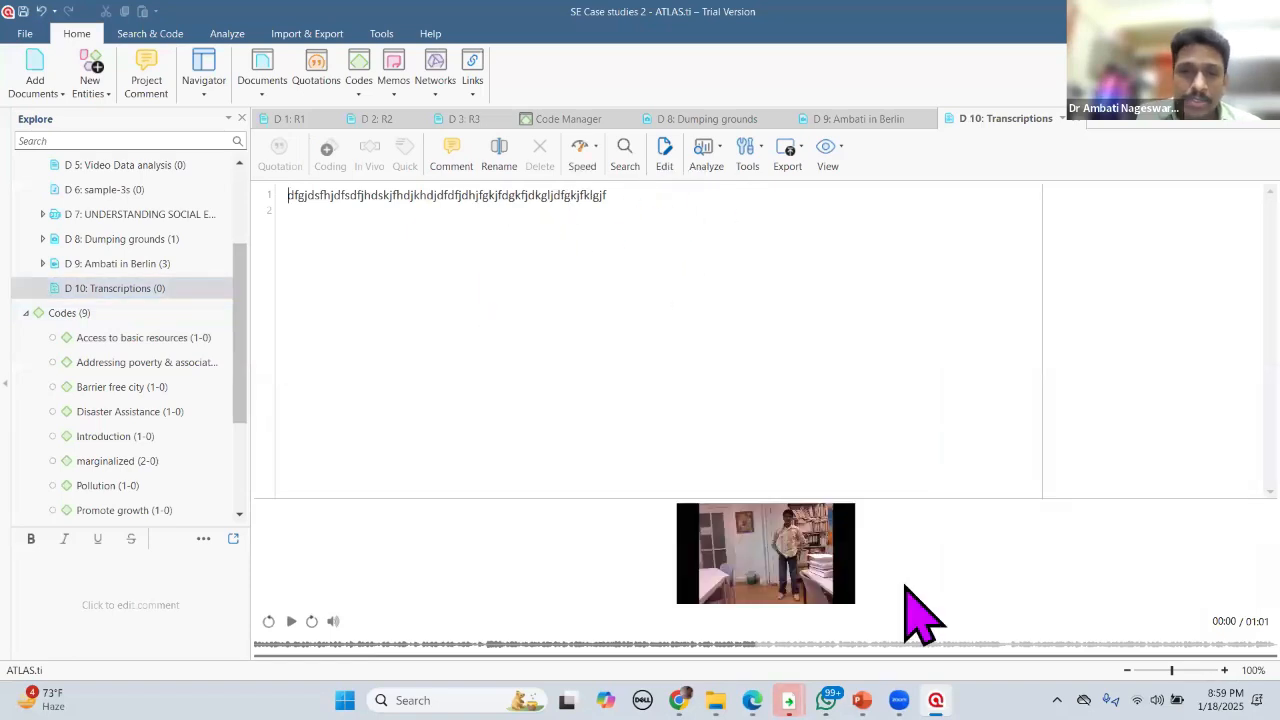
Step: Switch to the PowerPoint session deck and start the slide show from the THANK YOU slide
key("alt+Tab")
key("Page_Down")
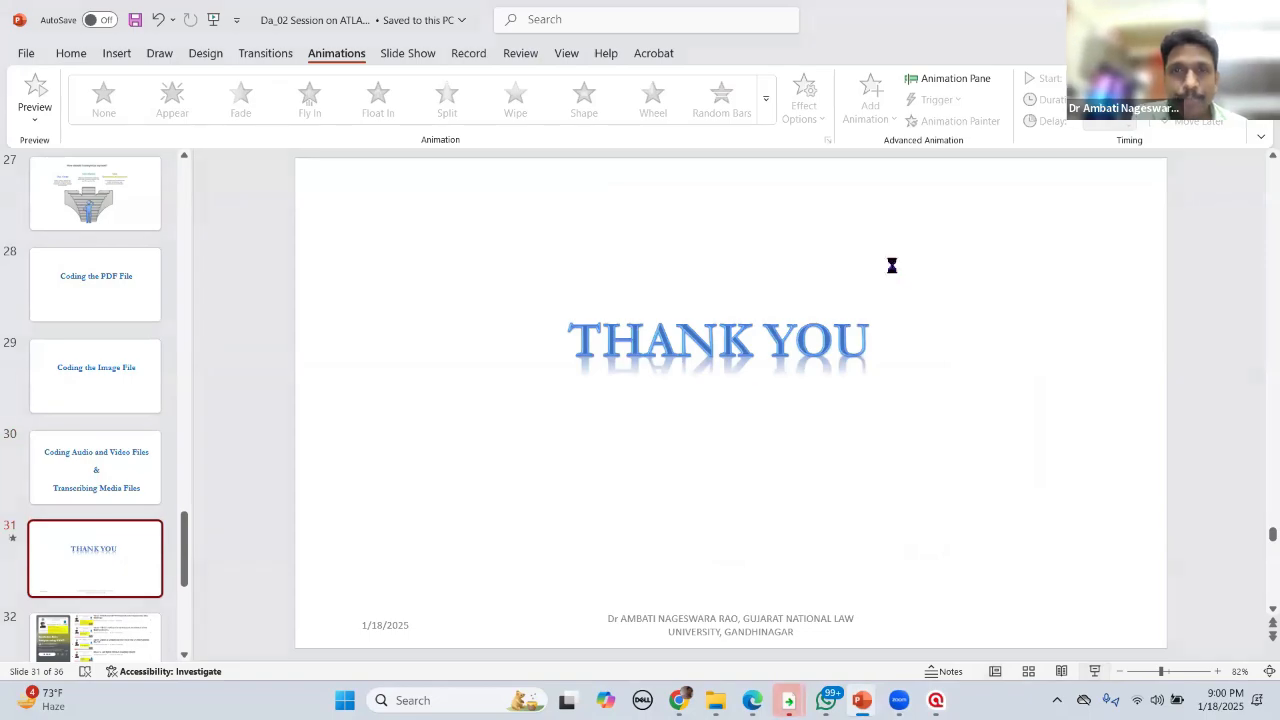
key("shift+F5")
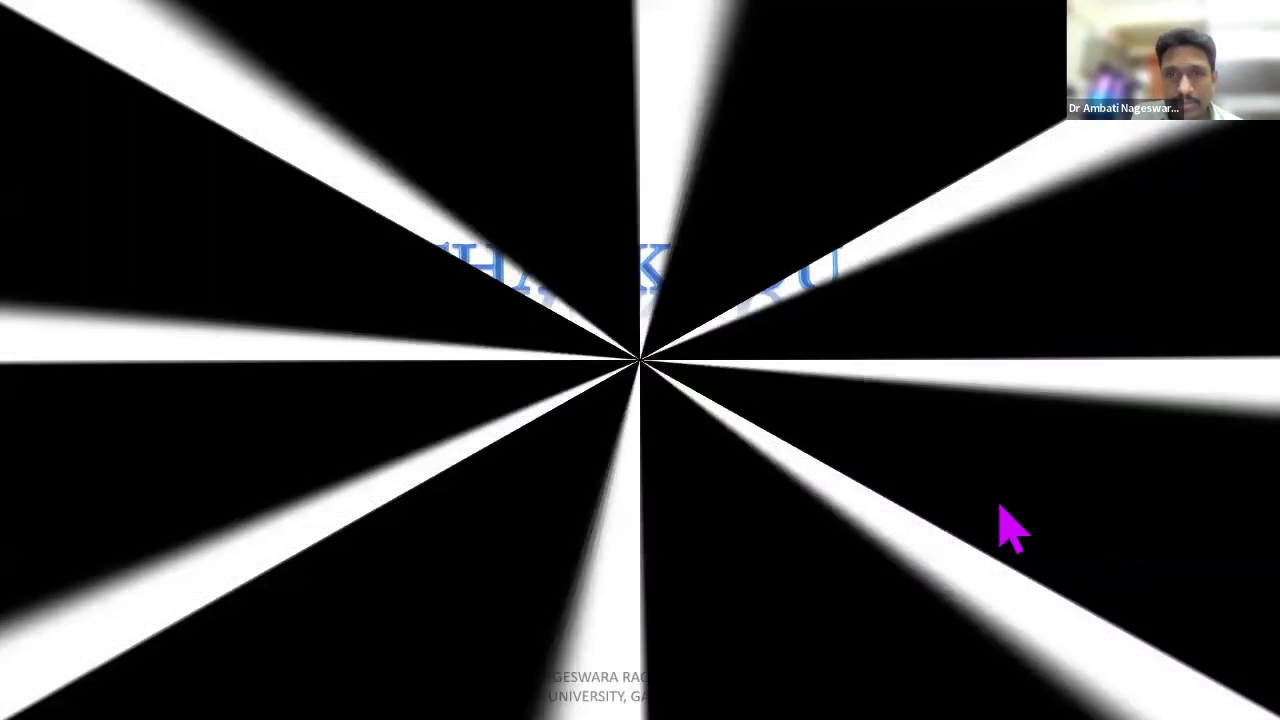